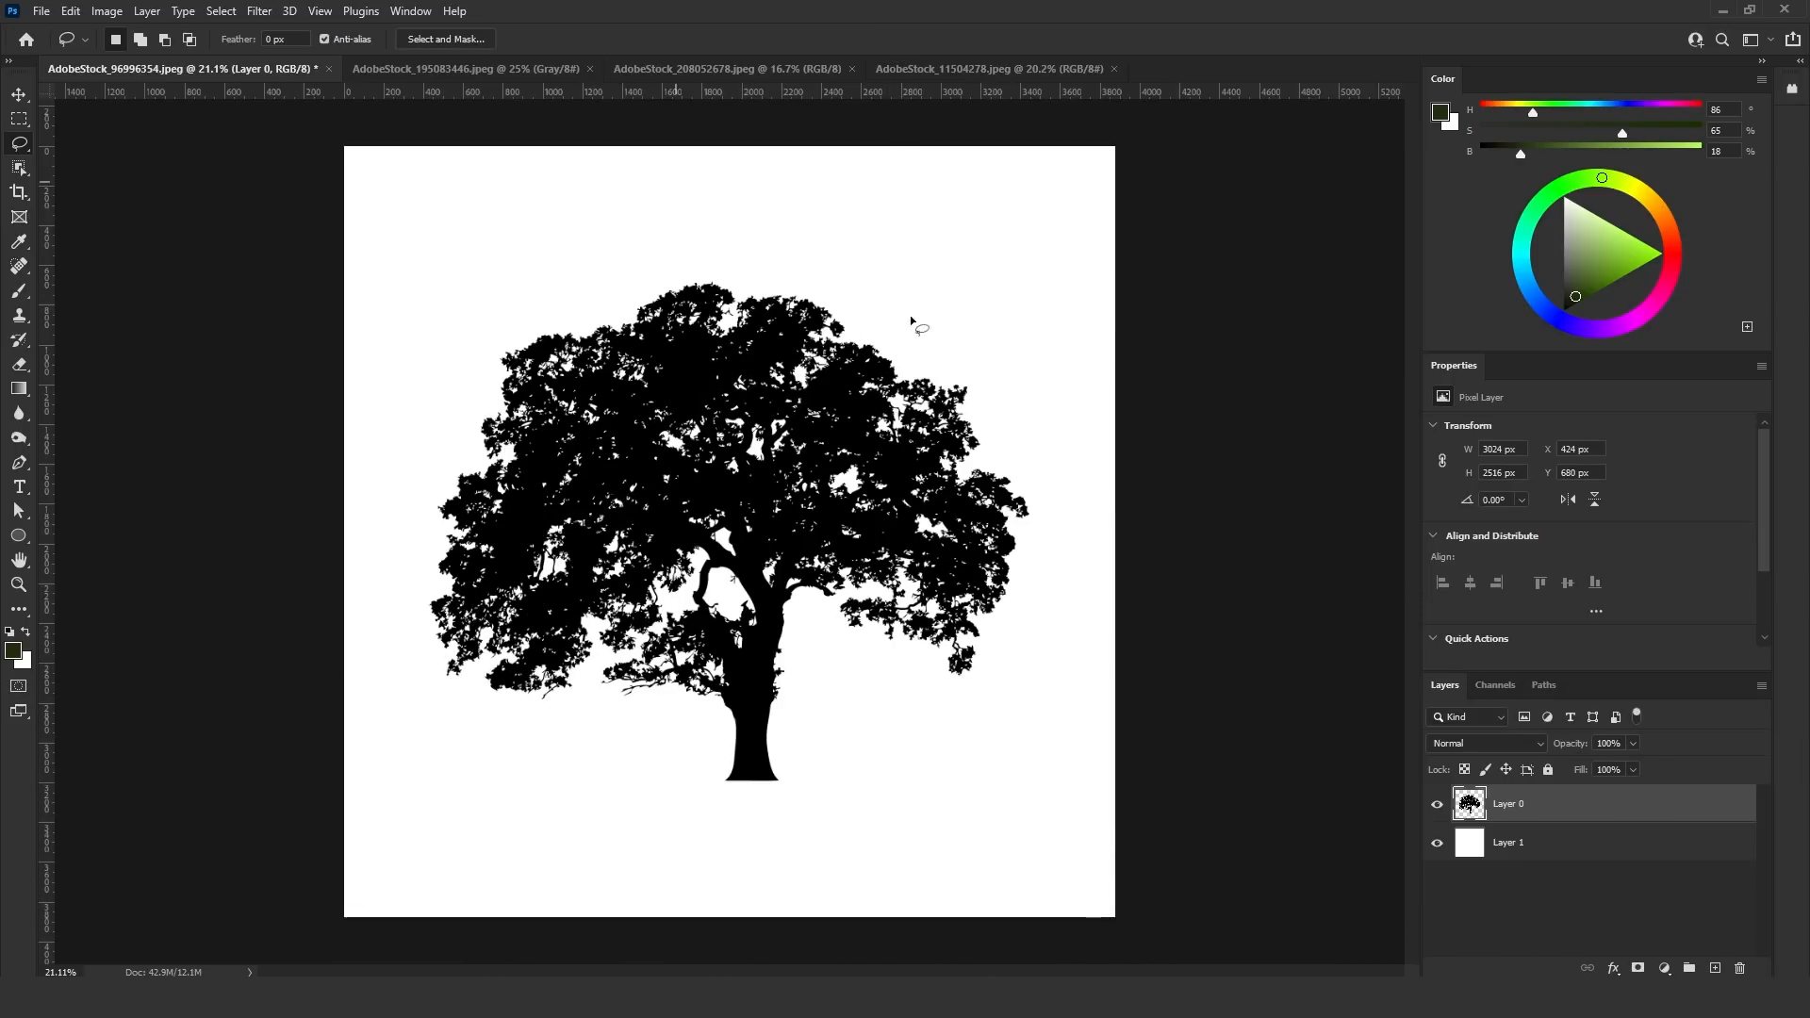
Merge the tree layer and the white background layer into a single layer
{"action": "scroll", "coordinate": [692, 533], "scroll_direction": "up", "scroll_amount": 3}
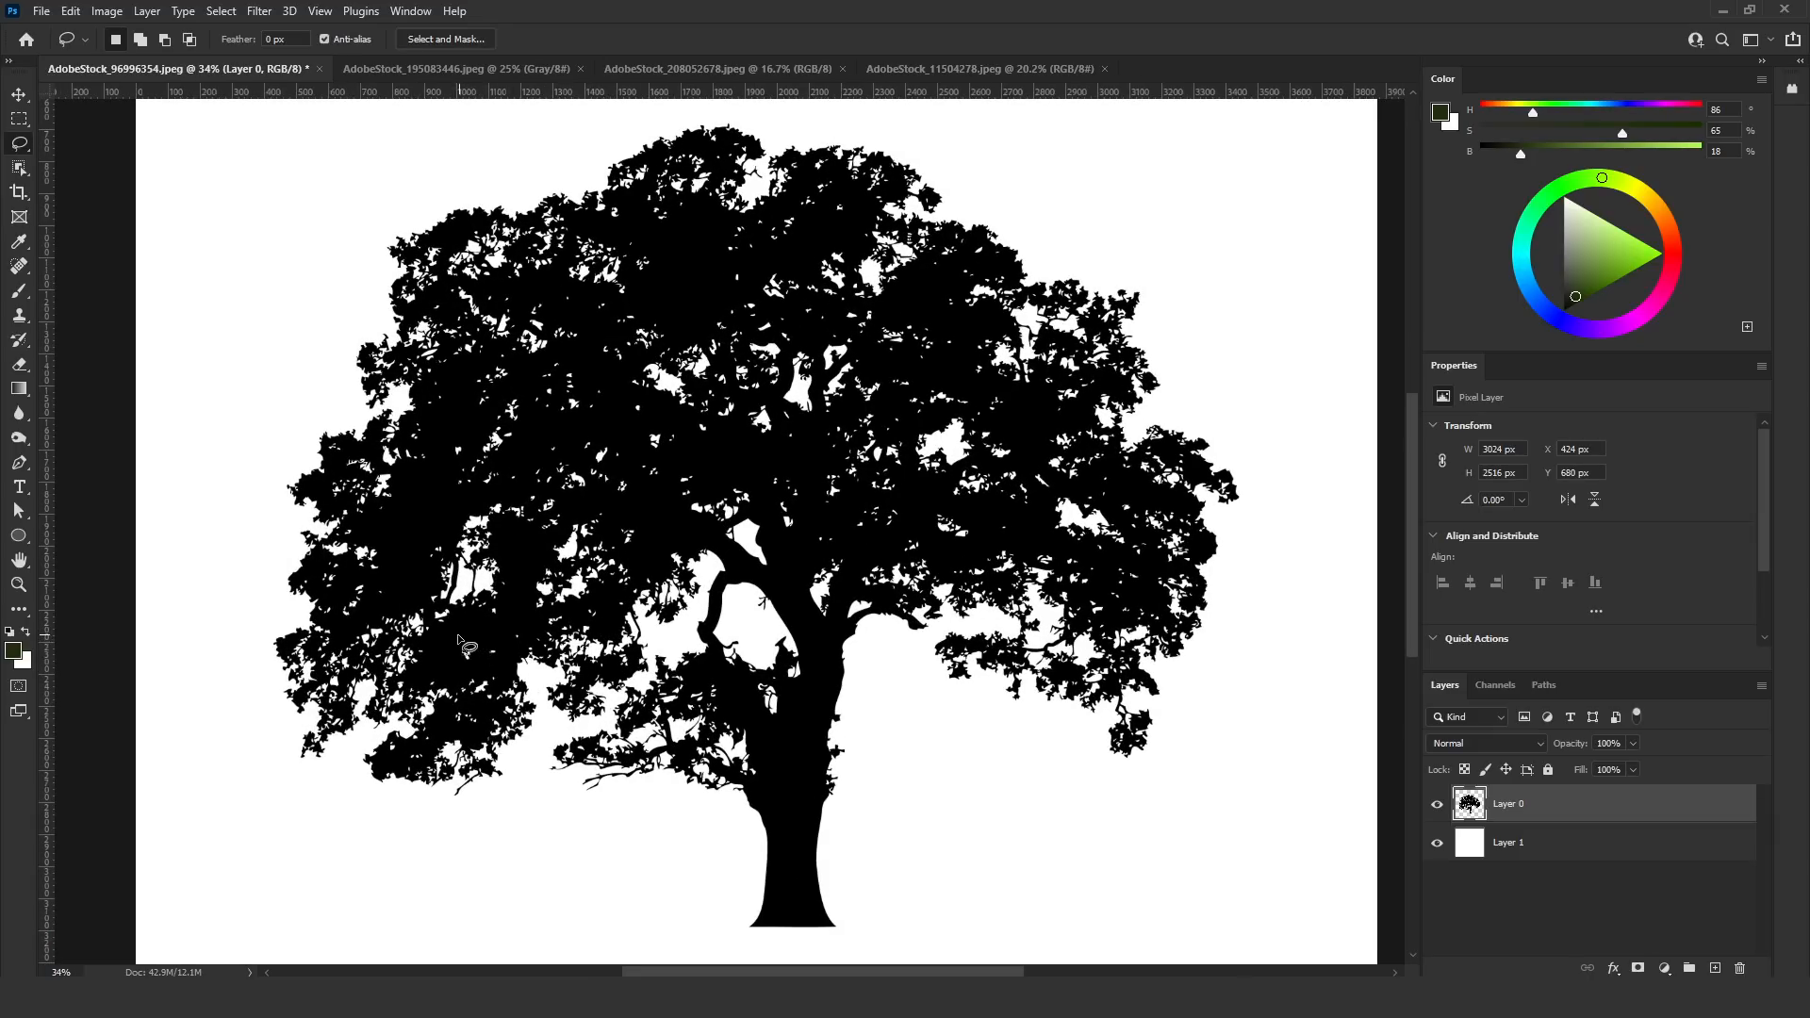
{"action": "key", "text": "ctrl+0"}
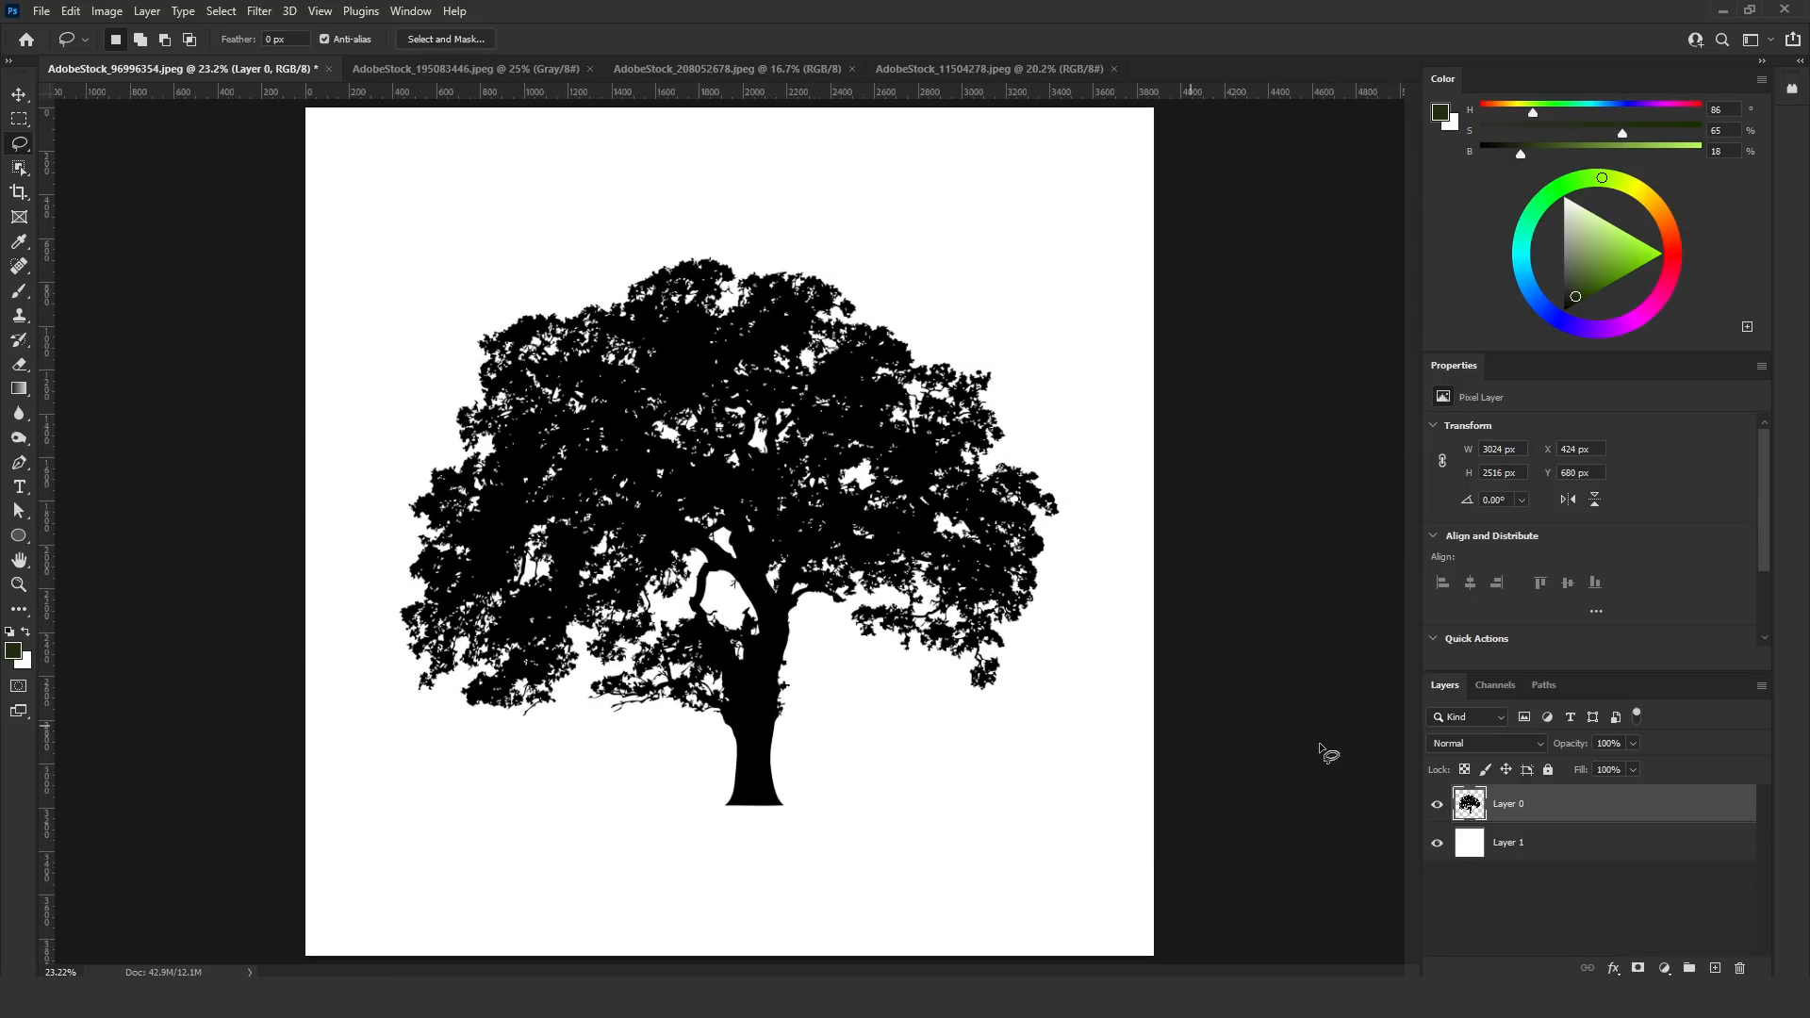
{"action": "left_click", "coordinate": [1524, 848], "text": "shift"}
{"action": "key", "text": "ctrl+e"}
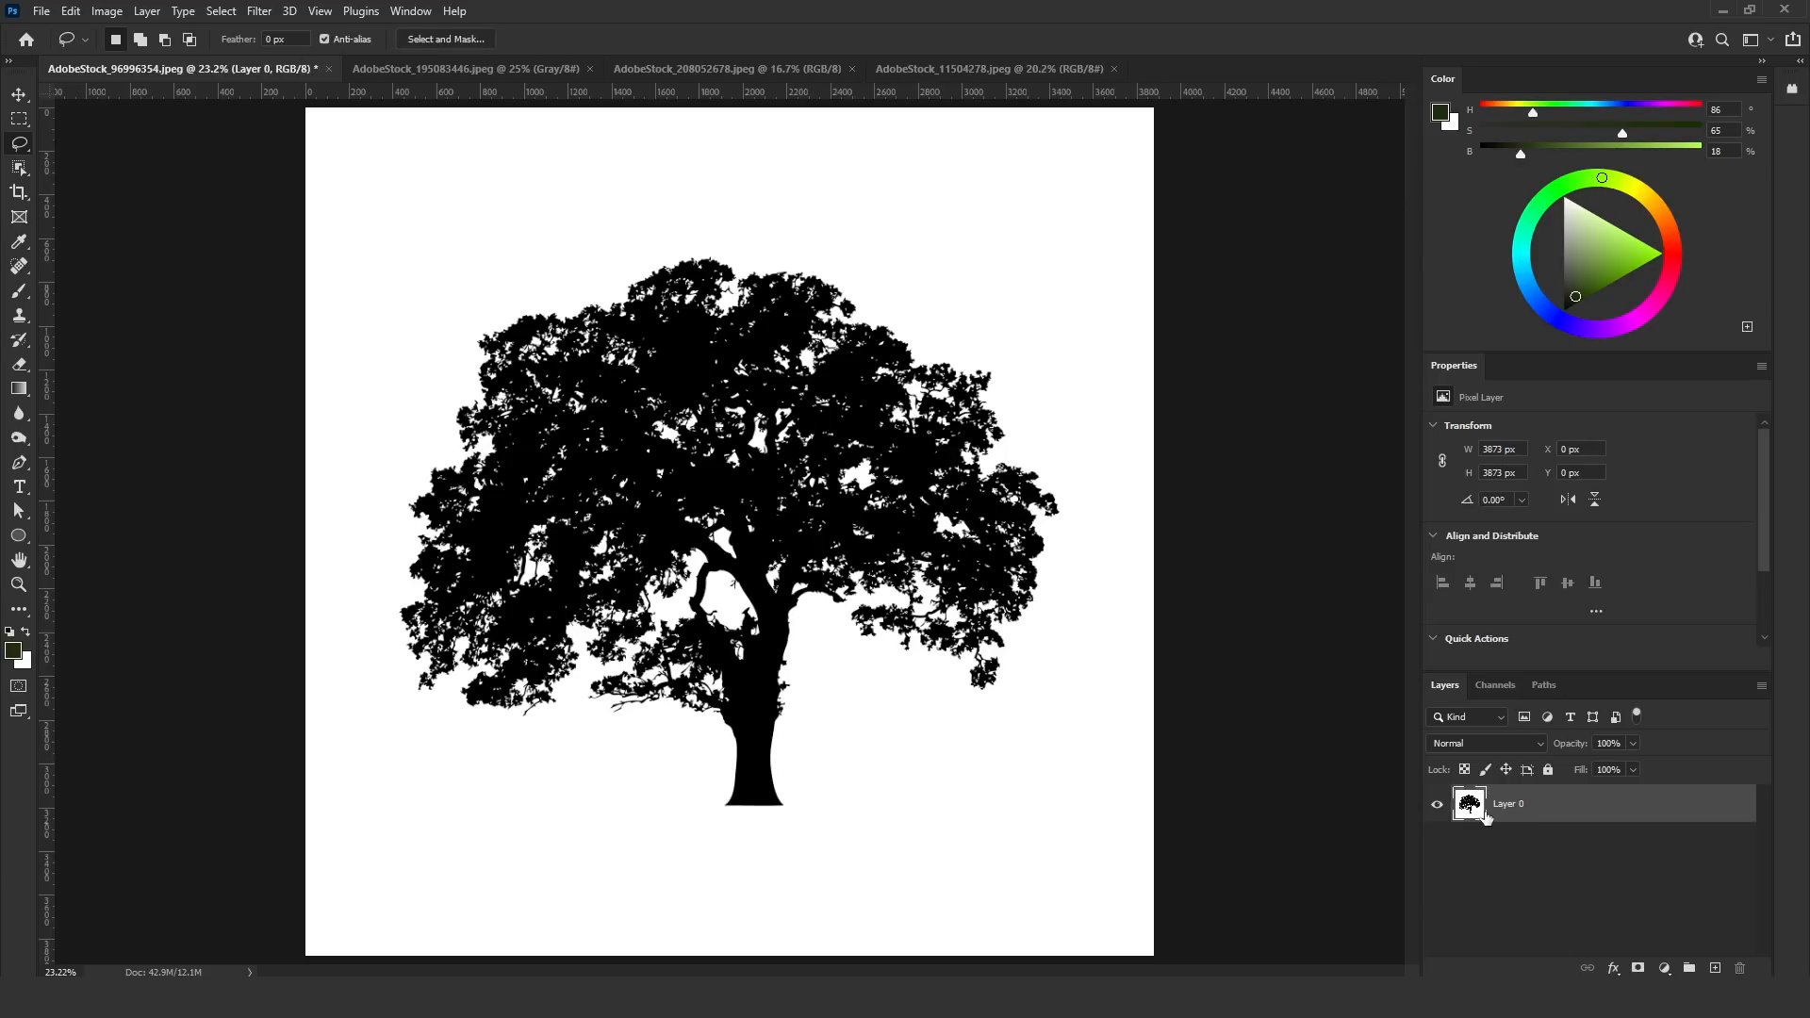
{"action": "left_click", "coordinate": [1437, 806]}
{"action": "left_click", "coordinate": [1437, 806]}
{"action": "scroll", "coordinate": [645, 585], "scroll_direction": "up", "scroll_amount": 3}
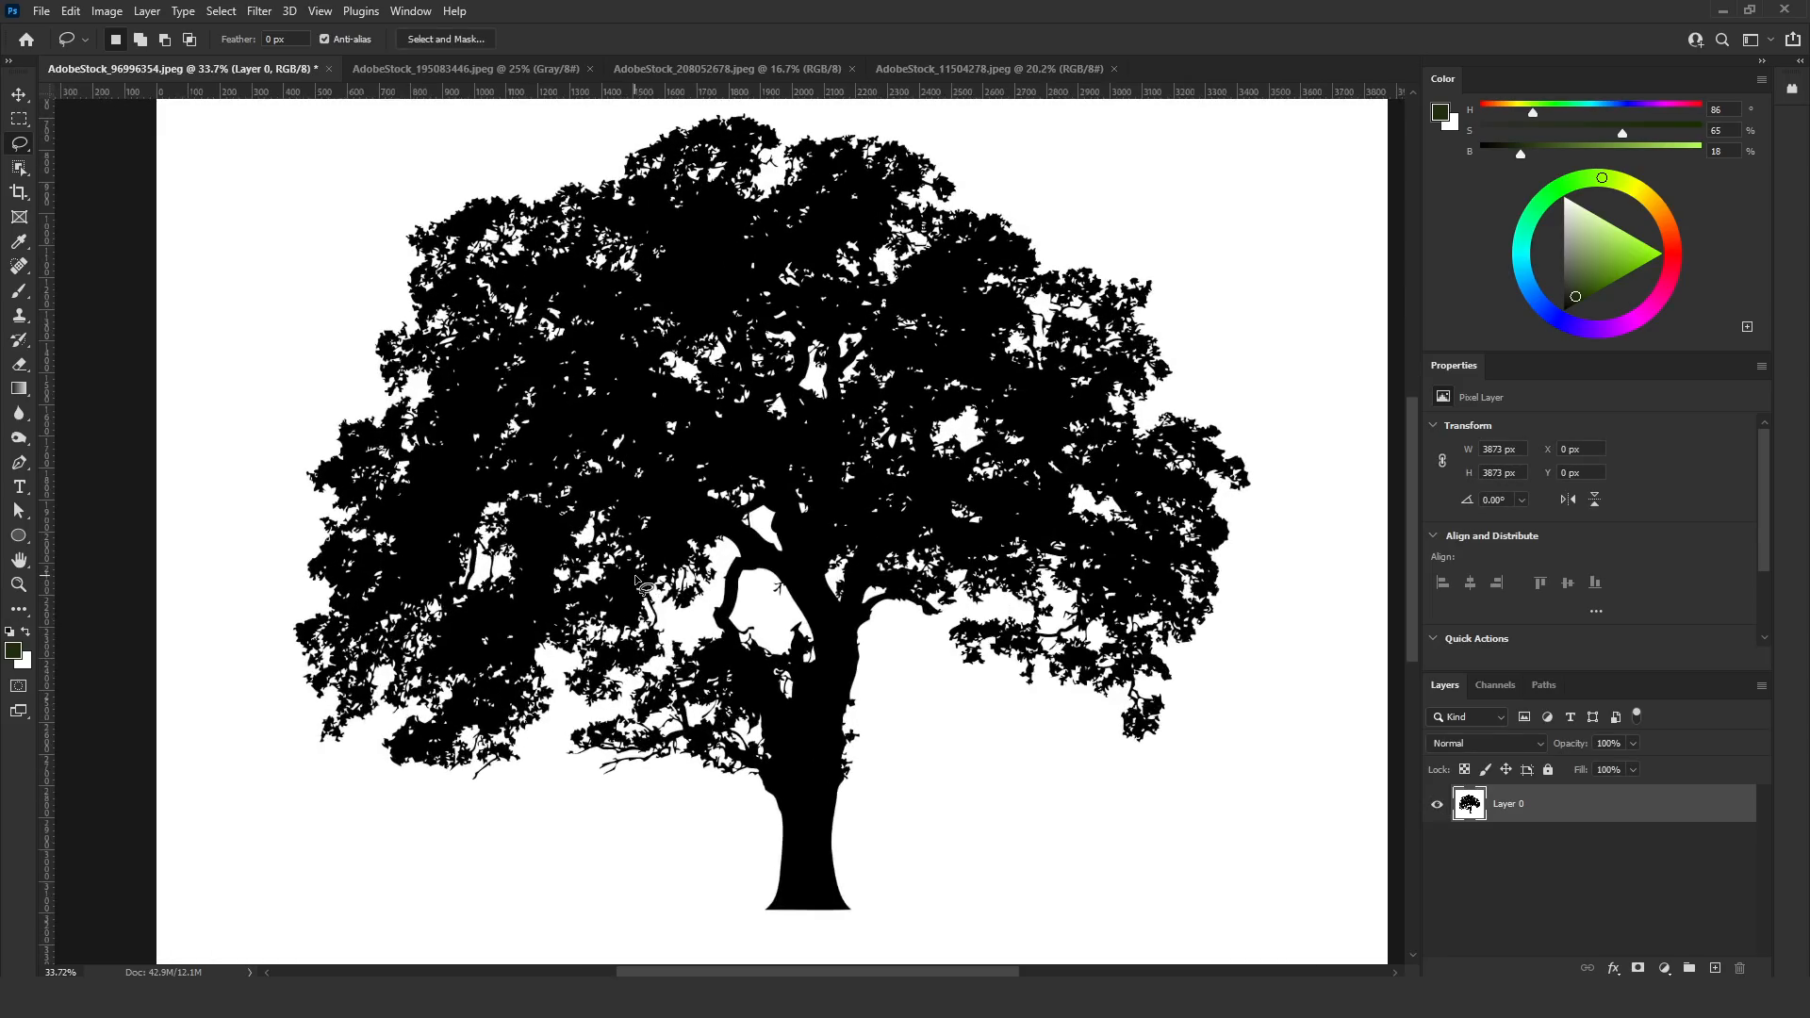
{"action": "scroll", "coordinate": [444, 573], "scroll_direction": "up", "scroll_amount": 3}
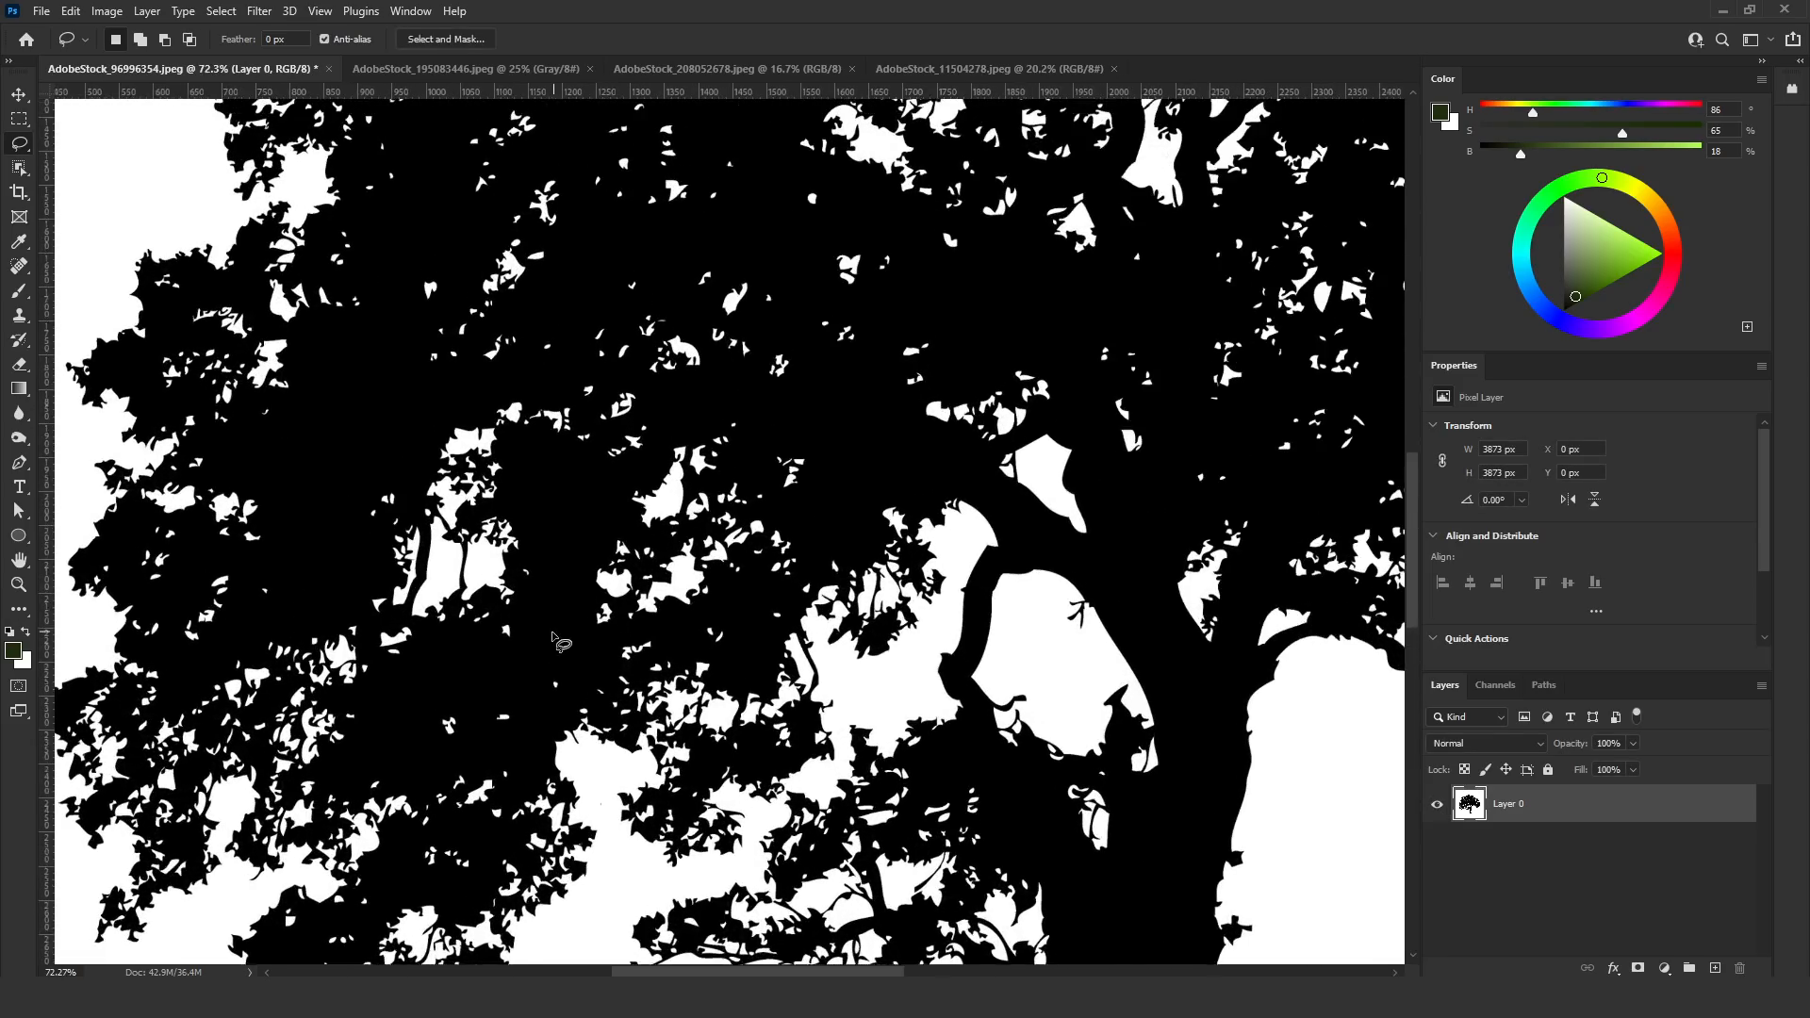
{"action": "left_click_drag", "start_coordinate": [583, 696], "coordinate": [546, 526]}
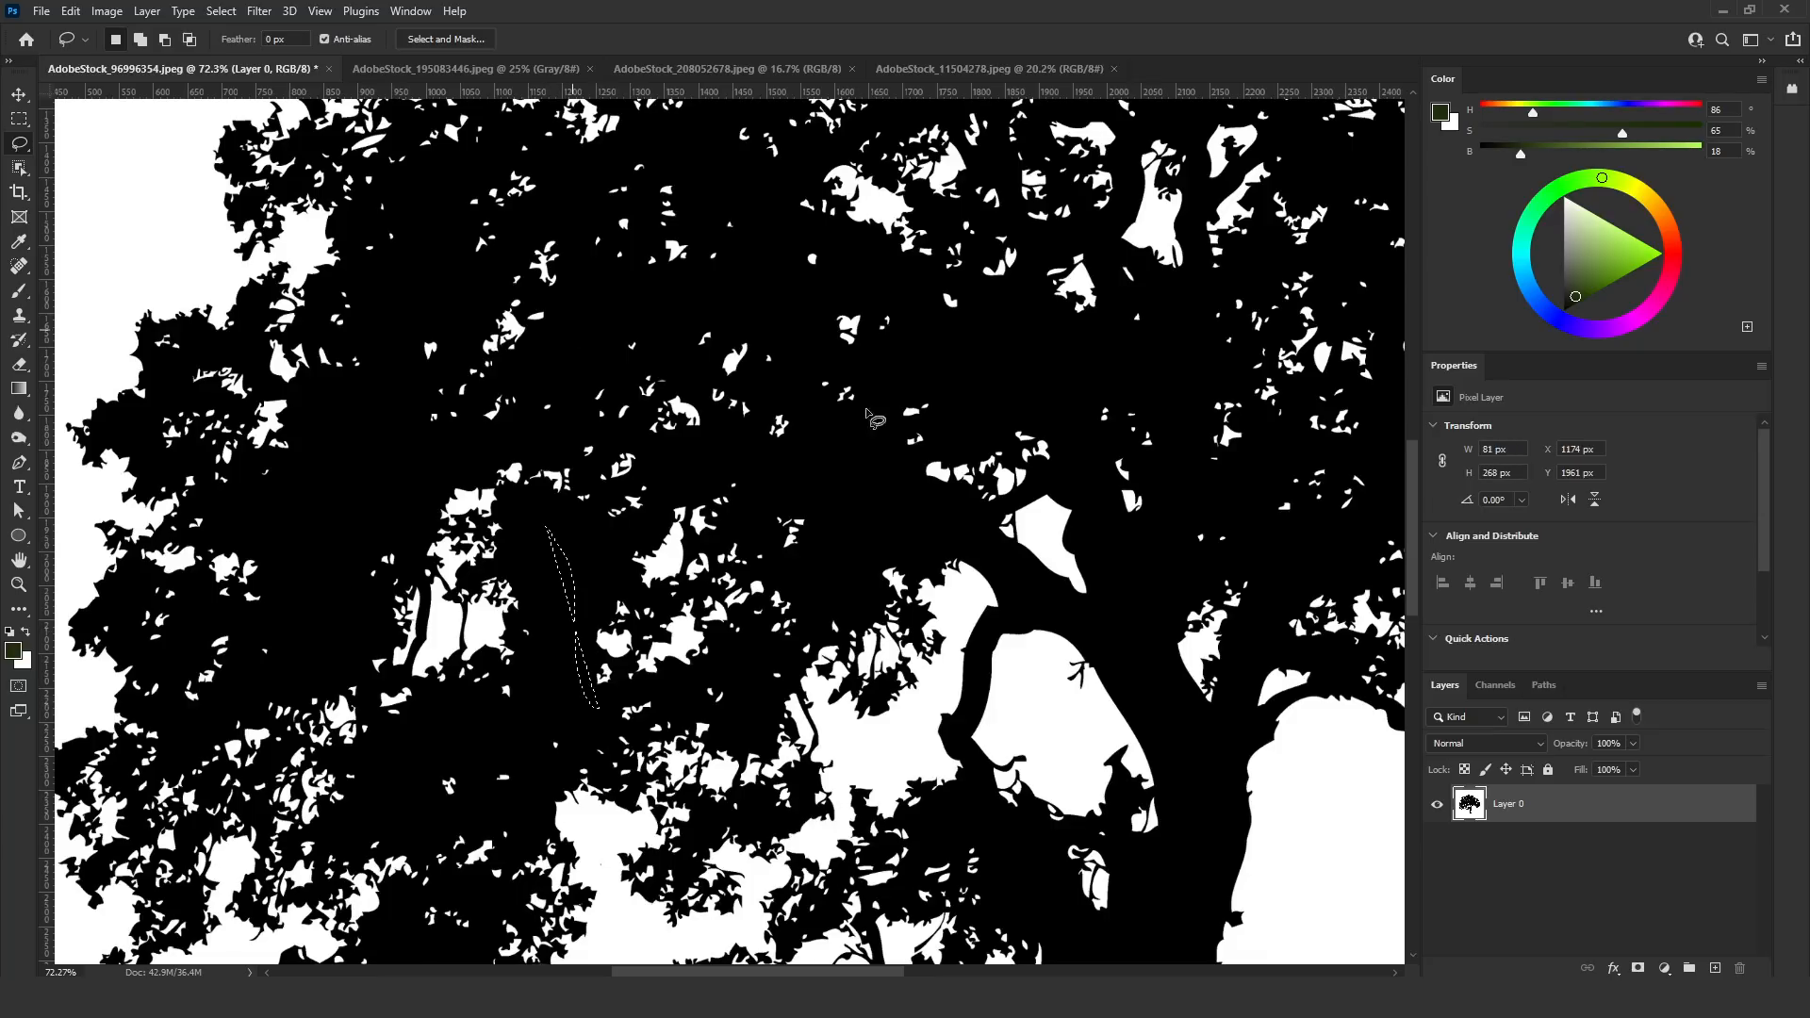
{"action": "left_click_drag", "start_coordinate": [794, 270], "coordinate": [739, 347]}
{"action": "scroll", "coordinate": [738, 346], "scroll_direction": "down", "scroll_amount": 4}
{"action": "right_click", "coordinate": [682, 293]}
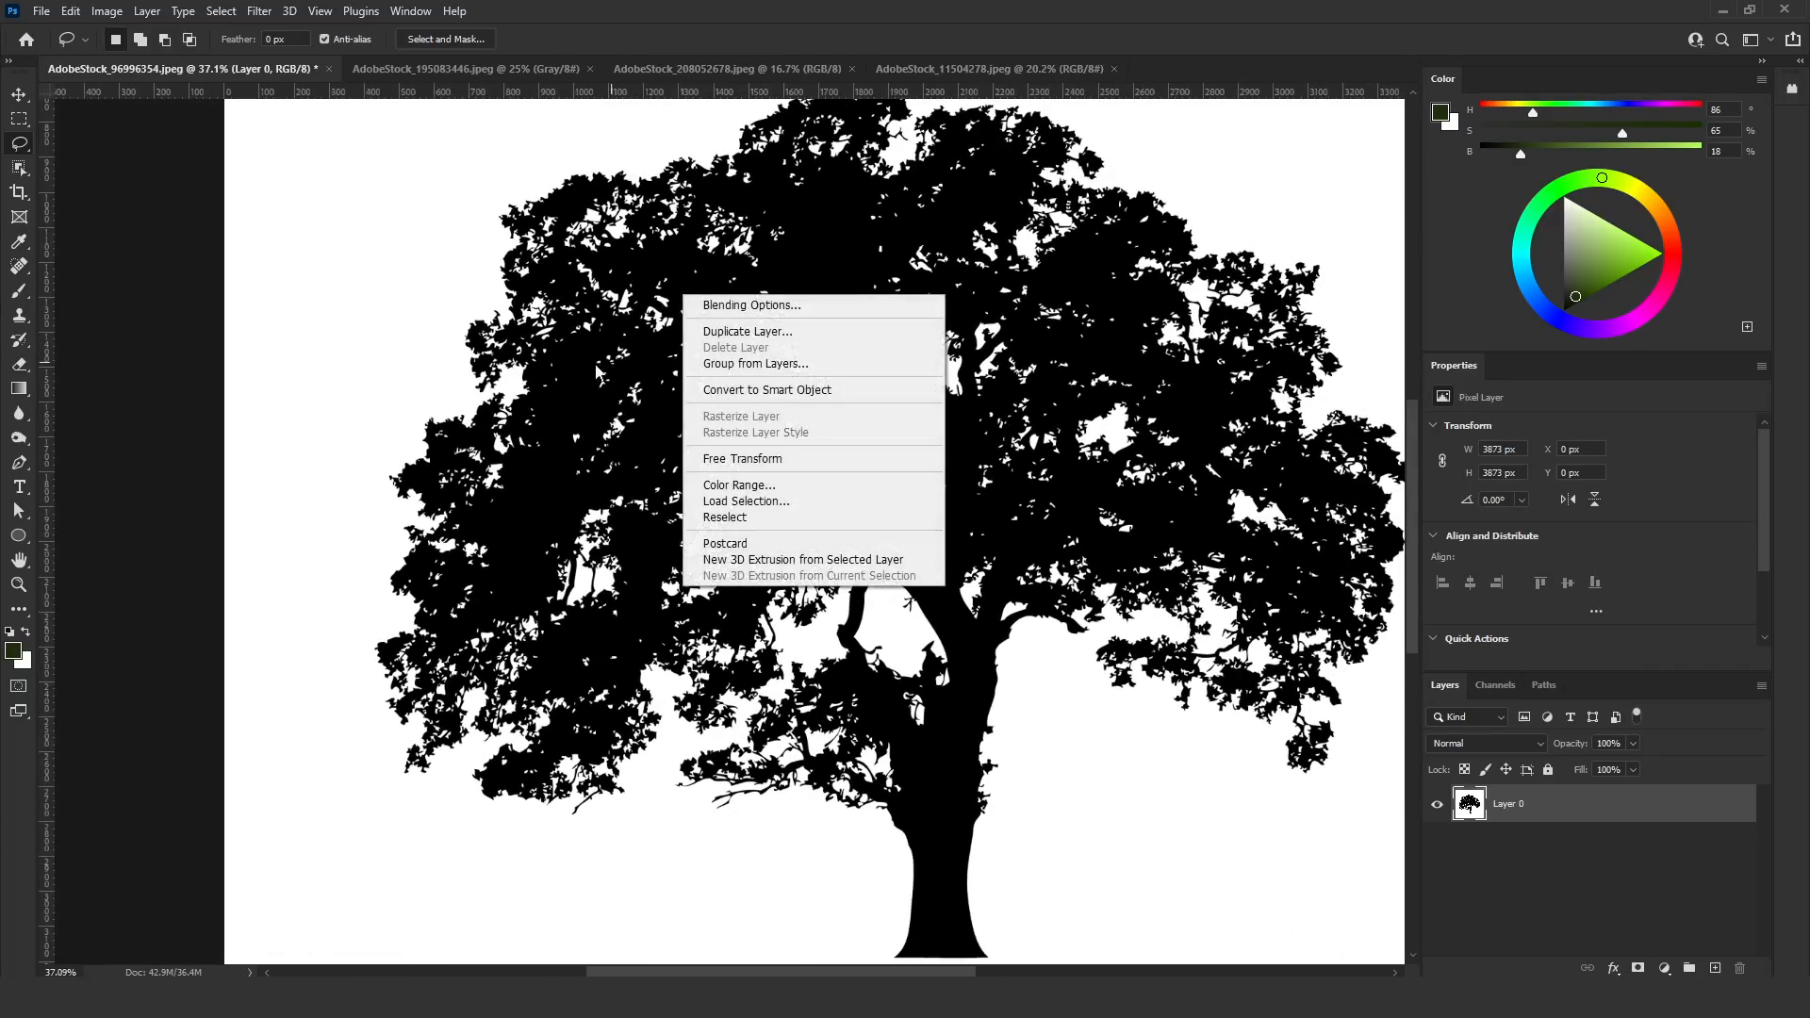
{"action": "left_click", "coordinate": [622, 458]}
{"action": "mouse_move", "coordinate": [638, 279]}
{"action": "left_mouse_down"}
{"action": "mouse_move", "coordinate": [985, 231]}
{"action": "mouse_move", "coordinate": [676, 754]}
{"action": "left_mouse_up"}
{"action": "left_click", "coordinate": [633, 787]}
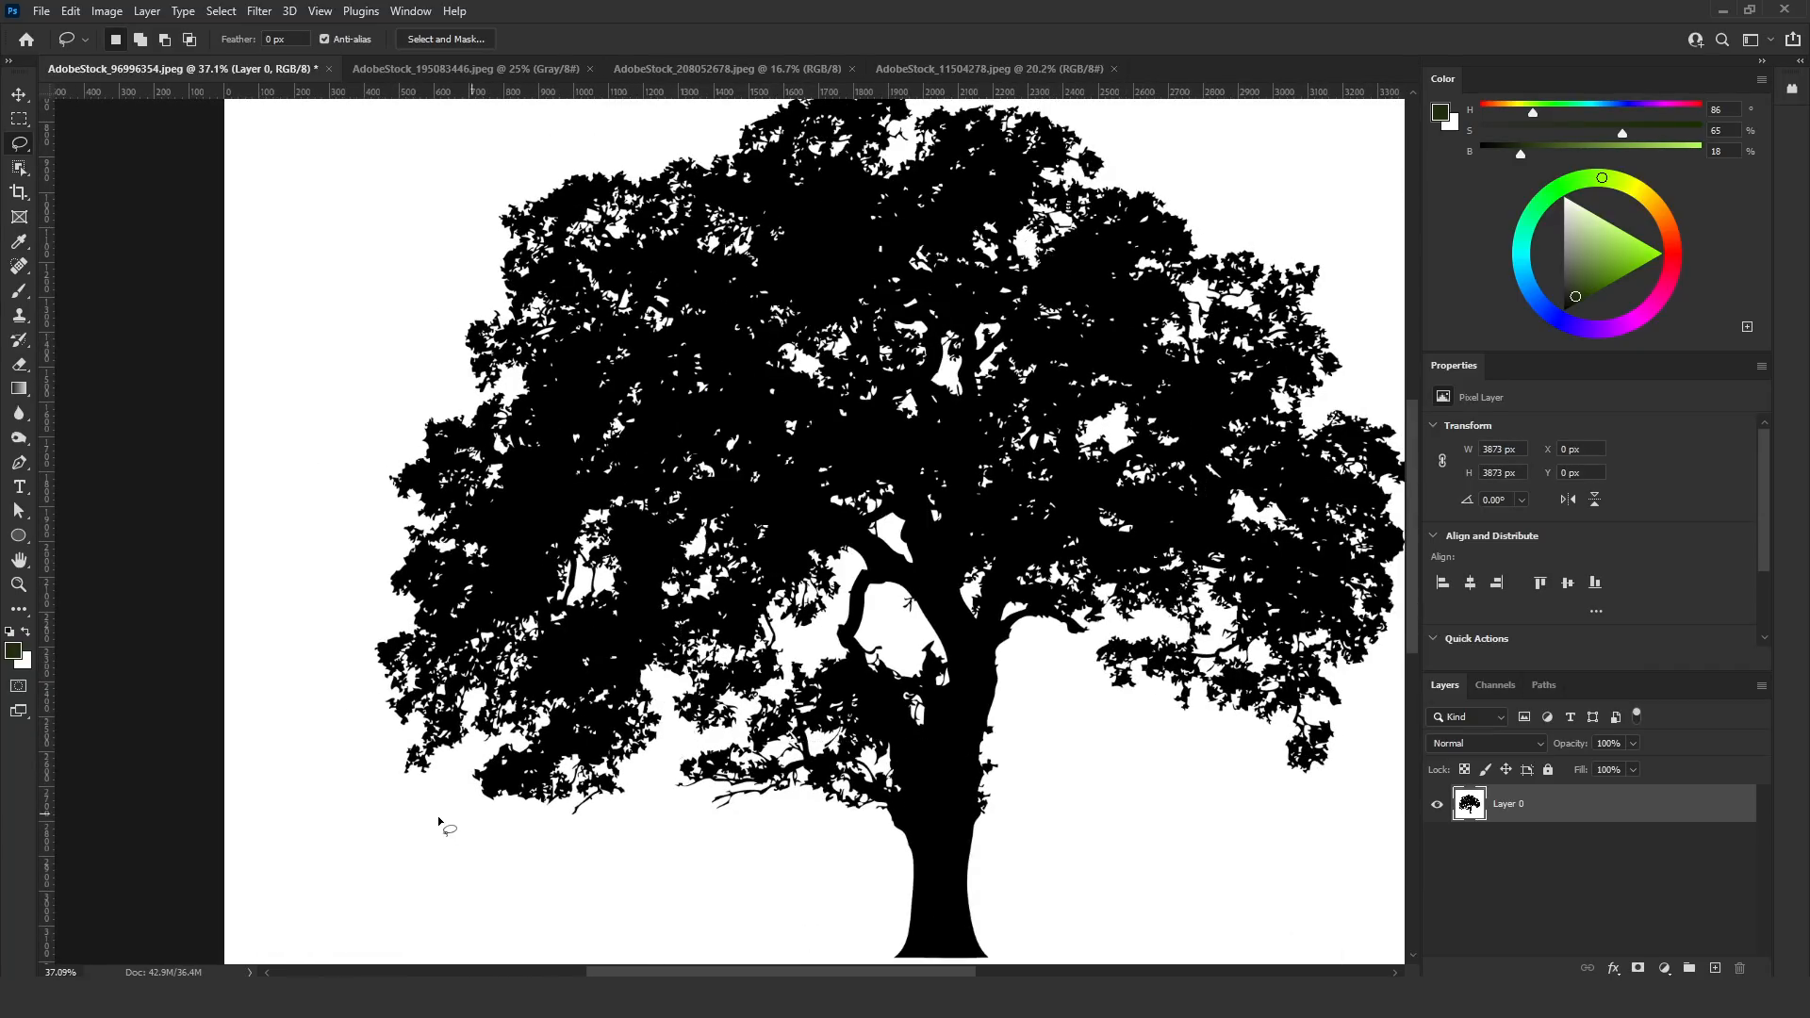
{"action": "scroll", "coordinate": [477, 811], "scroll_direction": "up", "scroll_amount": 3}
{"action": "mouse_move", "coordinate": [451, 801]}
{"action": "left_mouse_down"}
{"action": "mouse_move", "coordinate": [568, 741]}
{"action": "mouse_move", "coordinate": [523, 832]}
{"action": "mouse_move", "coordinate": [454, 799]}
{"action": "left_mouse_up"}
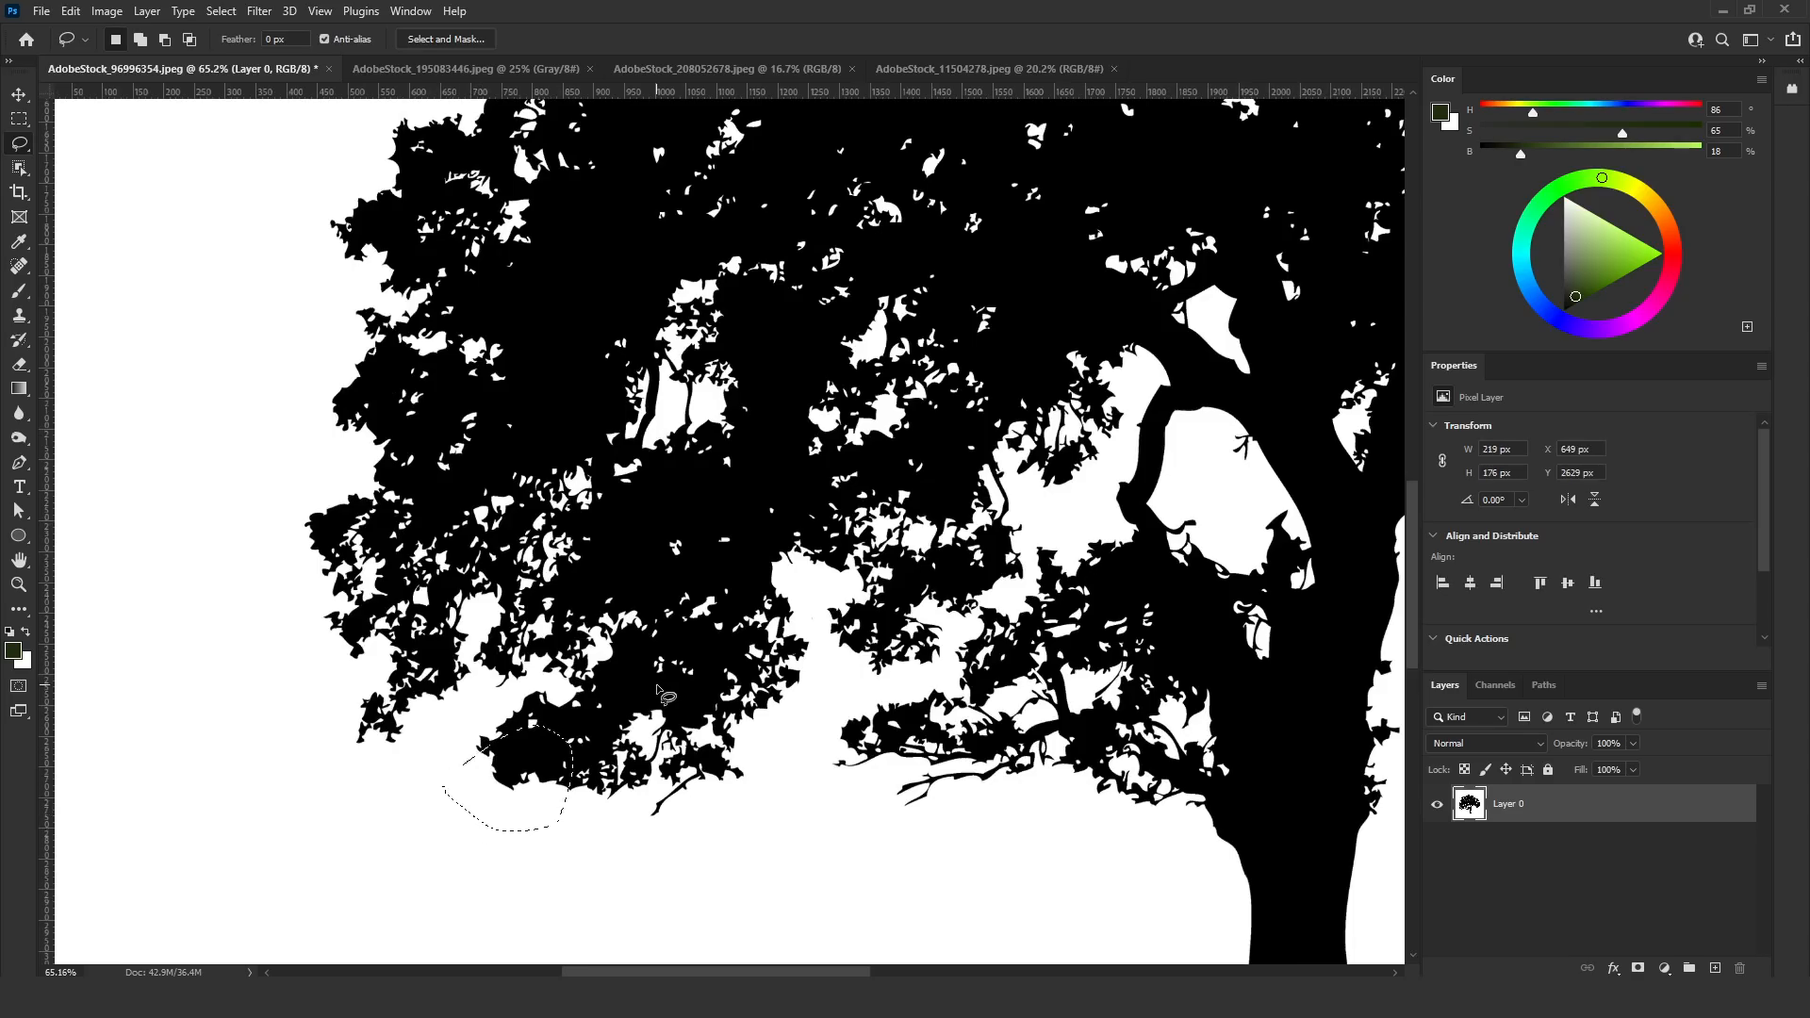
{"action": "scroll", "coordinate": [584, 779], "scroll_direction": "up", "scroll_amount": 3}
{"action": "scroll", "coordinate": [585, 779], "scroll_direction": "up", "scroll_amount": 2}
{"action": "mouse_move", "coordinate": [594, 782]}
{"action": "left_mouse_down"}
{"action": "mouse_move", "coordinate": [556, 737]}
{"action": "mouse_move", "coordinate": [629, 750]}
{"action": "left_mouse_up"}
{"action": "scroll", "coordinate": [575, 734], "scroll_direction": "down", "scroll_amount": 5}
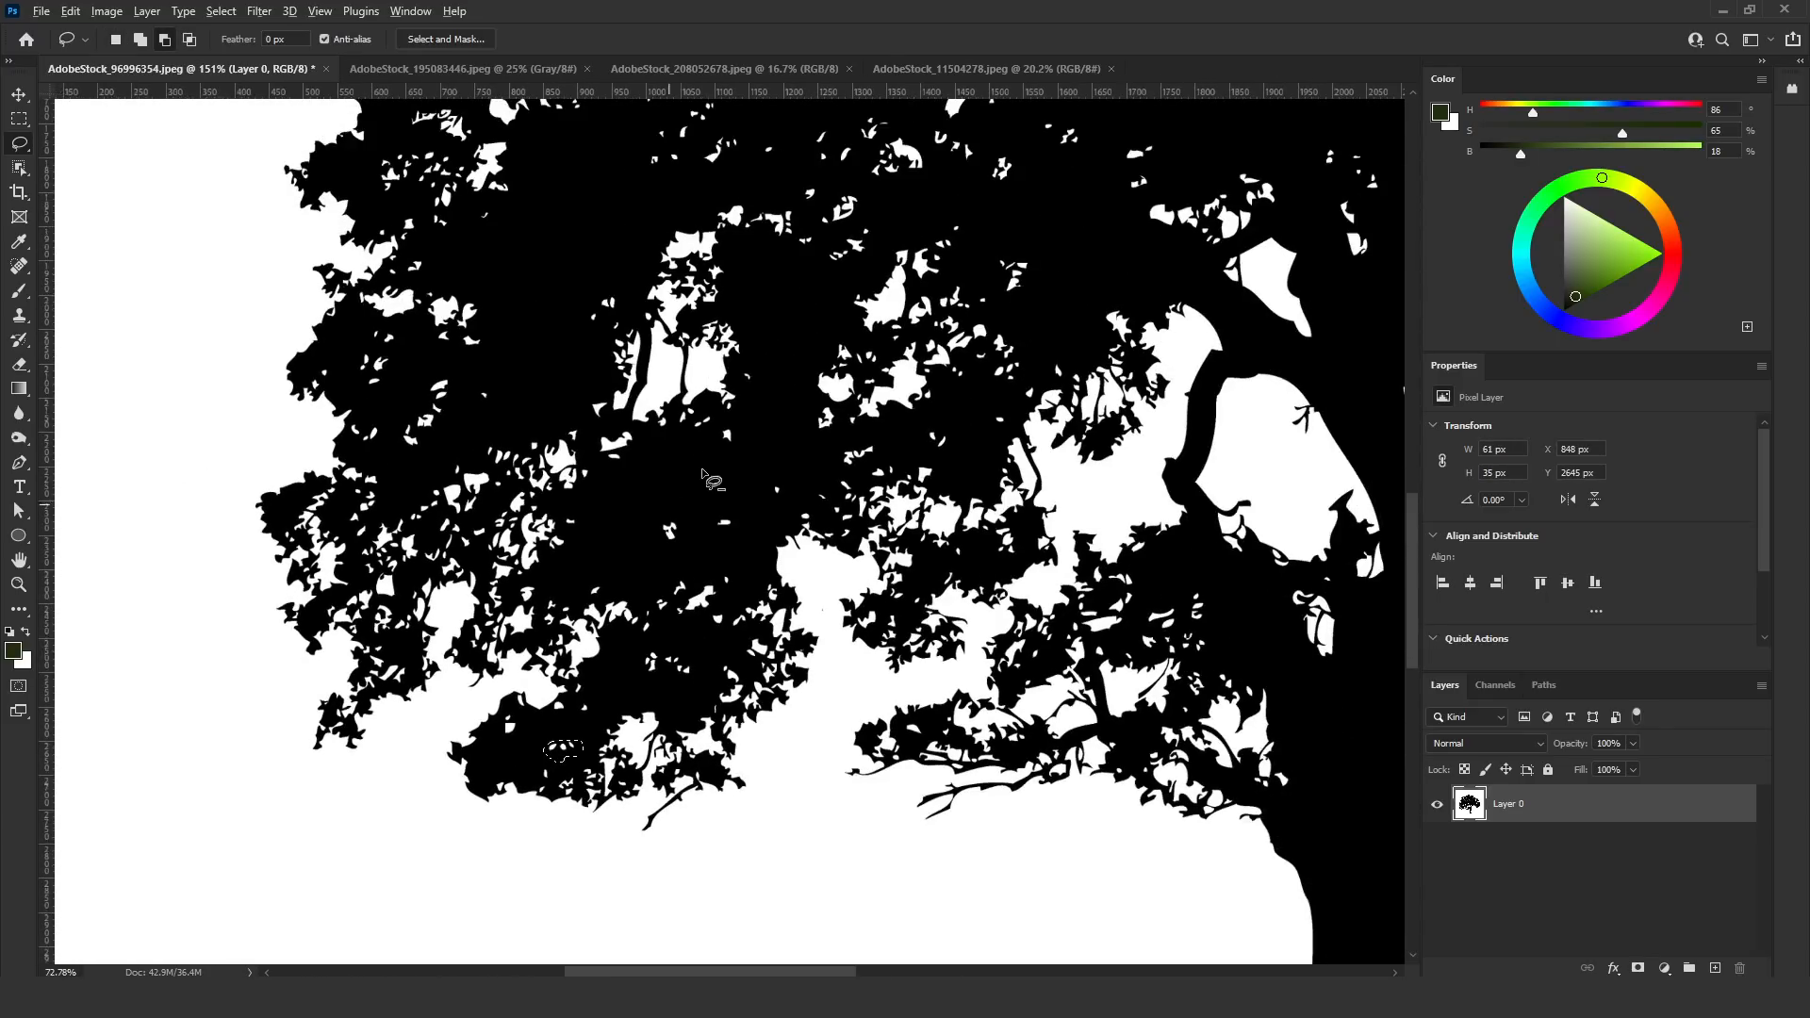
Lasso an area of inner foliage on the tree's left side, about 707 by 829 px
{"action": "scroll", "coordinate": [625, 537], "scroll_direction": "up", "scroll_amount": 3}
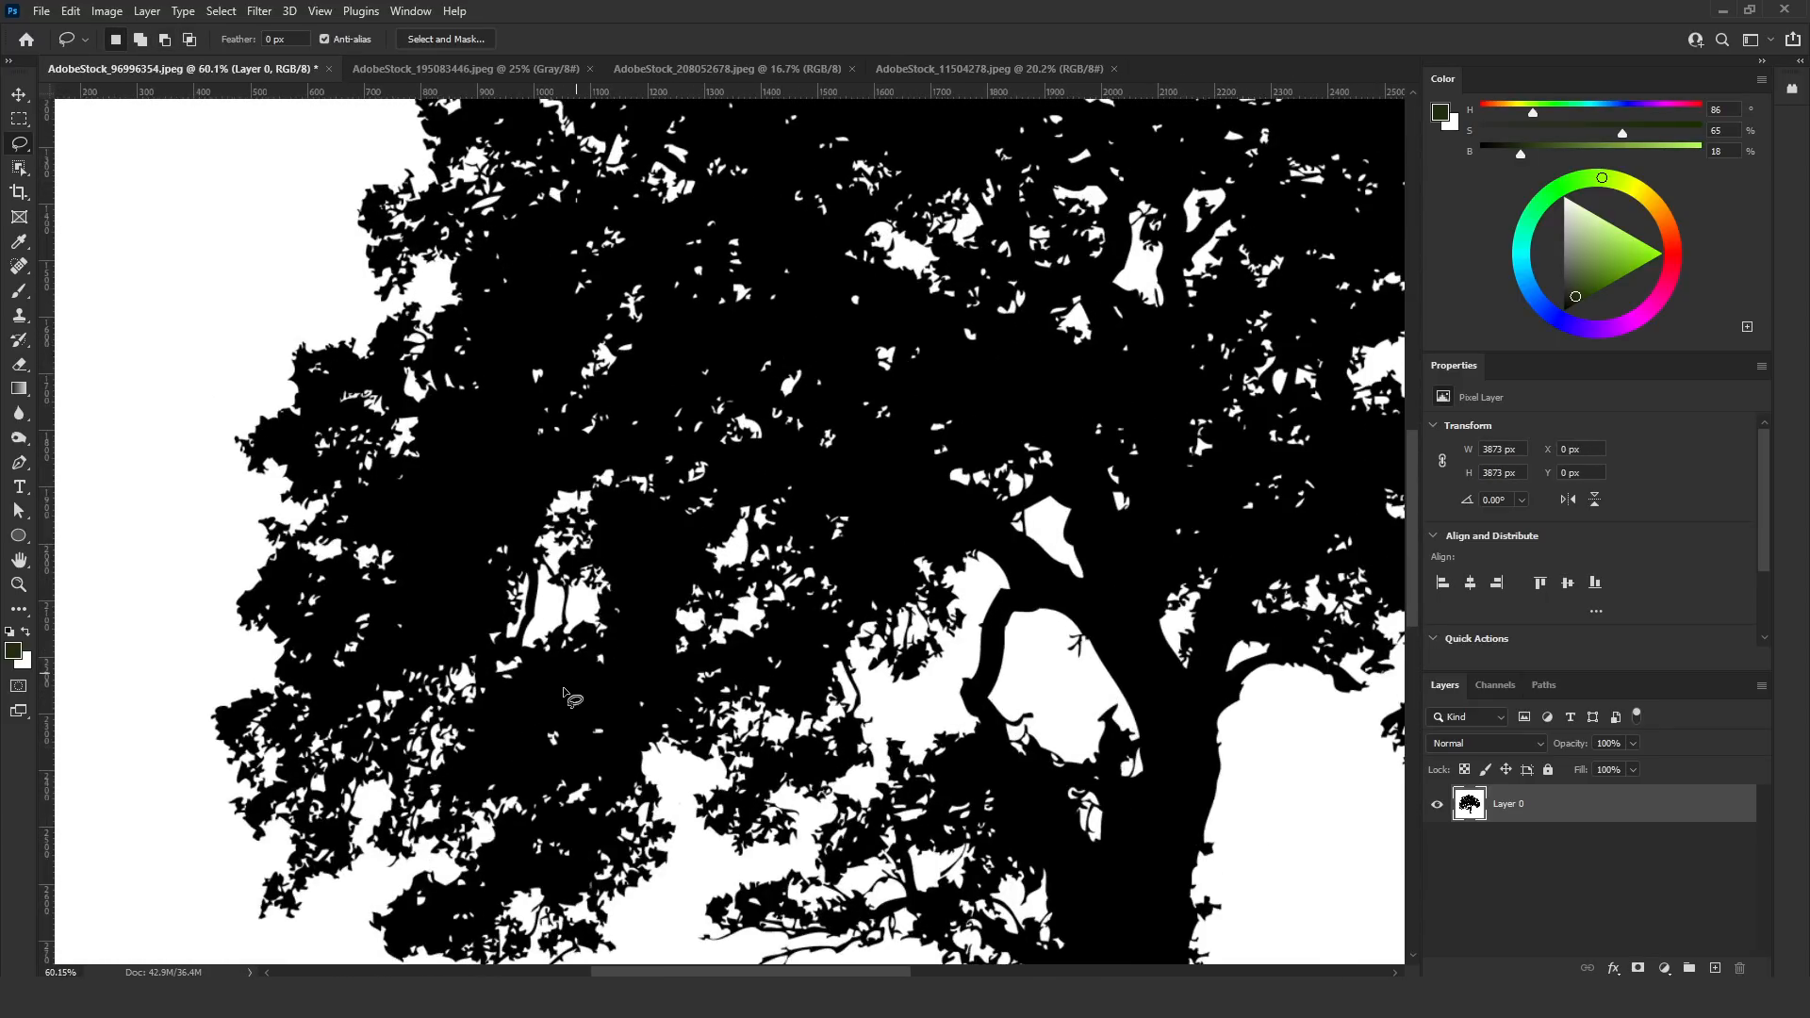
{"action": "mouse_move", "coordinate": [533, 692]}
{"action": "left_mouse_down"}
{"action": "mouse_move", "coordinate": [503, 694]}
{"action": "mouse_move", "coordinate": [471, 627]}
{"action": "mouse_move", "coordinate": [495, 464]}
{"action": "mouse_move", "coordinate": [590, 233]}
{"action": "mouse_move", "coordinate": [686, 271]}
{"action": "mouse_move", "coordinate": [861, 516]}
{"action": "mouse_move", "coordinate": [851, 628]}
{"action": "mouse_move", "coordinate": [780, 684]}
{"action": "mouse_move", "coordinate": [566, 697]}
{"action": "left_mouse_up"}
{"action": "scroll", "coordinate": [377, 709], "scroll_direction": "down", "scroll_amount": 2}
{"action": "scroll", "coordinate": [377, 709], "scroll_direction": "up", "scroll_amount": 2}
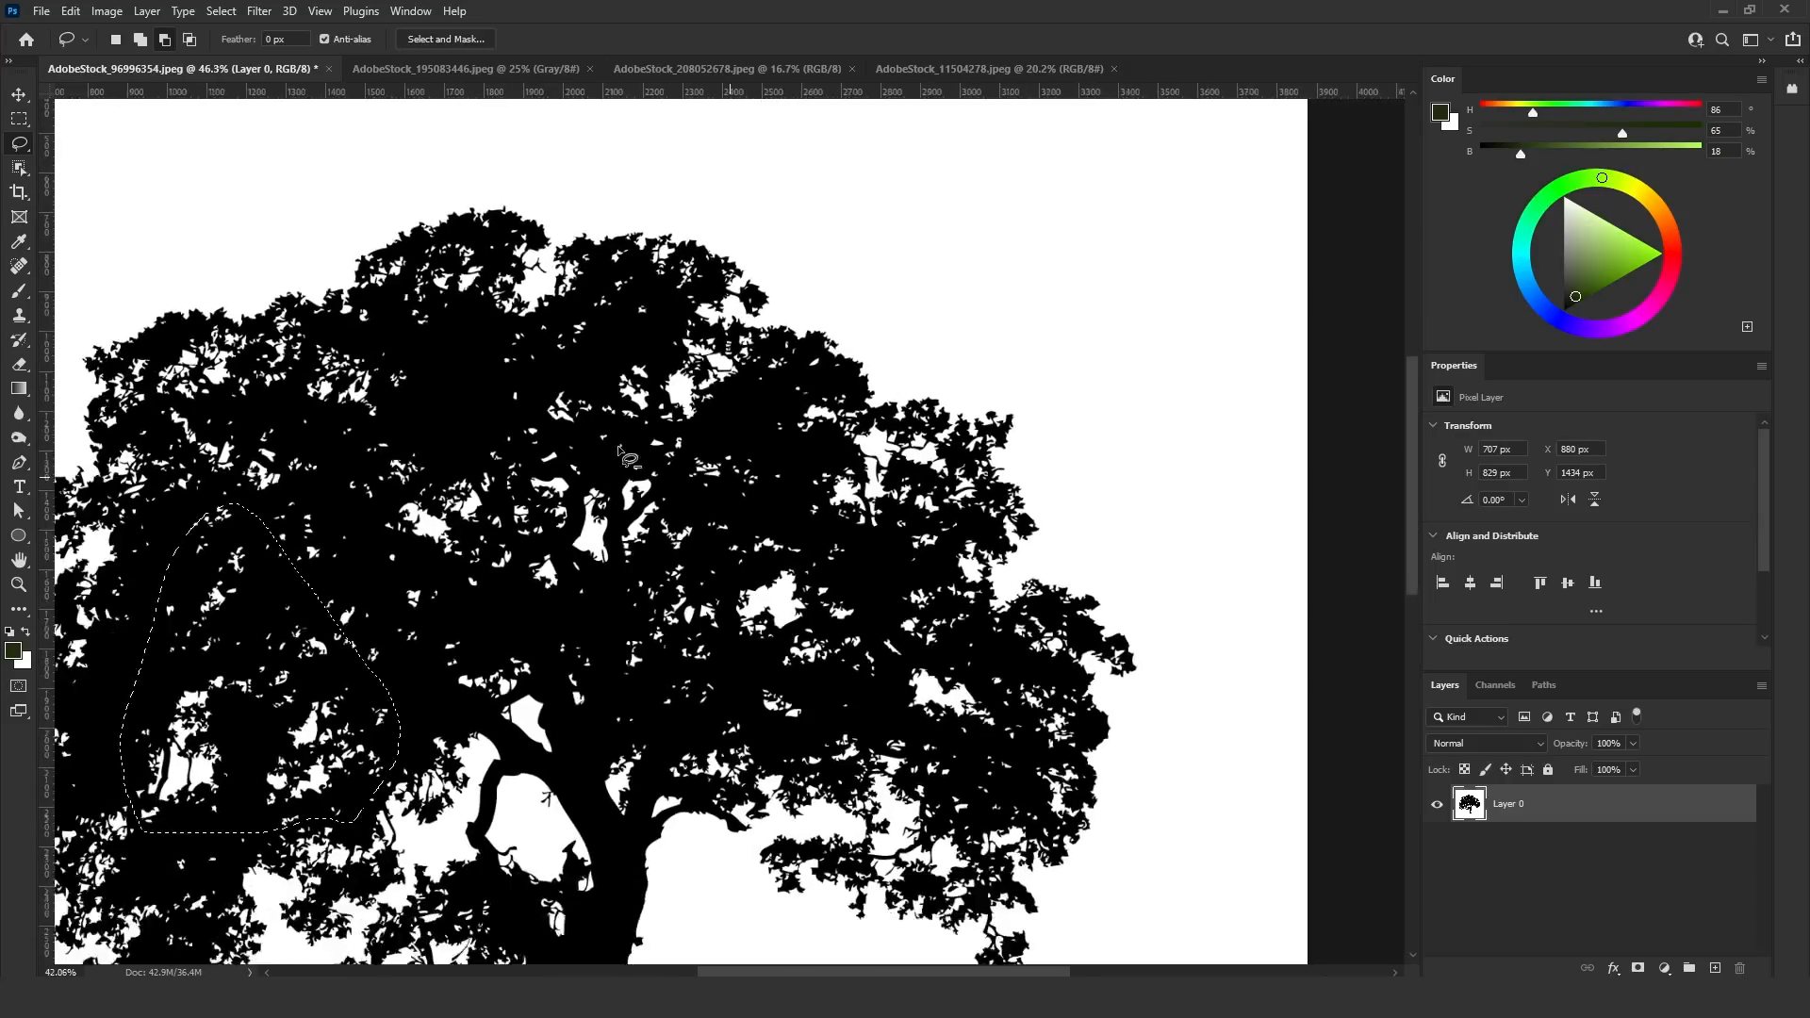
Add the foliage across the upper and central canopy to the lasso selection, keeping mostly inside the tree's outline
{"action": "mouse_move", "coordinate": [517, 418]}
{"action": "left_mouse_down"}
{"action": "mouse_move", "coordinate": [488, 375]}
{"action": "mouse_move", "coordinate": [479, 254]}
{"action": "mouse_move", "coordinate": [559, 212]}
{"action": "left_mouse_up"}
{"action": "mouse_move", "coordinate": [260, 248]}
{"action": "left_mouse_down"}
{"action": "mouse_move", "coordinate": [382, 238]}
{"action": "mouse_move", "coordinate": [537, 280]}
{"action": "mouse_move", "coordinate": [709, 238]}
{"action": "mouse_move", "coordinate": [851, 274]}
{"action": "mouse_move", "coordinate": [884, 345]}
{"action": "mouse_move", "coordinate": [1032, 422]}
{"action": "mouse_move", "coordinate": [1220, 641]}
{"action": "mouse_move", "coordinate": [1240, 751]}
{"action": "mouse_move", "coordinate": [1020, 892]}
{"action": "mouse_move", "coordinate": [895, 919]}
{"action": "mouse_move", "coordinate": [881, 839]}
{"action": "mouse_move", "coordinate": [694, 781]}
{"action": "mouse_move", "coordinate": [498, 841]}
{"action": "mouse_move", "coordinate": [296, 717]}
{"action": "left_mouse_up"}
{"action": "scroll", "coordinate": [734, 472], "scroll_direction": "down", "scroll_amount": 3}
{"action": "scroll", "coordinate": [1180, 755], "scroll_direction": "up", "scroll_amount": 5}
{"action": "mouse_move", "coordinate": [655, 529]}
{"action": "left_mouse_down"}
{"action": "mouse_move", "coordinate": [975, 664]}
{"action": "mouse_move", "coordinate": [1155, 651]}
{"action": "mouse_move", "coordinate": [1223, 558]}
{"action": "mouse_move", "coordinate": [794, 420]}
{"action": "left_mouse_up"}
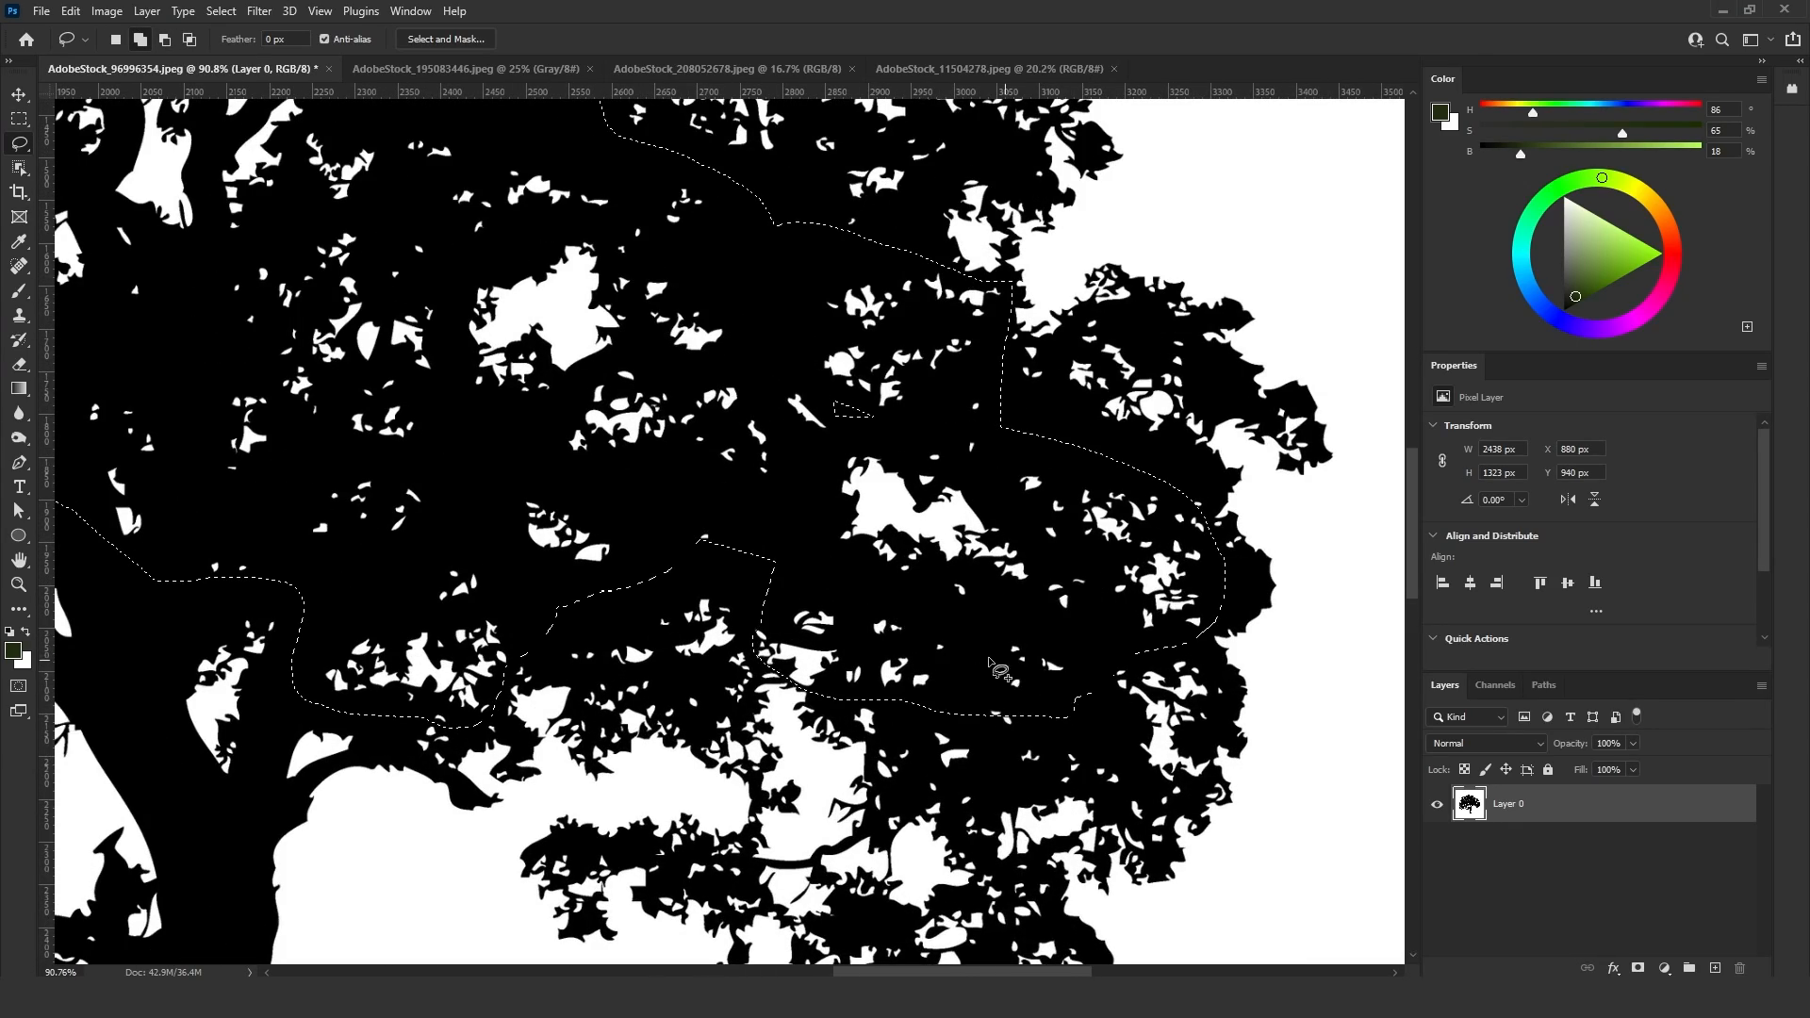
Refine the lasso selection along the right side of the canopy, bringing it to about 2445 by 1323 px
{"action": "left_click_drag", "start_coordinate": [990, 659], "coordinate": [1058, 604]}
{"action": "scroll", "coordinate": [1165, 749], "scroll_direction": "down", "scroll_amount": 3}
{"action": "scroll", "coordinate": [1186, 775], "scroll_direction": "up", "scroll_amount": 5}
{"action": "mouse_move", "coordinate": [1033, 681]}
{"action": "left_mouse_down"}
{"action": "mouse_move", "coordinate": [1095, 760]}
{"action": "mouse_move", "coordinate": [1186, 726]}
{"action": "mouse_move", "coordinate": [1201, 612]}
{"action": "left_mouse_up"}
{"action": "scroll", "coordinate": [1199, 614], "scroll_direction": "down", "scroll_amount": 5}
{"action": "scroll", "coordinate": [921, 371], "scroll_direction": "up", "scroll_amount": 3}
{"action": "scroll", "coordinate": [909, 377], "scroll_direction": "down", "scroll_amount": 3}
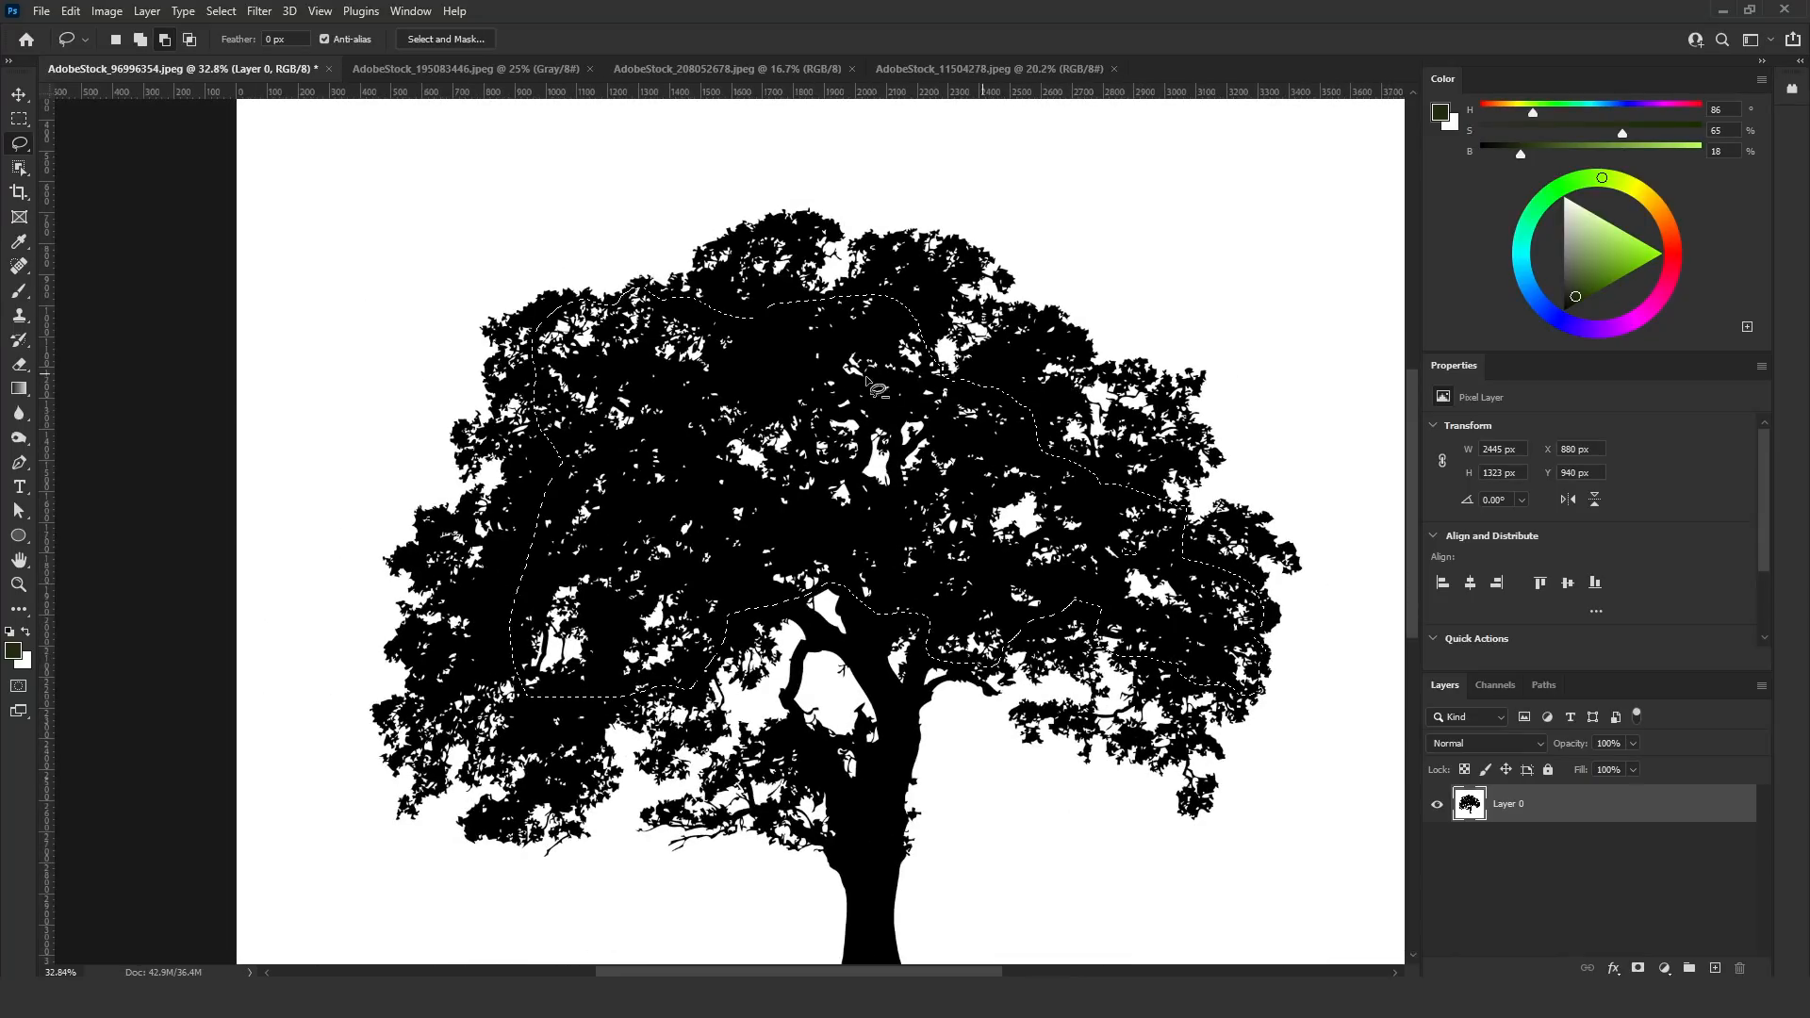
Copy the selected foliage to its own layer and hide the original tree layer
{"action": "scroll", "coordinate": [875, 510], "scroll_direction": "down", "scroll_amount": 1}
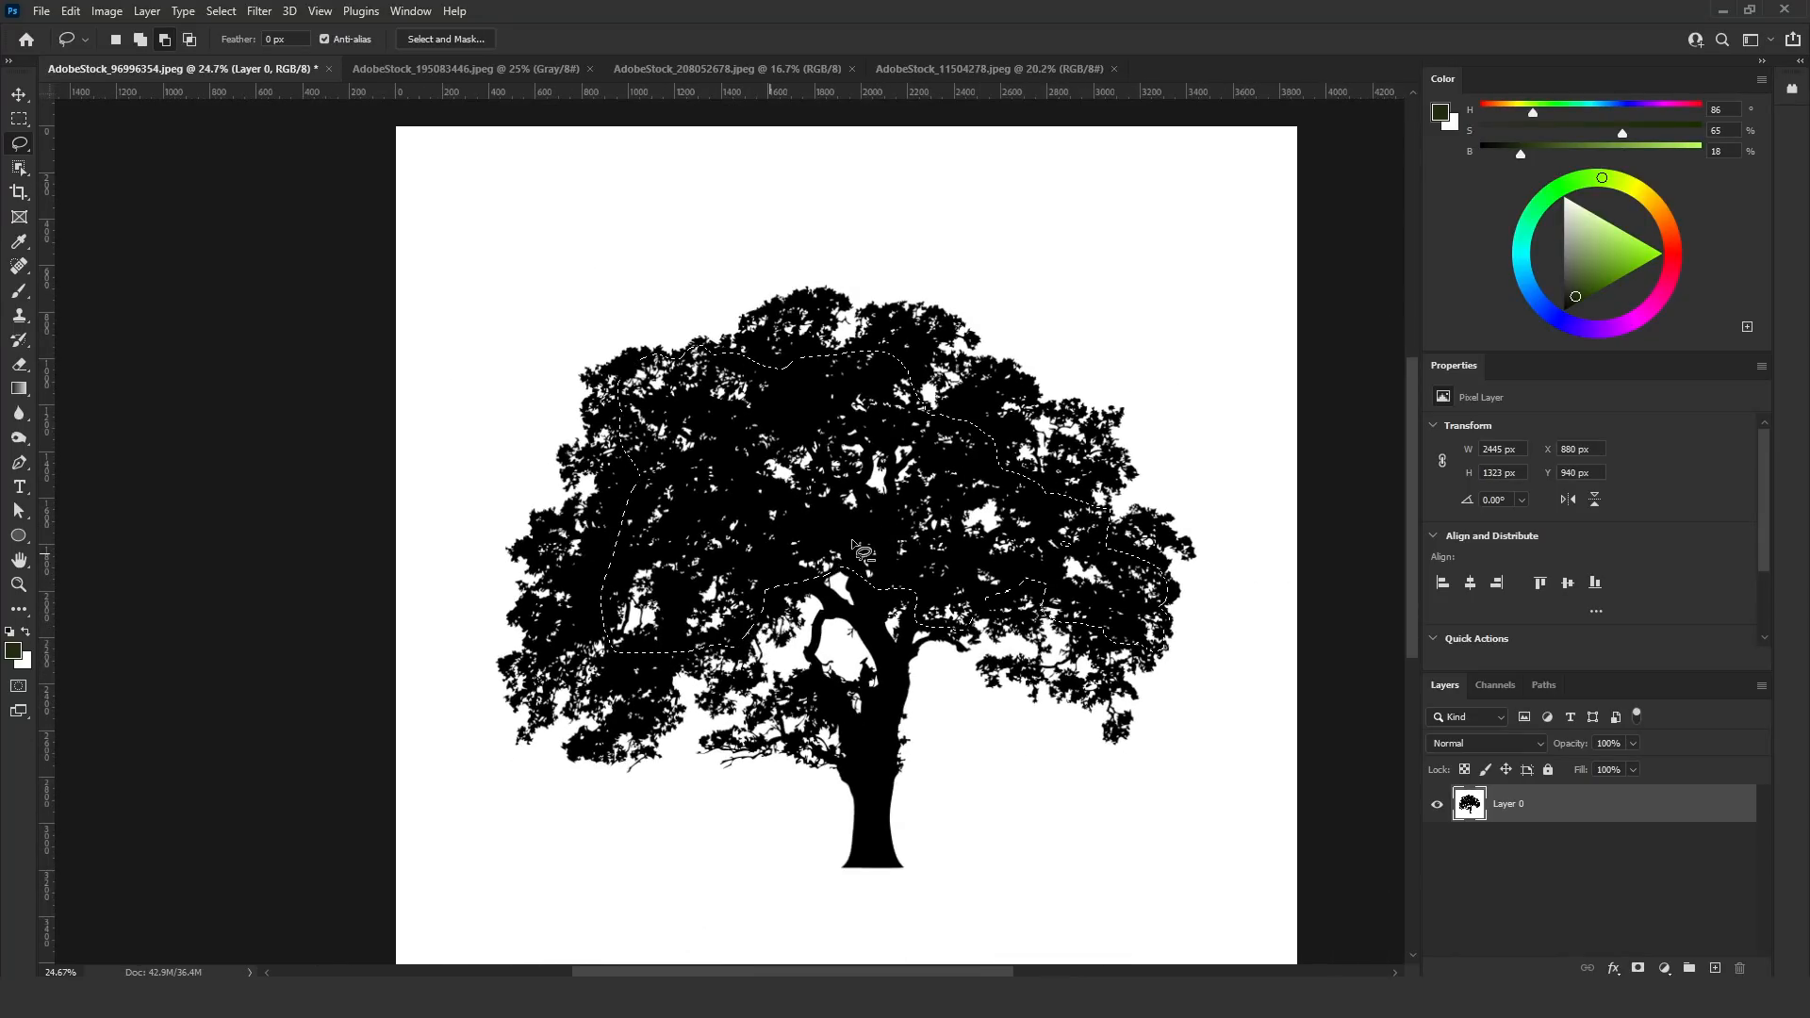
{"action": "scroll", "coordinate": [853, 545], "scroll_direction": "up", "scroll_amount": 1}
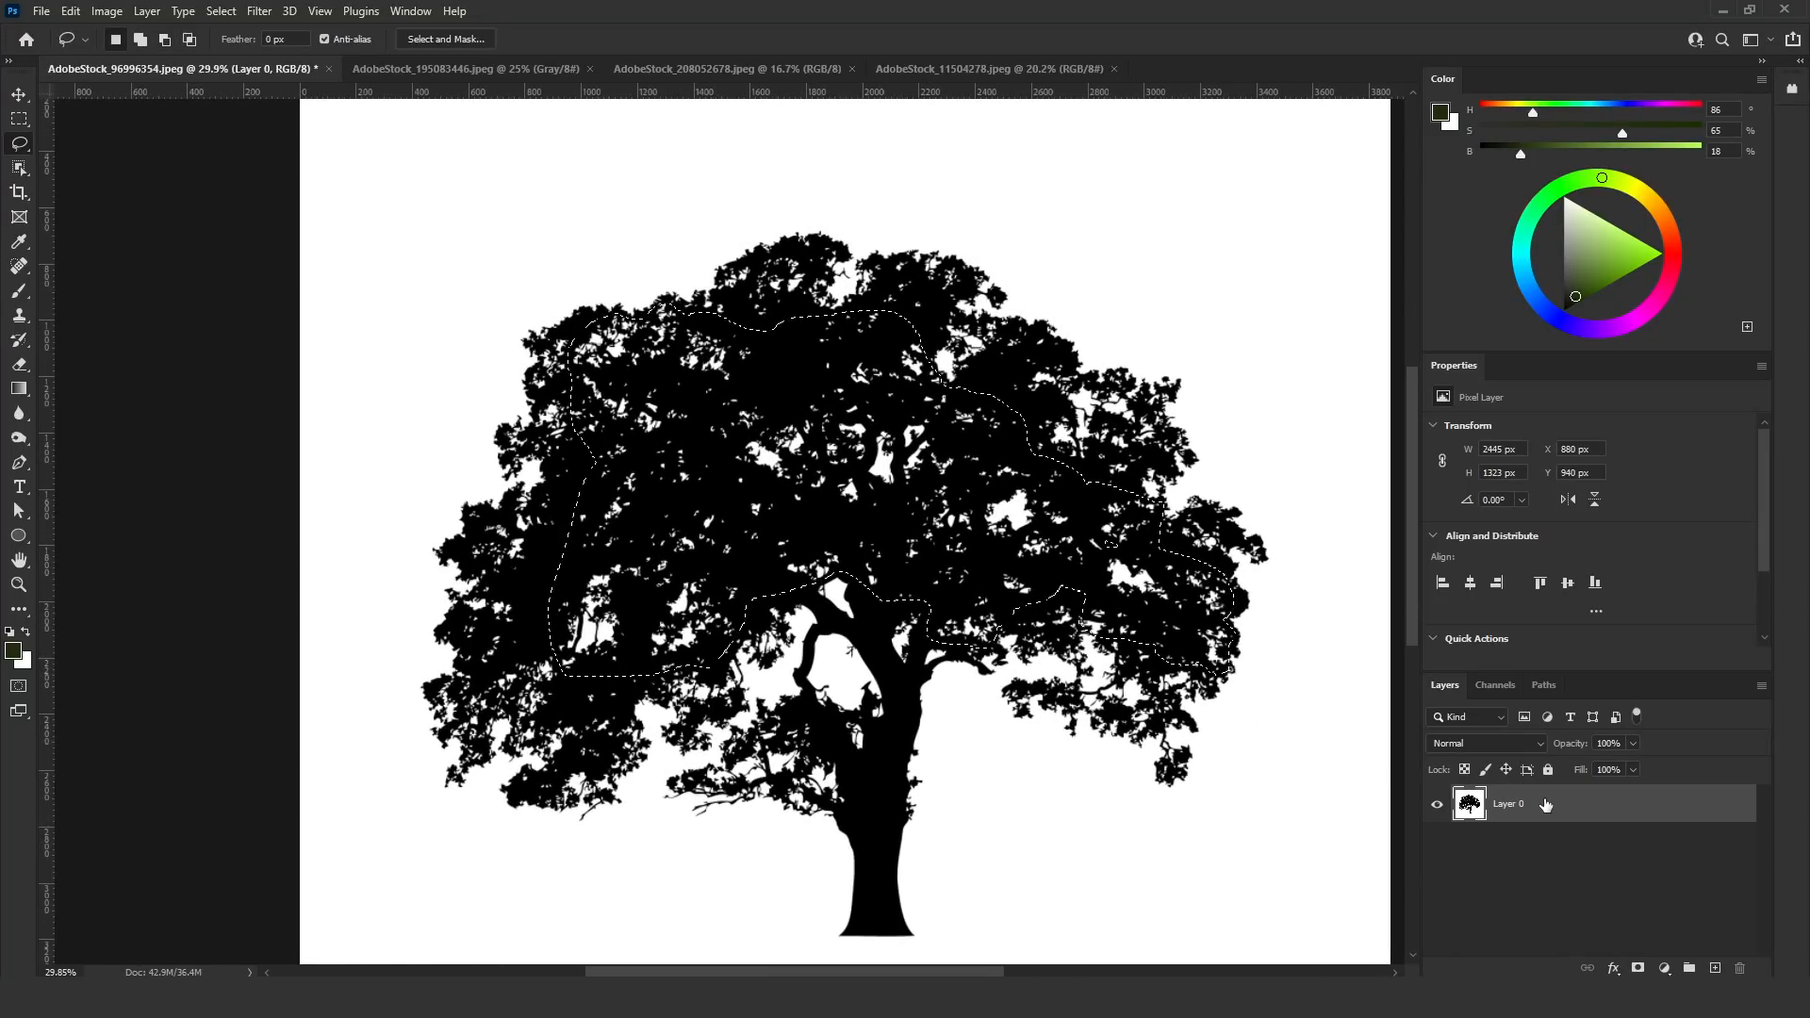
{"action": "key", "text": "ctrl+j"}
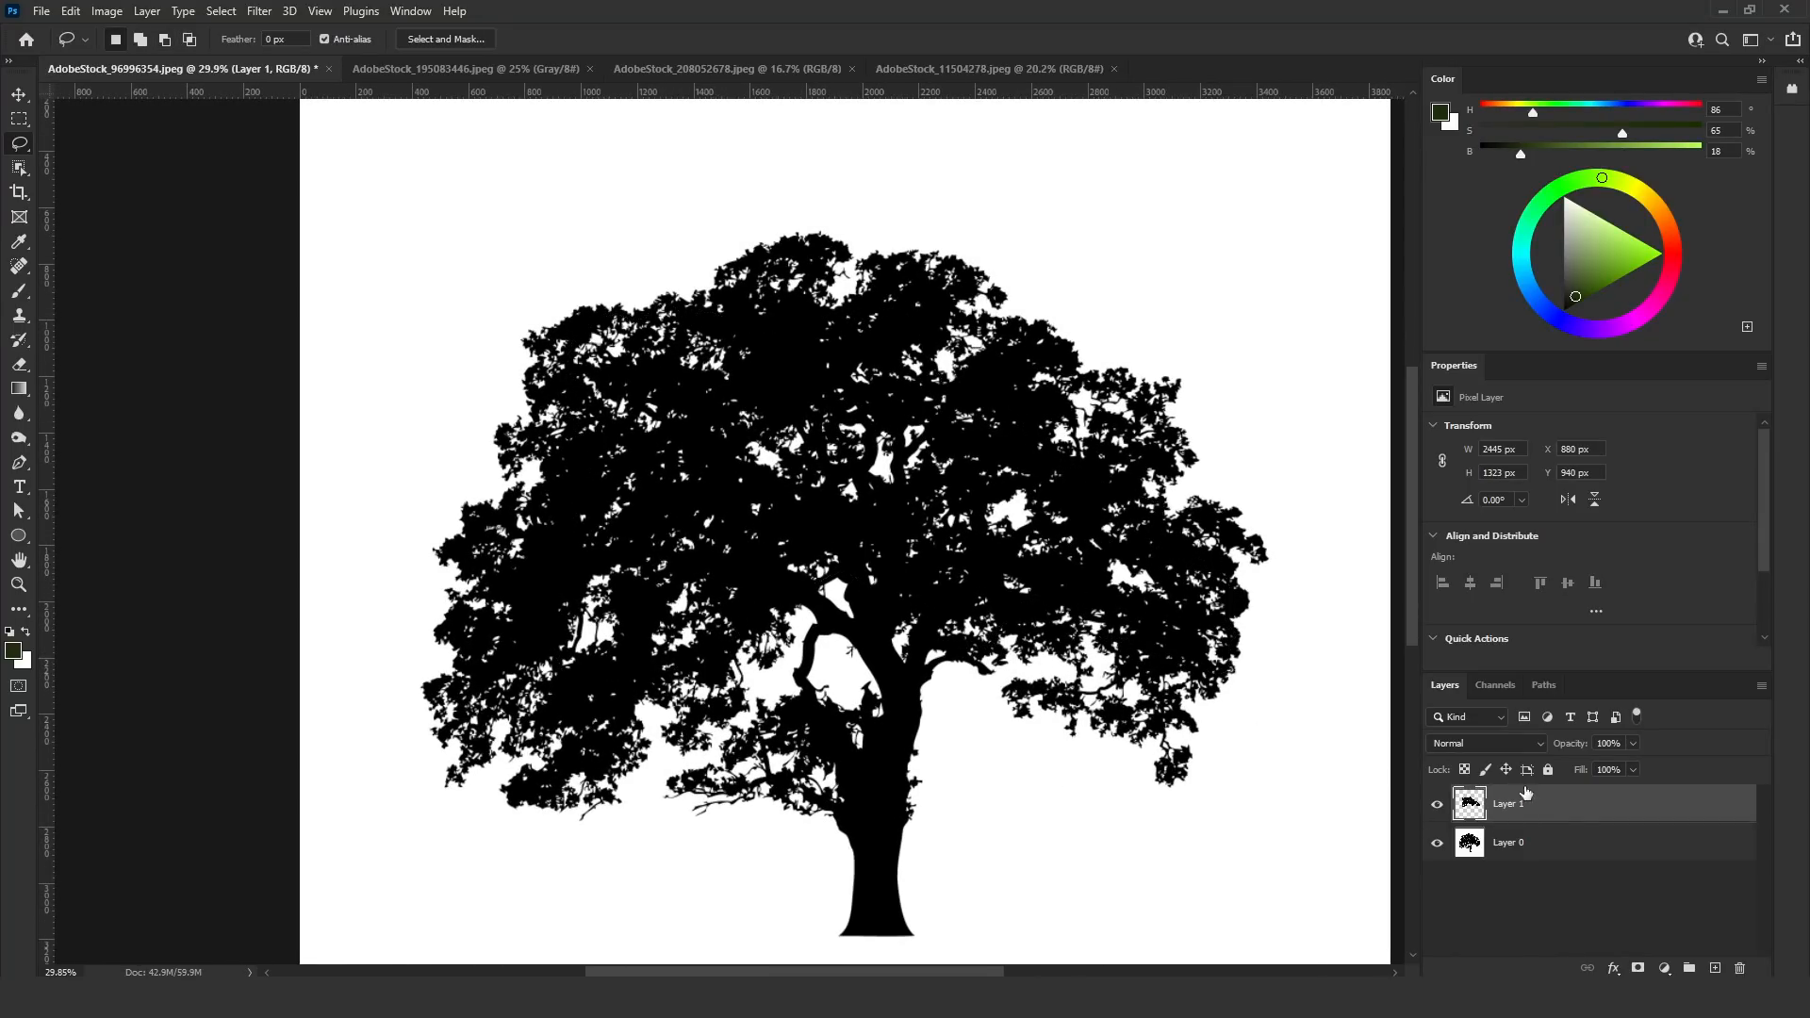
{"action": "left_click", "coordinate": [1437, 843]}
{"action": "scroll", "coordinate": [942, 584], "scroll_direction": "down", "scroll_amount": 1}
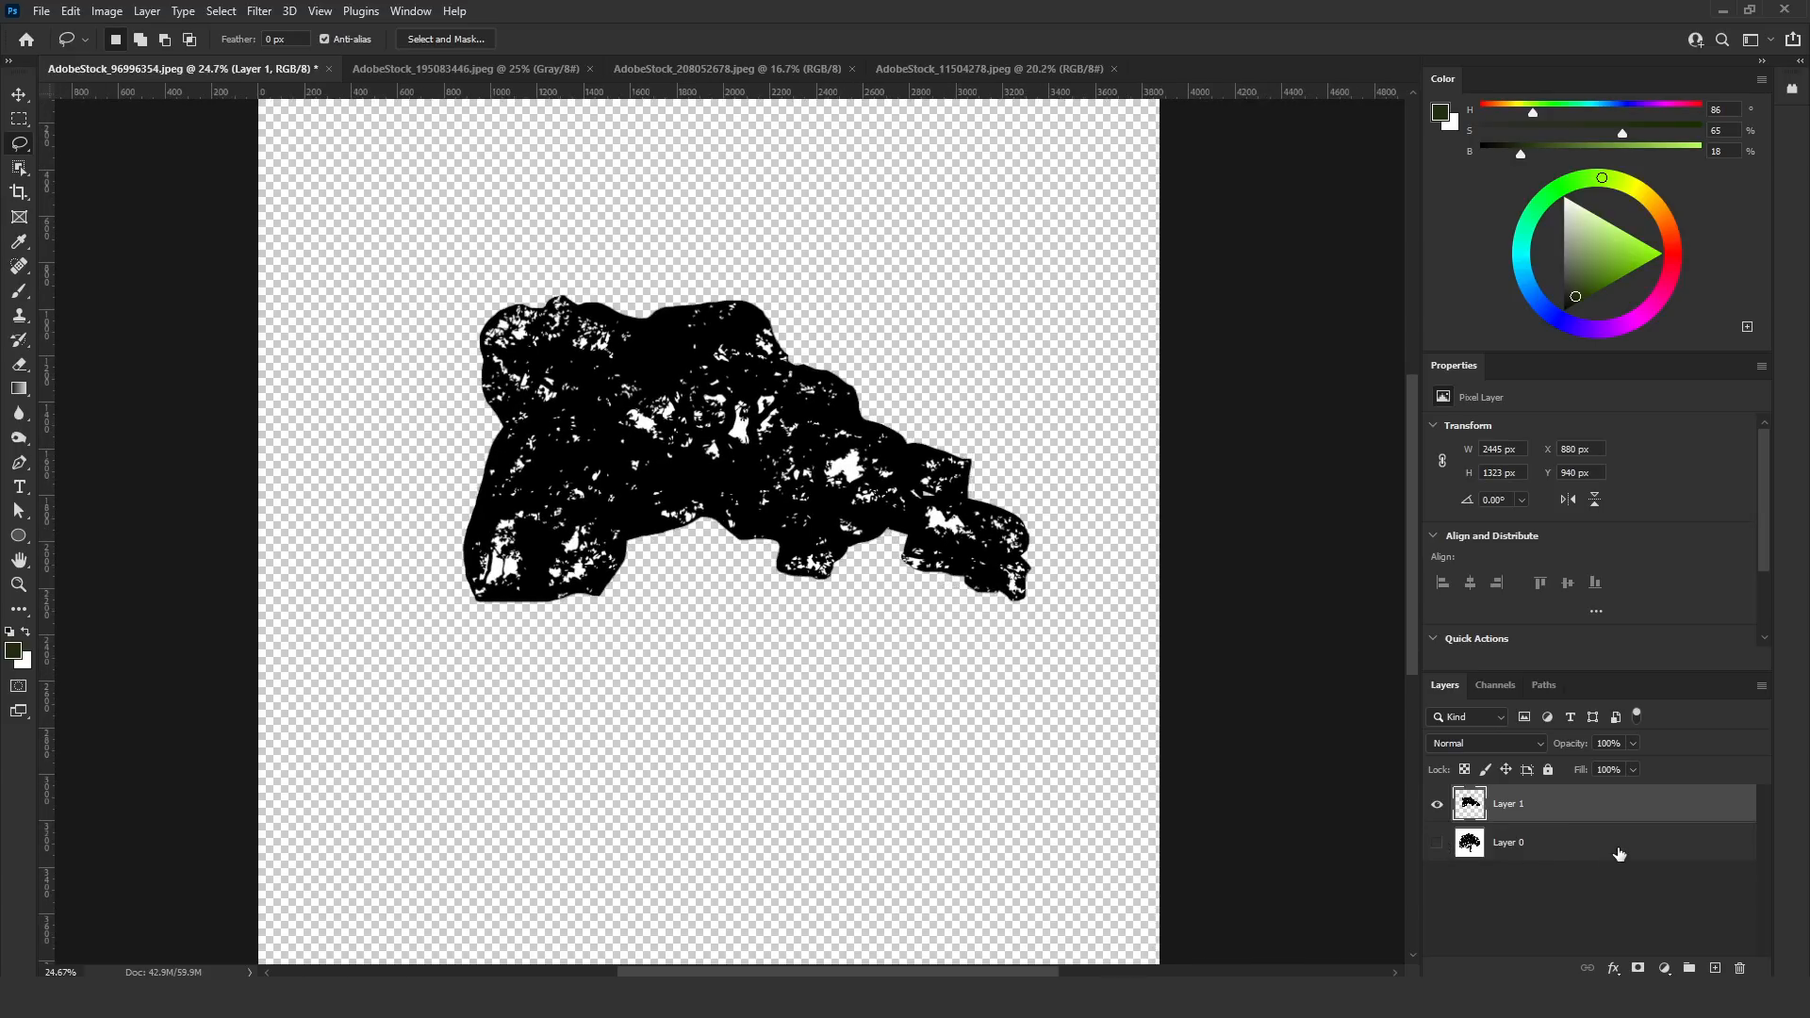
Add a new layer directly beneath the foliage copy and fill it with black
{"action": "left_click", "coordinate": [1618, 853]}
{"action": "left_click", "coordinate": [1713, 968]}
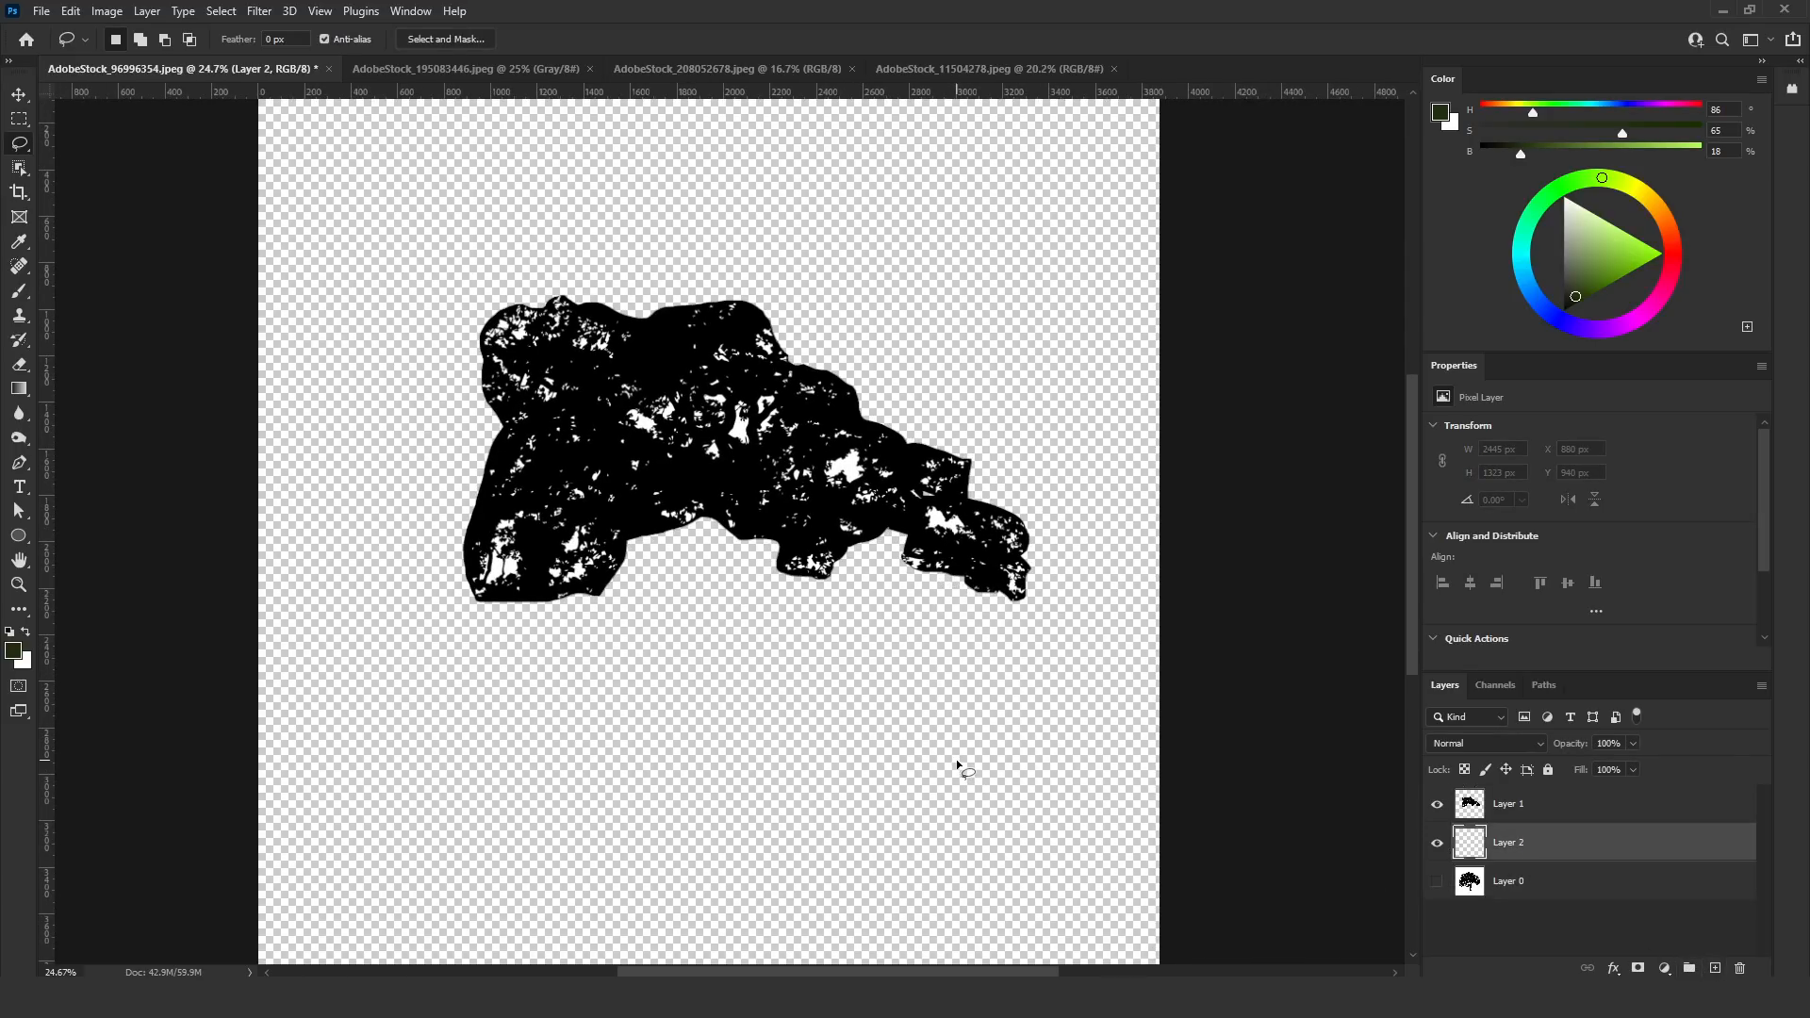
{"action": "key", "text": "i"}
{"action": "key", "text": "shift+BackSpace"}
{"action": "left_click", "coordinate": [900, 457]}
{"action": "scroll", "coordinate": [762, 539], "scroll_direction": "down", "scroll_amount": 3}
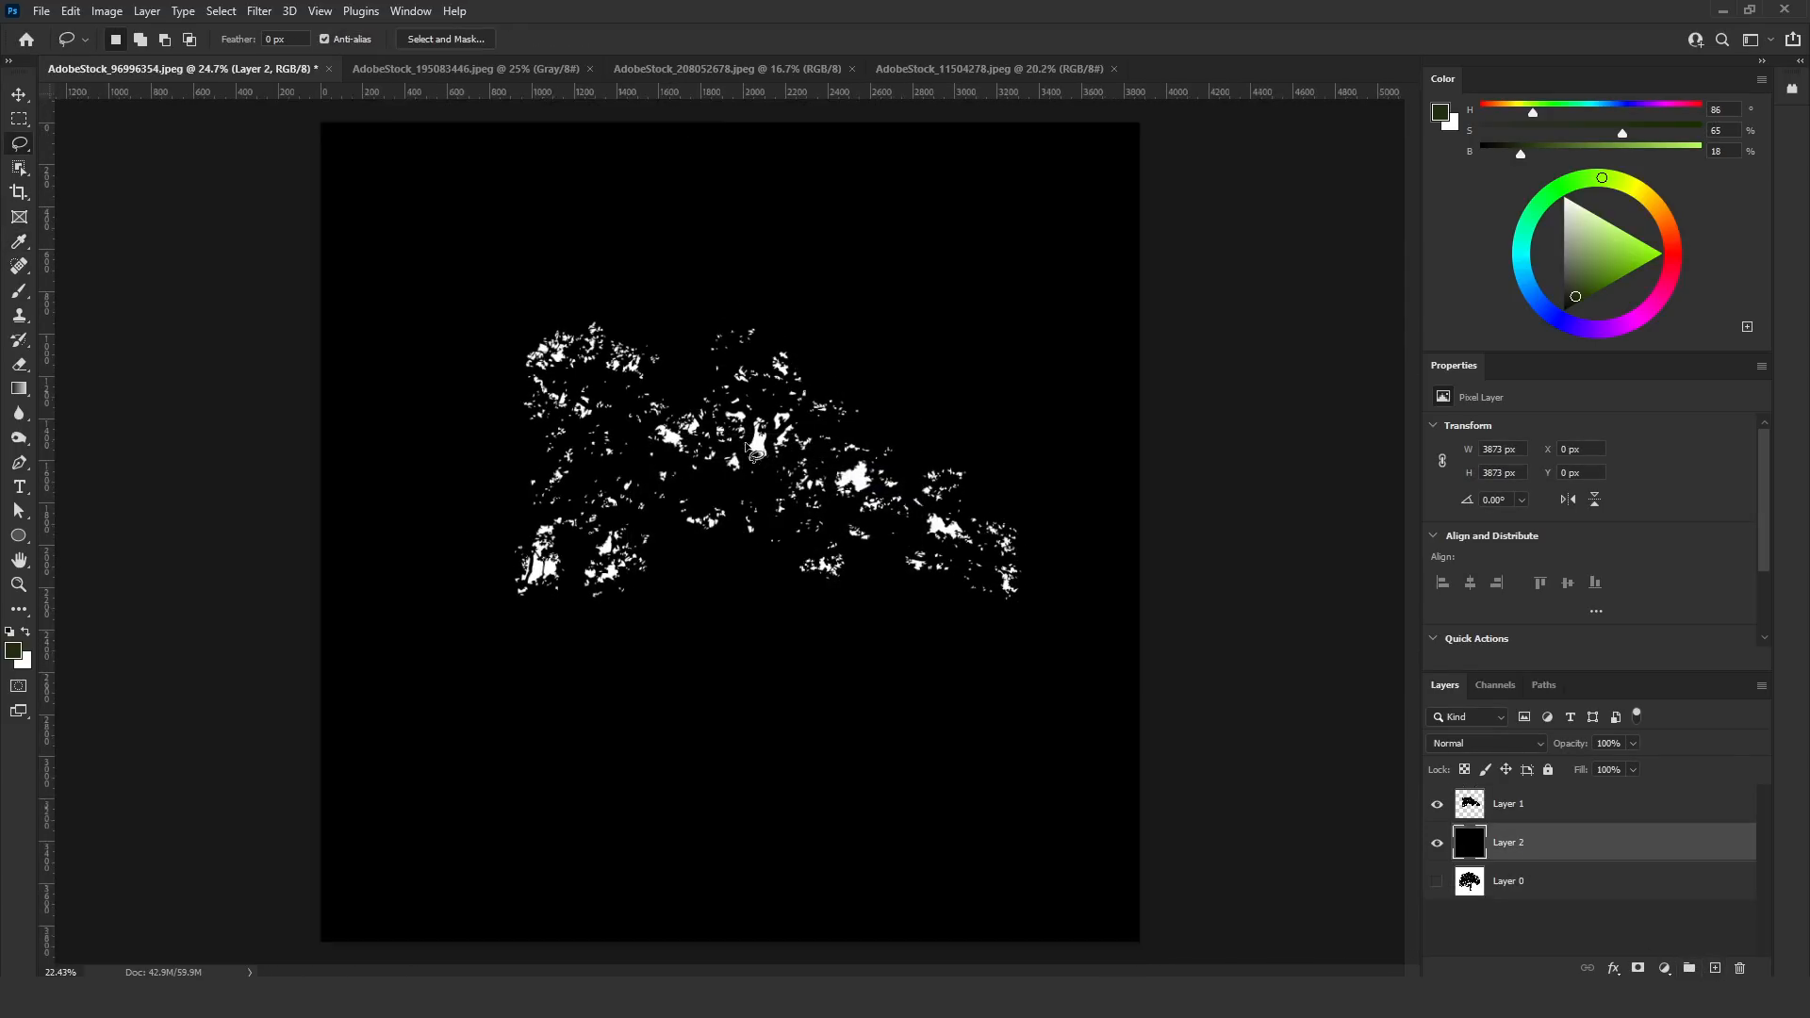
{"action": "scroll", "coordinate": [957, 421], "scroll_direction": "up", "scroll_amount": 3}
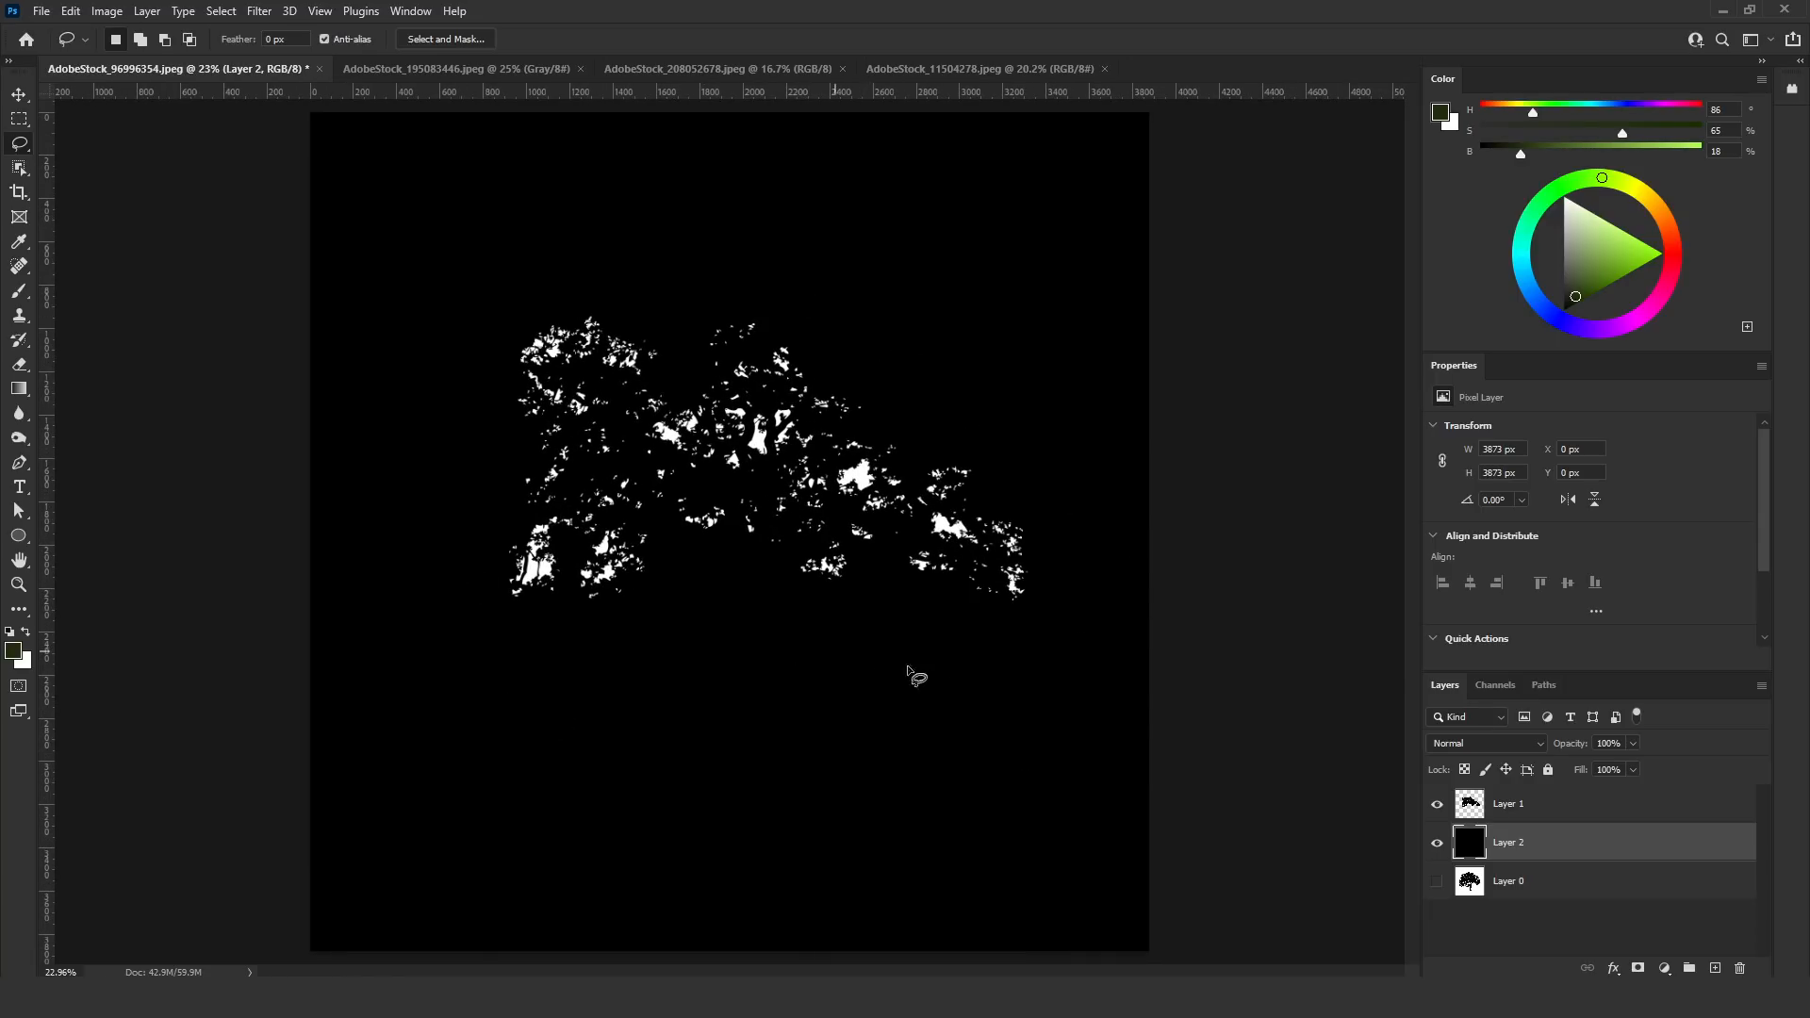
Stamp the visible foliage and black layers into a new merged layer at the top of the stack
{"action": "left_click", "coordinate": [1553, 819]}
{"action": "mouse_move", "coordinate": [370, 528]}
{"action": "left_mouse_down"}
{"action": "mouse_move", "coordinate": [762, 207]}
{"action": "mouse_move", "coordinate": [466, 800]}
{"action": "left_mouse_up"}
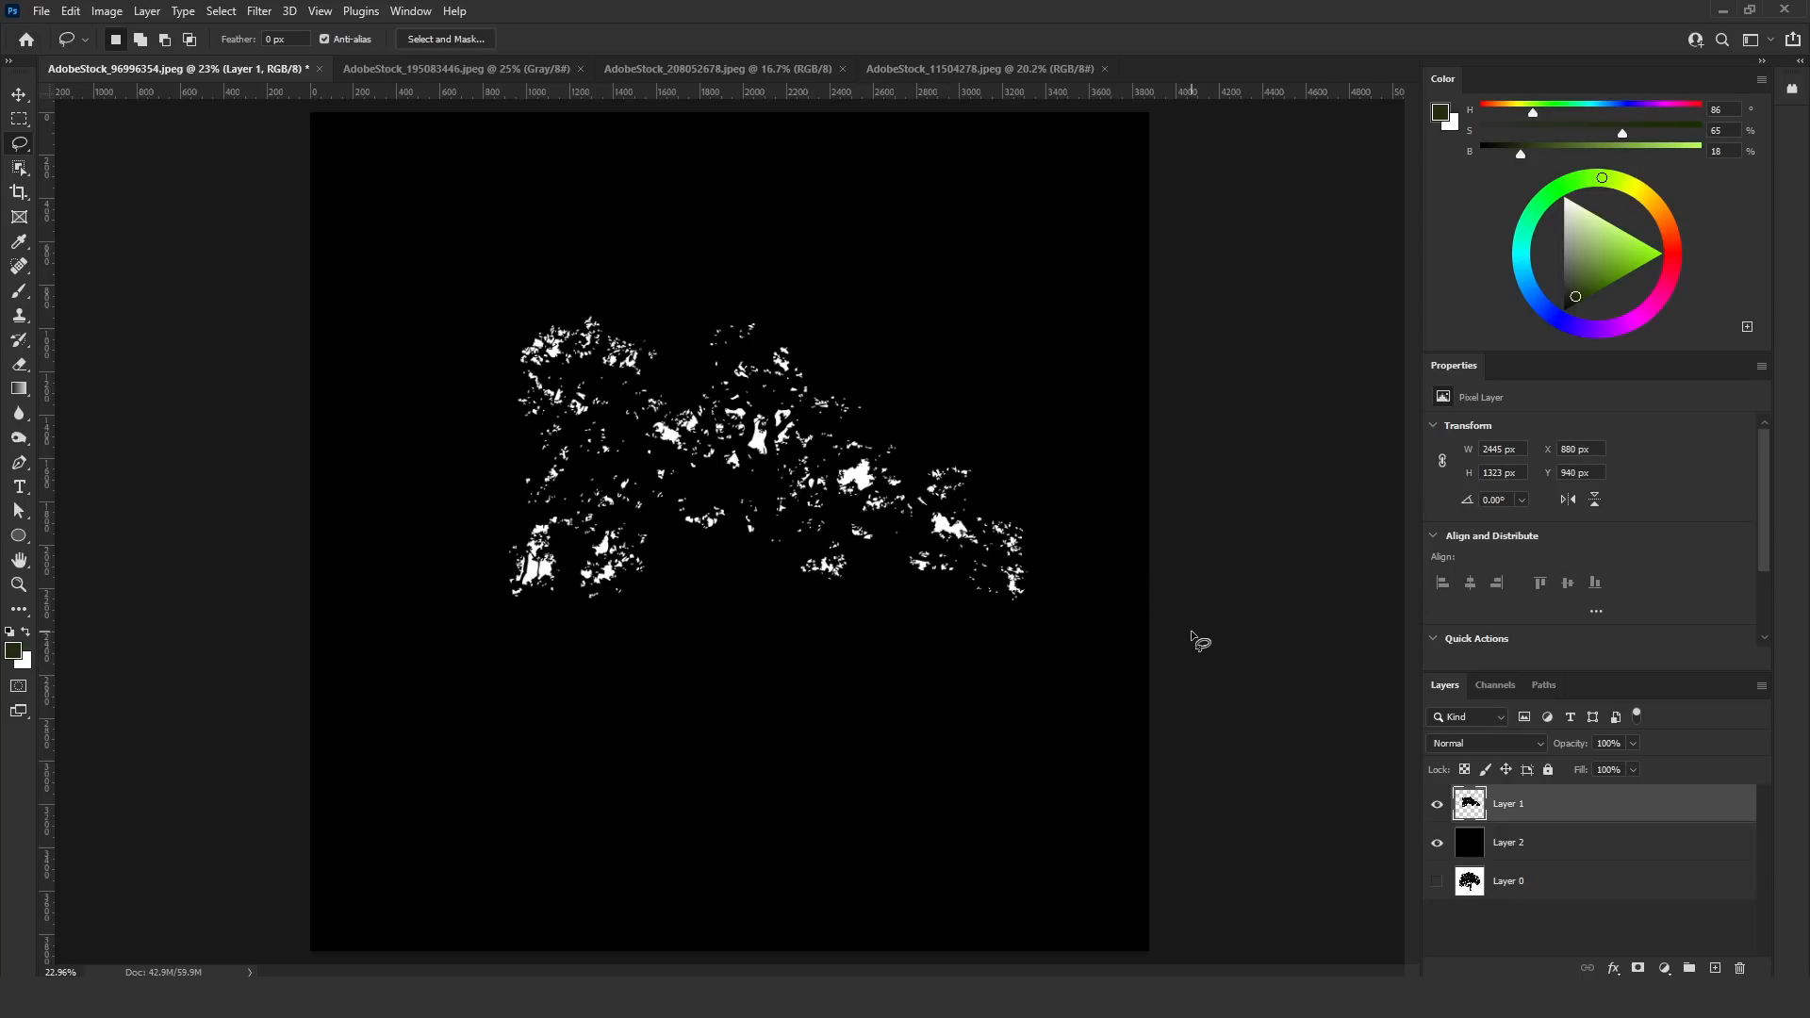
{"action": "key", "text": "ctrl+shift+alt+e"}
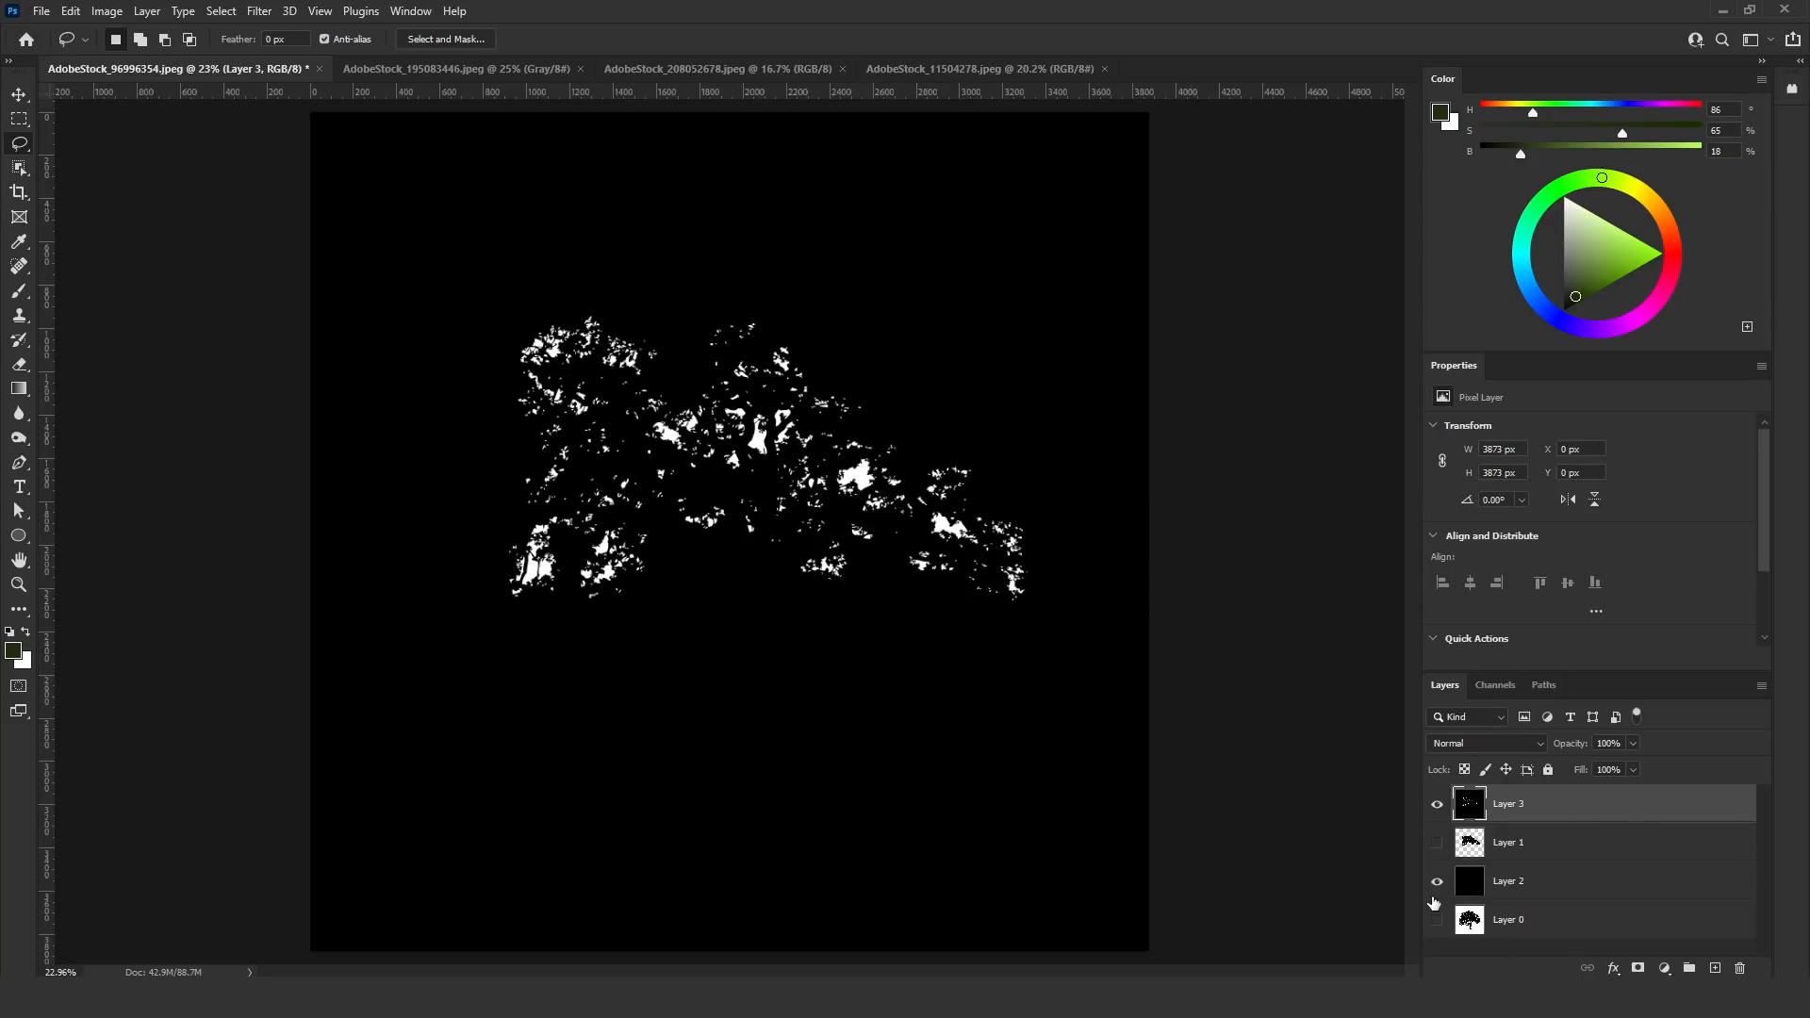
Hide the layers beneath the merged copy and invert its colors to get black spots on white
{"action": "mouse_move", "coordinate": [499, 645]}
{"action": "left_mouse_down"}
{"action": "mouse_move", "coordinate": [995, 344]}
{"action": "mouse_move", "coordinate": [1078, 688]}
{"action": "mouse_move", "coordinate": [630, 650]}
{"action": "left_mouse_up"}
{"action": "key", "text": "ctrl+d"}
{"action": "key", "text": "ctrl+i"}
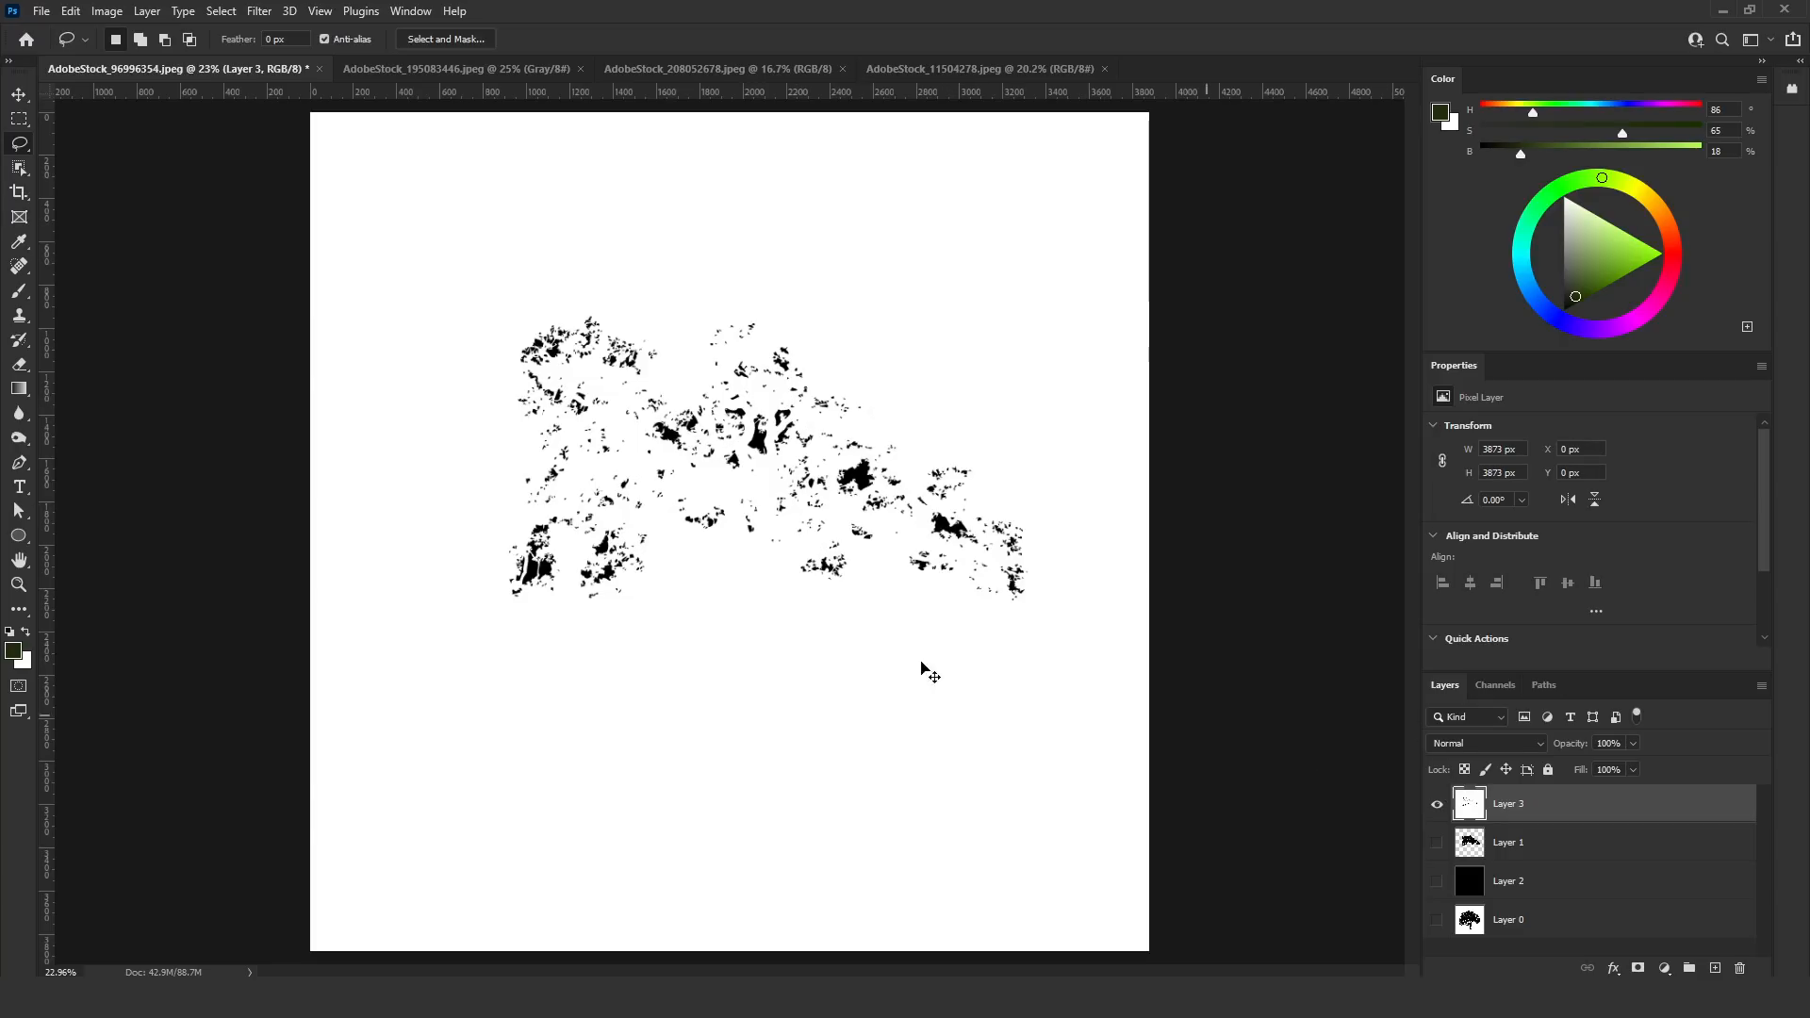
{"action": "scroll", "coordinate": [729, 478], "scroll_direction": "up", "scroll_amount": 3}
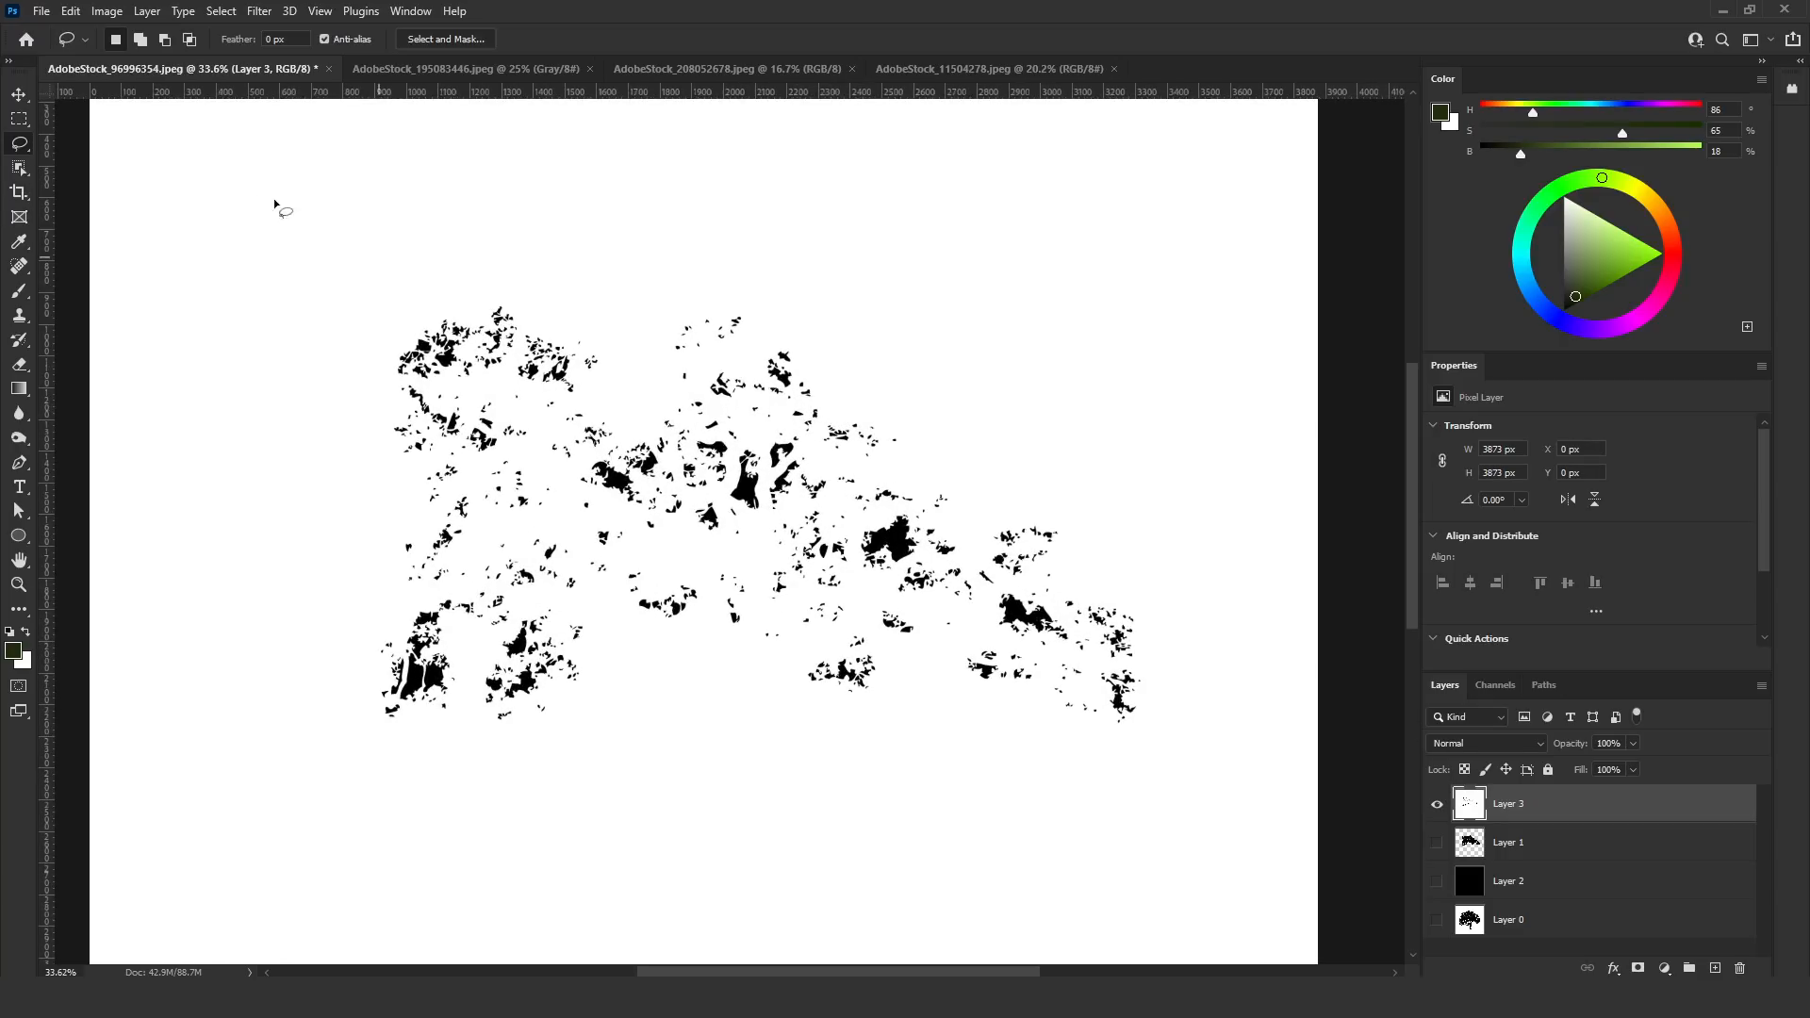
{"action": "left_click", "coordinate": [72, 11]}
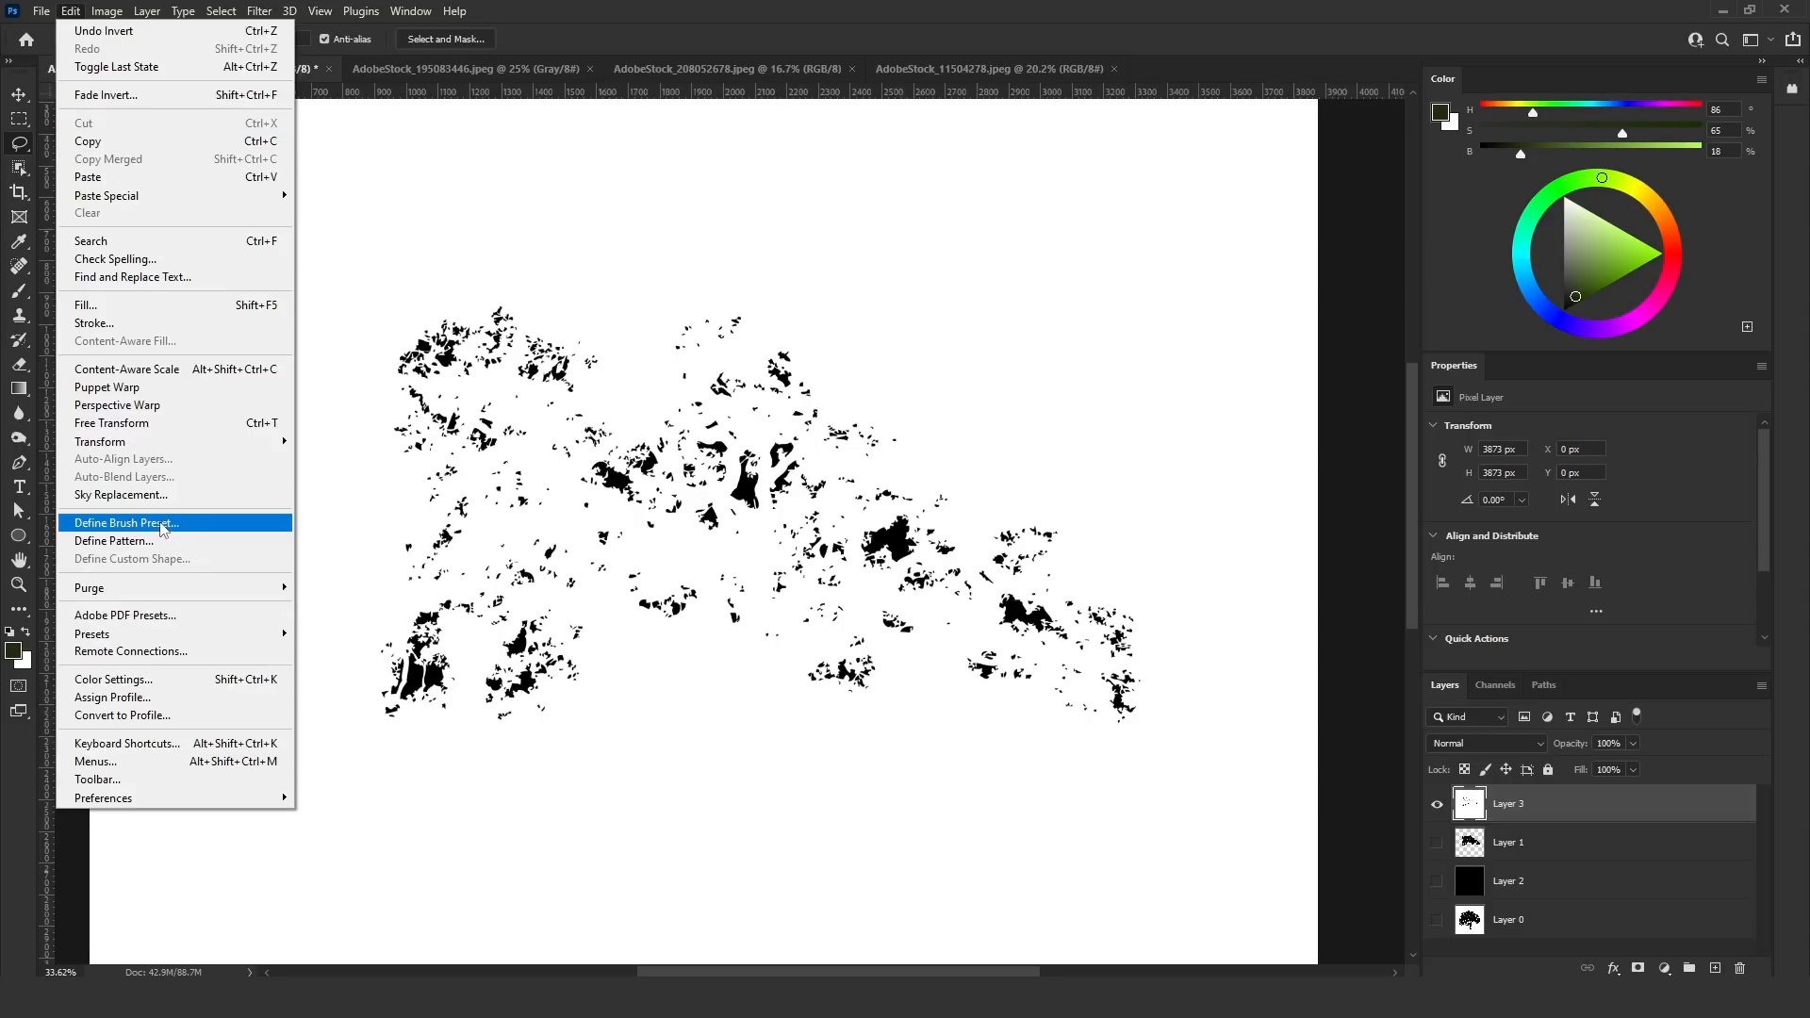
{"action": "left_click", "coordinate": [761, 406]}
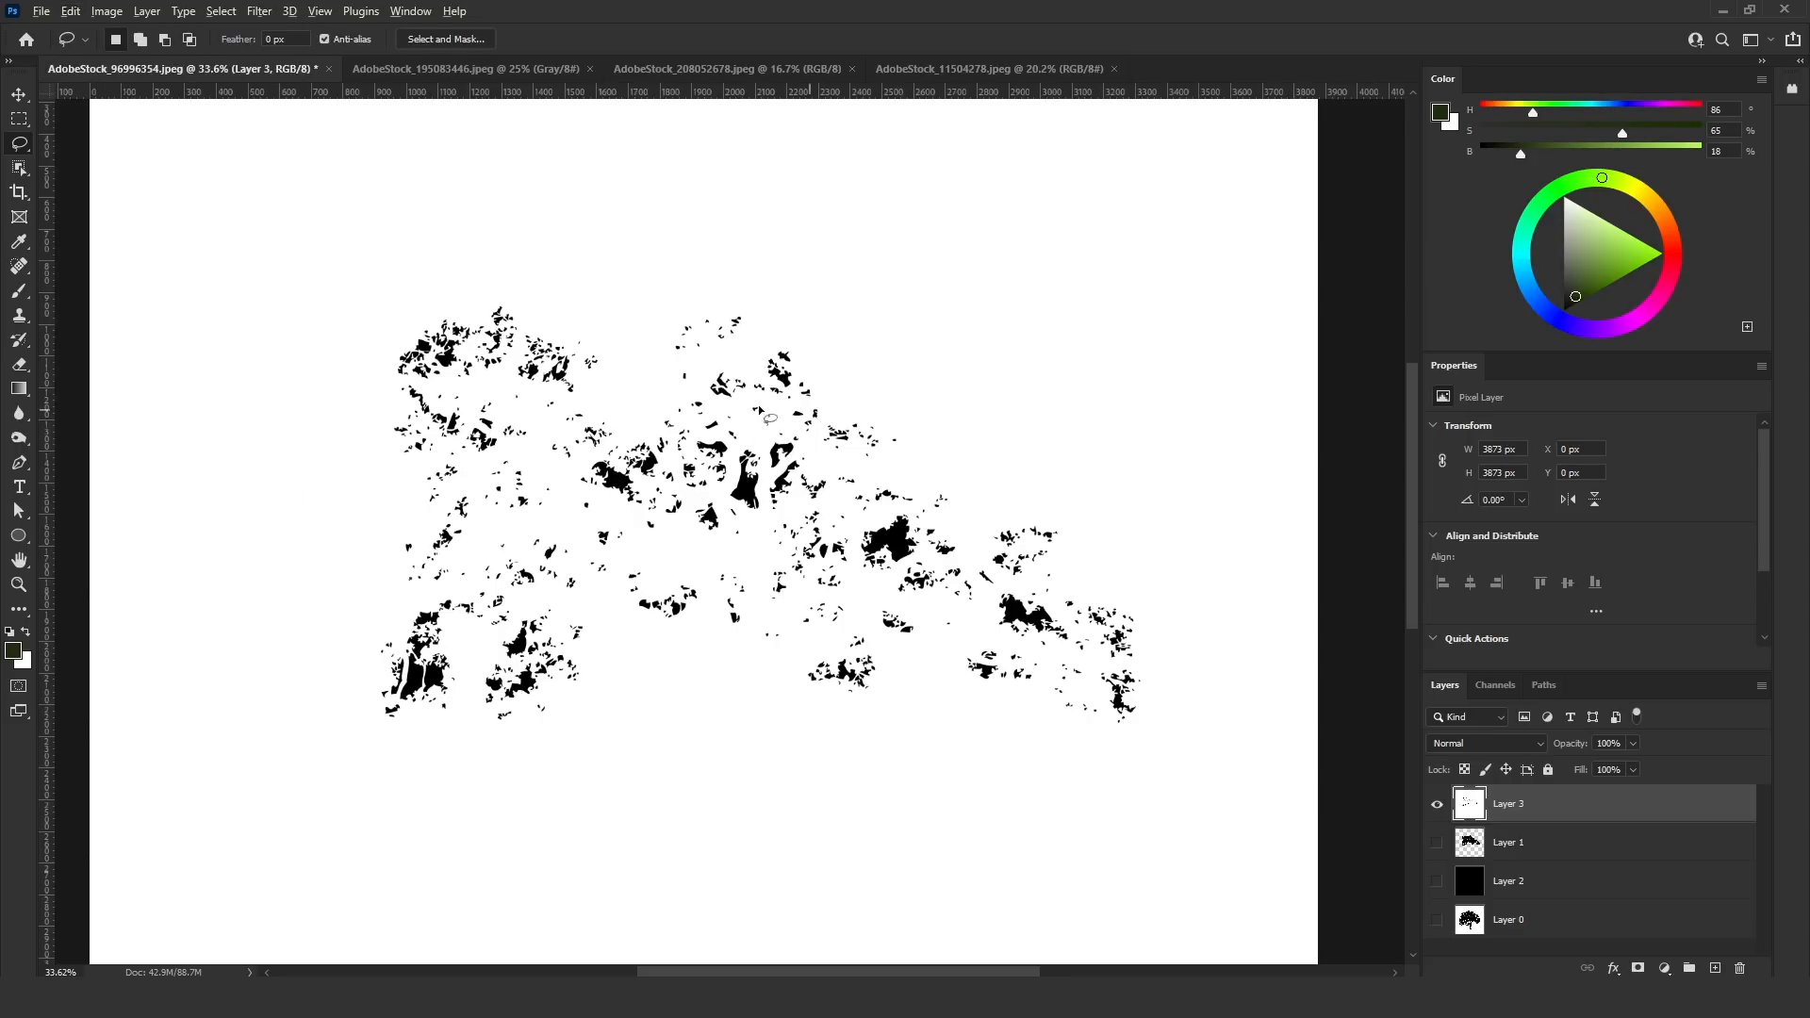
Crop the canvas closely around the black foliage spots on all four sides
{"action": "key", "text": "ctrl+0"}
{"action": "left_click", "coordinate": [36, 203]}
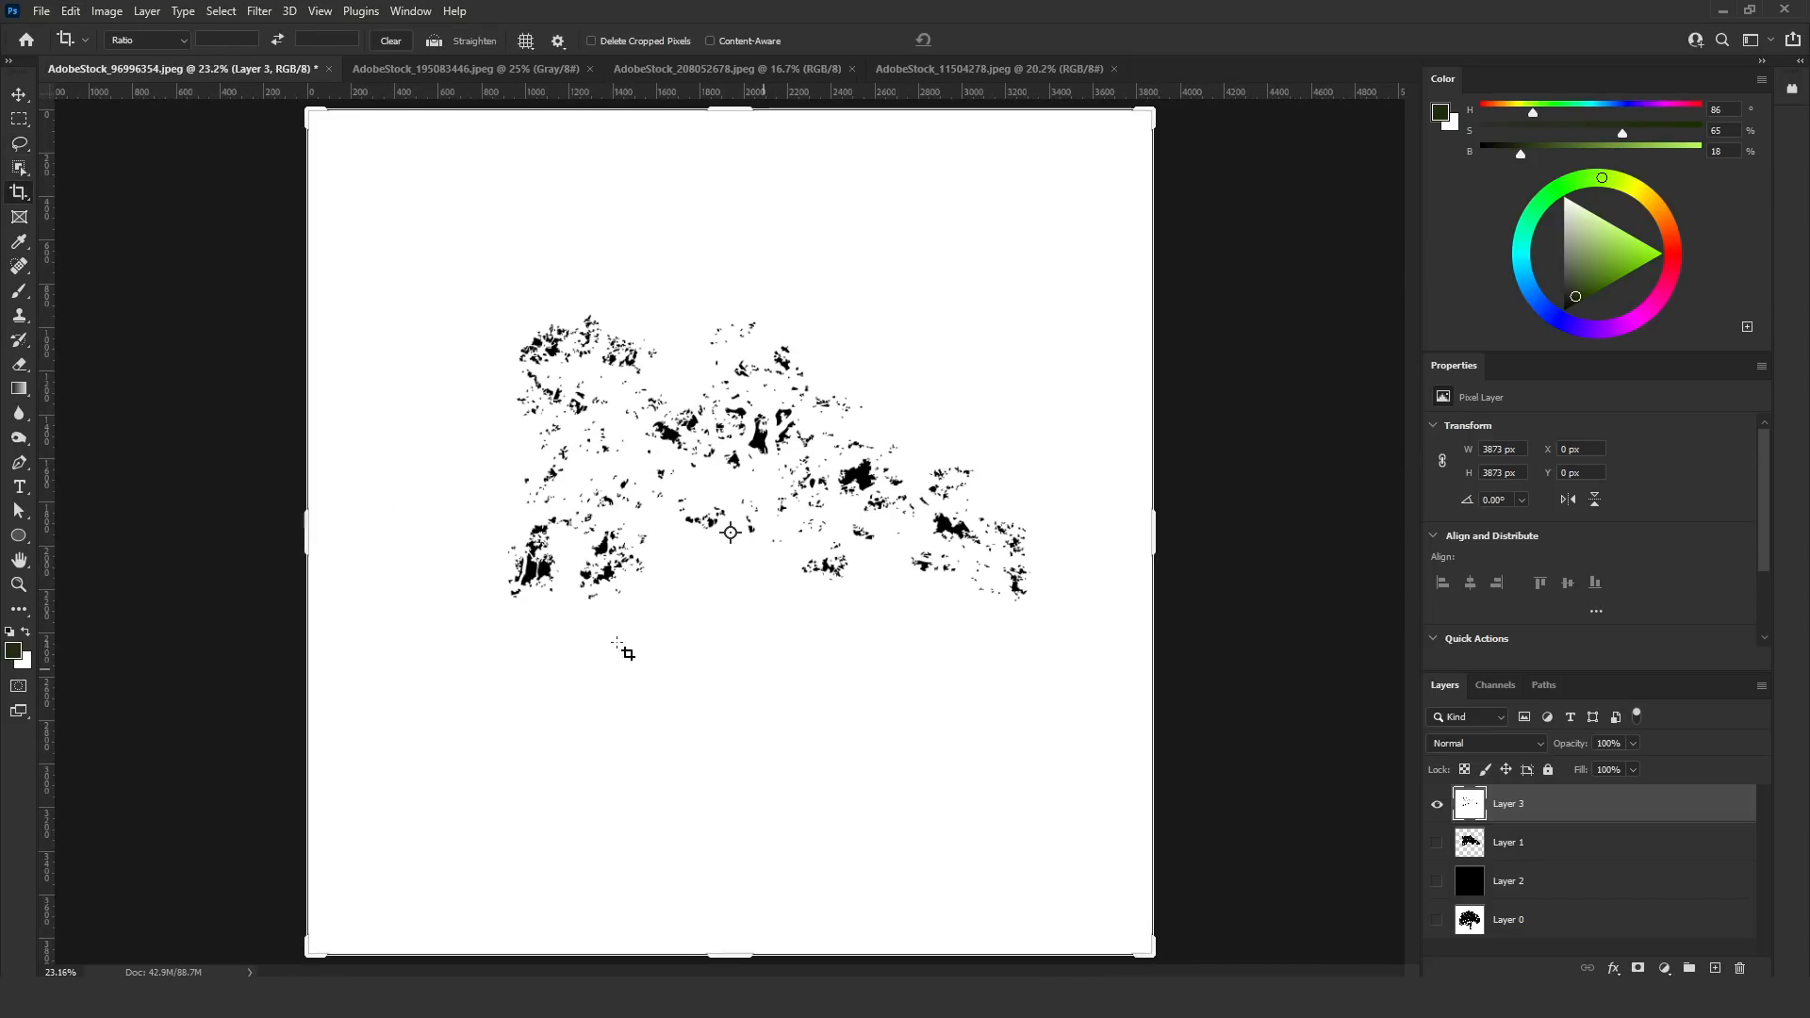
{"action": "left_click_drag", "start_coordinate": [728, 957], "coordinate": [778, 788]}
{"action": "left_click_drag", "start_coordinate": [748, 276], "coordinate": [782, 376]}
{"action": "left_click_drag", "start_coordinate": [327, 533], "coordinate": [404, 538]}
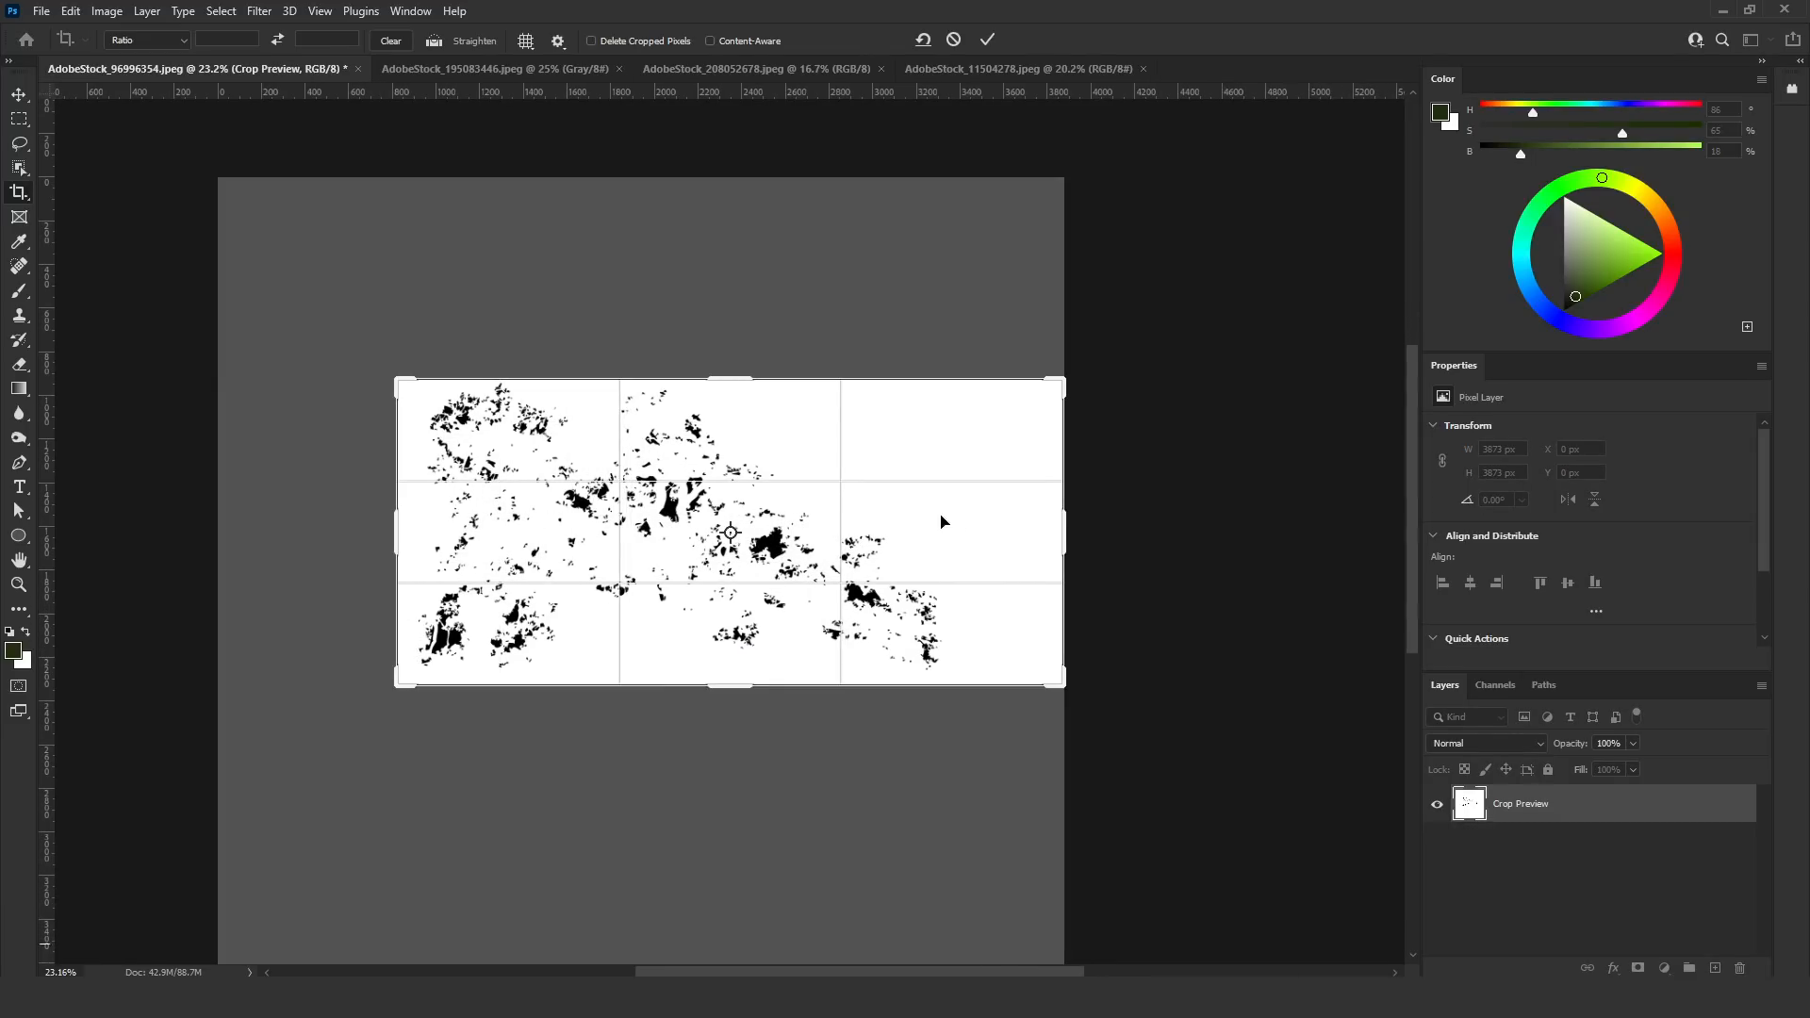
{"action": "left_click_drag", "start_coordinate": [1066, 525], "coordinate": [1007, 524]}
{"action": "key", "text": "Return"}
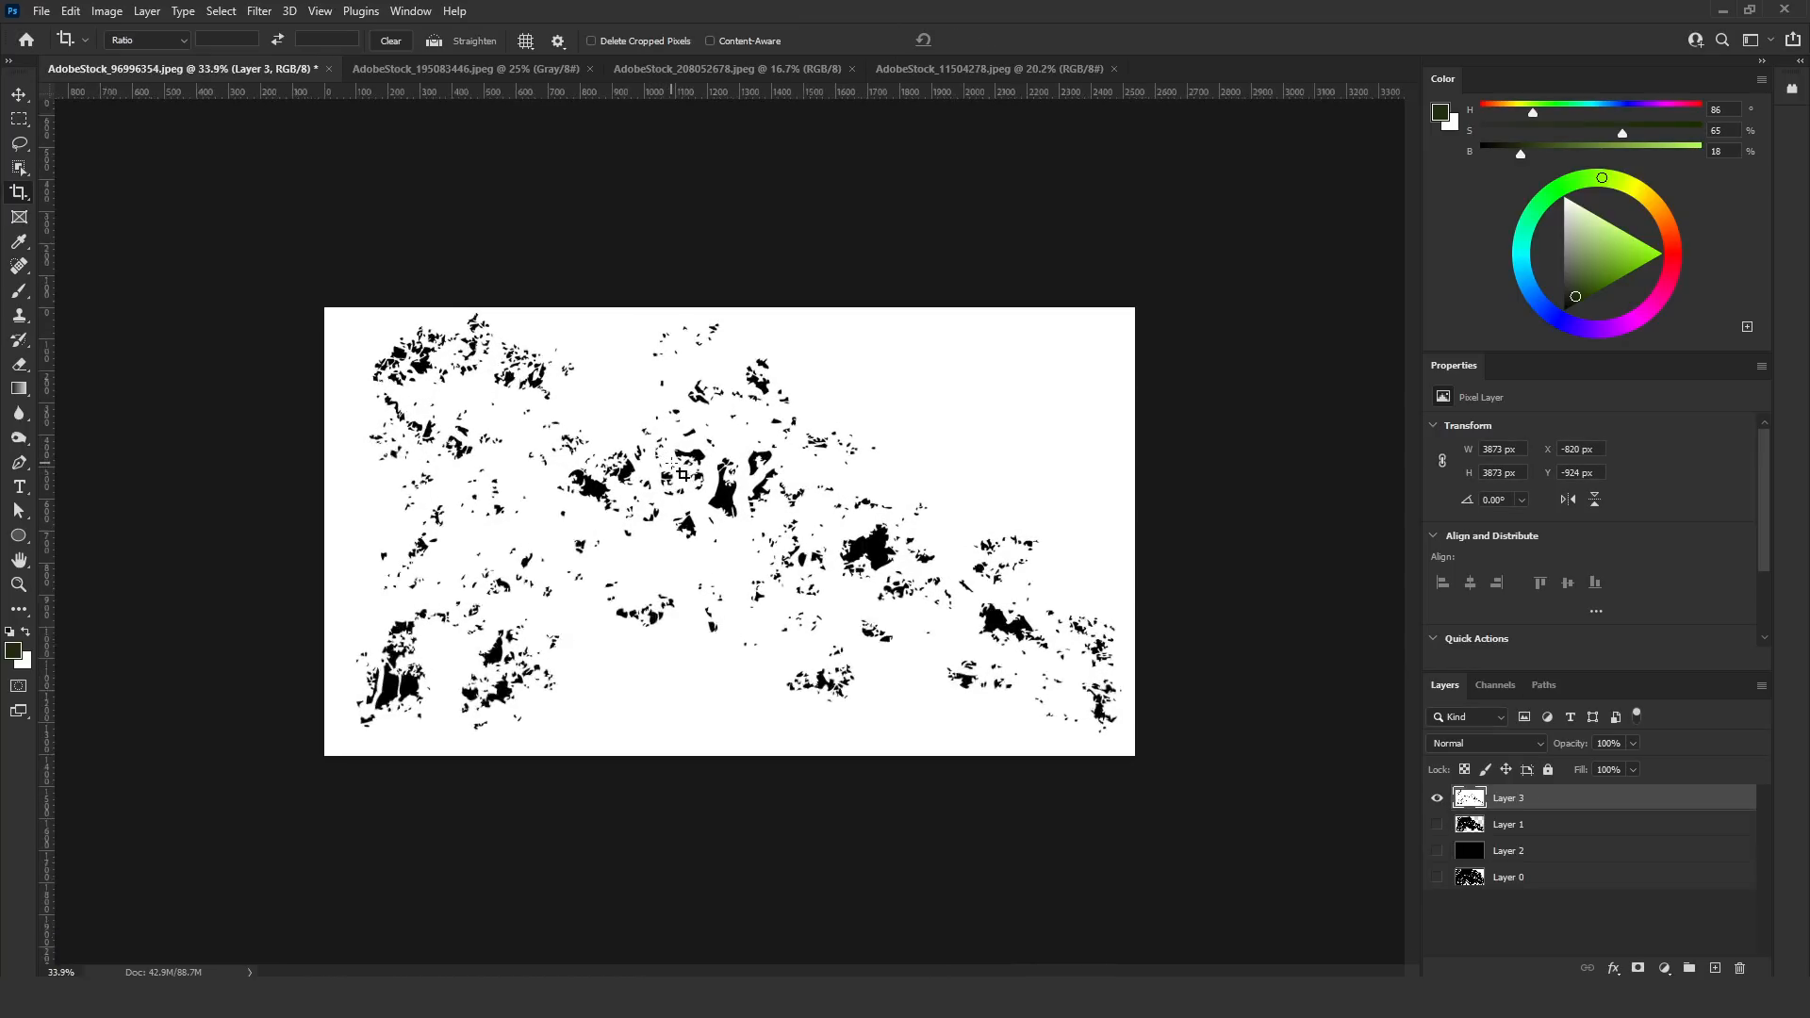
Define the cropped spot pattern as a brush preset named Spotlights
{"action": "left_click", "coordinate": [70, 10]}
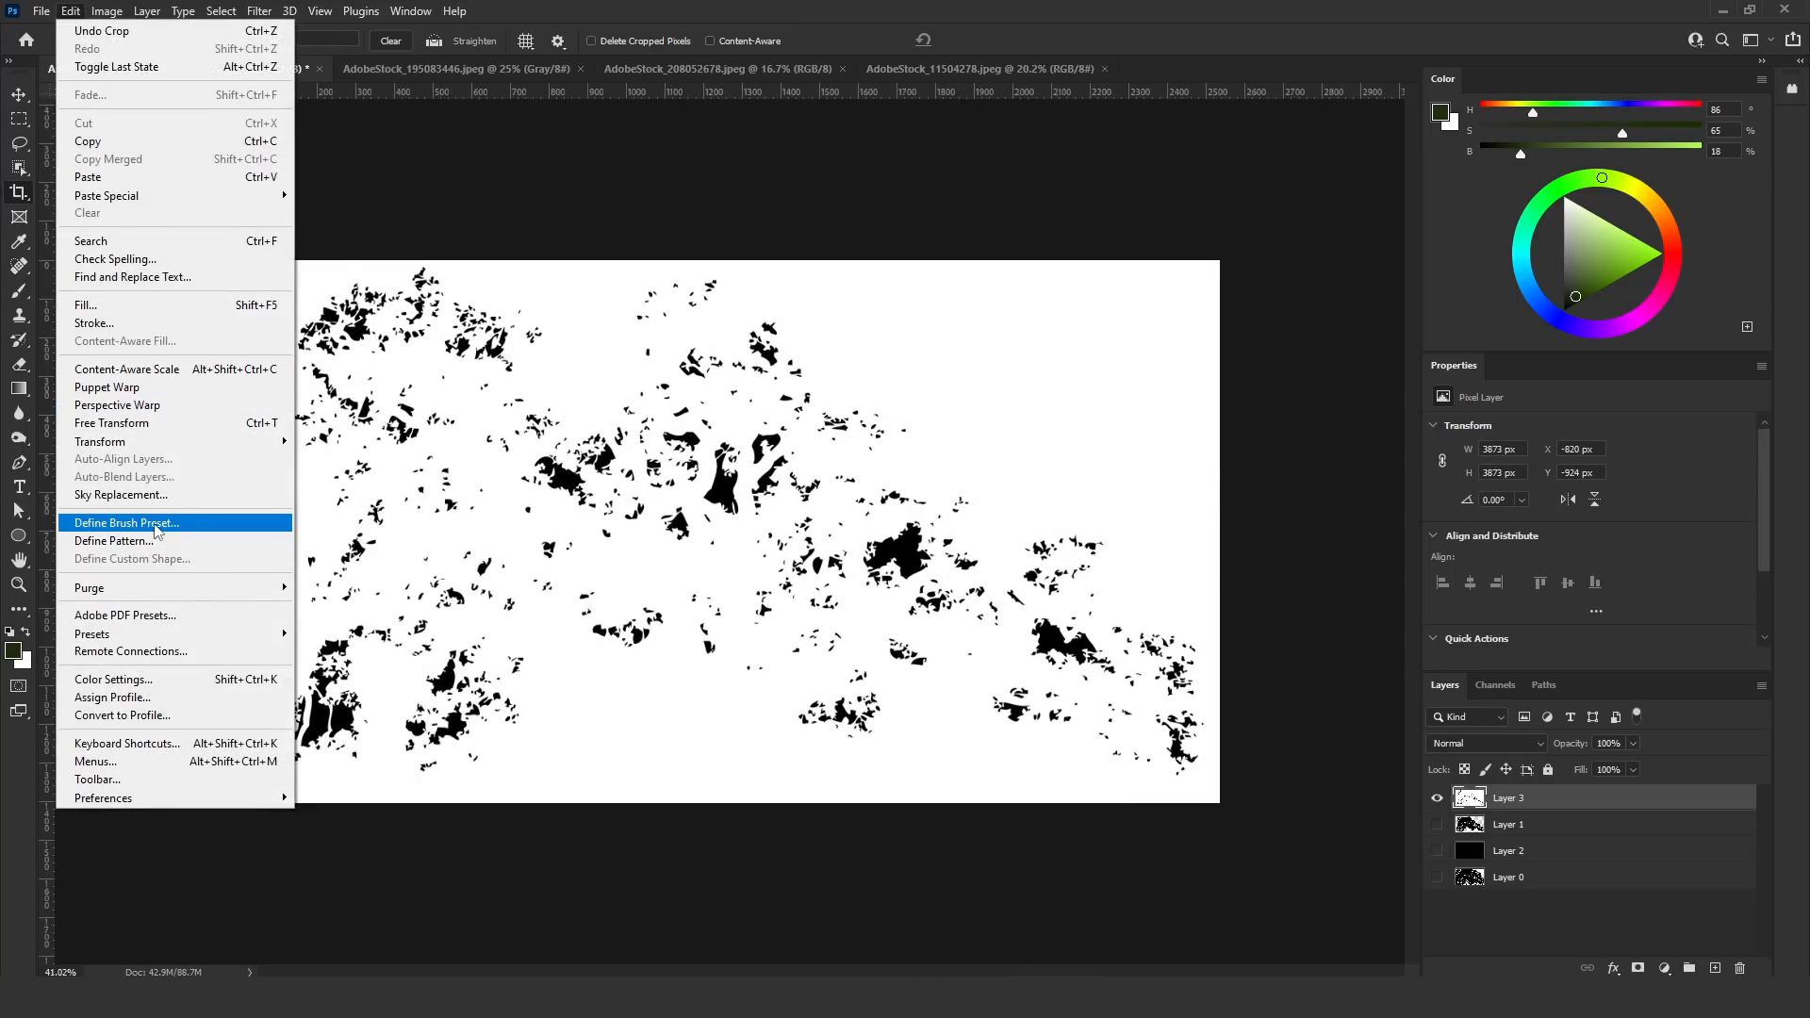
{"action": "left_click", "coordinate": [127, 523]}
{"action": "type", "text": "Spotlights"}
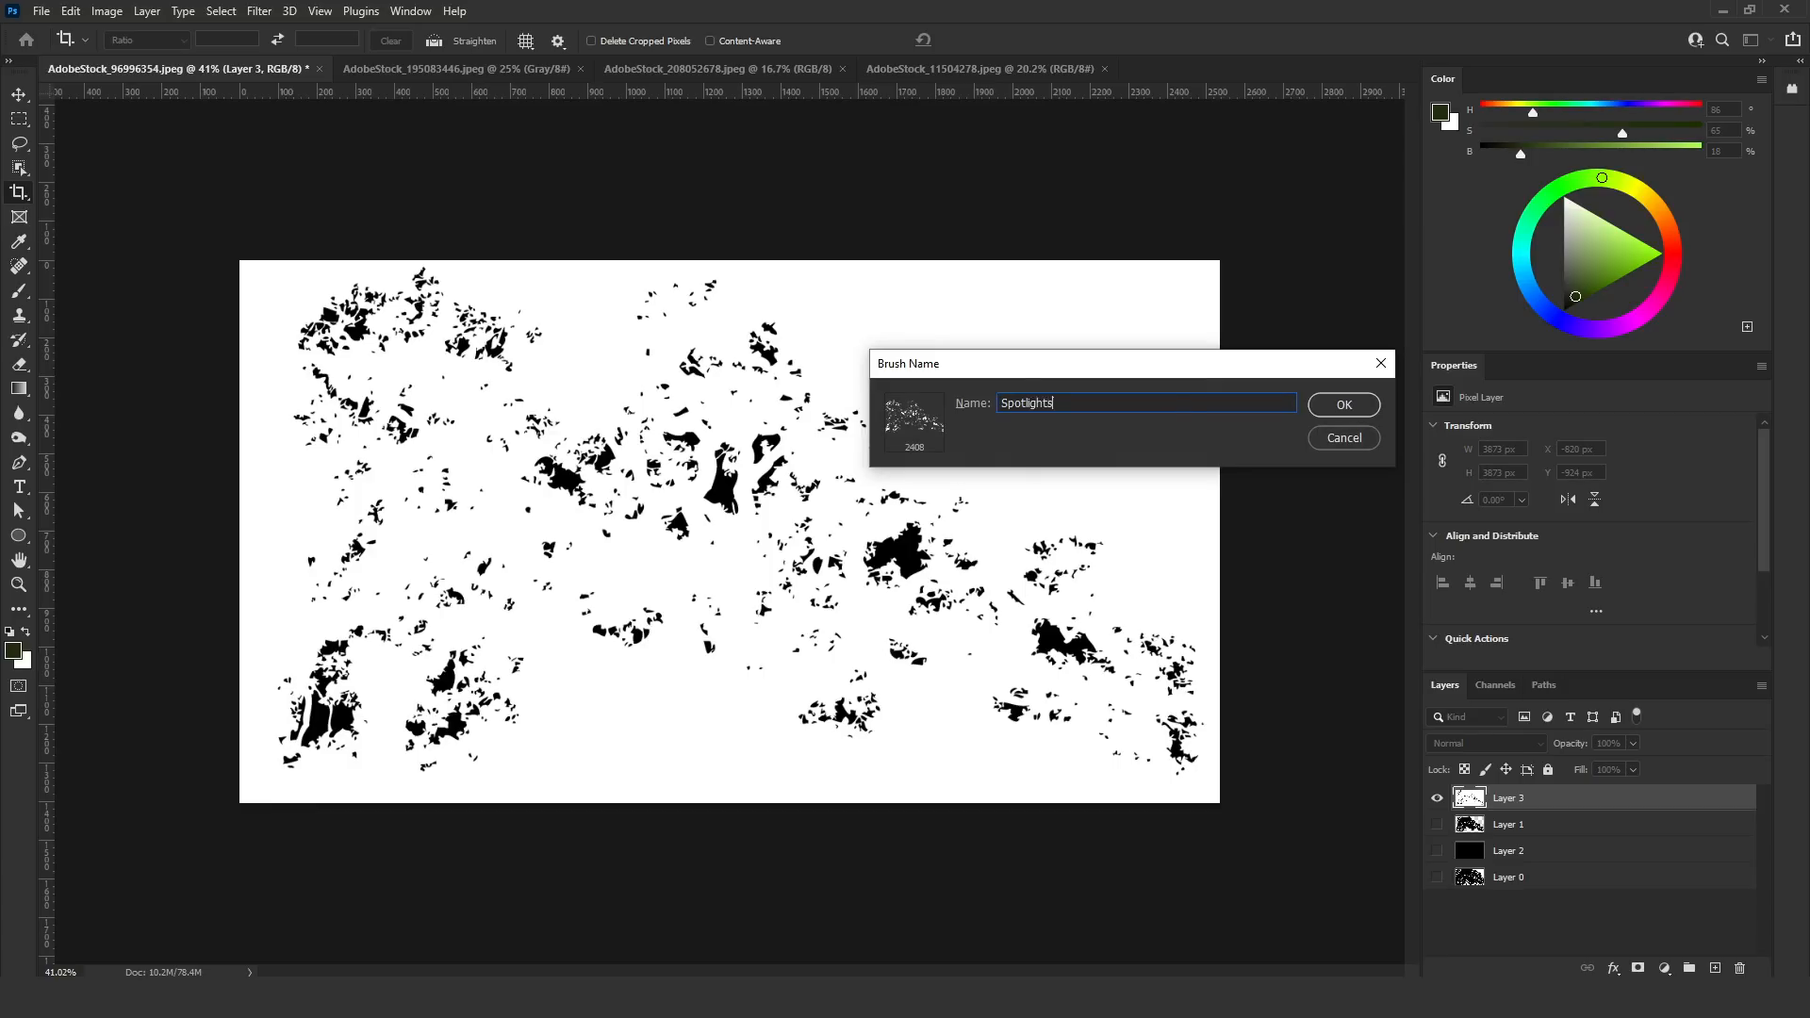
{"action": "left_click", "coordinate": [1321, 415]}
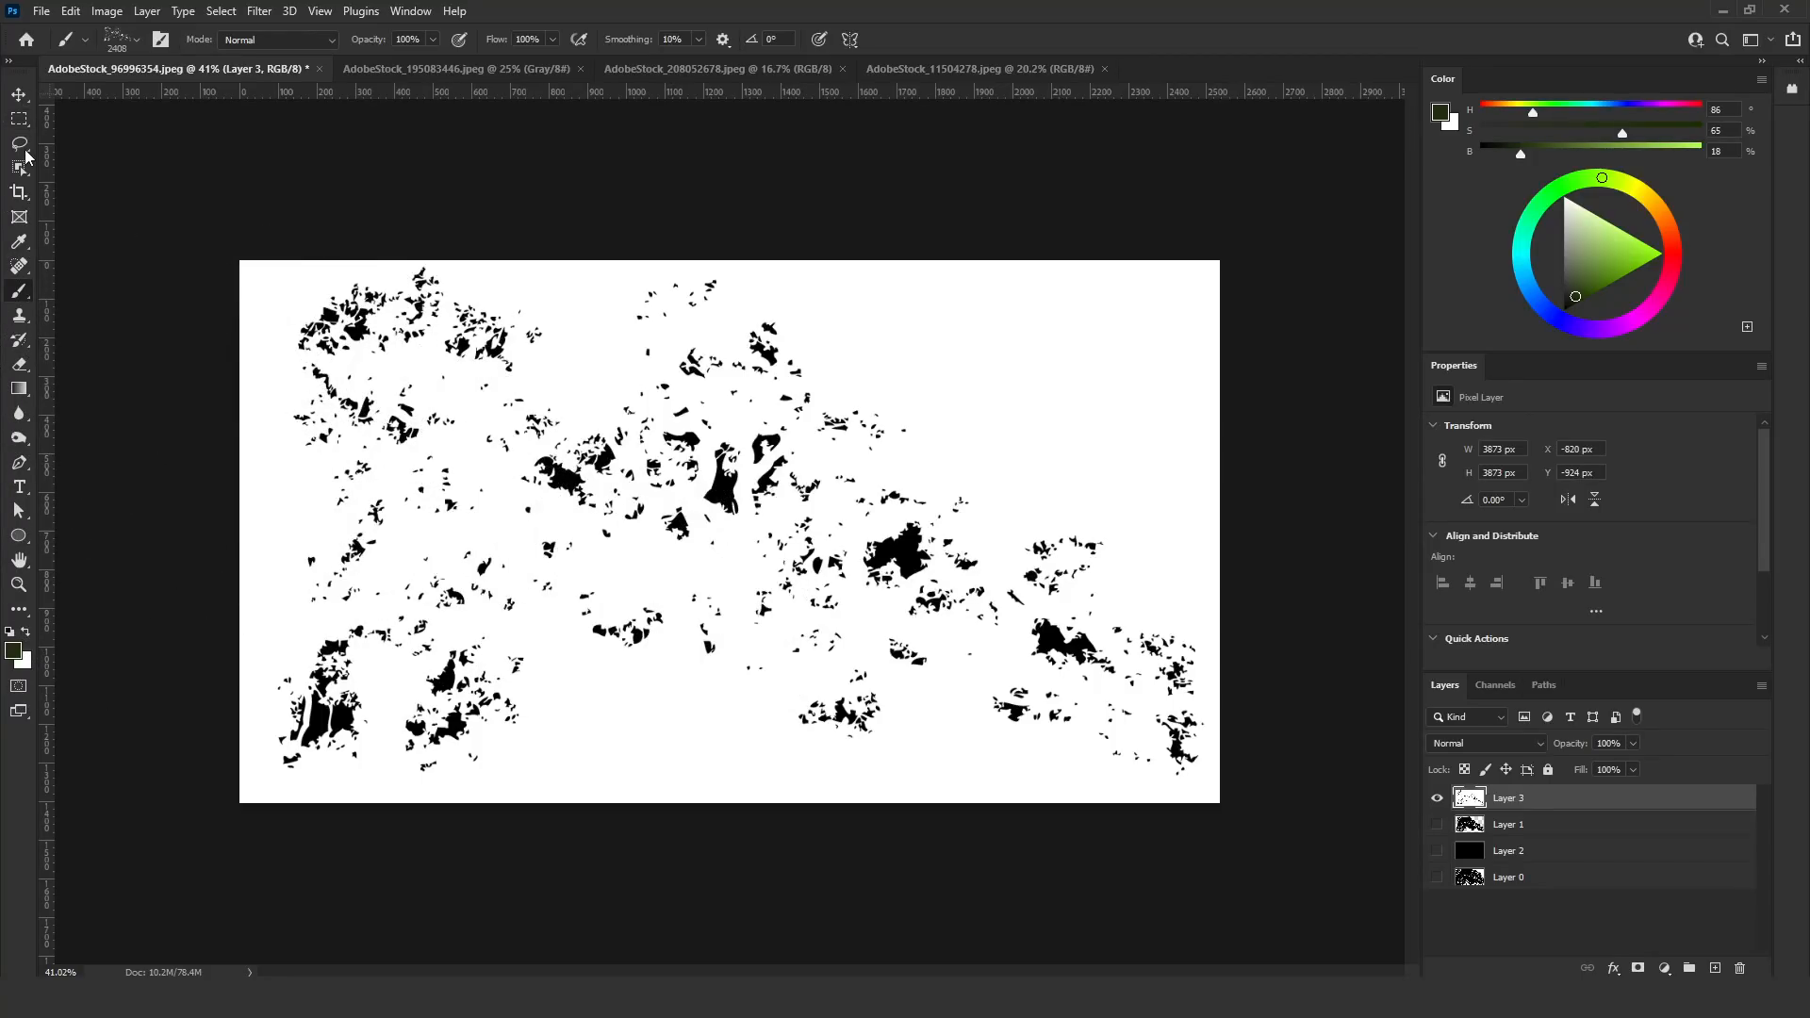
Switch back to the Lasso tool
{"action": "left_click", "coordinate": [19, 145]}
{"action": "left_click", "coordinate": [413, 220], "text": "alt"}
{"action": "scroll", "coordinate": [415, 217], "scroll_direction": "down", "scroll_amount": 3}
{"action": "scroll", "coordinate": [425, 186], "scroll_direction": "up", "scroll_amount": 1}
{"action": "right_click", "coordinate": [428, 177]}
{"action": "left_click", "coordinate": [16, 141]}
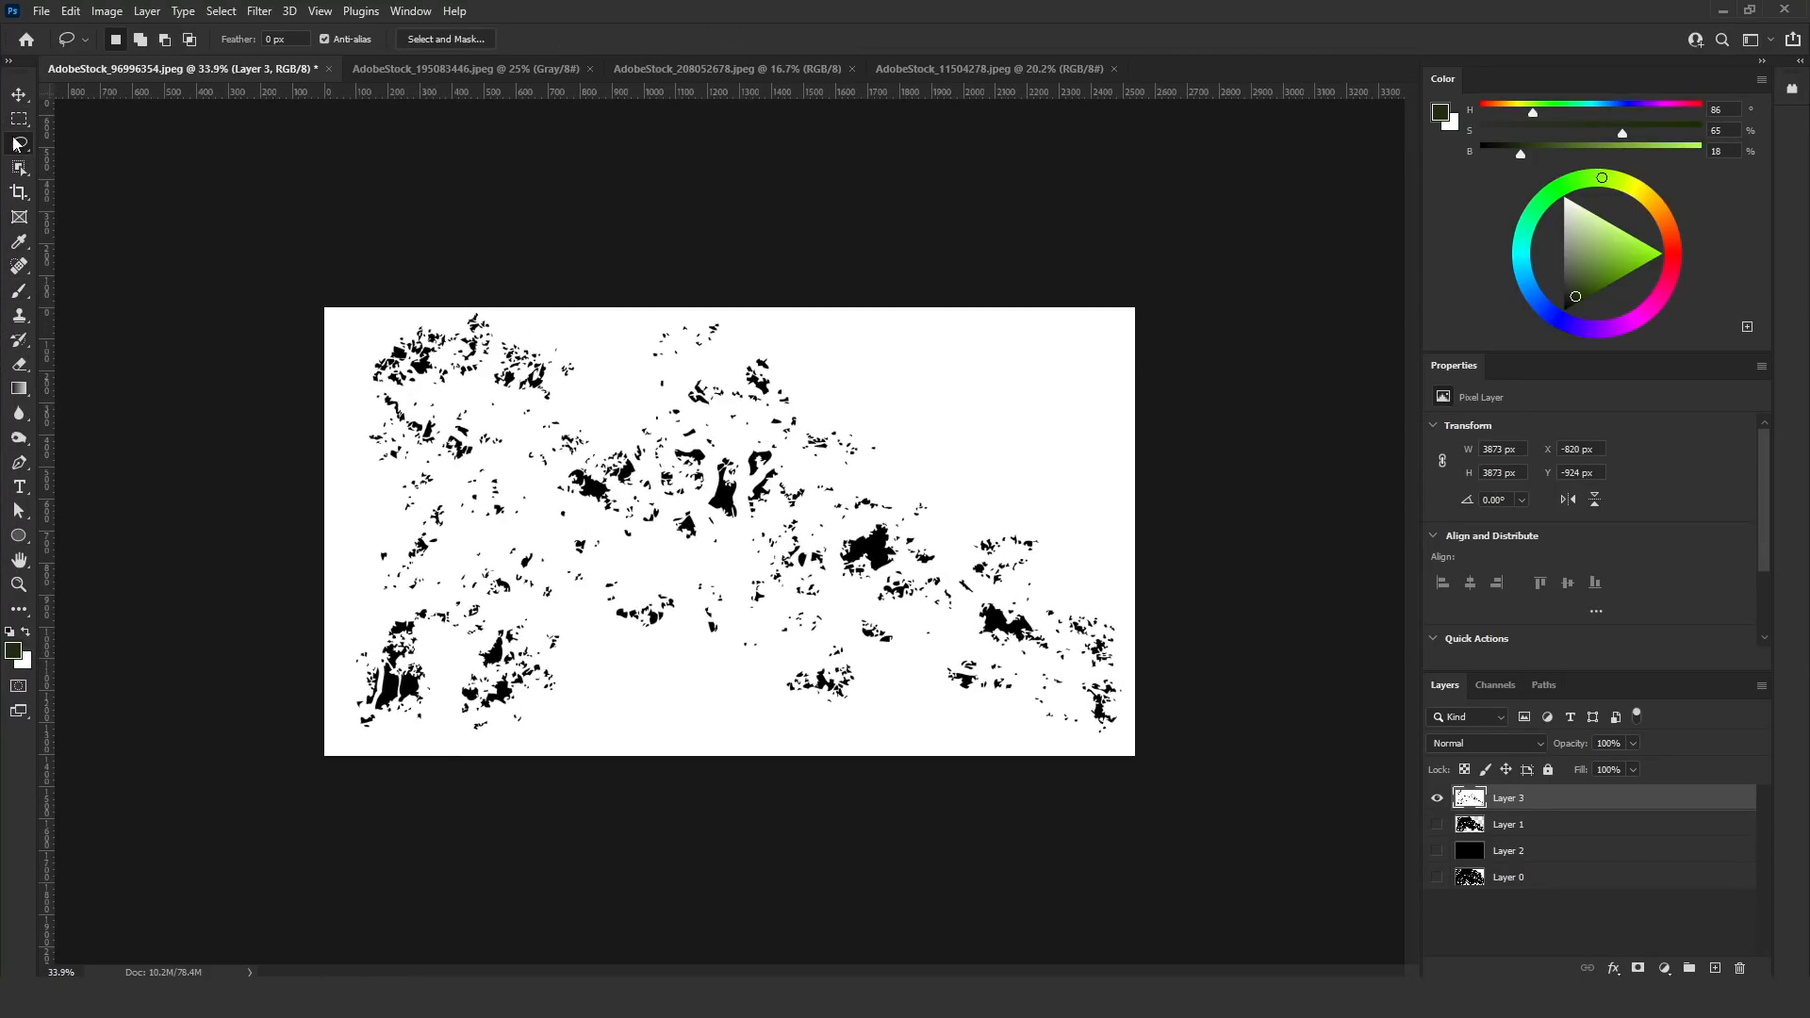
Switch to the AdobeStock_195083446.jpeg document and unlock its background layer
{"action": "left_click", "coordinate": [385, 68]}
{"action": "left_click", "coordinate": [1737, 799]}
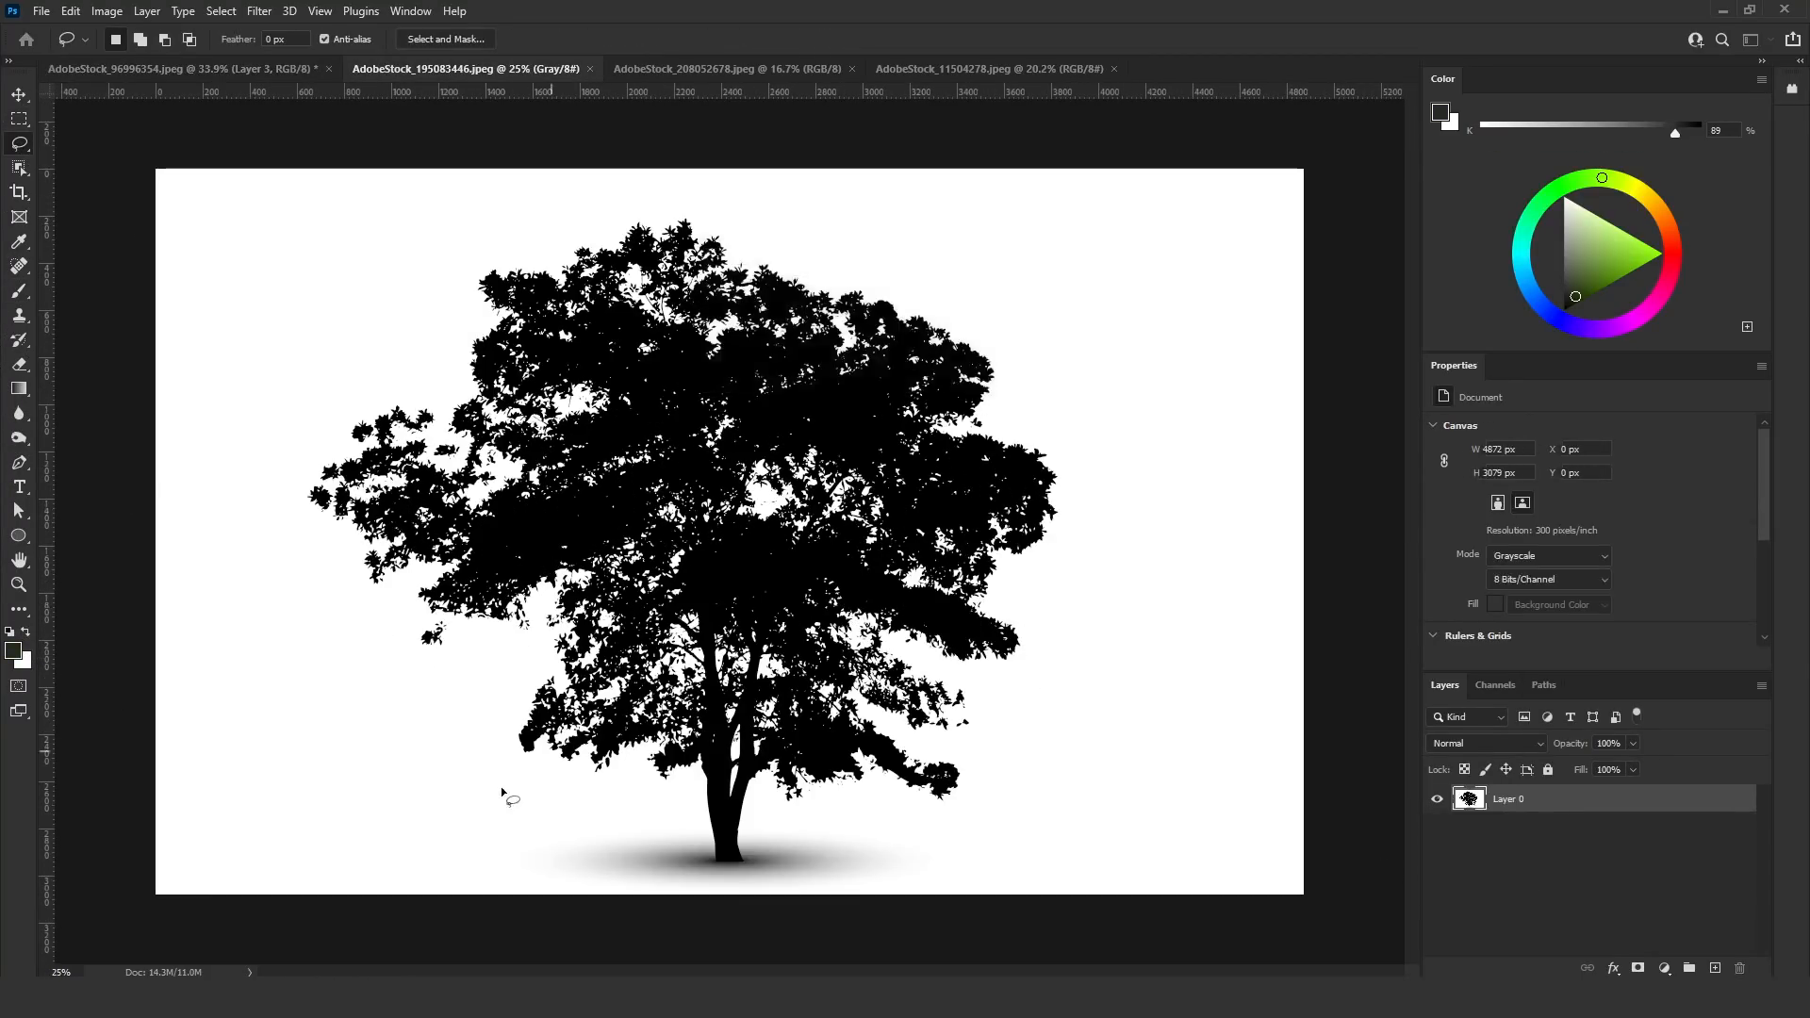
Outline the tree's inner foliage with the Lasso, isolate it on a new layer against black and hide the original layer
{"action": "scroll", "coordinate": [612, 702], "scroll_direction": "up", "scroll_amount": 9}
{"action": "mouse_move", "coordinate": [679, 759]}
{"action": "left_mouse_down"}
{"action": "mouse_move", "coordinate": [820, 750]}
{"action": "mouse_move", "coordinate": [525, 306]}
{"action": "mouse_move", "coordinate": [619, 636]}
{"action": "mouse_move", "coordinate": [552, 714]}
{"action": "mouse_move", "coordinate": [732, 797]}
{"action": "mouse_move", "coordinate": [853, 745]}
{"action": "mouse_move", "coordinate": [882, 618]}
{"action": "mouse_move", "coordinate": [695, 498]}
{"action": "mouse_move", "coordinate": [886, 617]}
{"action": "mouse_move", "coordinate": [869, 256]}
{"action": "mouse_move", "coordinate": [320, 292]}
{"action": "mouse_move", "coordinate": [325, 404]}
{"action": "mouse_move", "coordinate": [387, 566]}
{"action": "mouse_move", "coordinate": [822, 615]}
{"action": "left_mouse_up"}
{"action": "scroll", "coordinate": [551, 713], "scroll_direction": "down", "scroll_amount": 3}
{"action": "scroll", "coordinate": [817, 688], "scroll_direction": "up", "scroll_amount": 2}
{"action": "scroll", "coordinate": [698, 660], "scroll_direction": "down", "scroll_amount": 1}
{"action": "key", "text": "ctrl+0"}
{"action": "key", "text": "ctrl+j"}
{"action": "left_click", "coordinate": [1436, 827]}
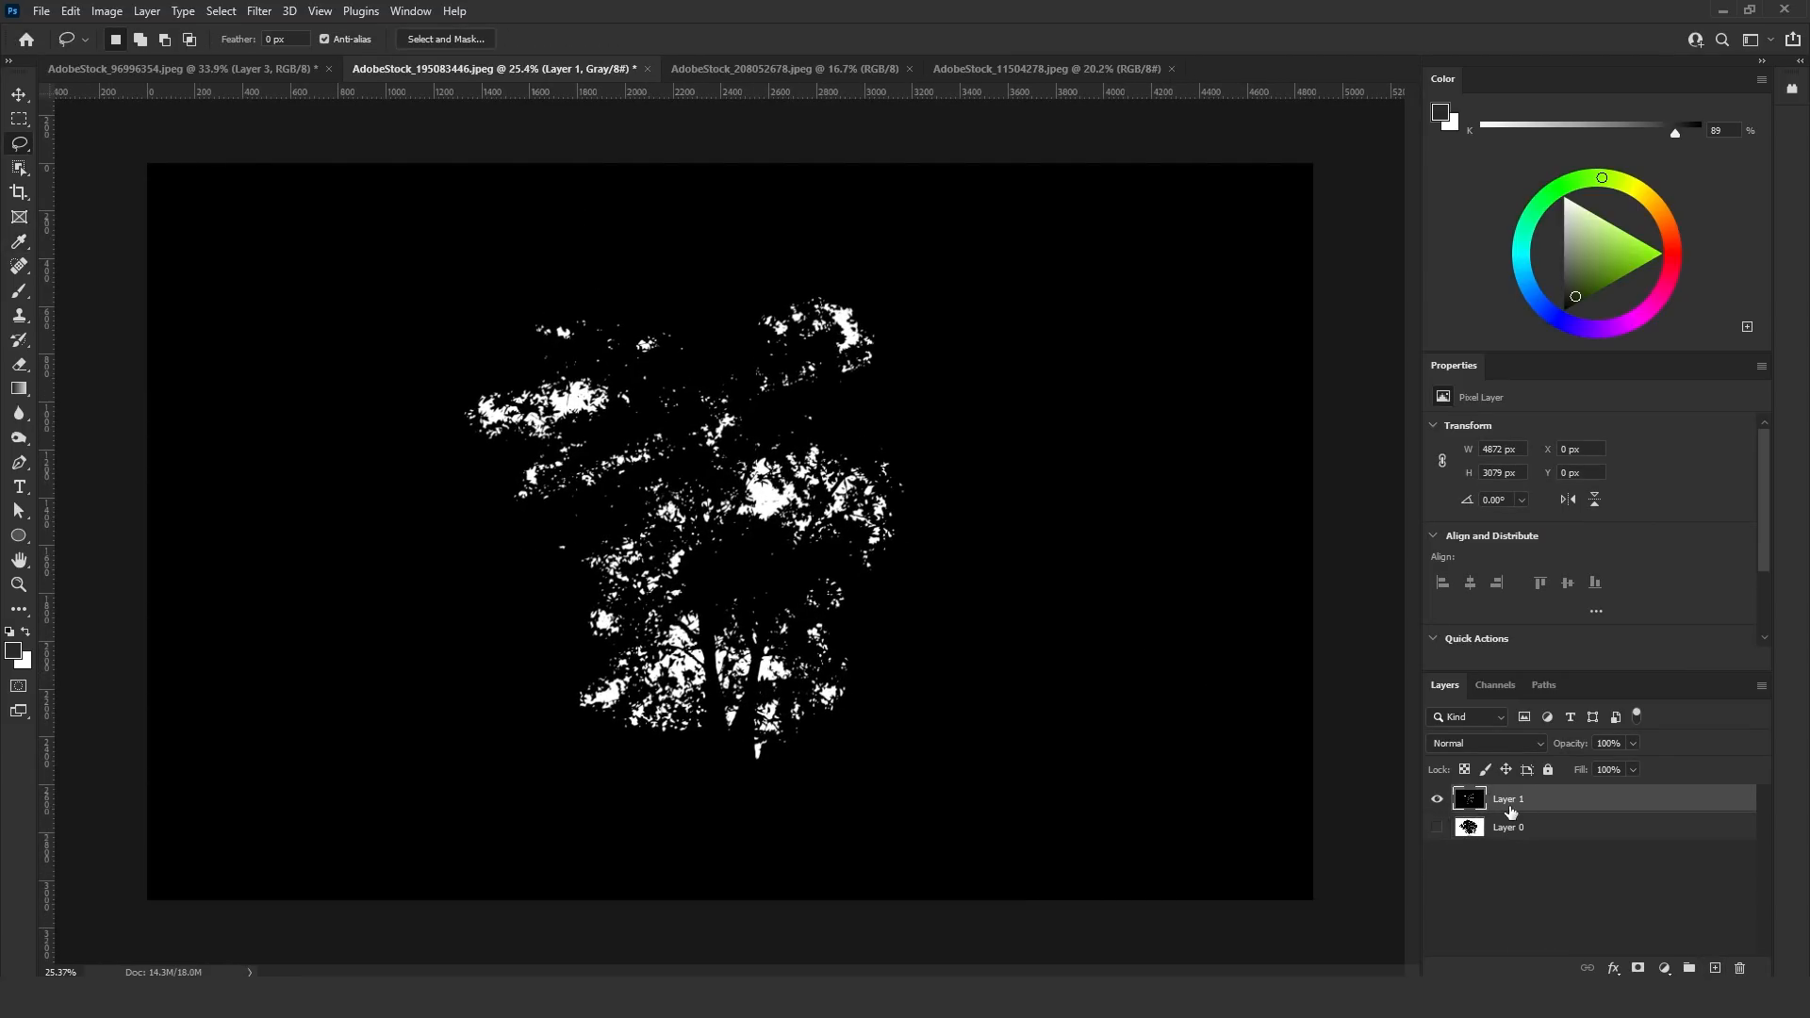
Crop the canvas closely around the white foliage spots on all four sides
{"action": "left_click", "coordinate": [19, 192]}
{"action": "left_click_drag", "start_coordinate": [730, 900], "coordinate": [730, 769]}
{"action": "left_click_drag", "start_coordinate": [730, 227], "coordinate": [730, 344]}
{"action": "left_click_drag", "start_coordinate": [145, 529], "coordinate": [450, 529]}
{"action": "left_click_drag", "start_coordinate": [1160, 529], "coordinate": [784, 529]}
{"action": "key", "text": "Return"}
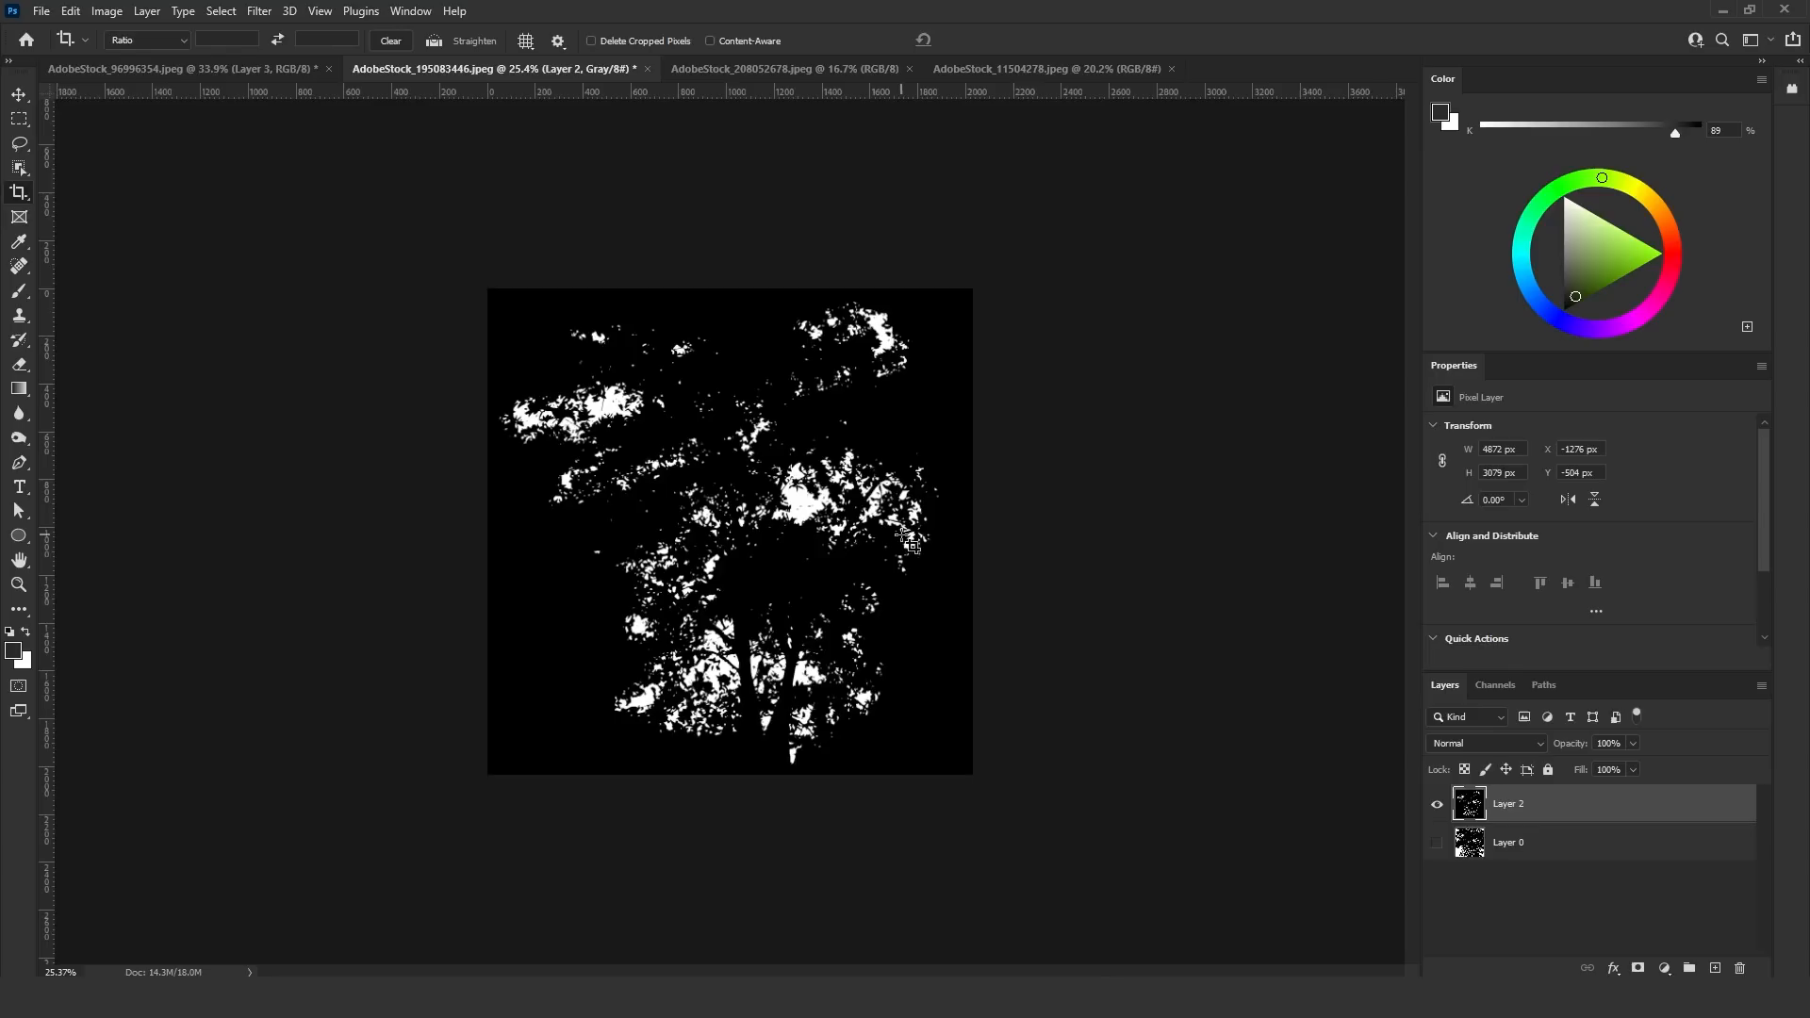
Switch back to the Lasso tool and invert the layer to get black spots on white
{"action": "scroll", "coordinate": [730, 531], "scroll_direction": "up", "scroll_amount": 3}
{"action": "left_click", "coordinate": [21, 144]}
{"action": "scroll", "coordinate": [702, 550], "scroll_direction": "up", "scroll_amount": 1}
{"action": "key", "text": "ctrl+i"}
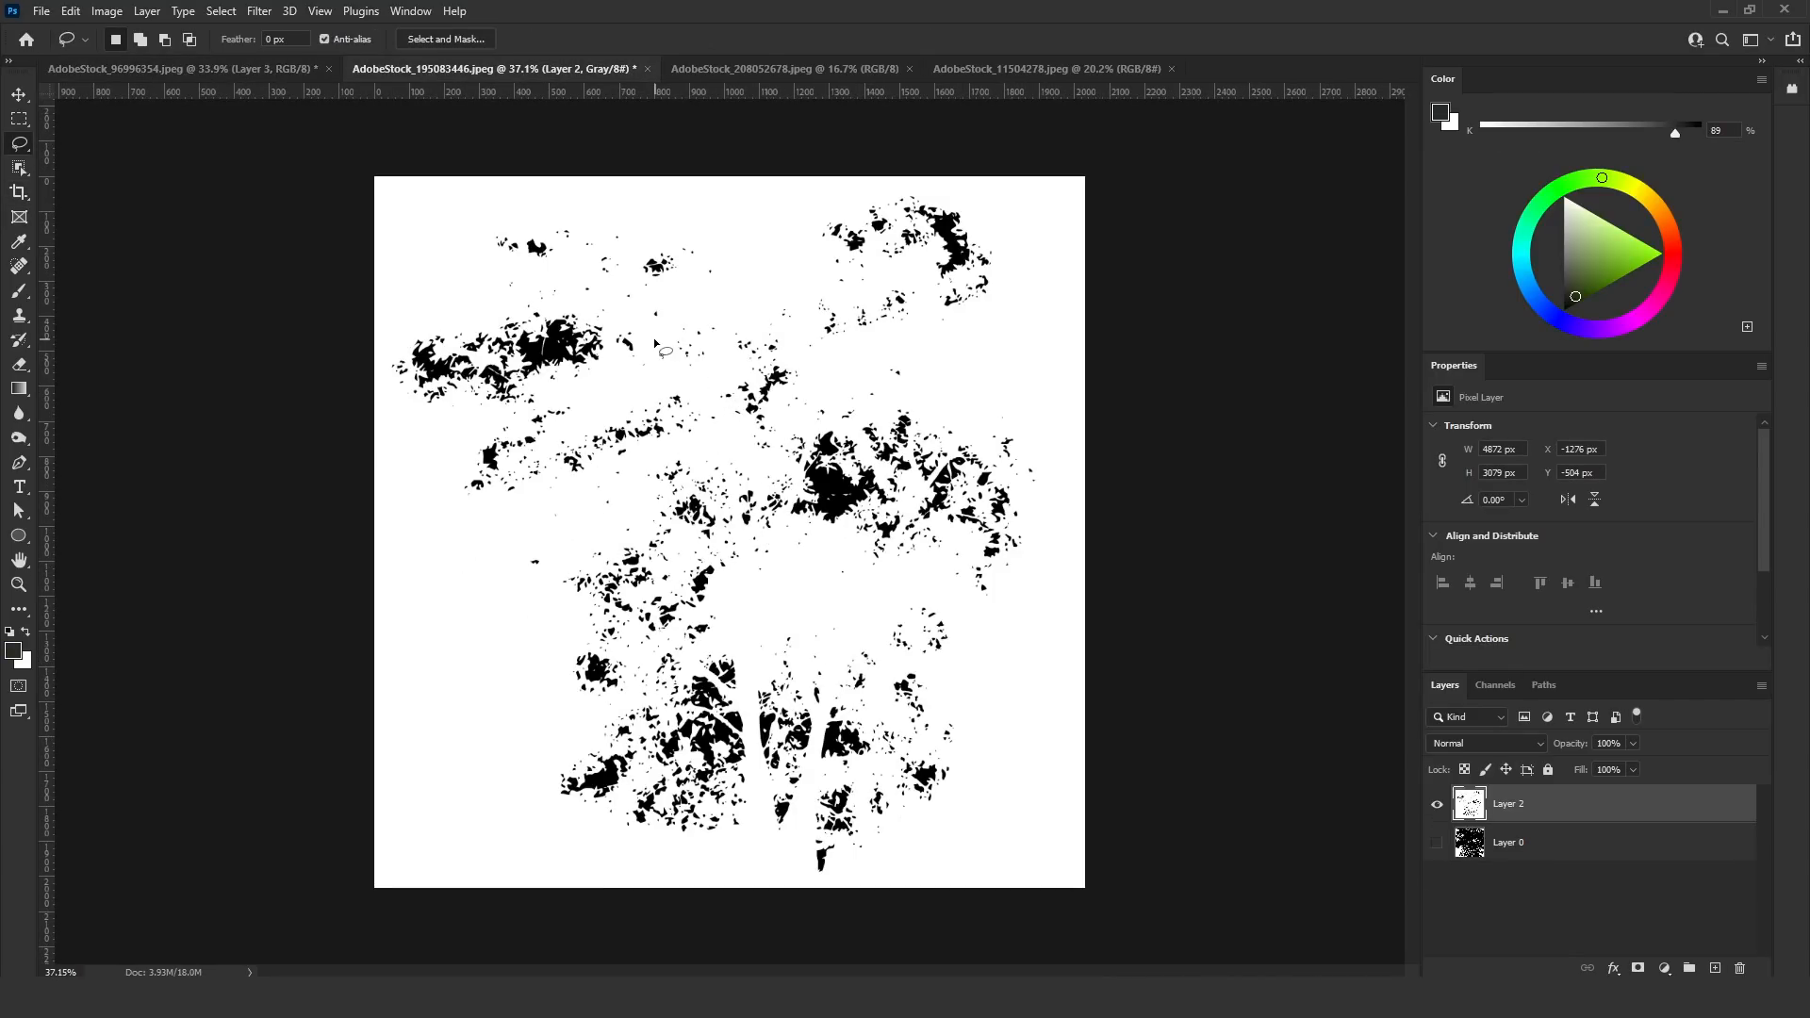
Define the inverted spot pattern as a brush preset named Spotlights and switch to the Brush tool
{"action": "left_click", "coordinate": [72, 14]}
{"action": "left_click", "coordinate": [194, 523]}
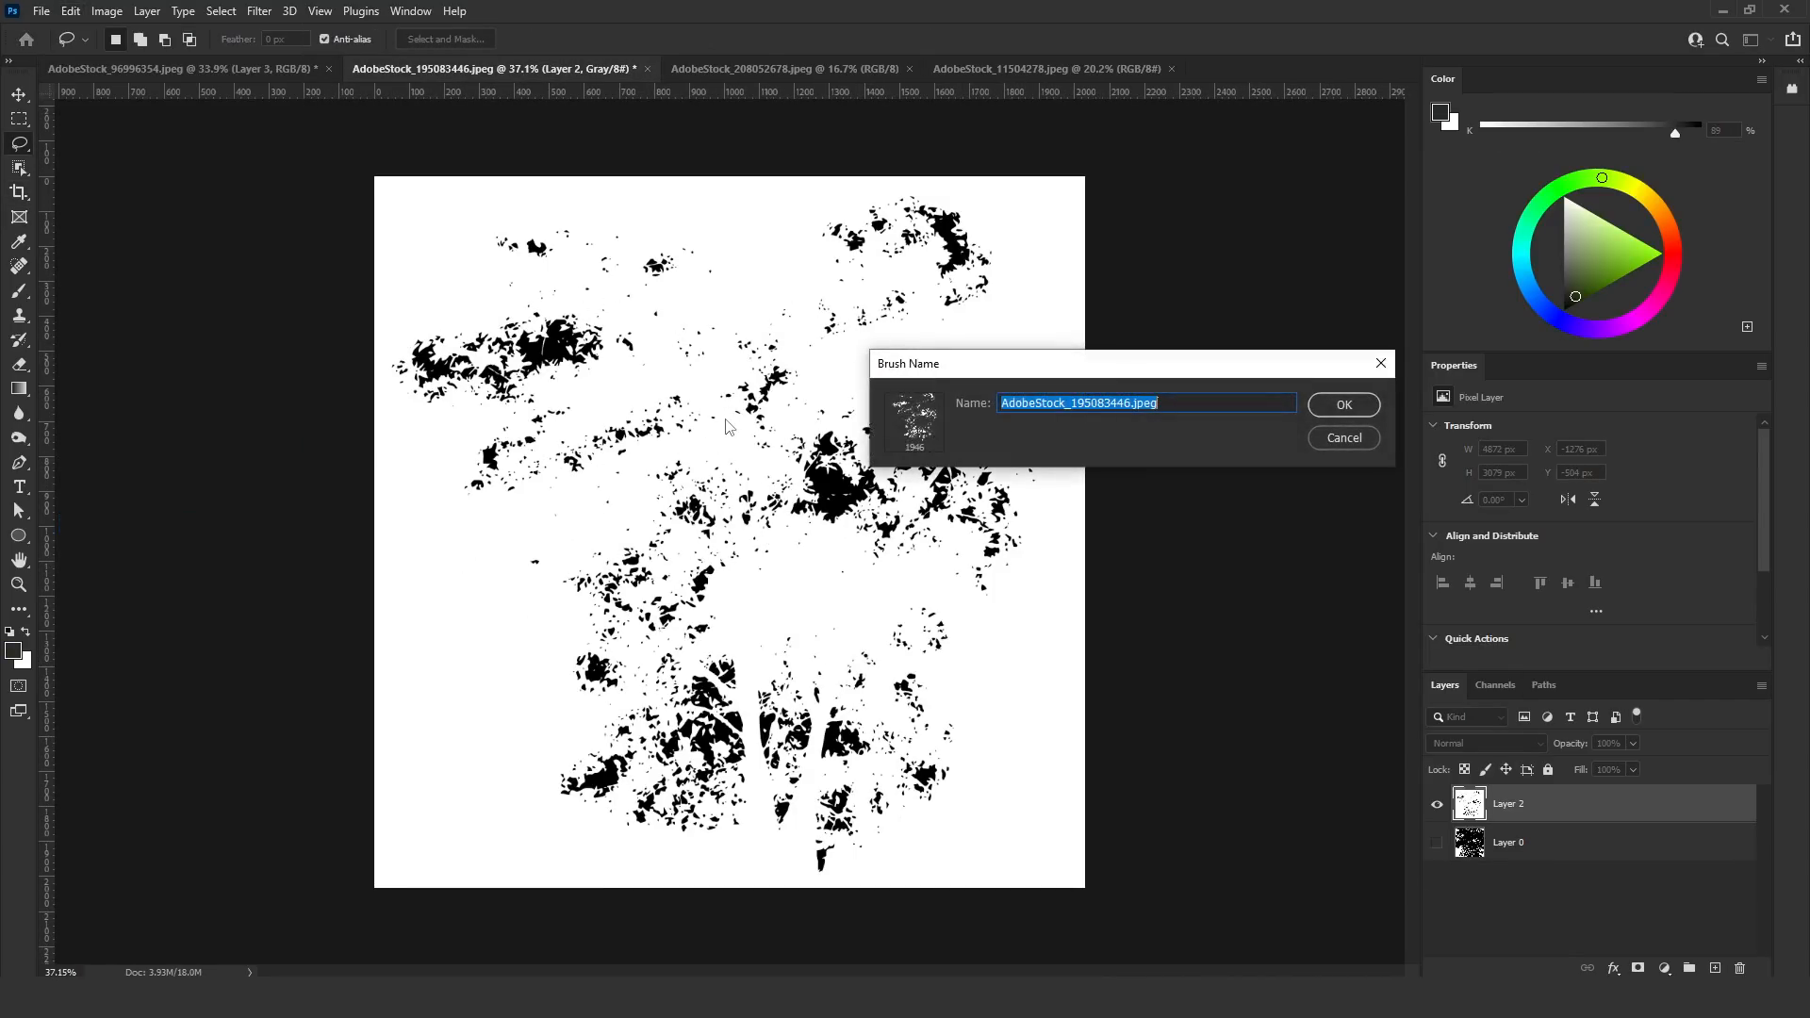
{"action": "type", "text": "H"}
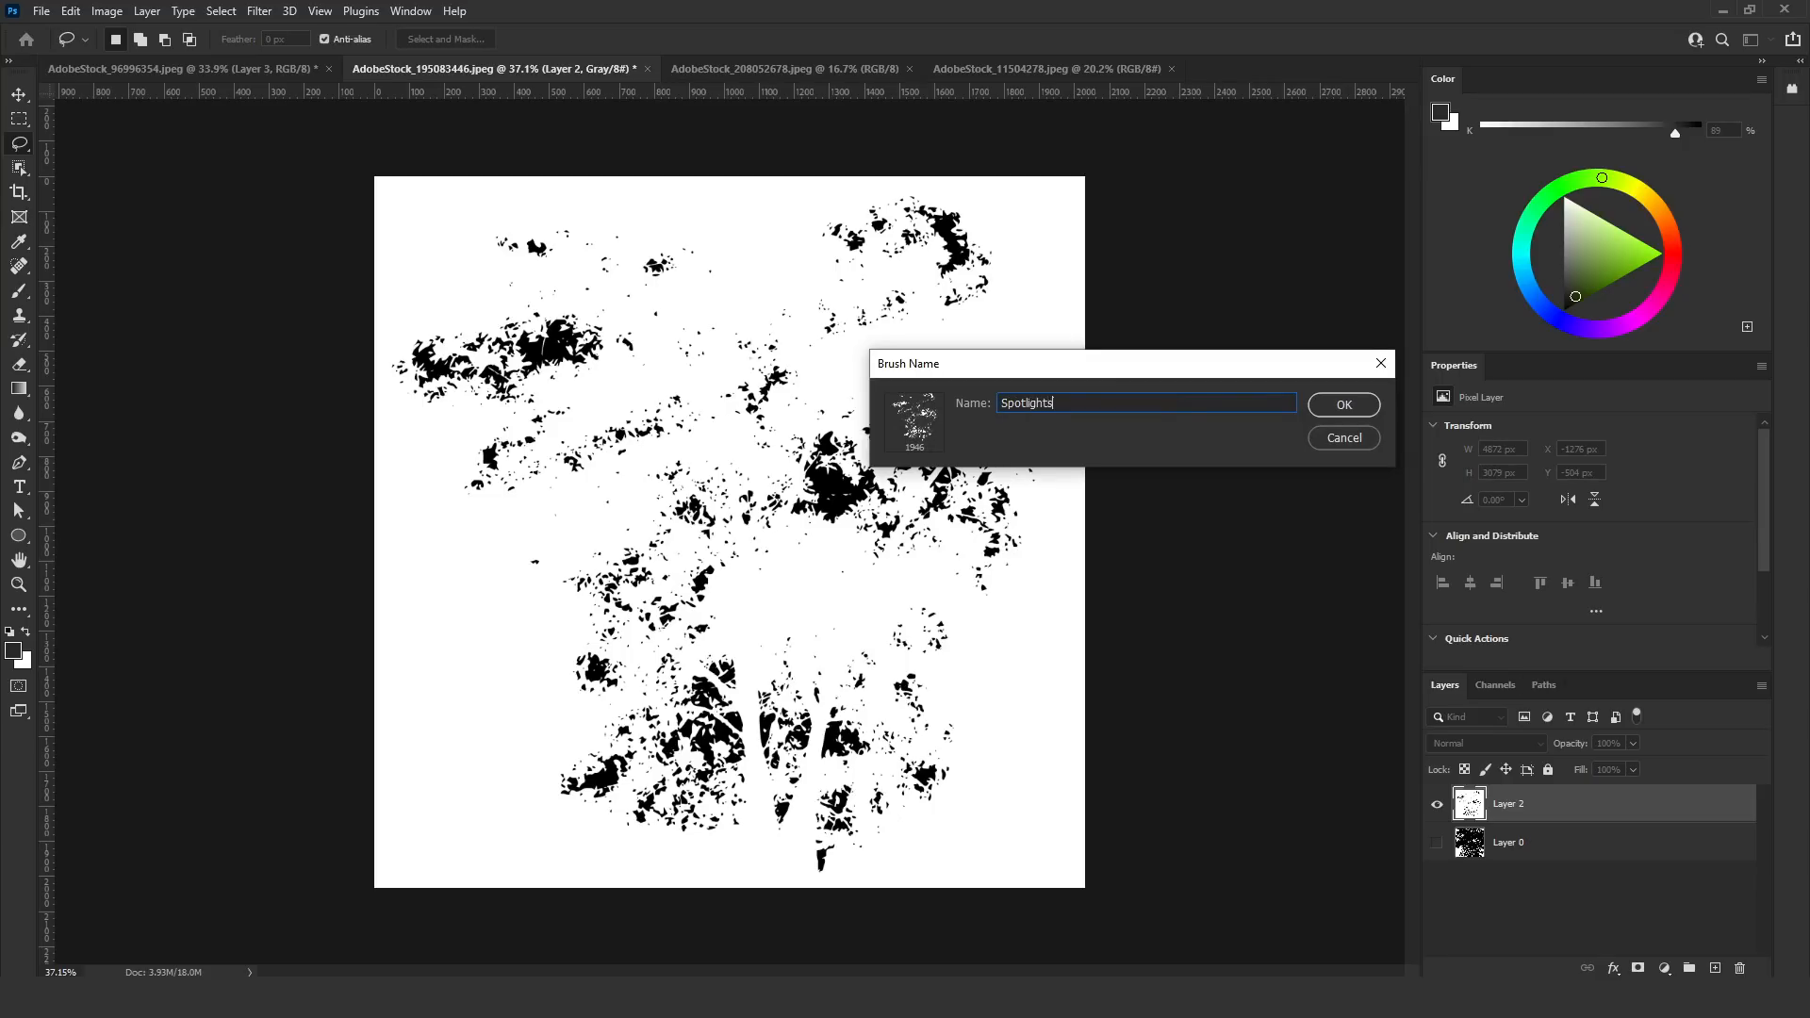
{"action": "left_click", "coordinate": [1342, 405]}
{"action": "key", "text": "b"}
Switch to the AdobeStock_208052678.jpeg document and activate the Lasso tool
{"action": "key", "text": "ctrl+Tab"}
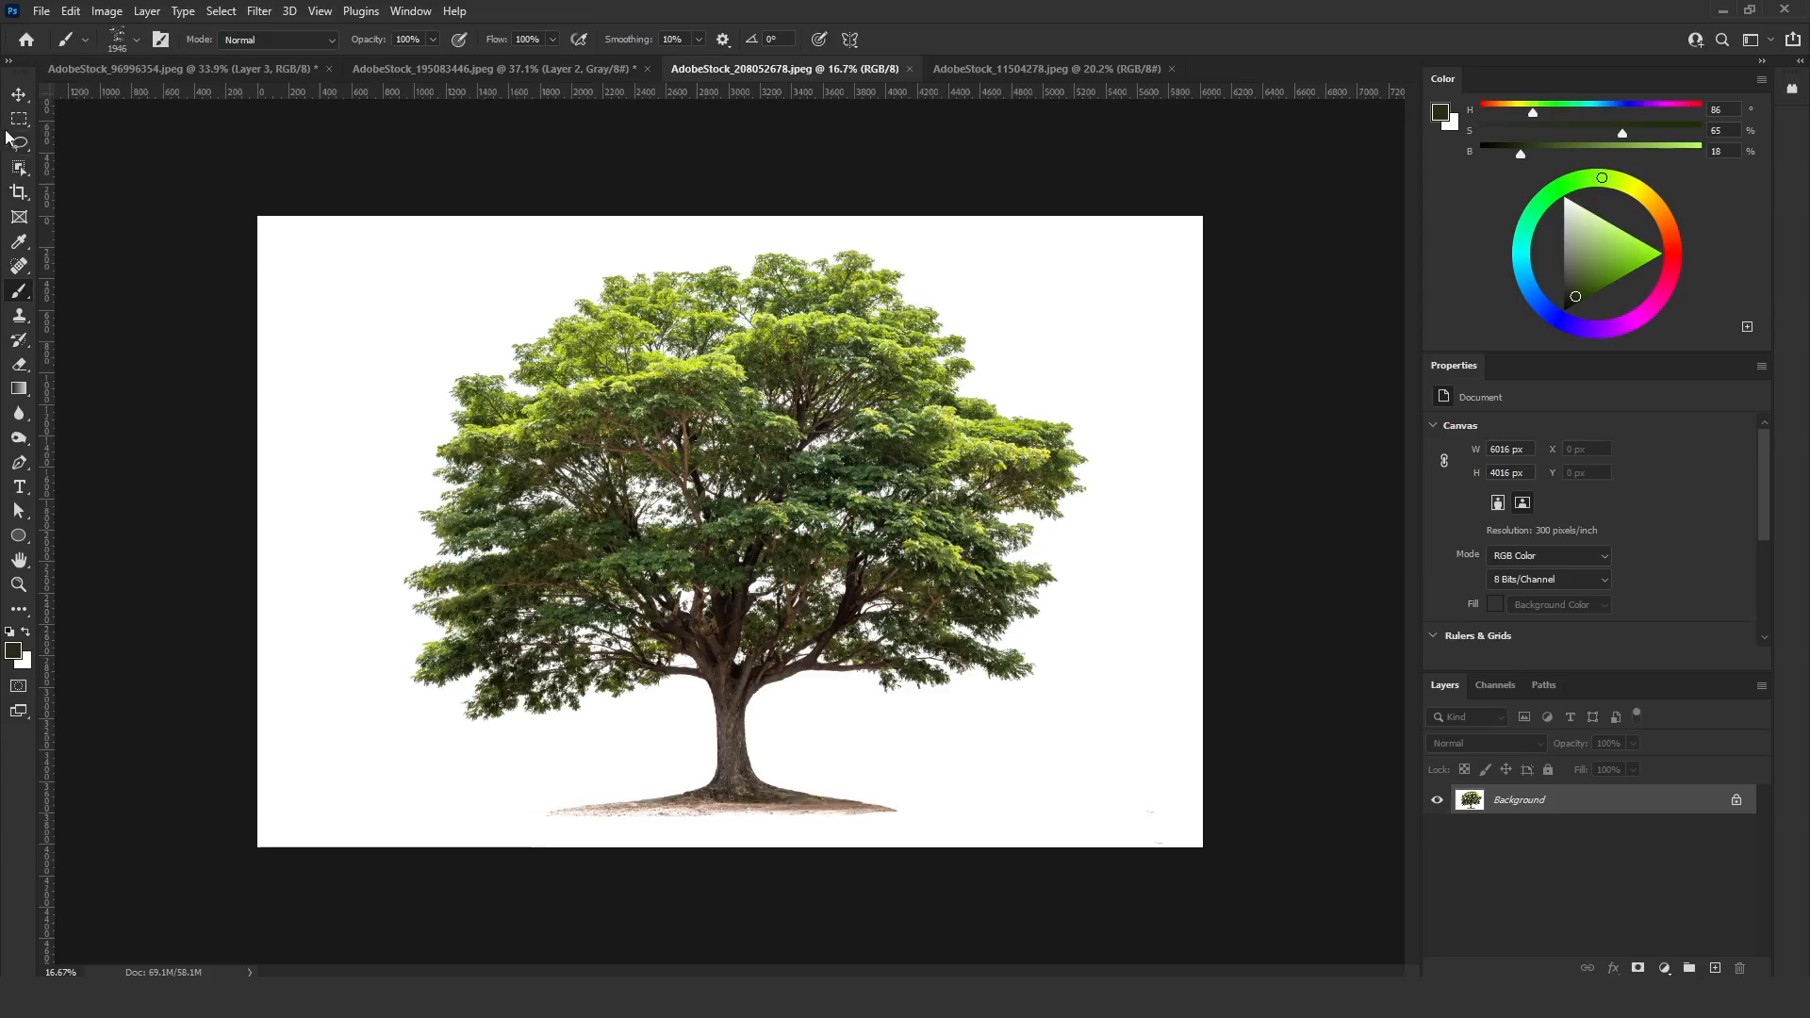
{"action": "key", "text": "l"}
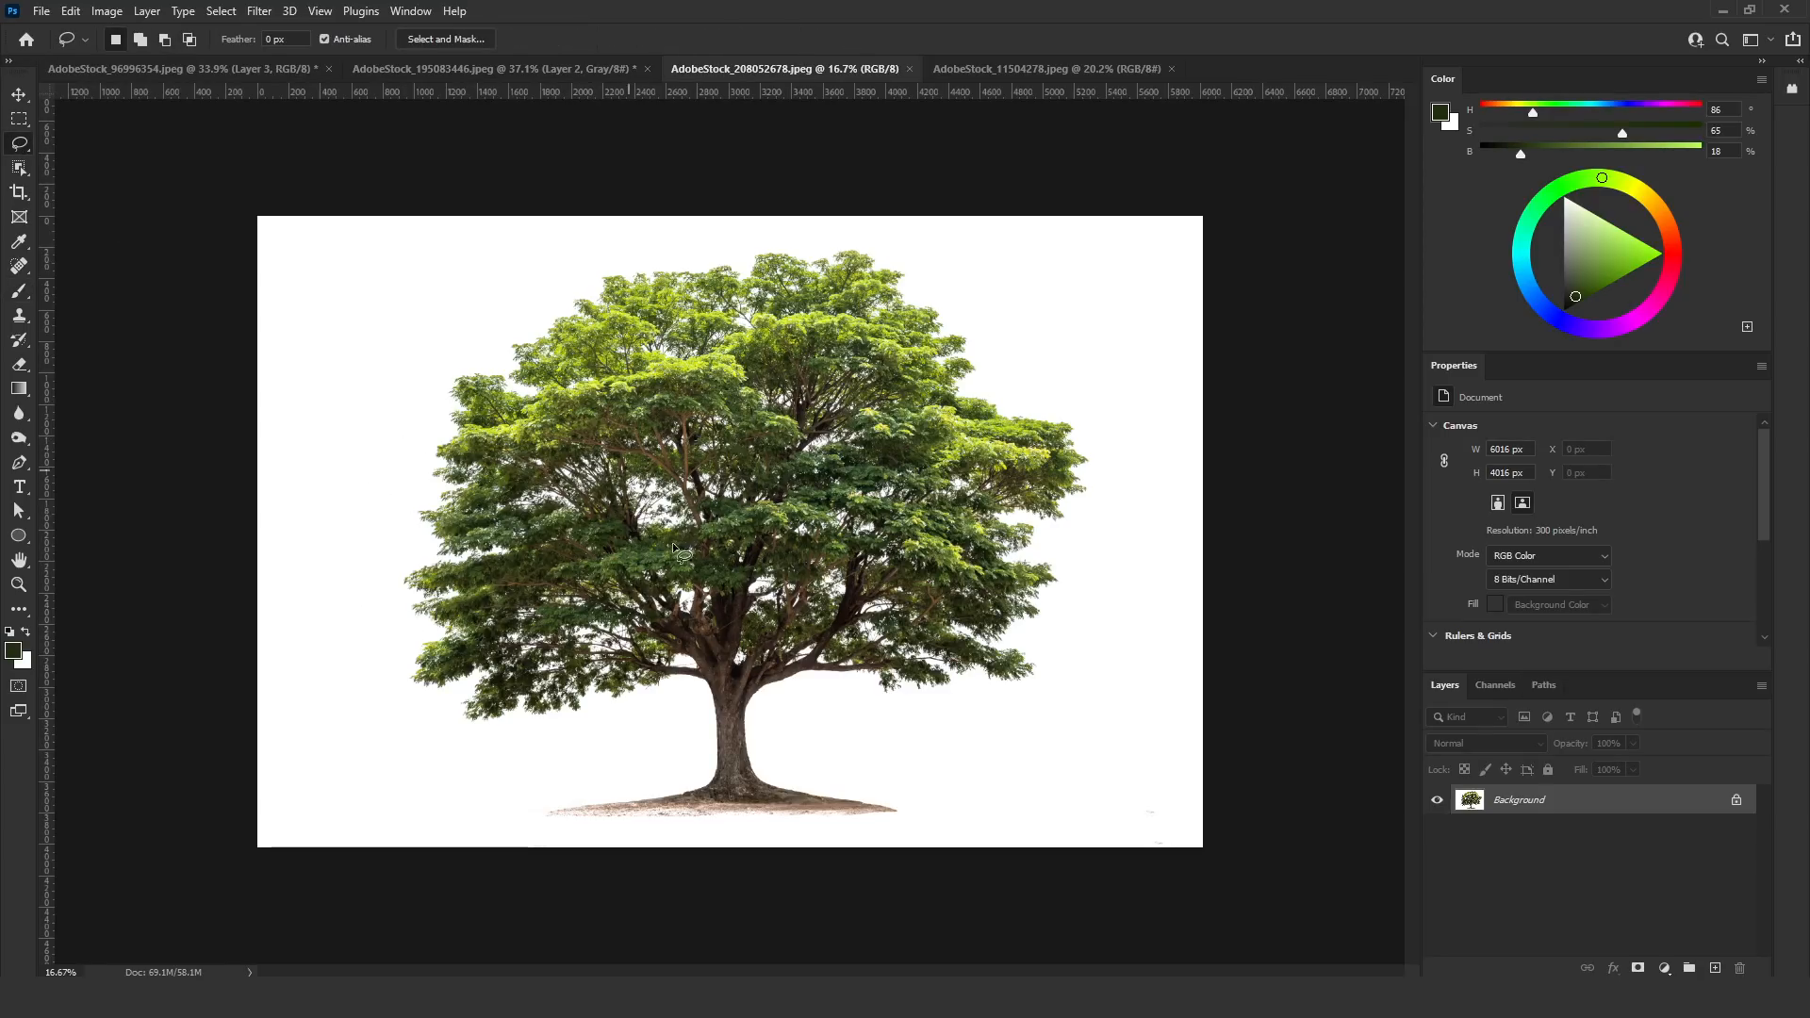
{"action": "scroll", "coordinate": [576, 557], "scroll_direction": "up", "scroll_amount": 1}
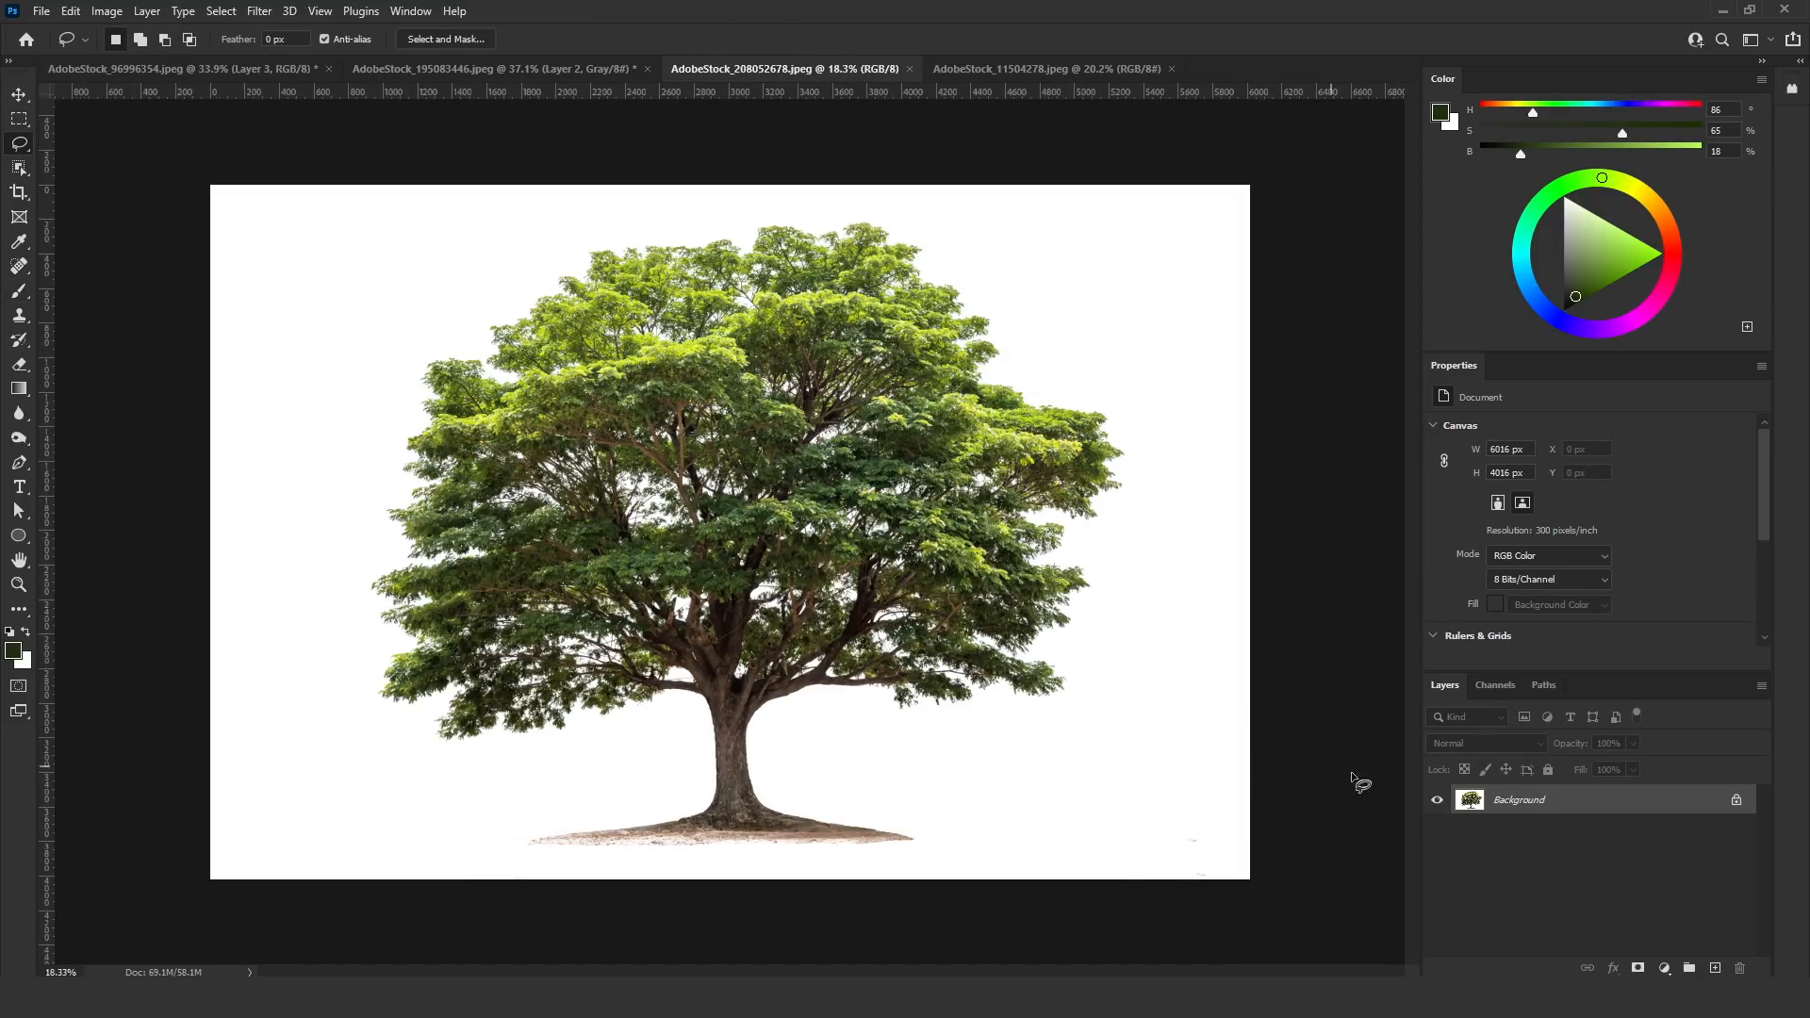
Compare the tree photo's individual colour channels and display only the Blue channel
{"action": "left_click", "coordinate": [1502, 687]}
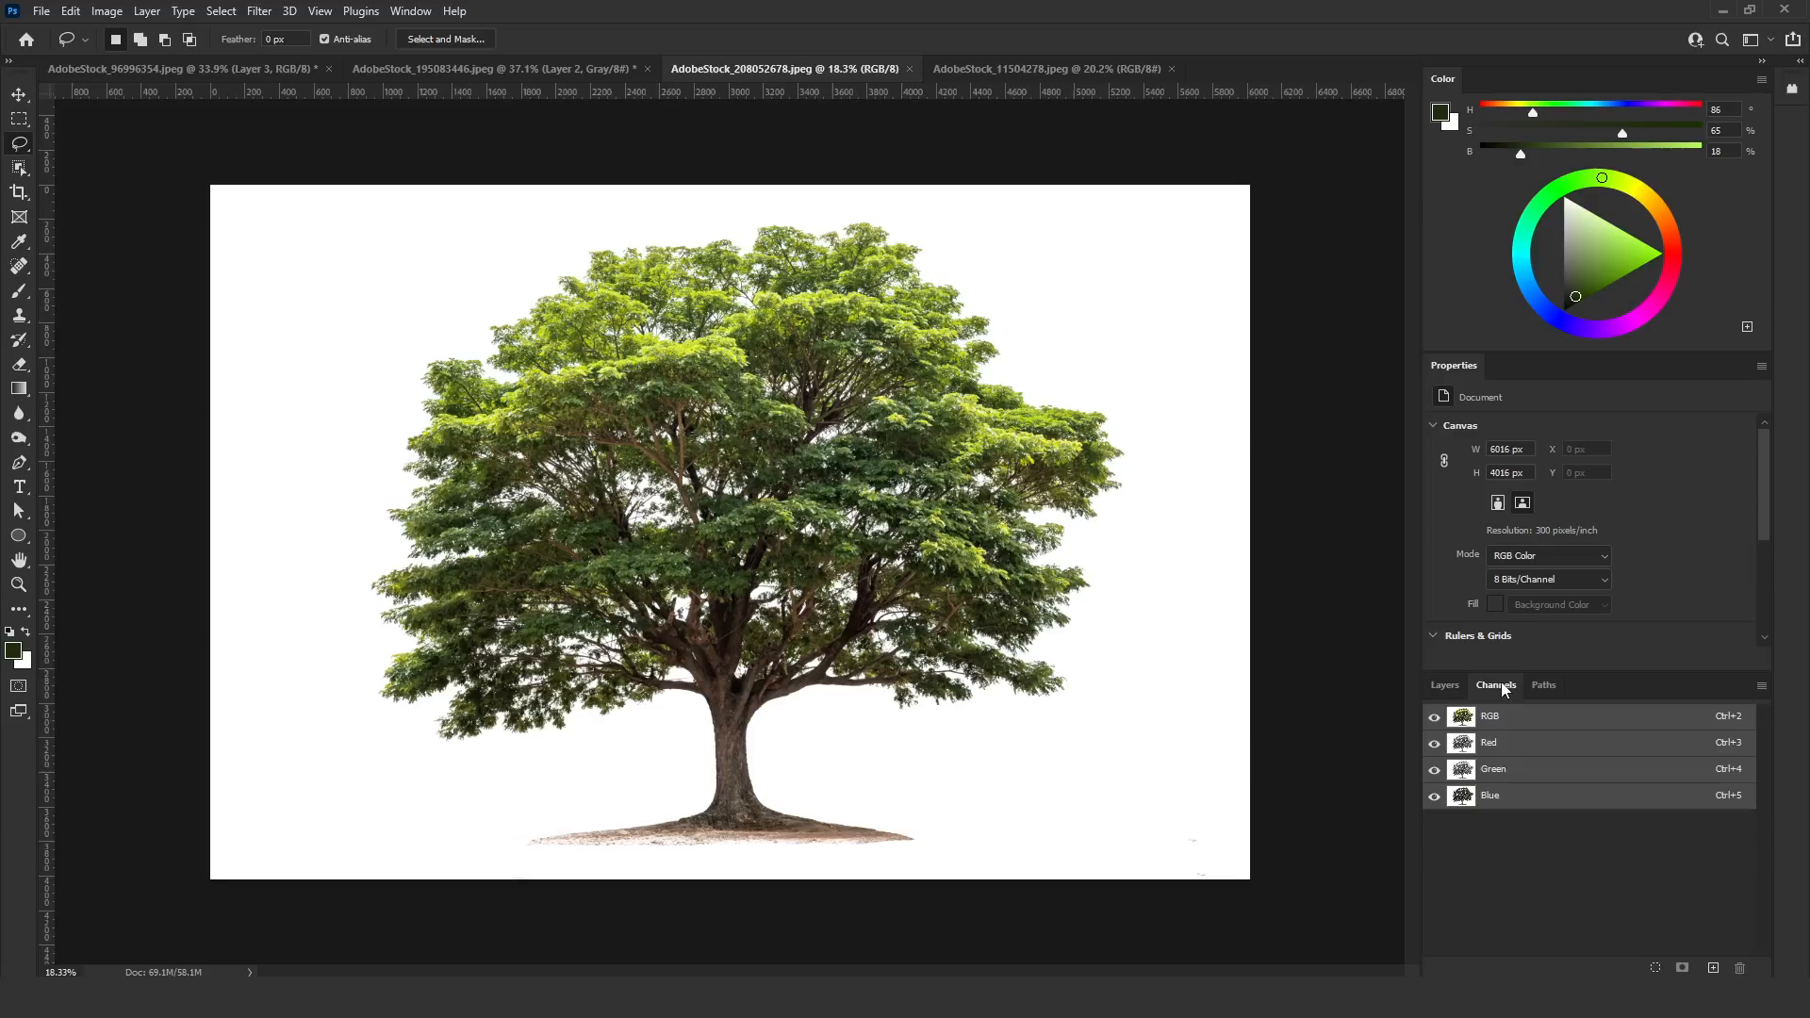
{"action": "left_click", "coordinate": [1498, 797]}
{"action": "left_click", "coordinate": [1506, 767]}
{"action": "left_click", "coordinate": [1511, 743]}
{"action": "left_click", "coordinate": [1510, 721]}
{"action": "left_click", "coordinate": [1501, 799]}
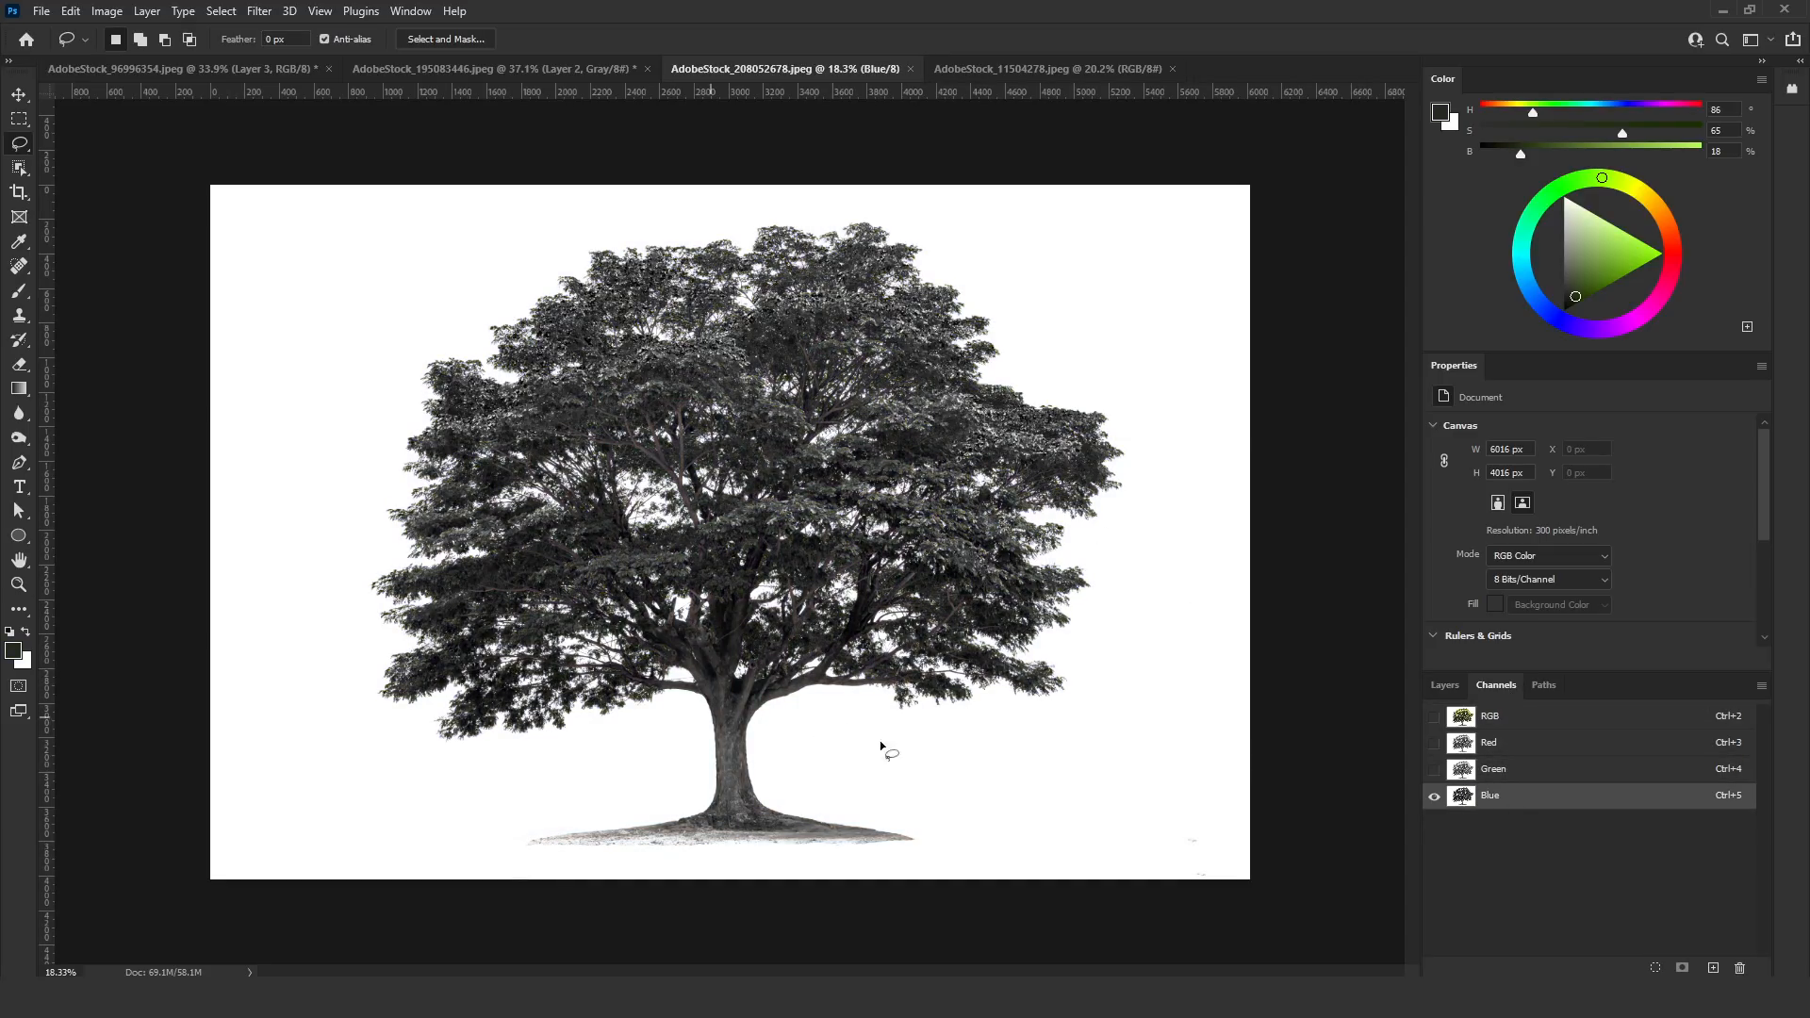
Load the Blue channel as a selection, save it as a new alpha channel and deselect
{"action": "left_click", "coordinate": [1464, 803], "text": "ctrl"}
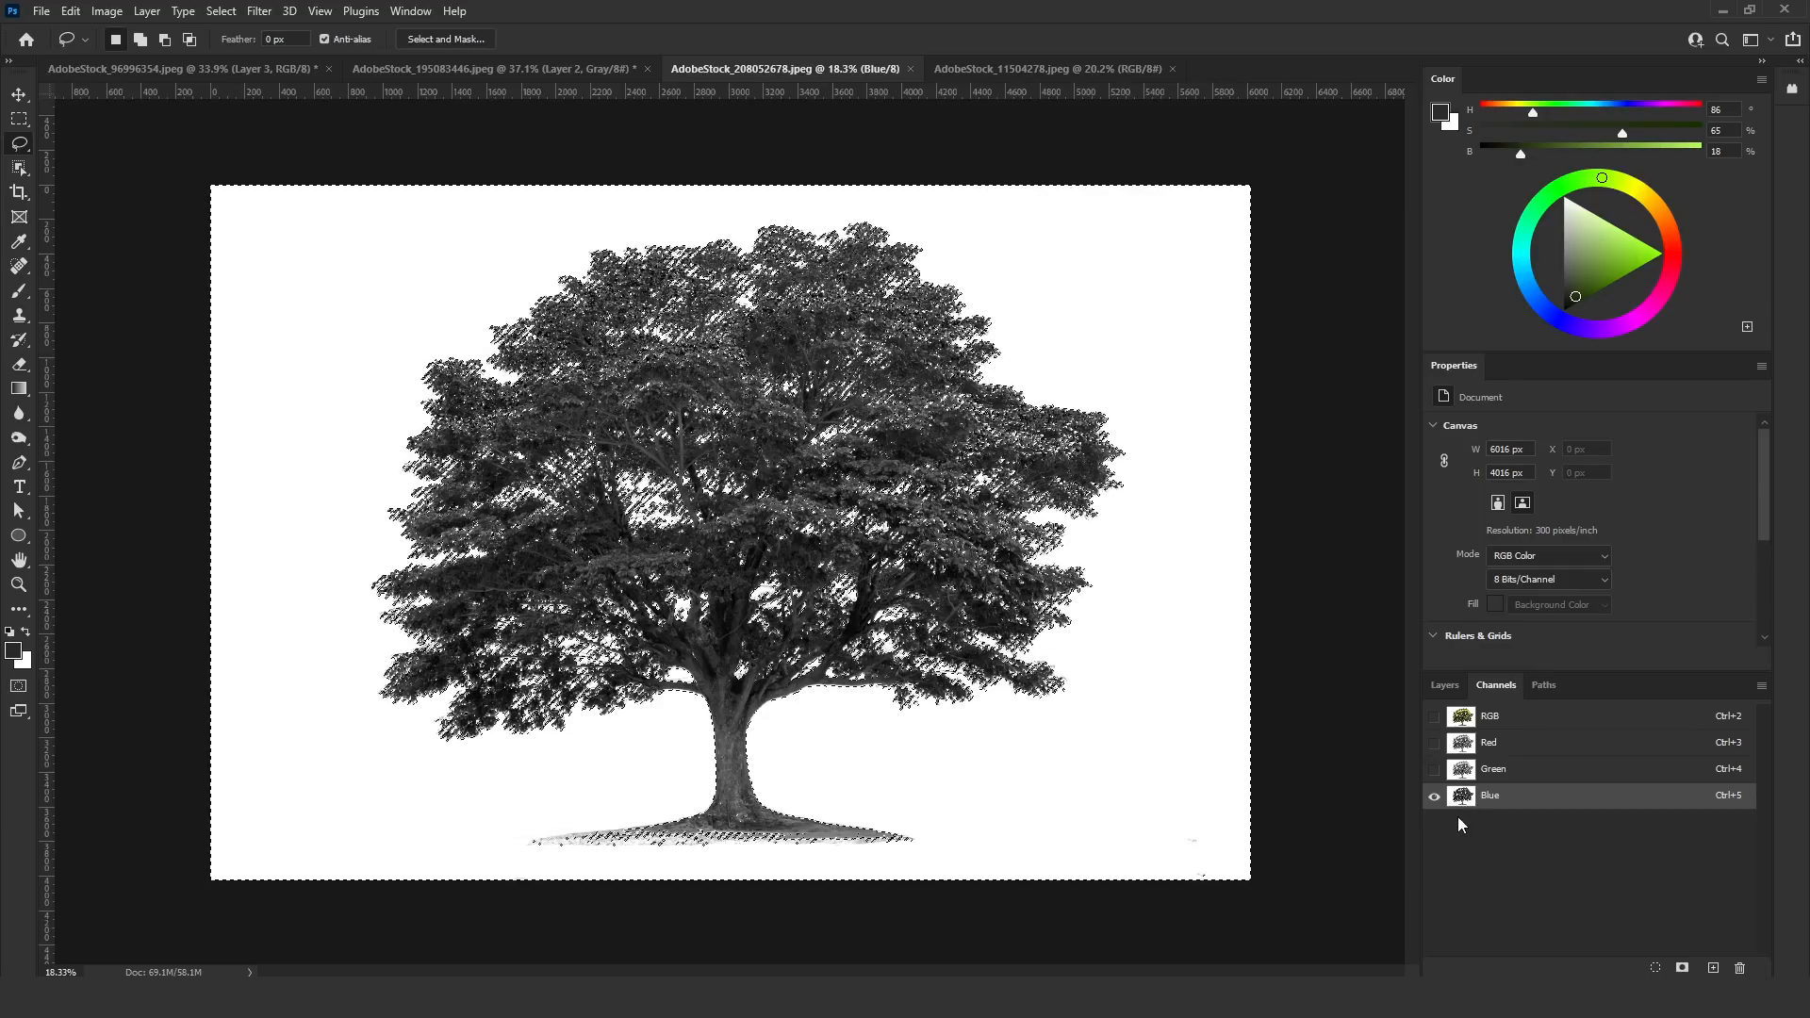
{"action": "left_click", "coordinate": [1683, 969]}
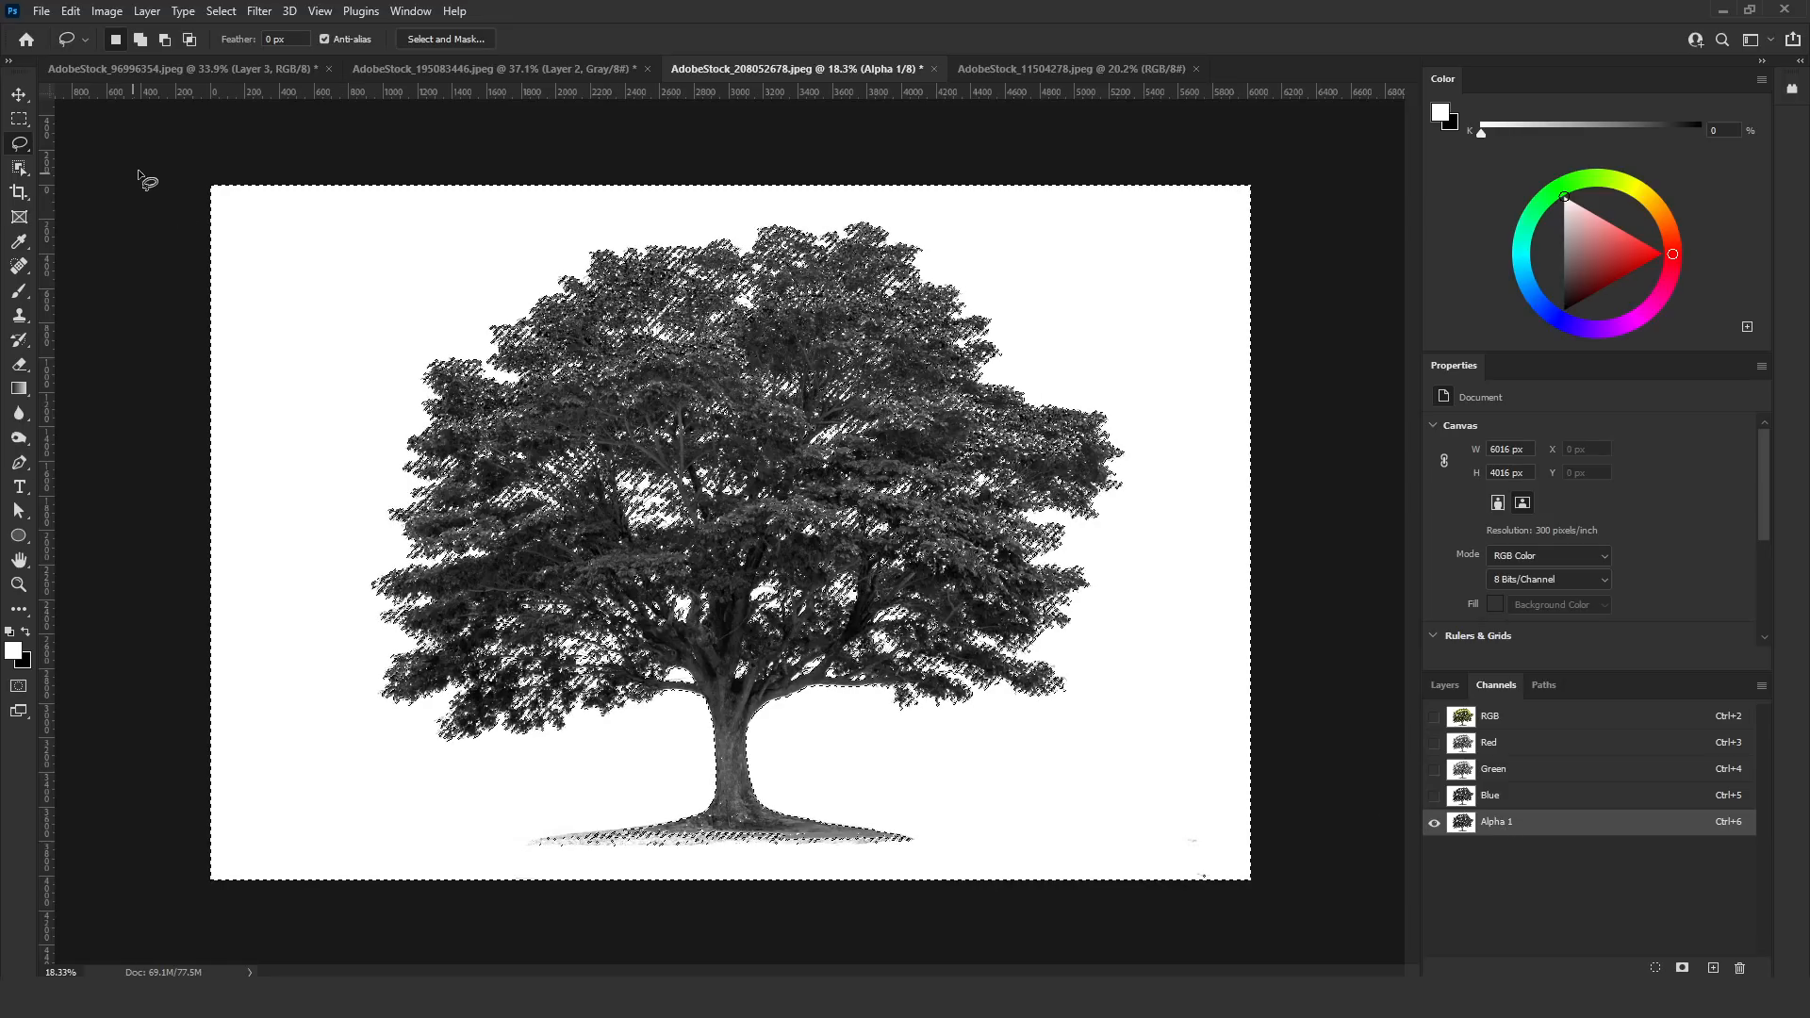
{"action": "key", "text": "ctrl+d"}
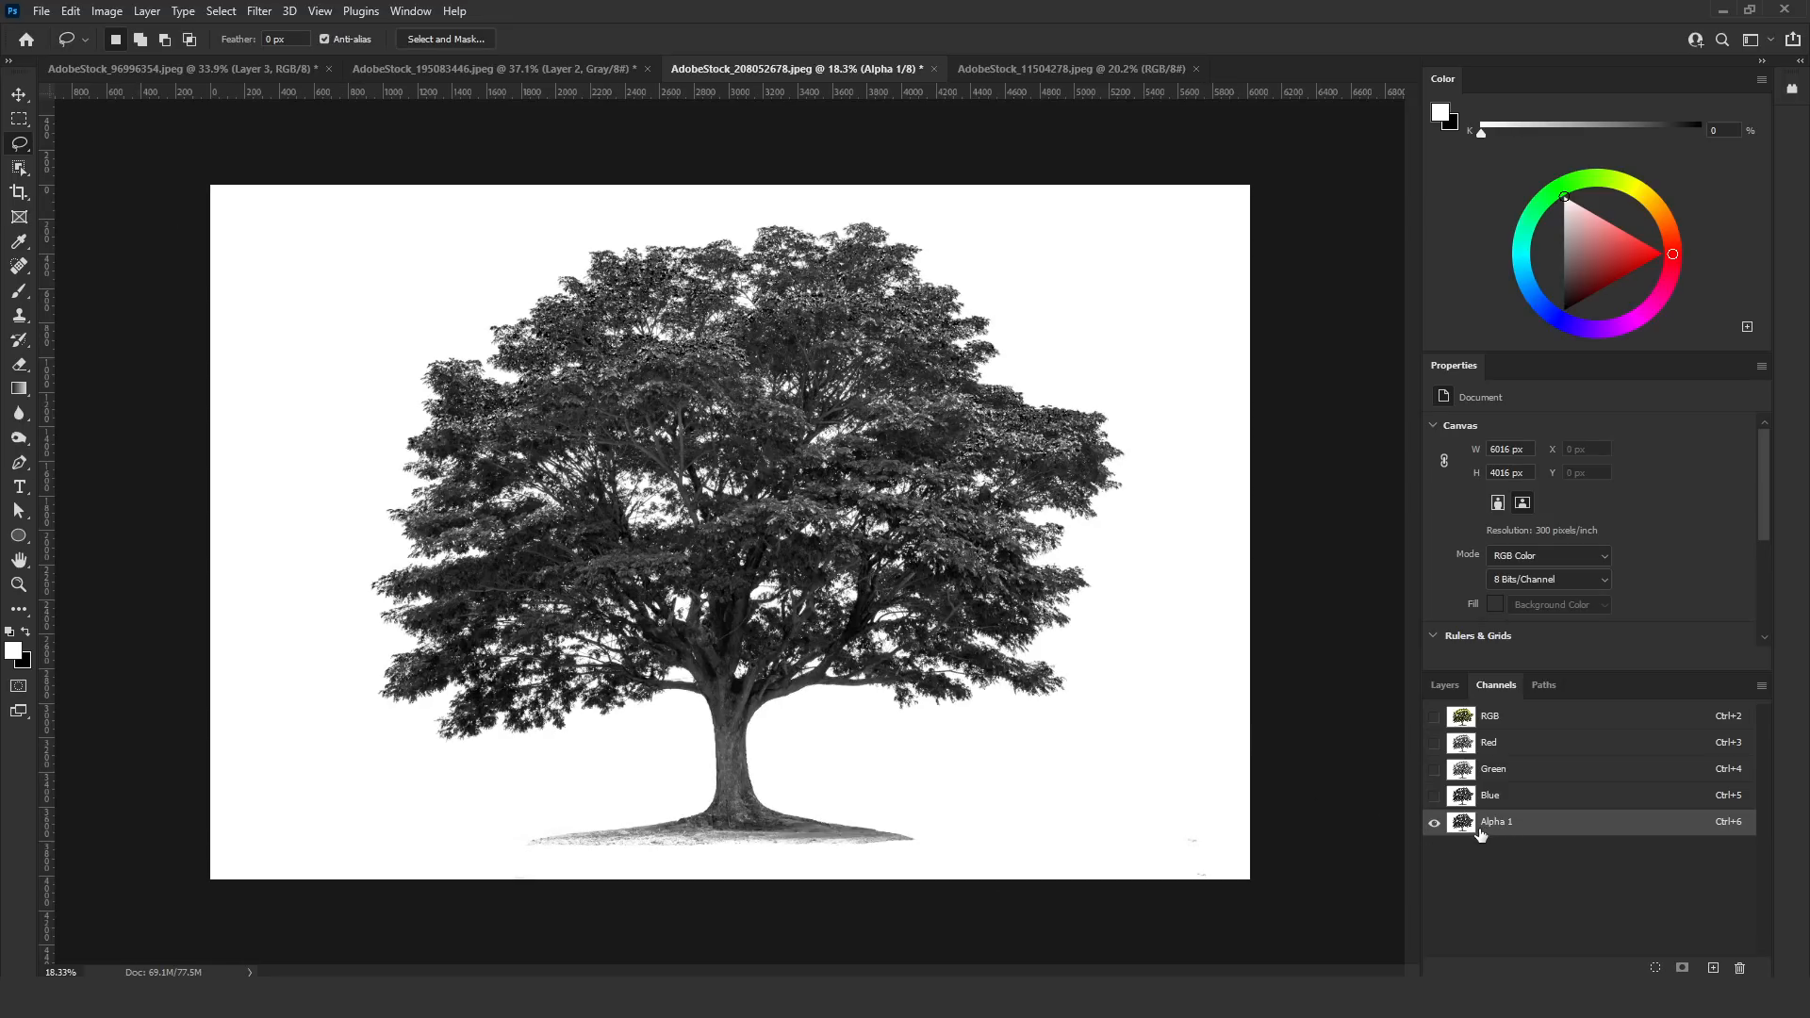
Apply Levels to the Alpha 1 channel with input values 130, 0.56 and 227 to turn the tree black
{"action": "key", "text": "ctrl+l"}
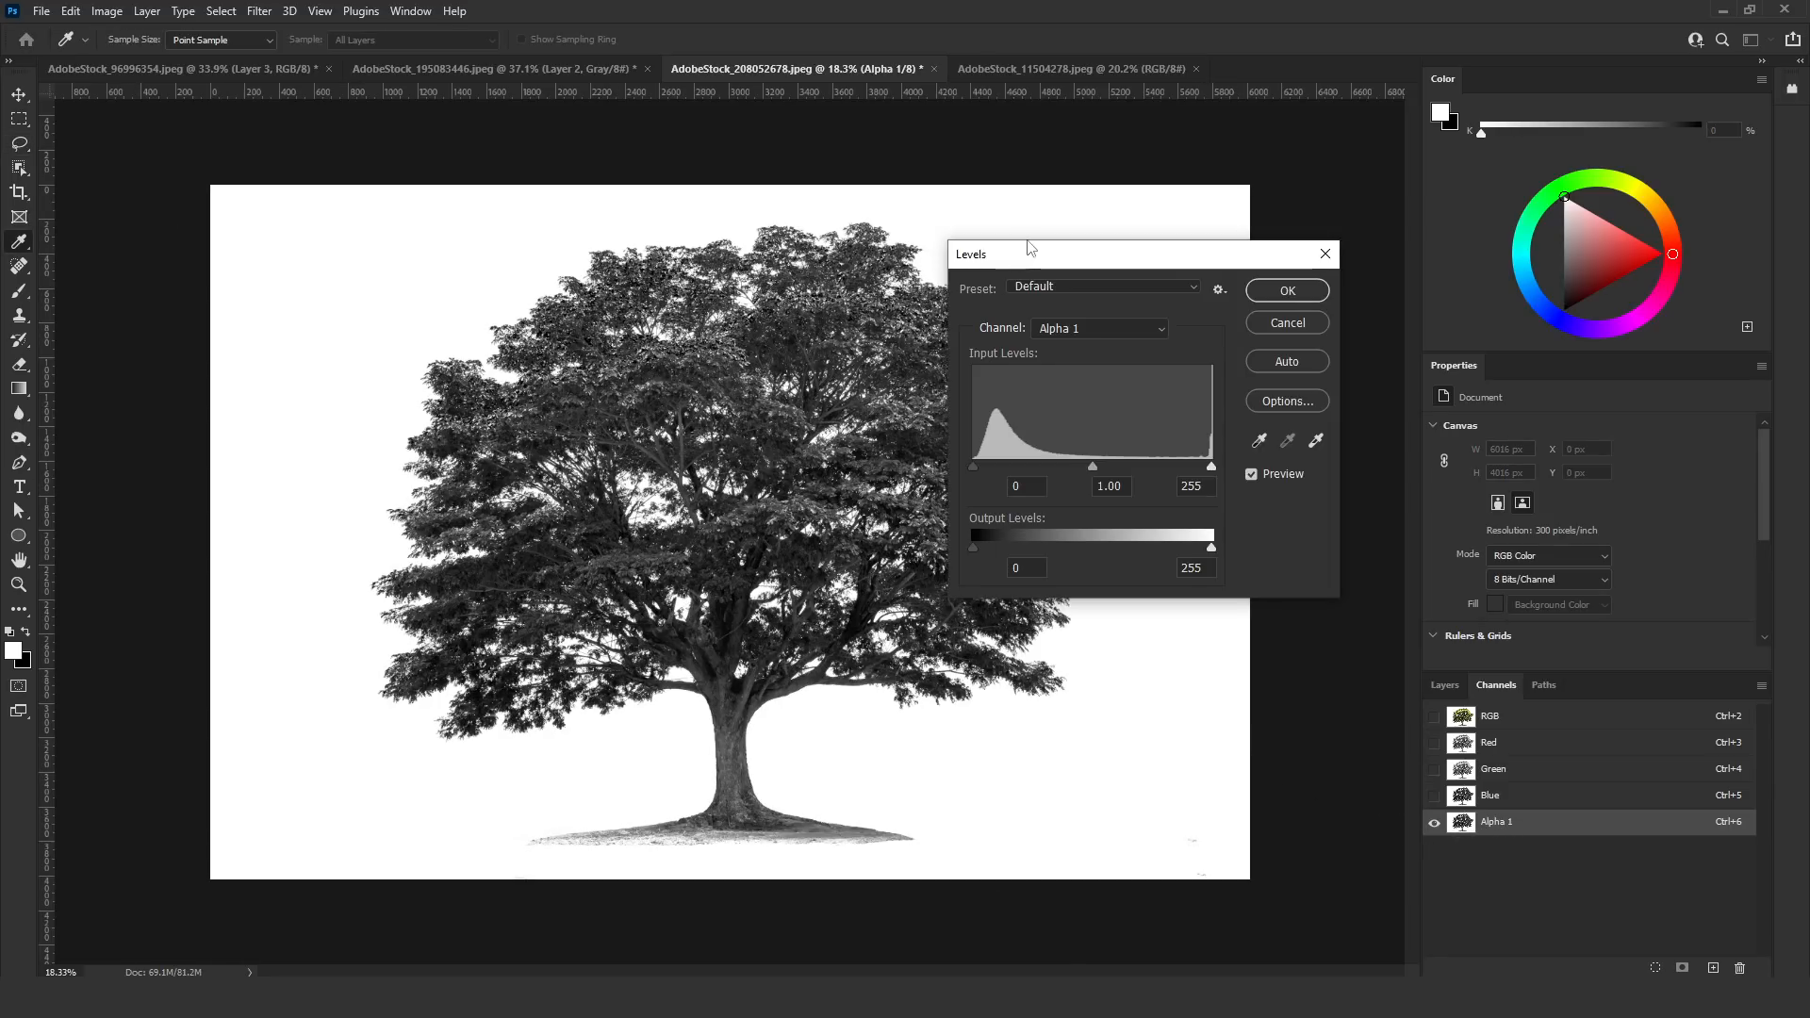
{"action": "left_click_drag", "start_coordinate": [1026, 251], "coordinate": [1205, 328]}
{"action": "left_click_drag", "start_coordinate": [1265, 541], "coordinate": [1358, 543]}
{"action": "left_click_drag", "start_coordinate": [1147, 543], "coordinate": [1269, 545]}
{"action": "left_click", "coordinate": [1267, 543]}
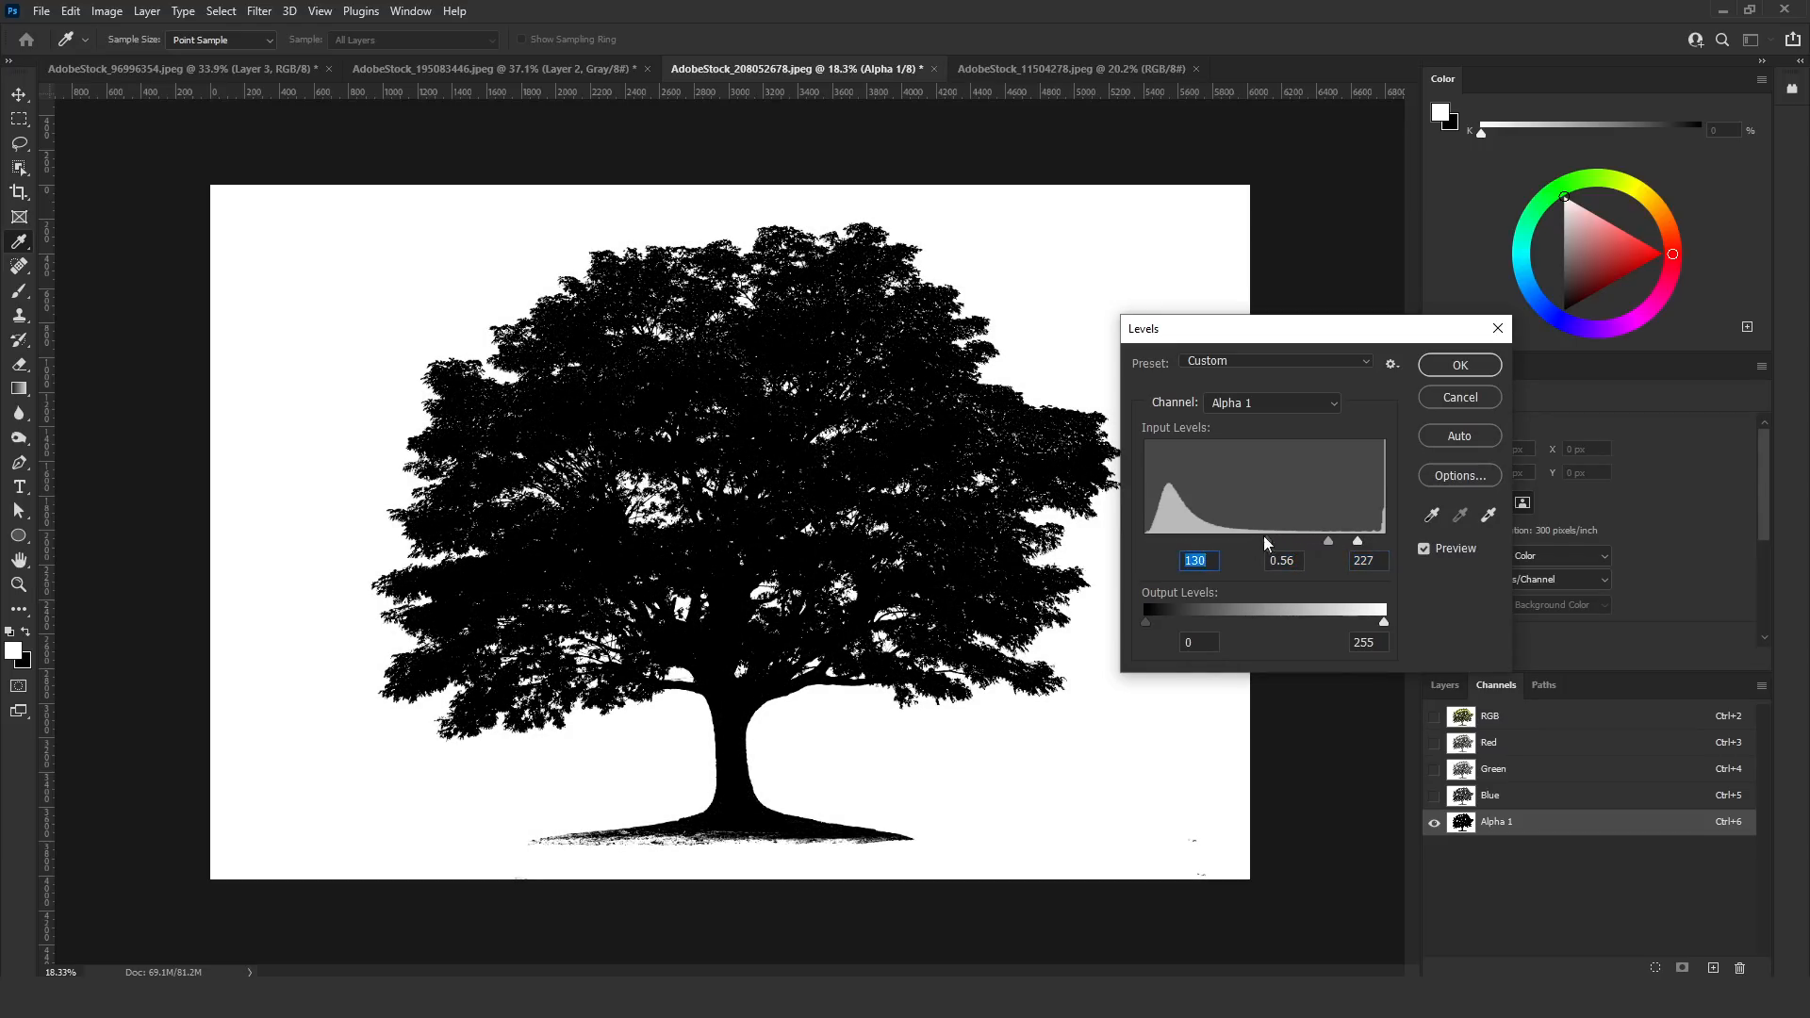
{"action": "key", "text": "Return"}
{"action": "key", "text": "l"}
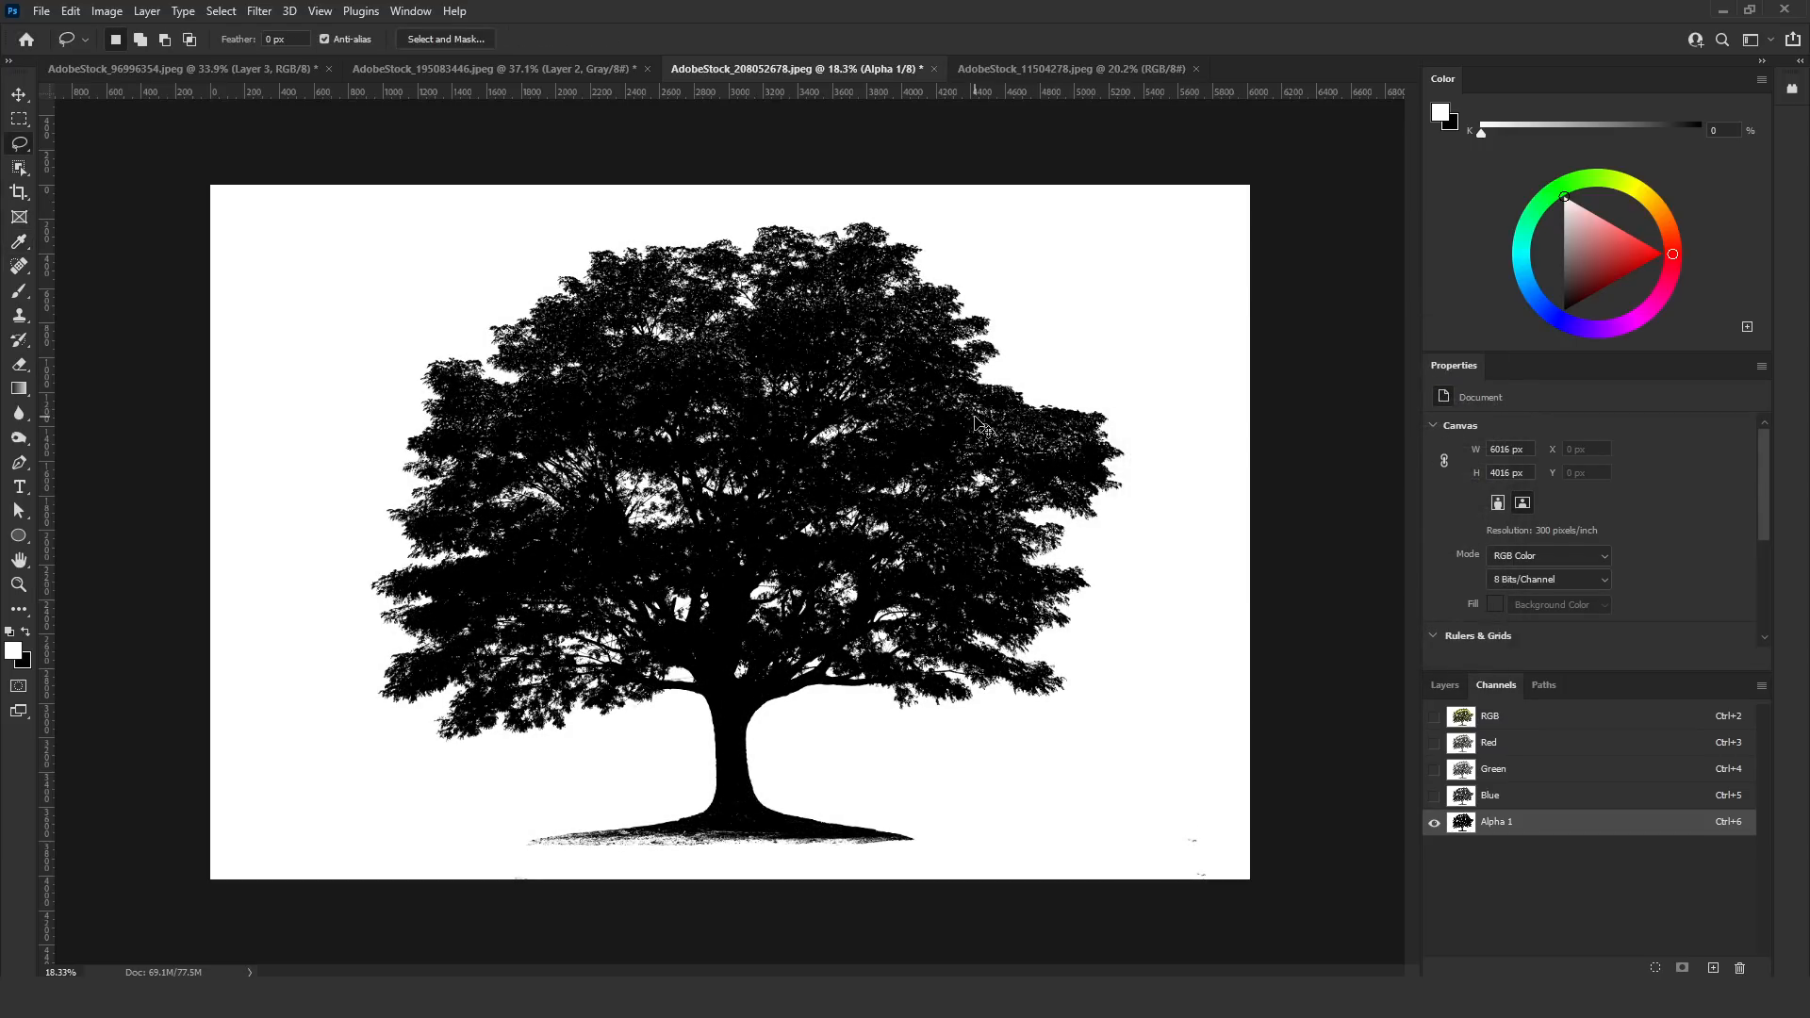
Apply a Gaussian Blur with a radius of 1.5 pixels to the Alpha 1 channel
{"action": "left_click", "coordinate": [259, 10]}
{"action": "mouse_move", "coordinate": [443, 251]}
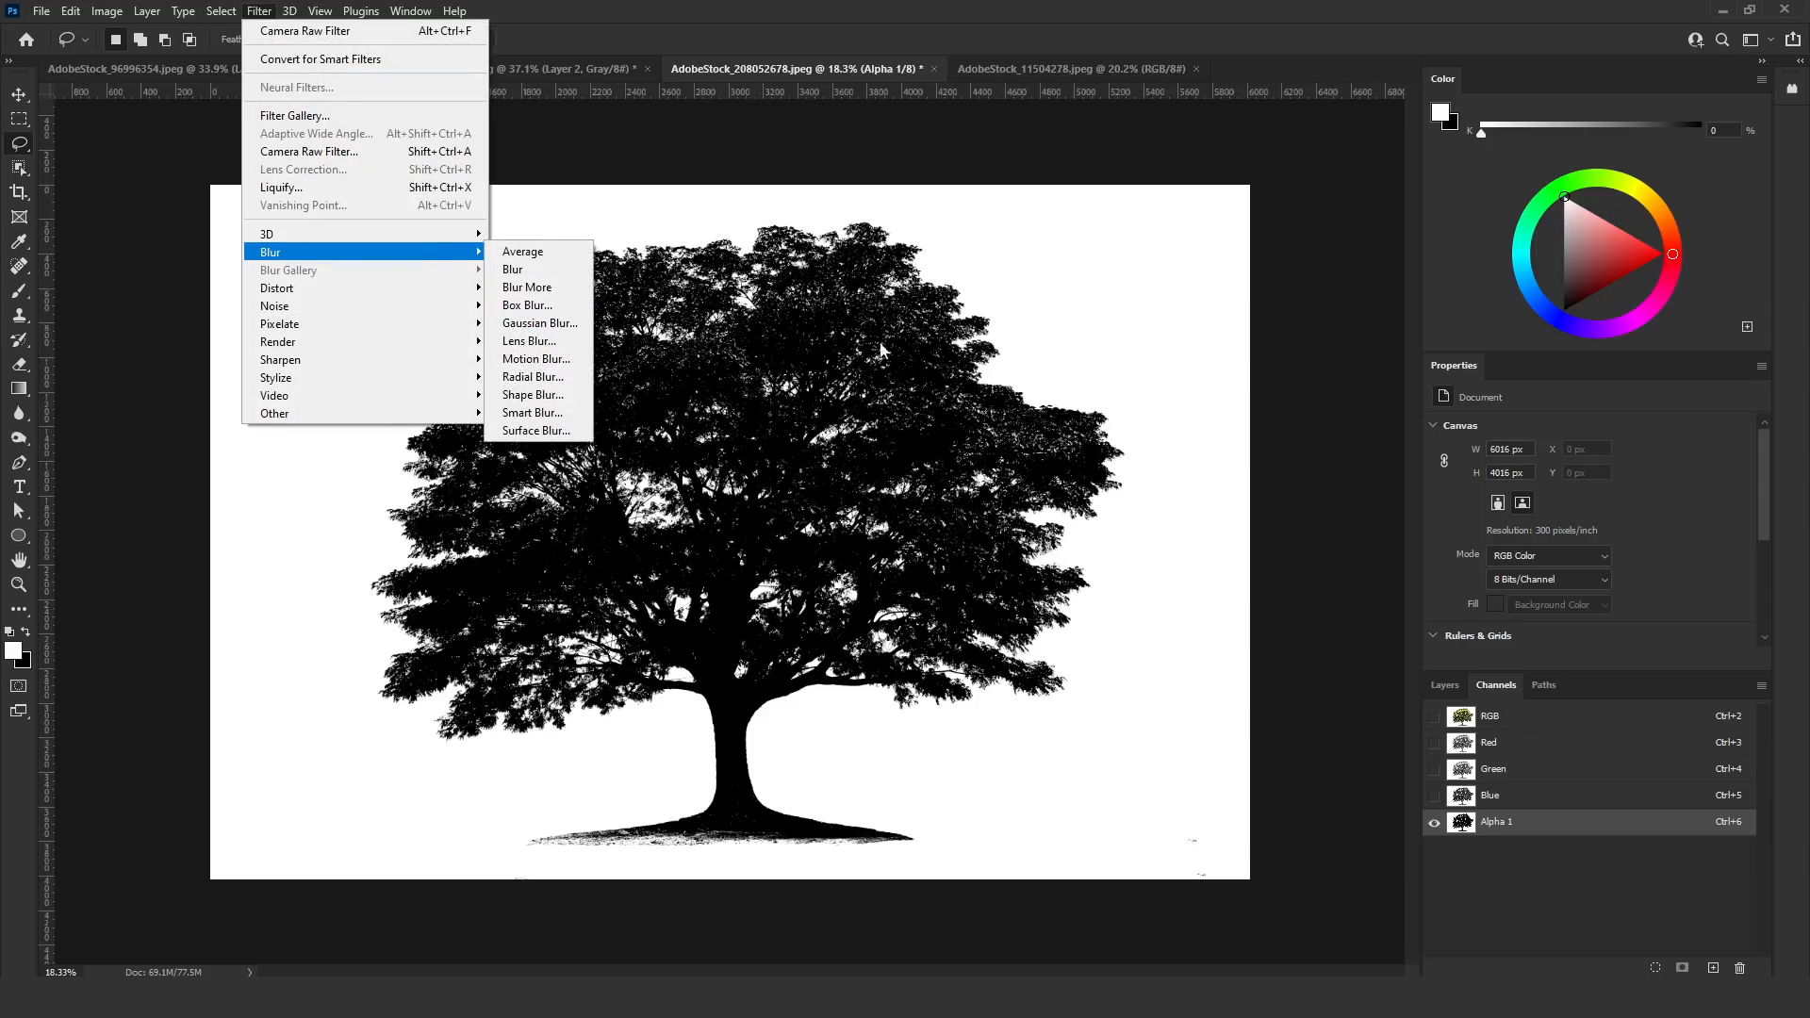
{"action": "left_click", "coordinate": [568, 325]}
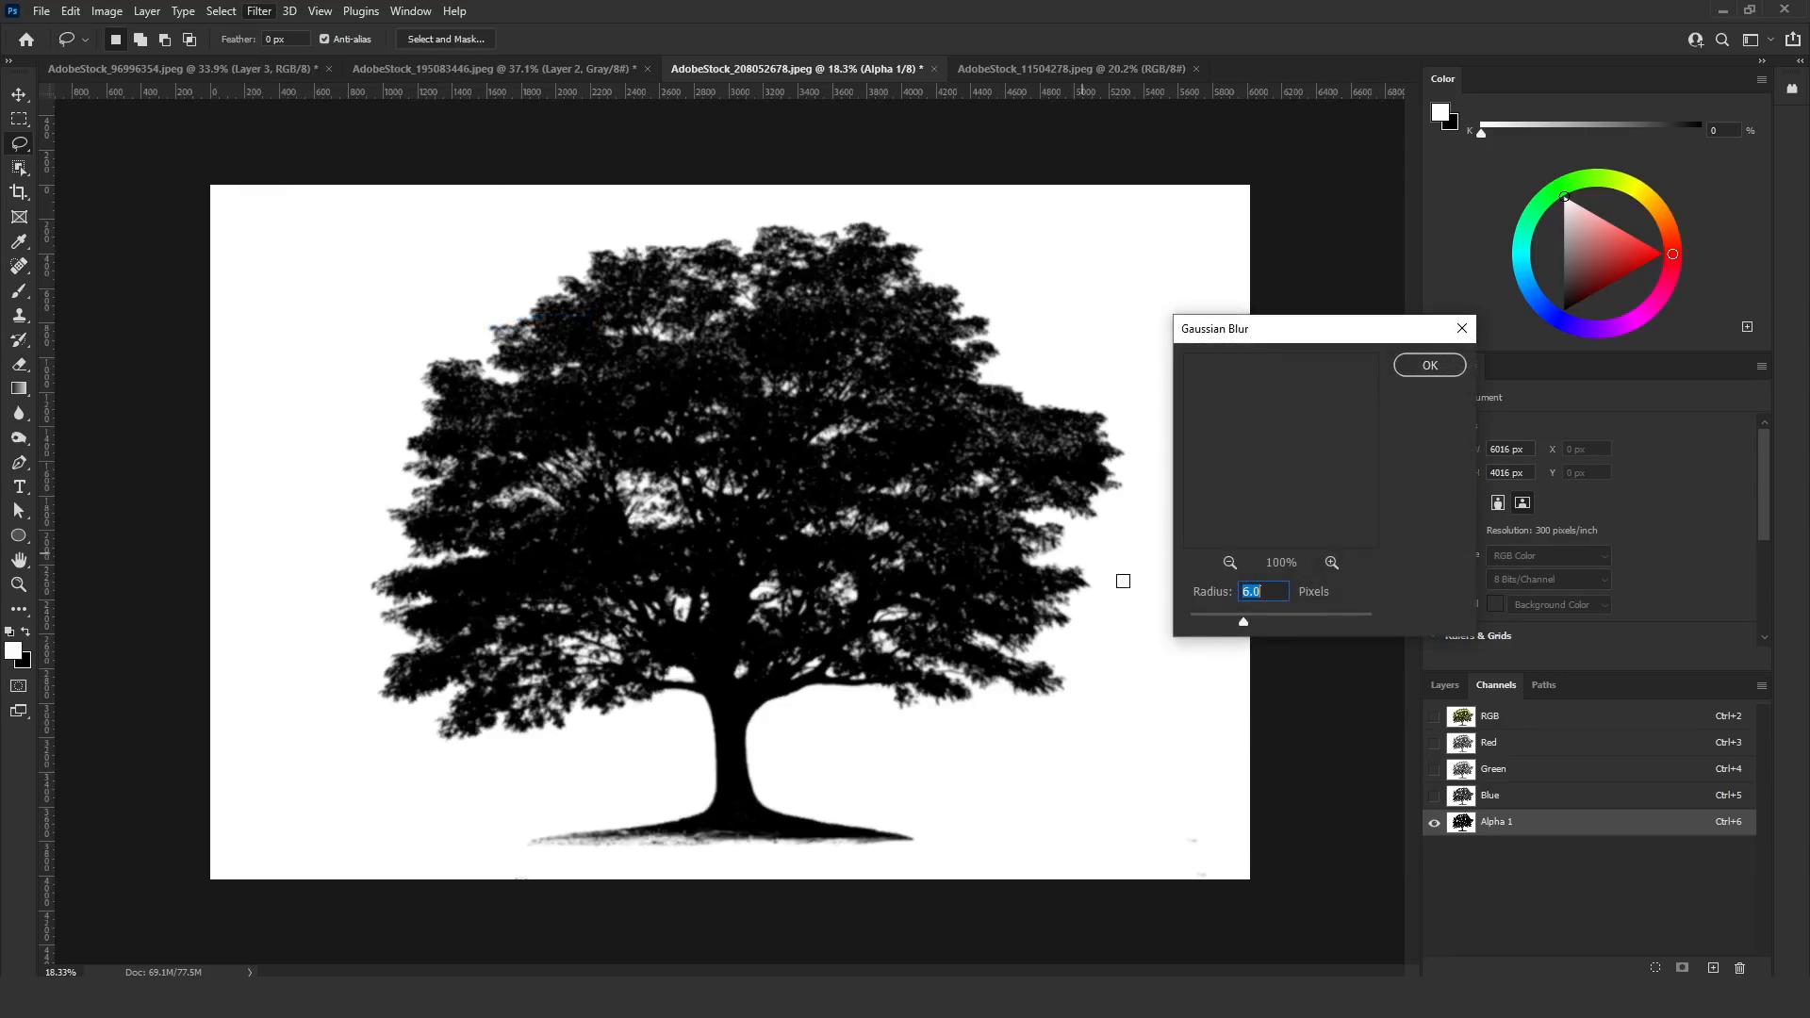
{"action": "left_click_drag", "start_coordinate": [1224, 620], "coordinate": [1208, 620]}
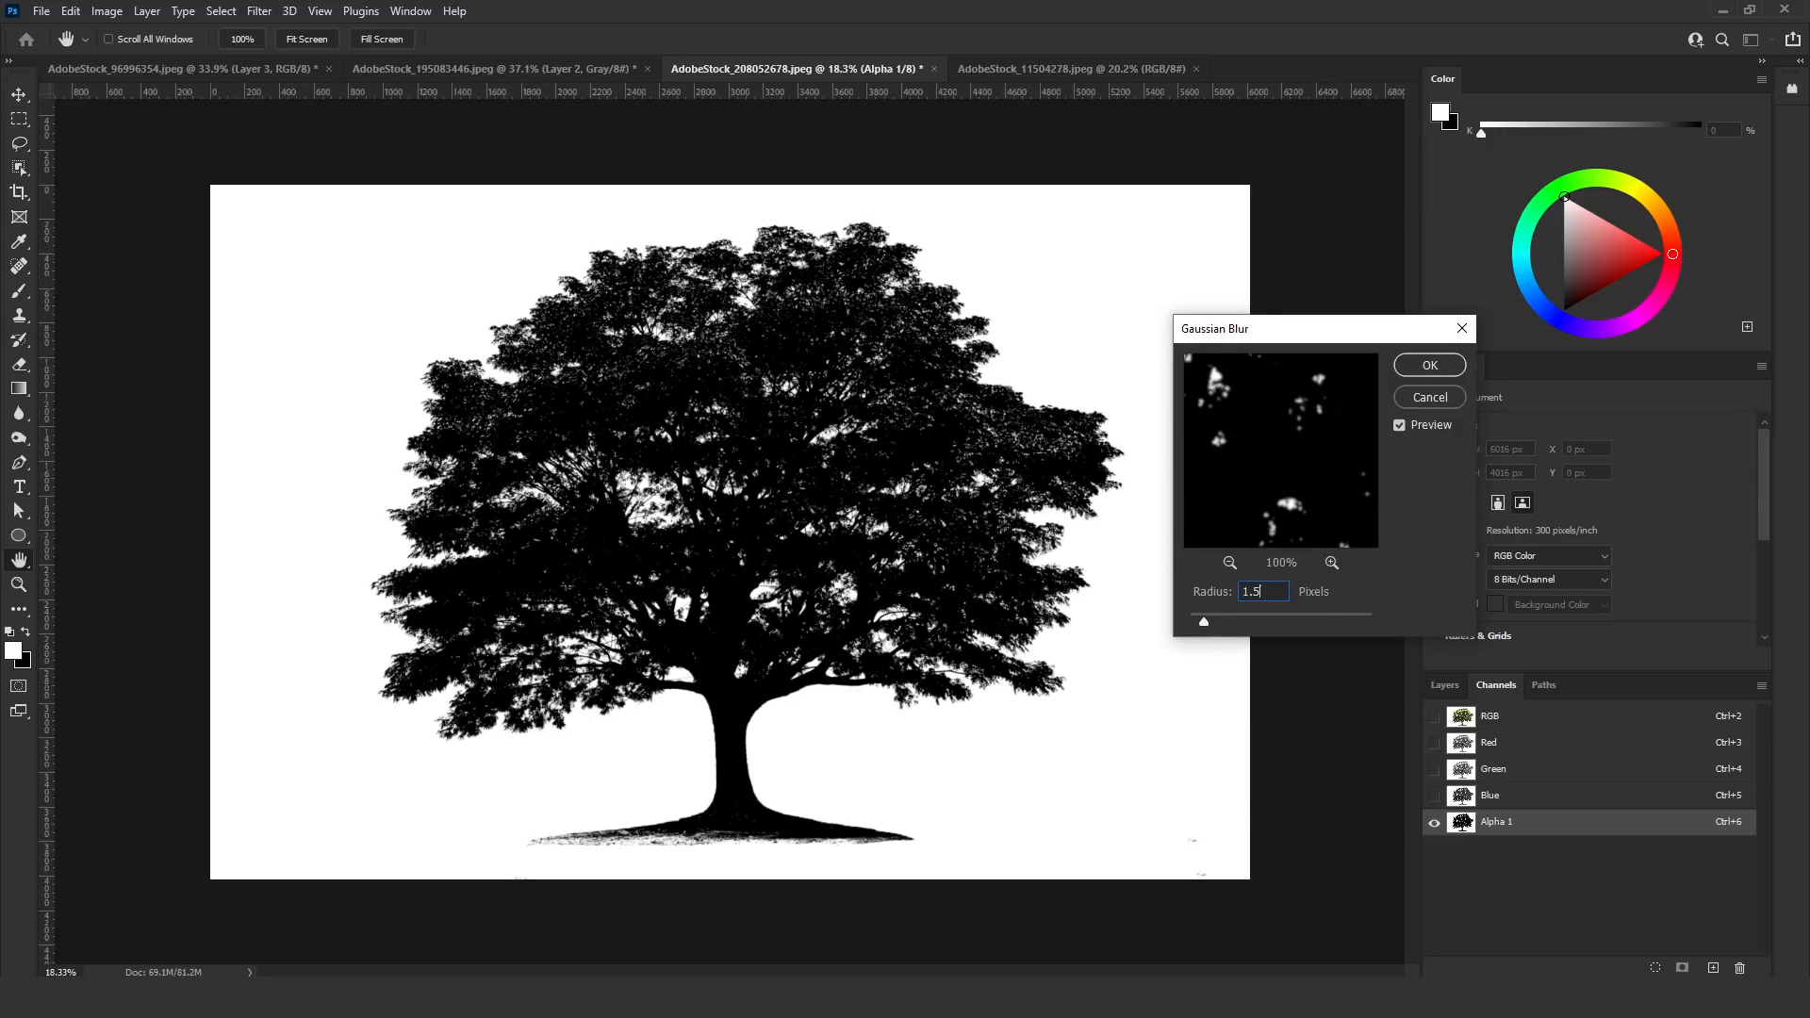
{"action": "left_click", "coordinate": [1429, 365]}
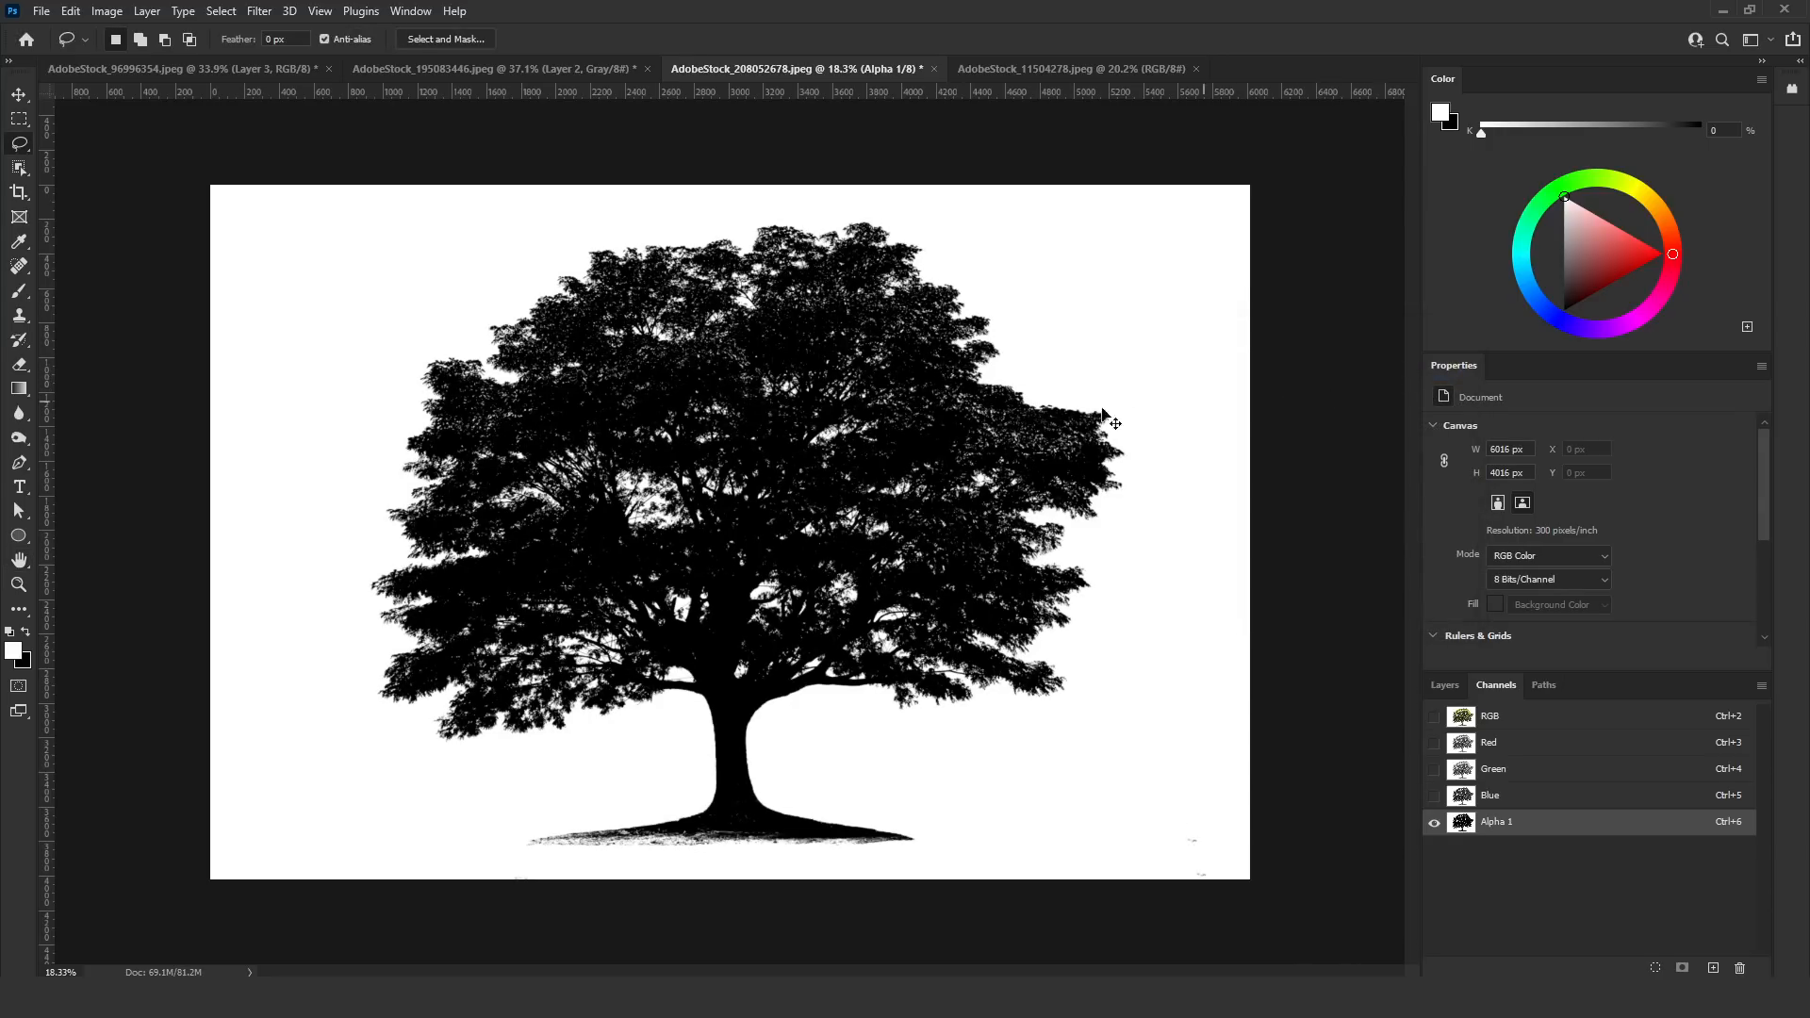
Sharpen the blurred Alpha 1 silhouette using Levels with input values 111, 1.00 and 196
{"action": "key", "text": "ctrl+l"}
{"action": "left_click_drag", "start_coordinate": [1208, 547], "coordinate": [1251, 546]}
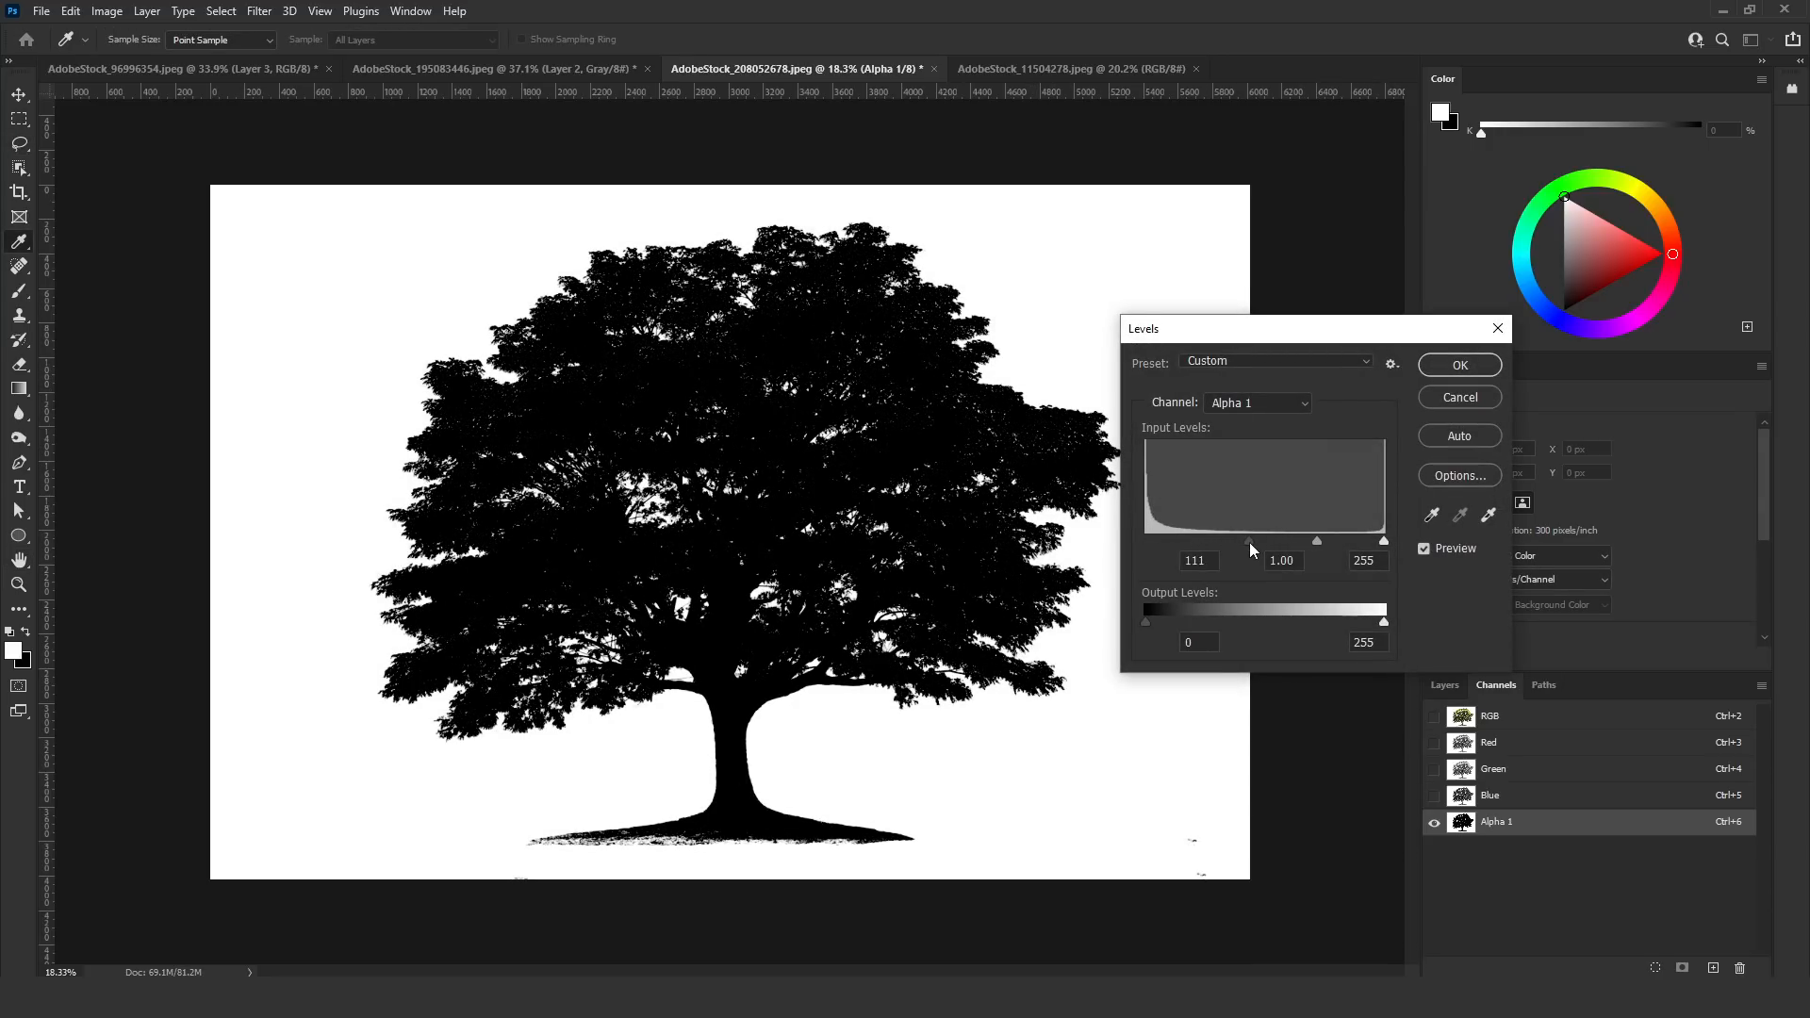
{"action": "left_click", "coordinate": [1363, 560]}
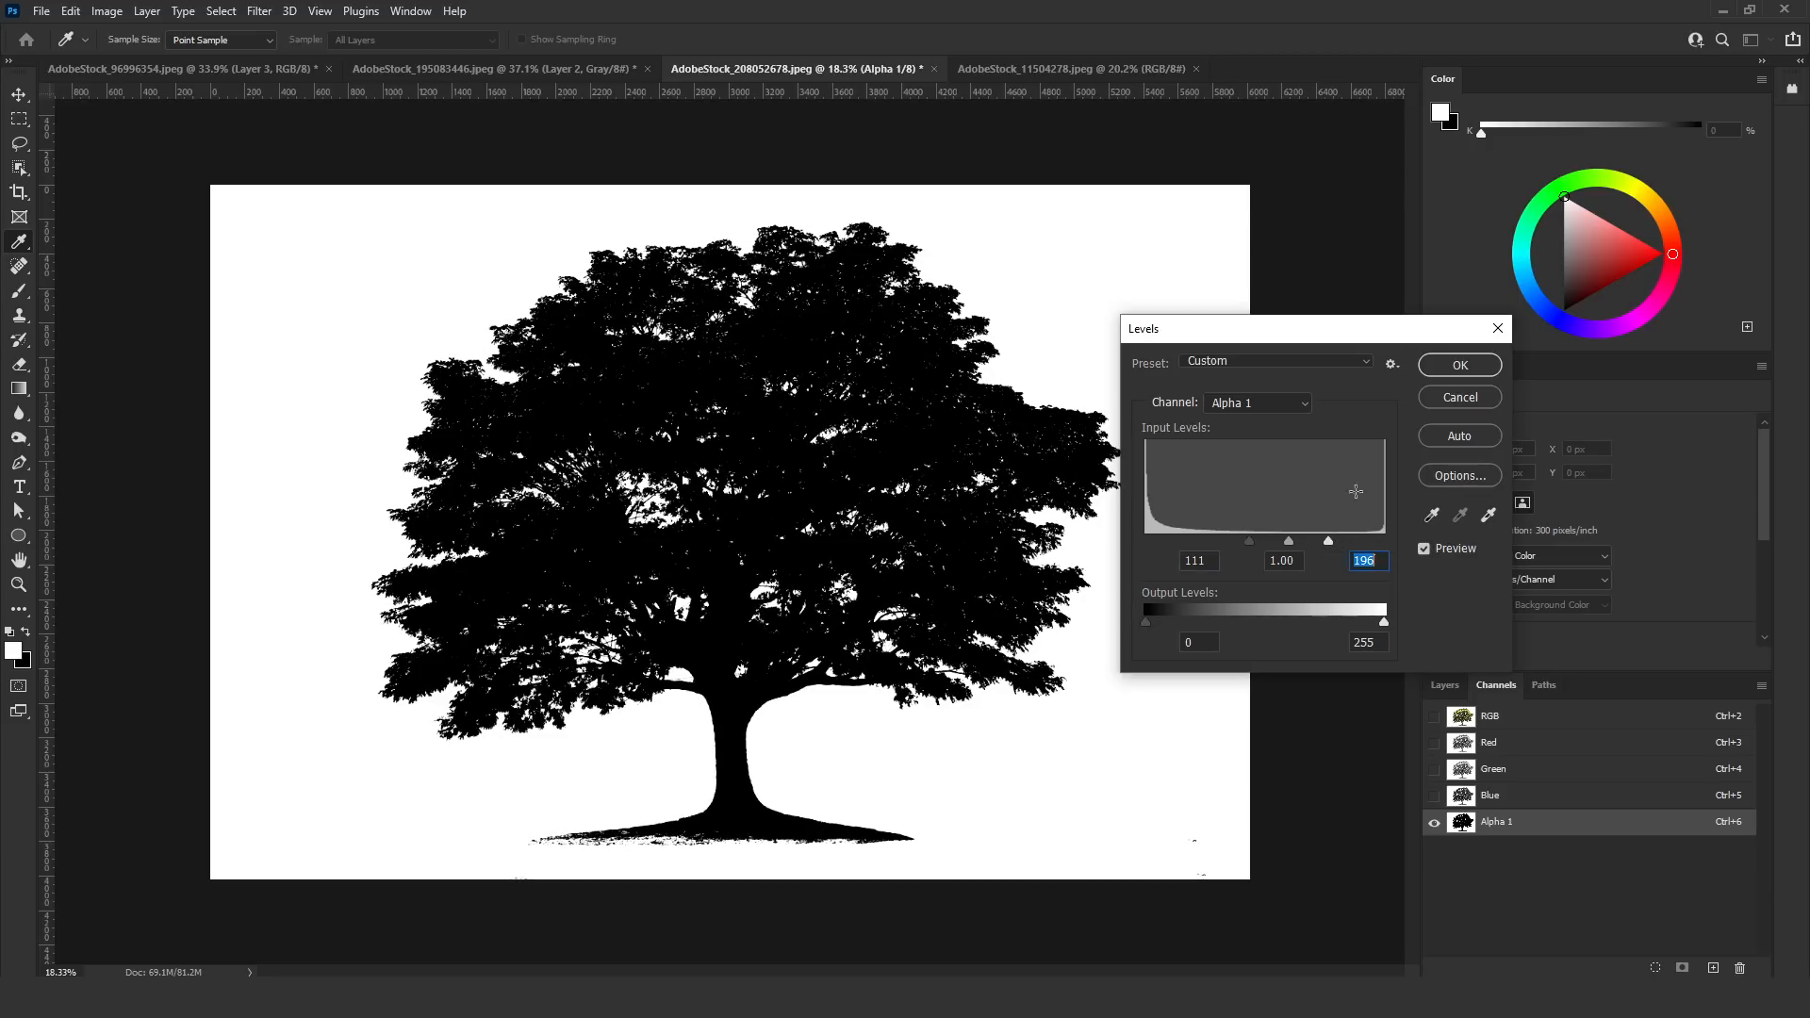
{"action": "left_click", "coordinate": [1460, 365]}
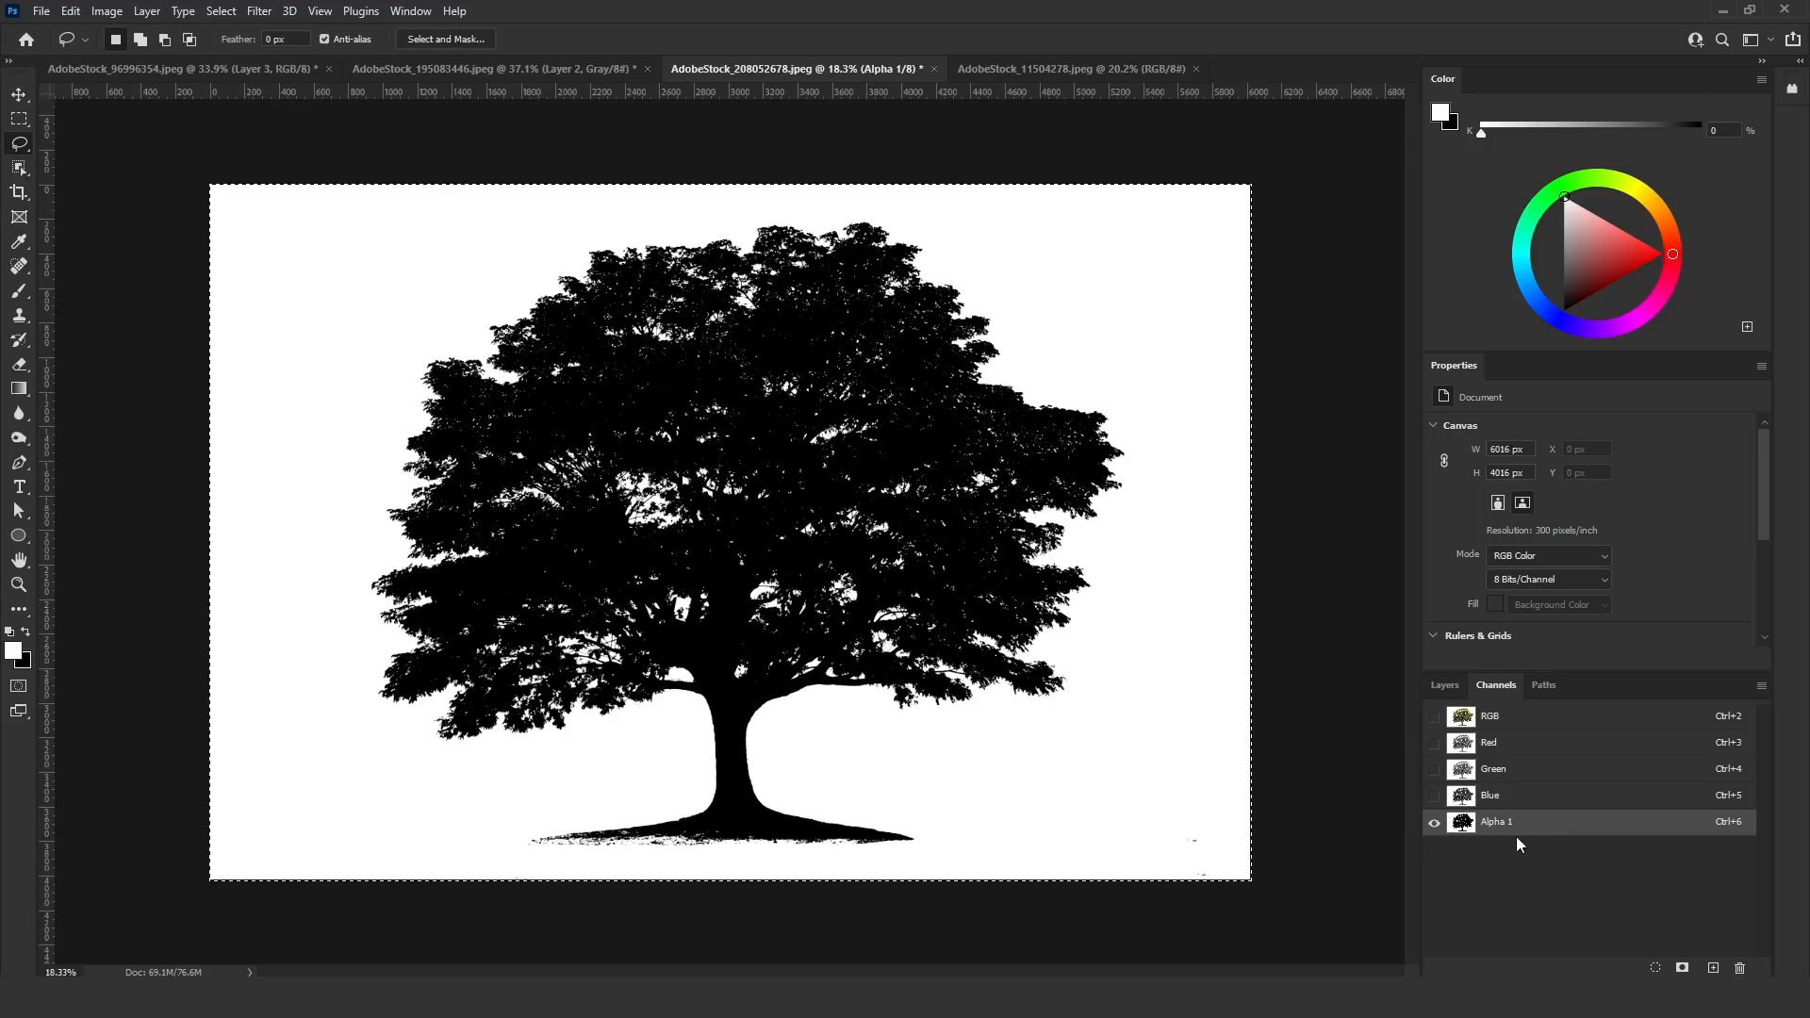
Place the Alpha 1 silhouette on a new layer in the RGB composite, deselect and hide the Background layer
{"action": "left_click", "coordinate": [1490, 717]}
{"action": "left_click", "coordinate": [1445, 684]}
{"action": "left_click", "coordinate": [1714, 968]}
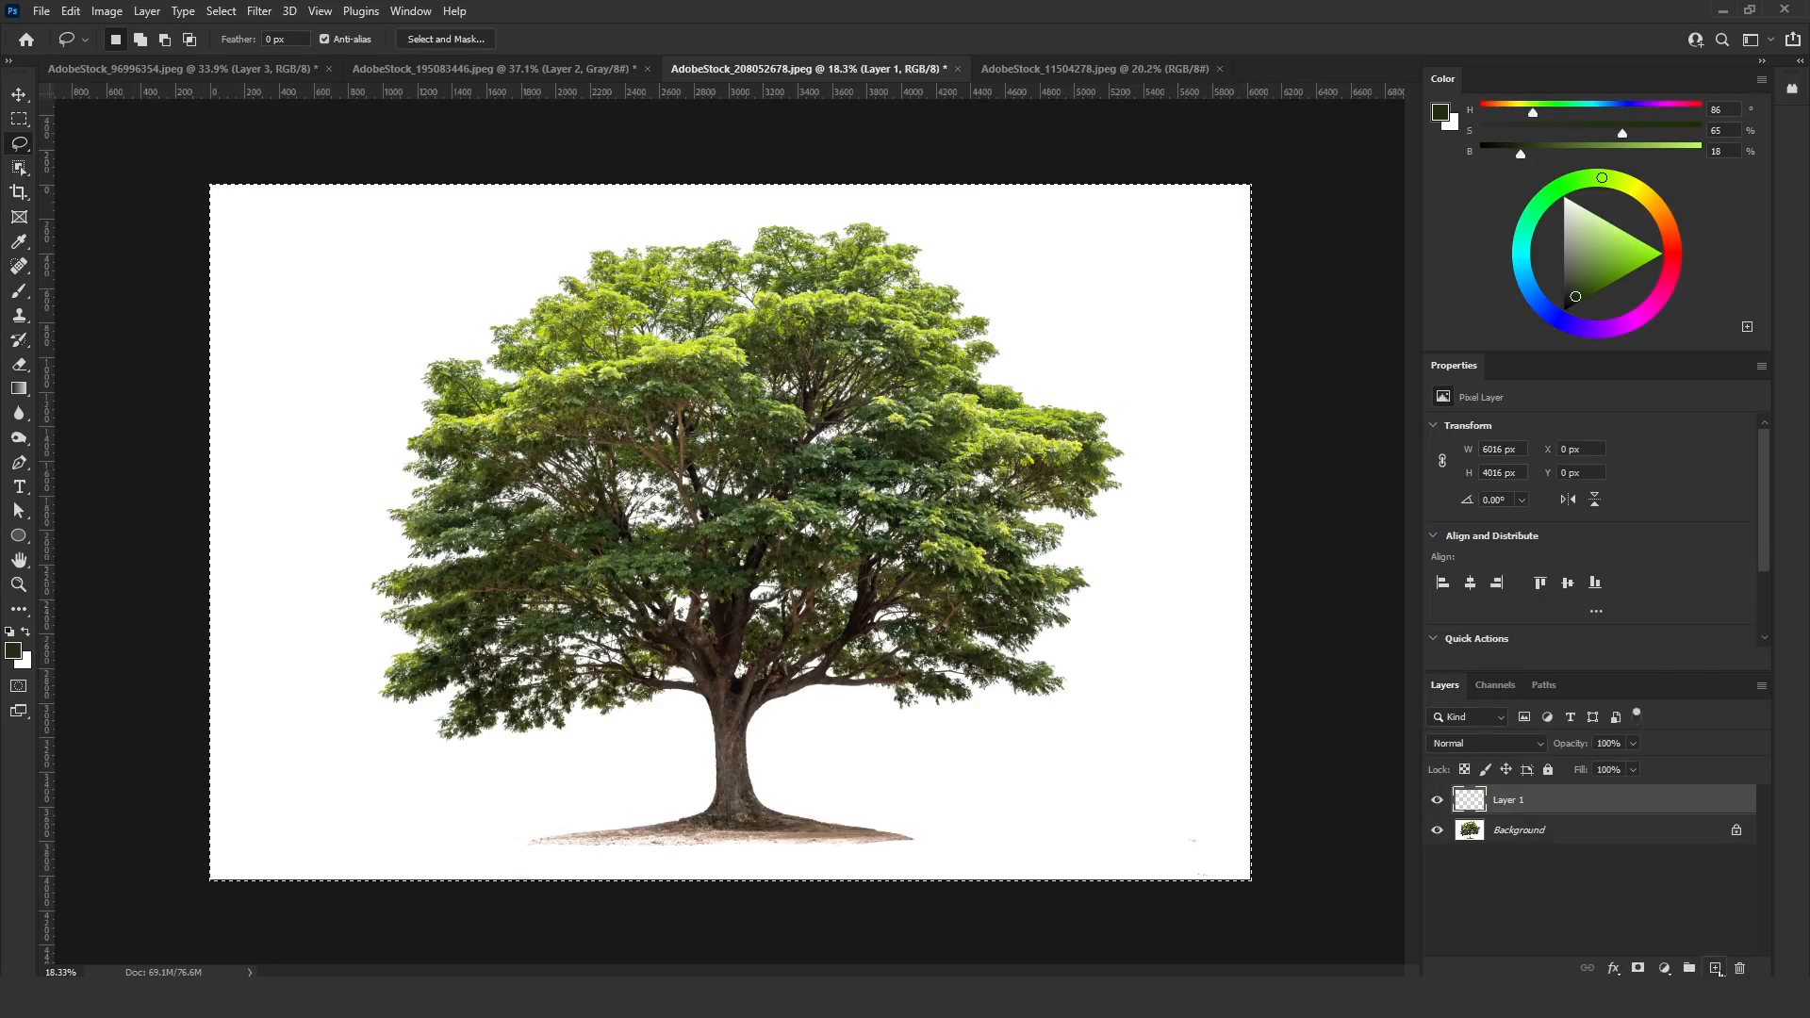
{"action": "key", "text": "alt+BackSpace"}
{"action": "key", "text": "ctrl+d"}
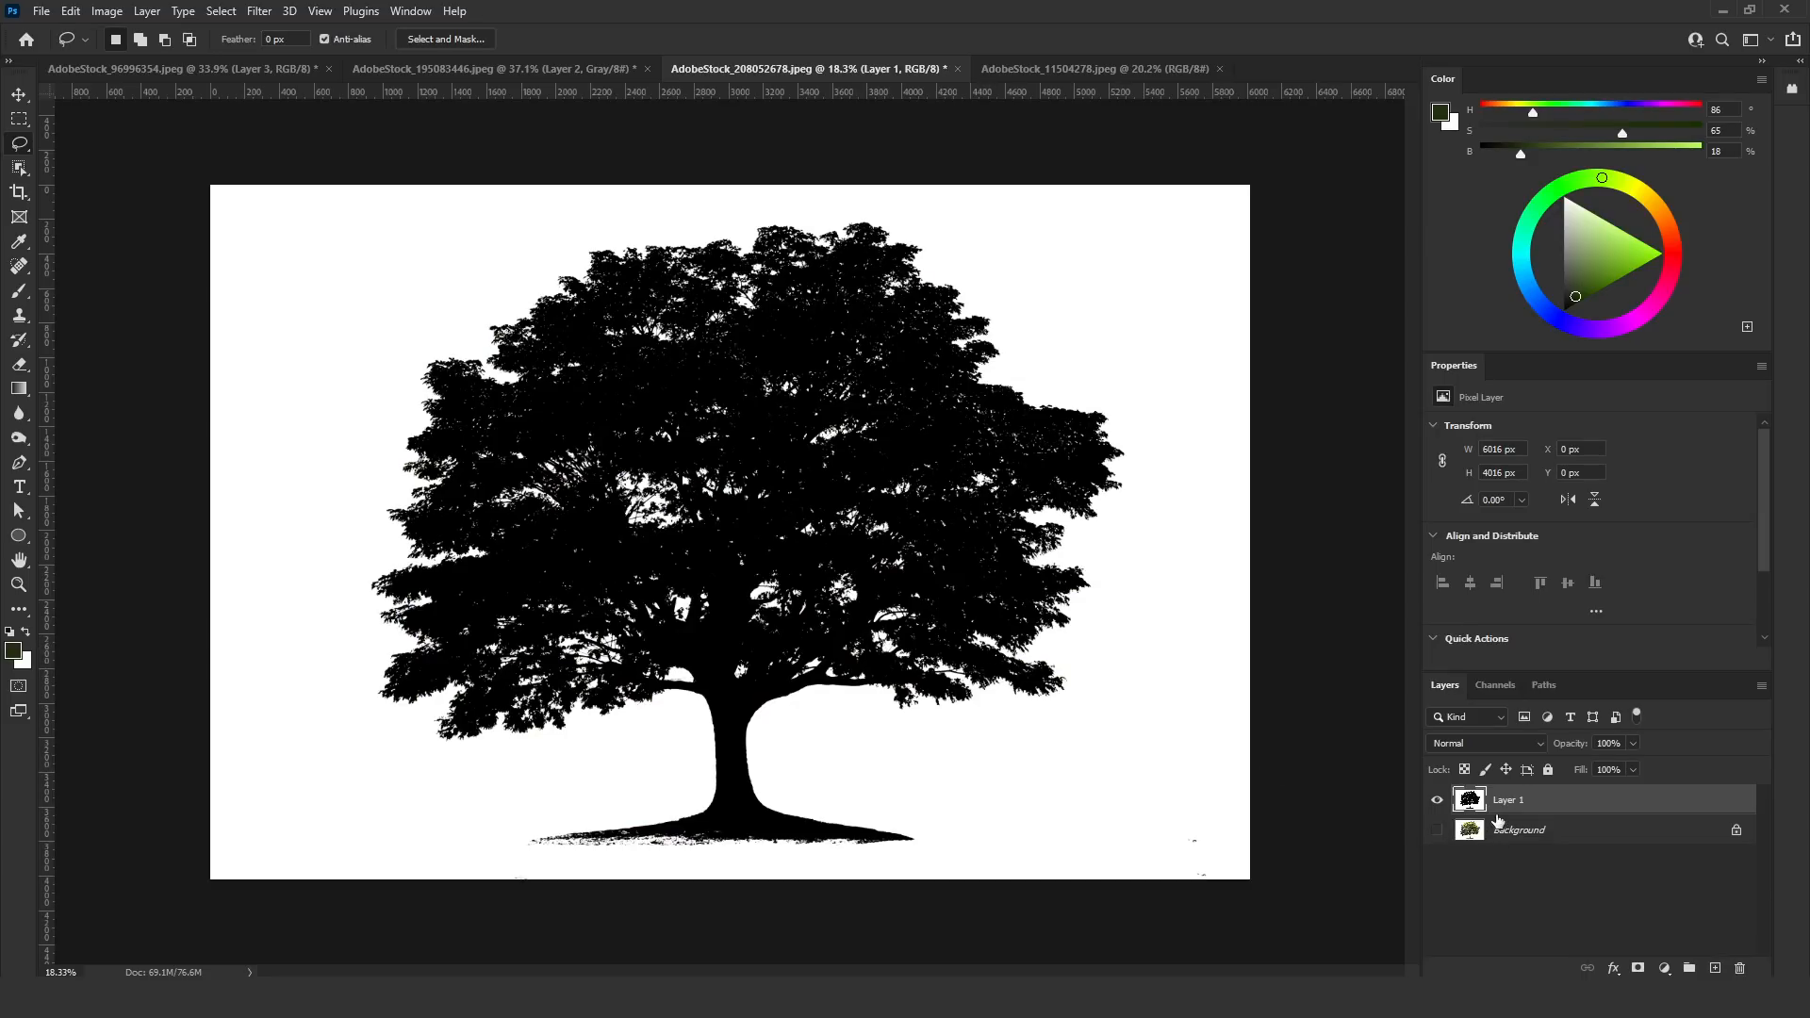
Lasso the inner foliage of the silhouette, isolate it on its own layer and place a black layer beneath it
{"action": "scroll", "coordinate": [693, 692], "scroll_direction": "up", "scroll_amount": 3}
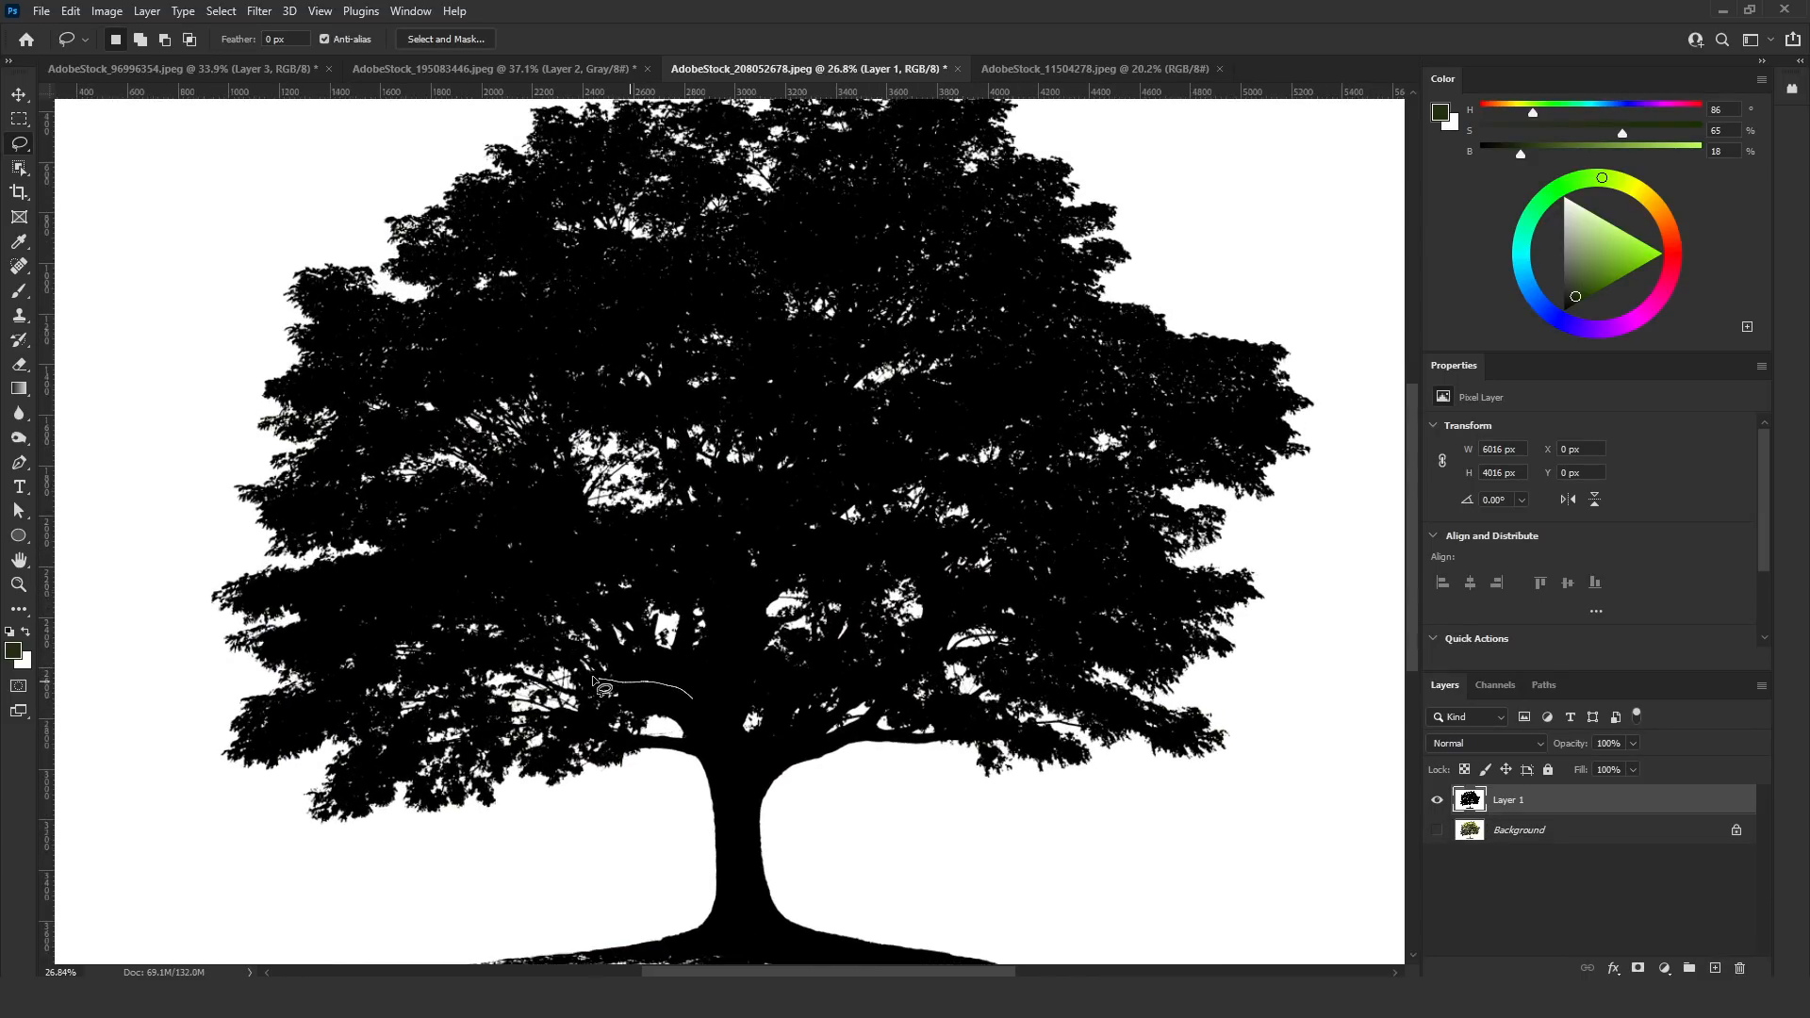
{"action": "left_click_drag", "start_coordinate": [545, 653], "coordinate": [449, 649]}
{"action": "mouse_move", "coordinate": [452, 300]}
{"action": "left_mouse_down"}
{"action": "mouse_move", "coordinate": [707, 124]}
{"action": "mouse_move", "coordinate": [933, 150]}
{"action": "mouse_move", "coordinate": [1196, 391]}
{"action": "mouse_move", "coordinate": [1087, 655]}
{"action": "mouse_move", "coordinate": [697, 699]}
{"action": "left_mouse_up"}
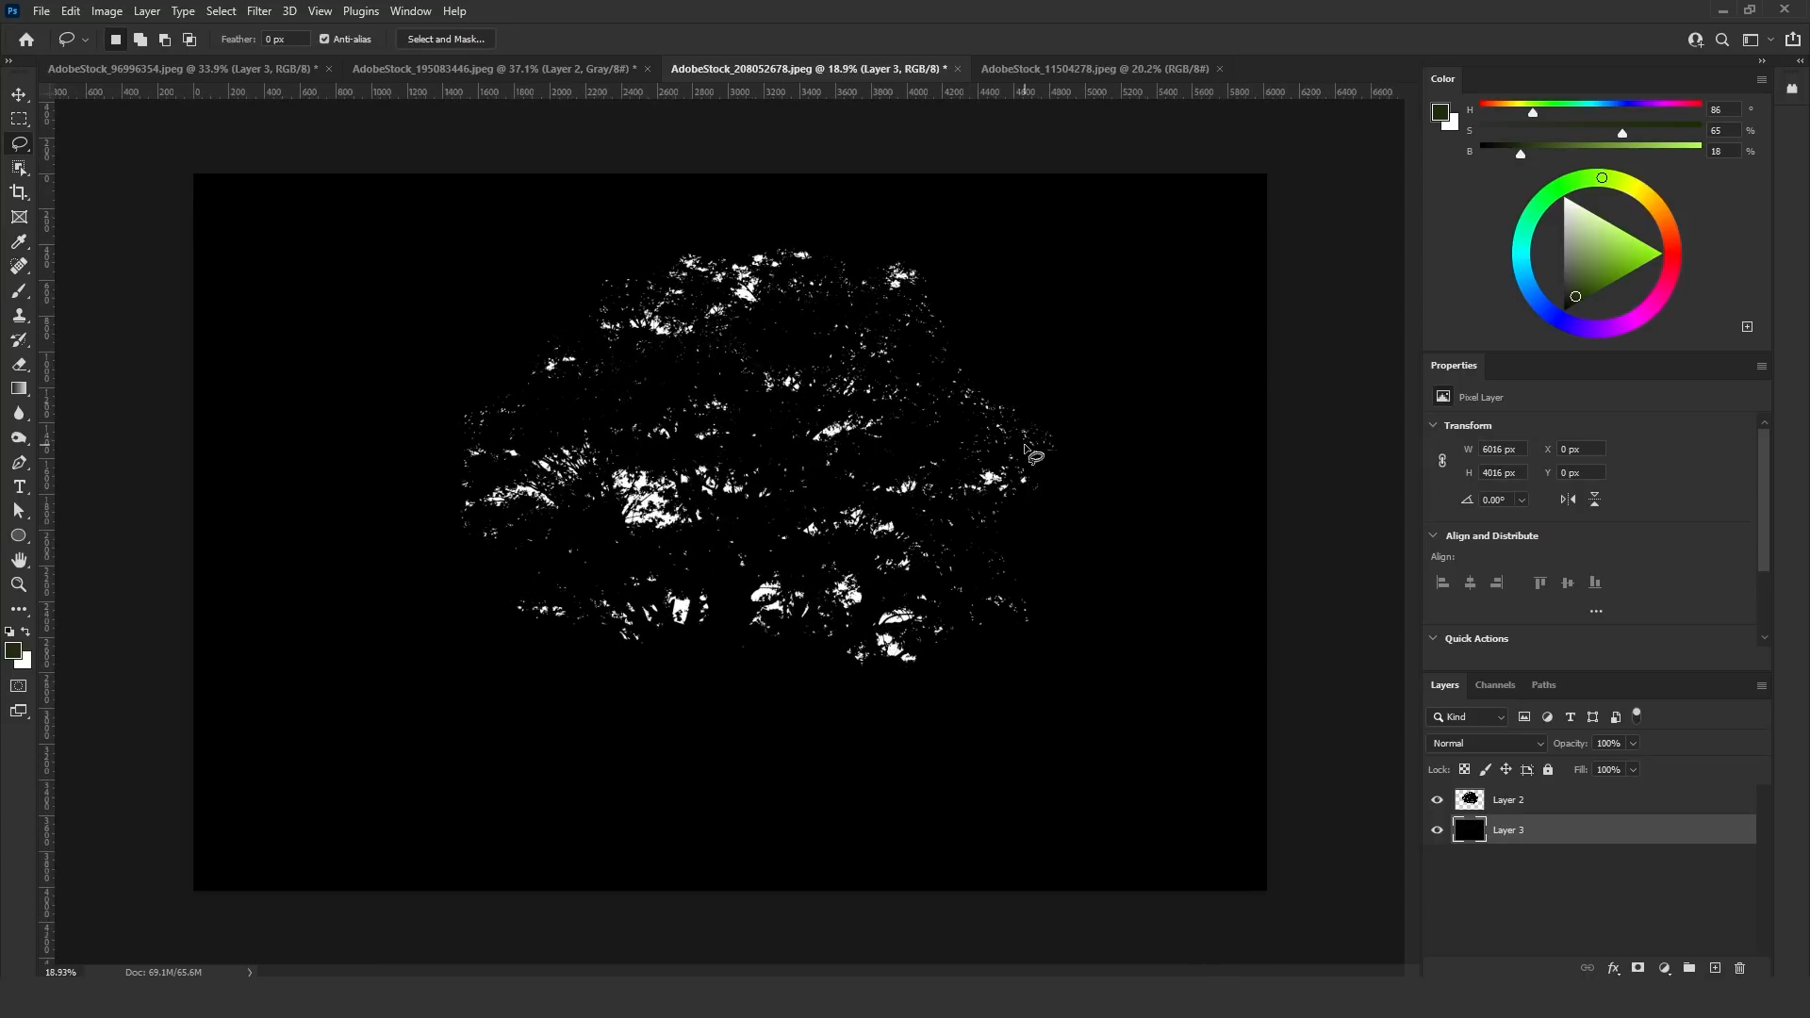
Erase stray spots along the outer edges of the foliage on Layer 2 using a 362 px eraser with 48% hardness
{"action": "key", "text": "e"}
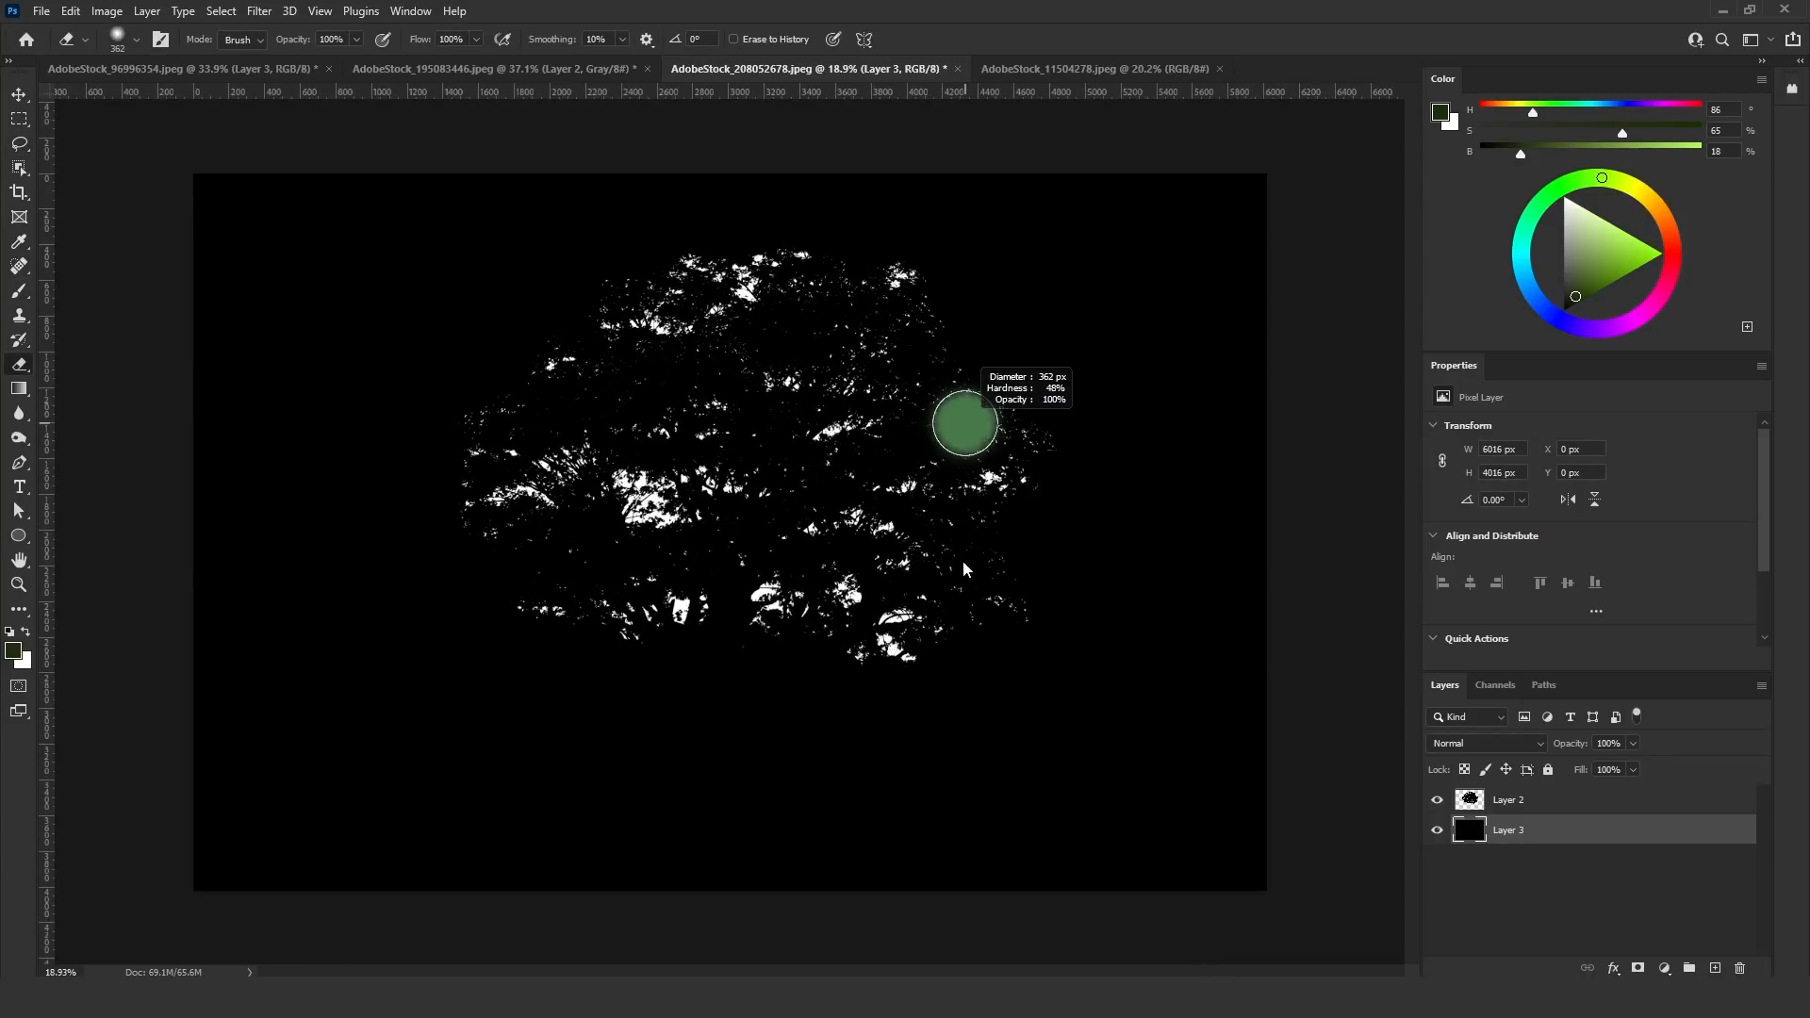
{"action": "mouse_move", "coordinate": [1037, 405]}
{"action": "left_mouse_down"}
{"action": "mouse_move", "coordinate": [994, 414]}
{"action": "mouse_move", "coordinate": [1038, 405]}
{"action": "mouse_move", "coordinate": [974, 383]}
{"action": "mouse_move", "coordinate": [953, 327]}
{"action": "left_mouse_up"}
{"action": "key", "text": "ctrl+z"}
{"action": "left_click", "coordinate": [1514, 801]}
{"action": "mouse_move", "coordinate": [438, 393]}
{"action": "left_mouse_down"}
{"action": "mouse_move", "coordinate": [467, 451]}
{"action": "mouse_move", "coordinate": [522, 408]}
{"action": "mouse_move", "coordinate": [543, 334]}
{"action": "mouse_move", "coordinate": [552, 380]}
{"action": "mouse_move", "coordinate": [569, 279]}
{"action": "left_mouse_up"}
{"action": "mouse_move", "coordinate": [452, 553]}
{"action": "left_mouse_down"}
{"action": "mouse_move", "coordinate": [515, 576]}
{"action": "mouse_move", "coordinate": [430, 533]}
{"action": "mouse_move", "coordinate": [464, 450]}
{"action": "mouse_move", "coordinate": [510, 441]}
{"action": "mouse_move", "coordinate": [513, 400]}
{"action": "left_mouse_up"}
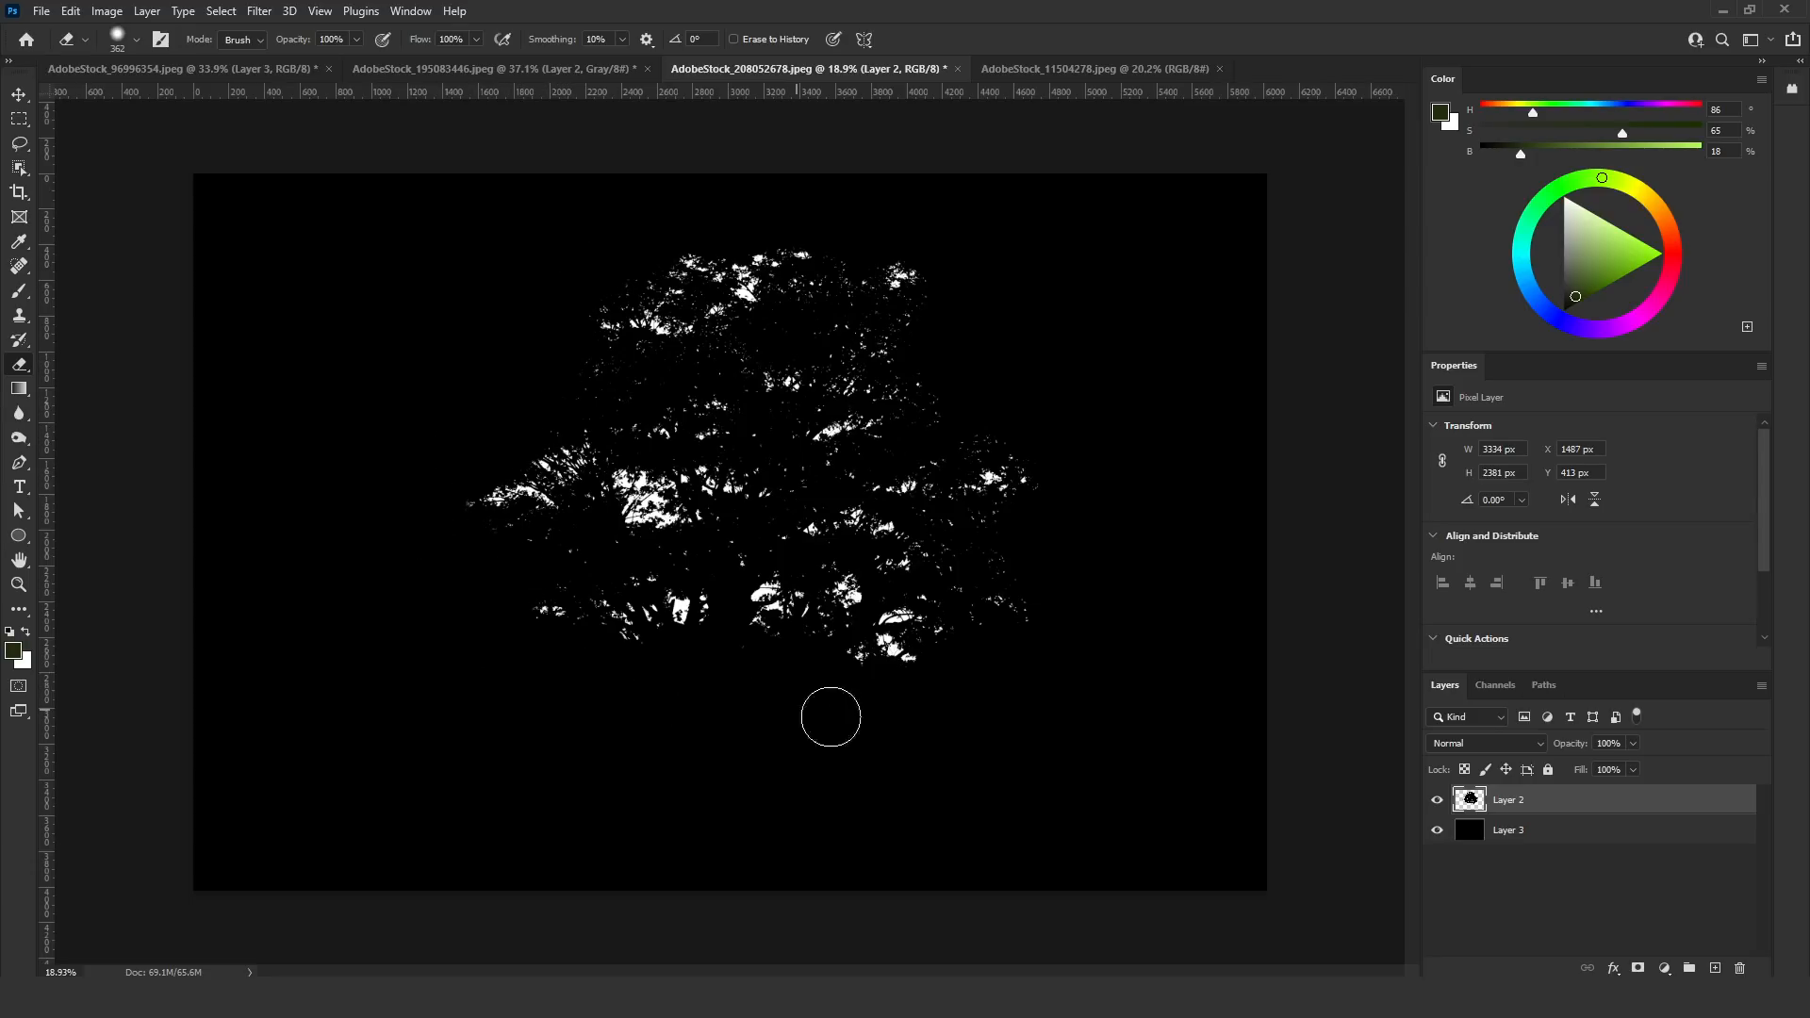
{"action": "mouse_move", "coordinate": [829, 719]}
{"action": "left_mouse_down"}
{"action": "mouse_move", "coordinate": [1009, 657]}
{"action": "mouse_move", "coordinate": [1008, 530]}
{"action": "mouse_move", "coordinate": [1043, 512]}
{"action": "mouse_move", "coordinate": [1053, 475]}
{"action": "left_mouse_up"}
{"action": "left_click_drag", "start_coordinate": [524, 499], "coordinate": [444, 521]}
Crop the canvas on all four sides to fit the cleaned-up white spot pattern
{"action": "left_click", "coordinate": [21, 195]}
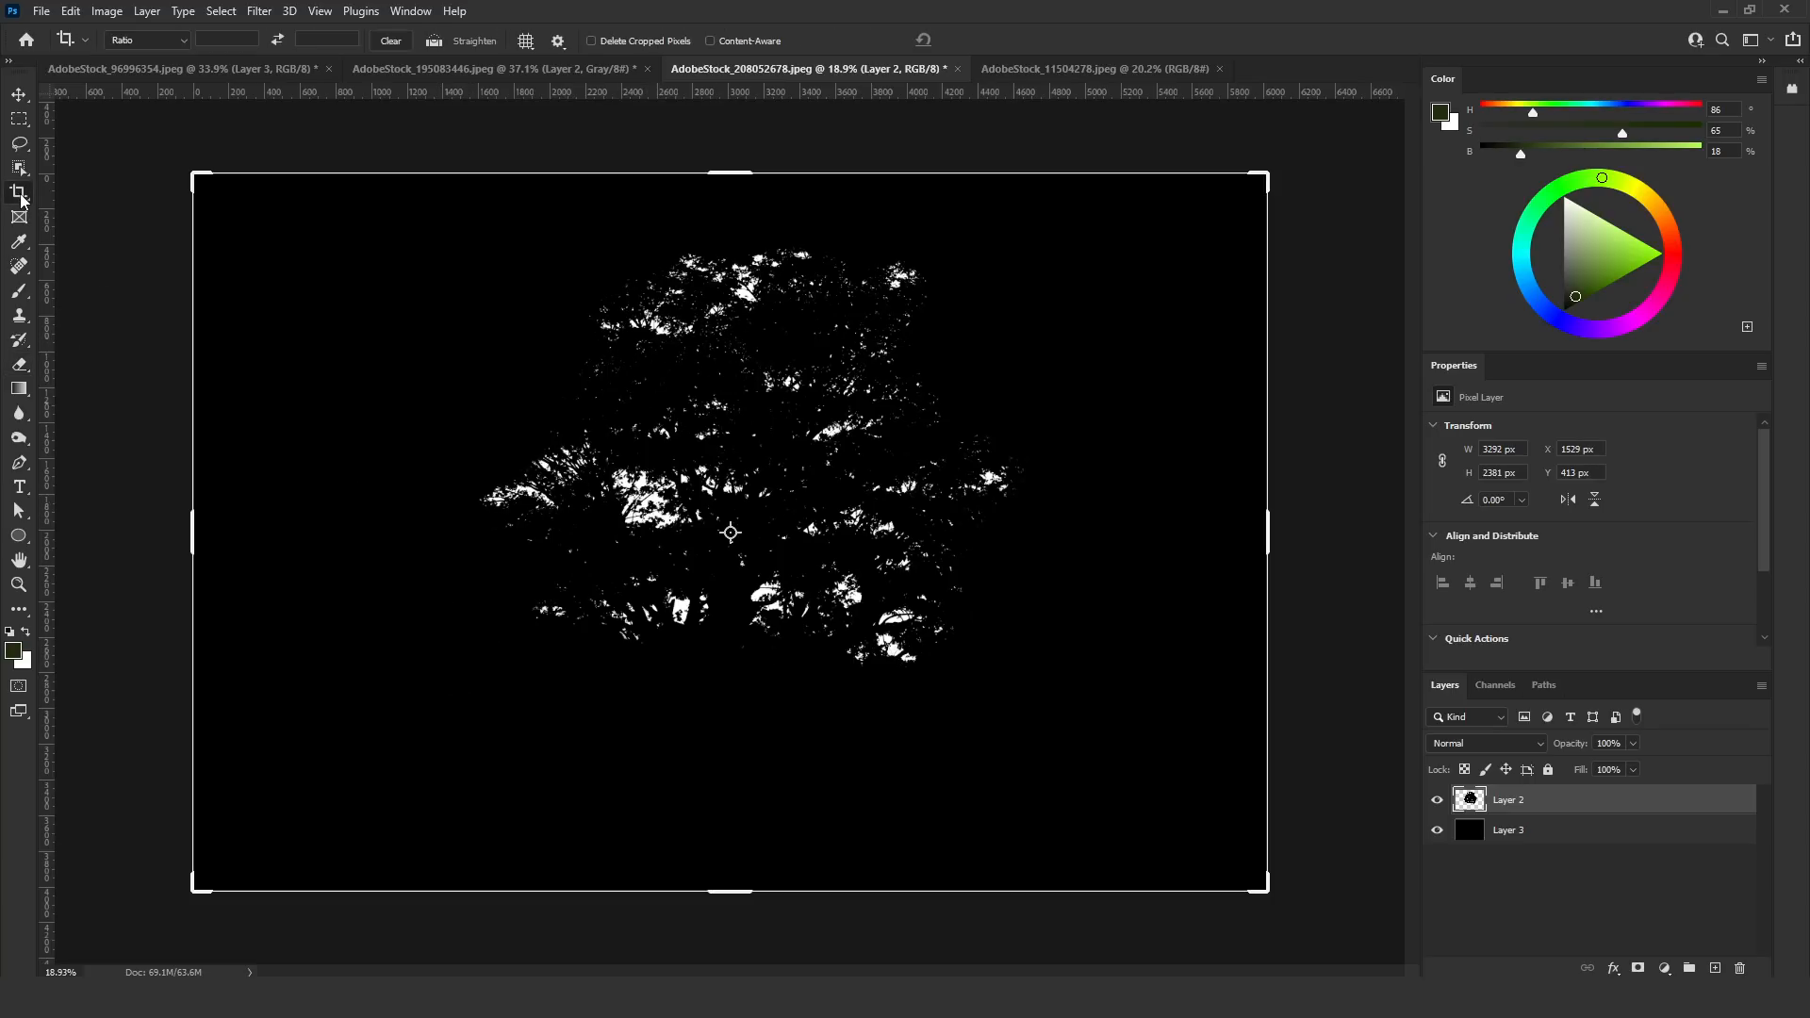
{"action": "left_click_drag", "start_coordinate": [731, 891], "coordinate": [775, 783]}
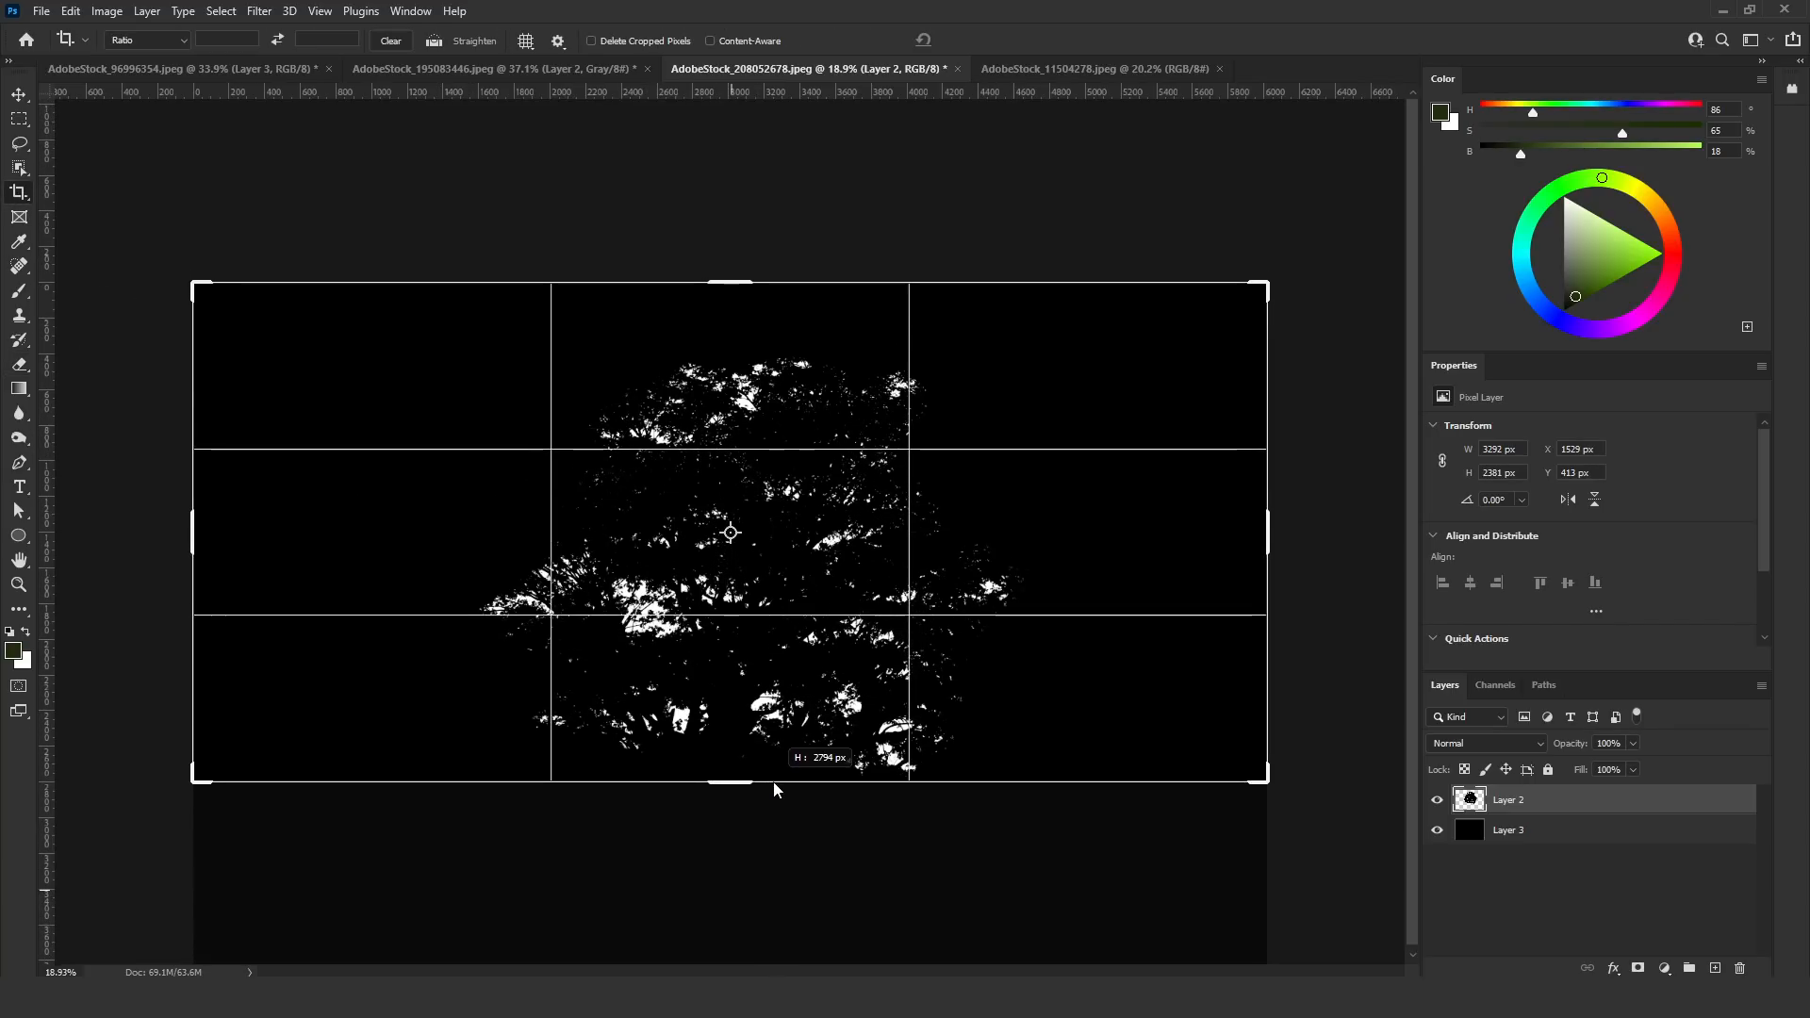
{"action": "left_click_drag", "start_coordinate": [188, 539], "coordinate": [333, 538]}
{"action": "left_click_drag", "start_coordinate": [1131, 532], "coordinate": [1037, 532]}
{"action": "left_click_drag", "start_coordinate": [732, 280], "coordinate": [739, 361]}
{"action": "key", "text": "Return"}
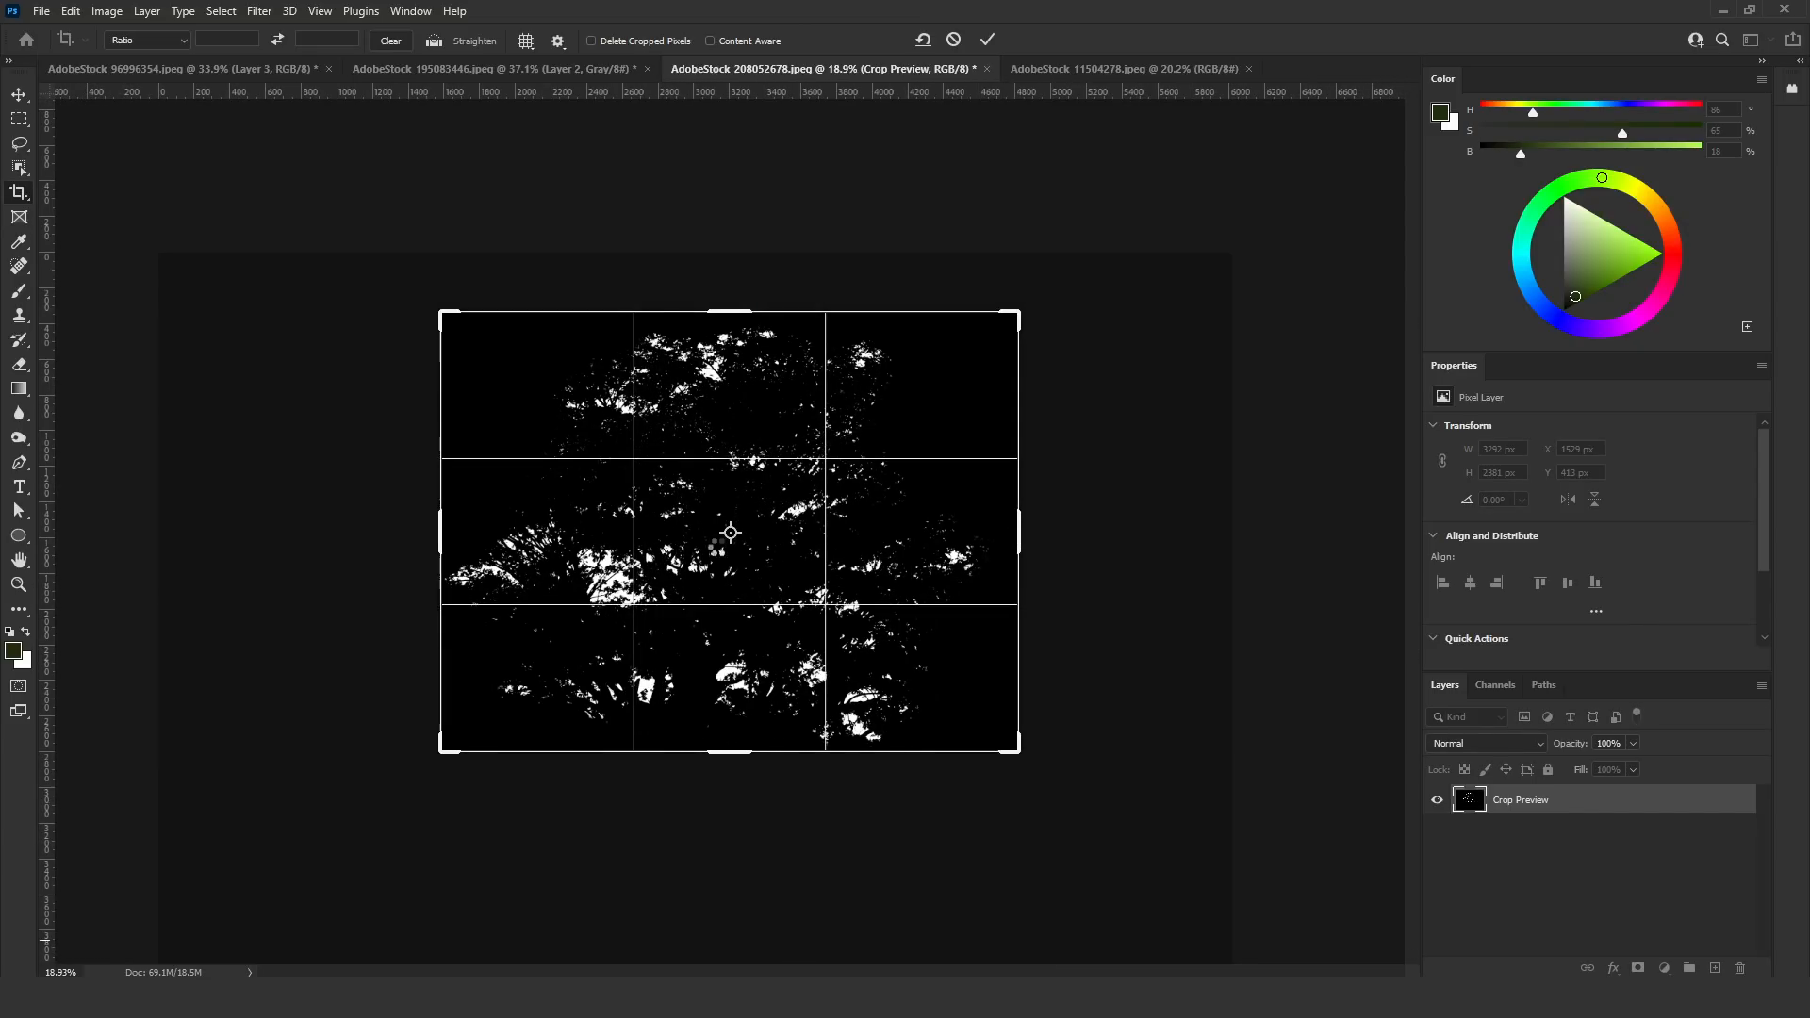
Activate the Brush tool, merge the spot layer with the black layer and invert the result to black spots on white
{"action": "left_click", "coordinate": [20, 292]}
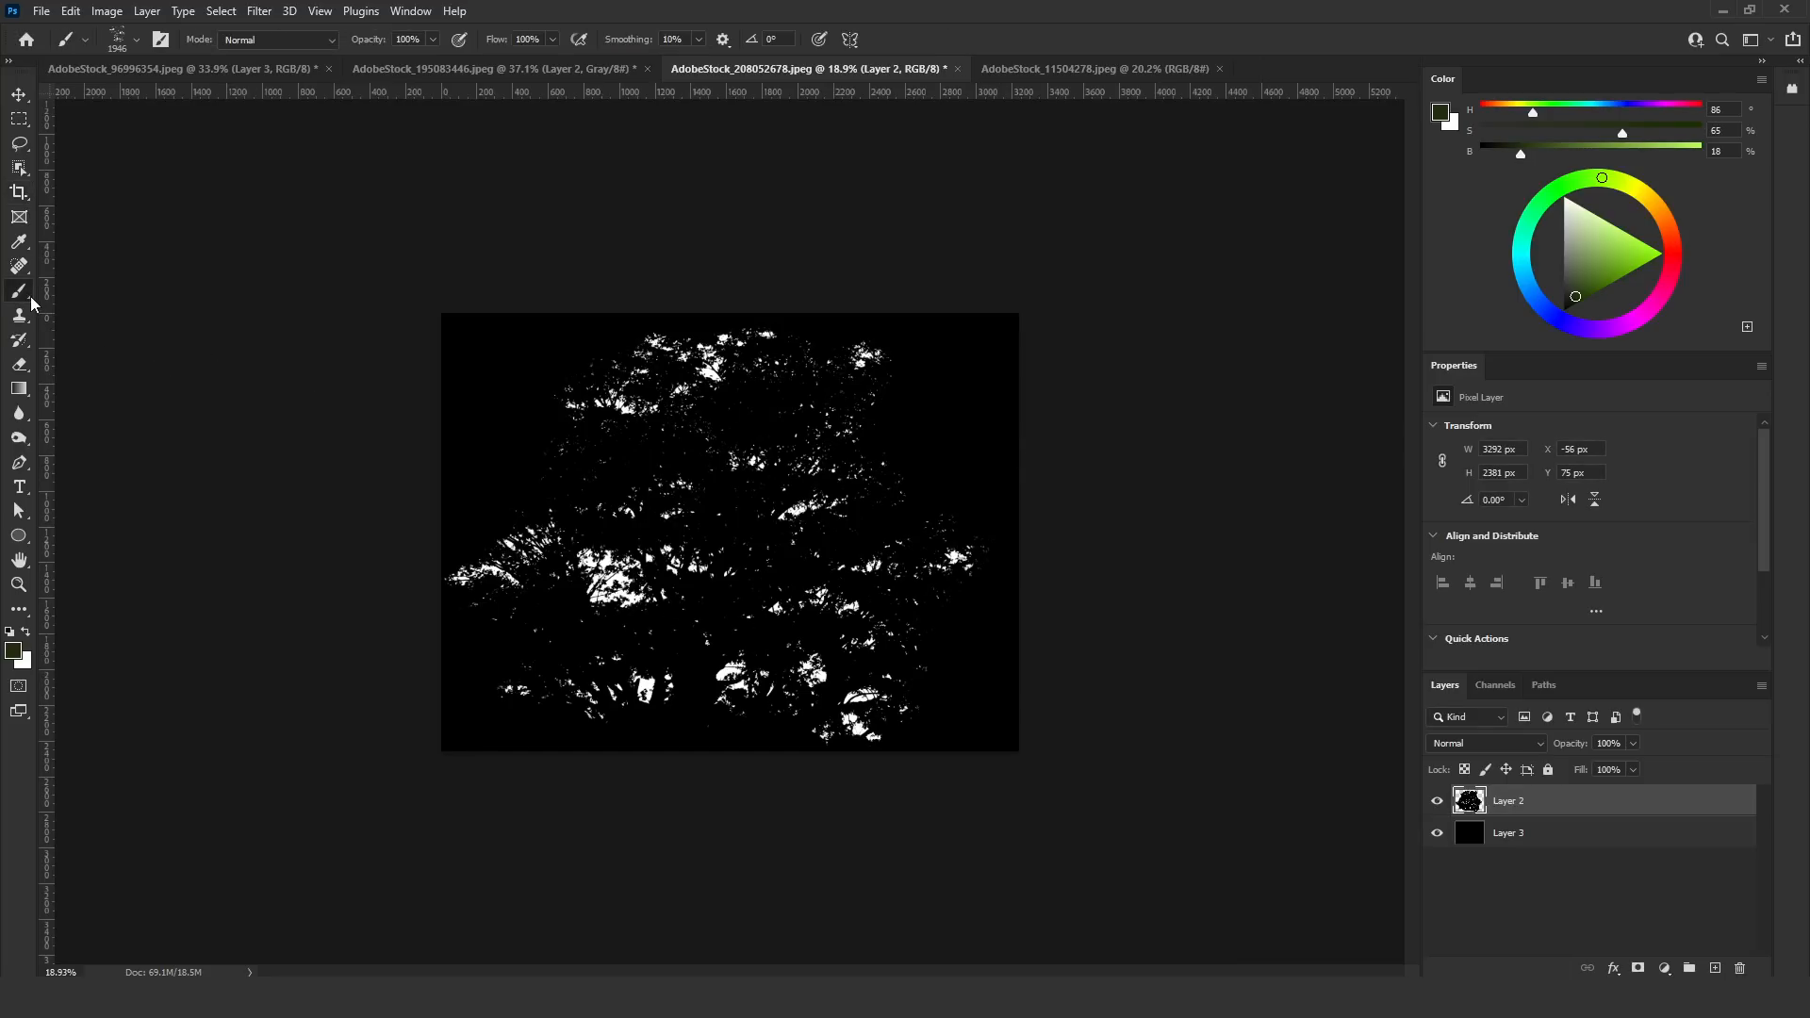
{"action": "scroll", "coordinate": [677, 558], "scroll_direction": "up", "scroll_amount": 2}
{"action": "scroll", "coordinate": [726, 533], "scroll_direction": "up", "scroll_amount": 1}
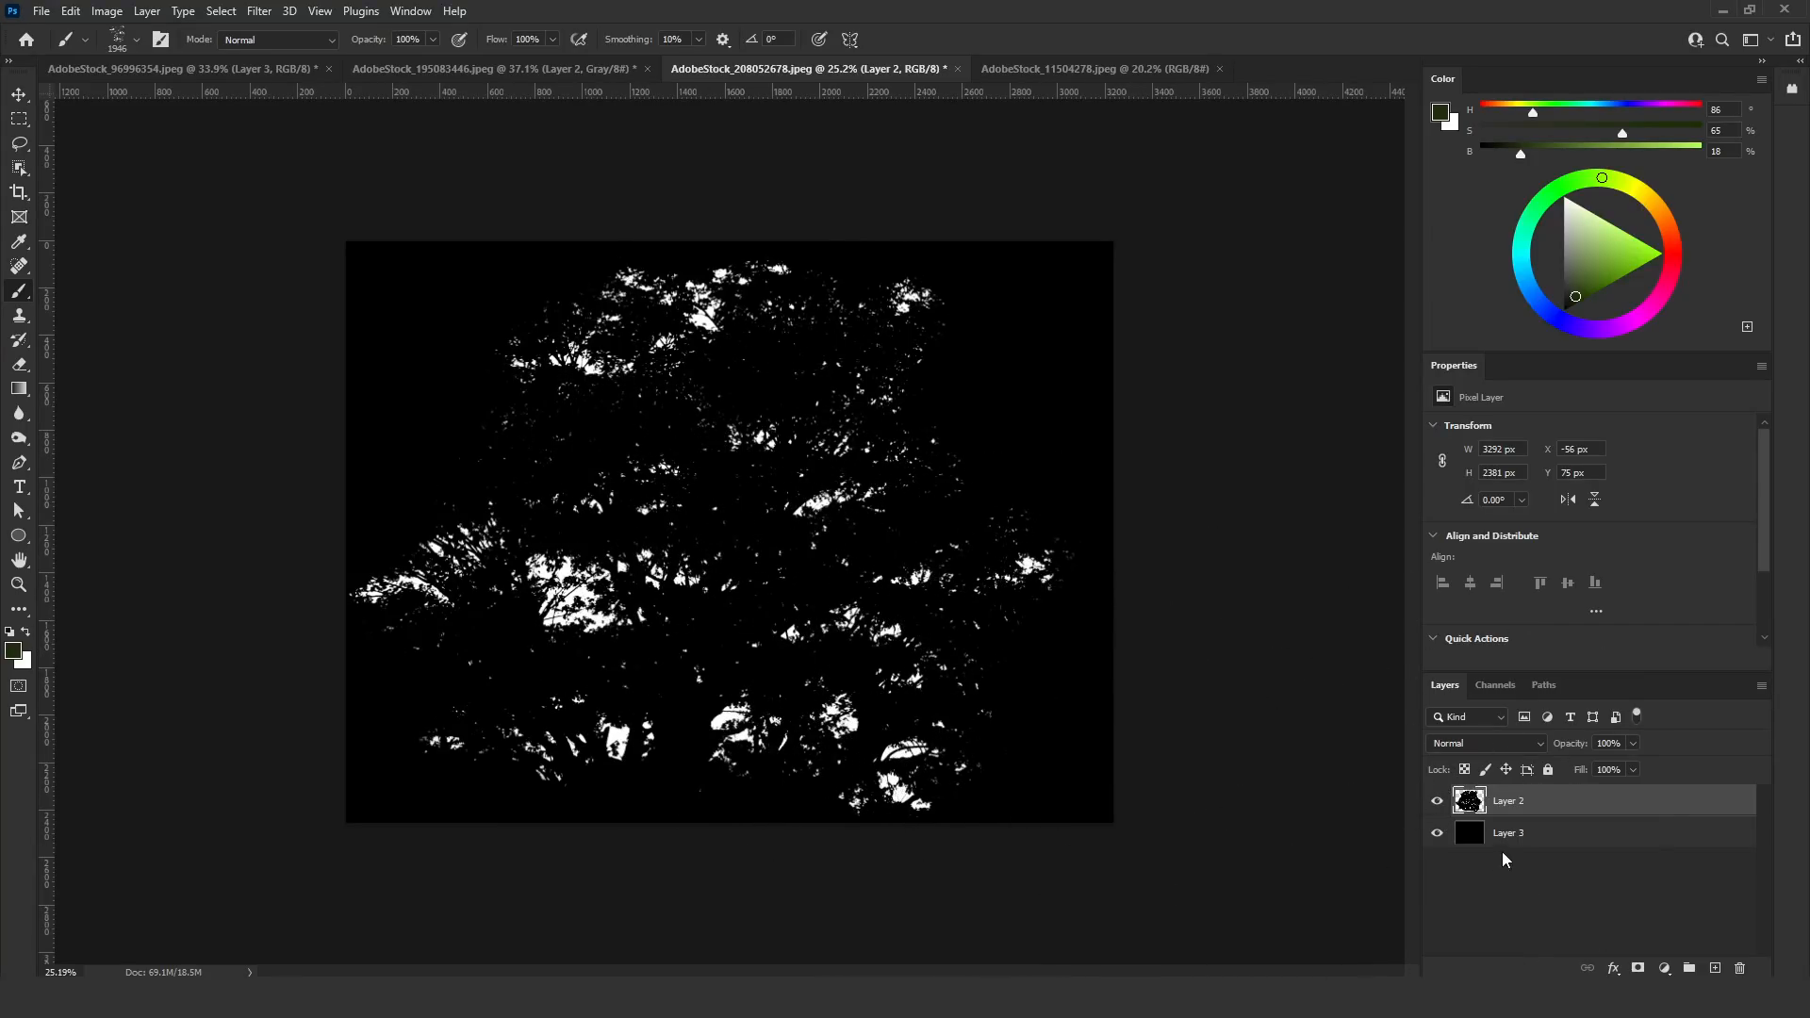
{"action": "left_click_drag", "start_coordinate": [1499, 803], "coordinate": [960, 726]}
{"action": "left_click", "coordinate": [1550, 830], "text": "shift"}
{"action": "key", "text": "ctrl+e"}
{"action": "key", "text": "ctrl+i"}
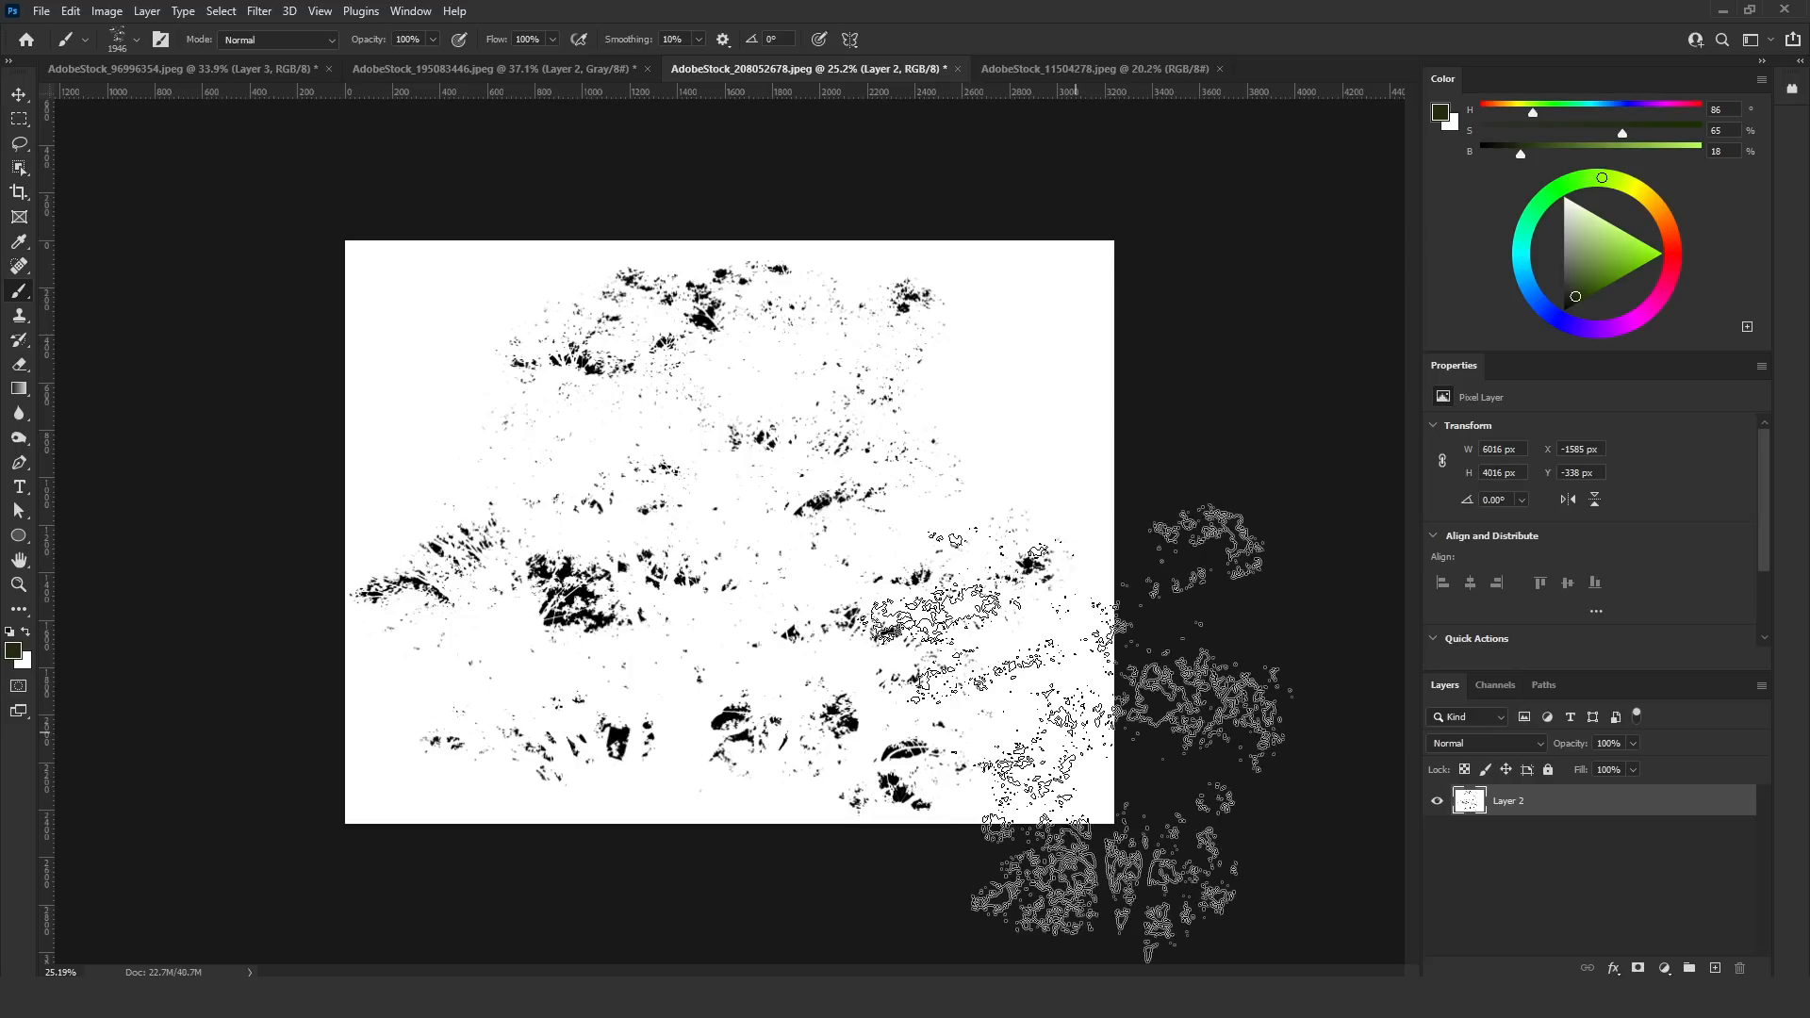
Define the black spot pattern as a new brush preset and switch to the AdobeStock_11504278.jpeg document
{"action": "left_click", "coordinate": [71, 11]}
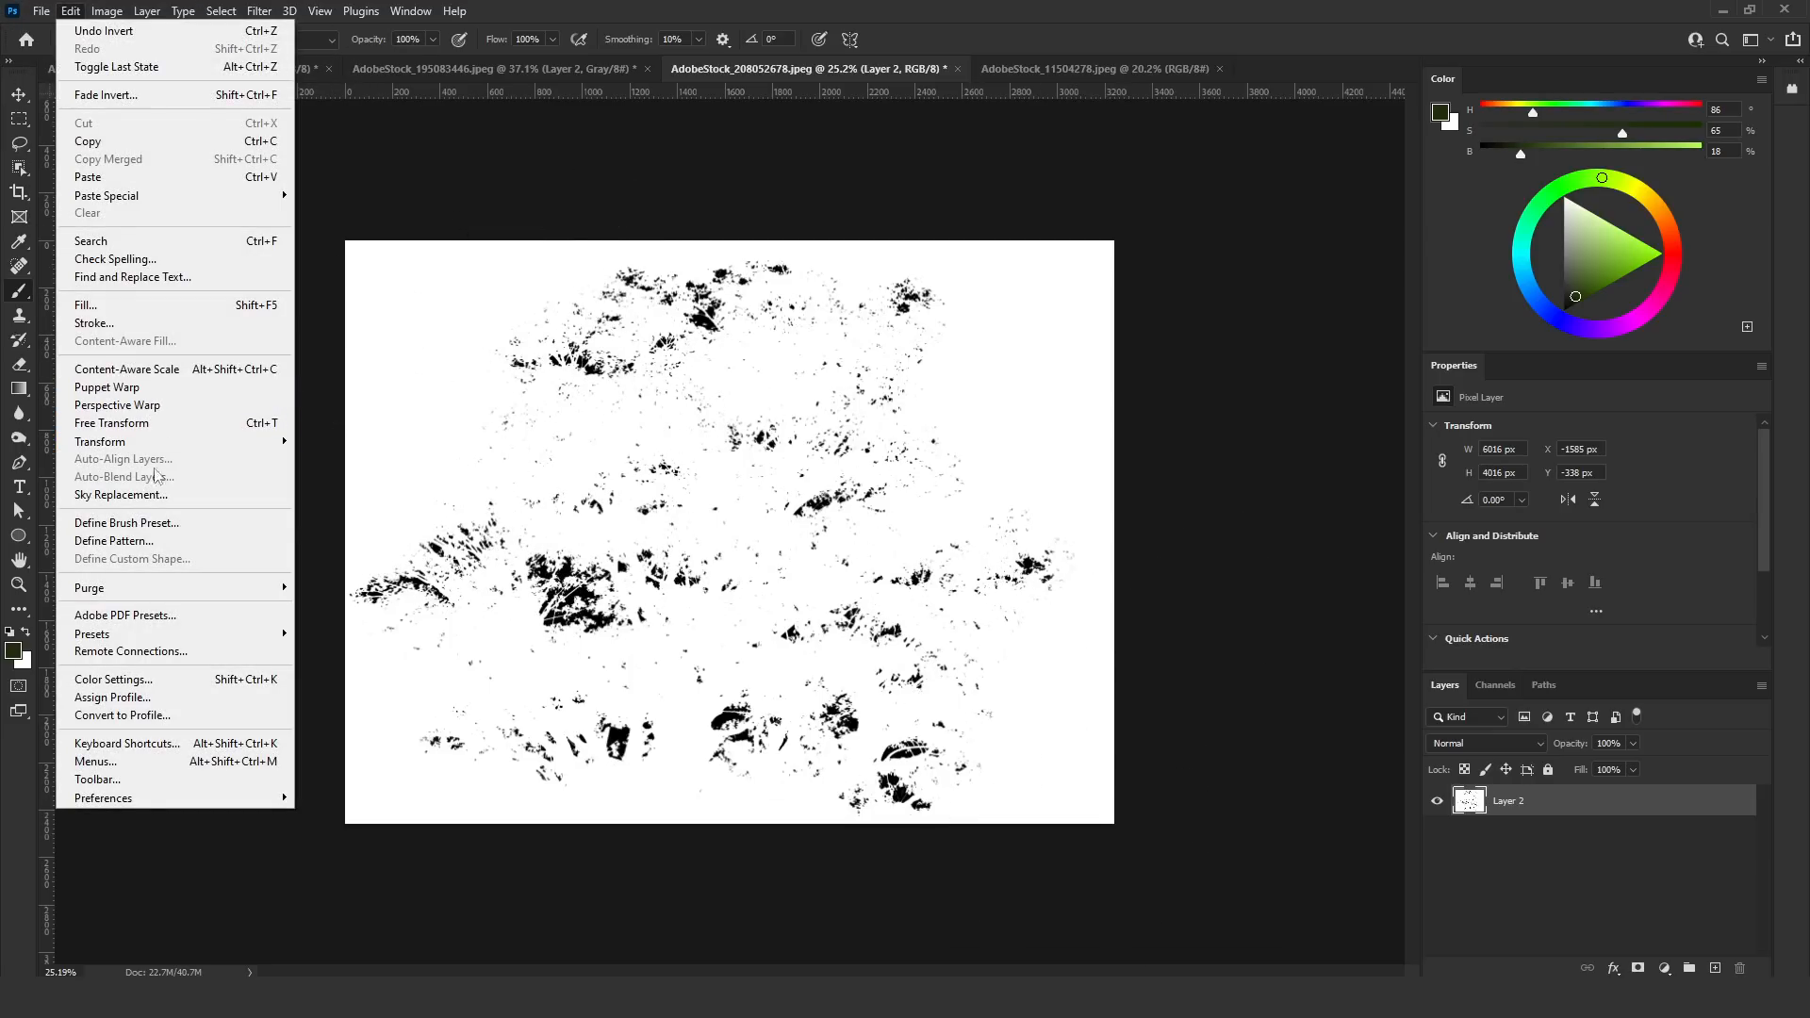
{"action": "left_click", "coordinate": [161, 527]}
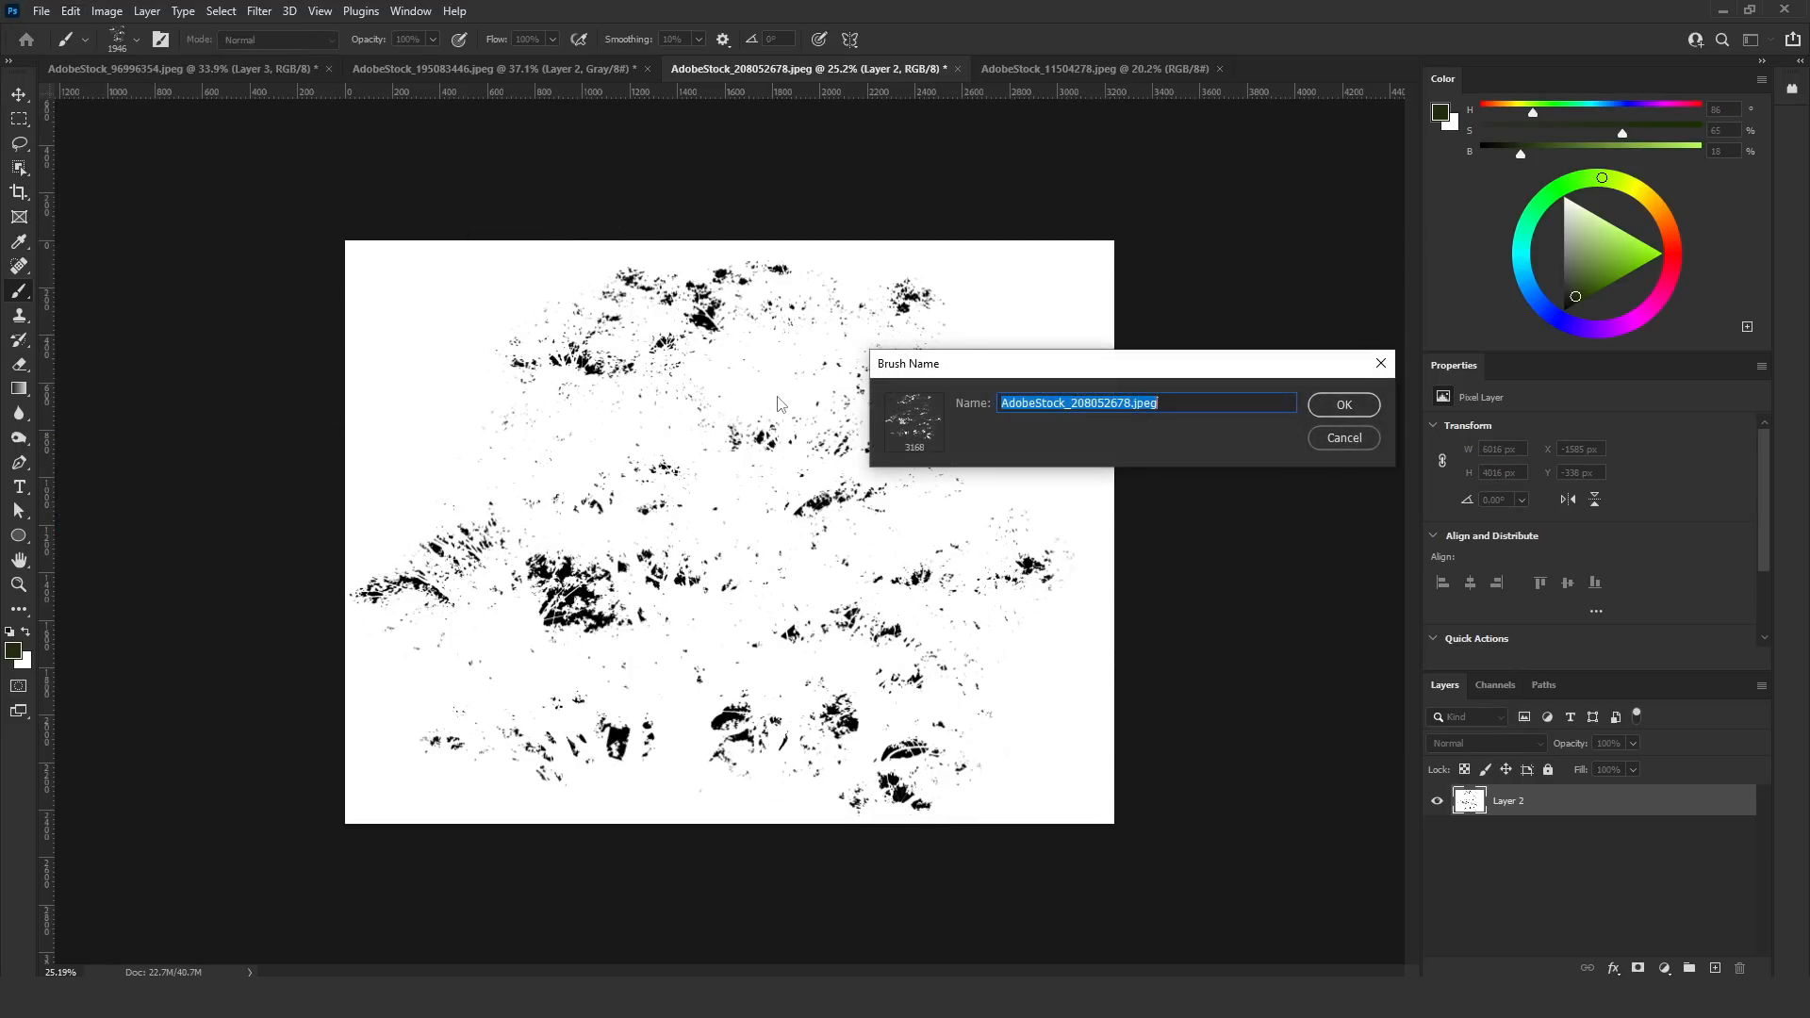
{"action": "key", "text": "Return"}
{"action": "key", "text": "ctrl+Tab"}
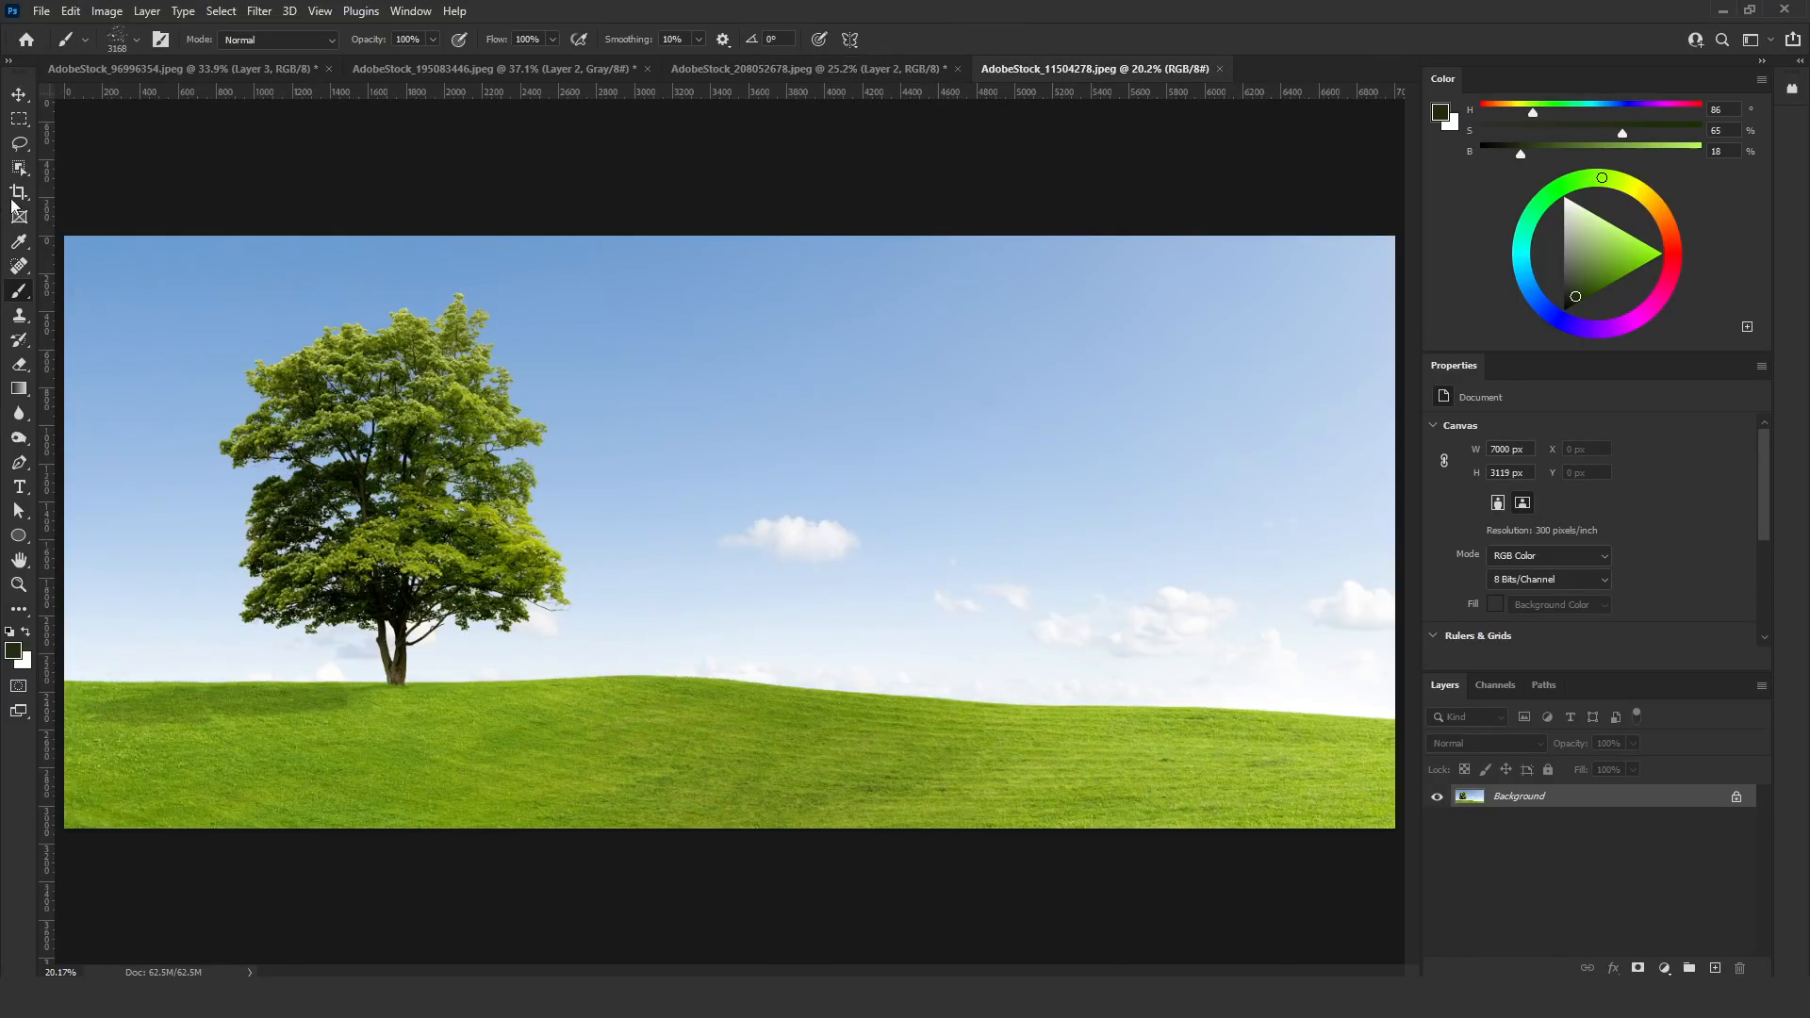
Crop the photo at both sides to a width of 2270 px around the tree and activate the Lasso tool
{"action": "left_click", "coordinate": [18, 192]}
{"action": "left_click_drag", "start_coordinate": [1401, 527], "coordinate": [1006, 518]}
{"action": "left_click_drag", "start_coordinate": [476, 541], "coordinate": [513, 525]}
{"action": "key", "text": "Return"}
{"action": "scroll", "coordinate": [730, 536], "scroll_direction": "up", "scroll_amount": 4}
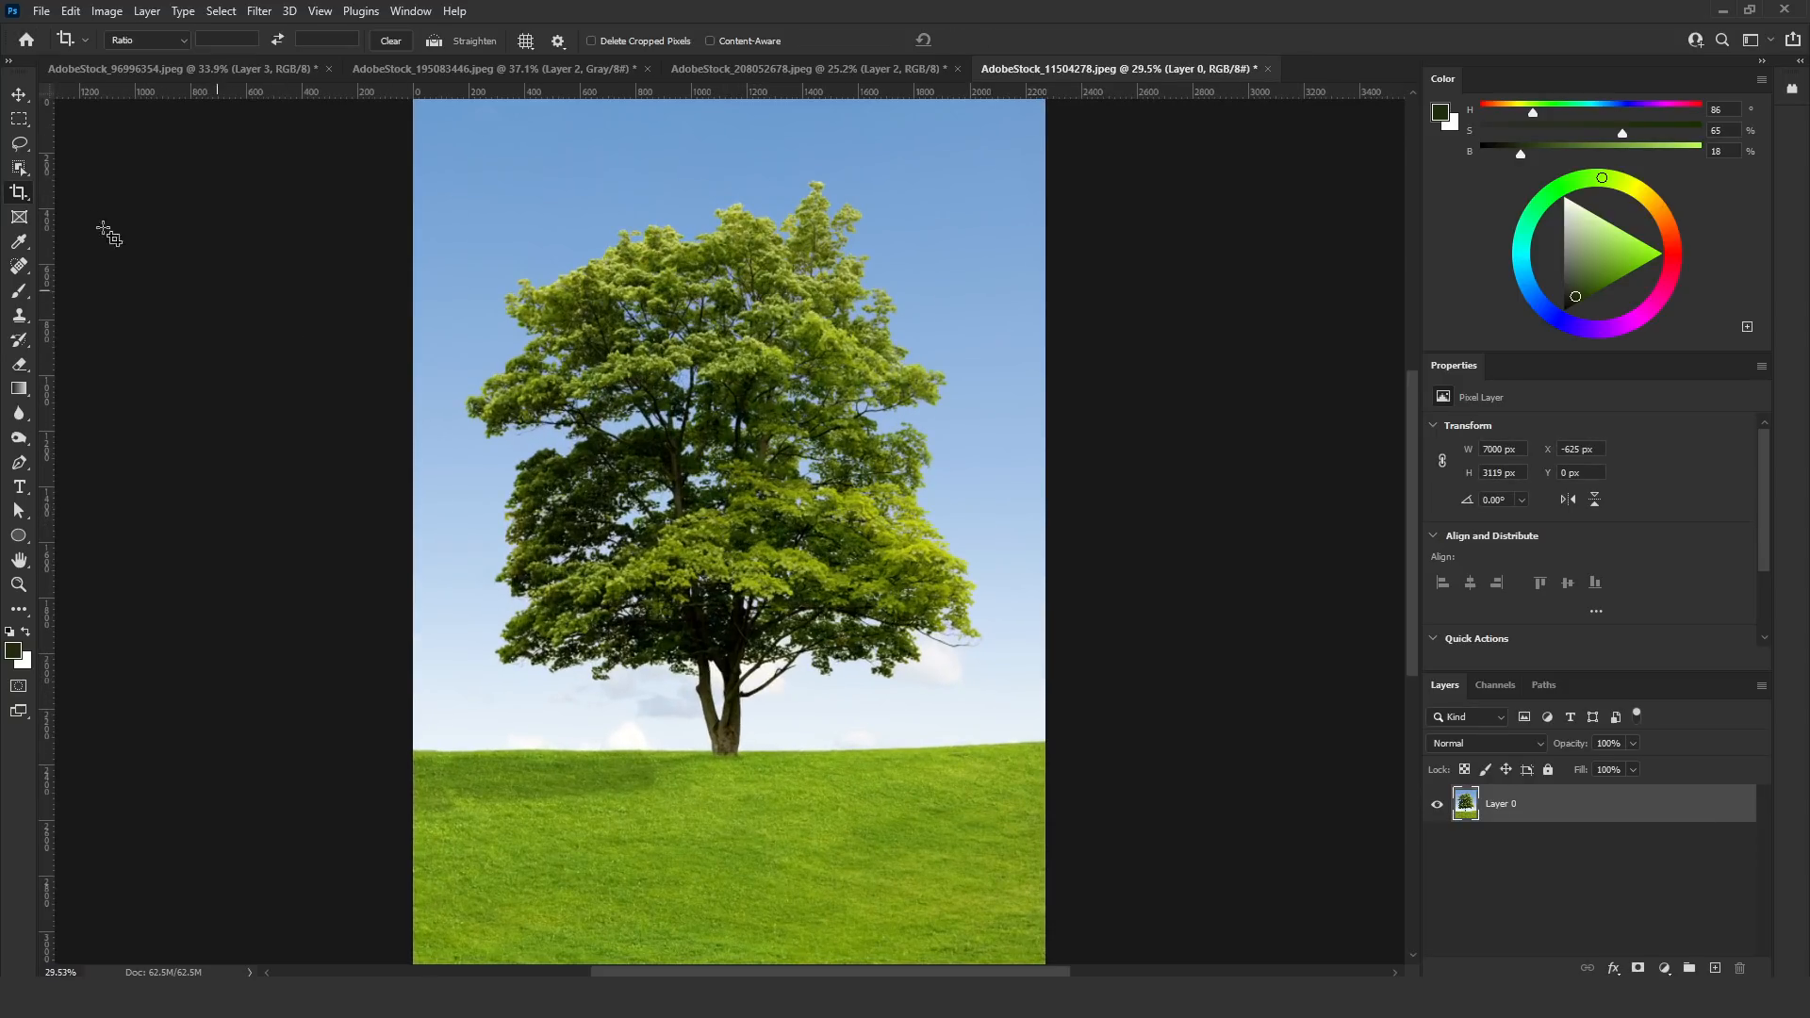
{"action": "left_click", "coordinate": [20, 145]}
{"action": "scroll", "coordinate": [818, 283], "scroll_direction": "up", "scroll_amount": 5}
{"action": "scroll", "coordinate": [762, 370], "scroll_direction": "down", "scroll_amount": 6}
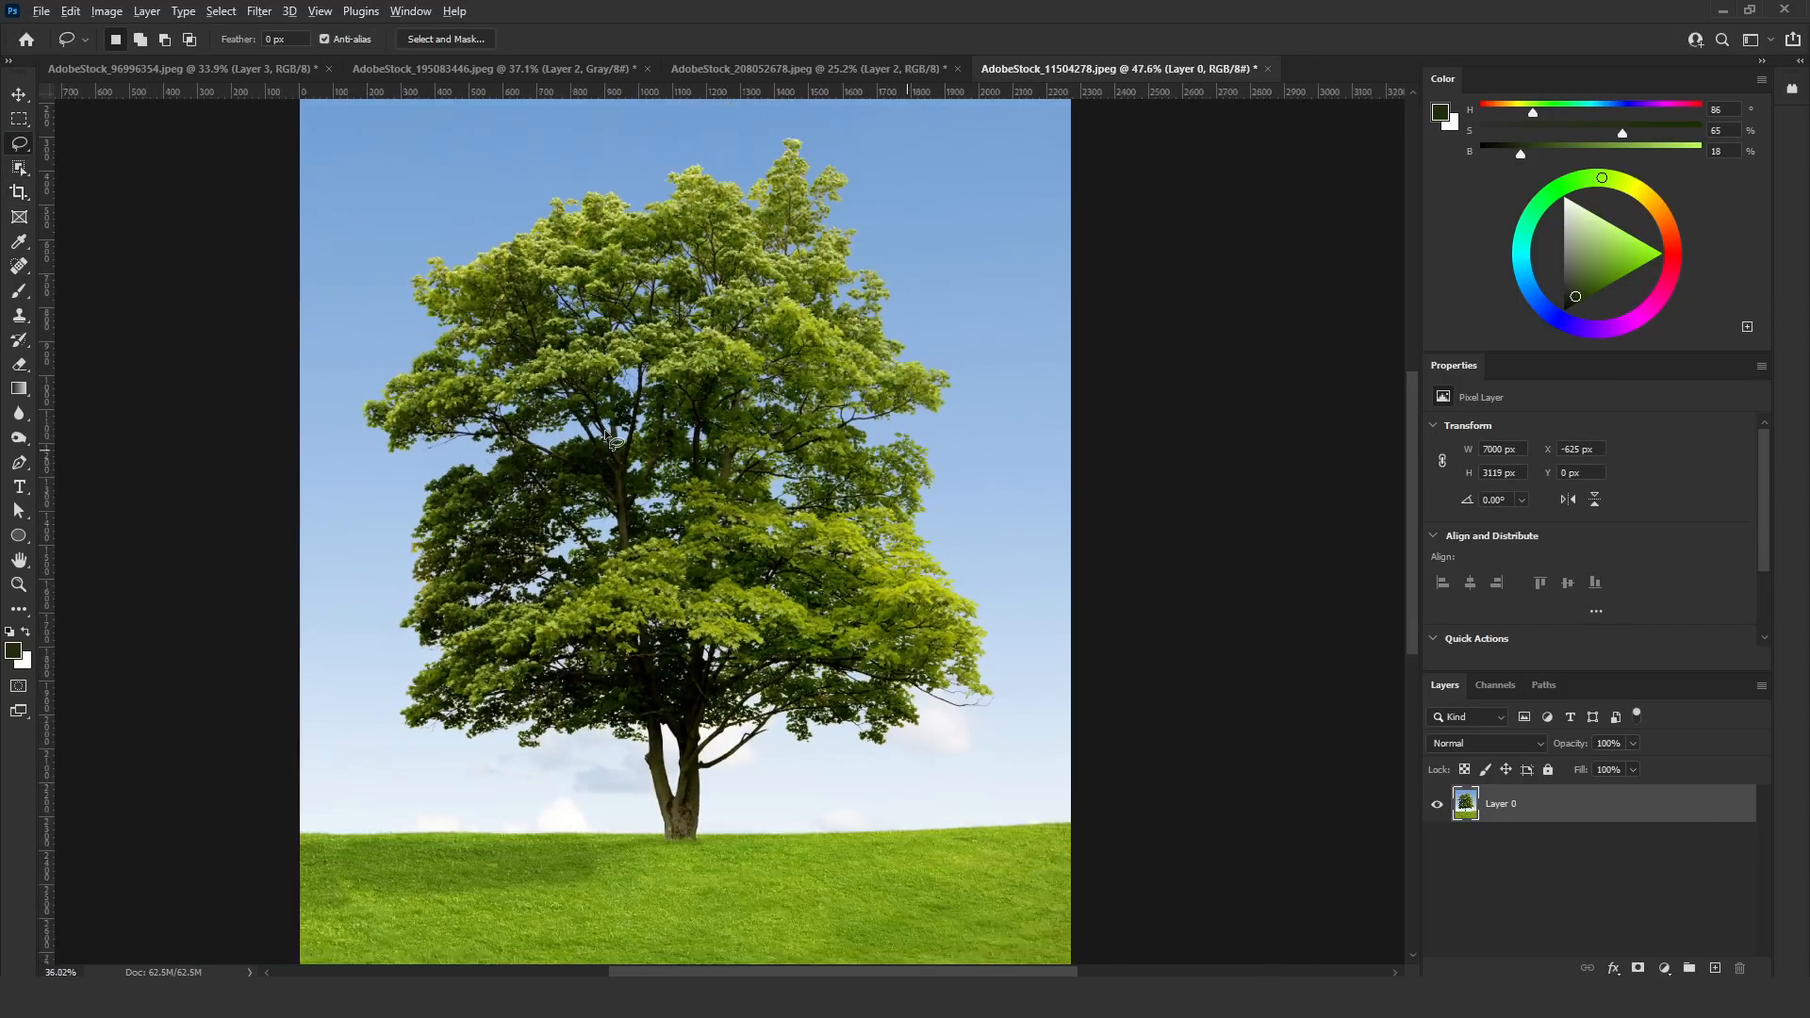
{"action": "scroll", "coordinate": [714, 485], "scroll_direction": "up", "scroll_amount": 2}
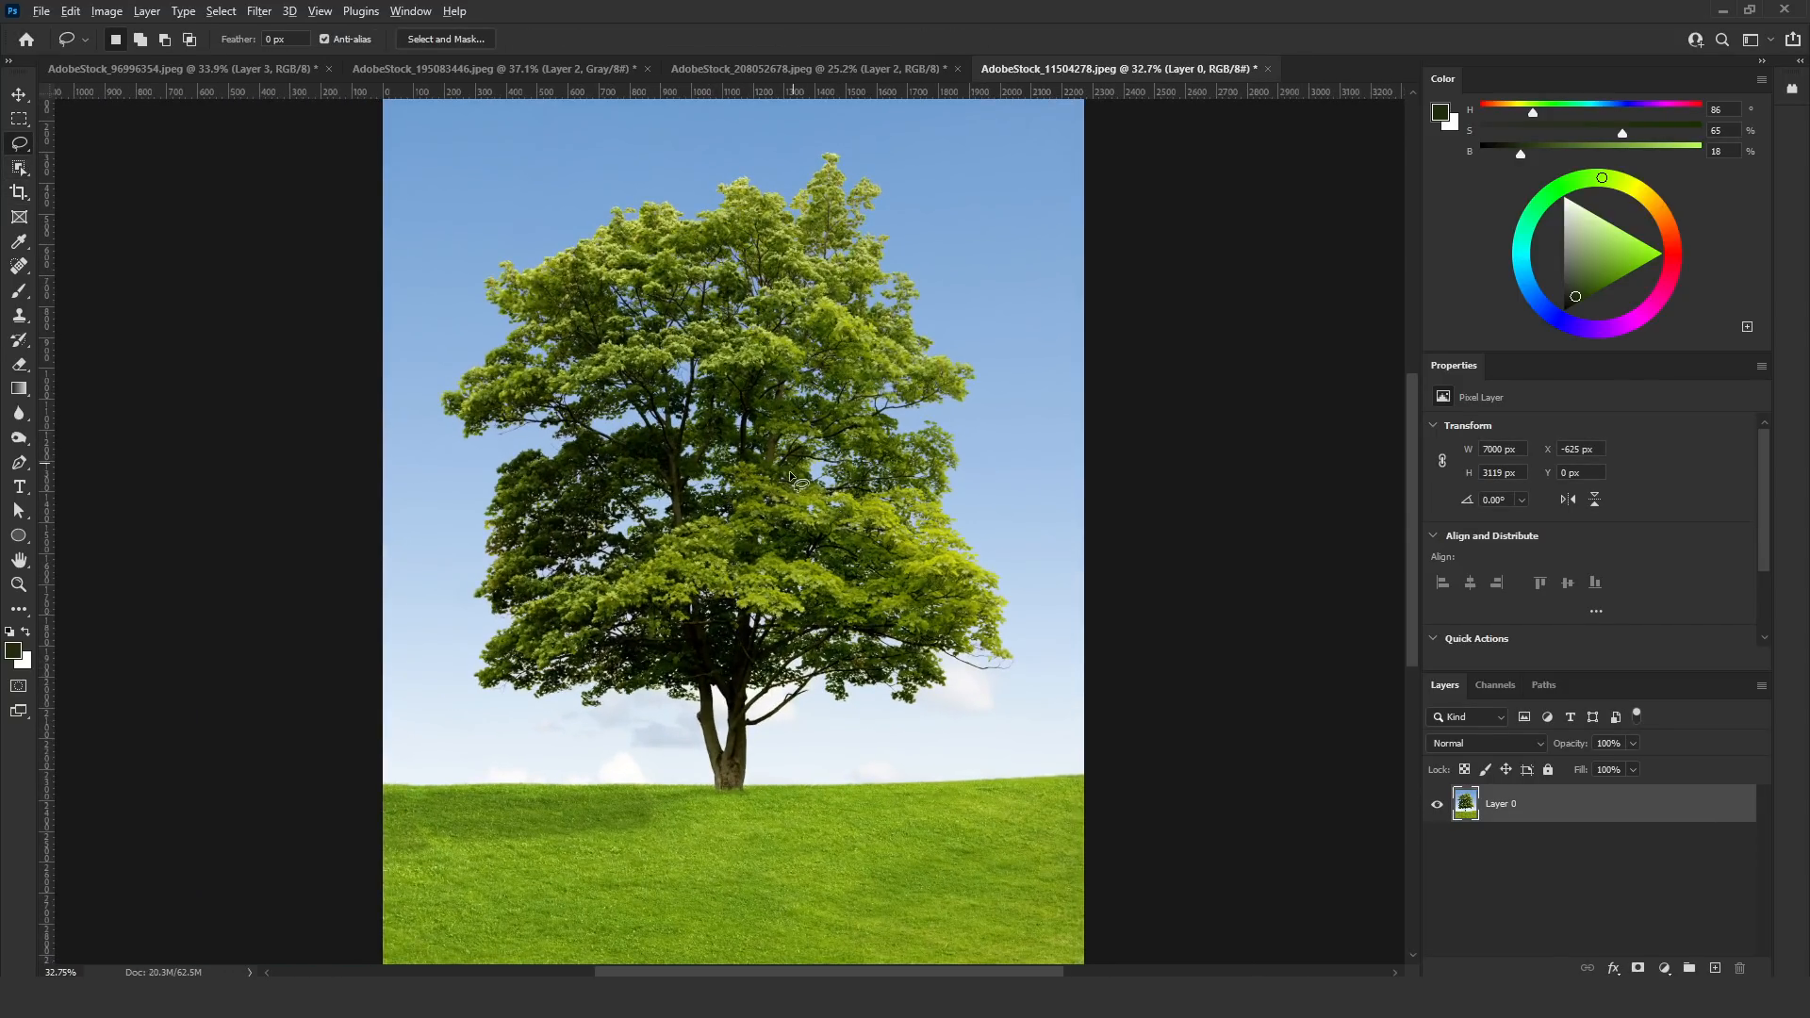
{"action": "scroll", "coordinate": [789, 472], "scroll_direction": "down", "scroll_amount": 3}
{"action": "scroll", "coordinate": [812, 512], "scroll_direction": "up", "scroll_amount": 2}
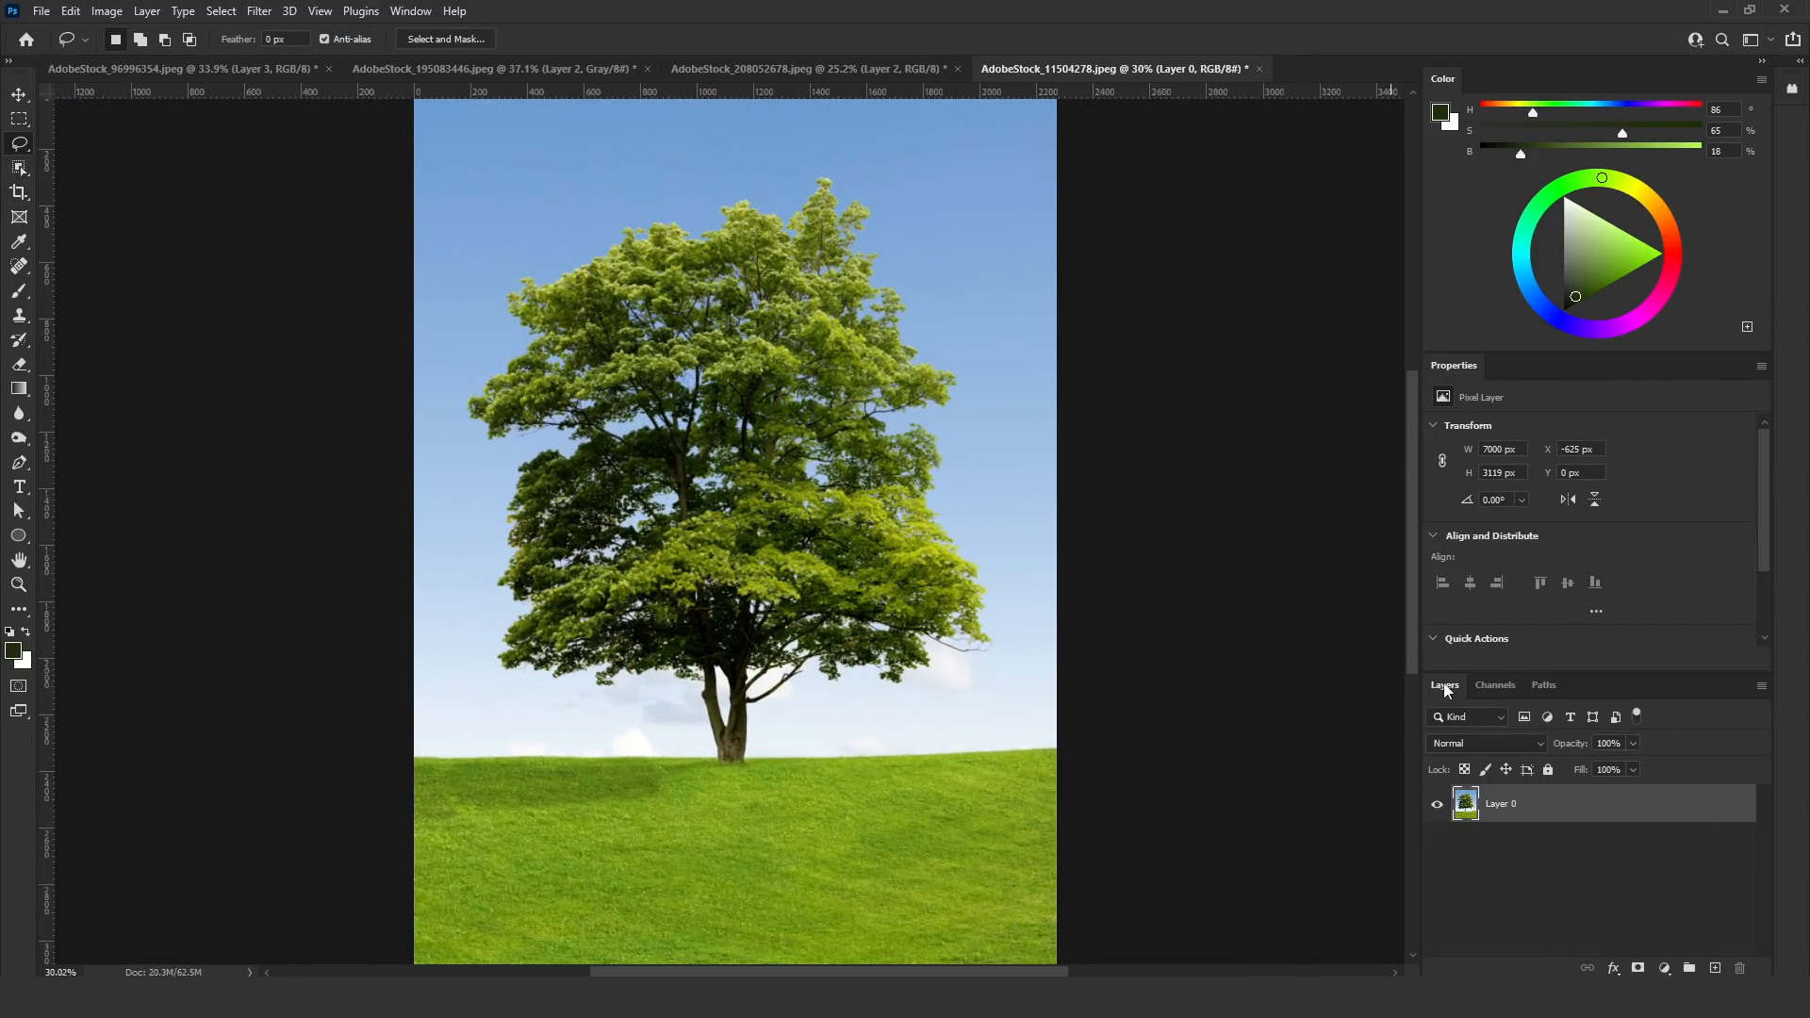
Save the Blue channel's content as a new alpha channel and make that alpha channel the active one without a selection
{"action": "left_click", "coordinate": [1493, 685]}
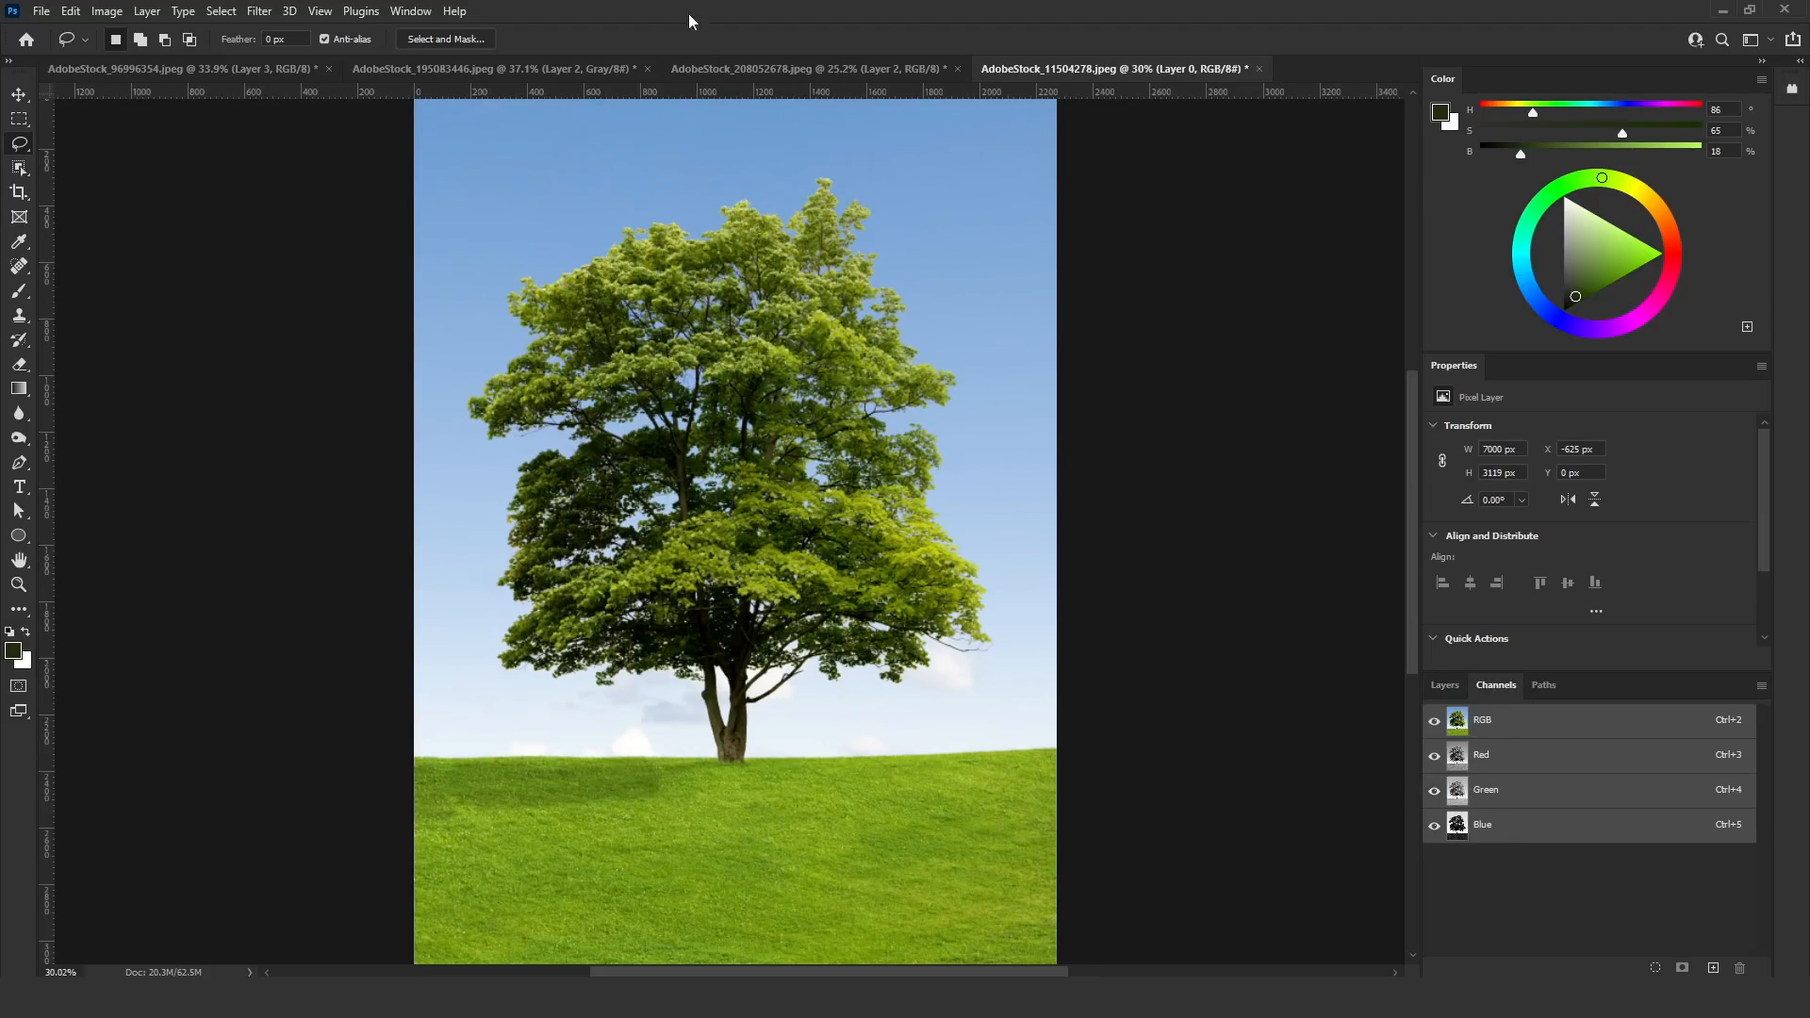
{"action": "left_click", "coordinate": [710, 69]}
{"action": "left_click", "coordinate": [1056, 66]}
{"action": "left_click", "coordinate": [1488, 826]}
{"action": "left_click", "coordinate": [1682, 968]}
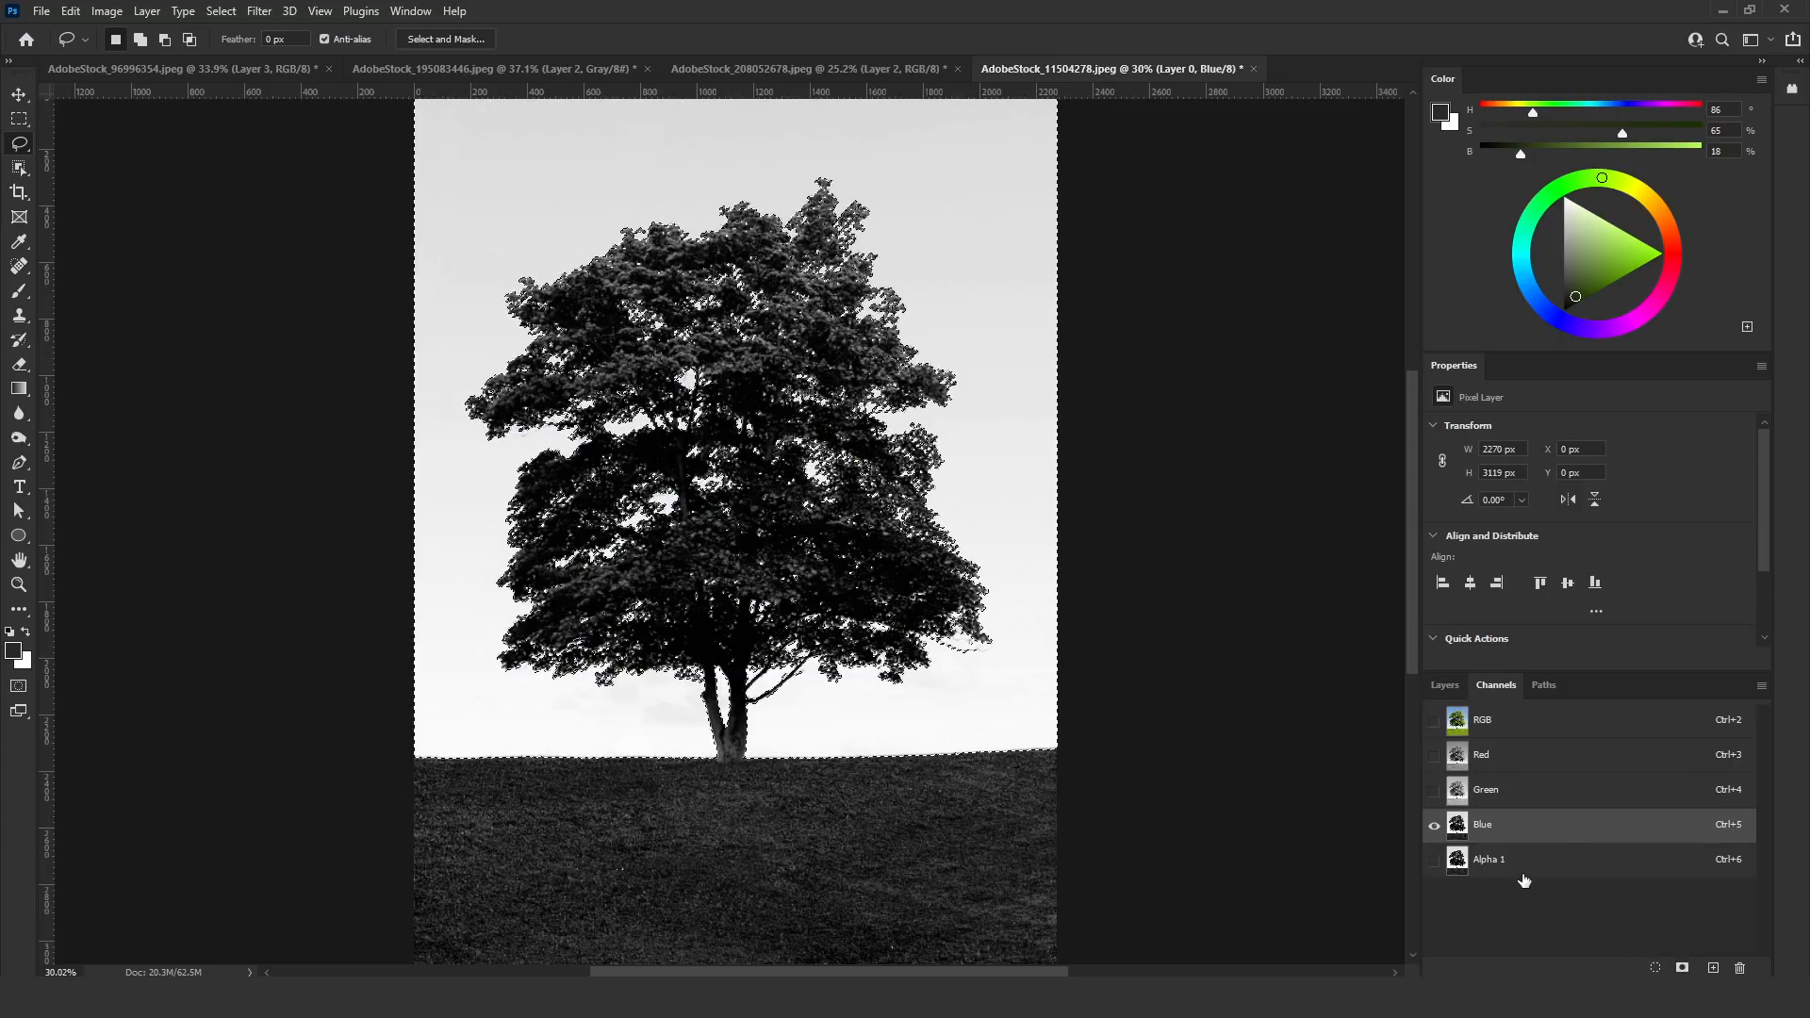
{"action": "left_click", "coordinate": [1519, 866]}
{"action": "left_click", "coordinate": [261, 202]}
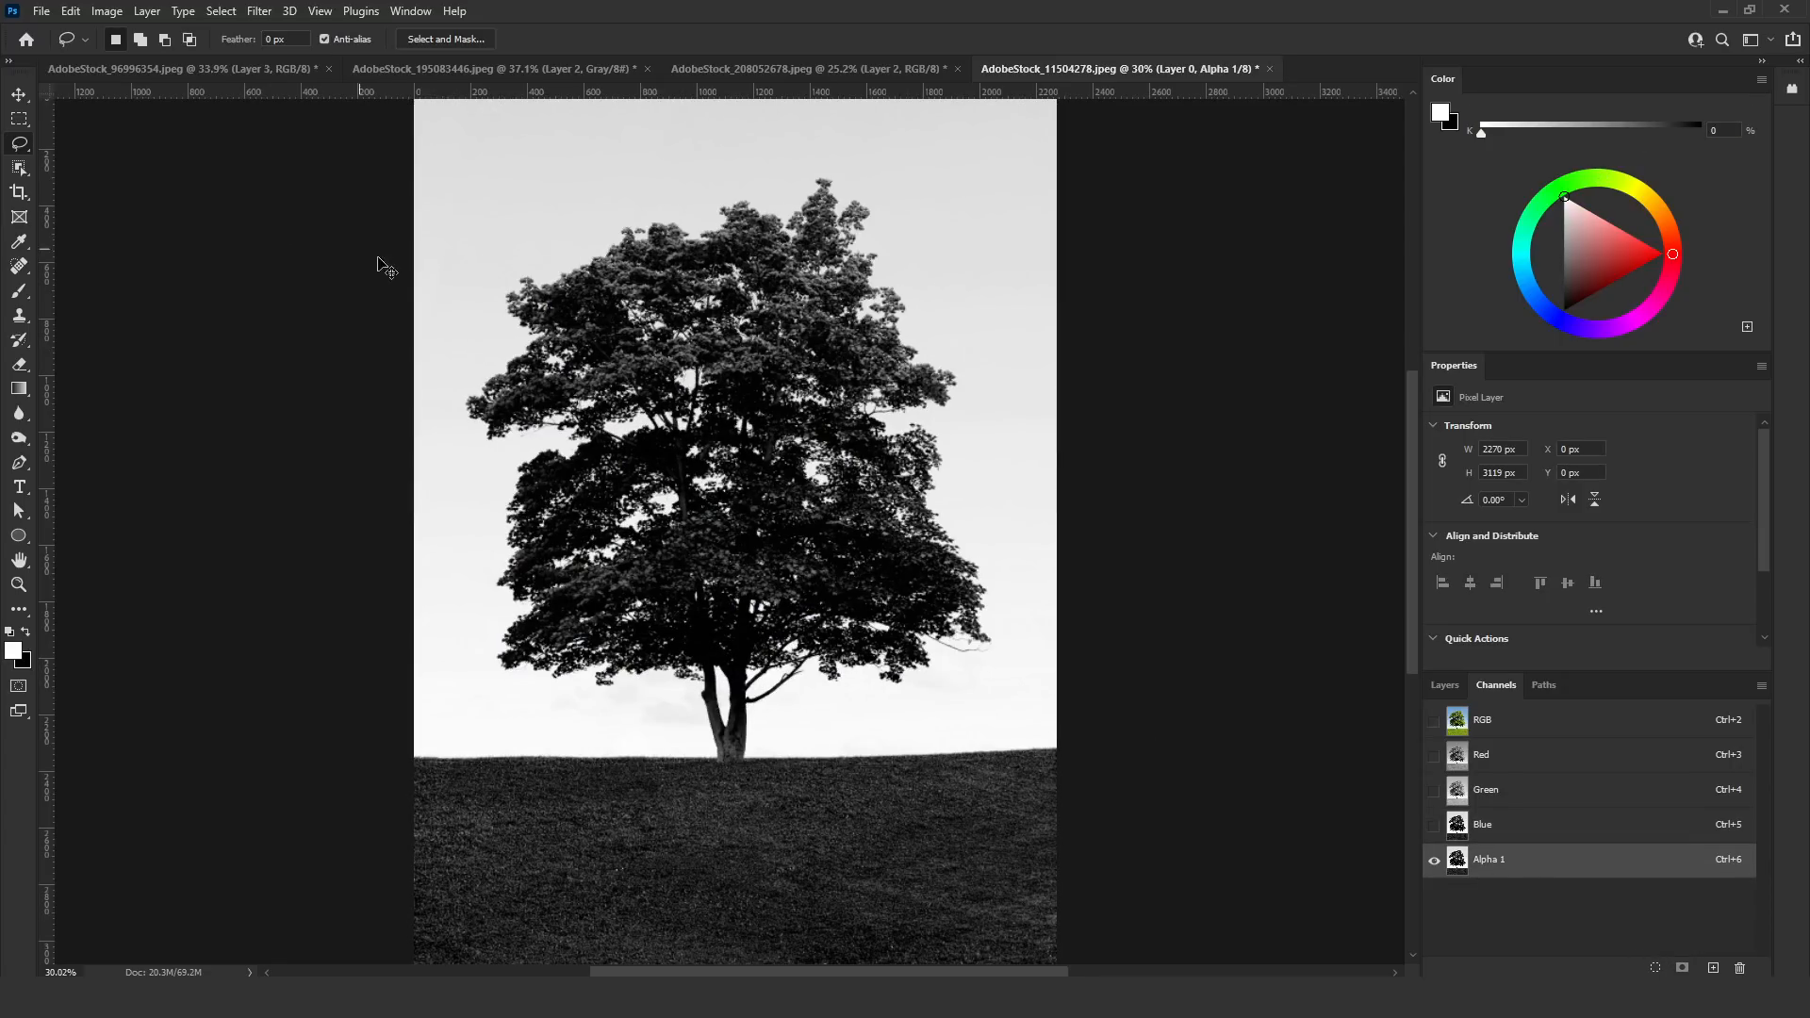
Apply Levels to the alpha channel with white input at 178, raising the black input to get a solid black tree silhouette on white
{"action": "key", "text": "ctrl+l"}
{"action": "left_click_drag", "start_coordinate": [1145, 542], "coordinate": [1219, 541]}
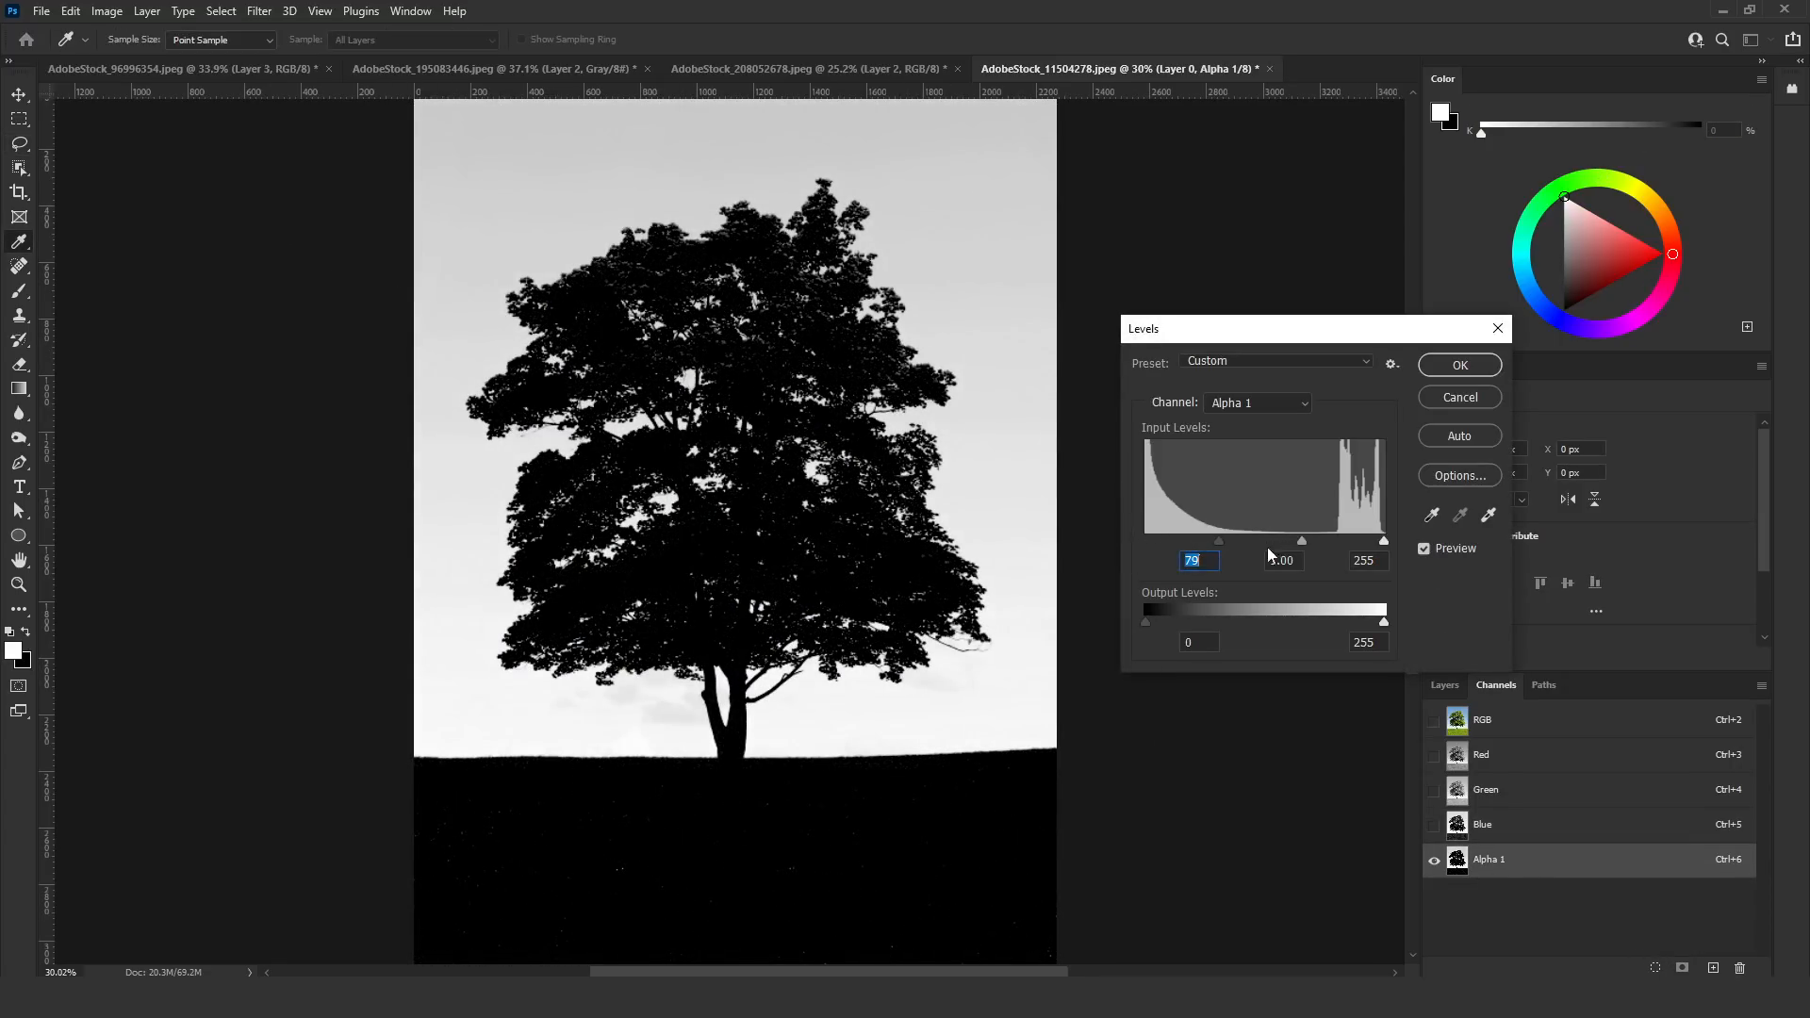
{"action": "left_click_drag", "start_coordinate": [1384, 541], "coordinate": [1312, 542]}
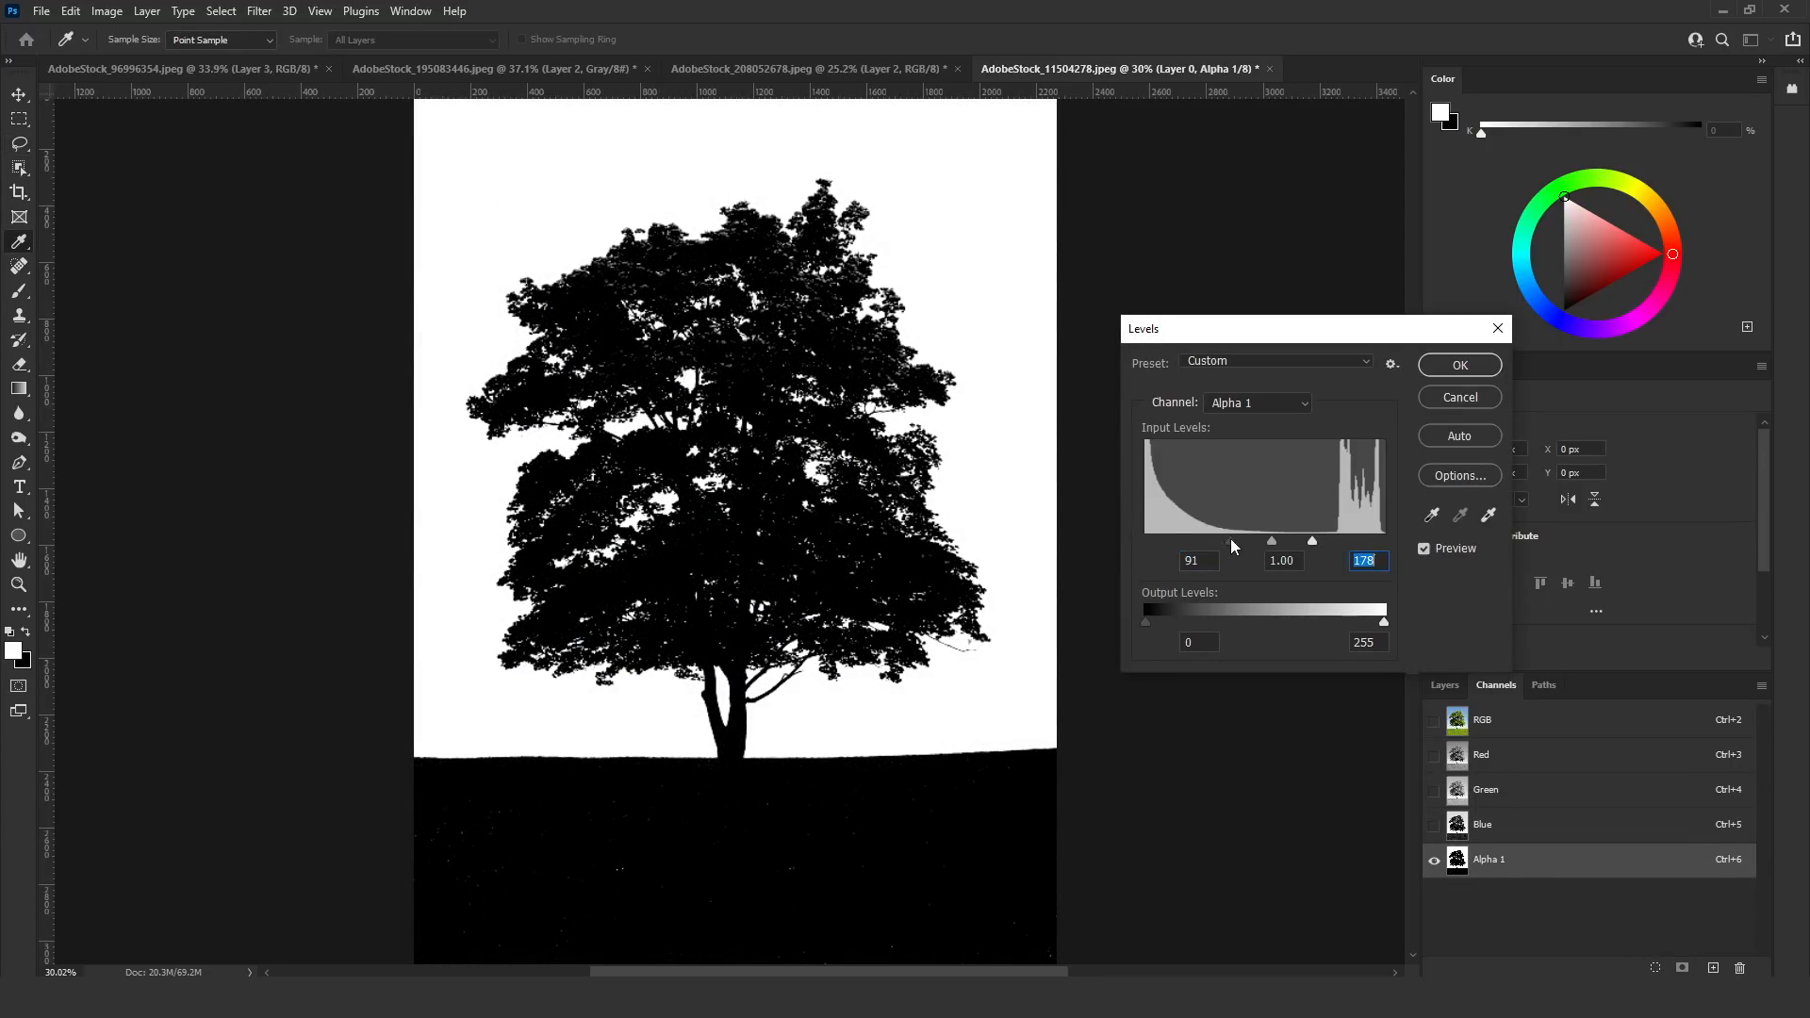
{"action": "key", "text": "Return"}
{"action": "key", "text": "l"}
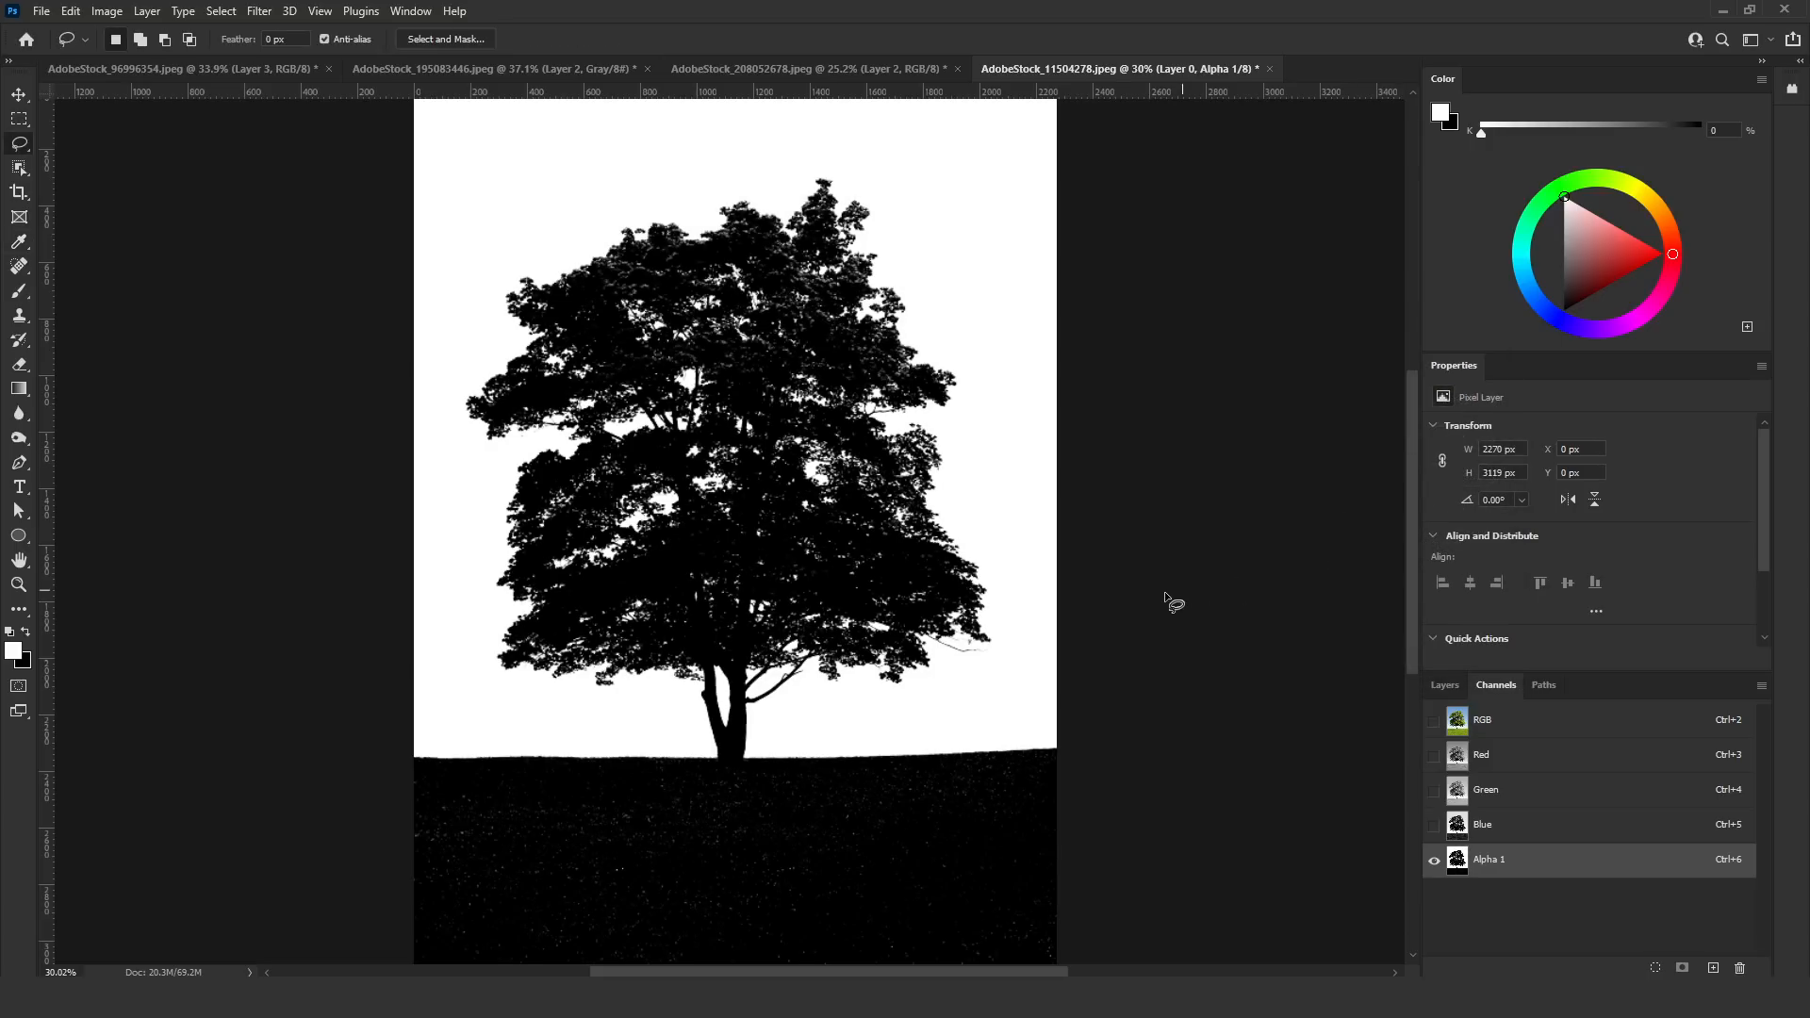
{"action": "key", "text": "ctrl+l"}
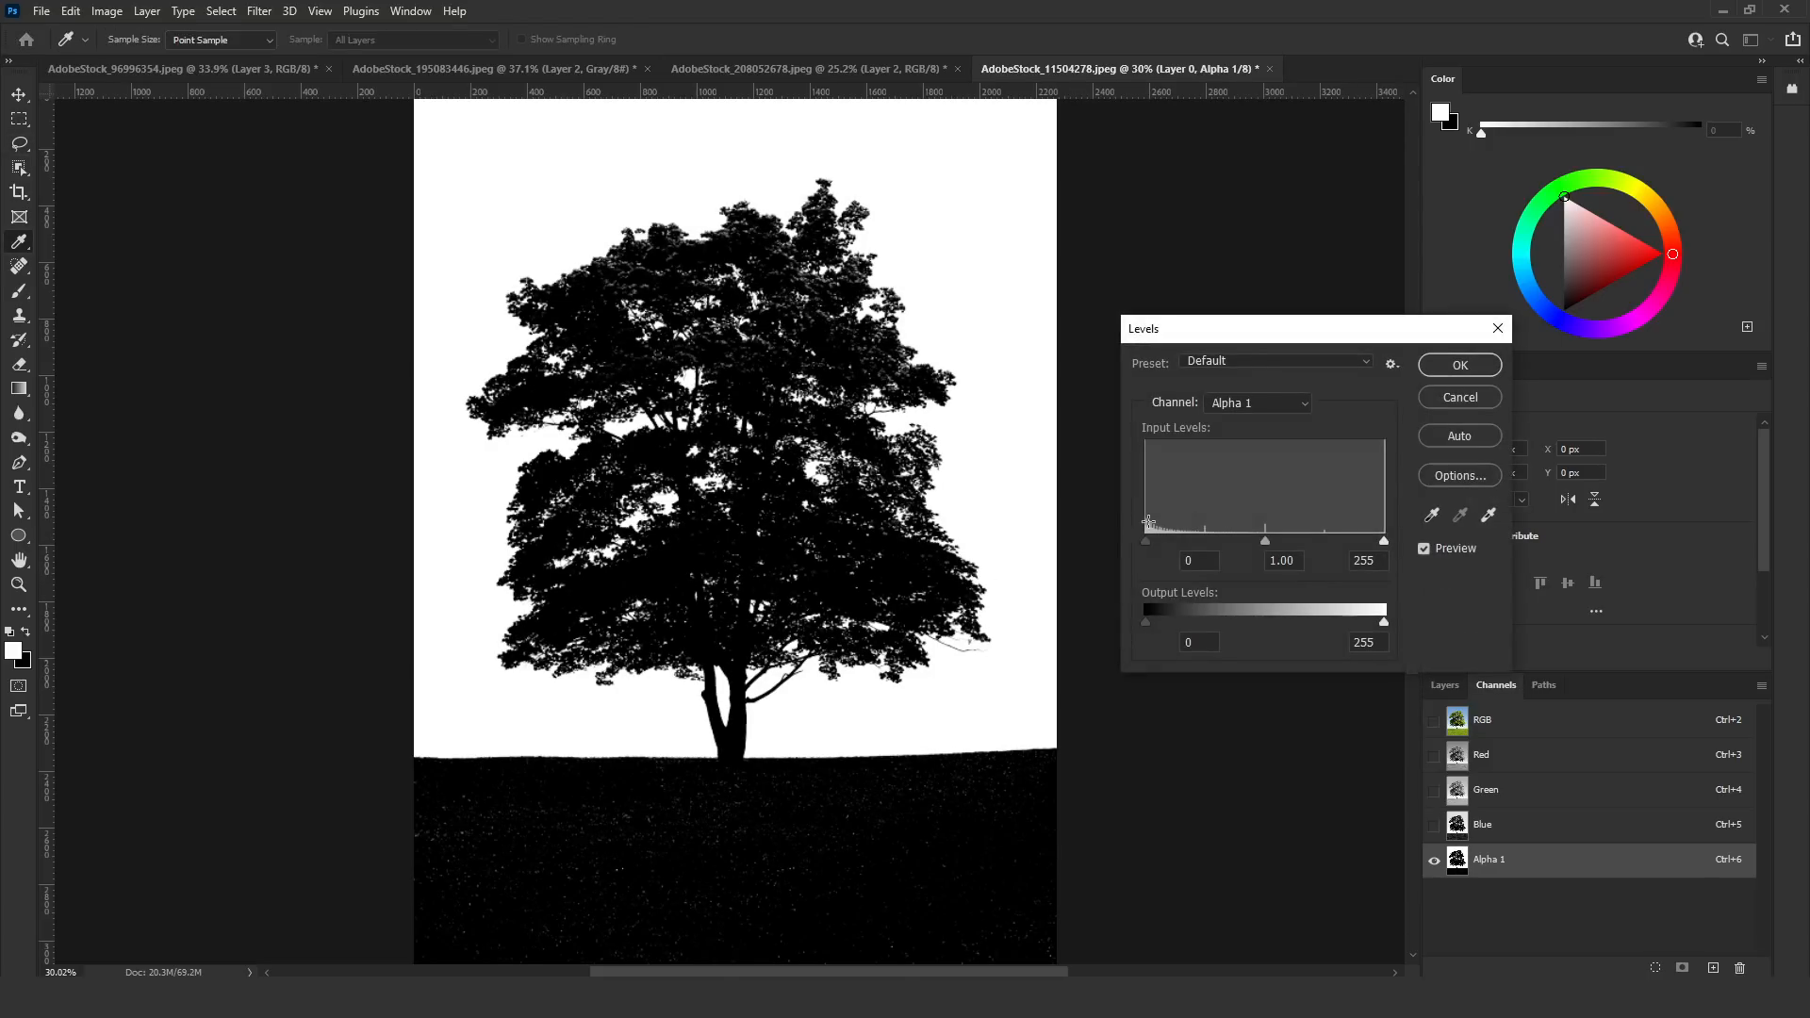
{"action": "key", "text": "Return"}
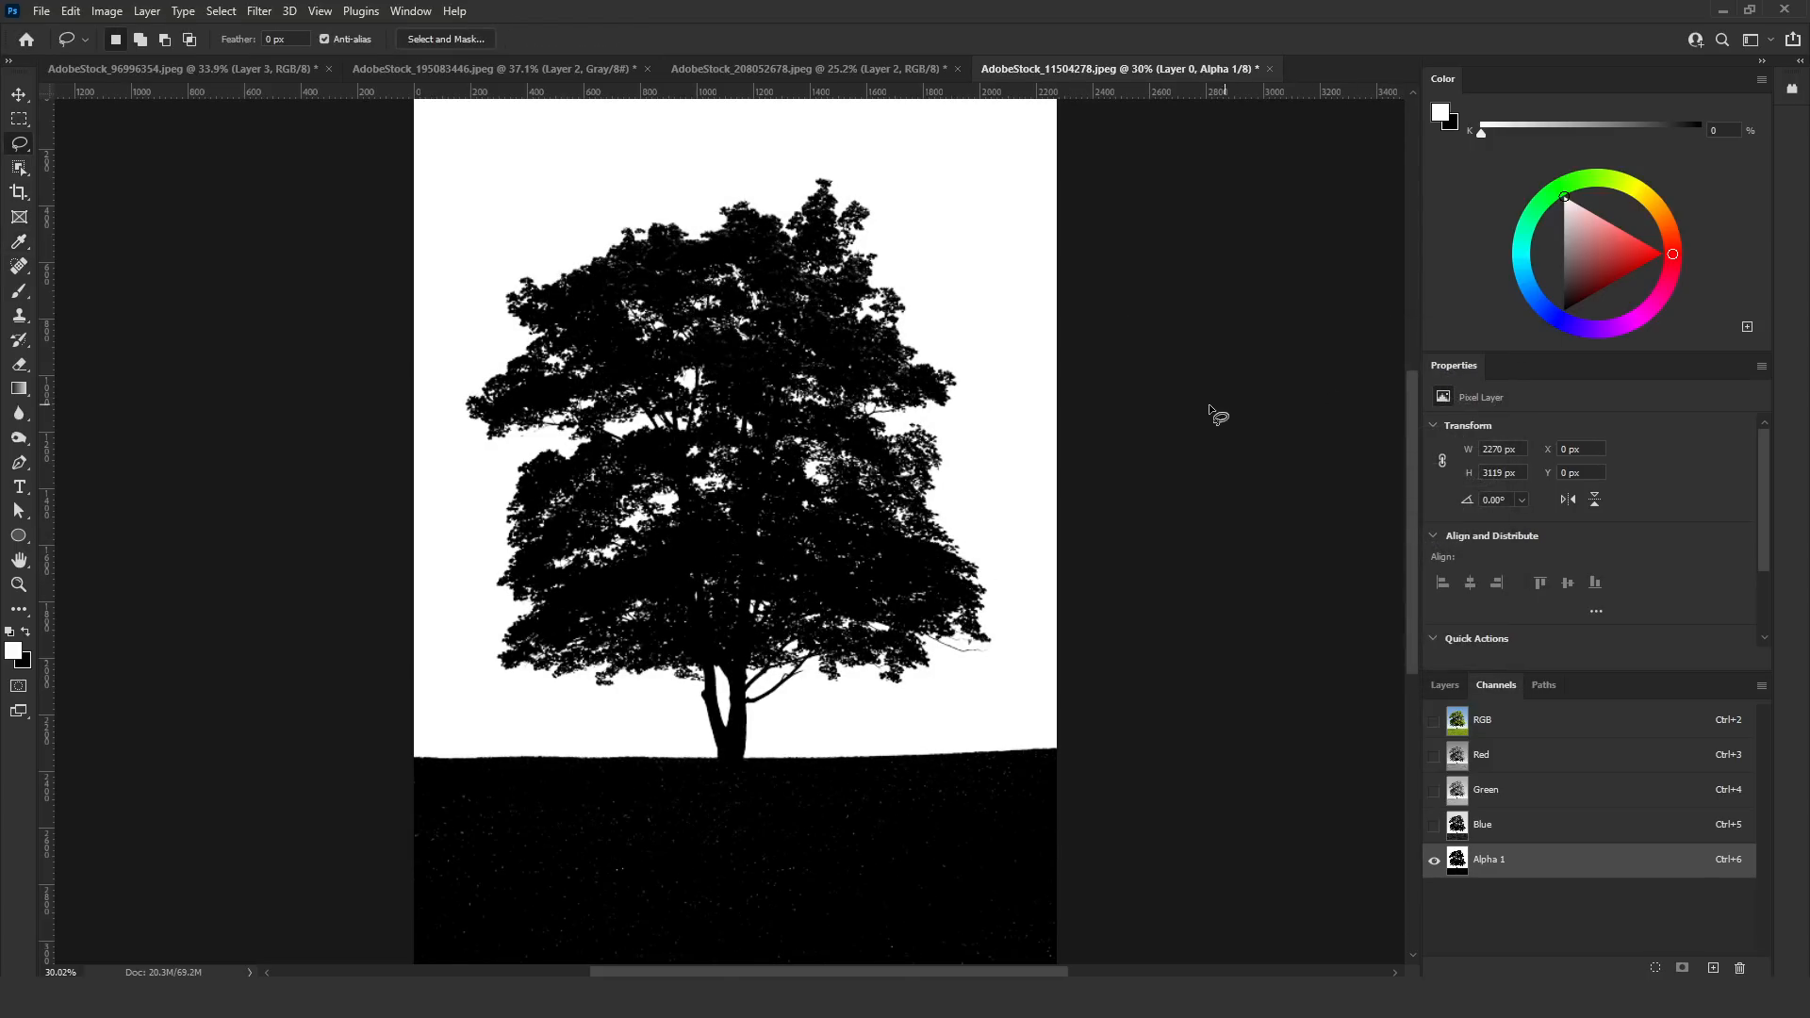
Copy the alpha channel's silhouette onto a new layer in the RGB image and delete the original photo layer
{"action": "left_click", "coordinate": [1458, 860], "text": "ctrl"}
{"action": "left_click", "coordinate": [1482, 721]}
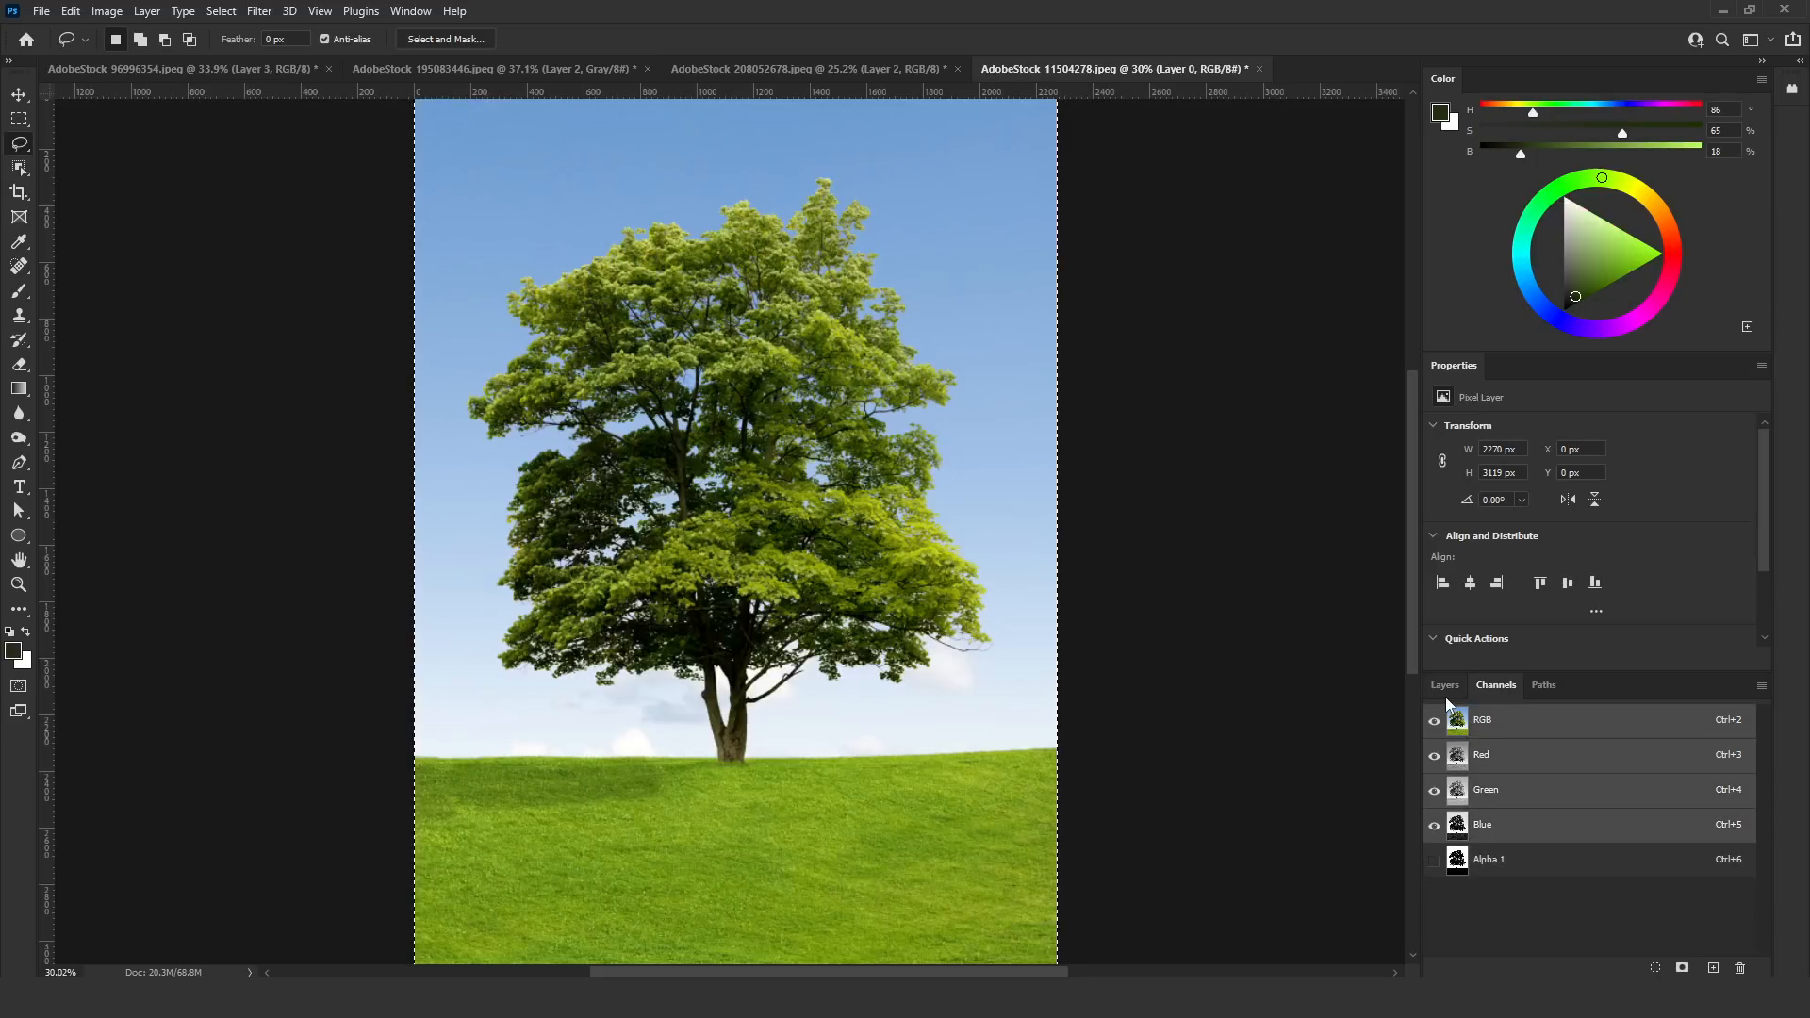
{"action": "left_click", "coordinate": [1445, 684]}
{"action": "left_click", "coordinate": [1716, 968]}
{"action": "key", "text": "ctrl+v"}
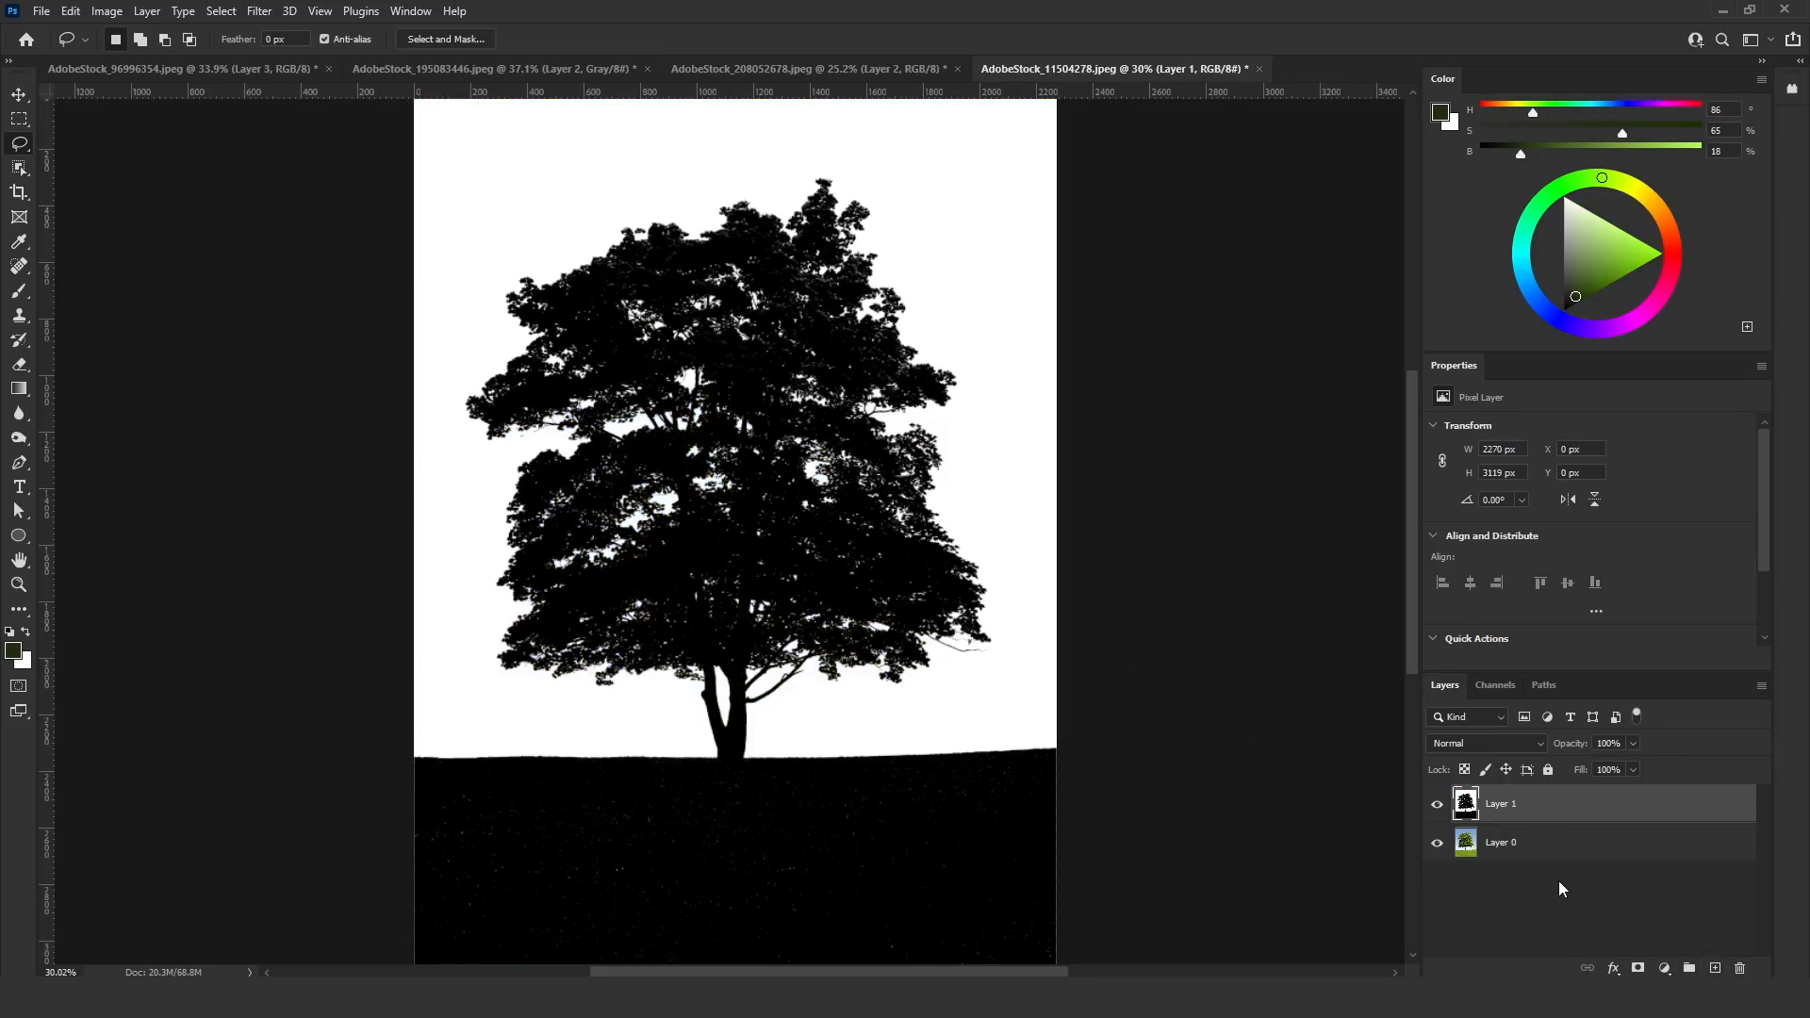
{"action": "left_click", "coordinate": [1527, 847]}
{"action": "key", "text": "Delete"}
Lasso the inner foliage of the tree silhouette, copy it to its own layer and delete the full silhouette layer
{"action": "scroll", "coordinate": [731, 731], "scroll_direction": "up", "scroll_amount": 5}
{"action": "left_click_drag", "start_coordinate": [550, 657], "coordinate": [474, 614]}
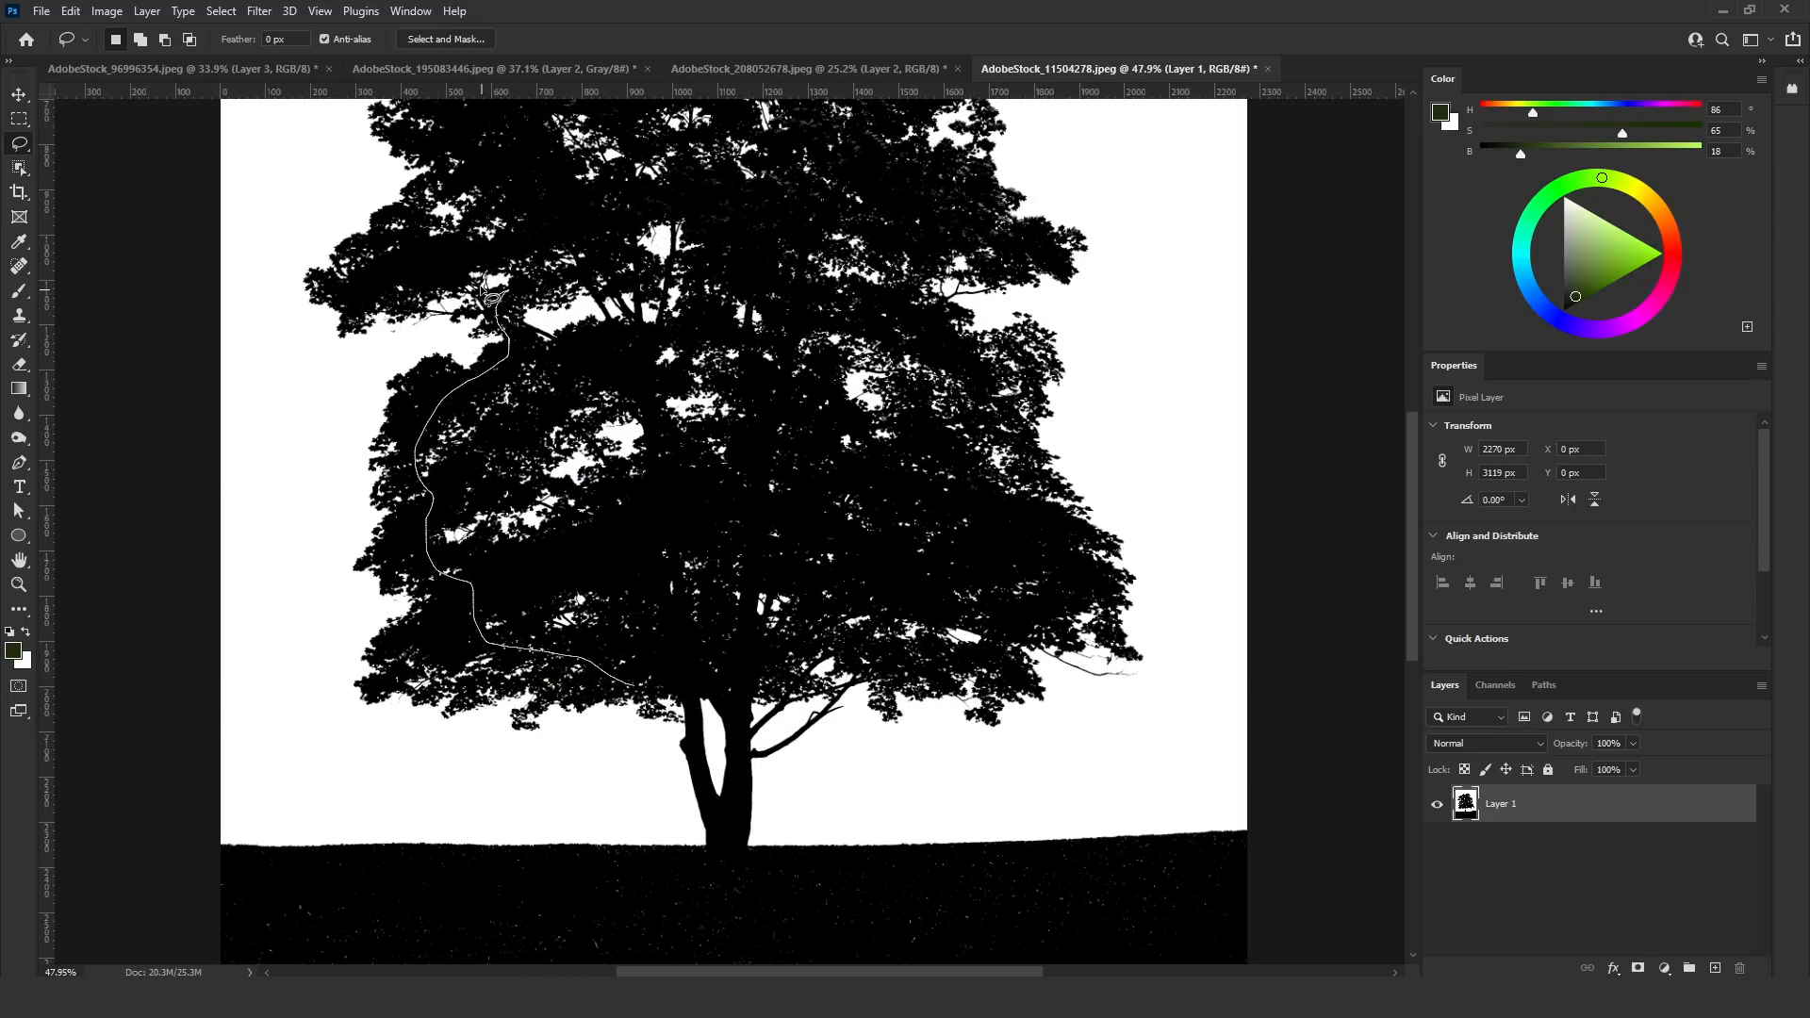
{"action": "left_click_drag", "start_coordinate": [471, 232], "coordinate": [421, 256]}
{"action": "mouse_move", "coordinate": [433, 185]}
{"action": "left_mouse_down"}
{"action": "mouse_move", "coordinate": [905, 247]}
{"action": "mouse_move", "coordinate": [992, 419]}
{"action": "mouse_move", "coordinate": [1044, 615]}
{"action": "mouse_move", "coordinate": [730, 675]}
{"action": "left_mouse_up"}
{"action": "scroll", "coordinate": [731, 675], "scroll_direction": "down", "scroll_amount": 4}
{"action": "scroll", "coordinate": [665, 349], "scroll_direction": "up", "scroll_amount": 4}
{"action": "mouse_move", "coordinate": [512, 375]}
{"action": "left_mouse_down"}
{"action": "mouse_move", "coordinate": [657, 271]}
{"action": "mouse_move", "coordinate": [844, 287]}
{"action": "mouse_move", "coordinate": [959, 394]}
{"action": "mouse_move", "coordinate": [945, 464]}
{"action": "left_mouse_up"}
{"action": "mouse_move", "coordinate": [921, 352]}
{"action": "left_mouse_down"}
{"action": "mouse_move", "coordinate": [950, 279]}
{"action": "mouse_move", "coordinate": [782, 264]}
{"action": "left_mouse_up"}
{"action": "key", "text": "ctrl+j"}
{"action": "left_click", "coordinate": [1594, 842]}
{"action": "key", "text": "Delete"}
Add a black-filled layer beneath the isolated foliage and merge the two layers
{"action": "key", "text": "ctrl+shift+alt+n"}
{"action": "left_click_drag", "start_coordinate": [1546, 803], "coordinate": [1526, 872]}
{"action": "key", "text": "shift+F5"}
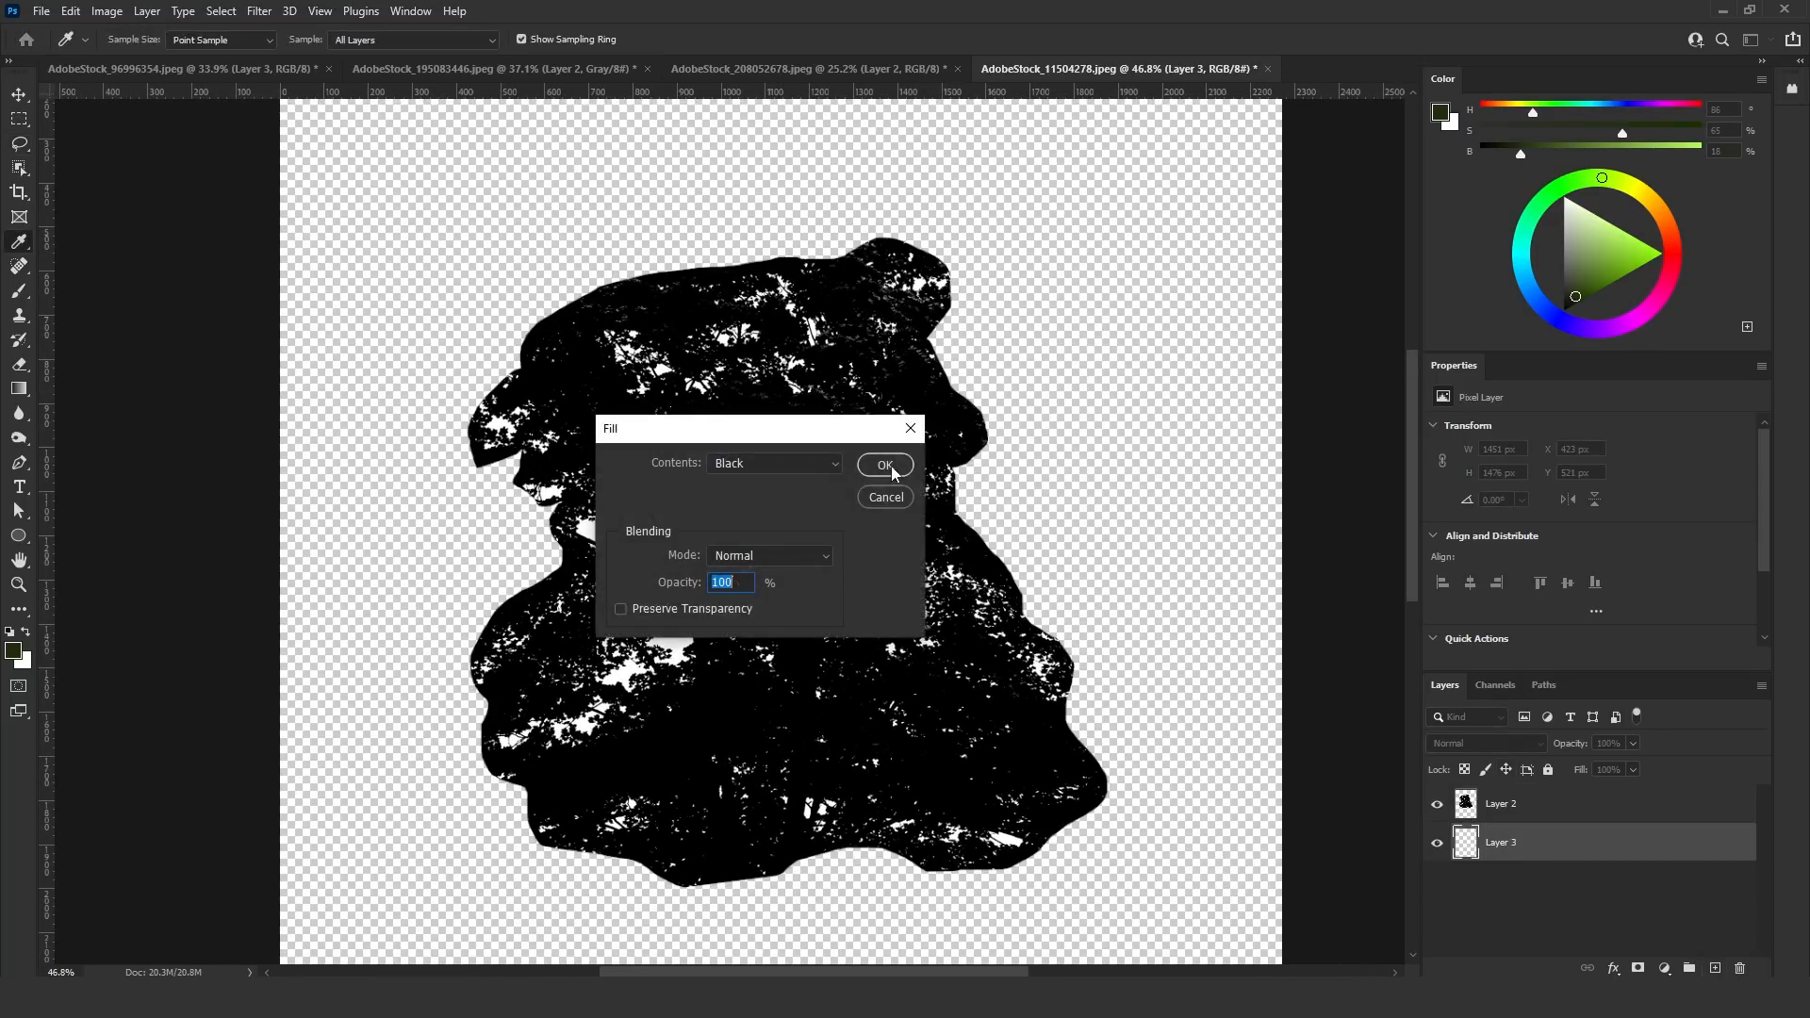
{"action": "left_click", "coordinate": [889, 469]}
{"action": "key", "text": "ctrl+shift+e"}
Reapply the last used filter to the merged layer of white spots
{"action": "scroll", "coordinate": [836, 441], "scroll_direction": "down", "scroll_amount": 3}
{"action": "scroll", "coordinate": [836, 441], "scroll_direction": "up", "scroll_amount": 3}
{"action": "scroll", "coordinate": [762, 424], "scroll_direction": "down", "scroll_amount": 2}
{"action": "scroll", "coordinate": [747, 409], "scroll_direction": "up", "scroll_amount": 1}
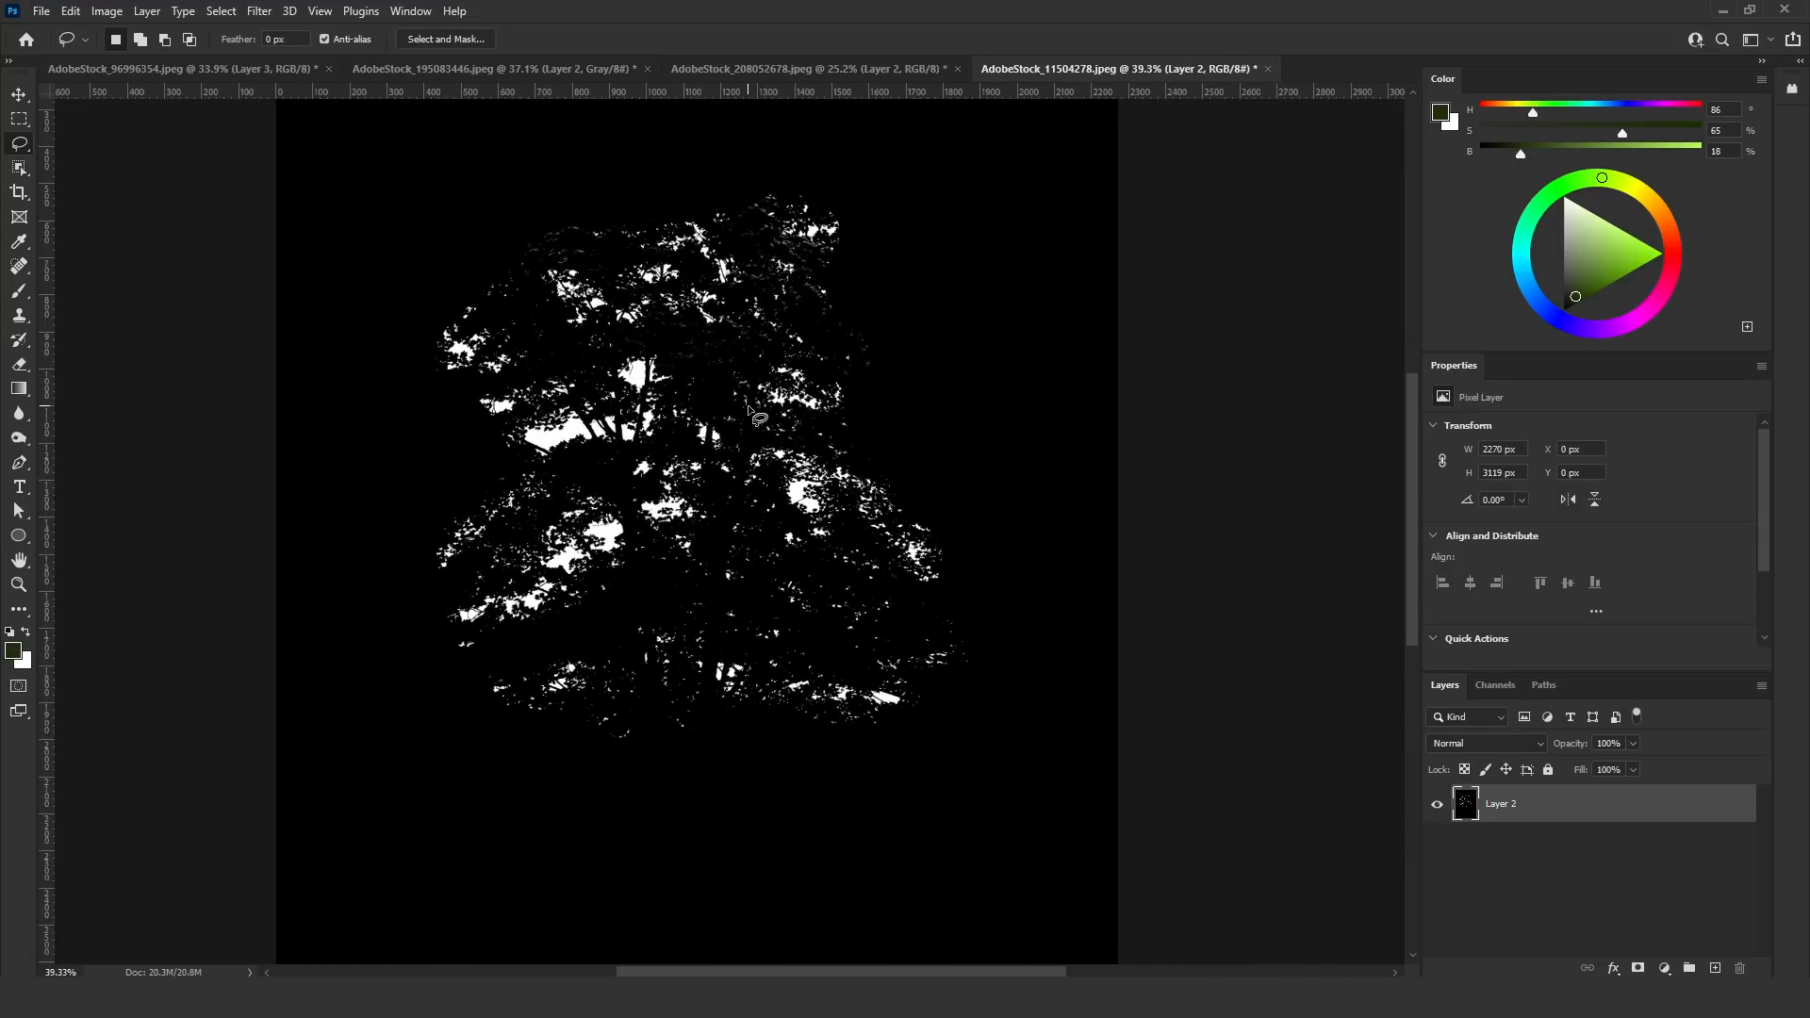
{"action": "scroll", "coordinate": [730, 429], "scroll_direction": "up", "scroll_amount": 2}
{"action": "left_click", "coordinate": [259, 12]}
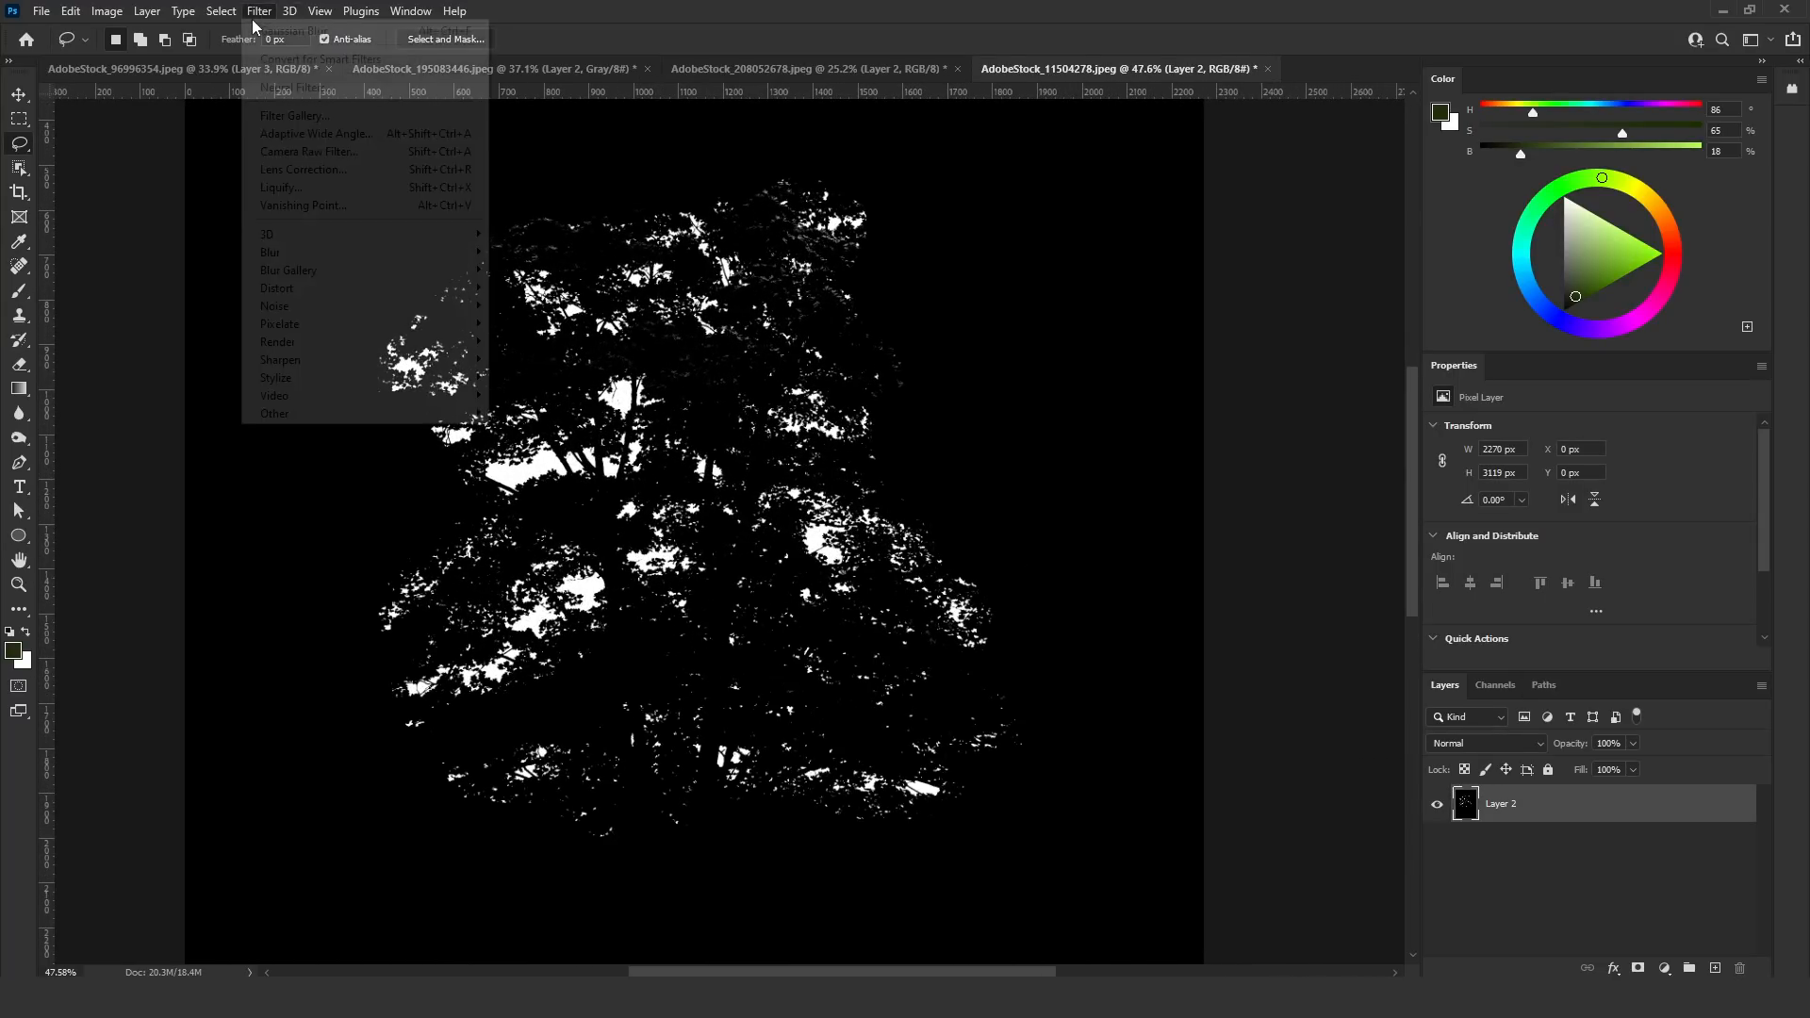
{"action": "left_click", "coordinate": [271, 32]}
Load the RGB composite channel as a selection and turn it into a layer mask on Layer 2
{"action": "left_click", "coordinate": [1496, 685]}
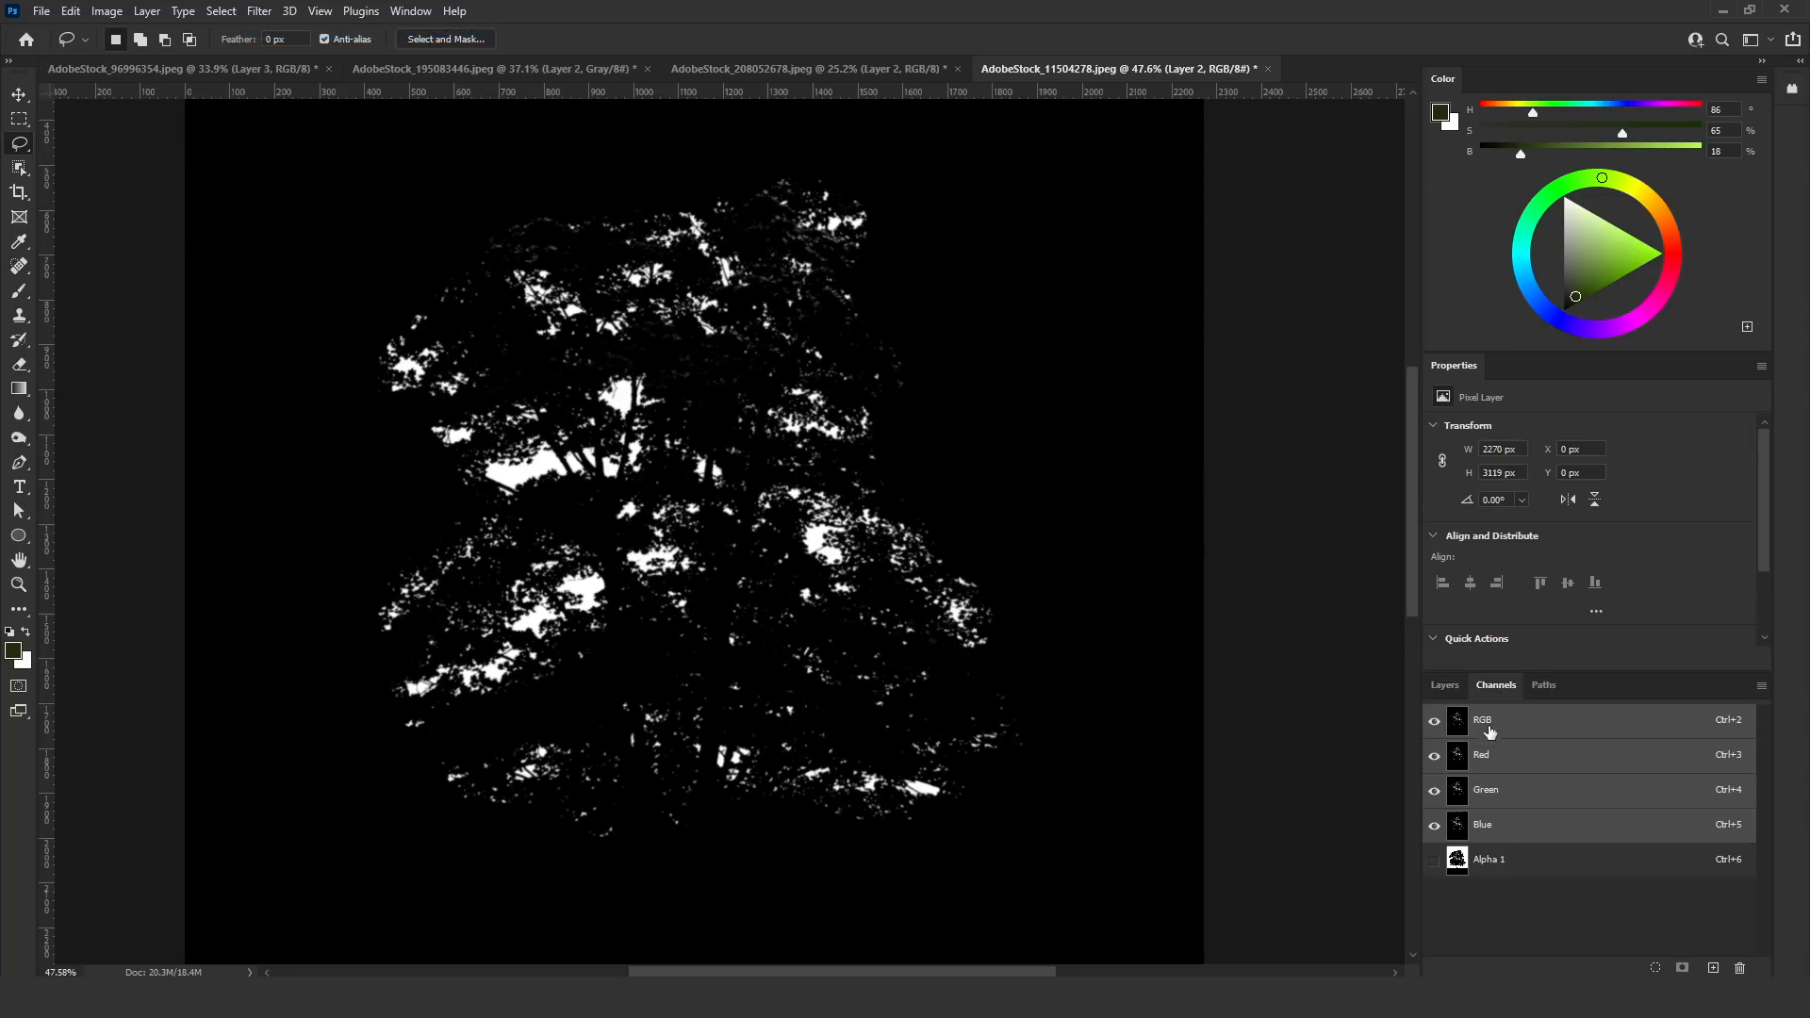
{"action": "left_click", "coordinate": [1459, 726], "text": "ctrl"}
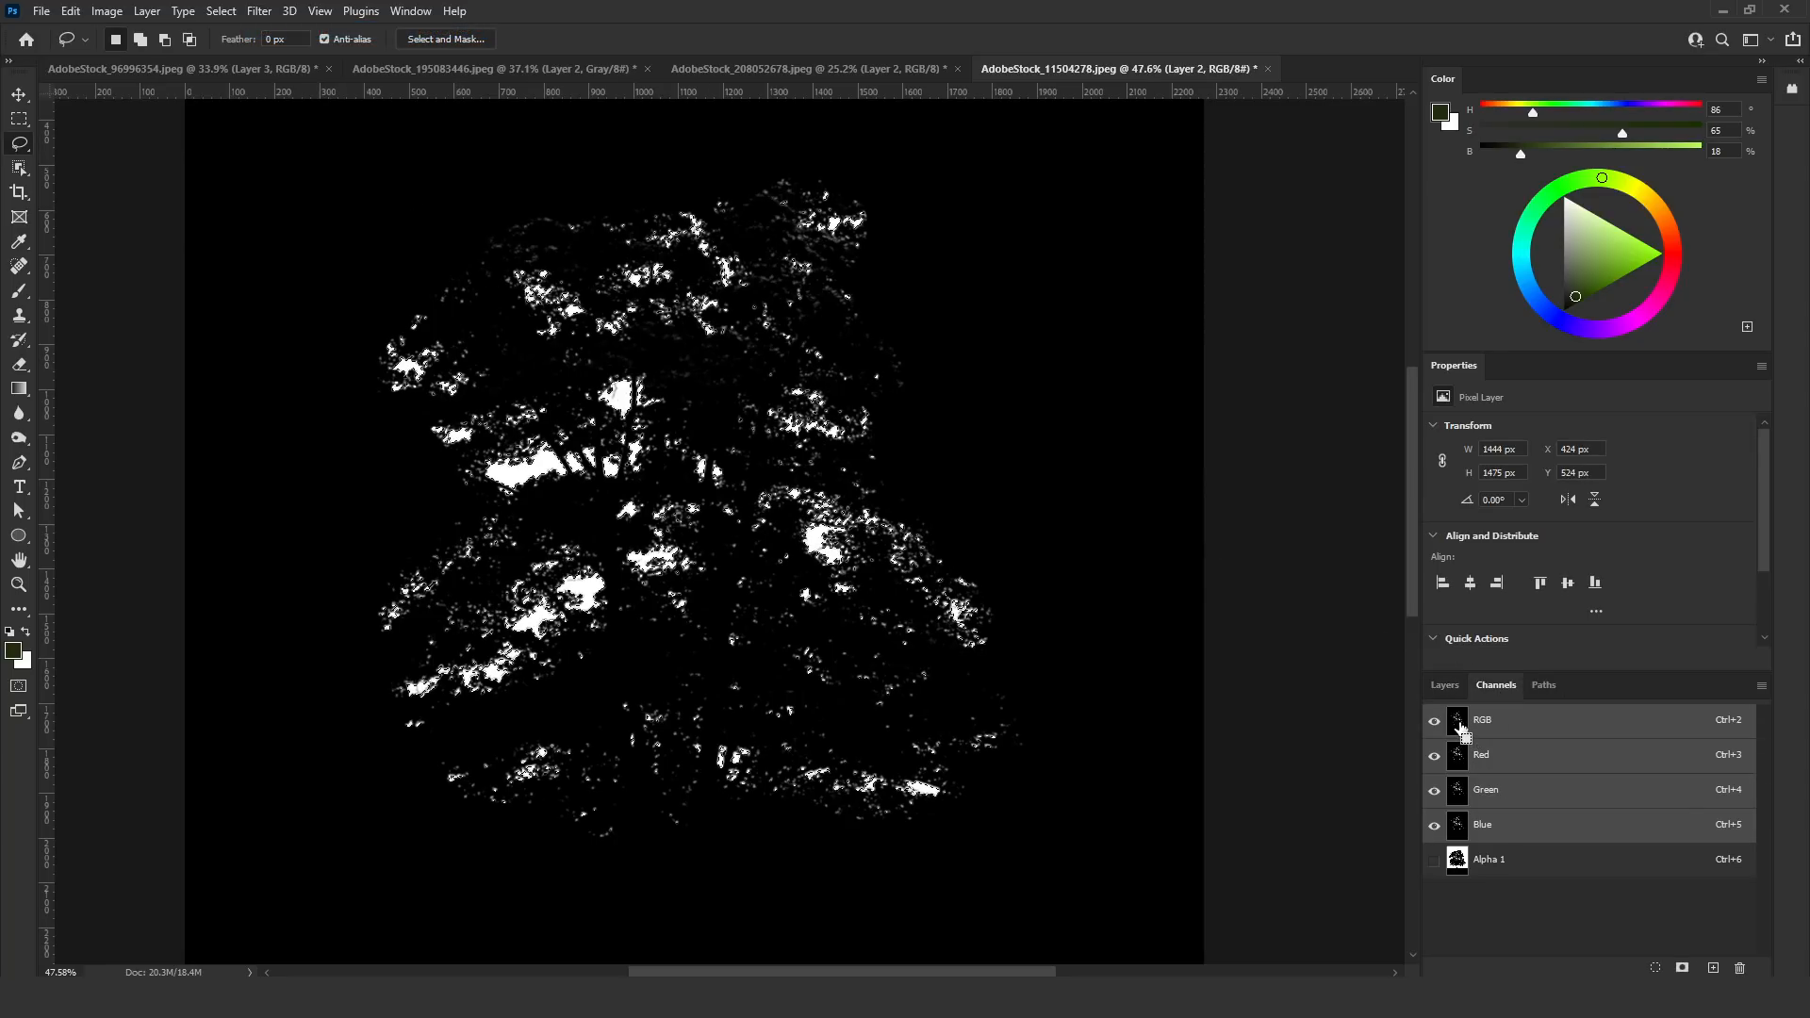
{"action": "left_click", "coordinate": [1457, 685]}
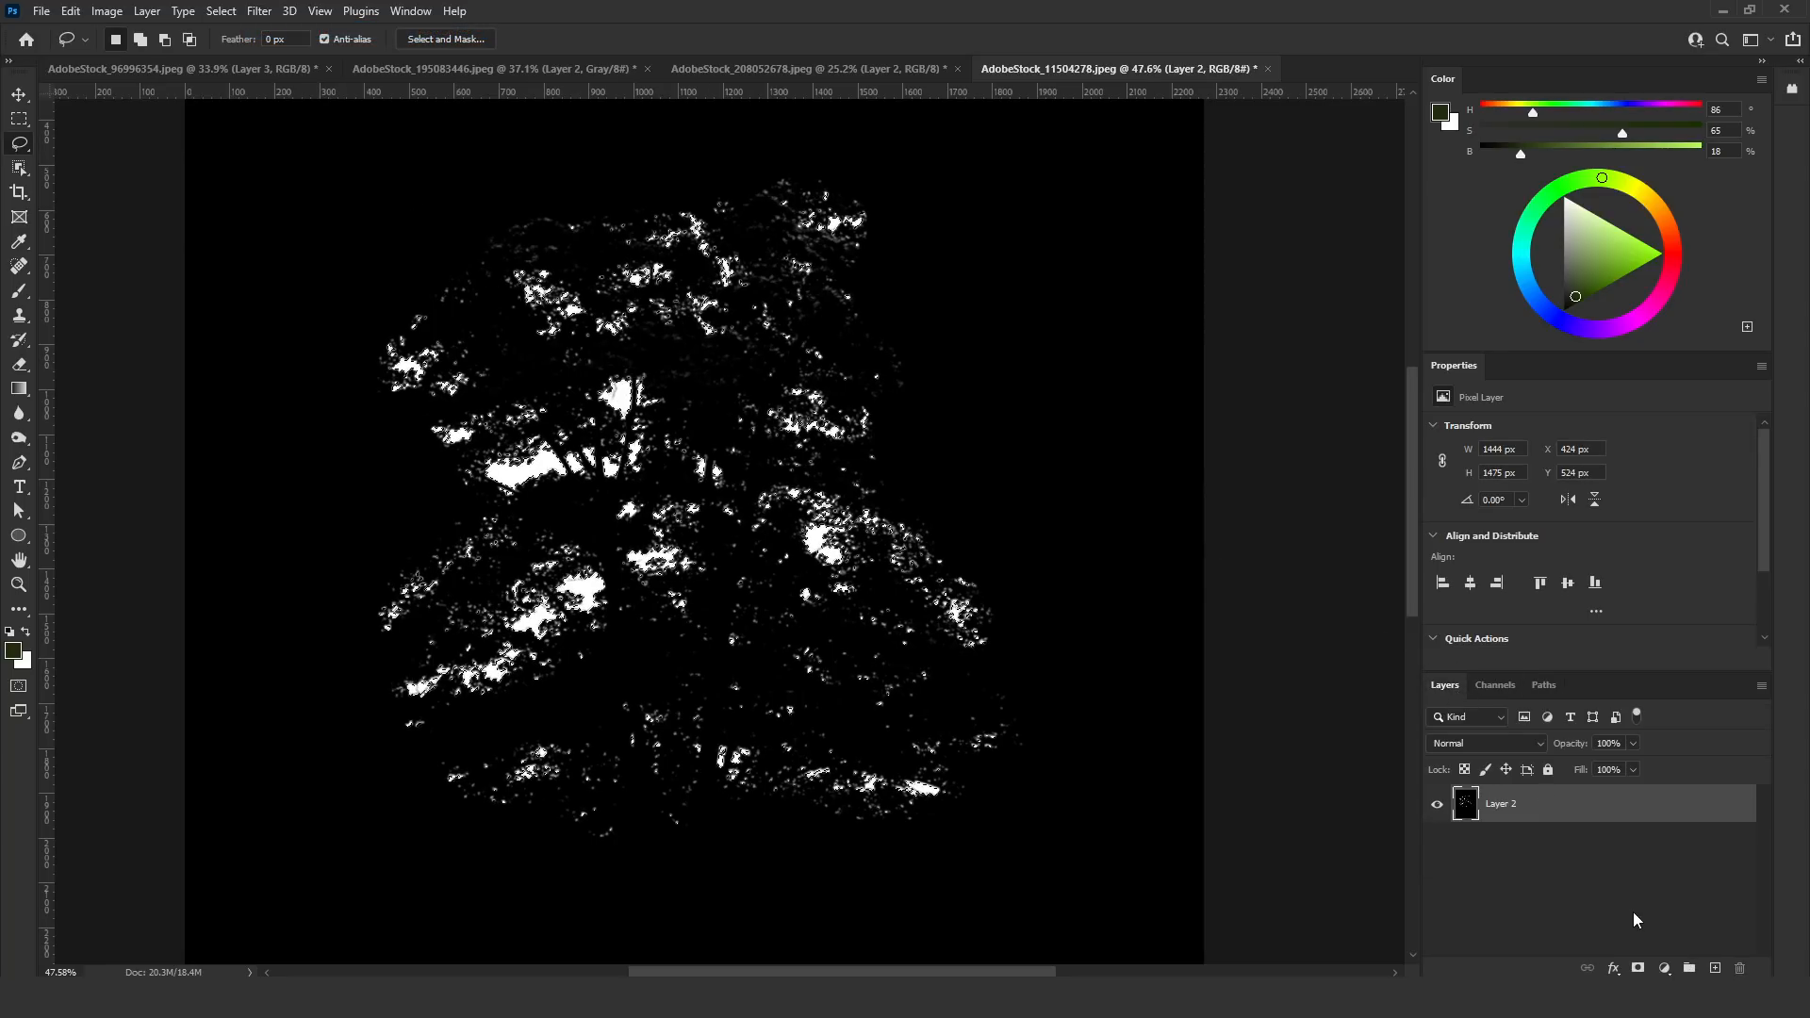
{"action": "left_click", "coordinate": [1637, 968]}
Add a new layer beneath the masked Layer 2 and fill it with black at 100% opacity
{"action": "left_click", "coordinate": [1720, 968]}
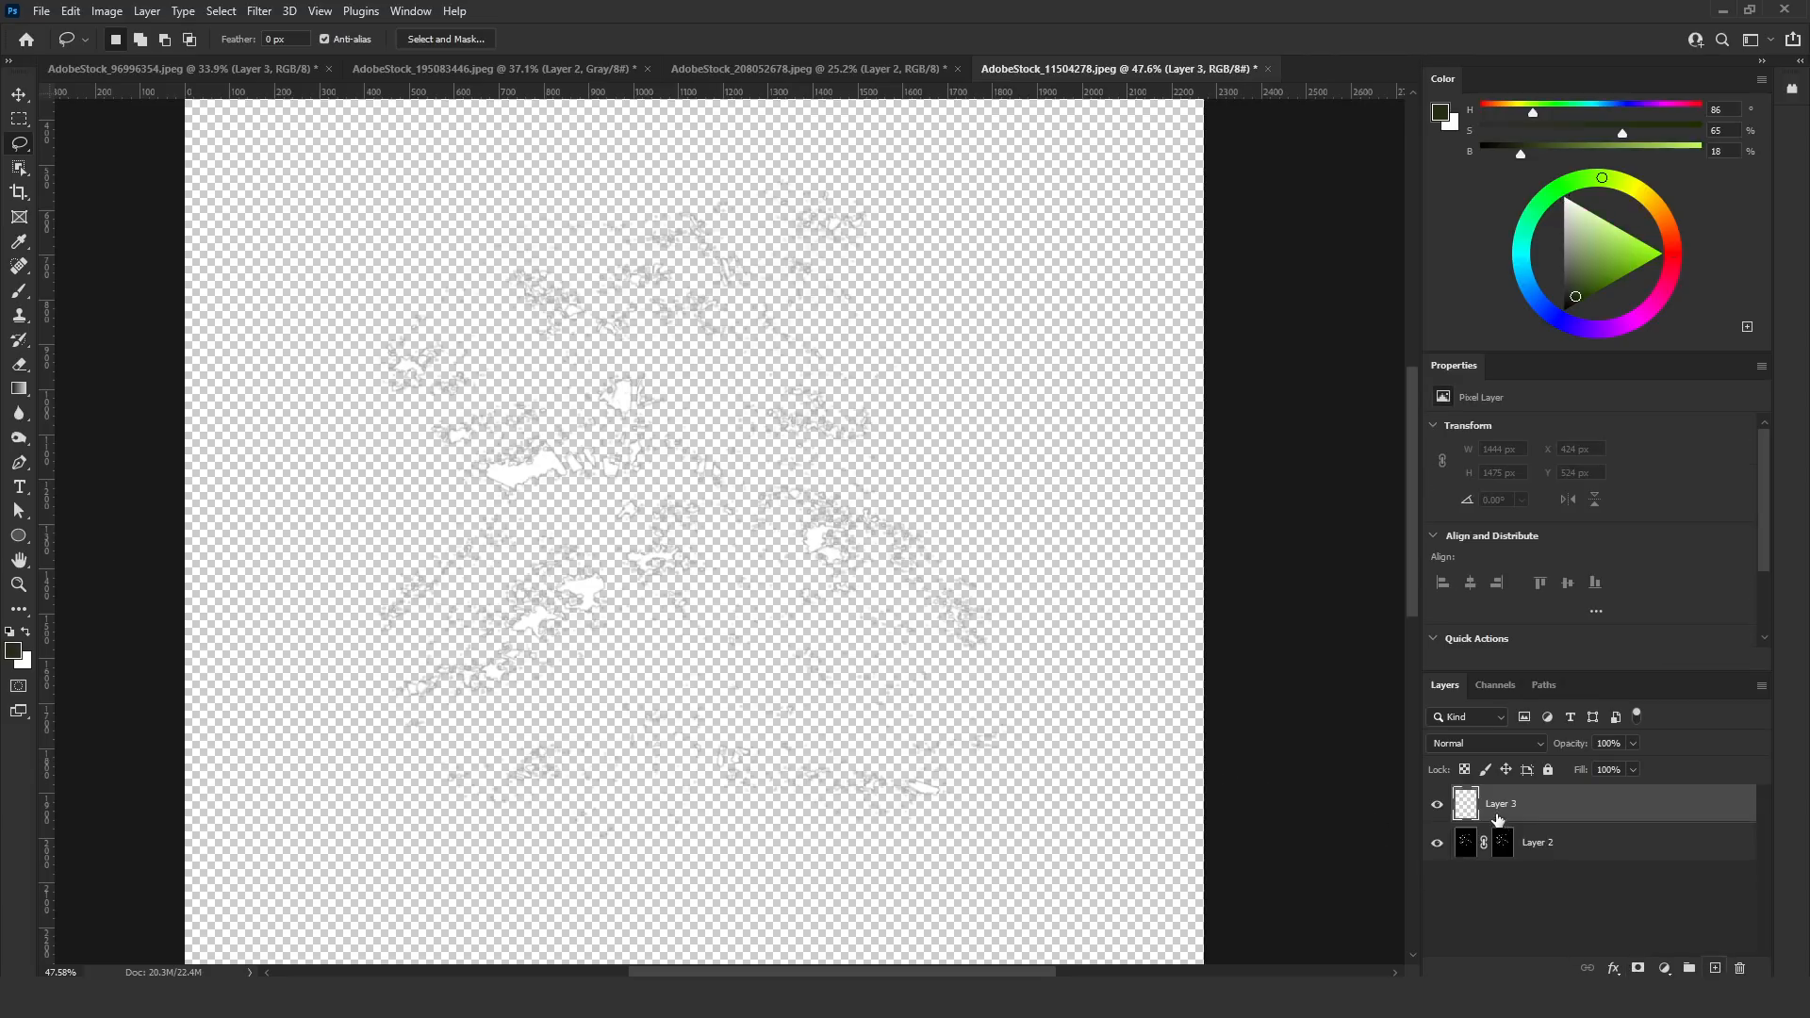
{"action": "left_click_drag", "start_coordinate": [1518, 817], "coordinate": [1496, 857]}
{"action": "key", "text": "shift+F5"}
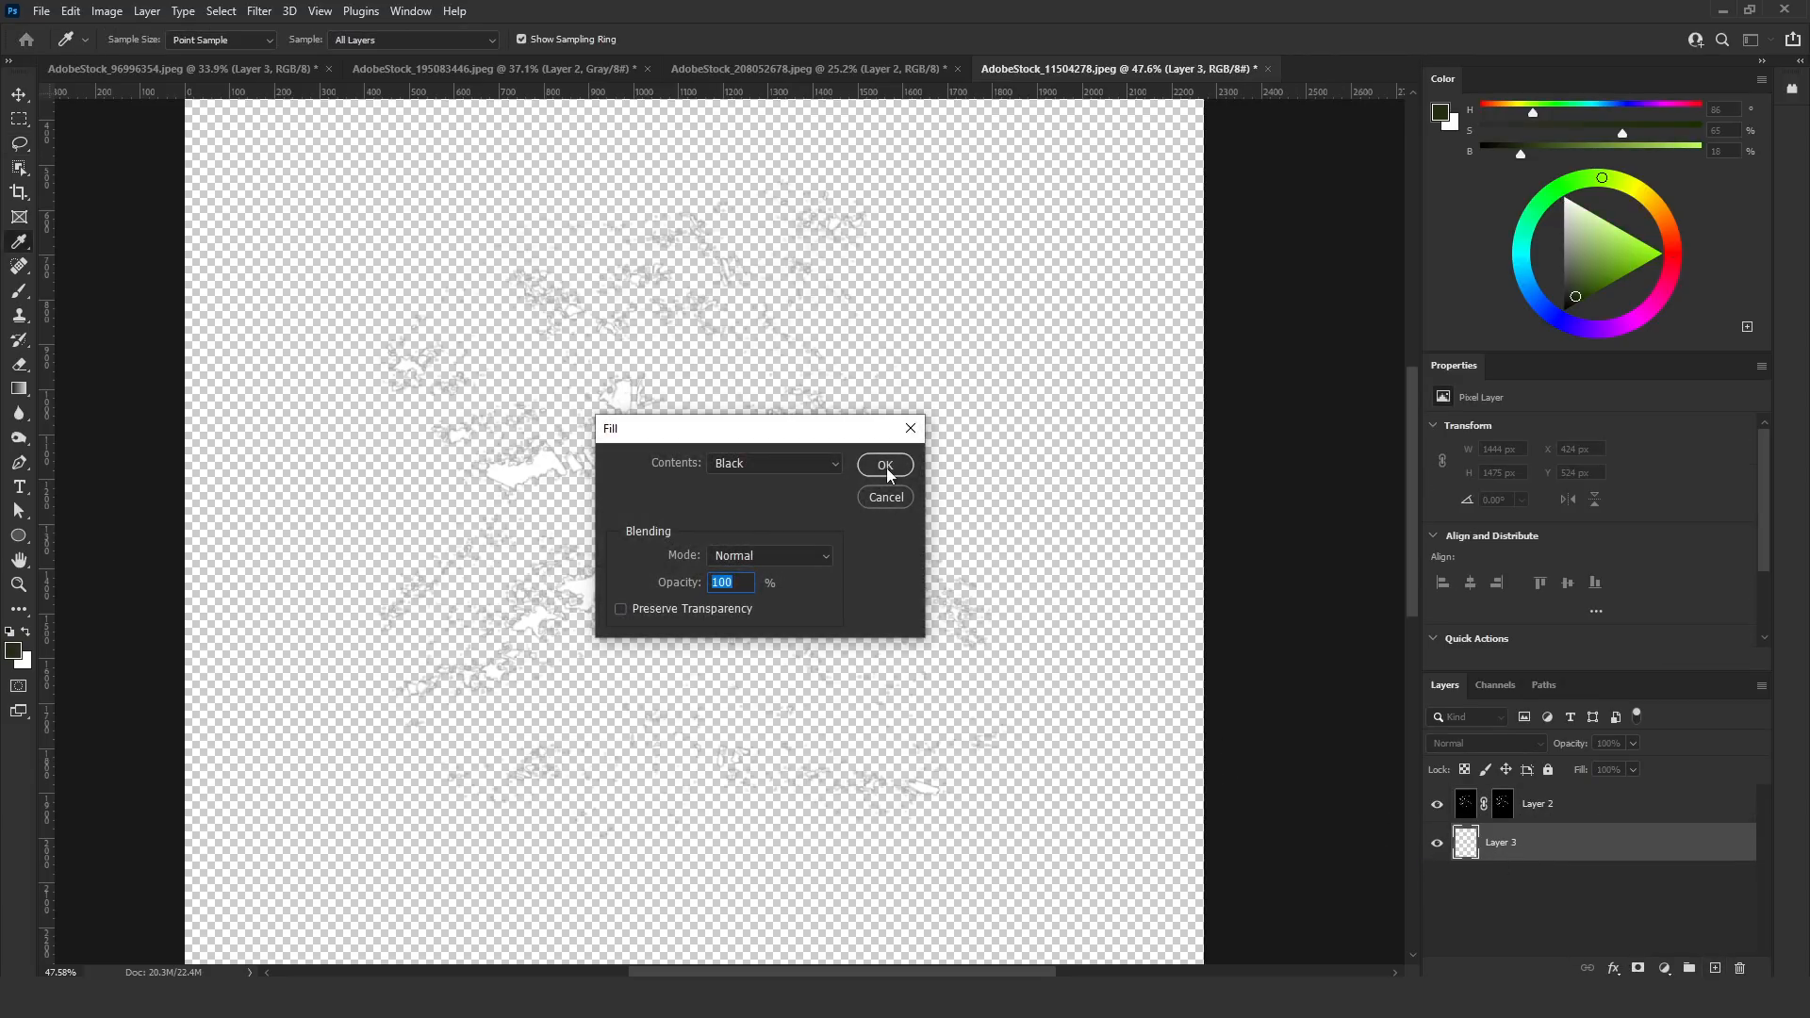
{"action": "left_click", "coordinate": [883, 465]}
{"action": "key", "text": "l"}
Harden the Layer 2 mask with Levels inputs of 118 and 194, and merge the layer with the black layer
{"action": "left_click", "coordinate": [1505, 806]}
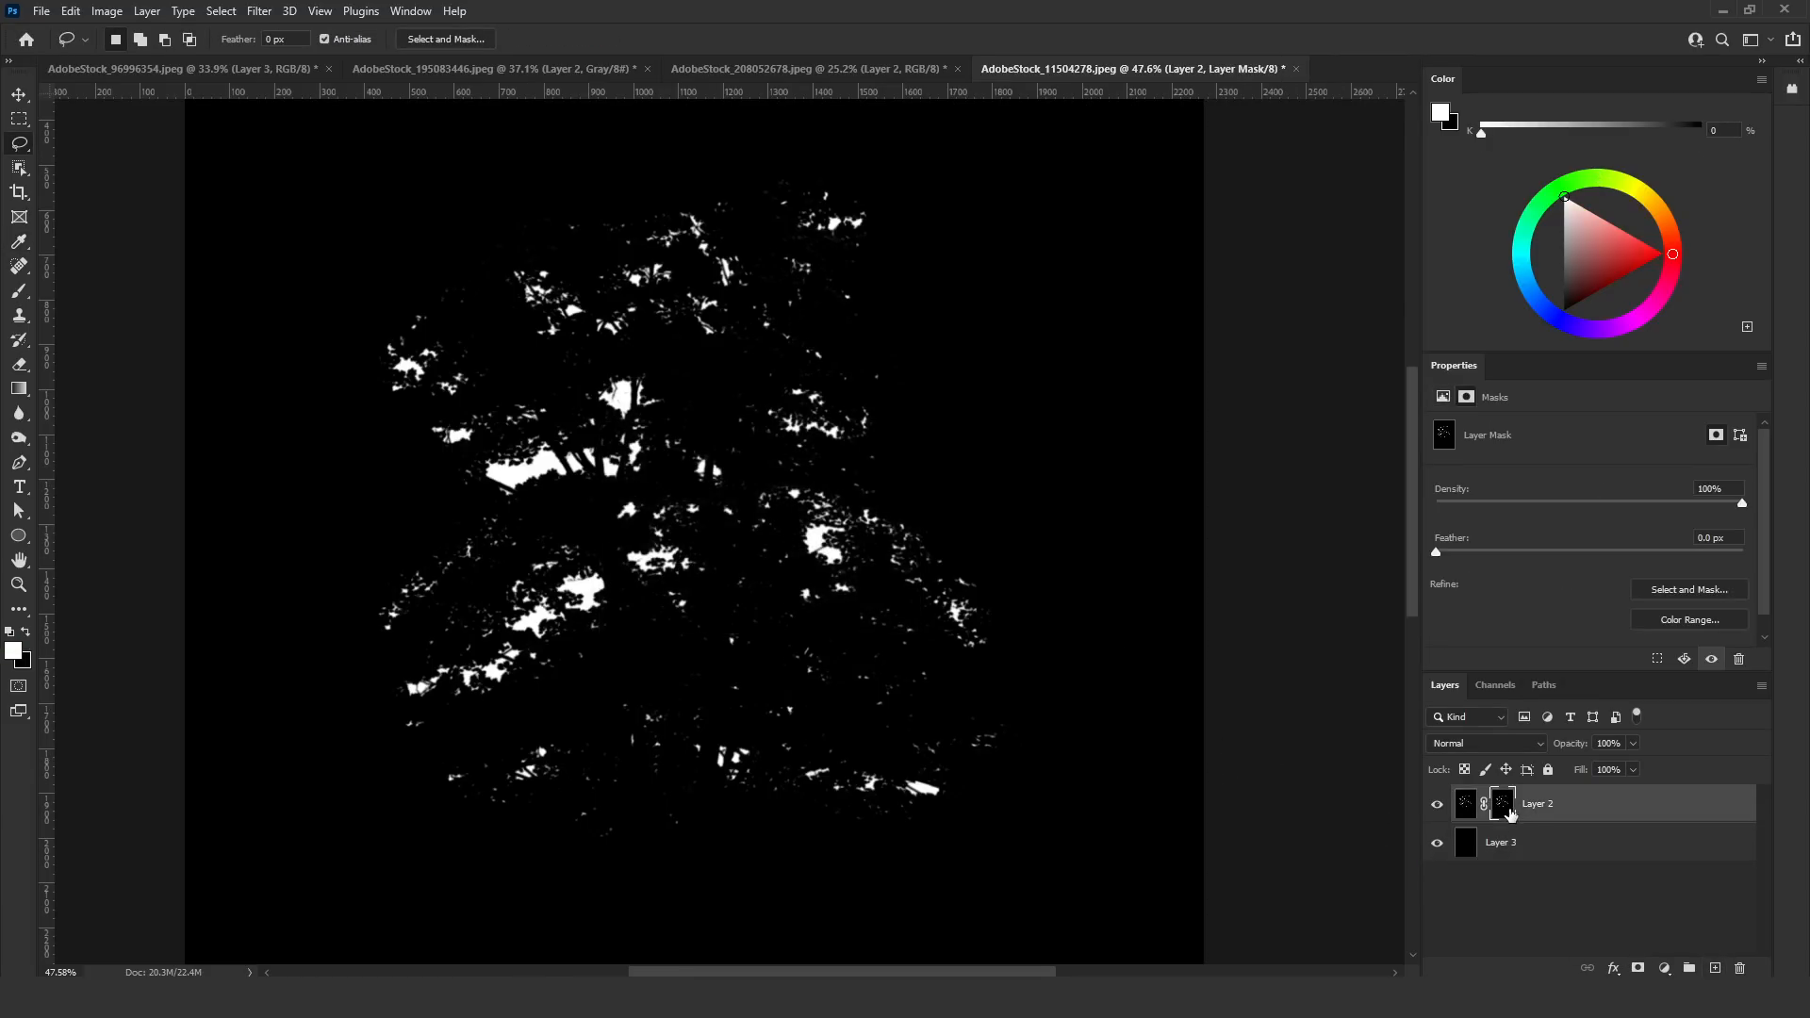
{"action": "key", "text": "ctrl+l"}
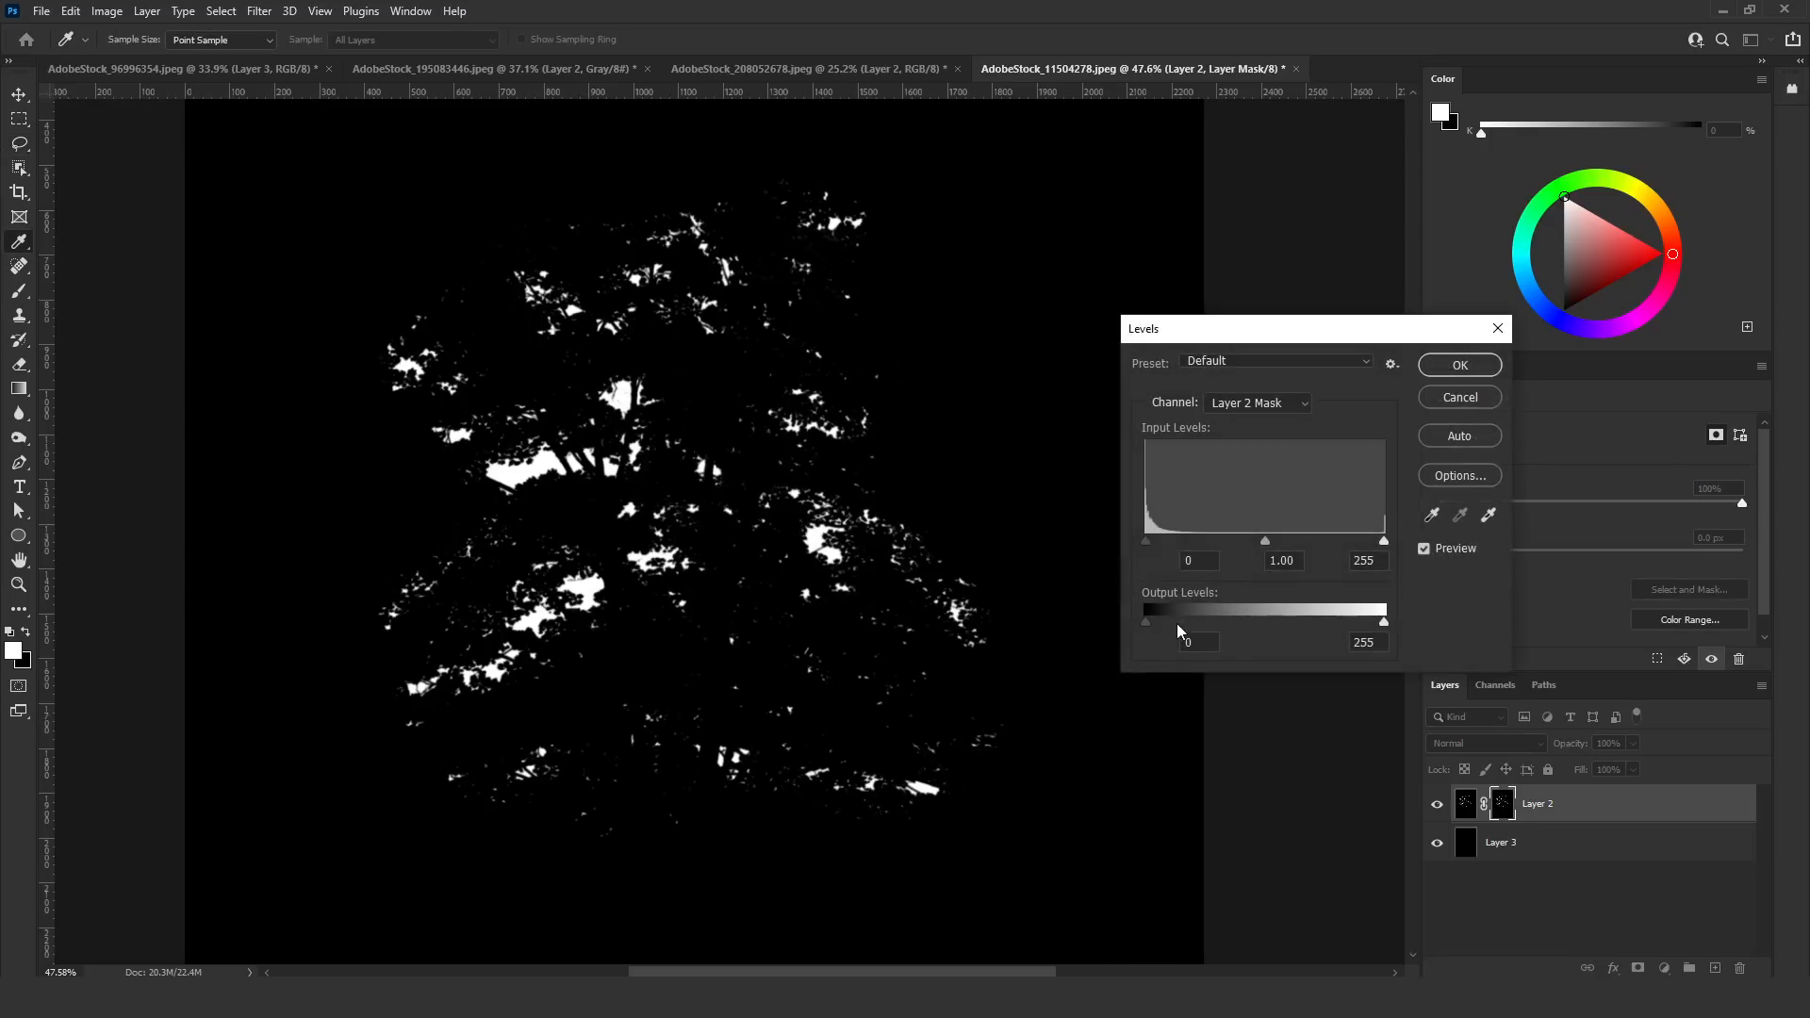
{"action": "left_click_drag", "start_coordinate": [1146, 543], "coordinate": [1226, 545]}
{"action": "left_click_drag", "start_coordinate": [1384, 541], "coordinate": [1256, 541]}
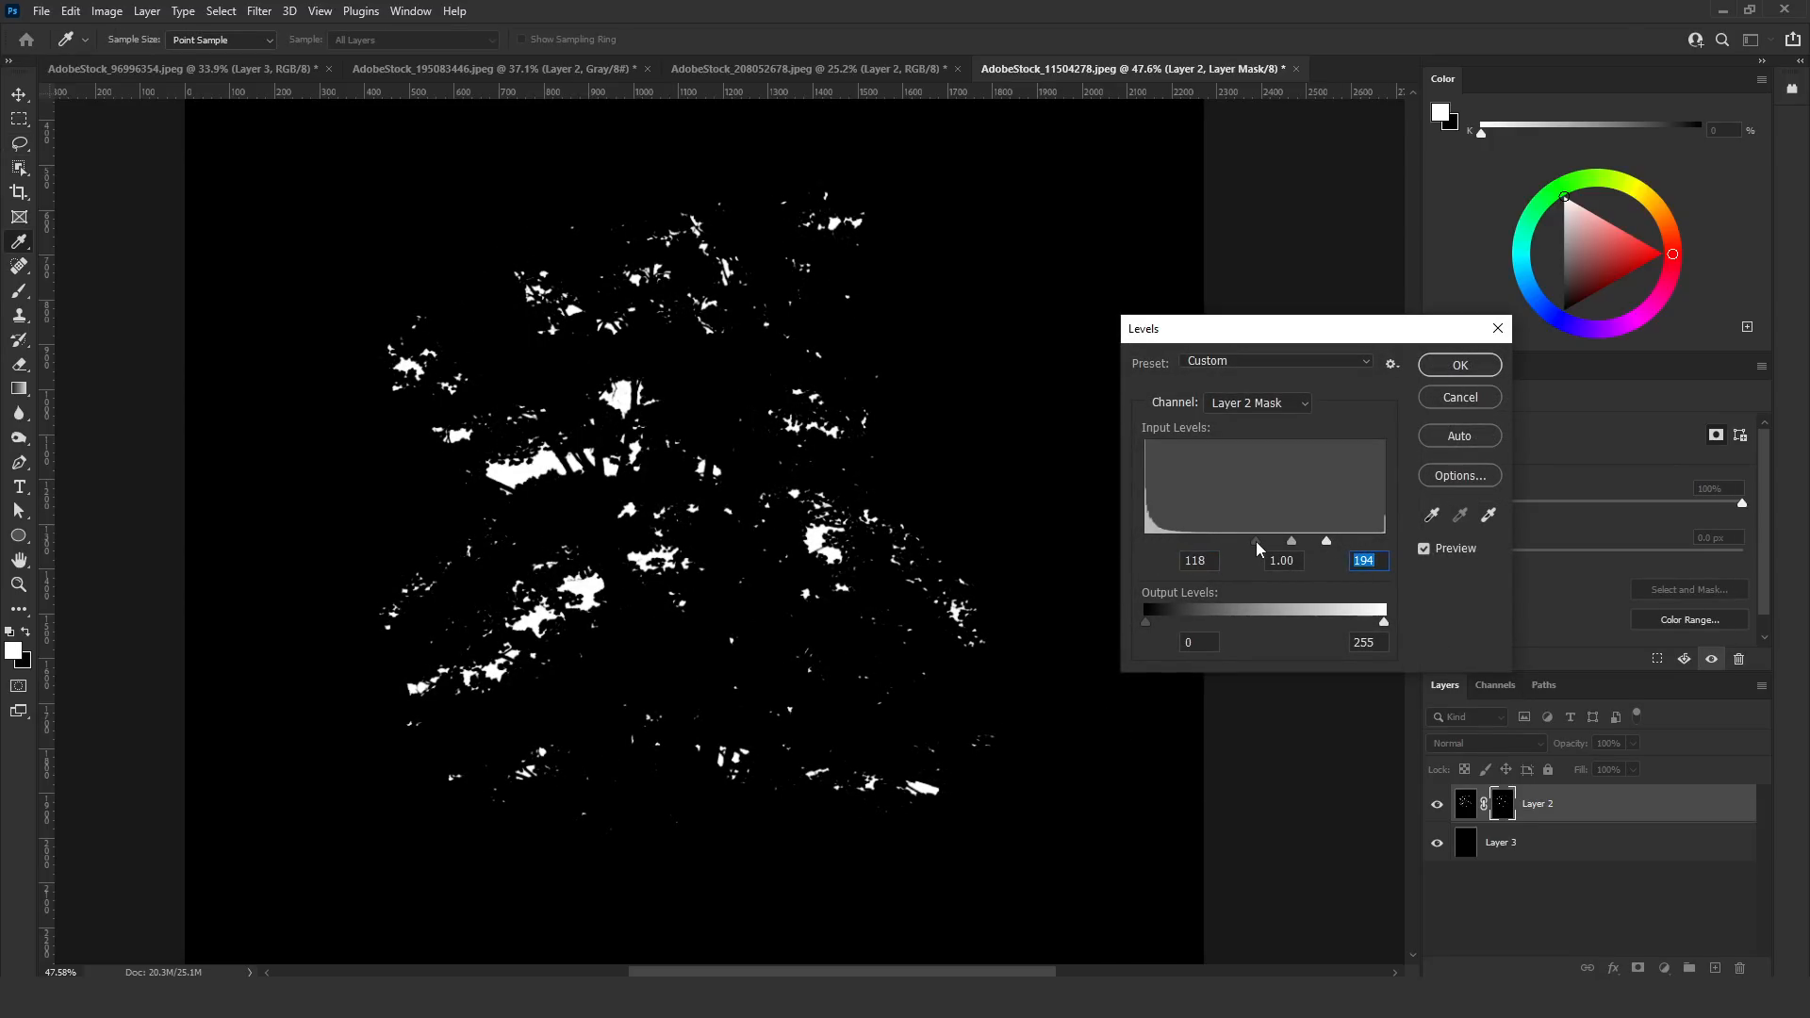
{"action": "left_click", "coordinate": [1442, 365]}
{"action": "key", "text": "l"}
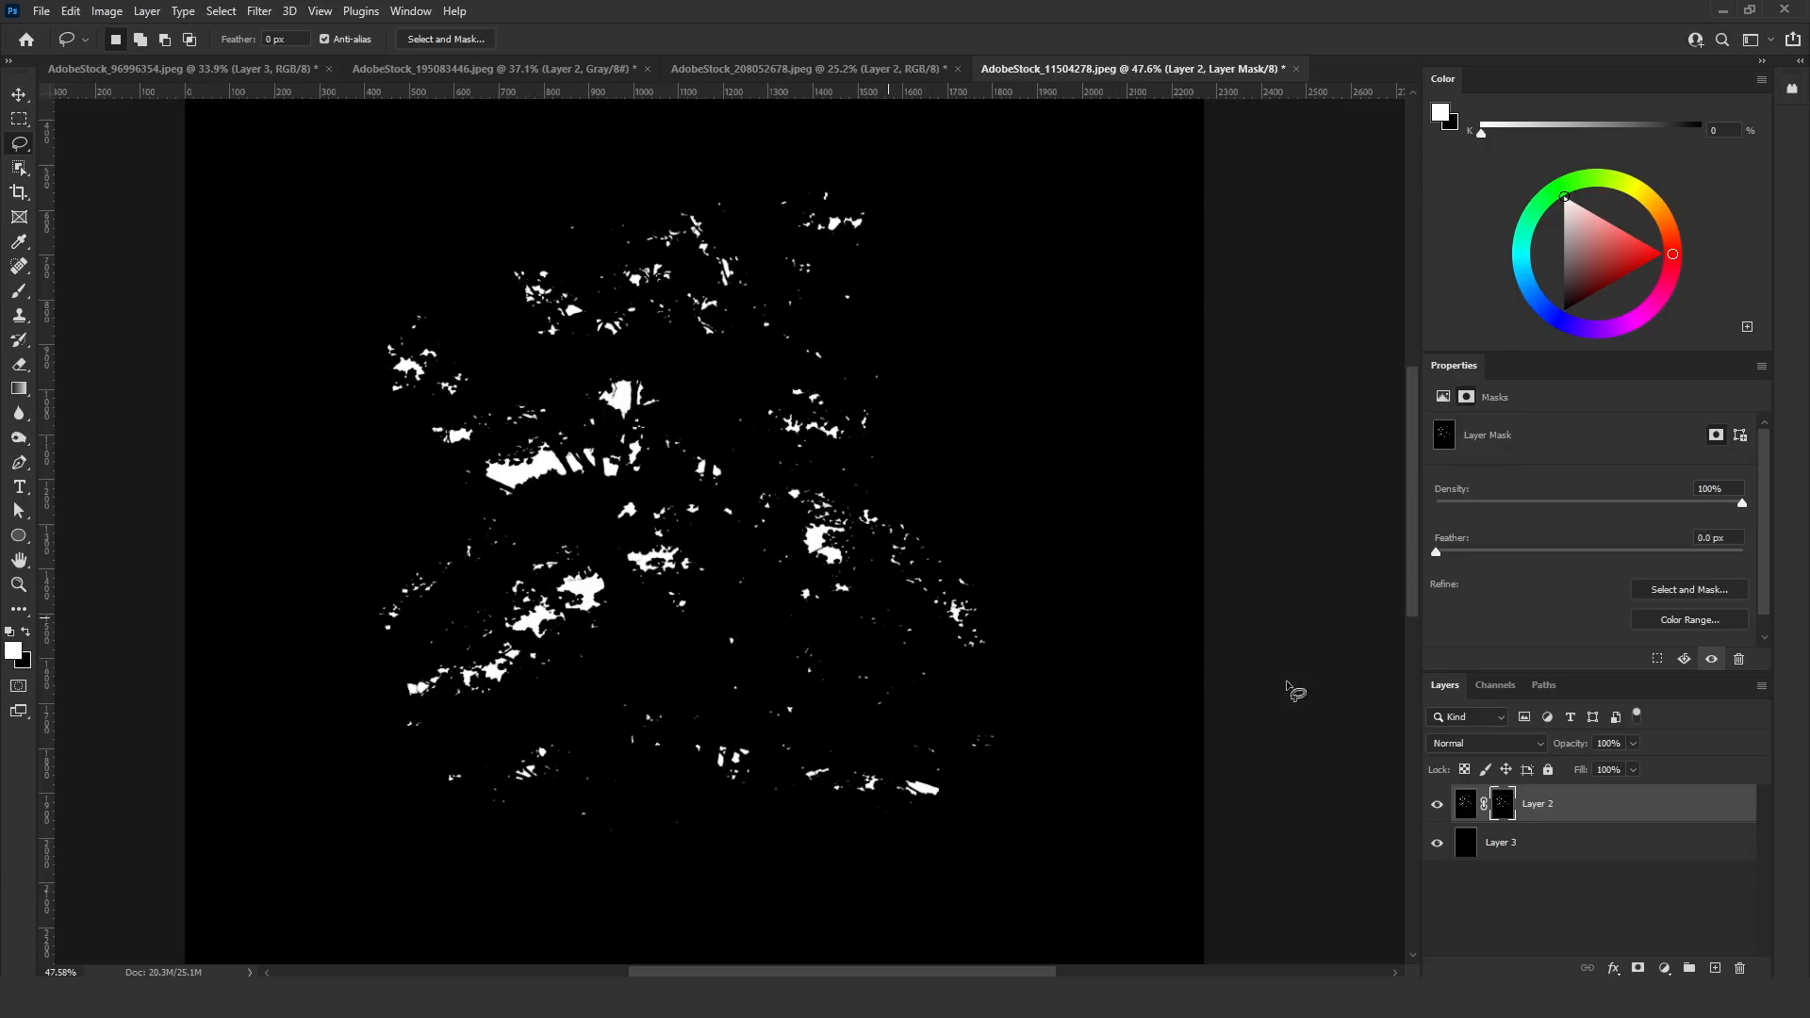
{"action": "key", "text": "ctrl+e"}
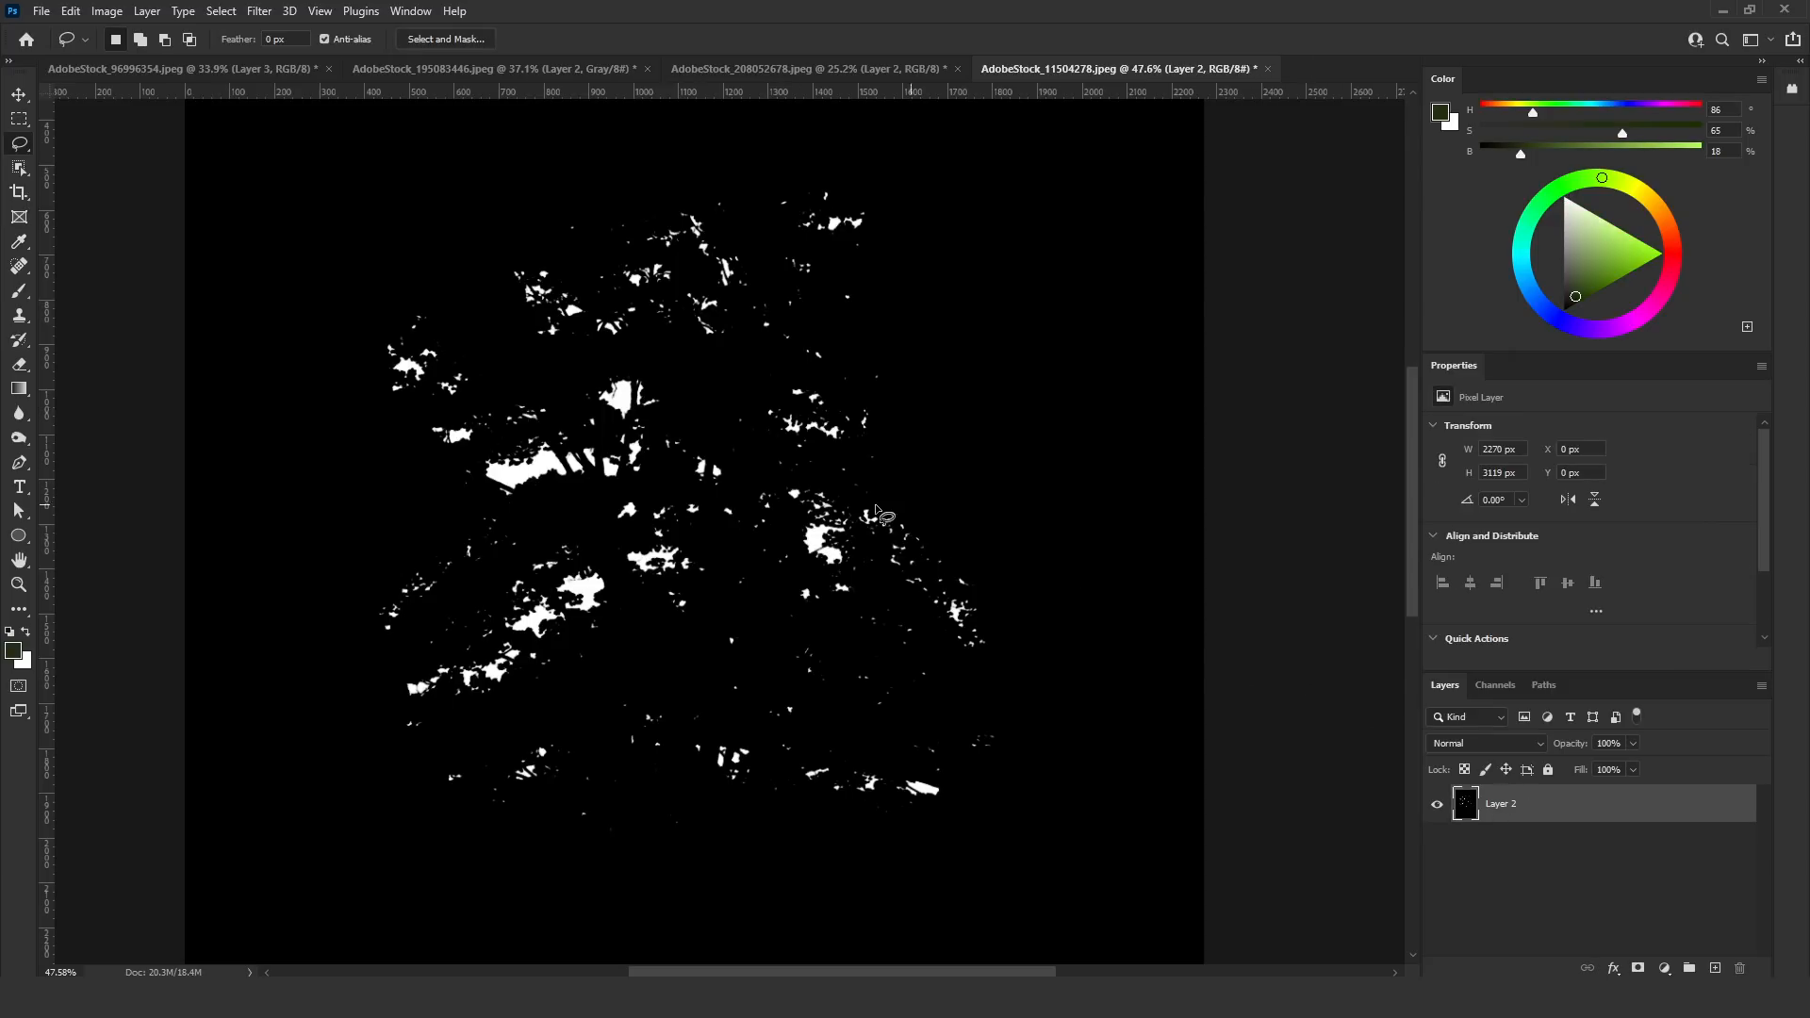
Crop the canvas on all four sides around the white spots and invert the image to black spots on white
{"action": "key", "text": "ctrl+0"}
{"action": "key", "text": "c"}
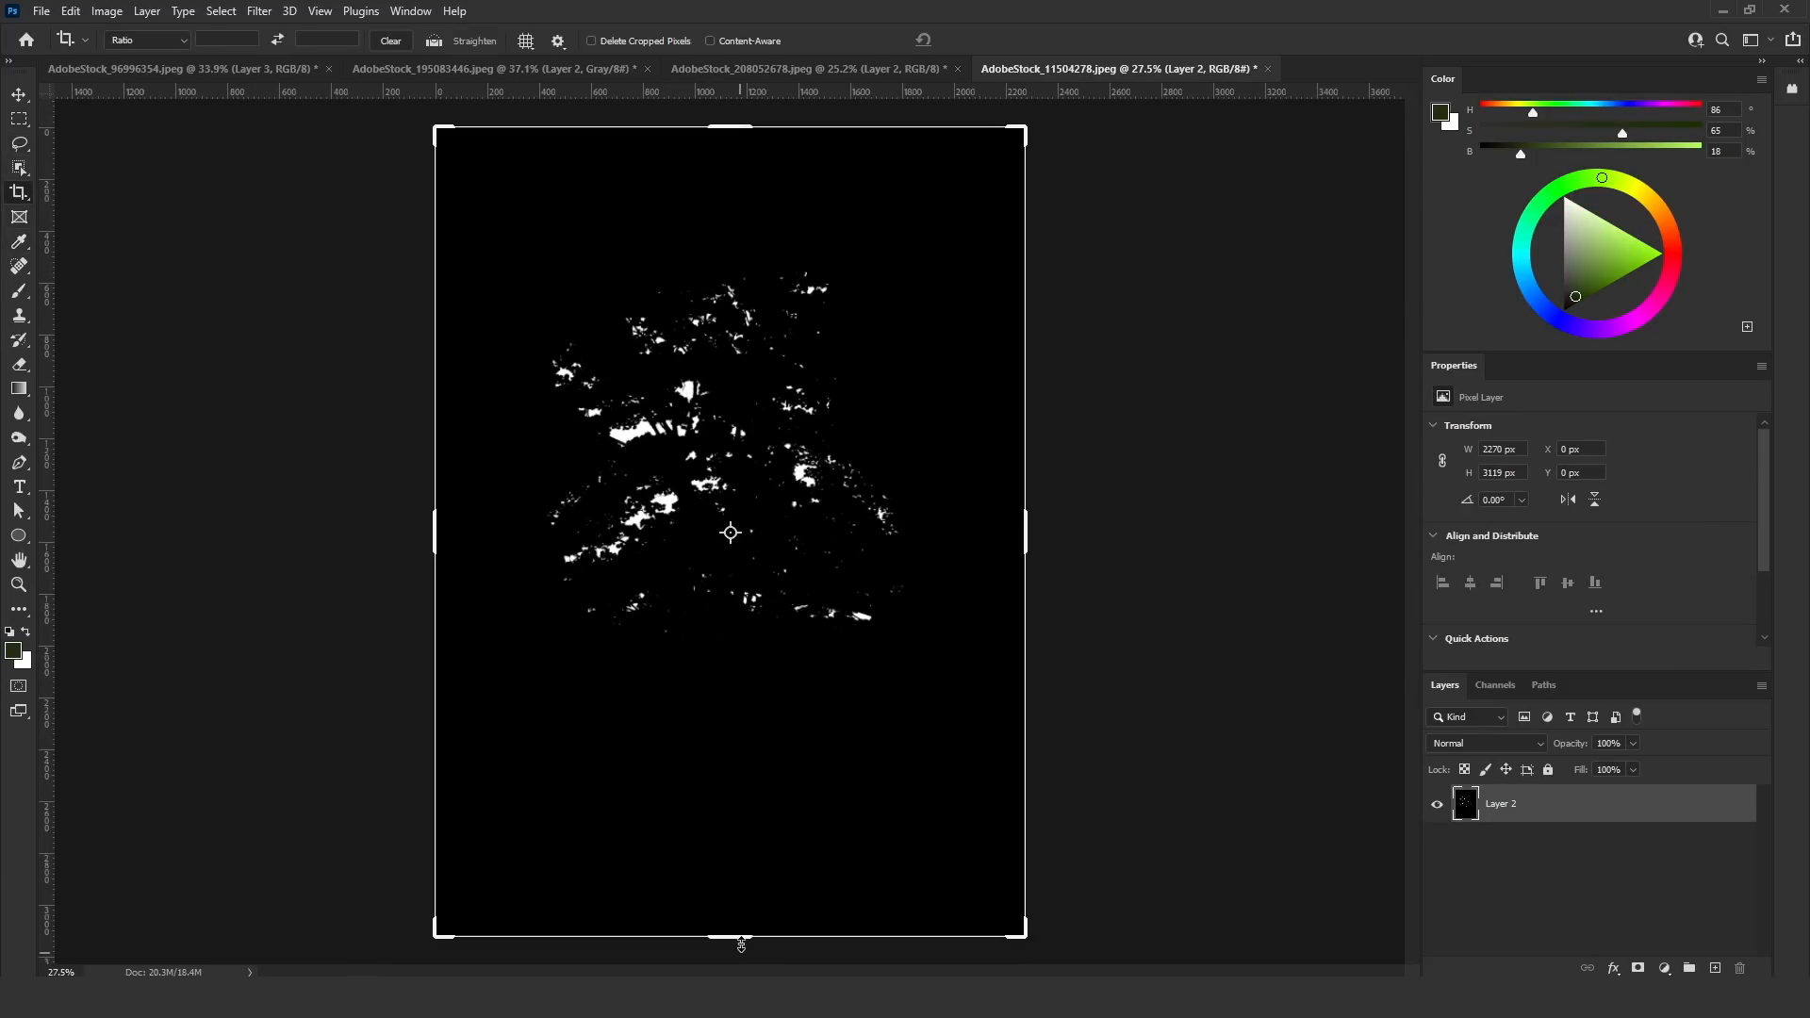
{"action": "left_click_drag", "start_coordinate": [741, 943], "coordinate": [754, 801]}
{"action": "left_click_drag", "start_coordinate": [750, 269], "coordinate": [751, 321]}
{"action": "left_click_drag", "start_coordinate": [1026, 542], "coordinate": [970, 541]}
{"action": "left_click_drag", "start_coordinate": [496, 531], "coordinate": [528, 529]}
{"action": "key", "text": "Return"}
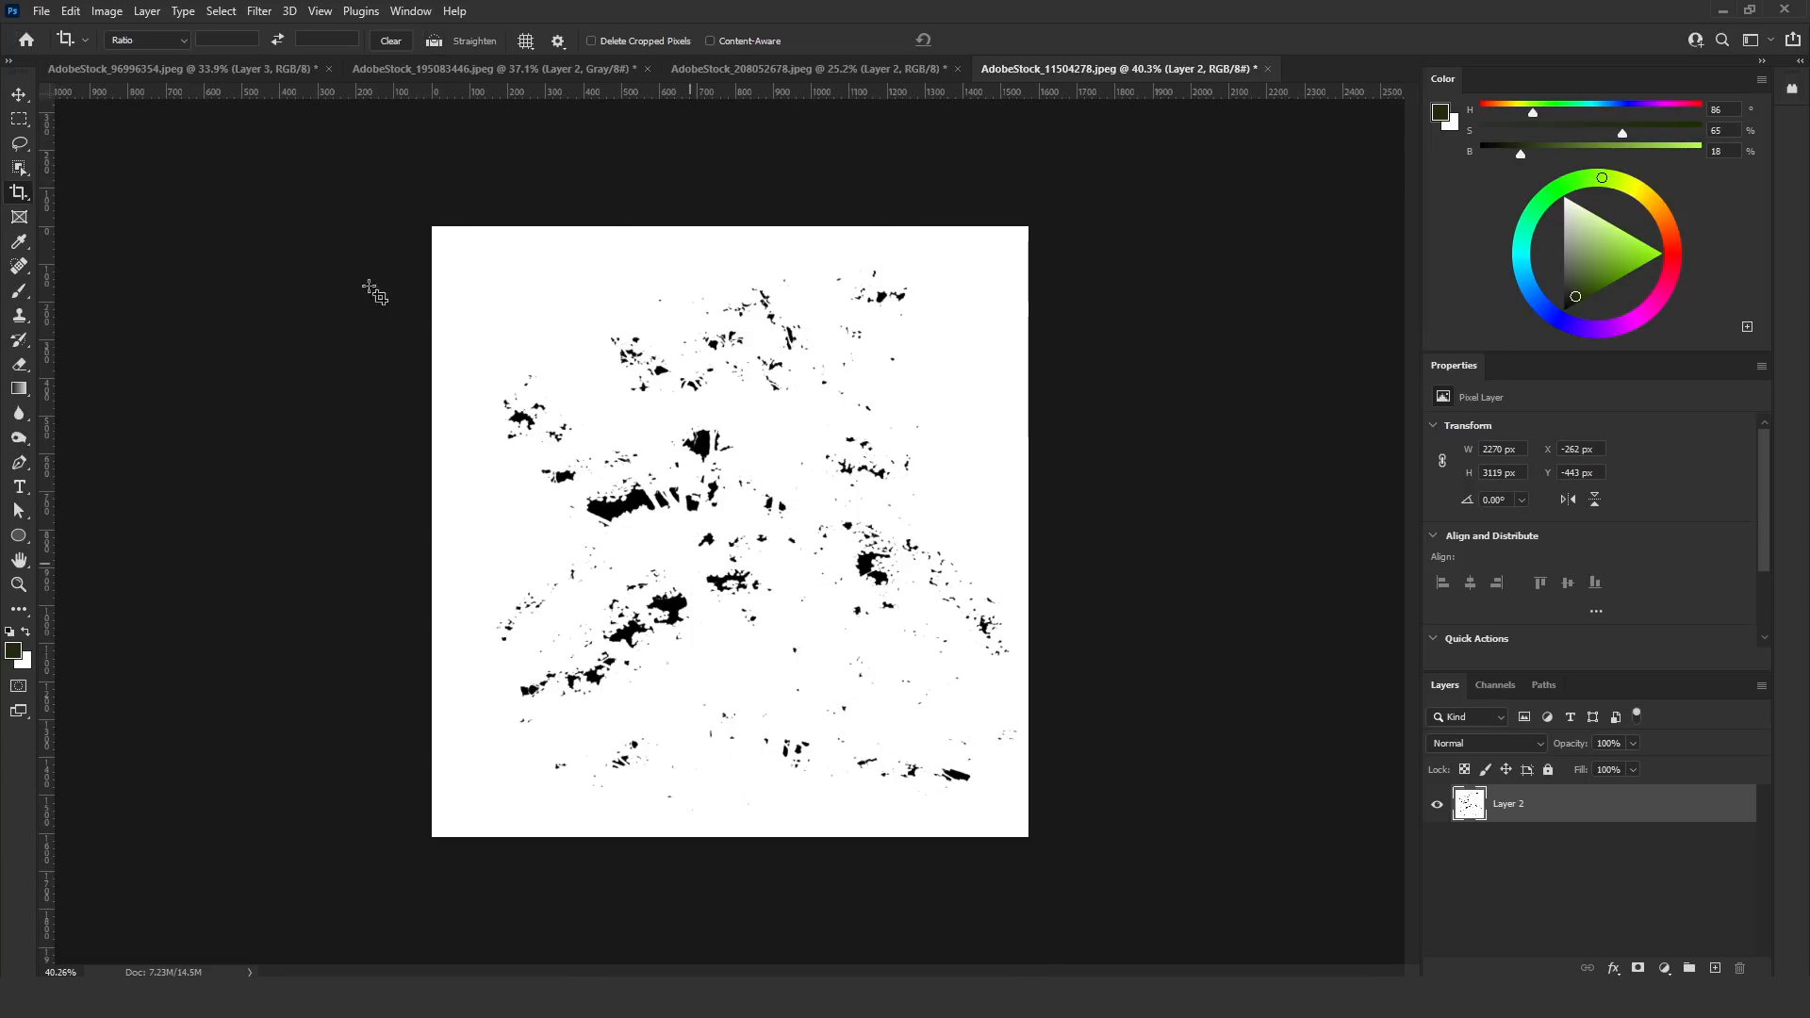
Define the black spots image as a brush preset named "Spotlights 4"
{"action": "left_click", "coordinate": [74, 13]}
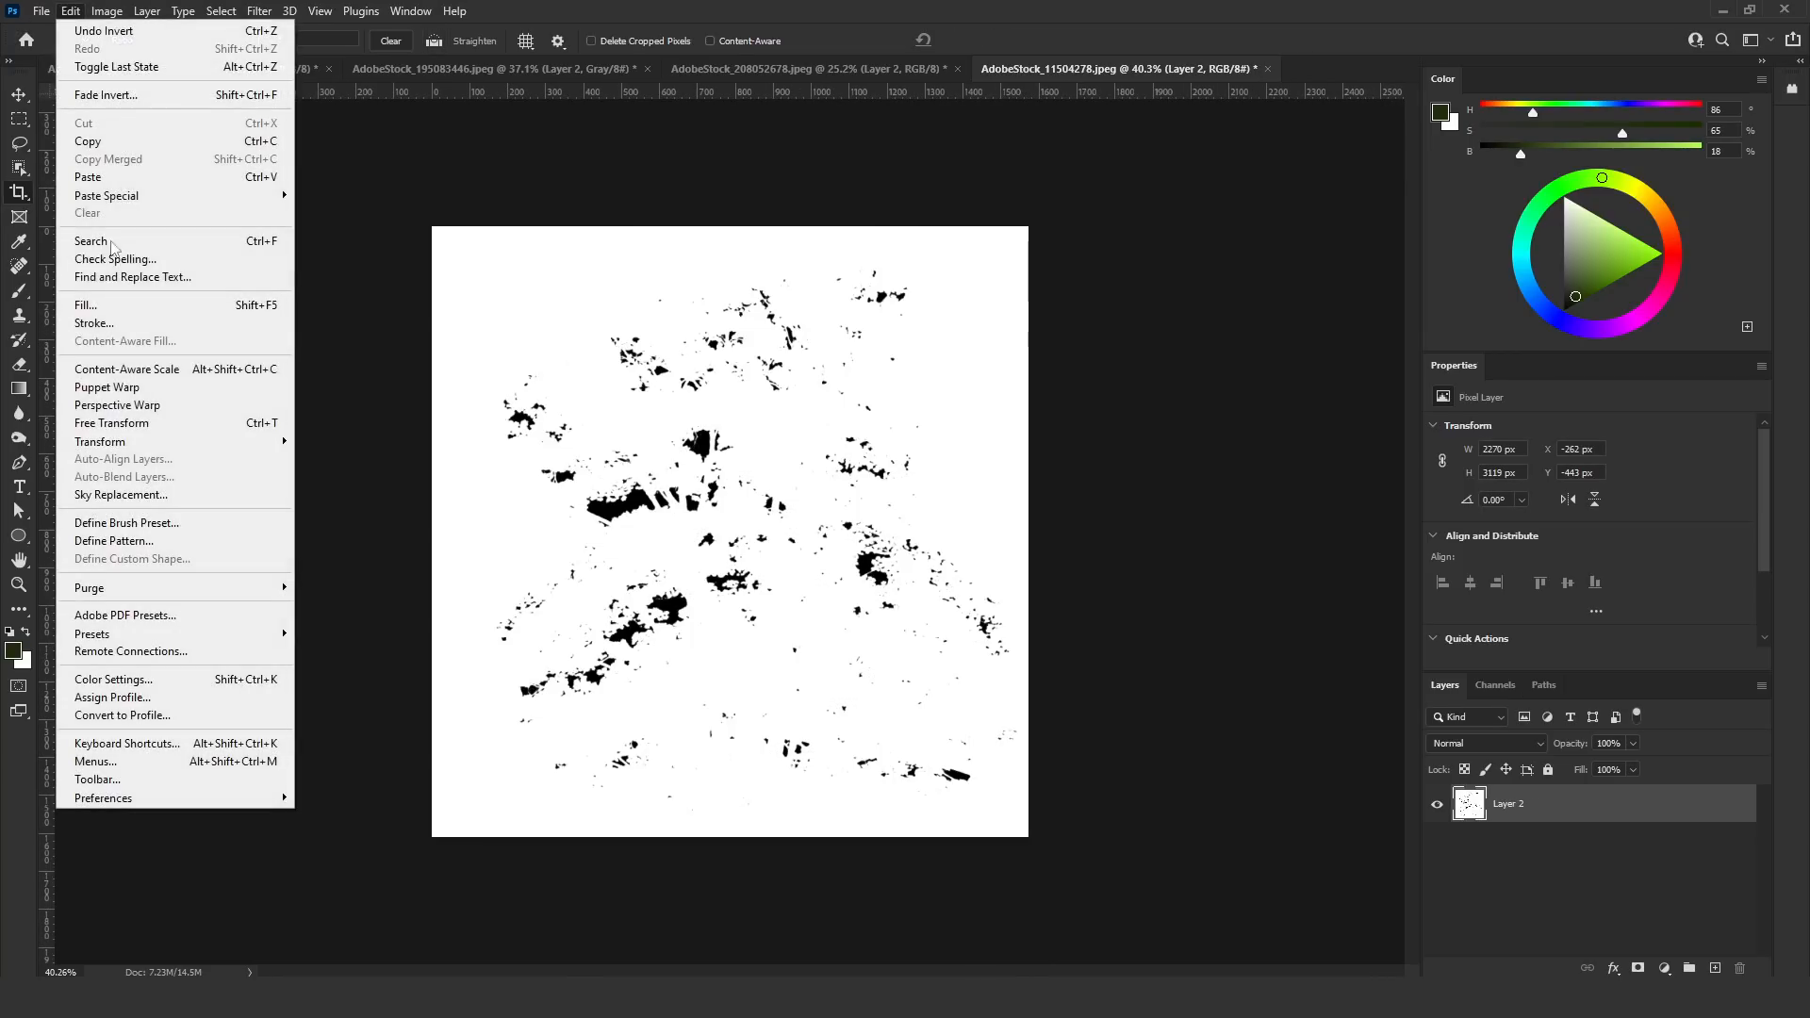
{"action": "left_click", "coordinate": [165, 529]}
{"action": "type", "text": "Spotlights 4"}
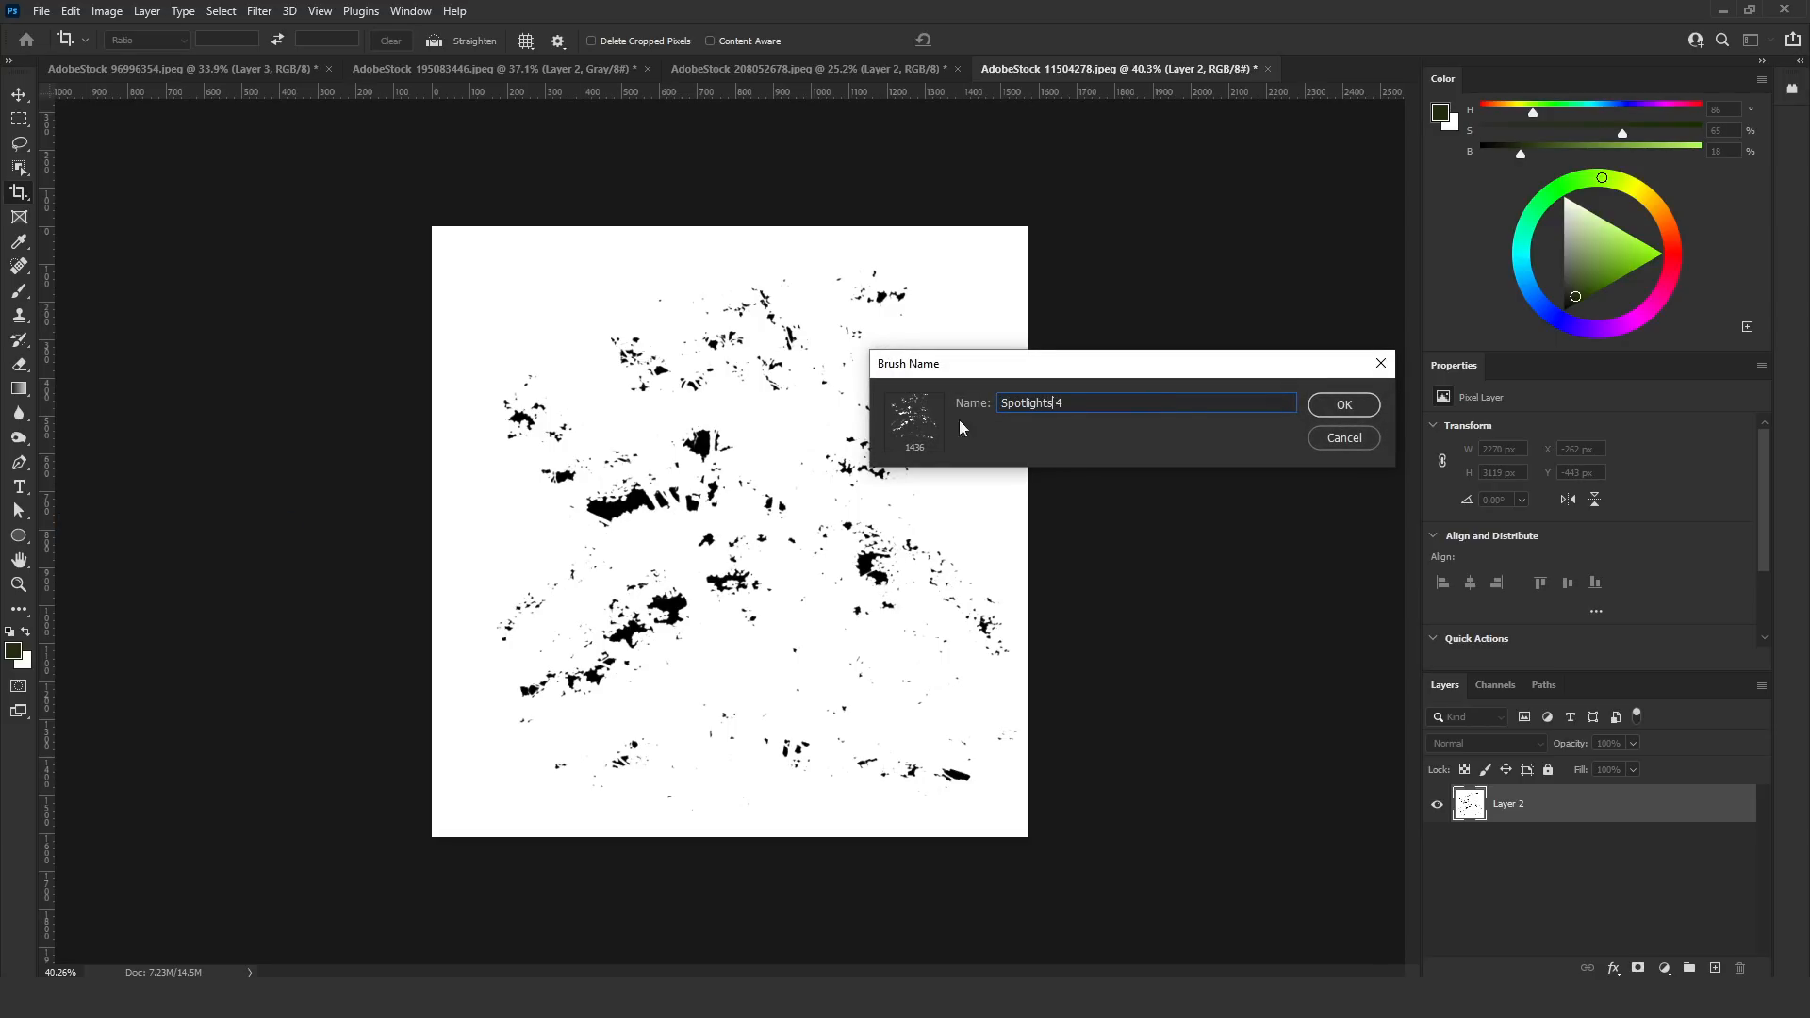
{"action": "left_click", "coordinate": [1325, 406]}
Review the finished light-spot images and examine the tree roots and water in the temple photo AdobeStock_77944559.jpeg
{"action": "left_click", "coordinate": [849, 68]}
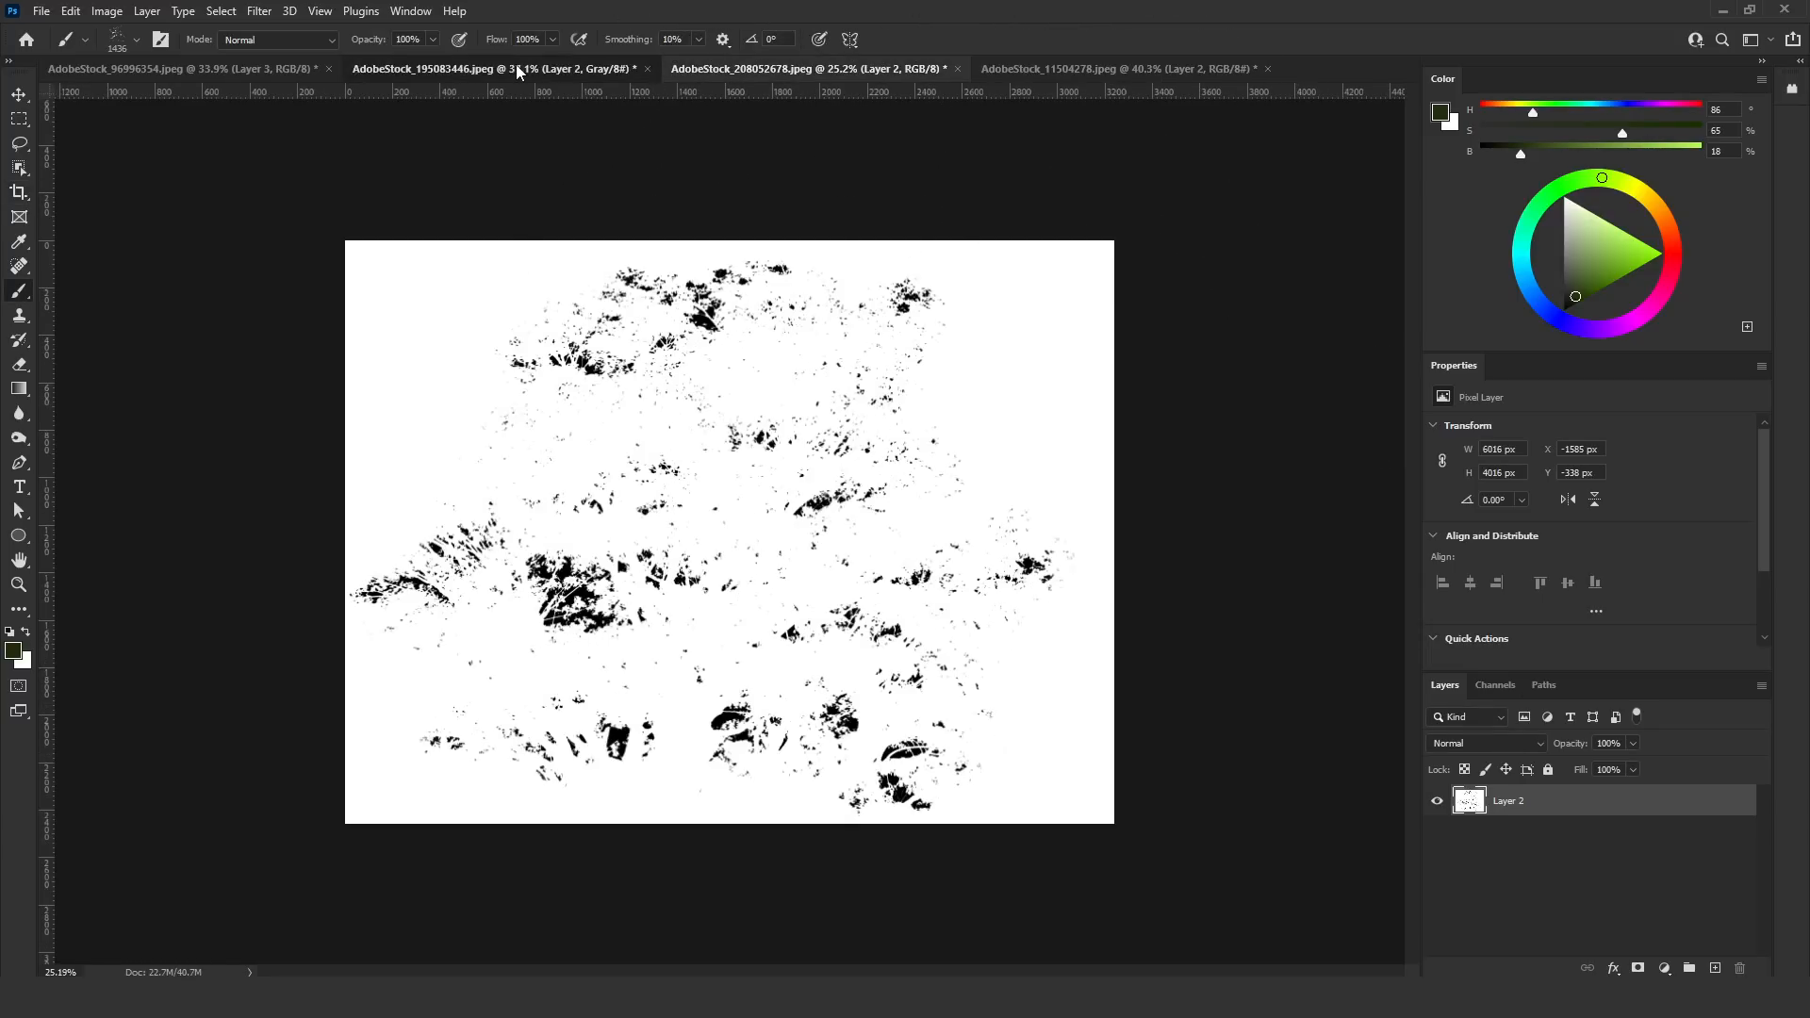
{"action": "left_click", "coordinate": [516, 66]}
{"action": "left_click", "coordinate": [224, 66]}
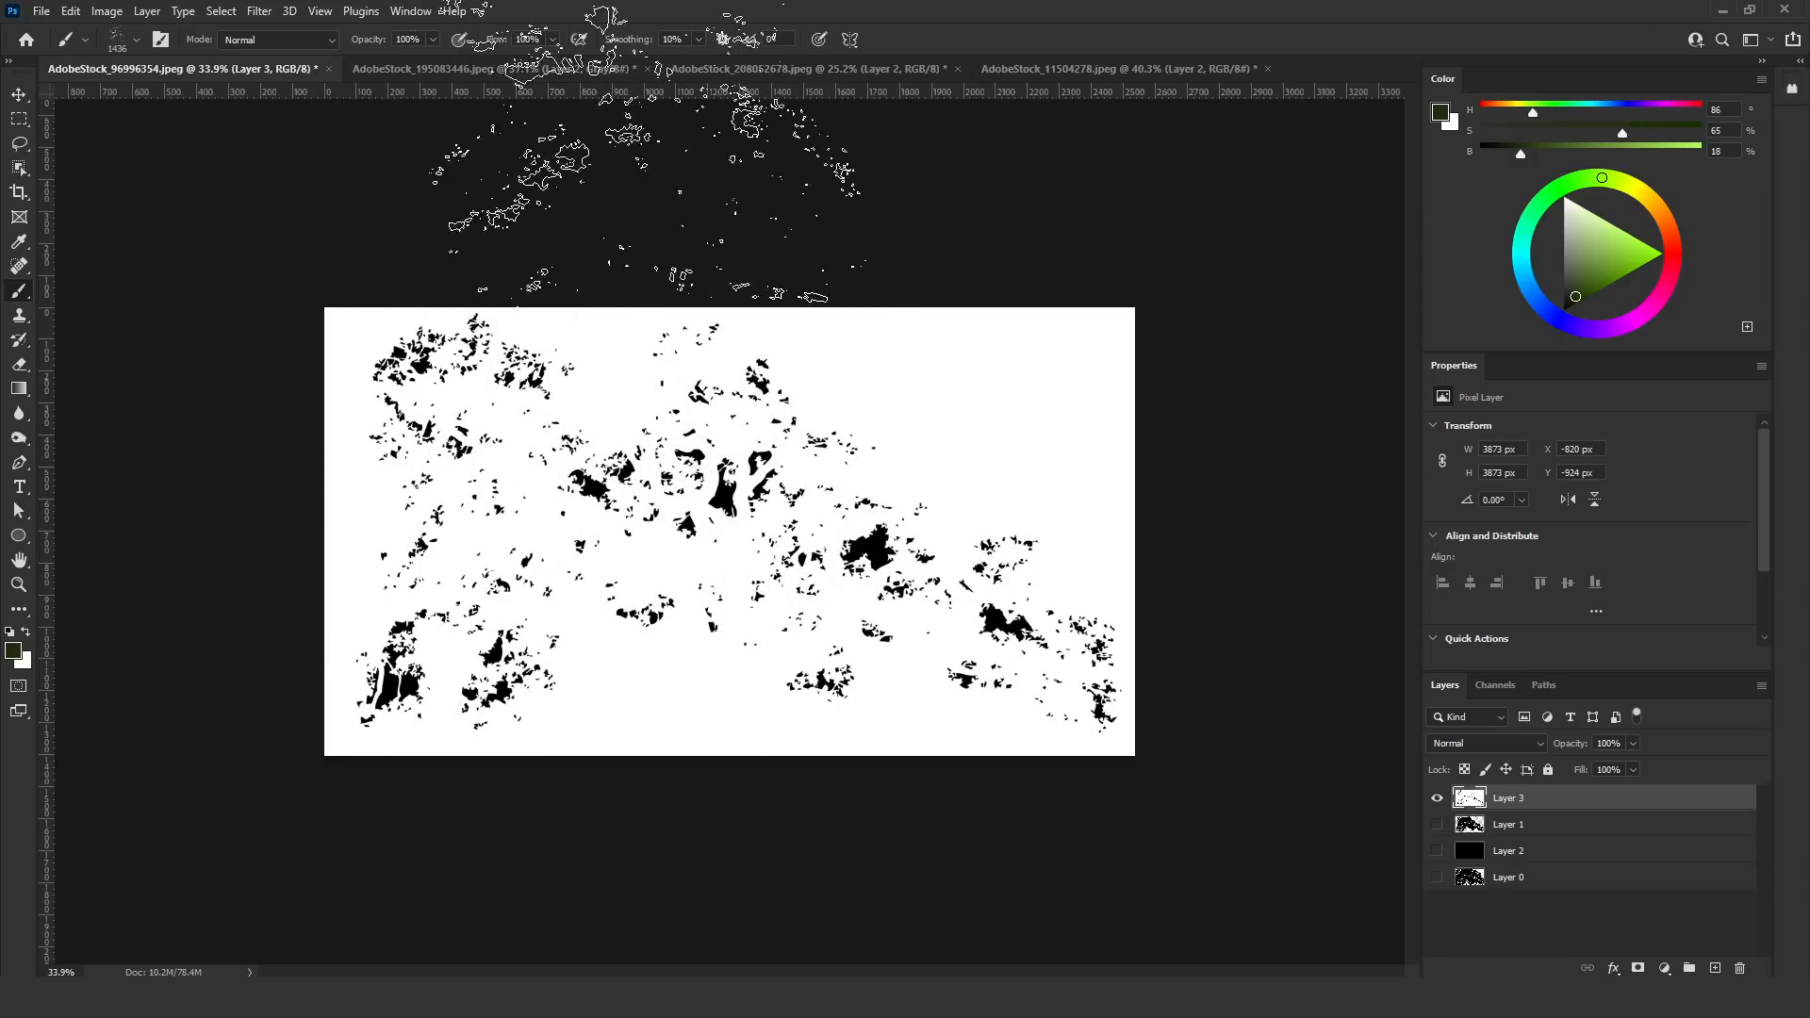
{"action": "left_click", "coordinate": [1078, 66]}
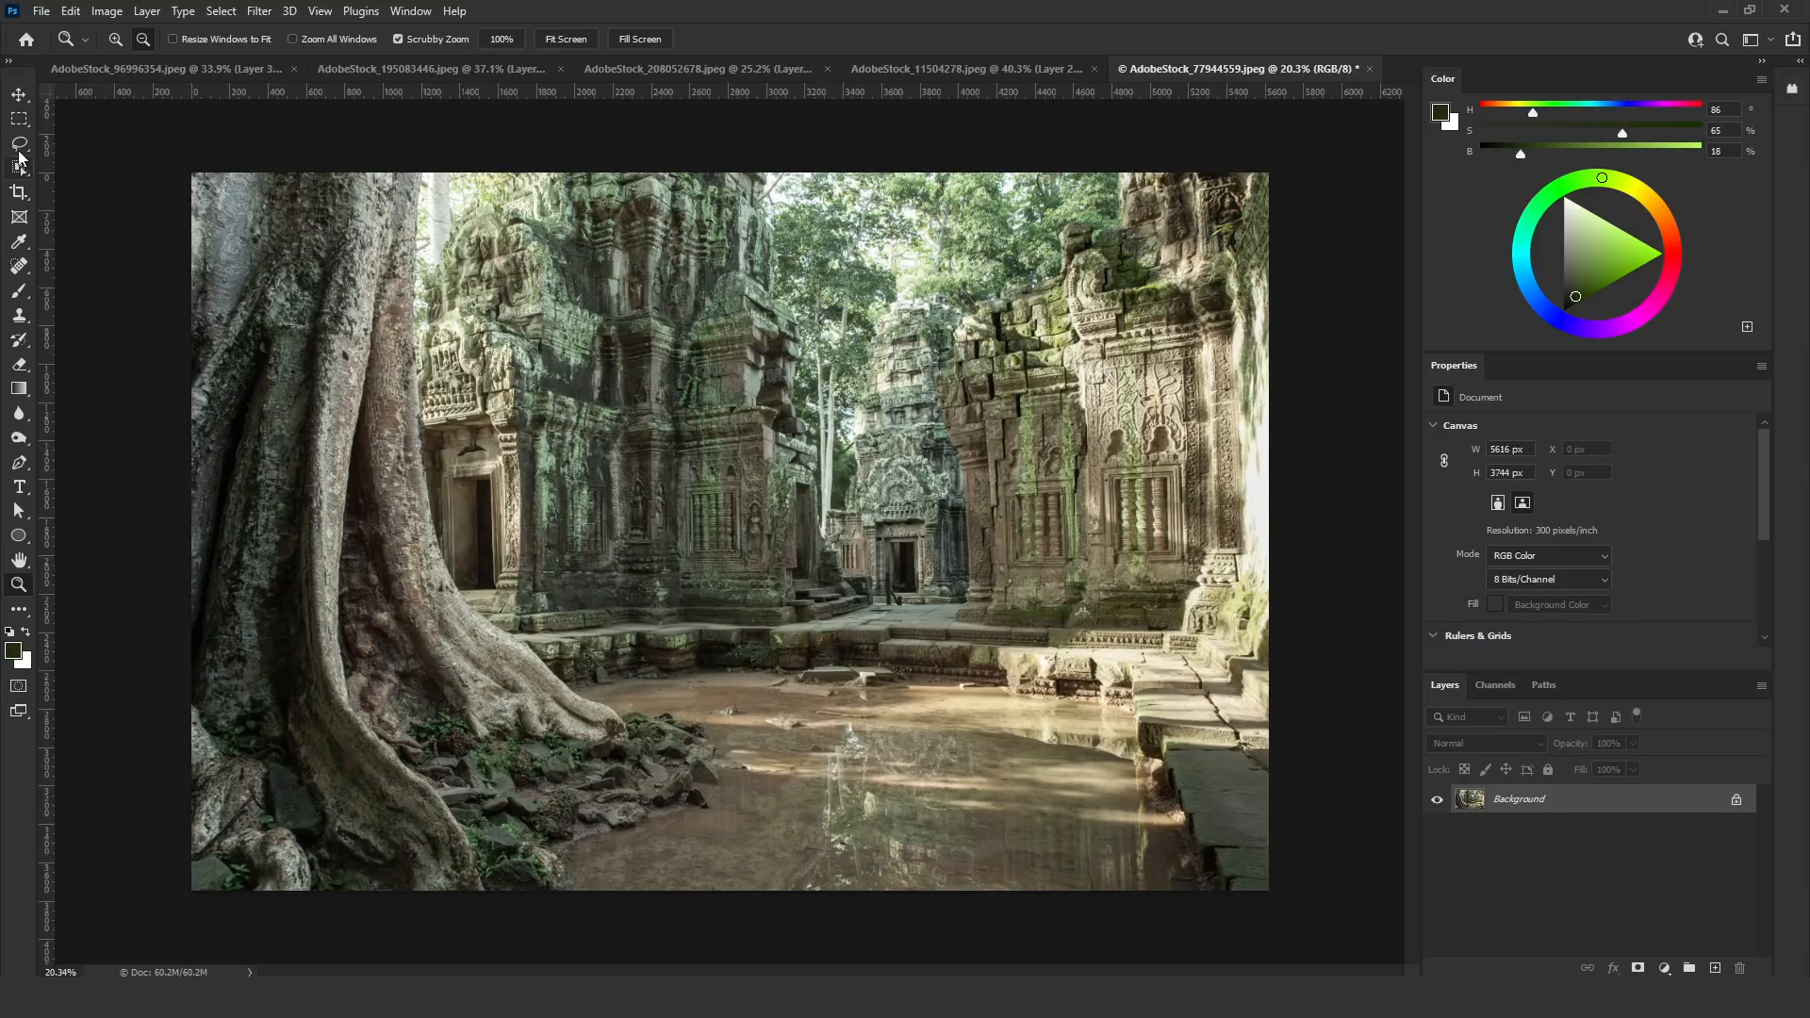
{"action": "left_click", "coordinate": [19, 146]}
{"action": "key", "text": "ctrl+minus"}
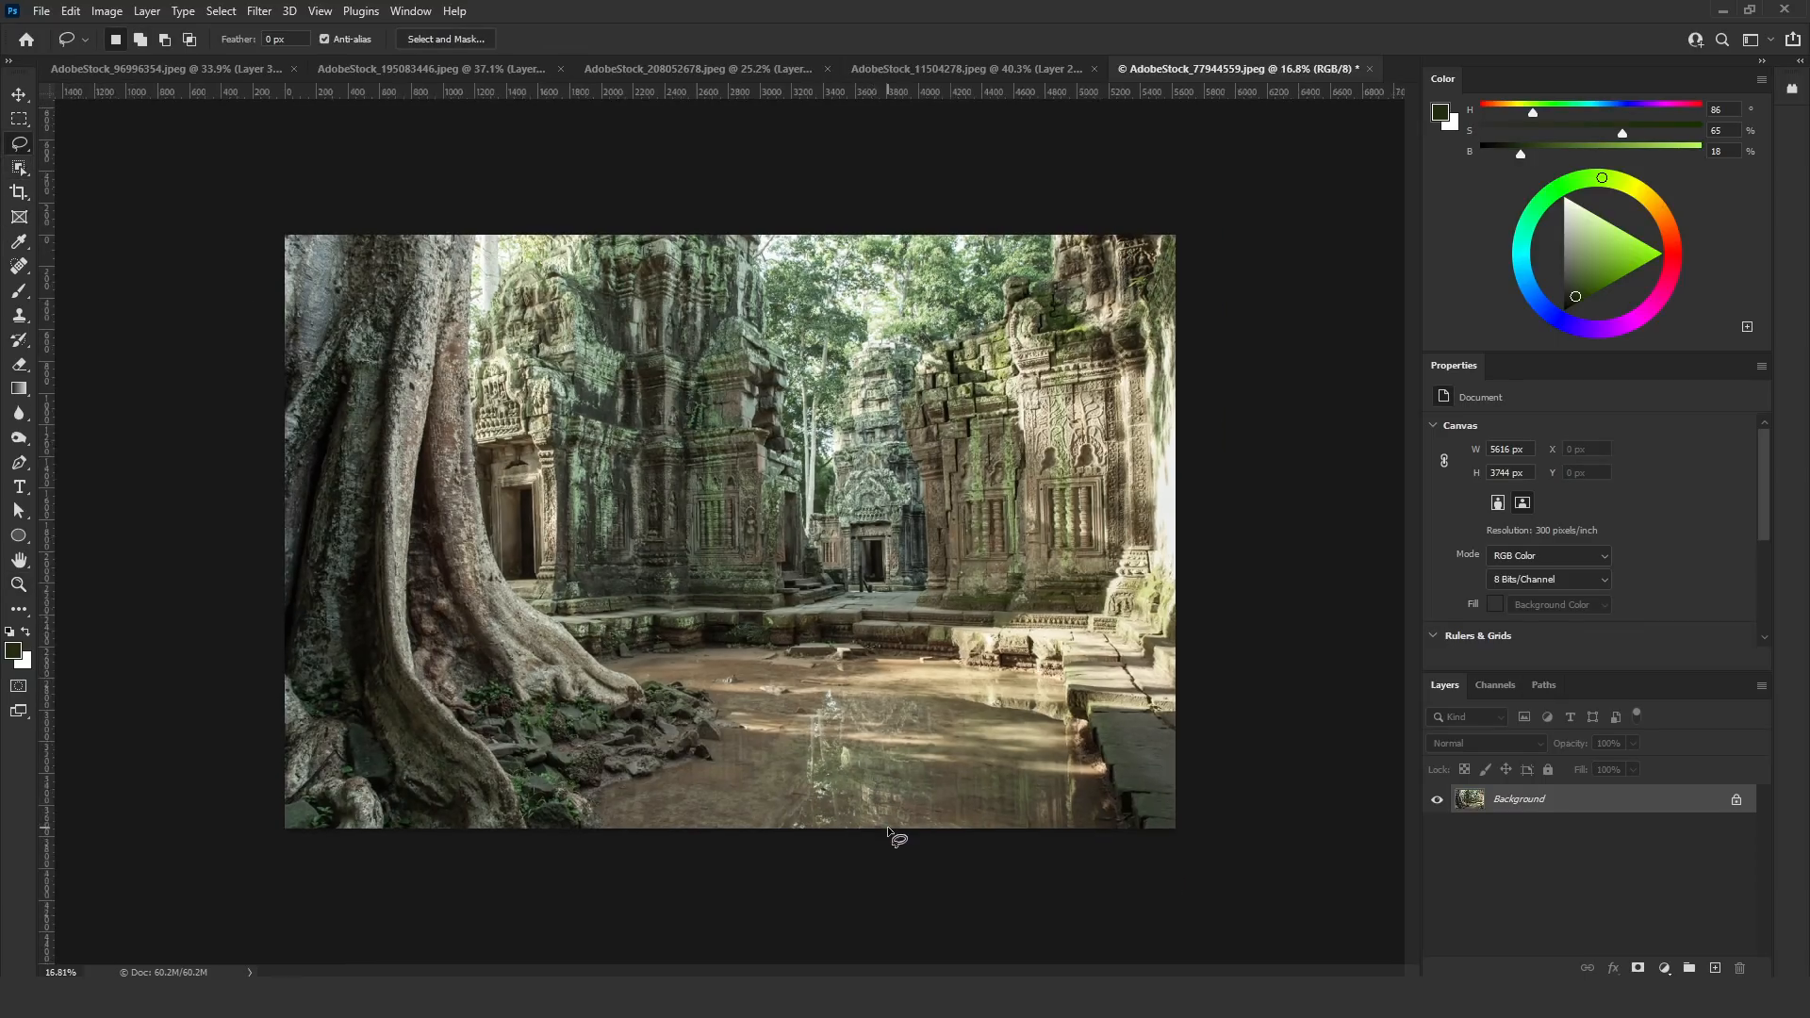
{"action": "scroll", "coordinate": [882, 817], "scroll_direction": "up", "scroll_amount": 1}
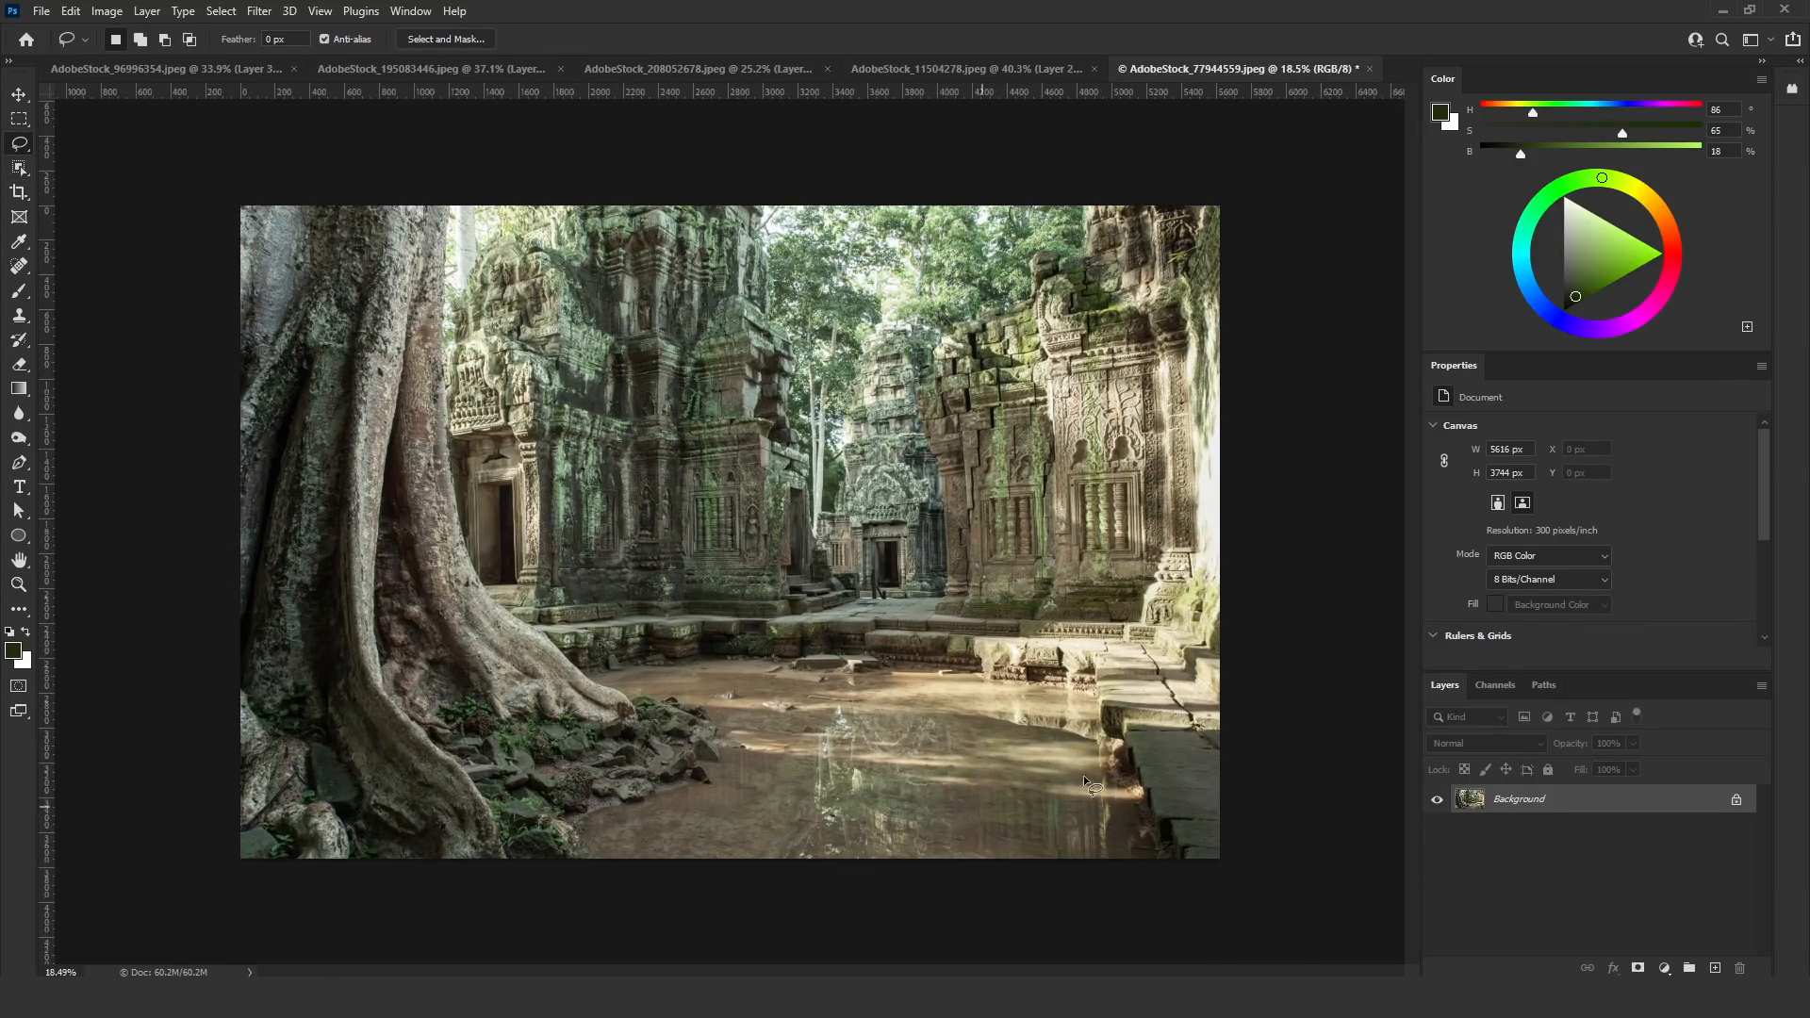
{"action": "scroll", "coordinate": [1154, 821], "scroll_direction": "up", "scroll_amount": 5}
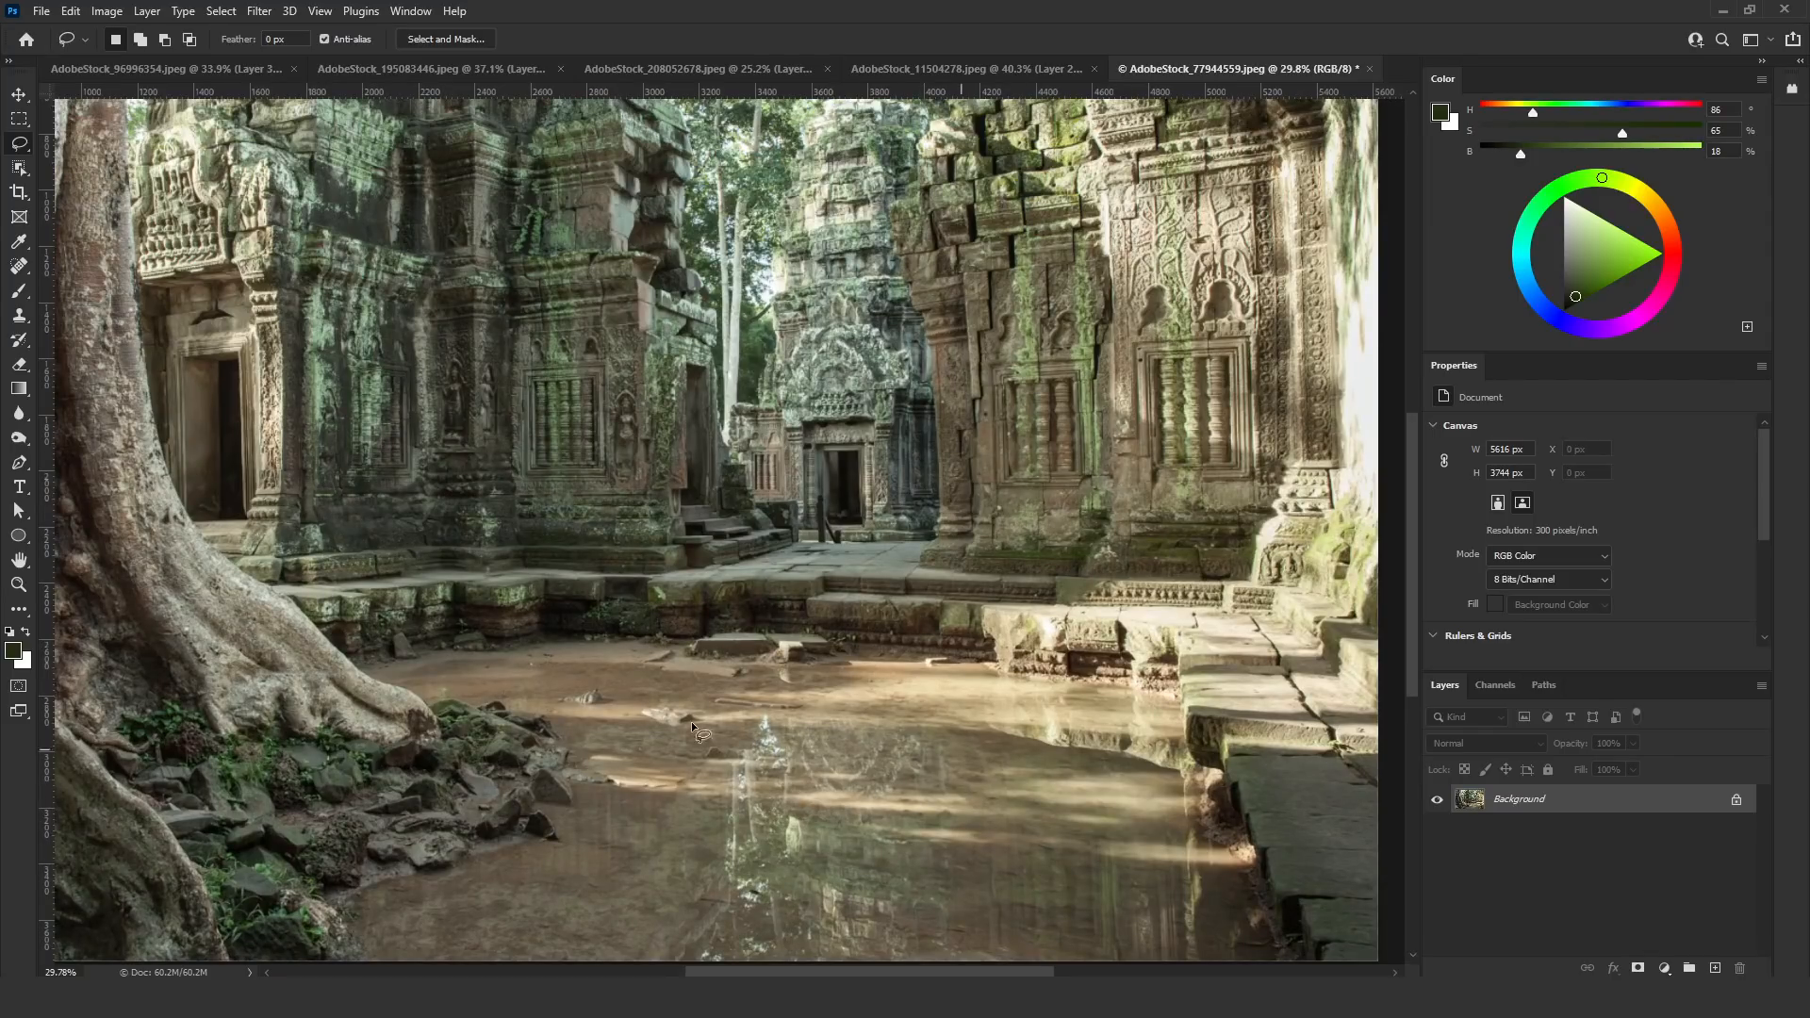
{"action": "key", "text": "ctrl+0"}
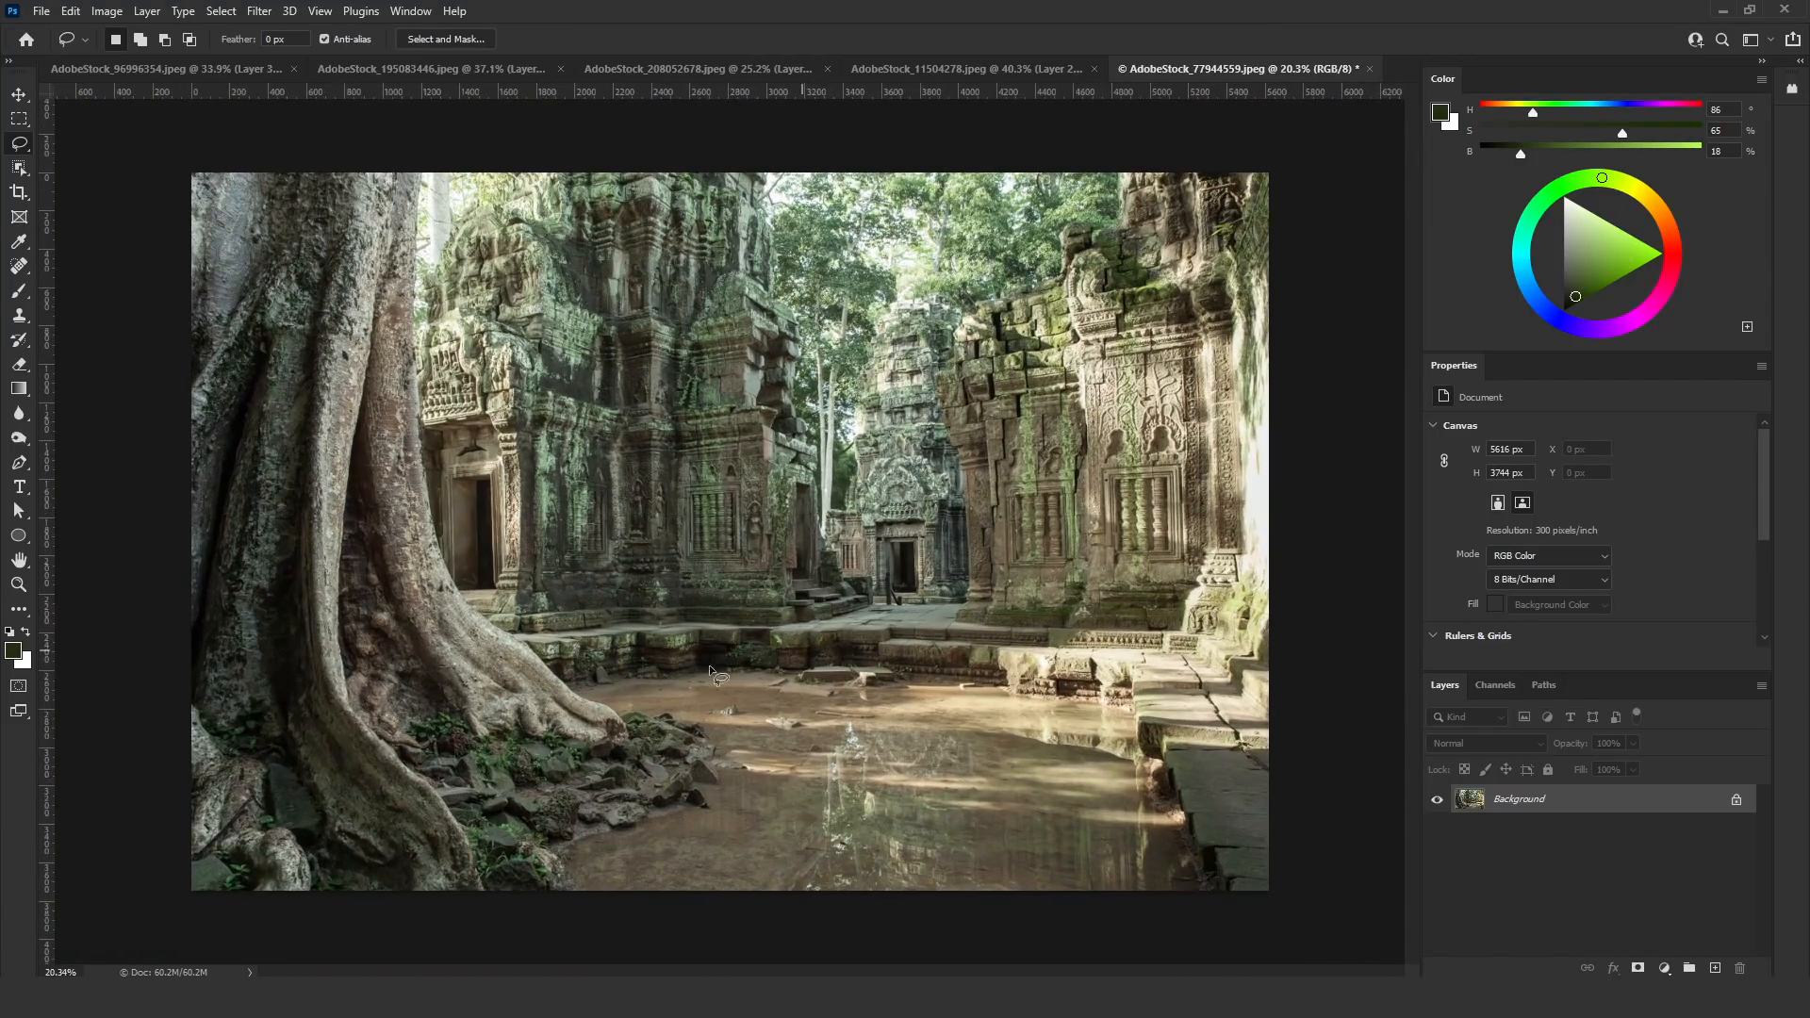
{"action": "scroll", "coordinate": [765, 601], "scroll_direction": "down", "scroll_amount": 1}
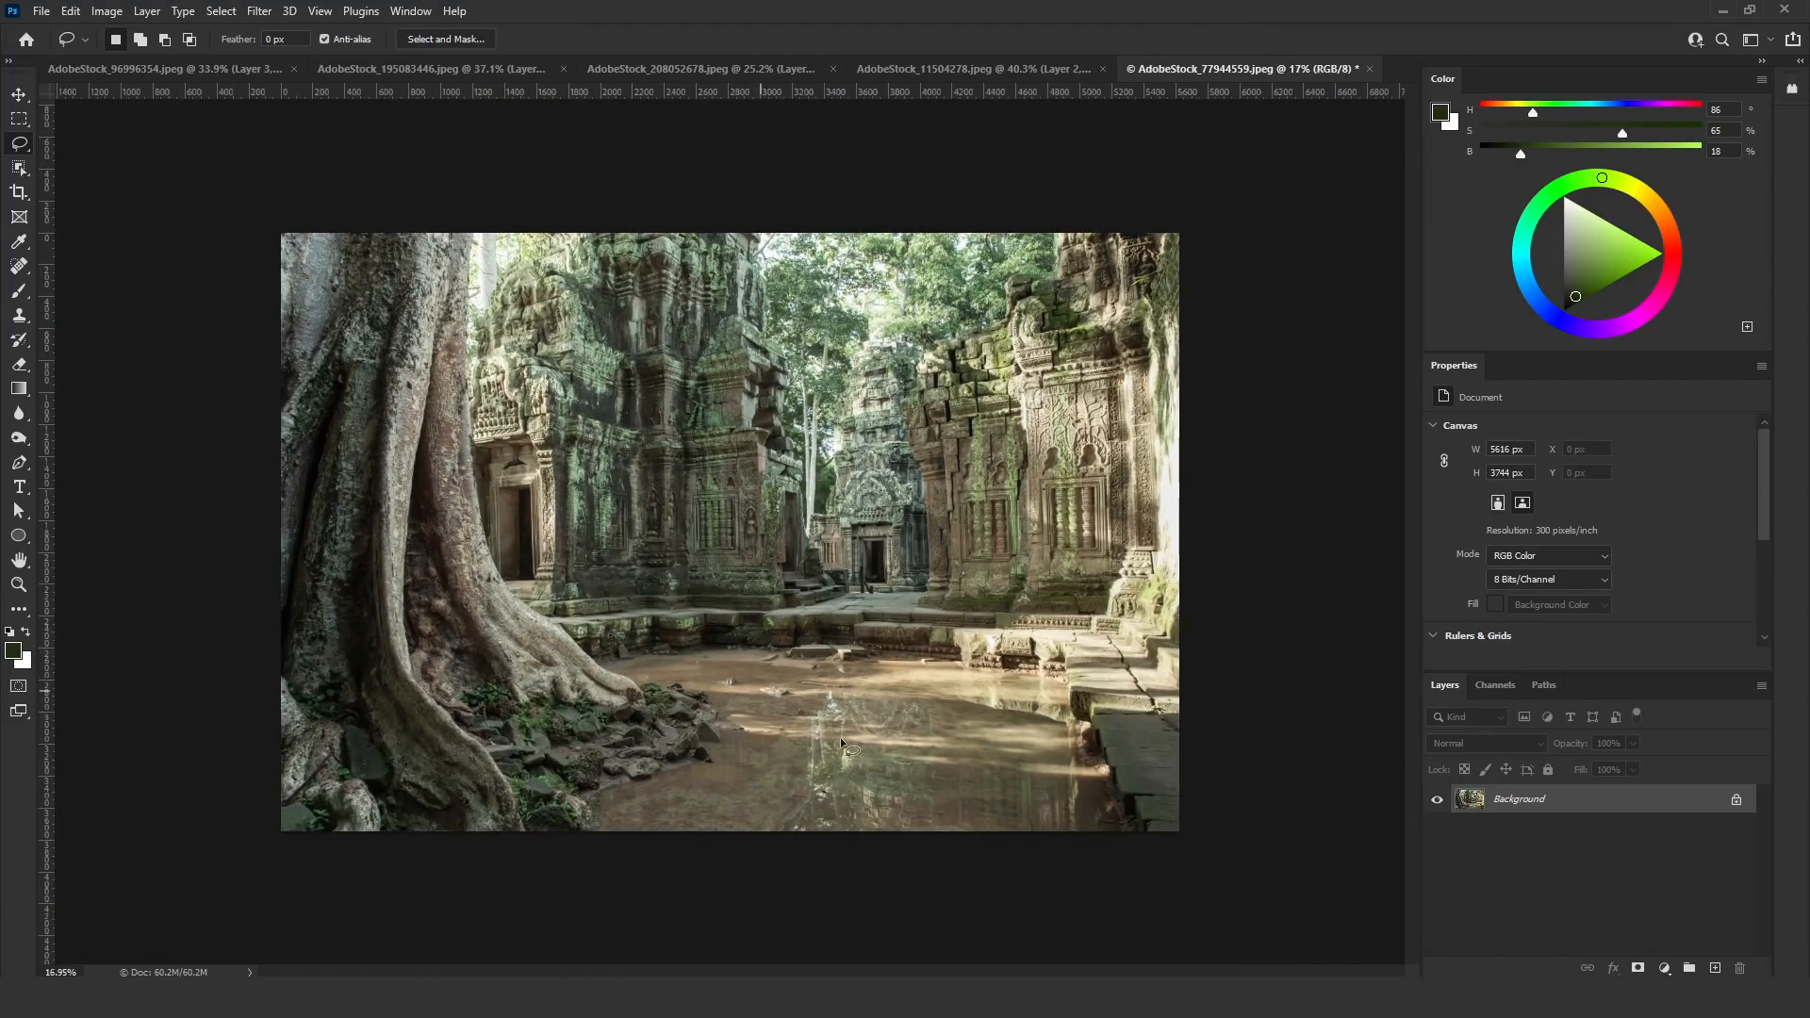
Invert Layer 3 of AdobeStock_96996354.jpeg to white spots on black and copy the whole canvas
{"action": "left_click", "coordinate": [168, 69]}
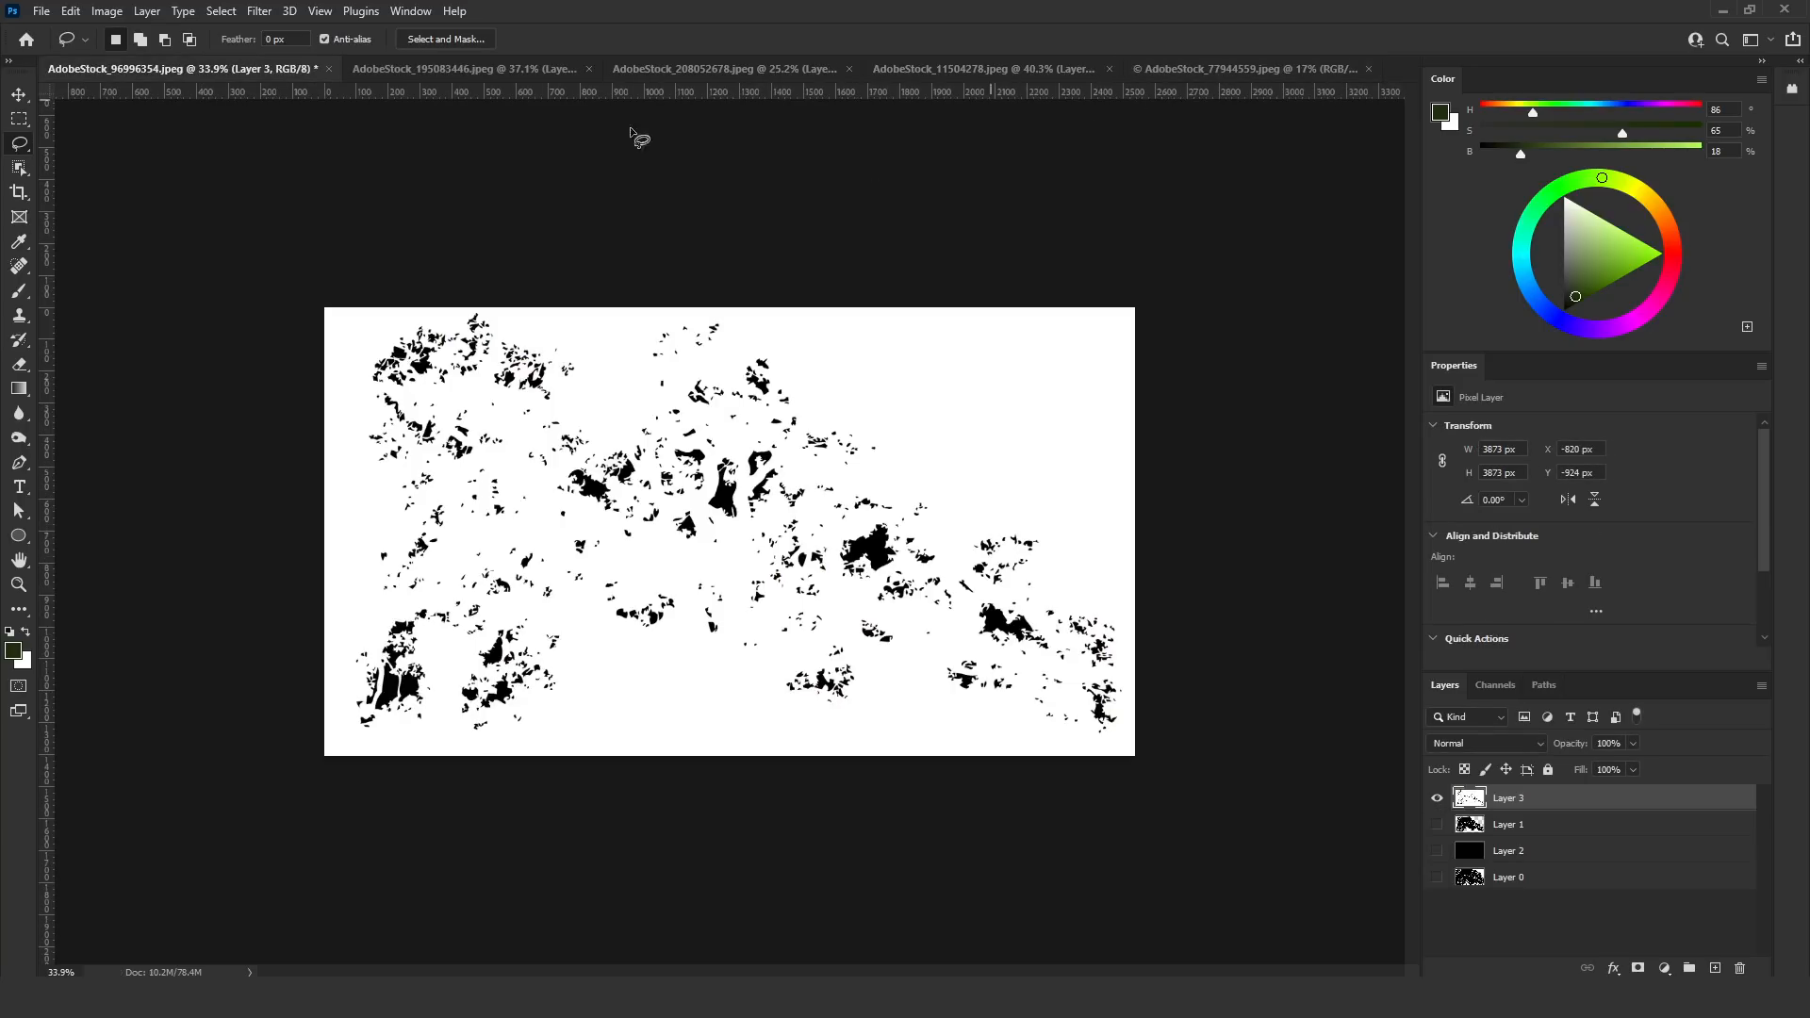
{"action": "left_click", "coordinate": [413, 70]}
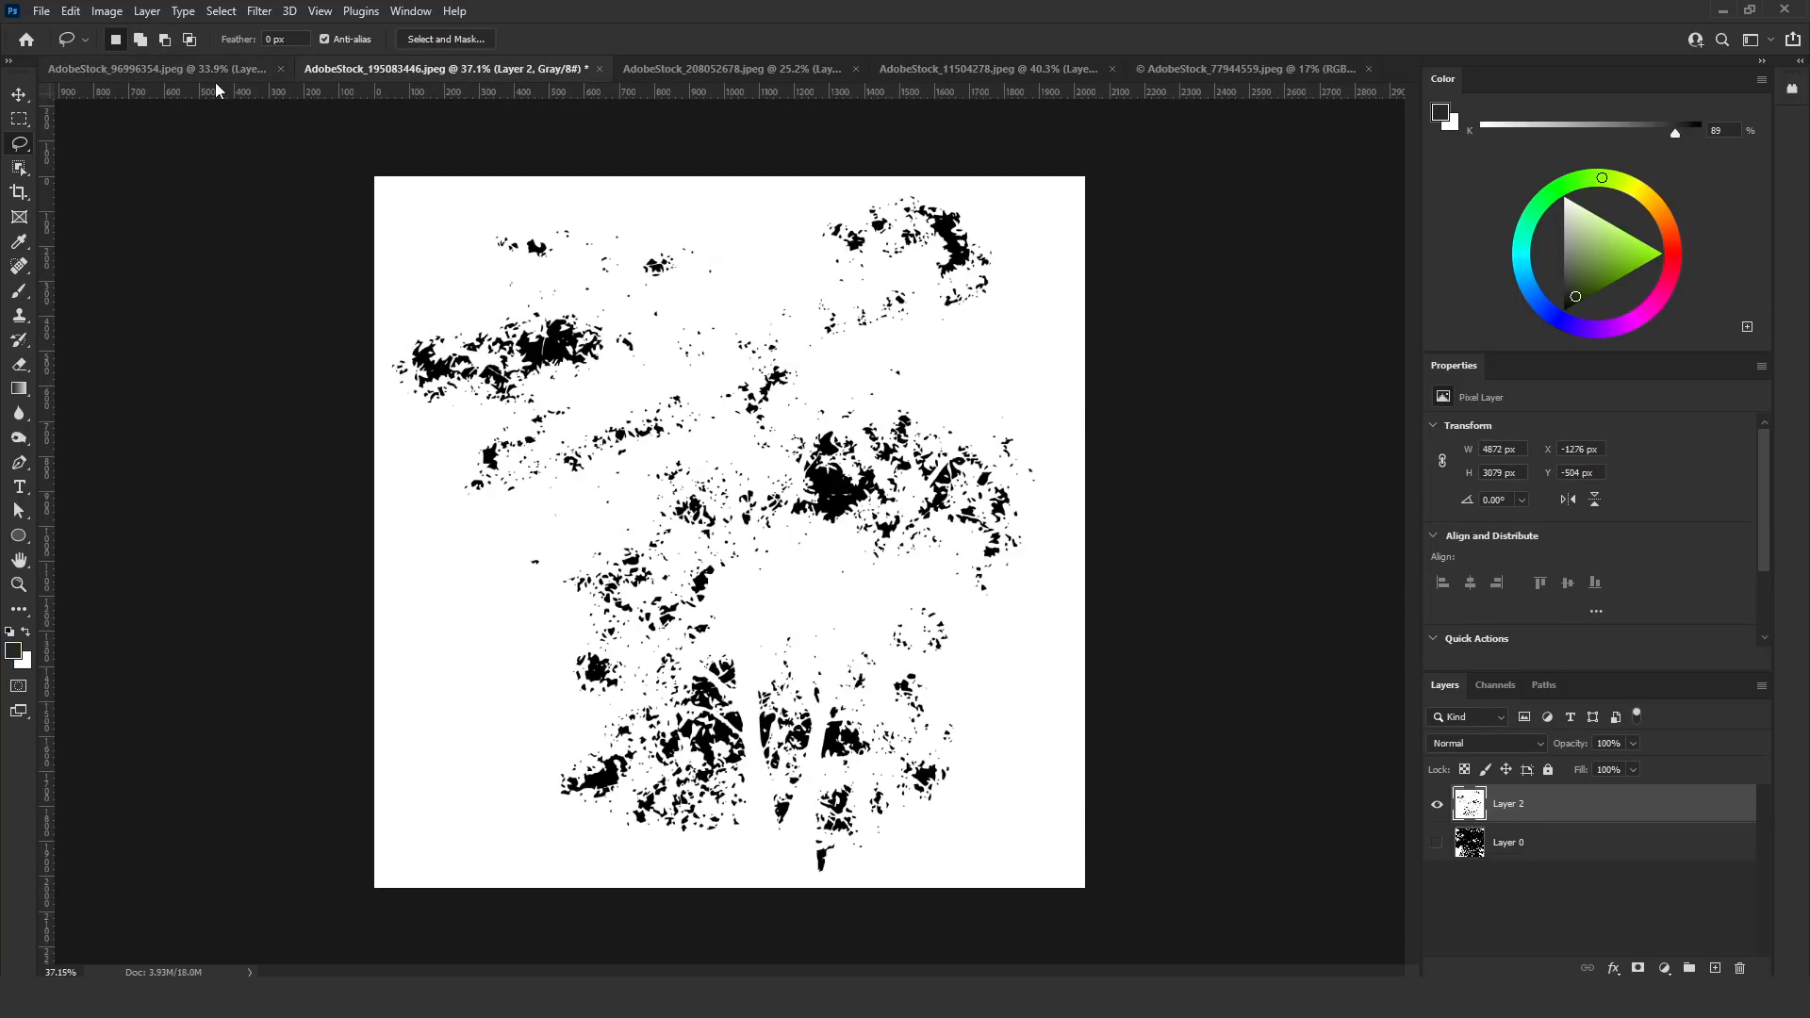
{"action": "left_click", "coordinate": [215, 72]}
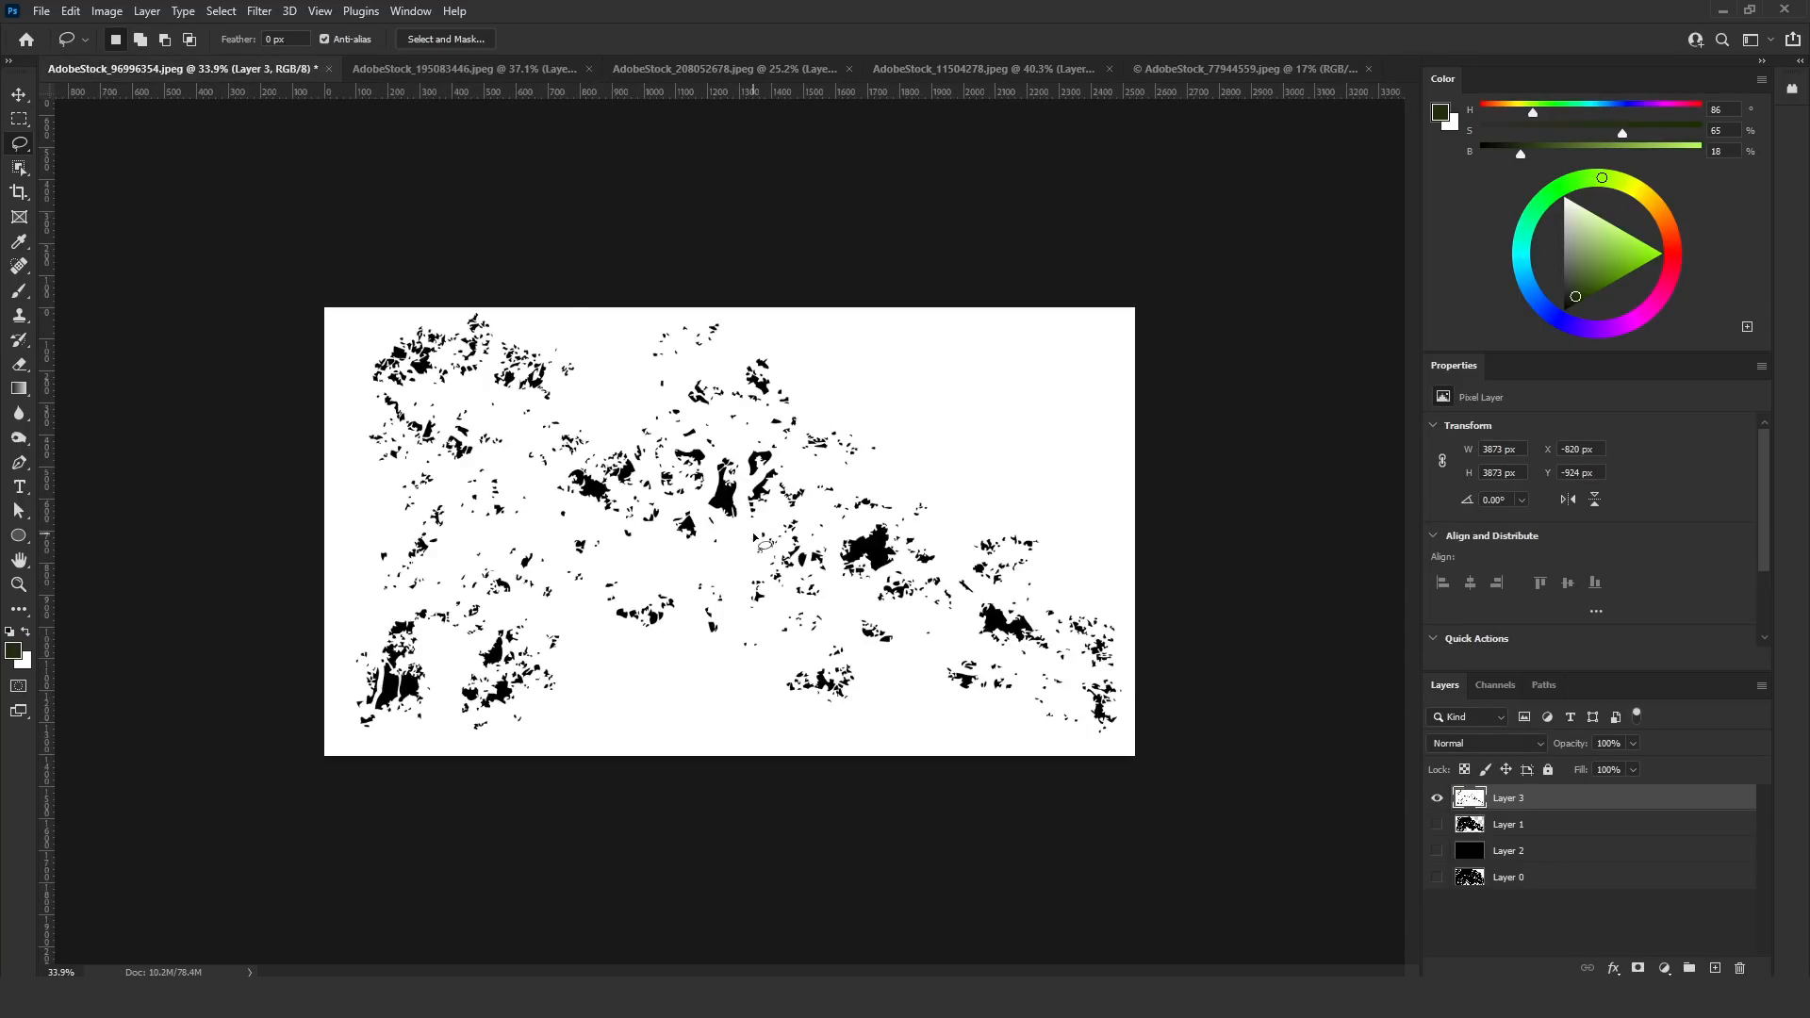
{"action": "key", "text": "ctrl+i"}
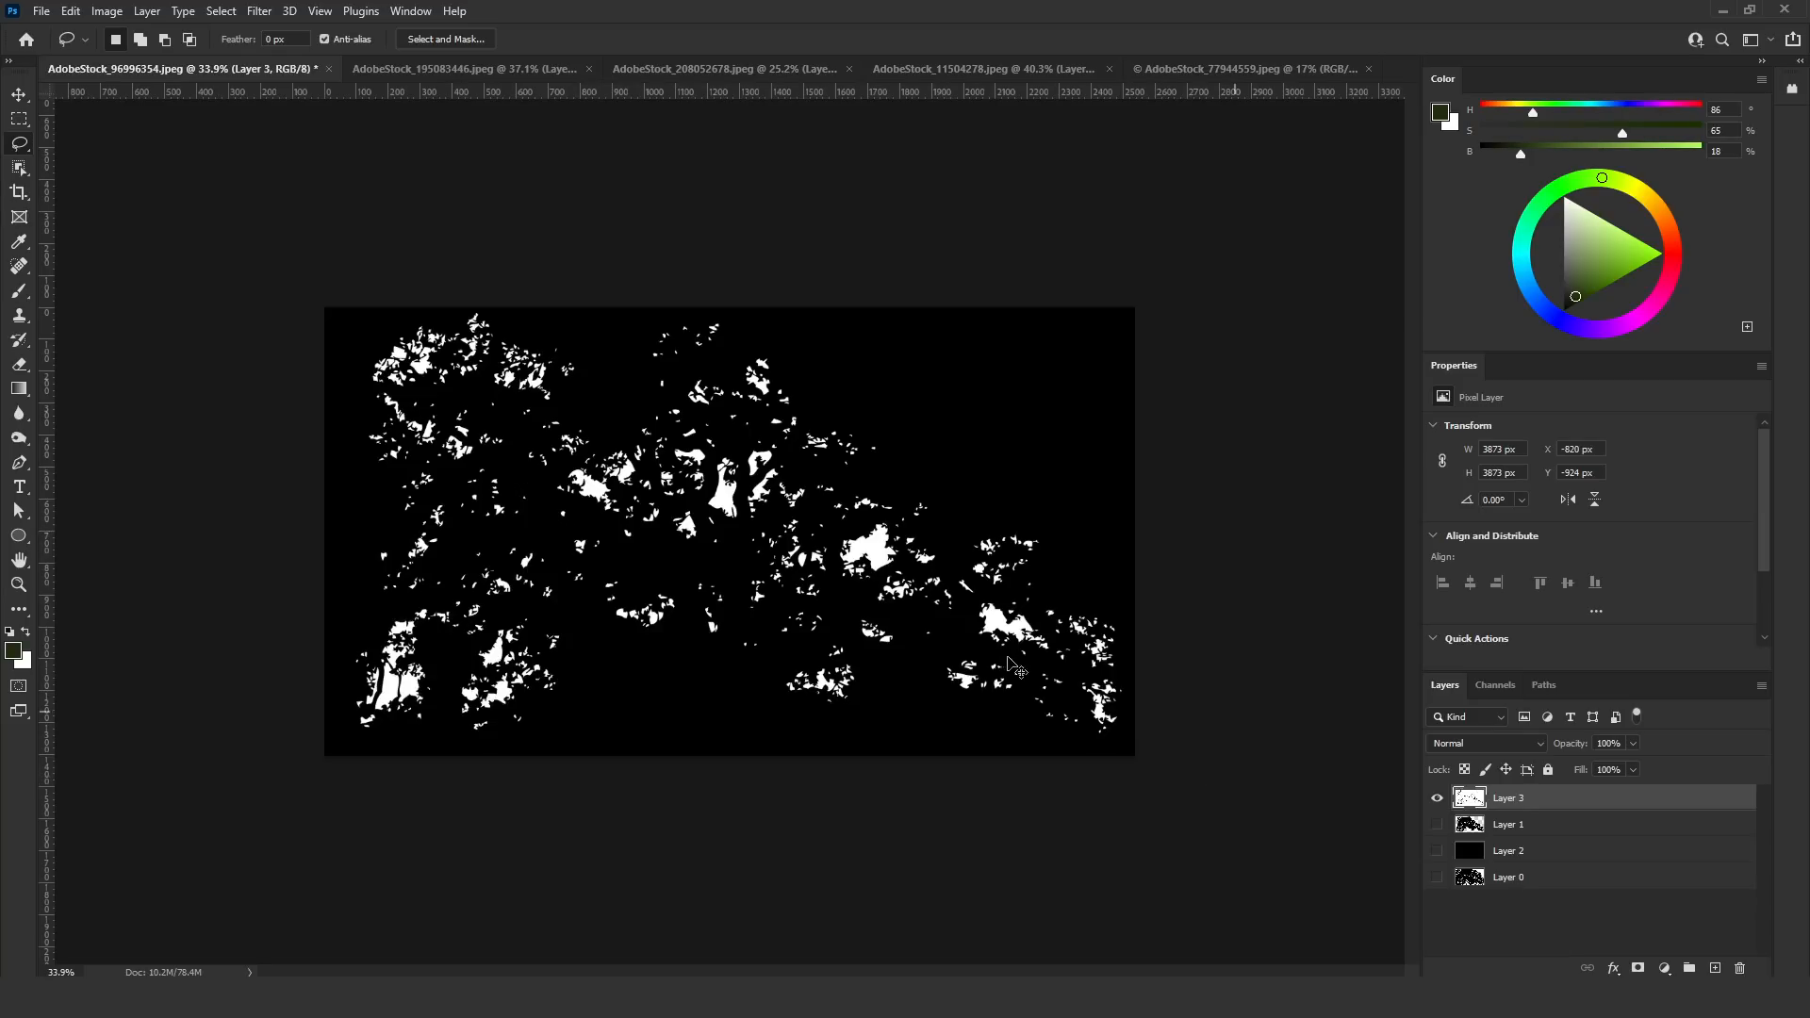
{"action": "left_click", "coordinate": [19, 118]}
{"action": "left_click_drag", "start_coordinate": [346, 271], "coordinate": [1303, 900]}
{"action": "left_click_drag", "start_coordinate": [278, 245], "coordinate": [1491, 932]}
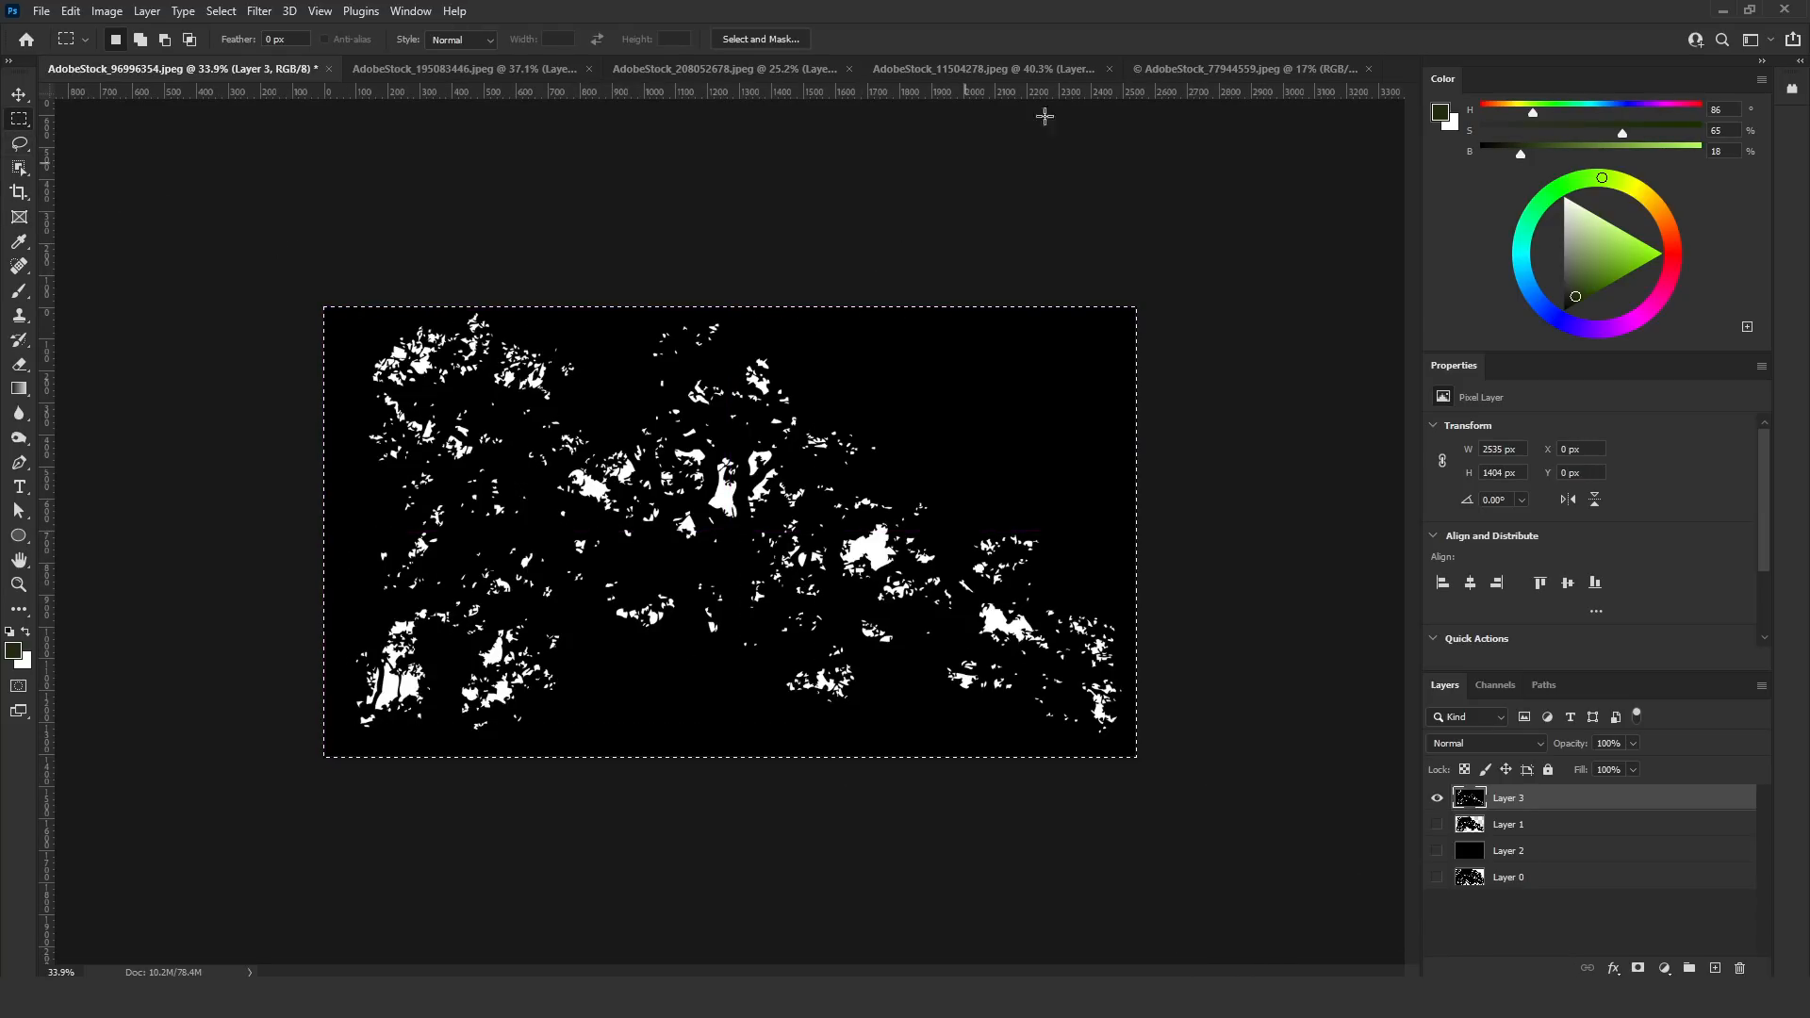
{"action": "key", "text": "ctrl+c"}
Paste the spots into AdobeStock_77944559.jpeg and stretch them to about 173% width across the water area
{"action": "left_click", "coordinate": [1196, 69]}
{"action": "key", "text": "v"}
{"action": "key", "text": "ctrl+v"}
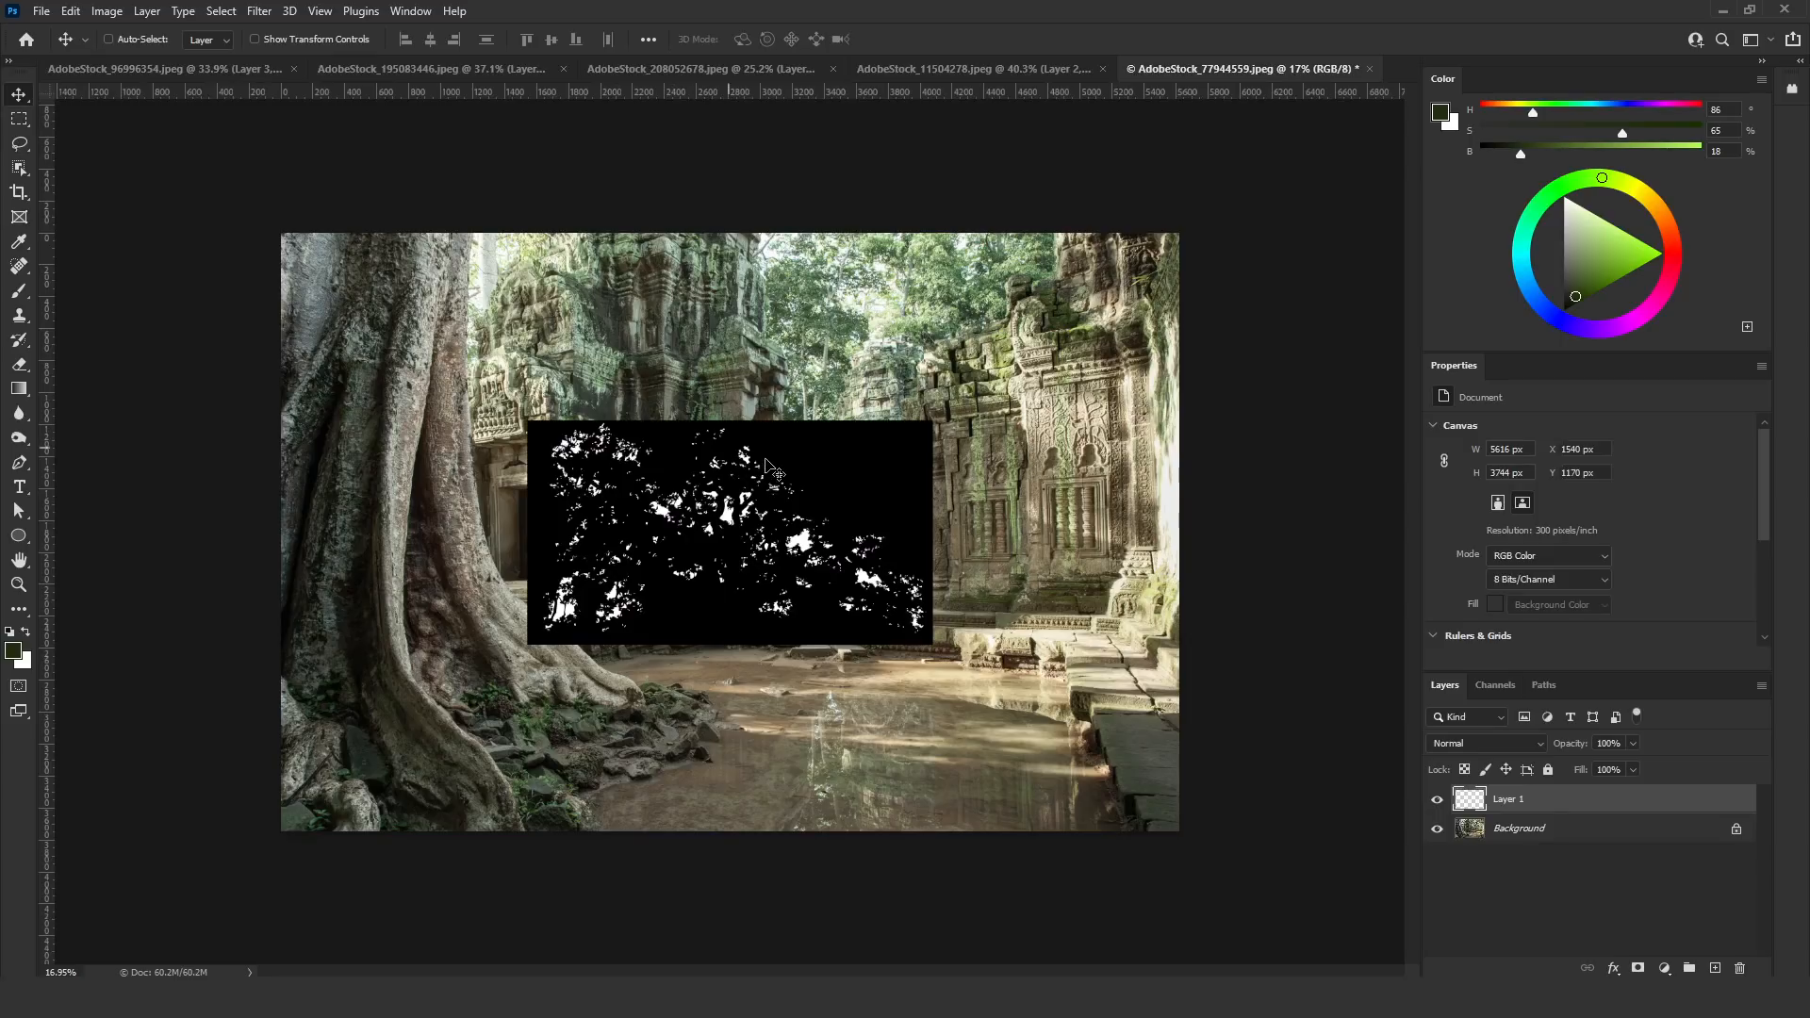
{"action": "key", "text": "ctrl+t"}
{"action": "left_click_drag", "start_coordinate": [771, 469], "coordinate": [733, 610]}
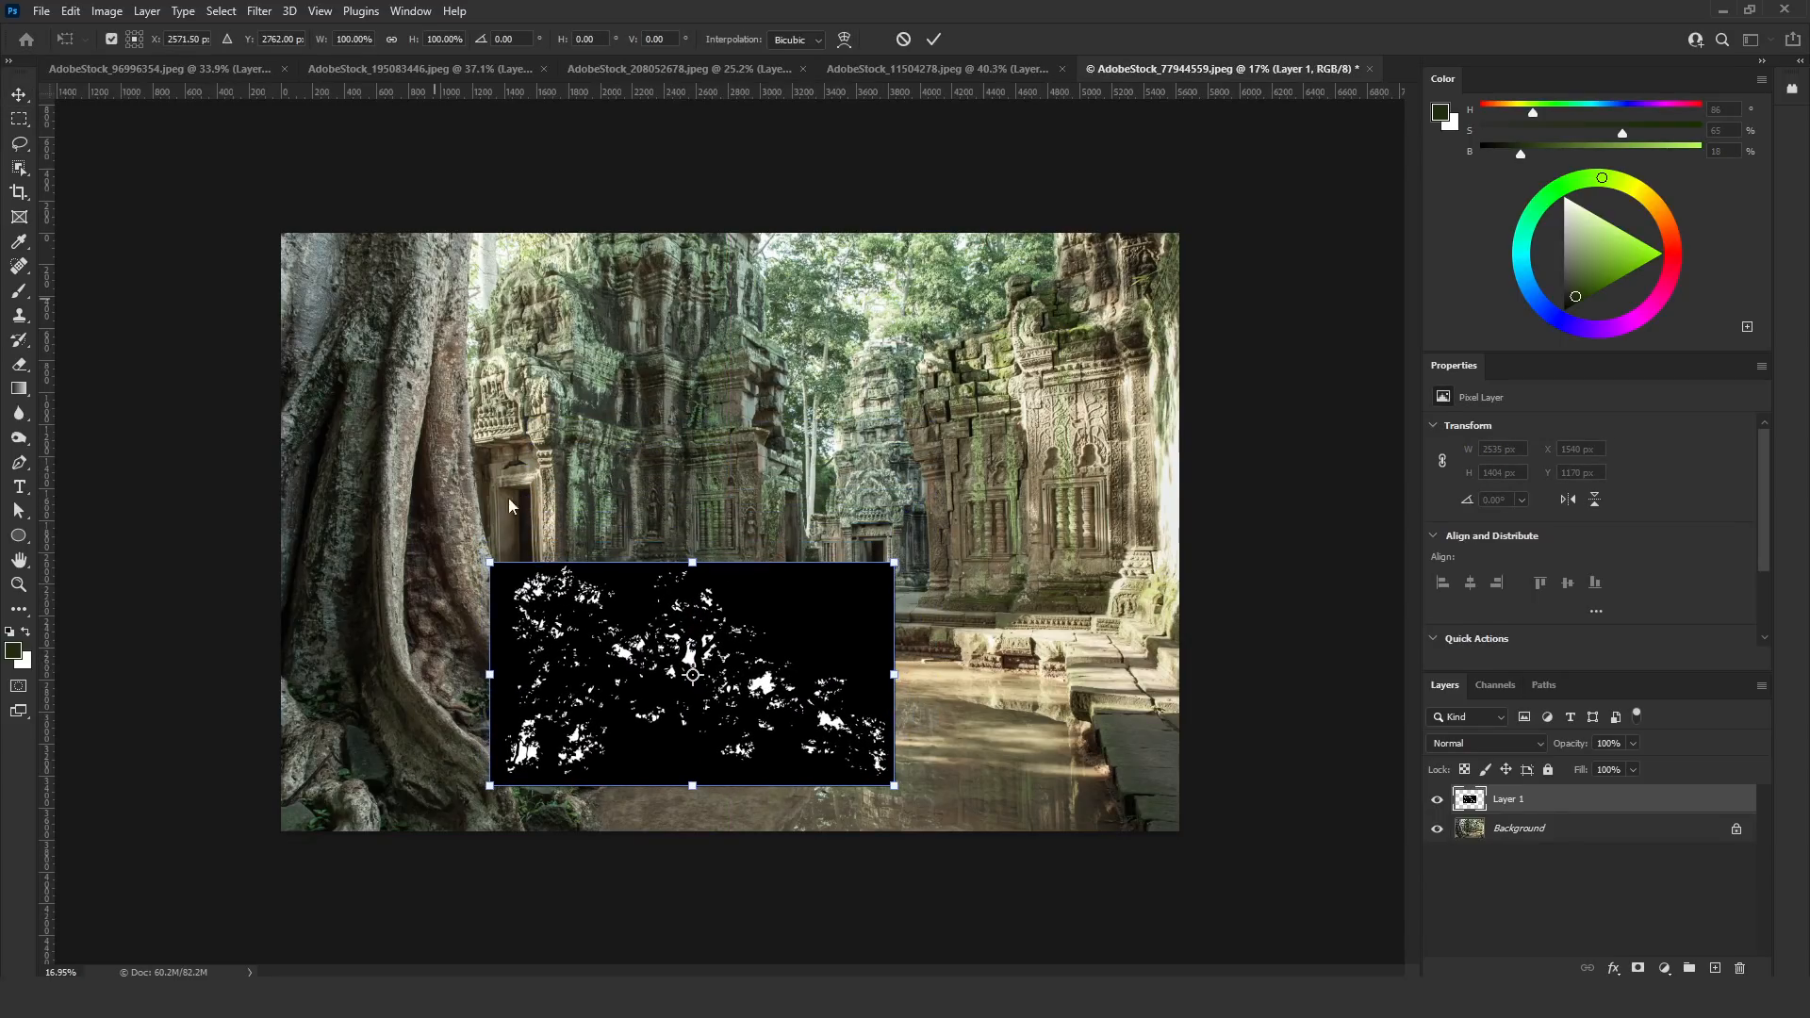
{"action": "left_click_drag", "start_coordinate": [742, 693], "coordinate": [728, 738]}
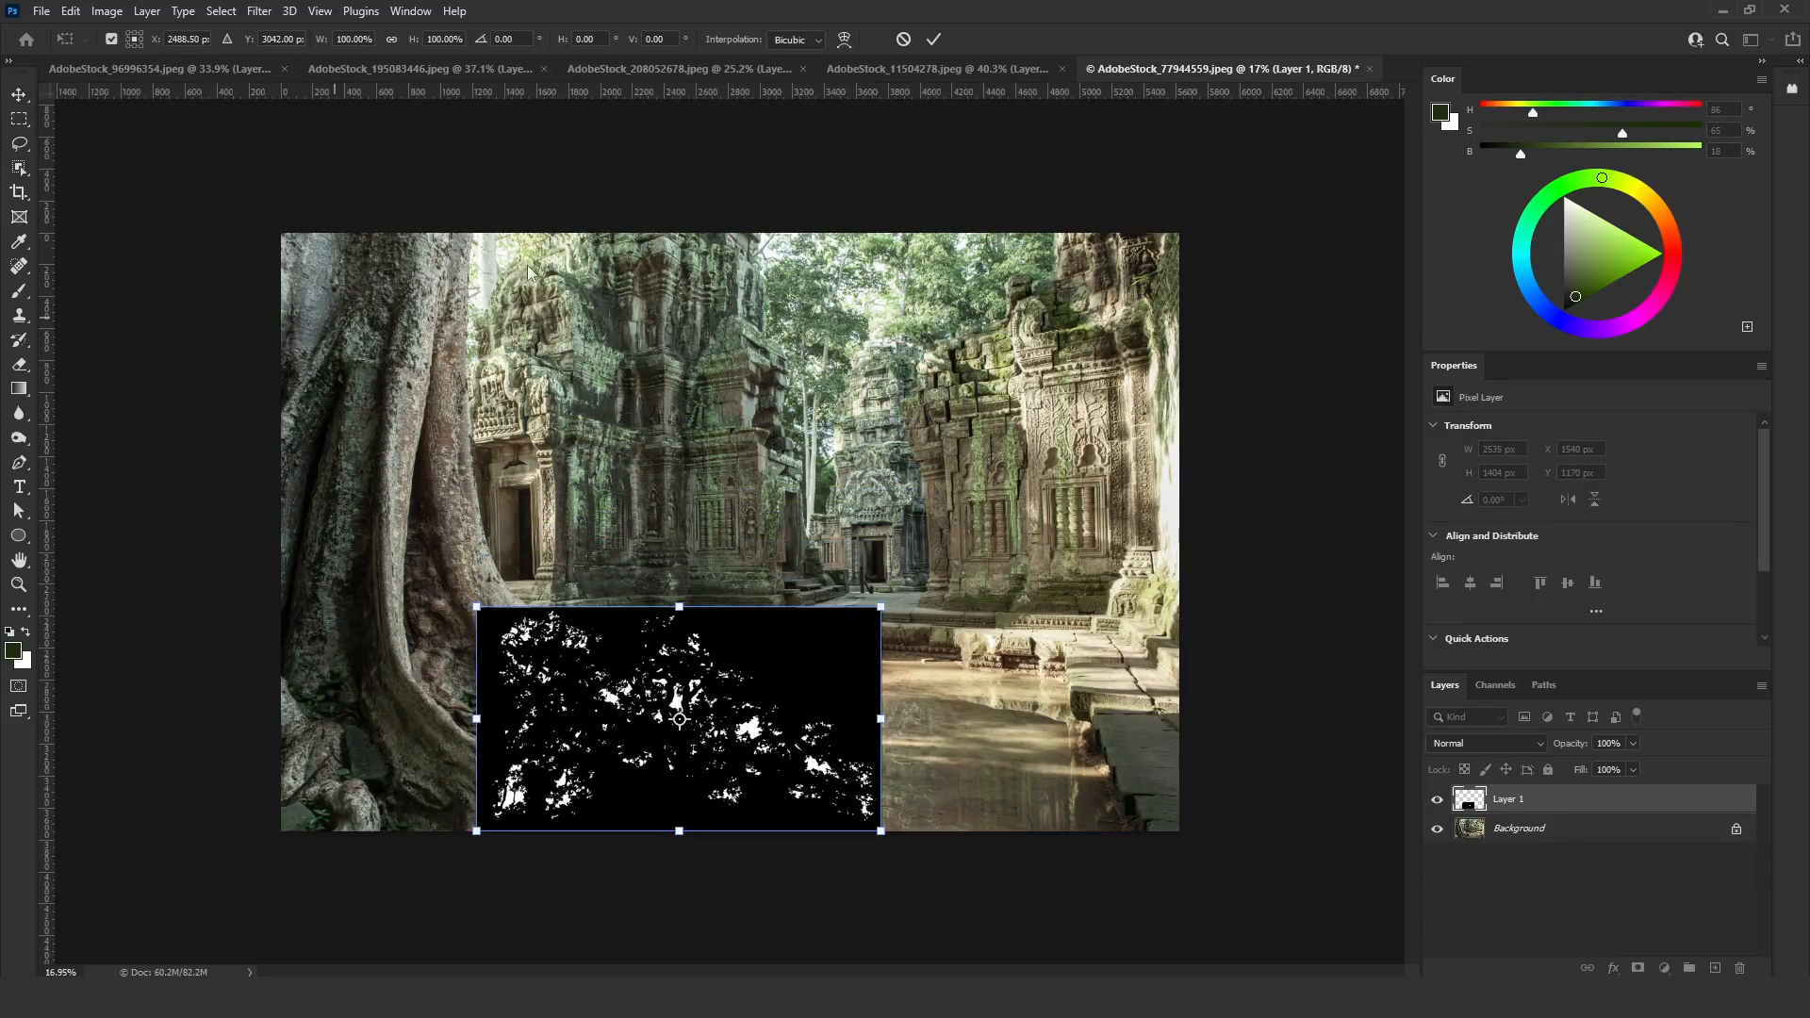
{"action": "left_click_drag", "start_coordinate": [873, 720], "coordinate": [1180, 695]}
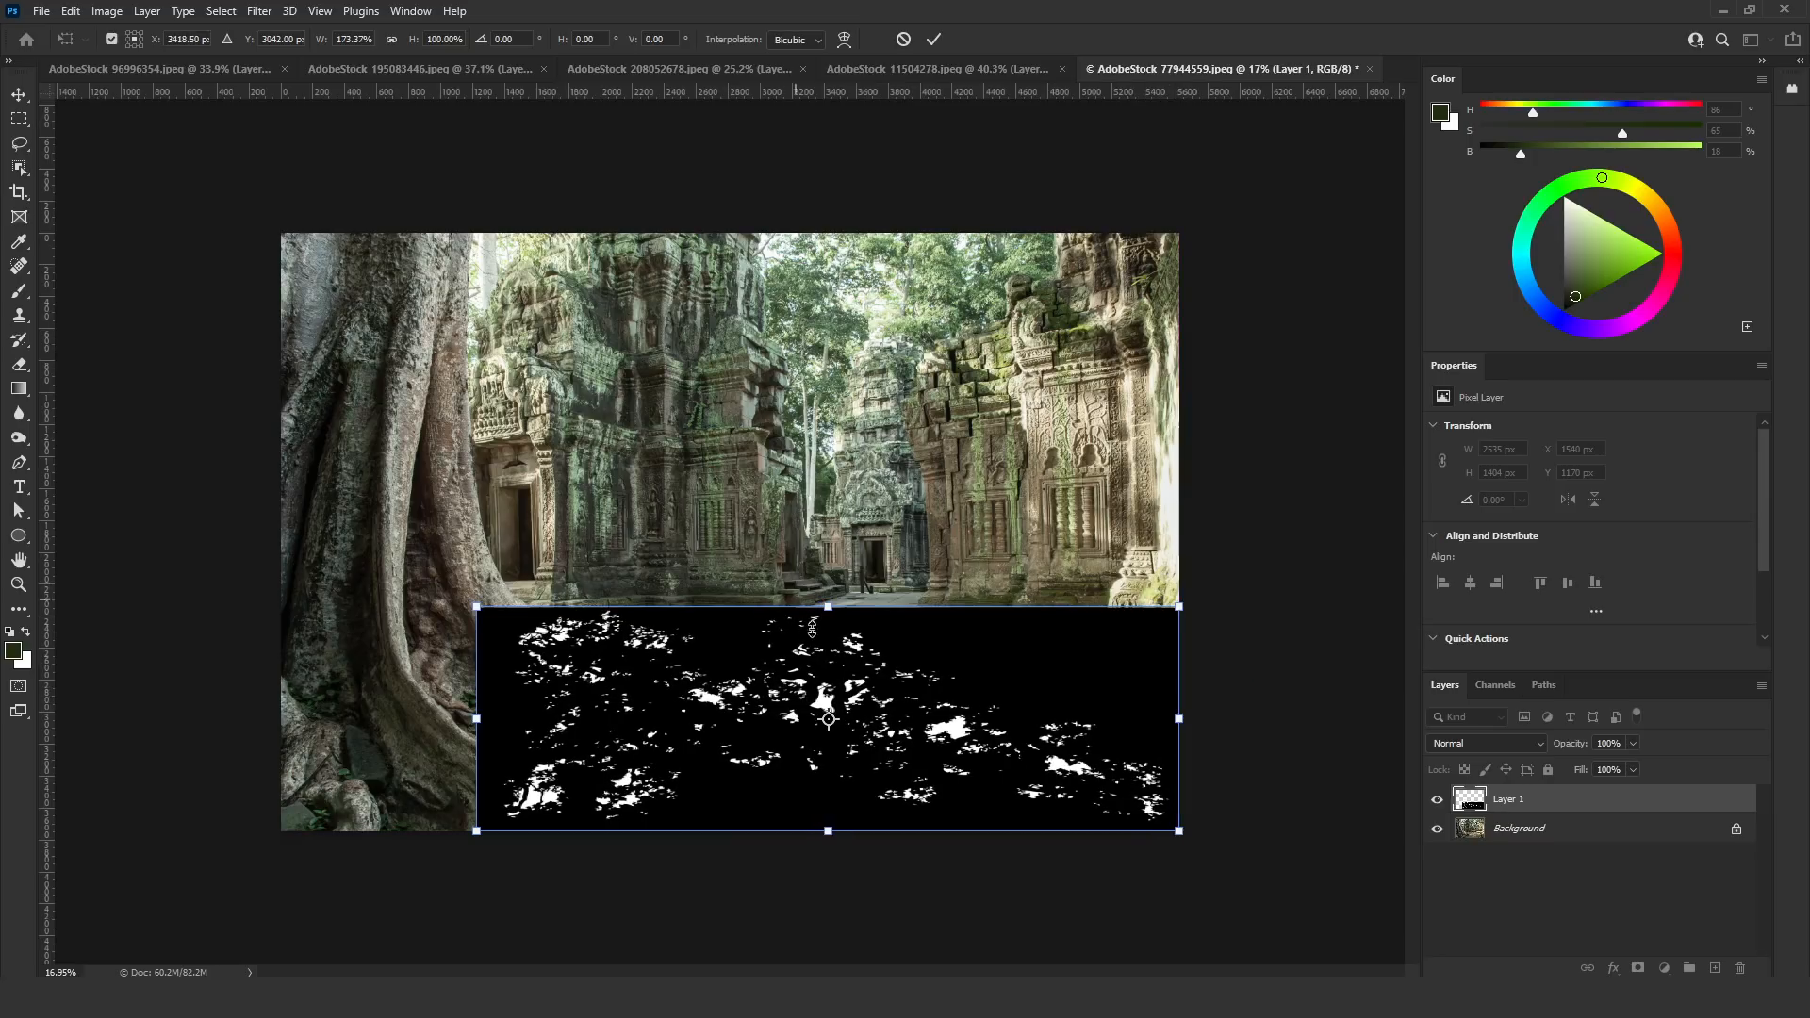
{"action": "key", "text": "Return"}
Lower Layer 1 to 65% opacity and flatten it over the foreground at about 209% width and 67% height
{"action": "left_click_drag", "start_coordinate": [1615, 768], "coordinate": [1603, 769]}
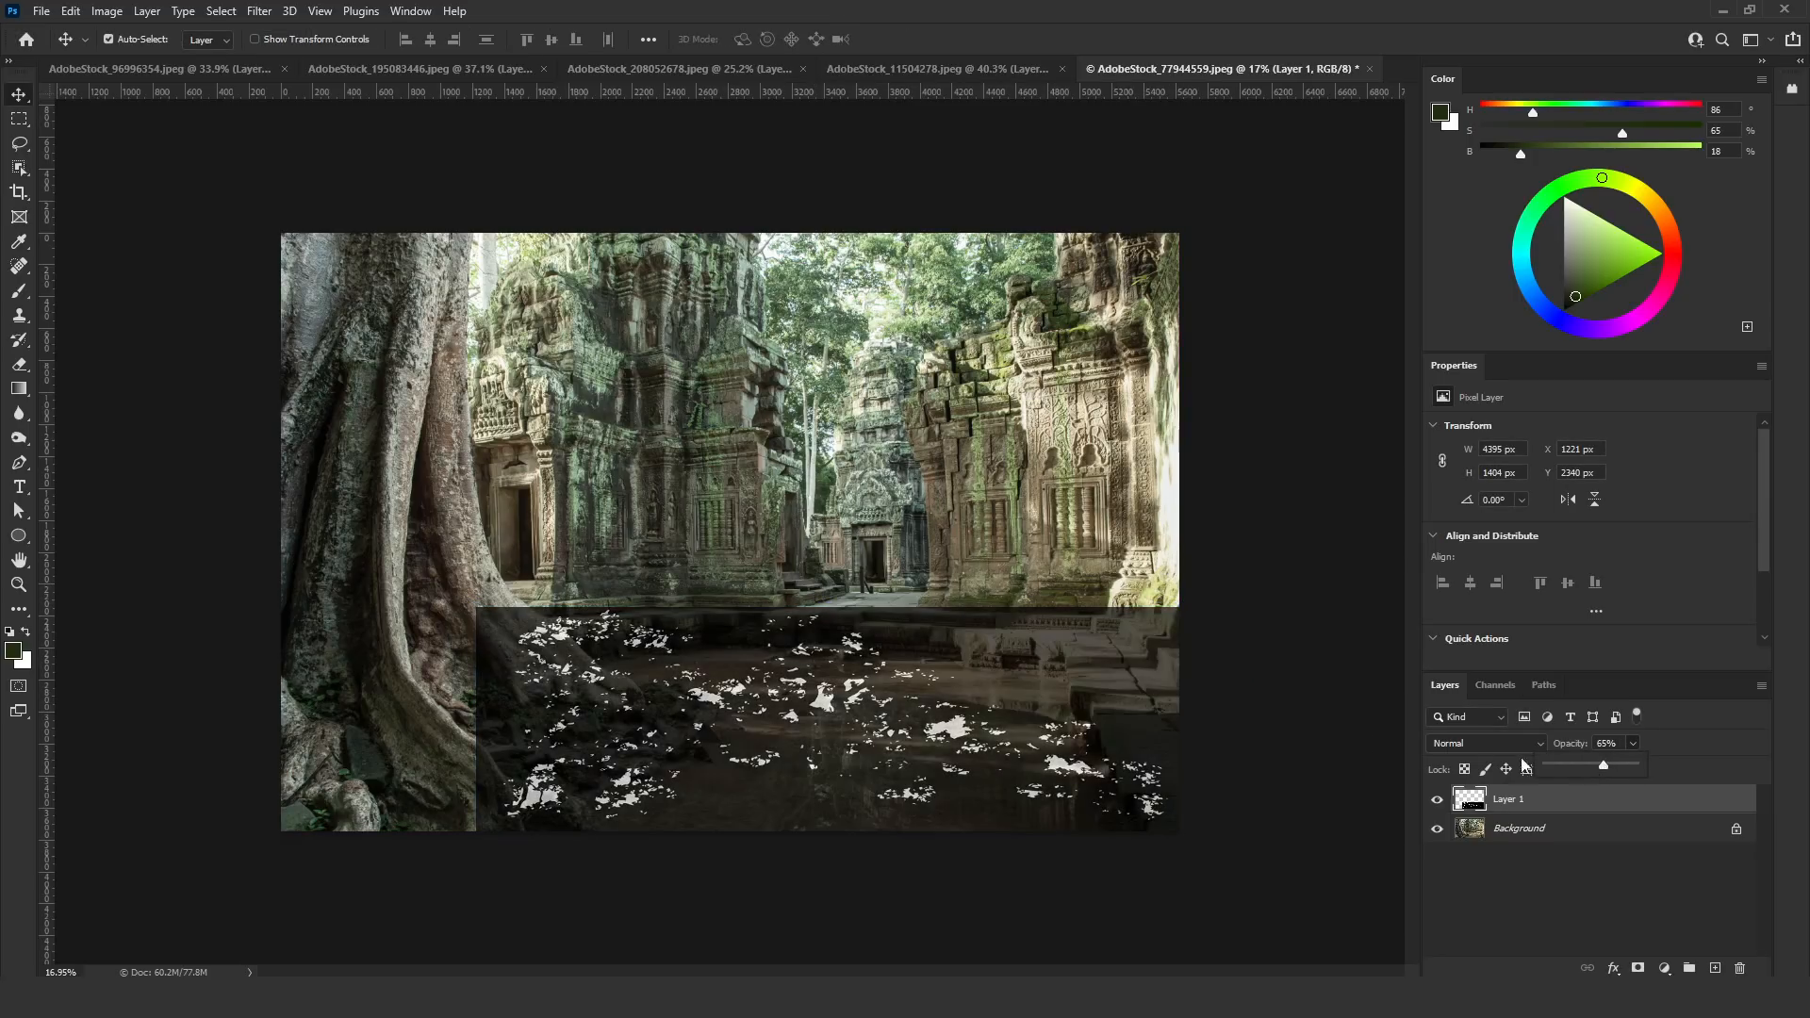
{"action": "key", "text": "ctrl+t"}
{"action": "left_click_drag", "start_coordinate": [476, 718], "coordinate": [253, 720]}
{"action": "left_click_drag", "start_coordinate": [723, 606], "coordinate": [724, 714]}
{"action": "left_click_drag", "start_coordinate": [1171, 792], "coordinate": [1470, 754]}
{"action": "left_click_drag", "start_coordinate": [899, 816], "coordinate": [976, 830]}
{"action": "key", "text": "Return"}
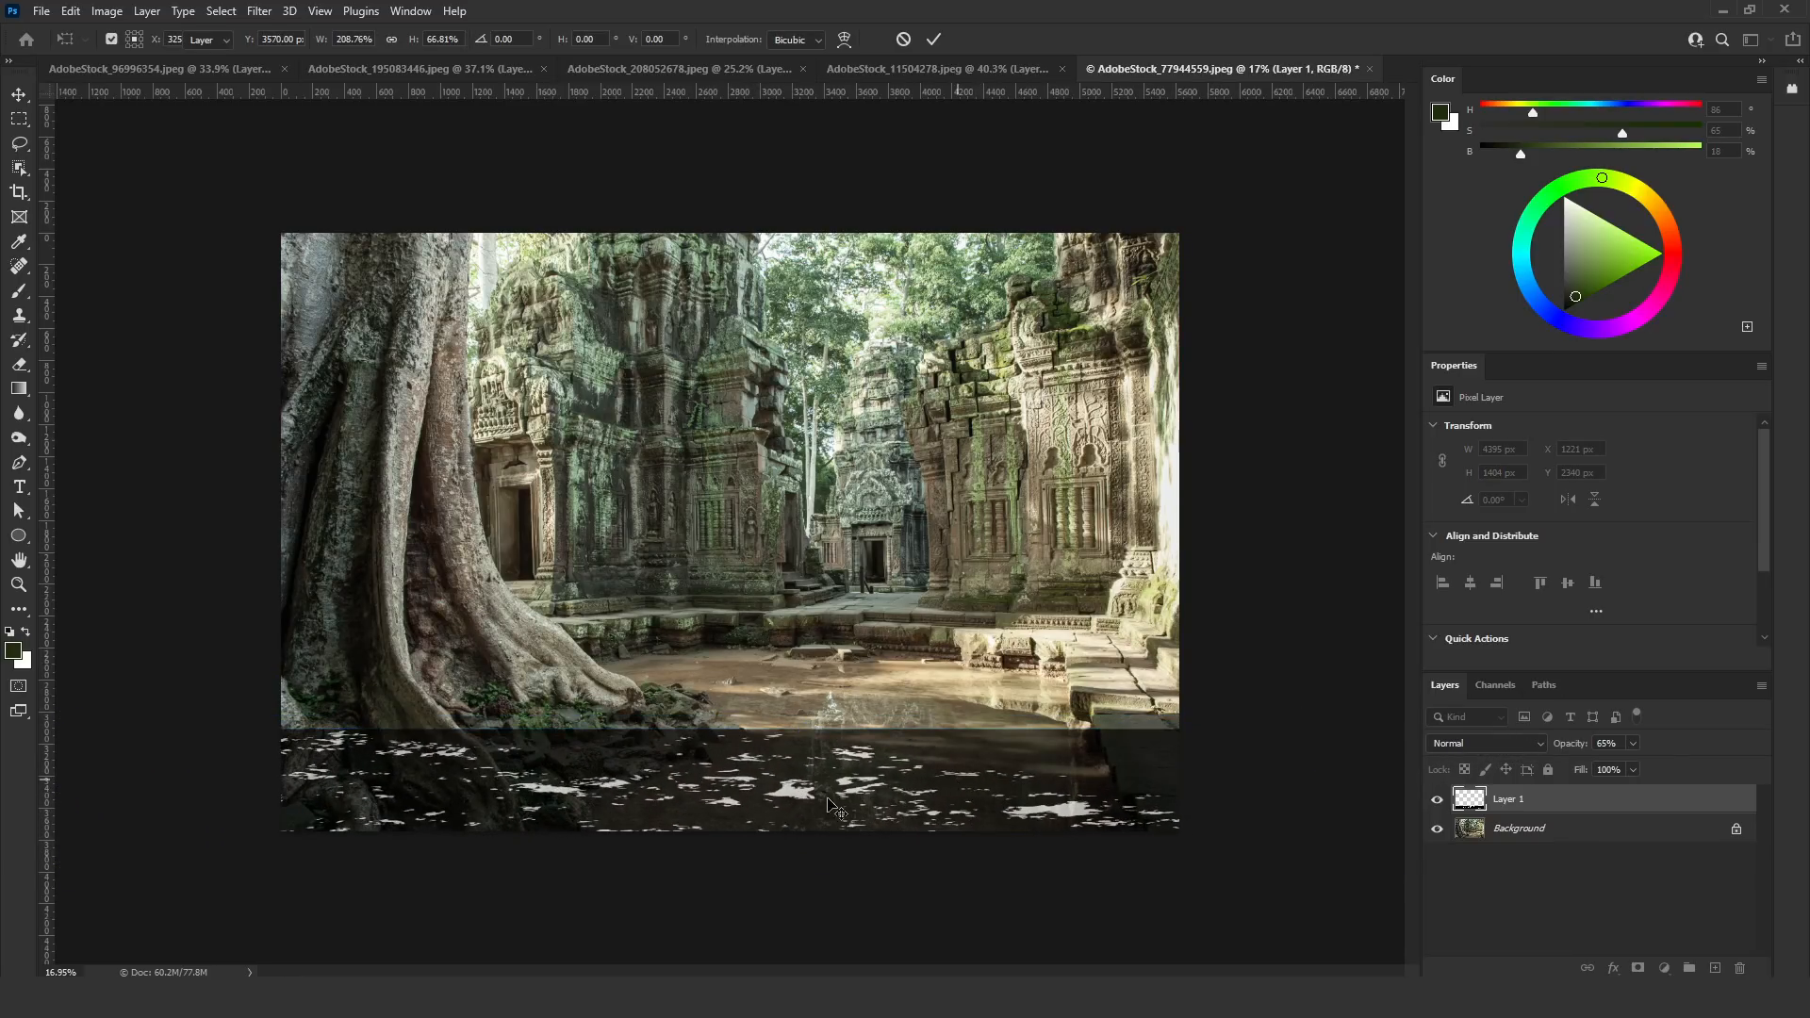
Lasso the spots covering the tree roots, move them onto the trunk, rotate them about 77° and widen them
{"action": "key", "text": "l"}
{"action": "mouse_move", "coordinate": [735, 882]}
{"action": "left_mouse_down"}
{"action": "mouse_move", "coordinate": [672, 788]}
{"action": "mouse_move", "coordinate": [340, 634]}
{"action": "mouse_move", "coordinate": [236, 809]}
{"action": "left_mouse_up"}
{"action": "key", "text": "ctrl+t"}
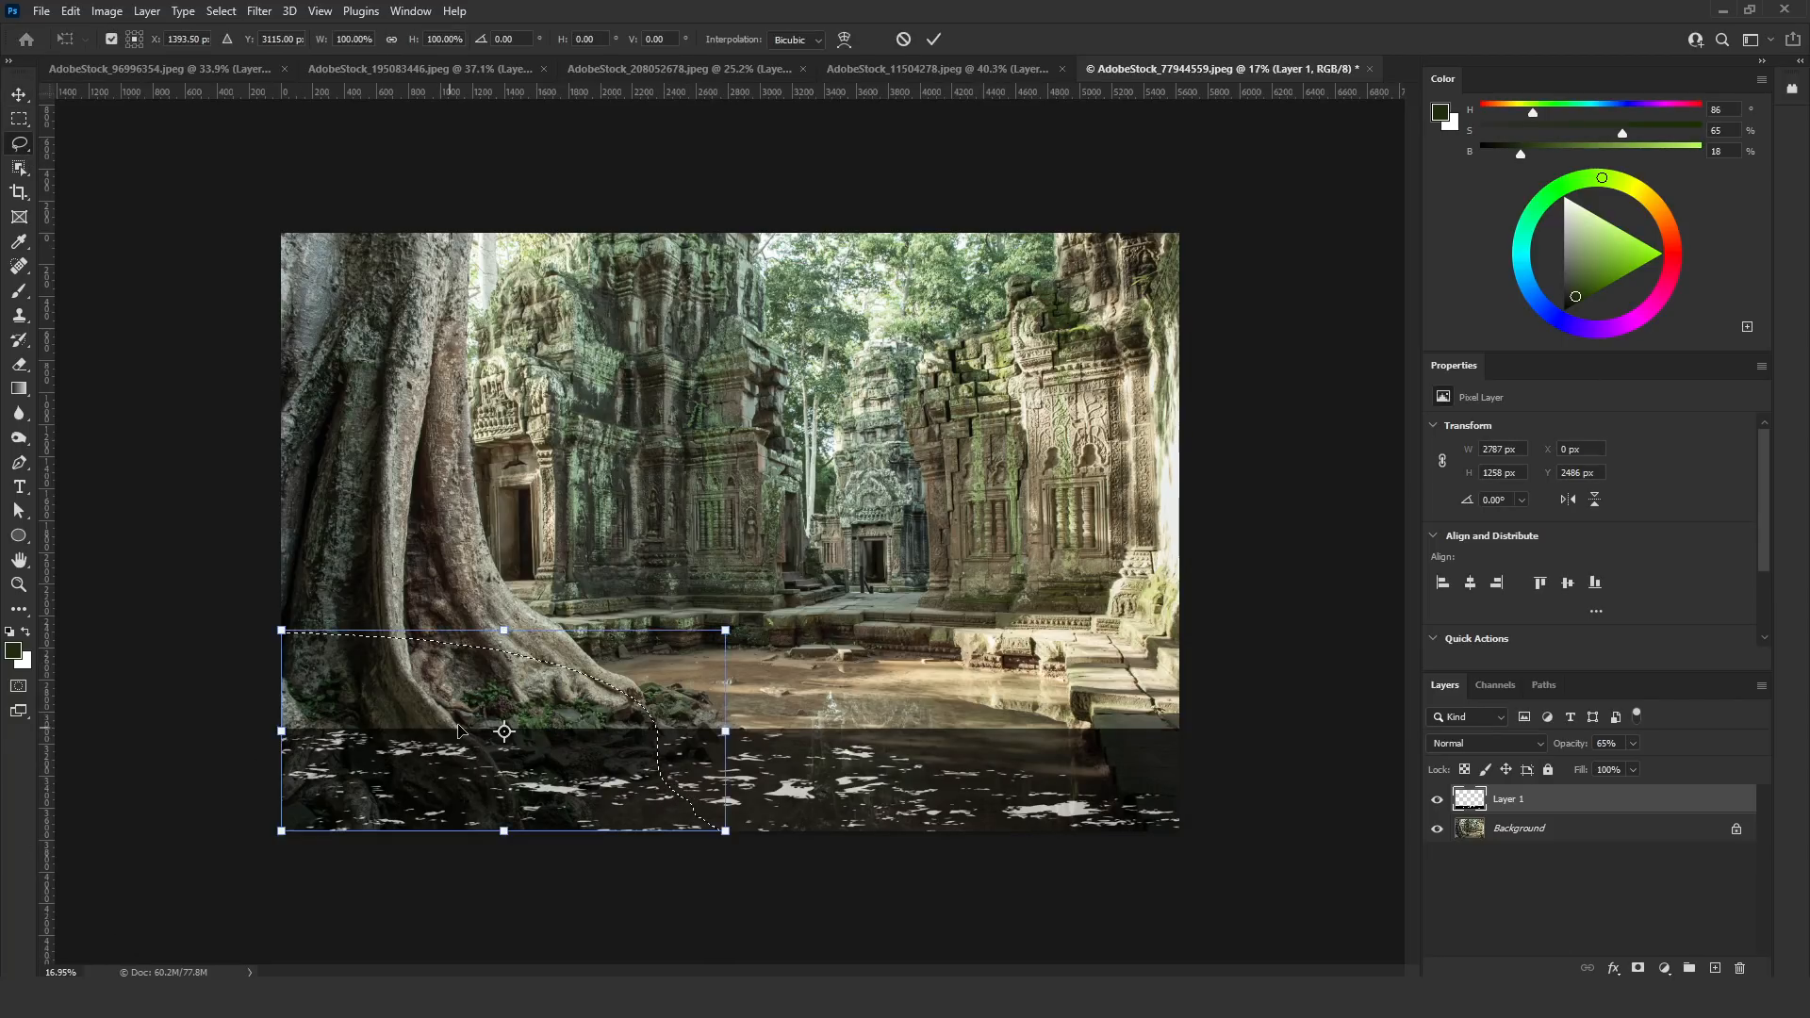
{"action": "left_click_drag", "start_coordinate": [457, 722], "coordinate": [429, 620]}
{"action": "left_click_drag", "start_coordinate": [557, 485], "coordinate": [669, 679]}
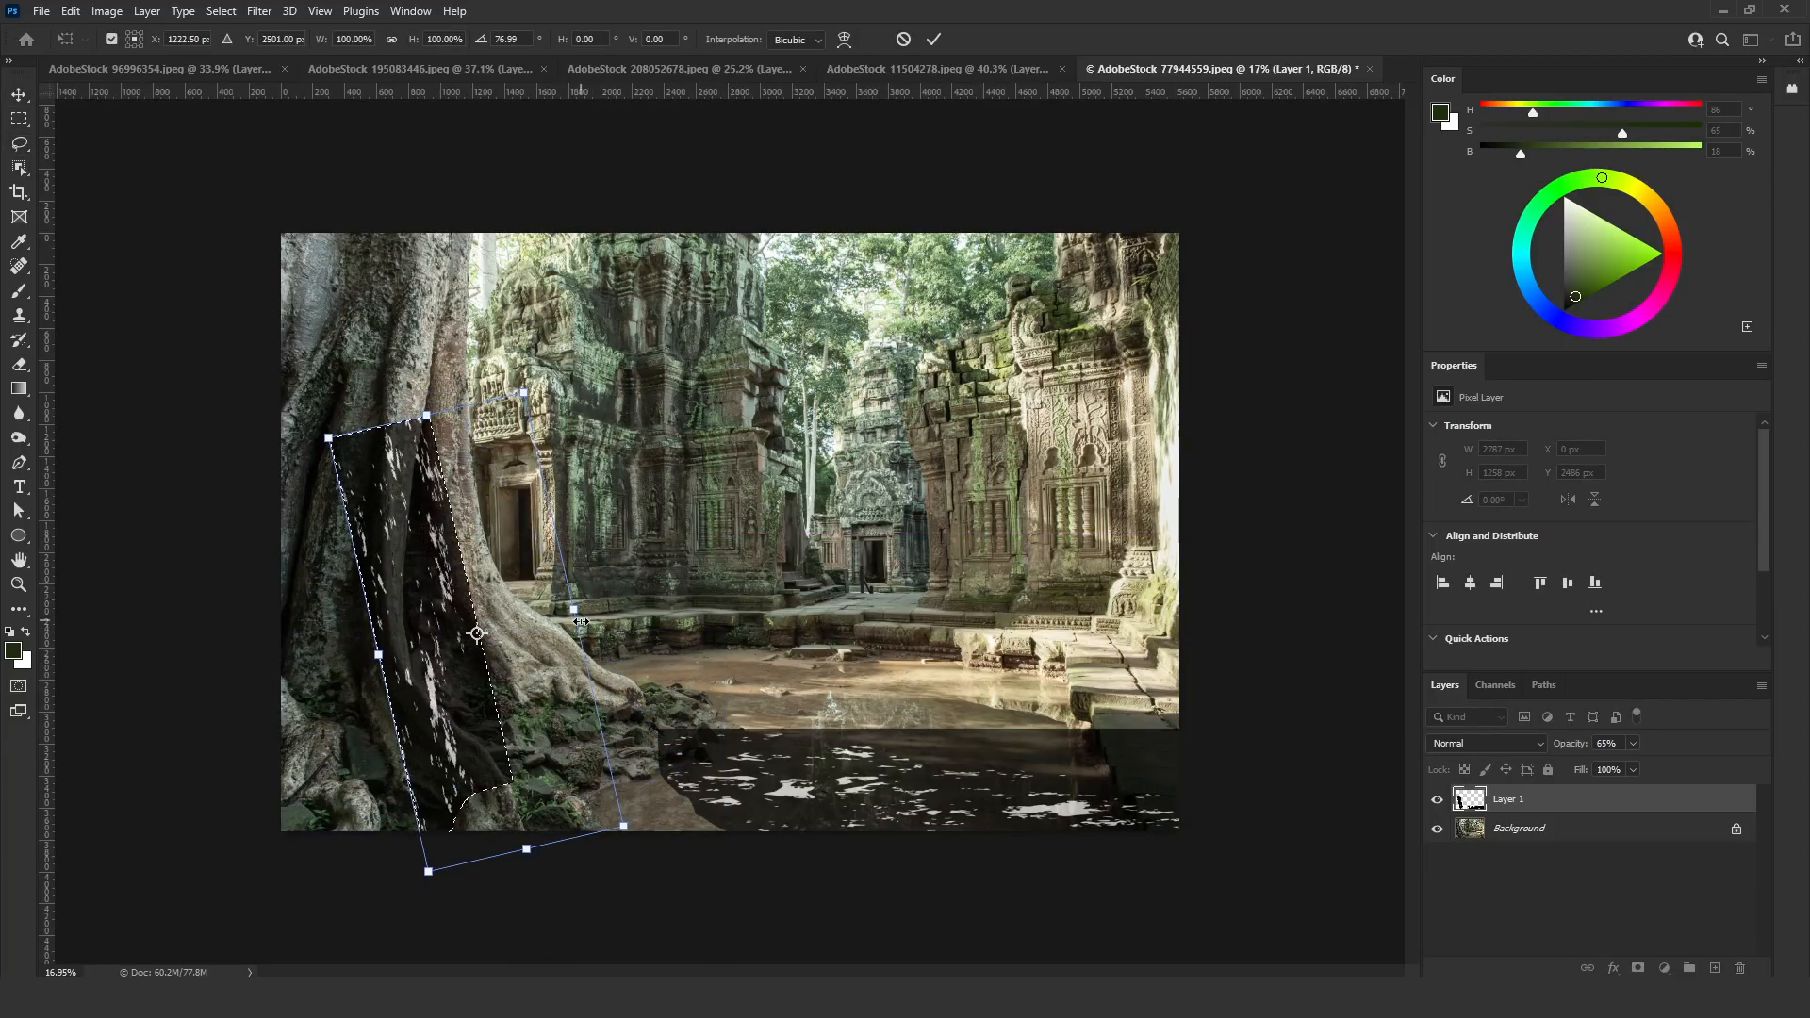
{"action": "left_click_drag", "start_coordinate": [379, 656], "coordinate": [264, 681]}
Warp the selected spots to follow the curve of the trunk and spreading roots, and deselect them
{"action": "right_click", "coordinate": [447, 707]}
{"action": "left_click", "coordinate": [490, 432]}
{"action": "left_click_drag", "start_coordinate": [514, 754], "coordinate": [594, 799]}
{"action": "left_click_drag", "start_coordinate": [214, 464], "coordinate": [211, 351]}
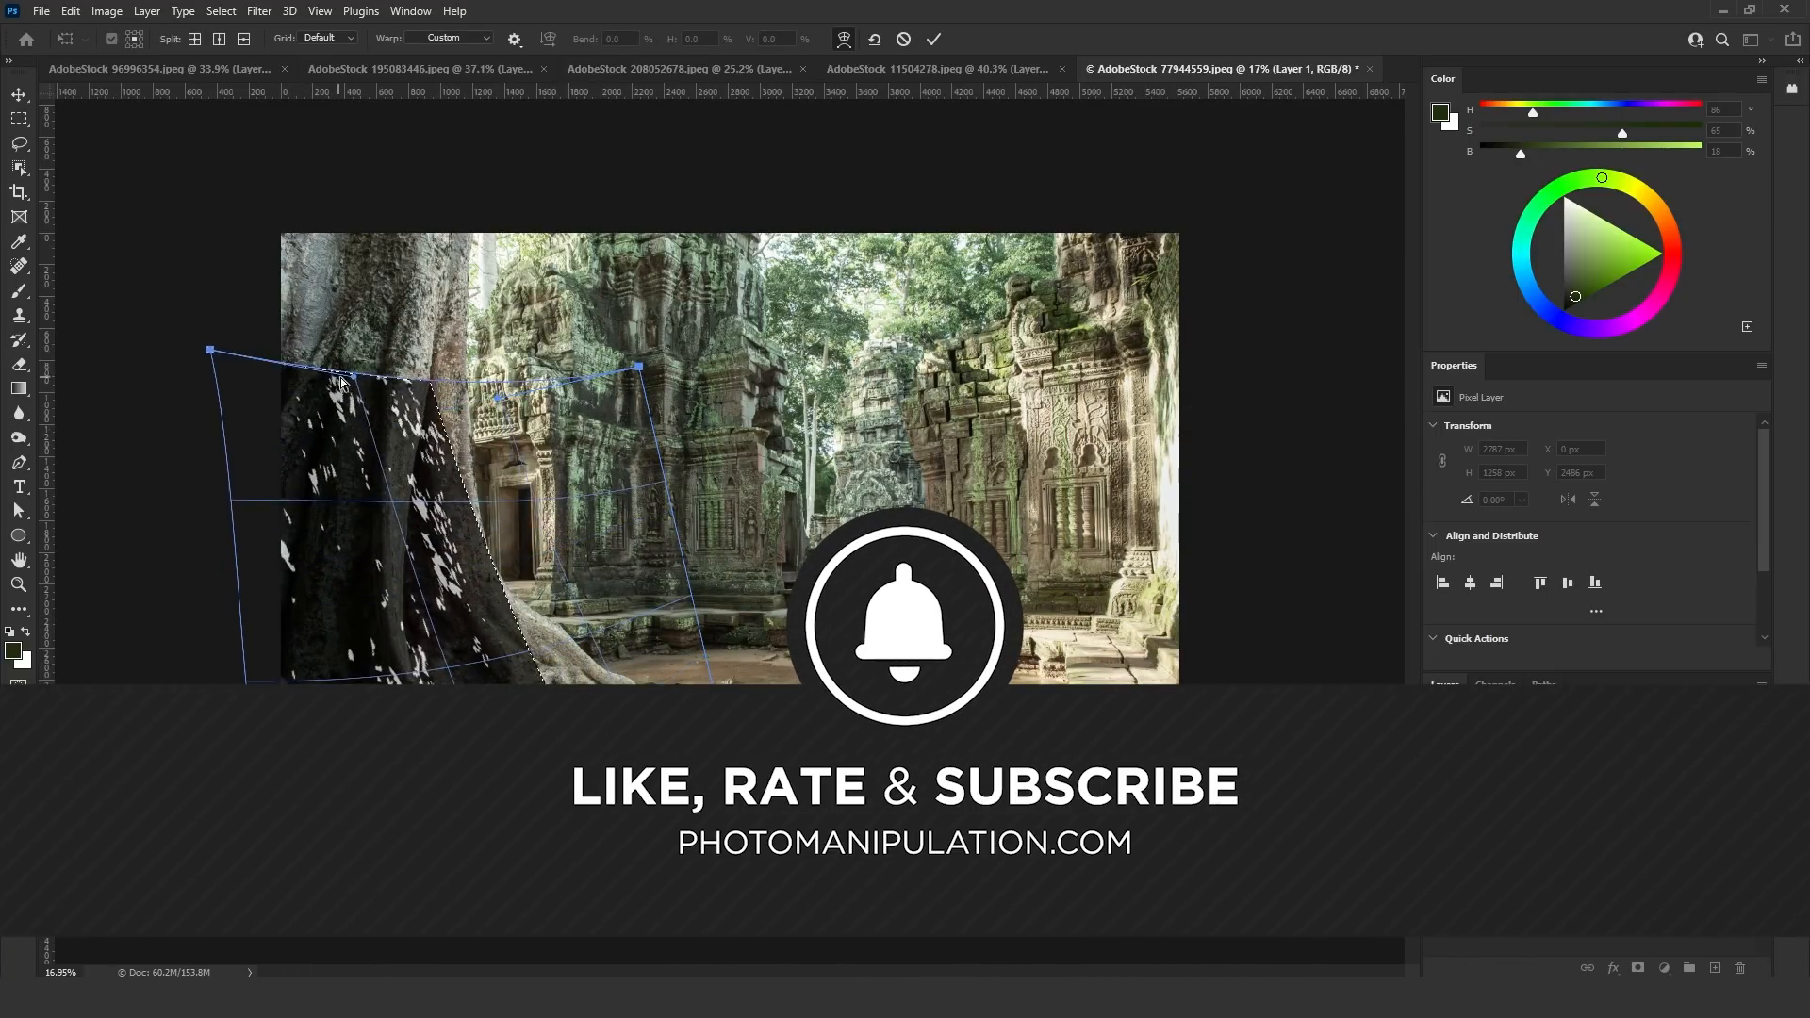
{"action": "left_click_drag", "start_coordinate": [358, 377], "coordinate": [377, 326]}
{"action": "left_click_drag", "start_coordinate": [396, 604], "coordinate": [433, 585]}
{"action": "left_click_drag", "start_coordinate": [439, 721], "coordinate": [432, 651]}
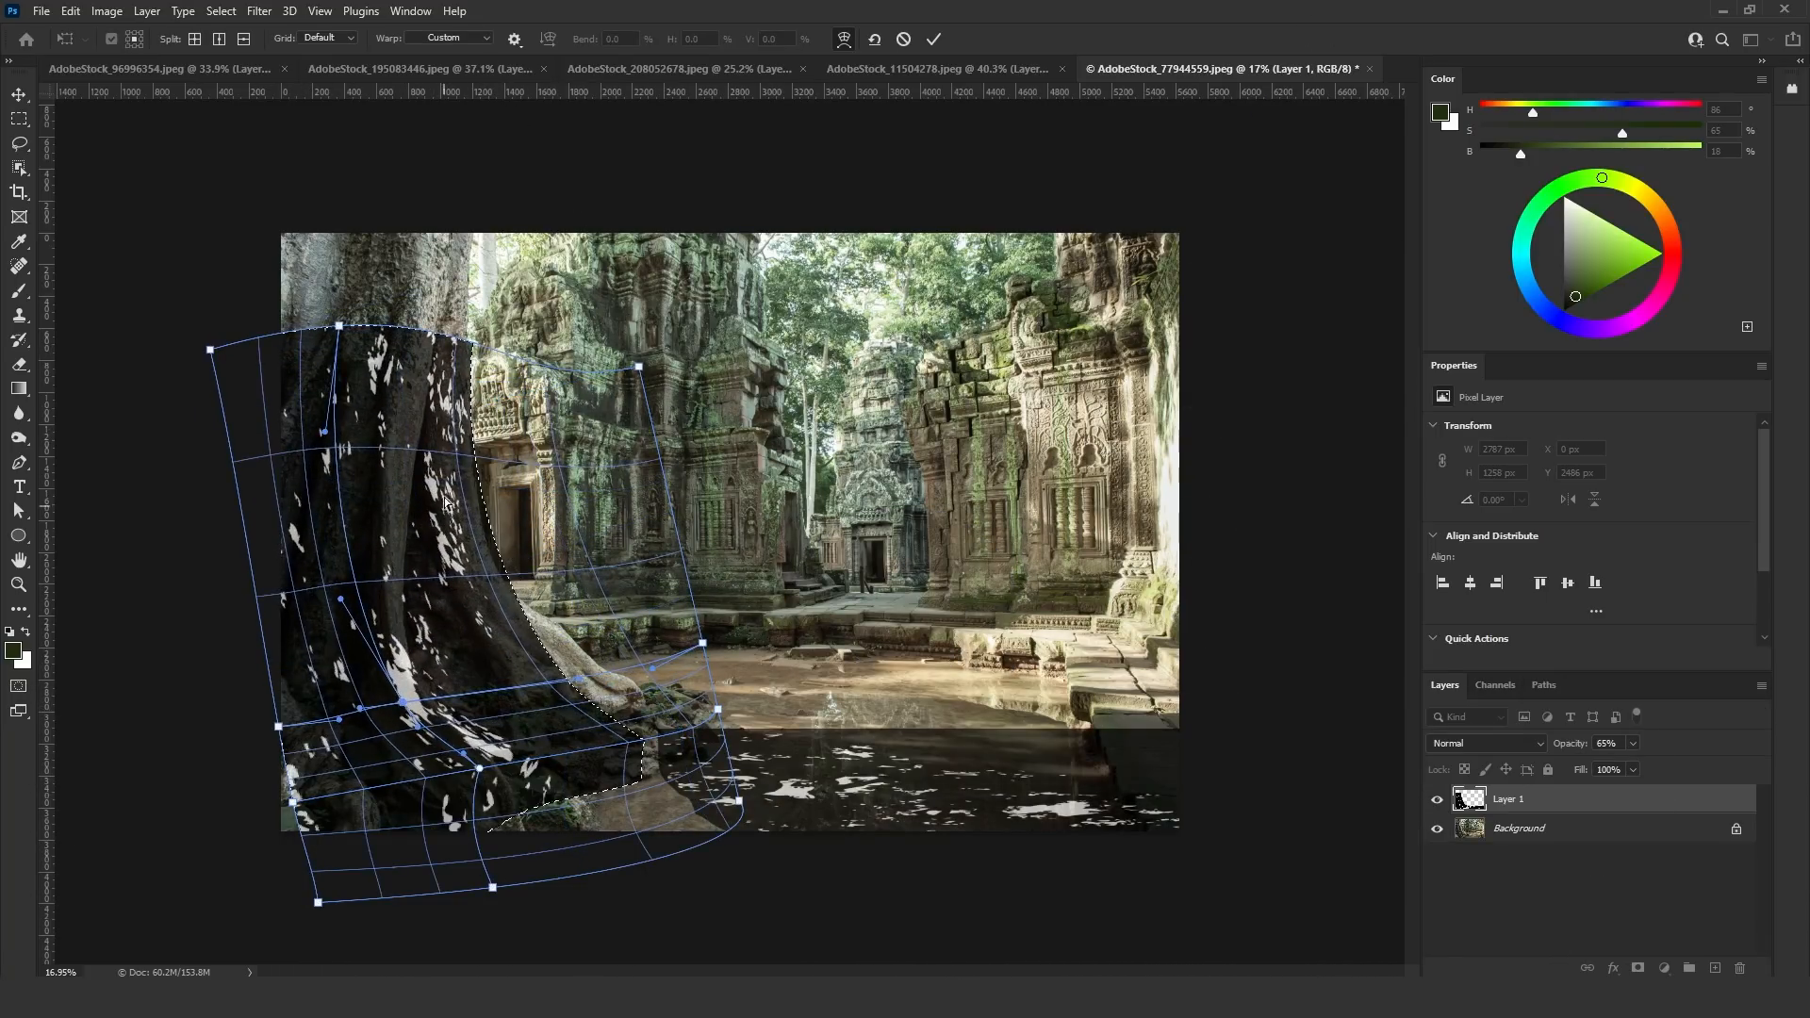
{"action": "key", "text": "Return"}
{"action": "key", "text": "l"}
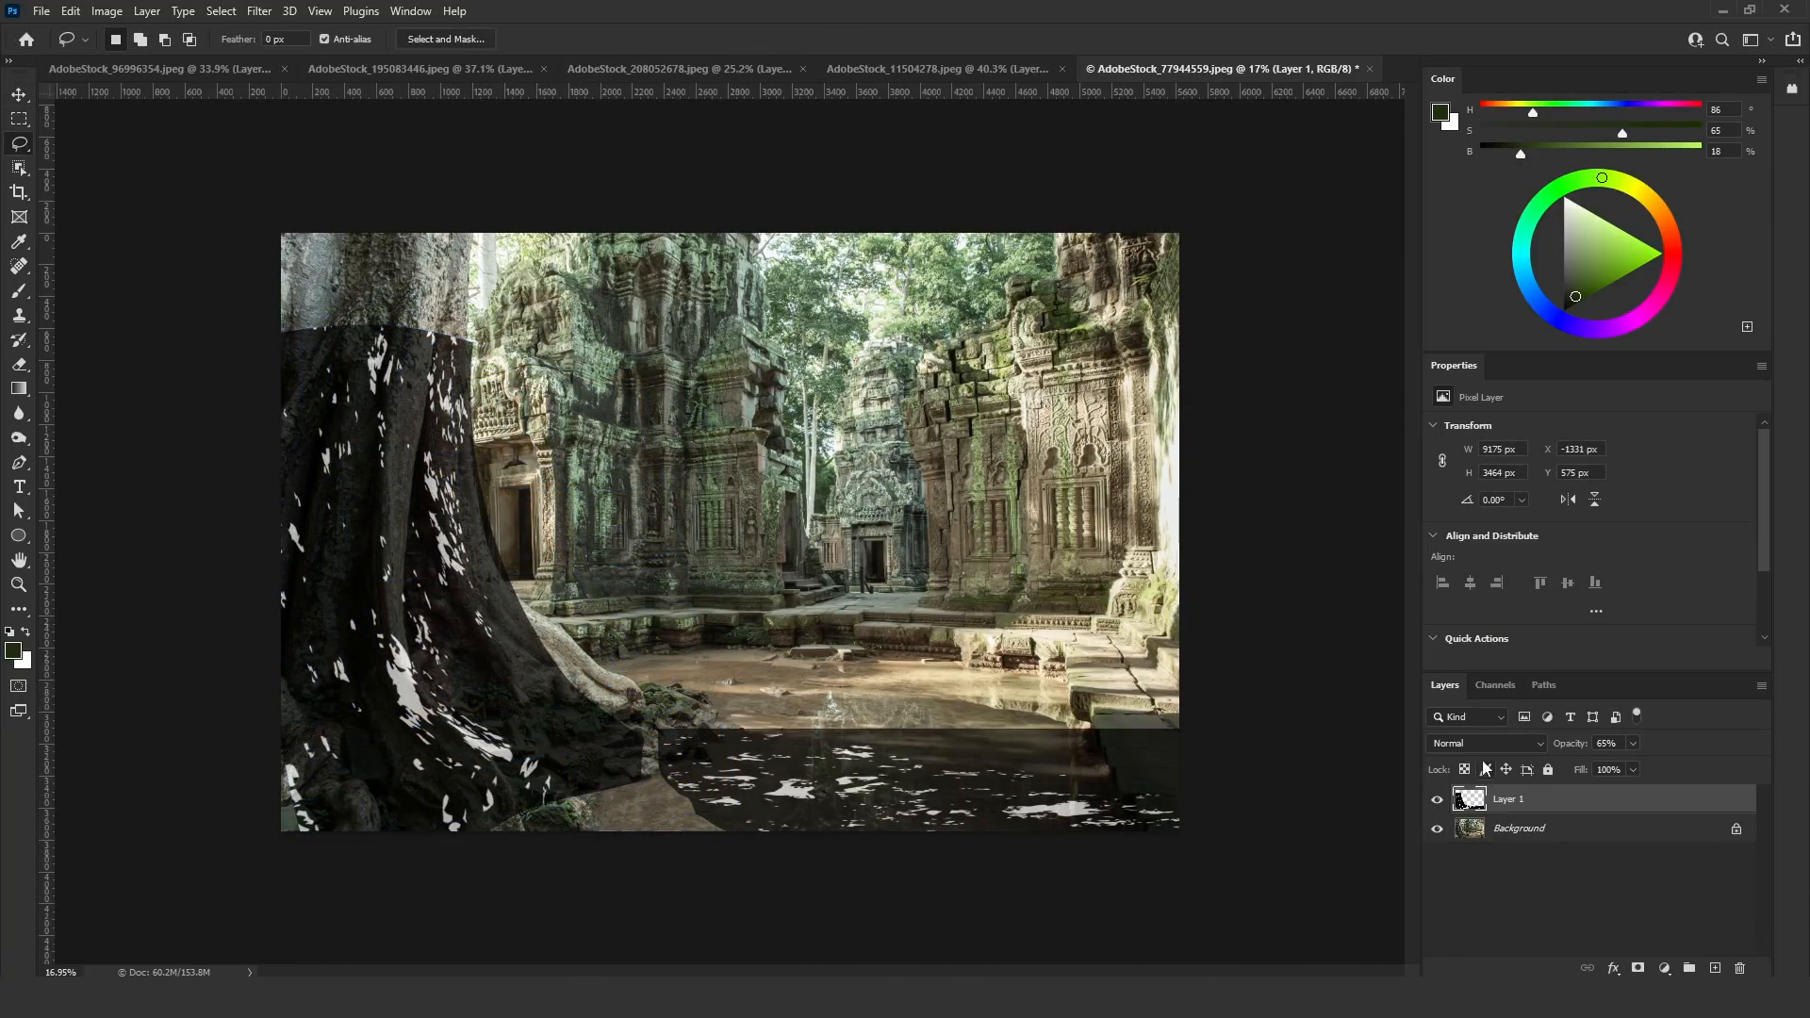
Return Layer 1 to 100% opacity and add a new layer beneath it filled with black
{"action": "left_click", "coordinate": [1633, 743]}
{"action": "left_click_drag", "start_coordinate": [1619, 765], "coordinate": [1689, 794]}
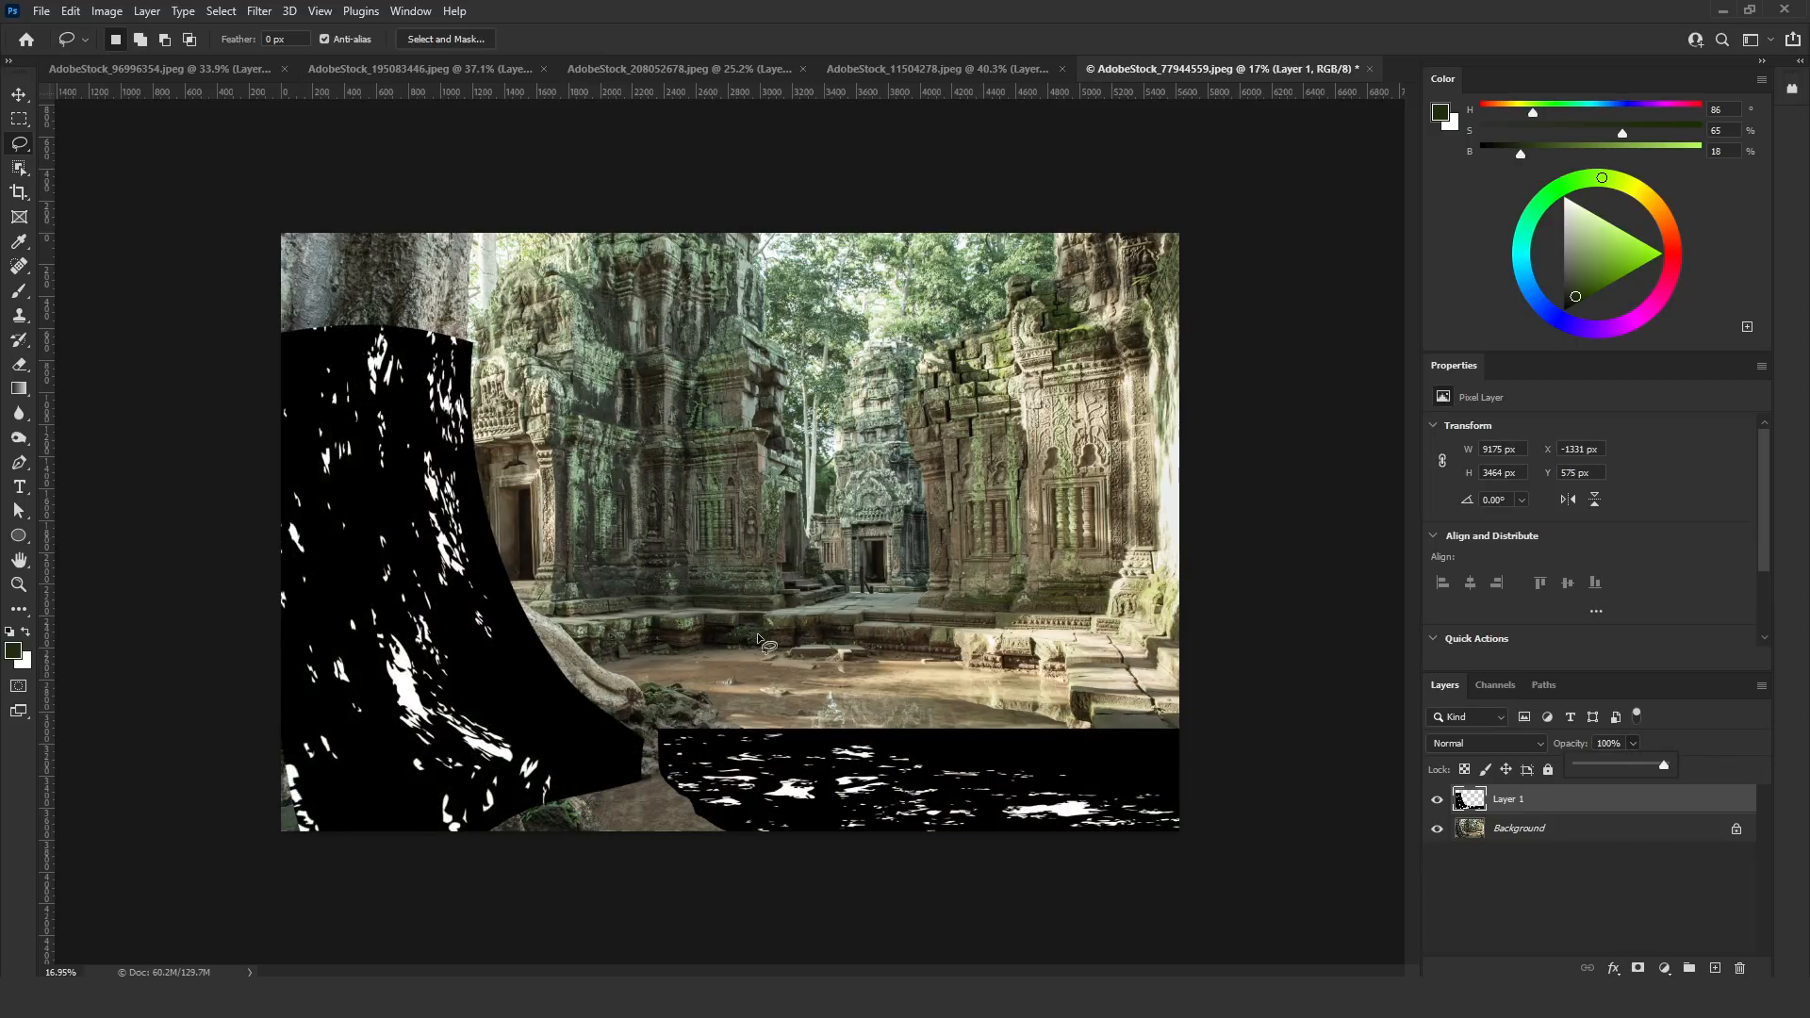
{"action": "left_click", "coordinate": [1585, 834]}
{"action": "left_click", "coordinate": [1715, 968]}
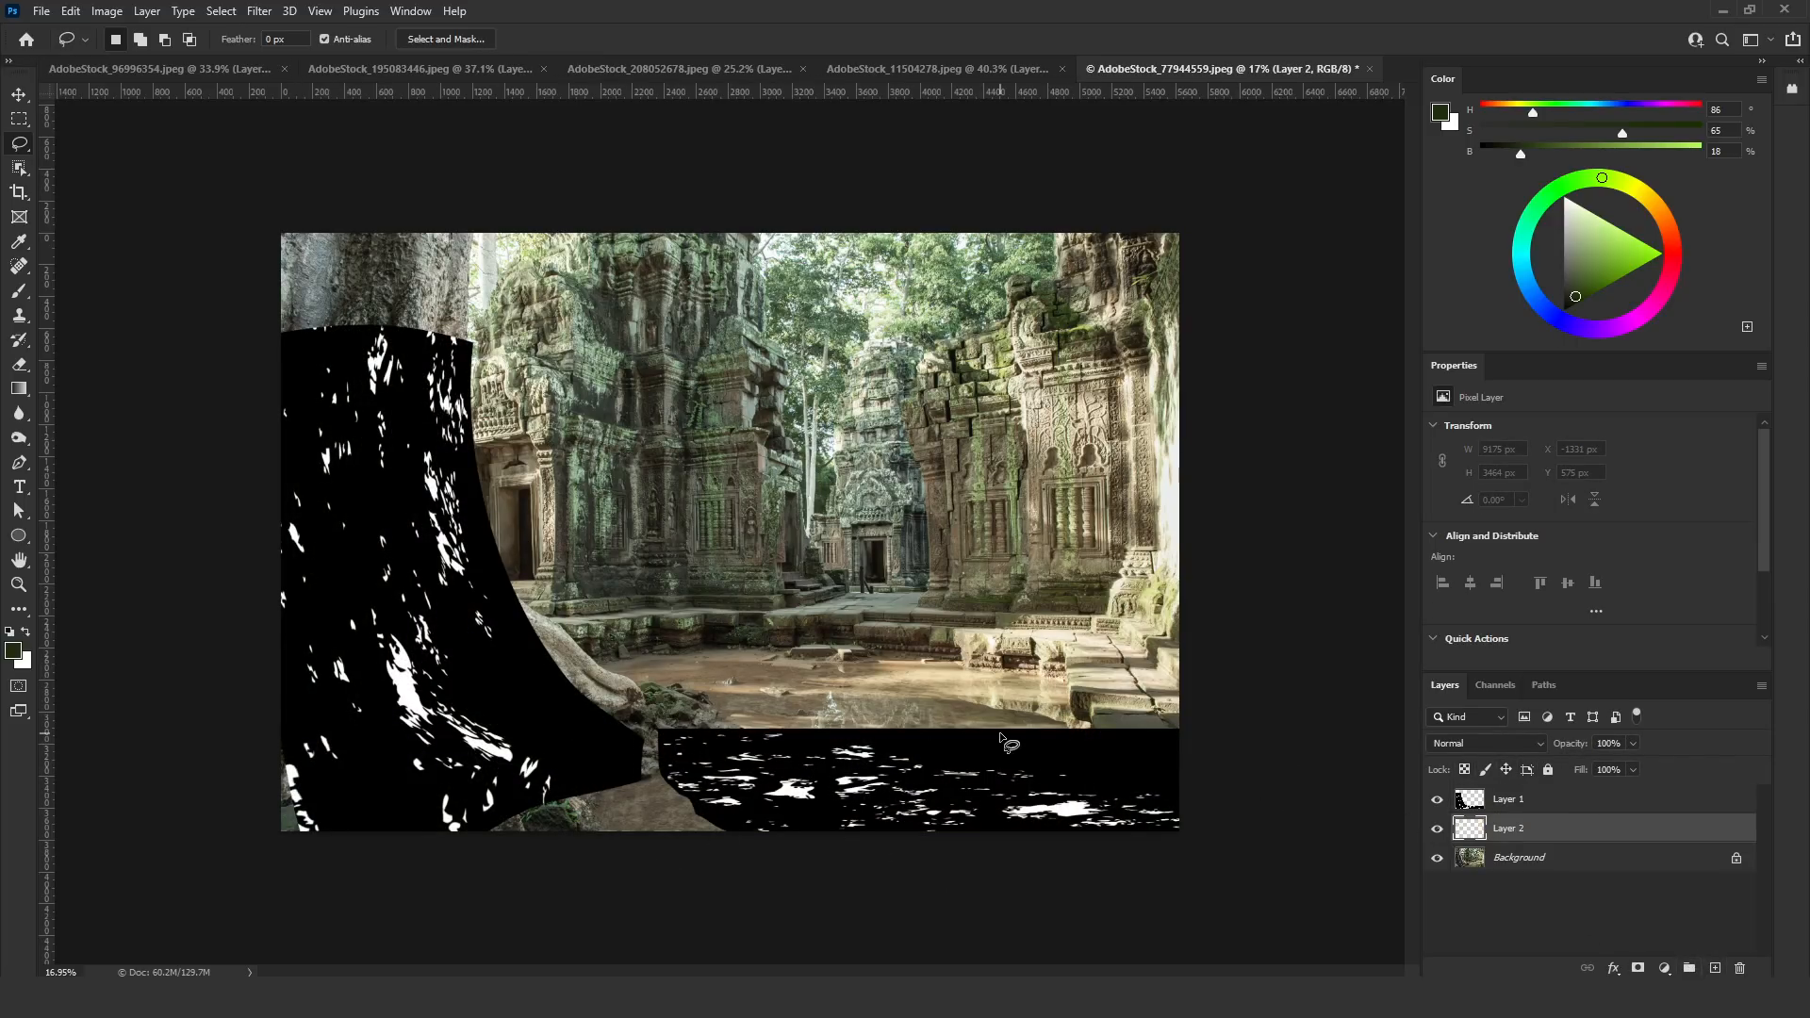
{"action": "key", "text": "shift+F5"}
{"action": "left_click", "coordinate": [882, 466]}
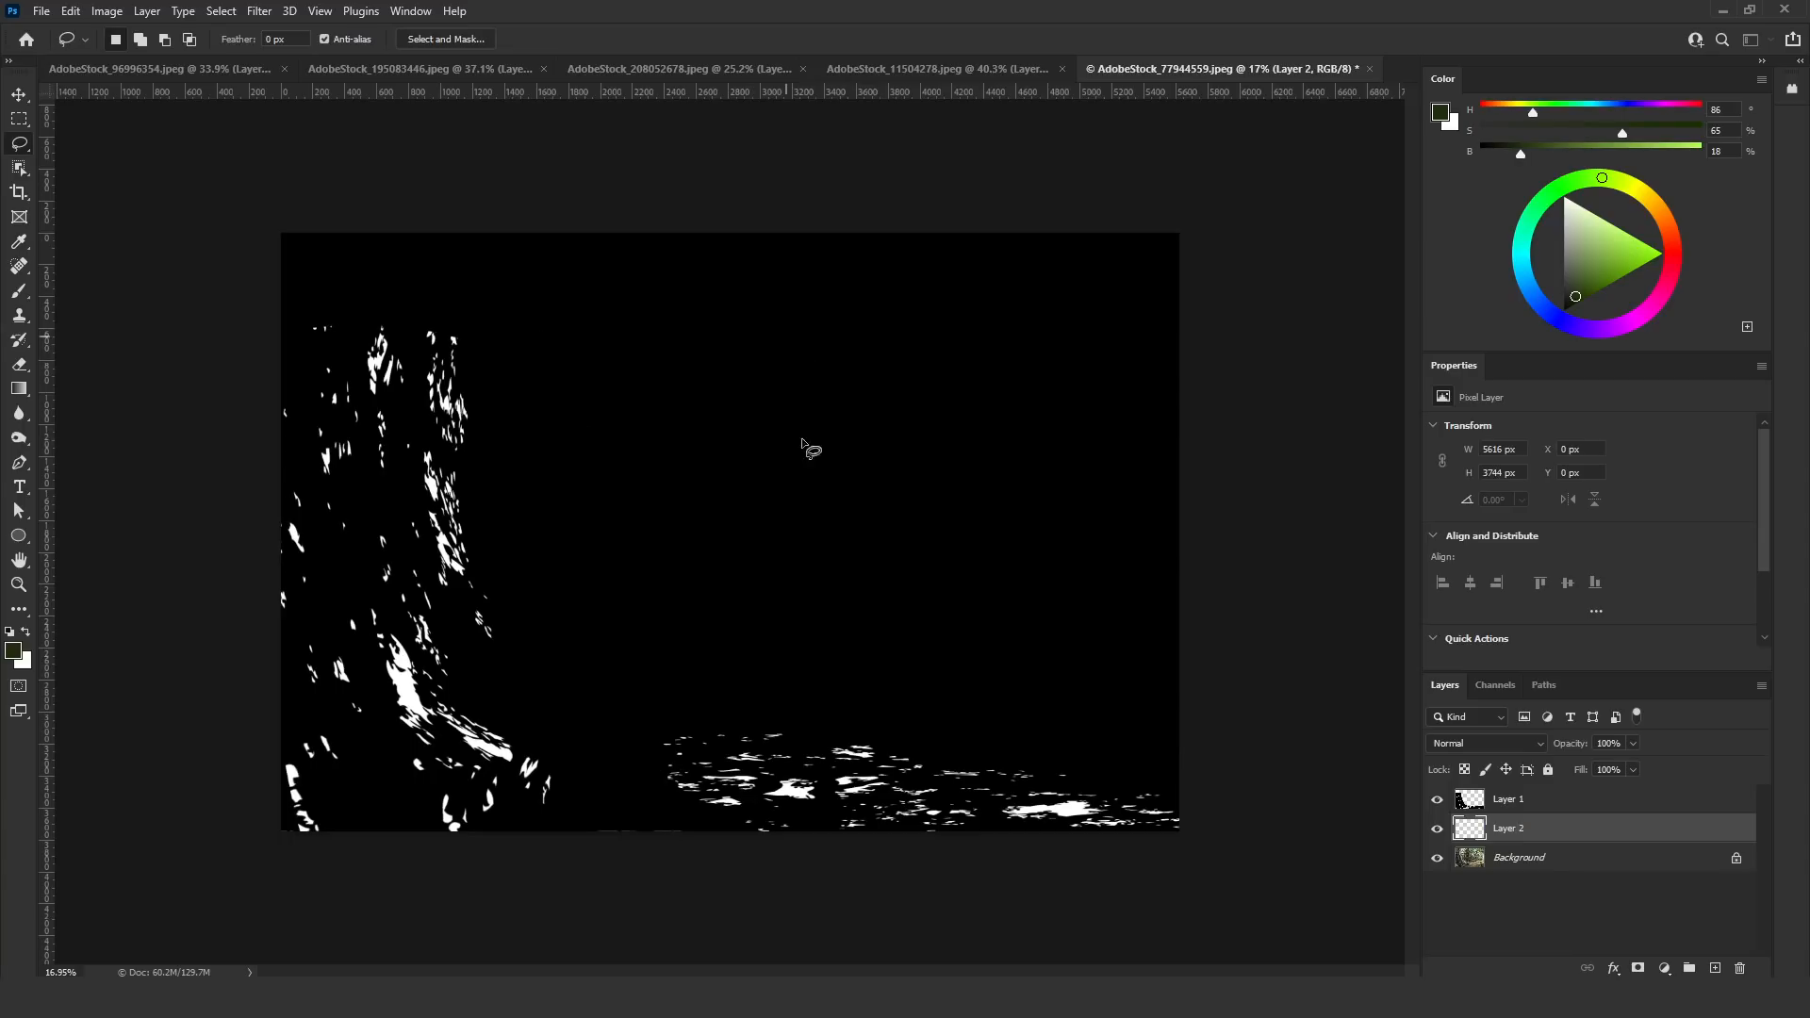
Select Layer 1 and load the RGB composite channel as a selection of the white spots
{"action": "left_click", "coordinate": [1499, 800]}
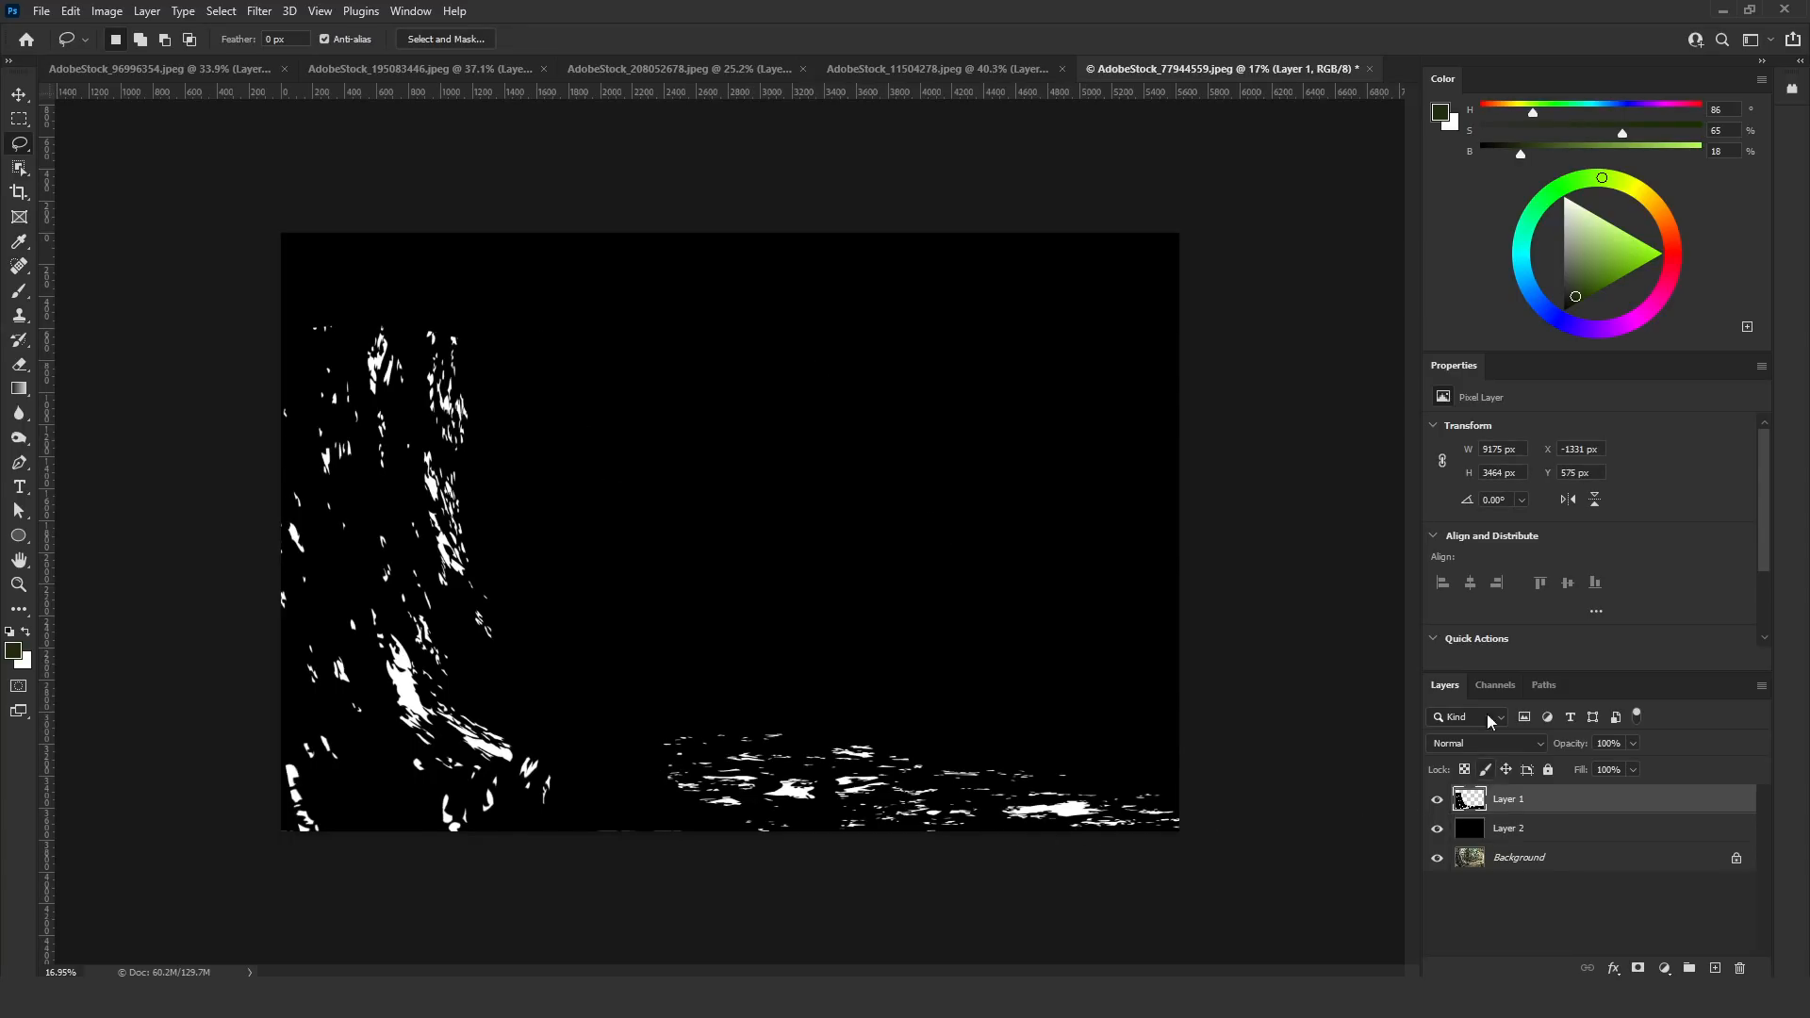
{"action": "left_click", "coordinate": [1494, 686]}
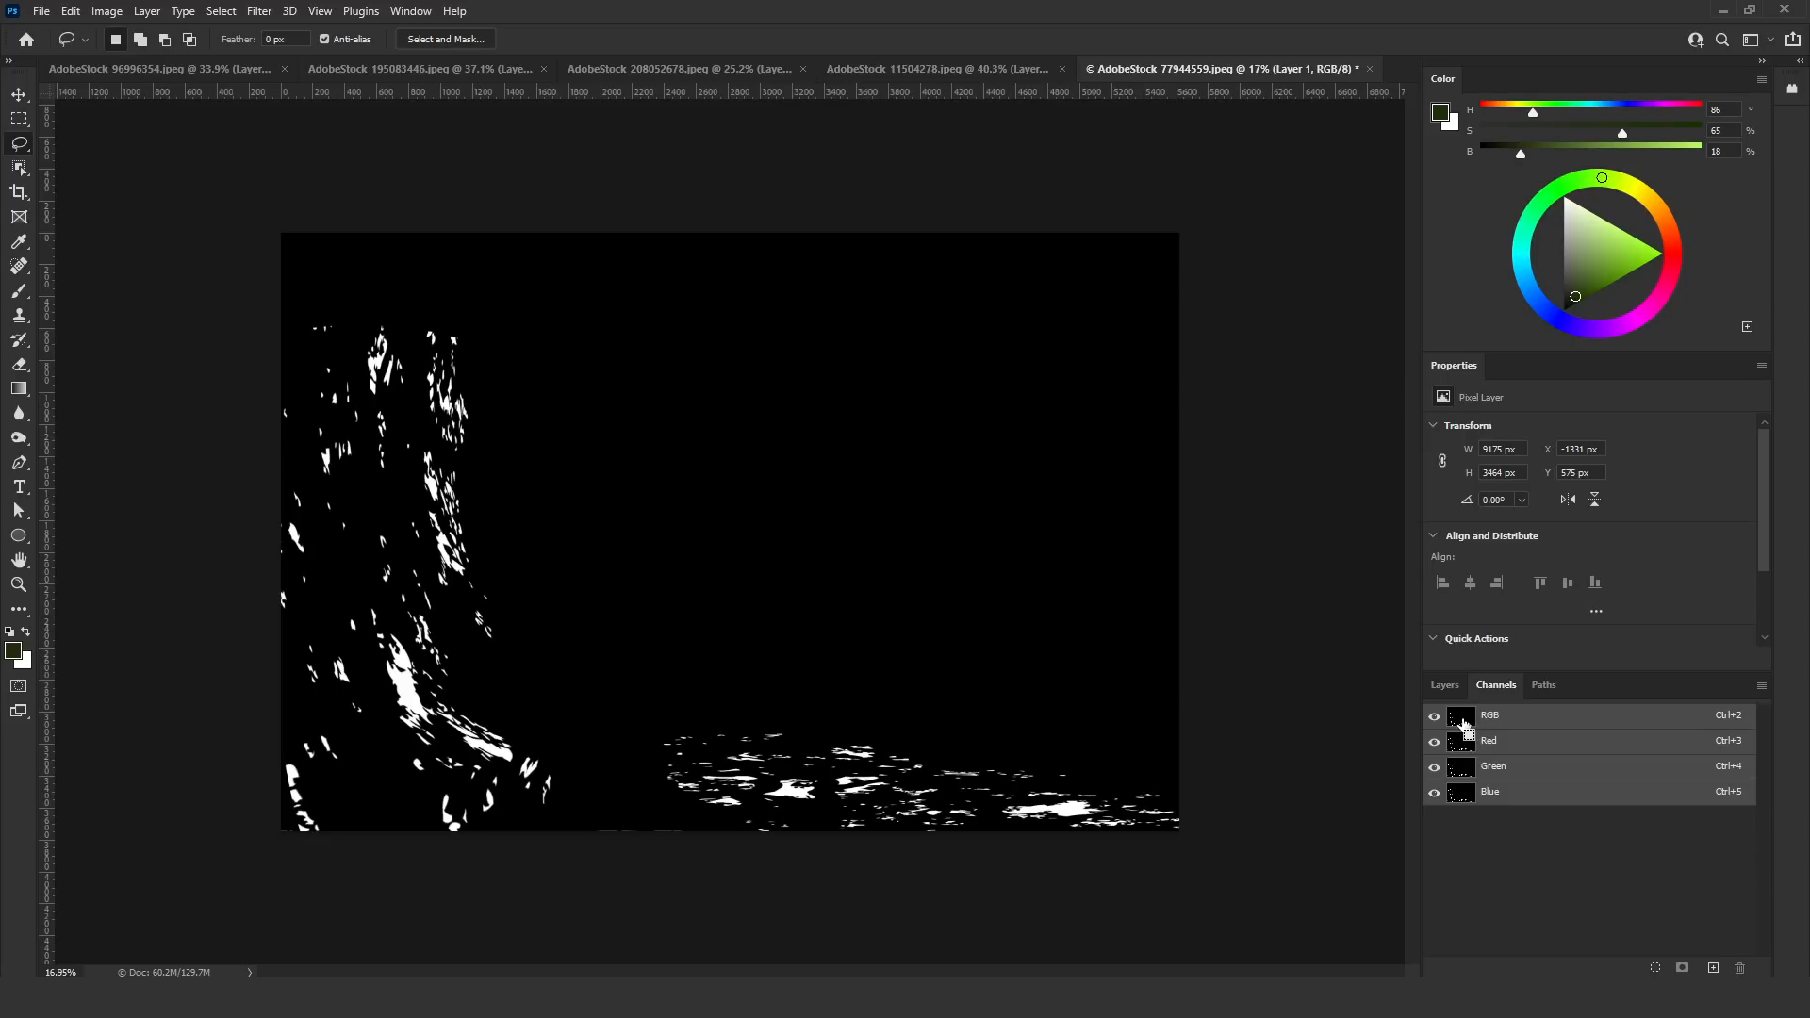
{"action": "scroll", "coordinate": [396, 521], "scroll_direction": "up", "scroll_amount": 3}
{"action": "scroll", "coordinate": [396, 521], "scroll_direction": "down", "scroll_amount": 3}
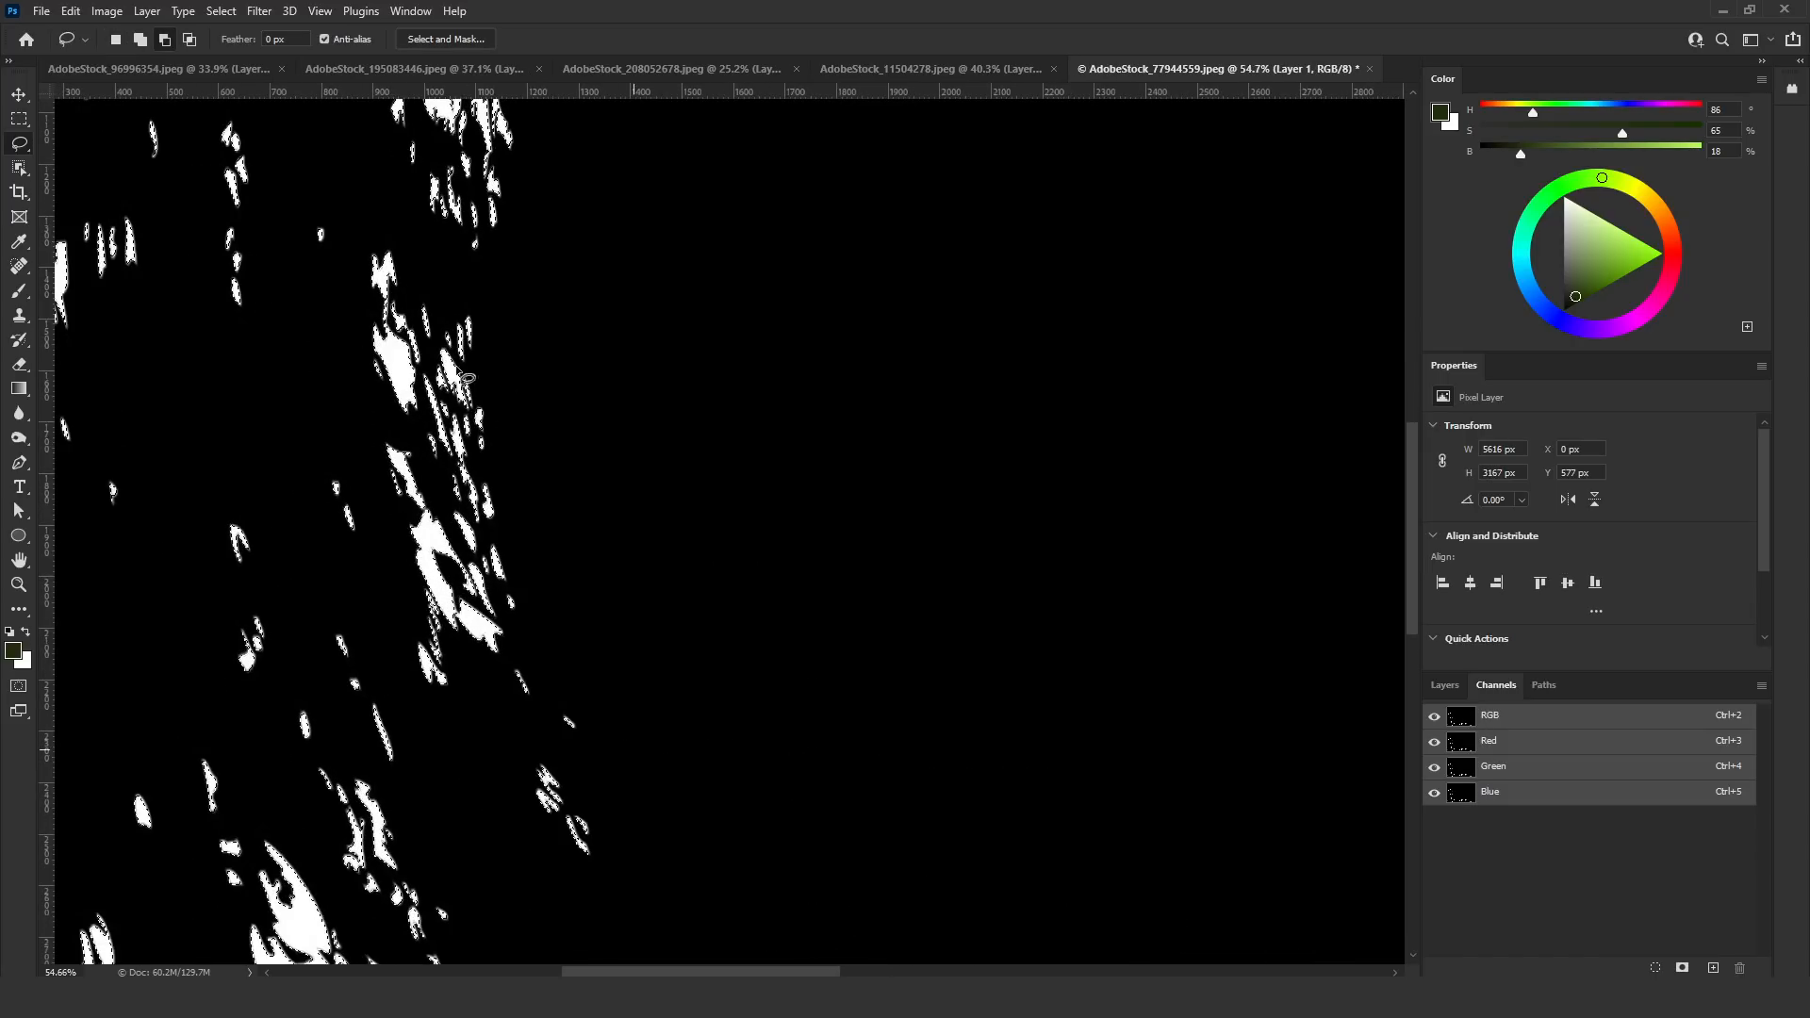
{"action": "left_click", "coordinate": [1460, 715], "text": "ctrl"}
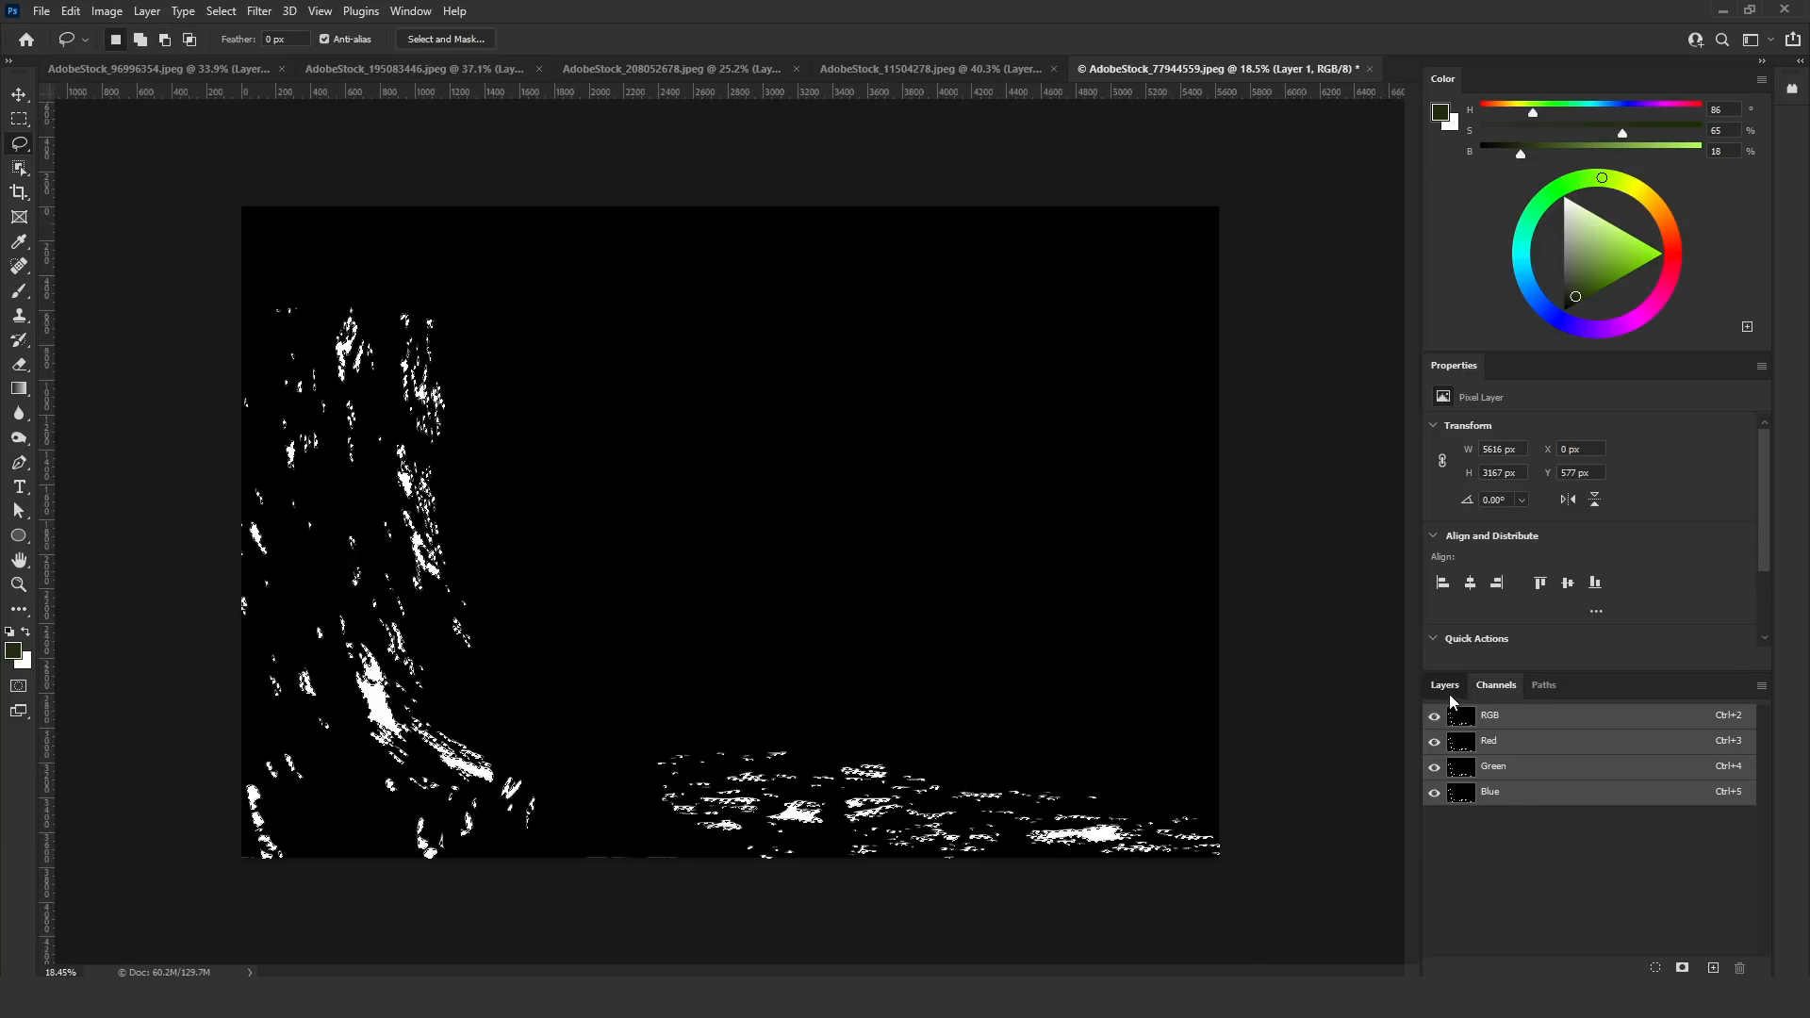
Hide Layer 1 and Layer 2, and make the Background layer active with the spots selection kept
{"action": "left_click", "coordinate": [1445, 685]}
{"action": "left_click", "coordinate": [1436, 798]}
{"action": "left_click", "coordinate": [1437, 830]}
{"action": "scroll", "coordinate": [730, 532], "scroll_direction": "up", "scroll_amount": 1}
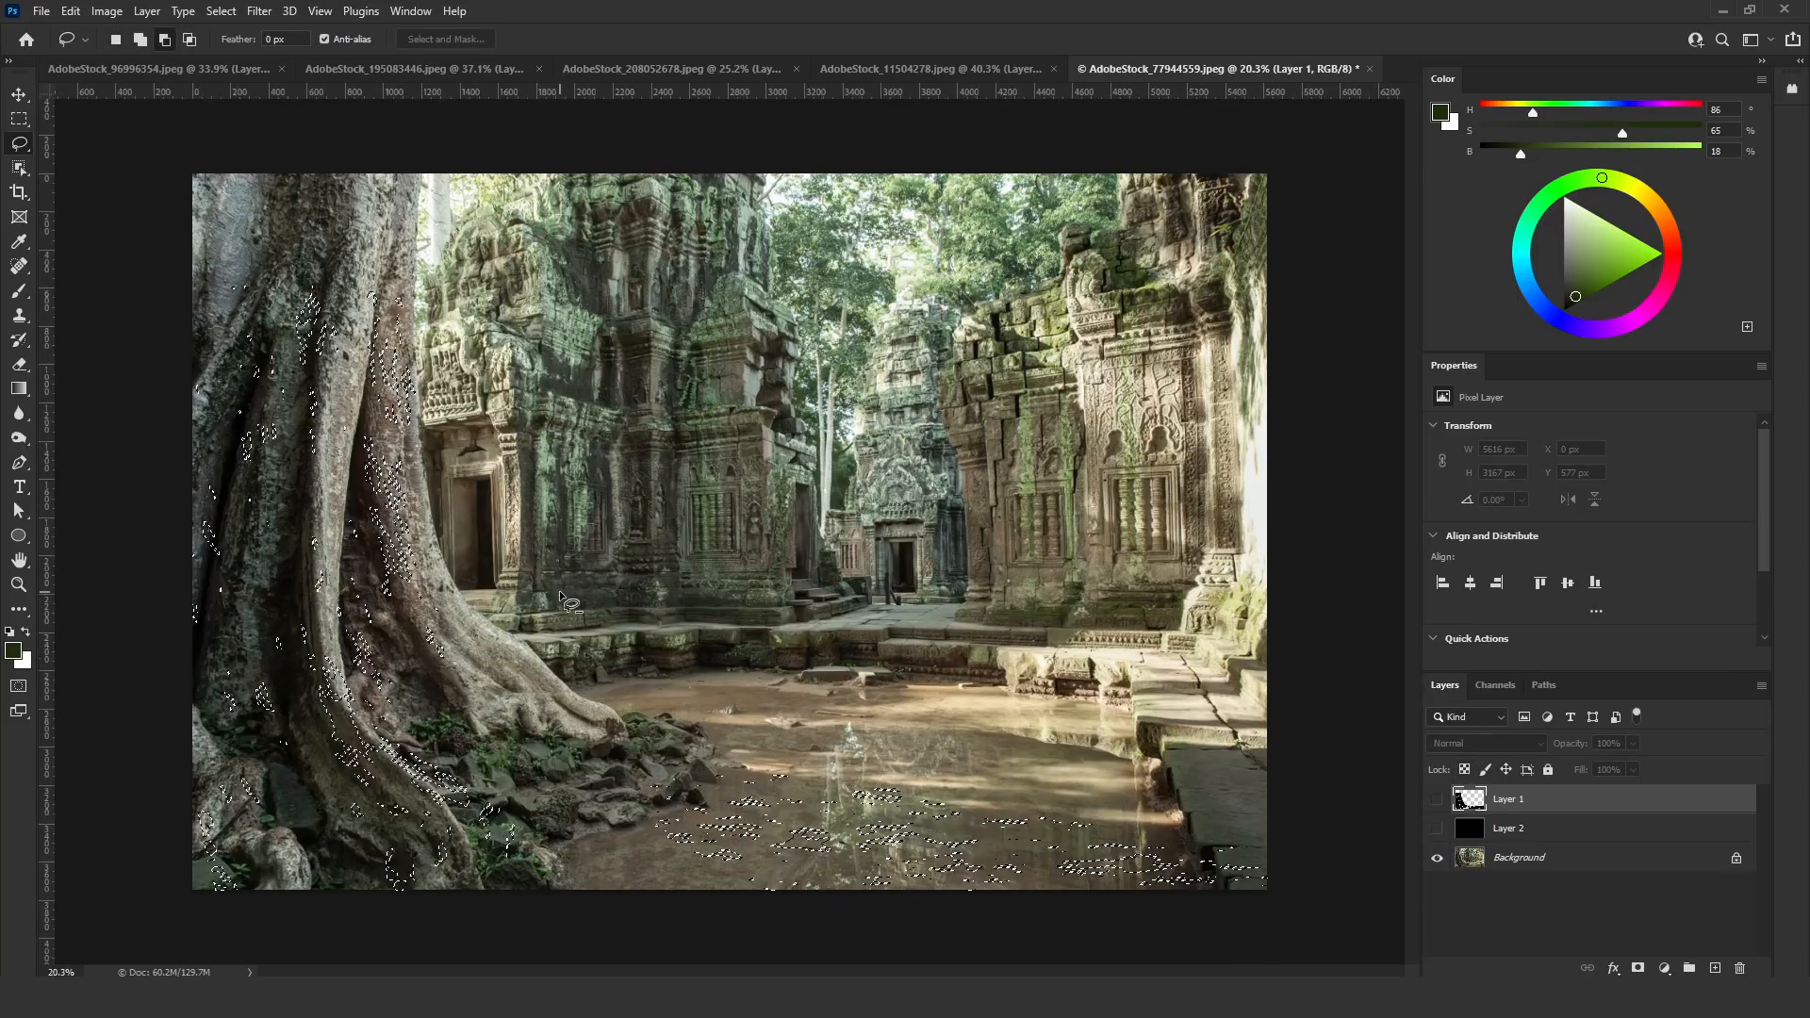
{"action": "scroll", "coordinate": [730, 532], "scroll_direction": "down", "scroll_amount": 1}
{"action": "left_click", "coordinate": [1567, 857]}
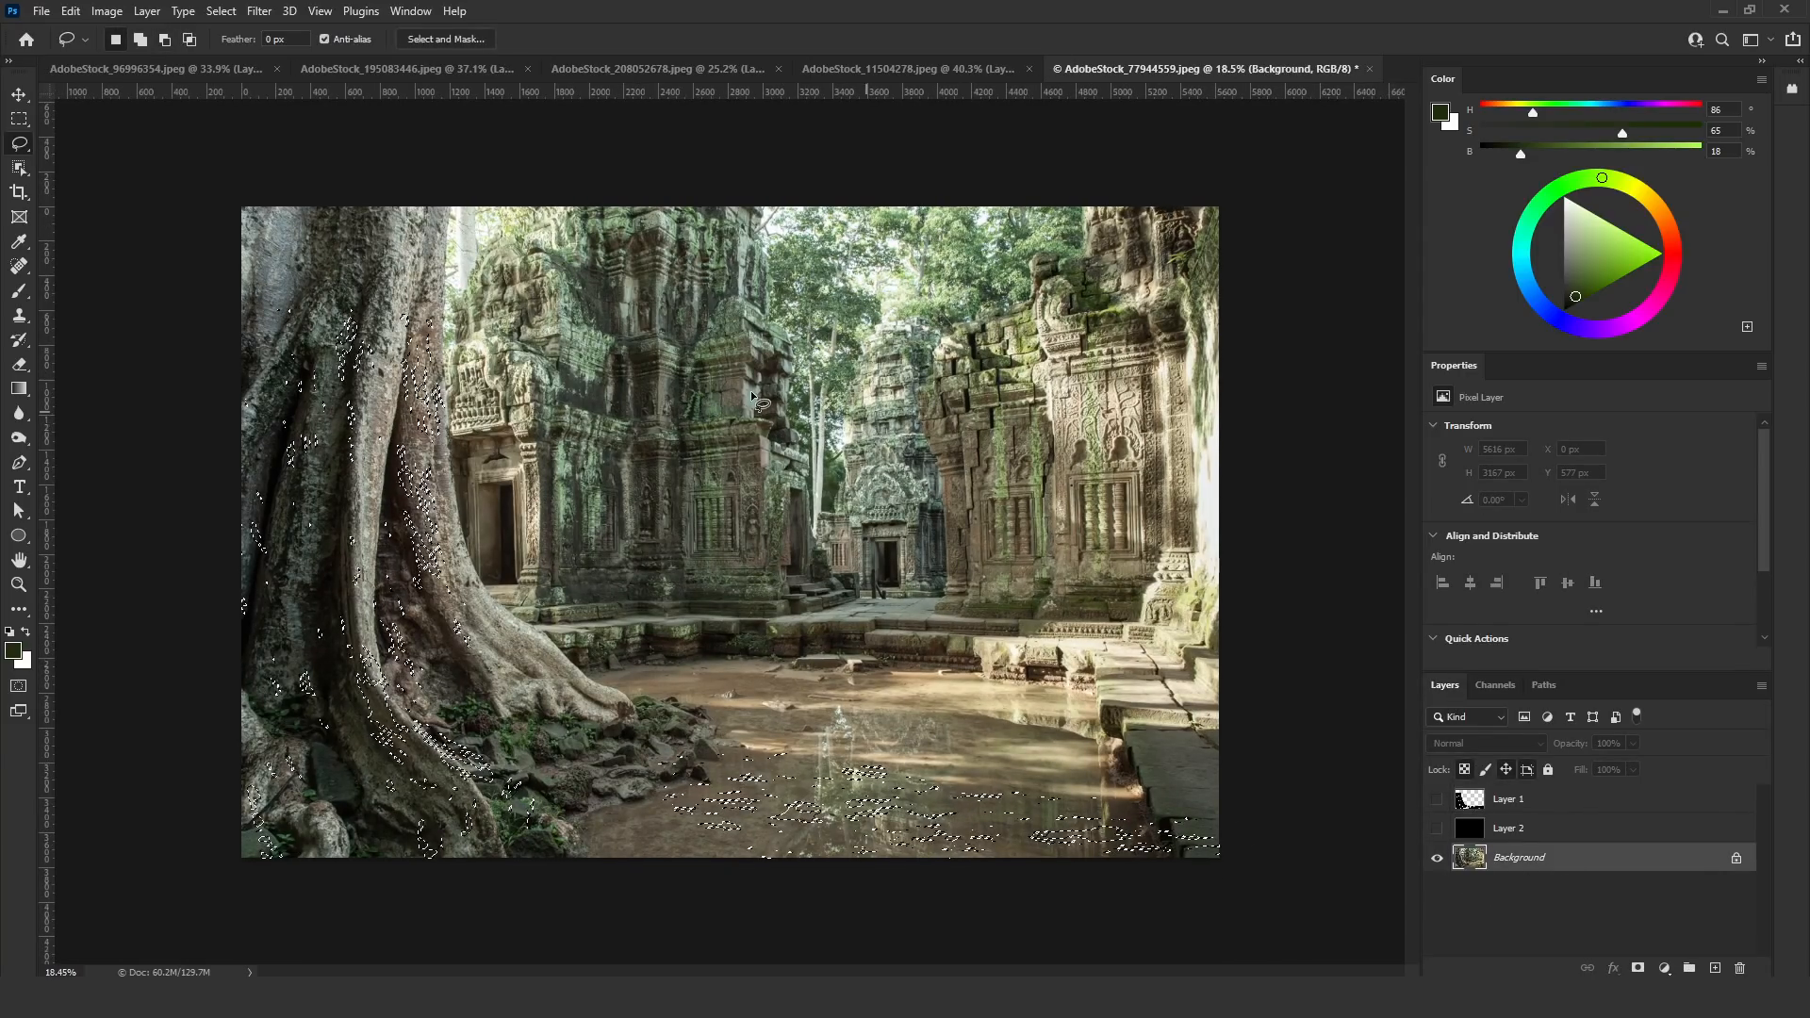
Add a Curves adjustment above the Background masked to the spots selection, and brighten it by pulling the white point inward
{"action": "left_click", "coordinate": [1664, 968]}
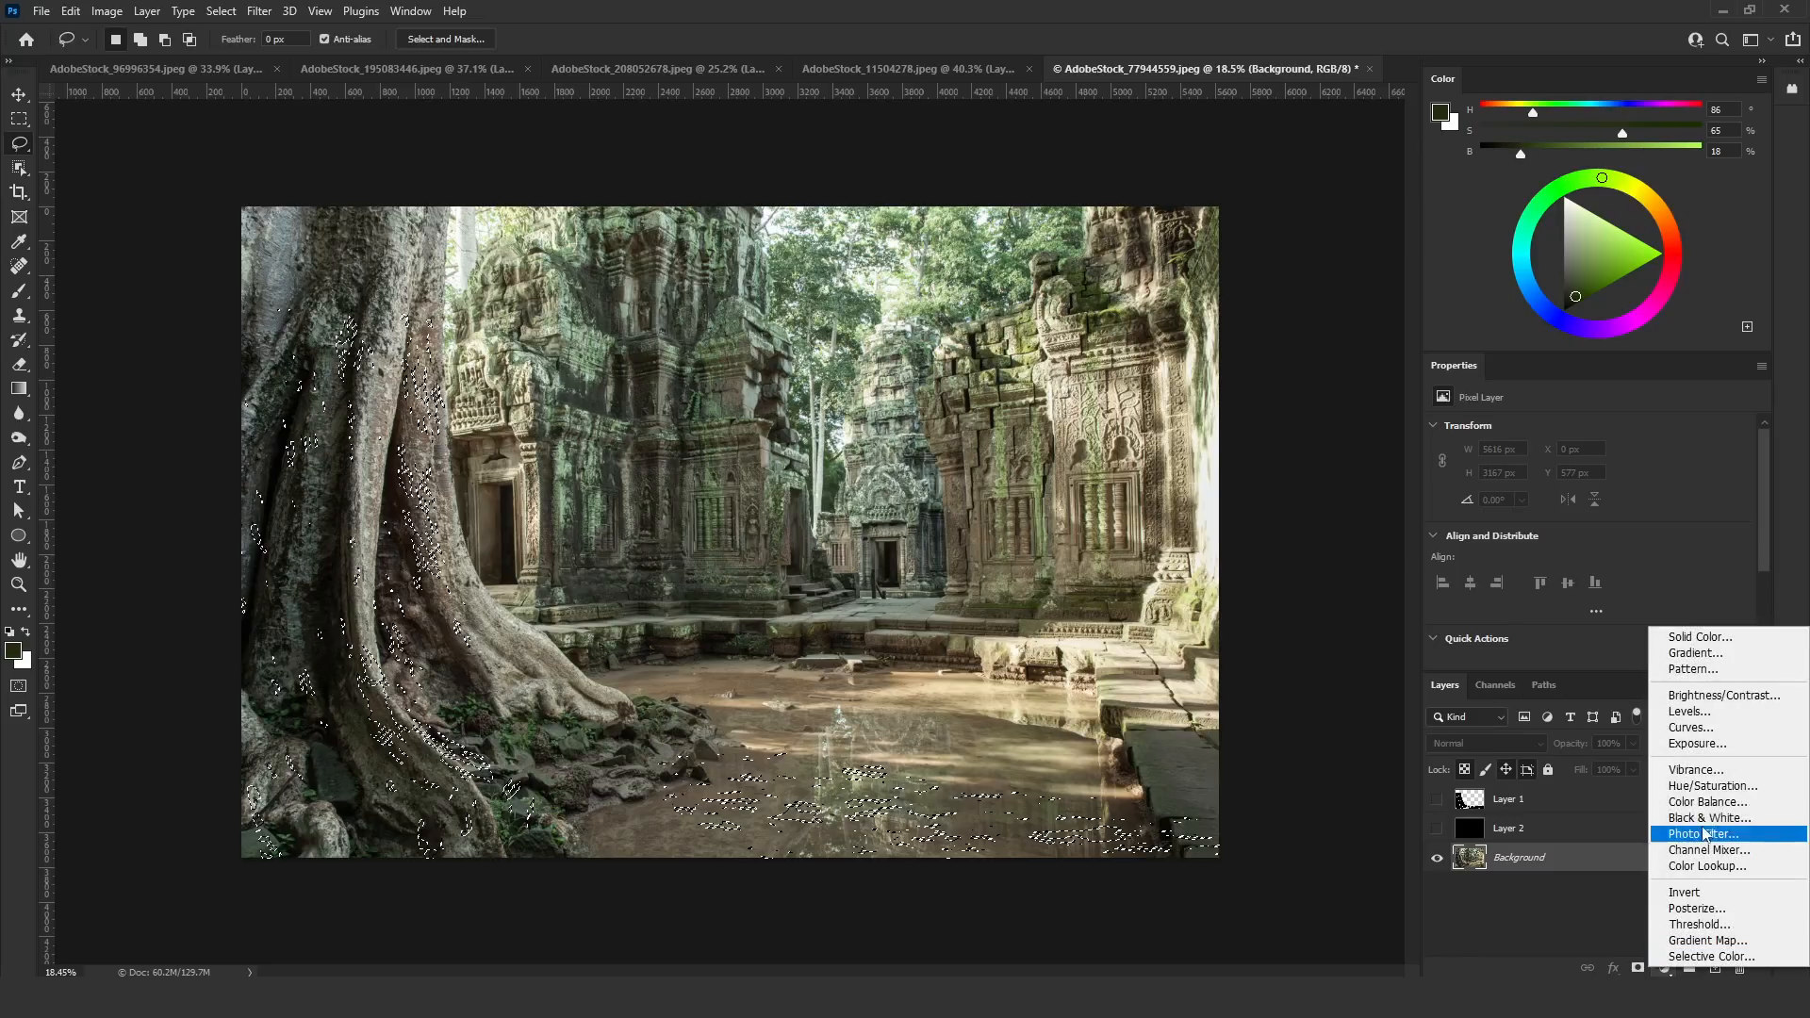
{"action": "left_click", "coordinate": [1720, 733]}
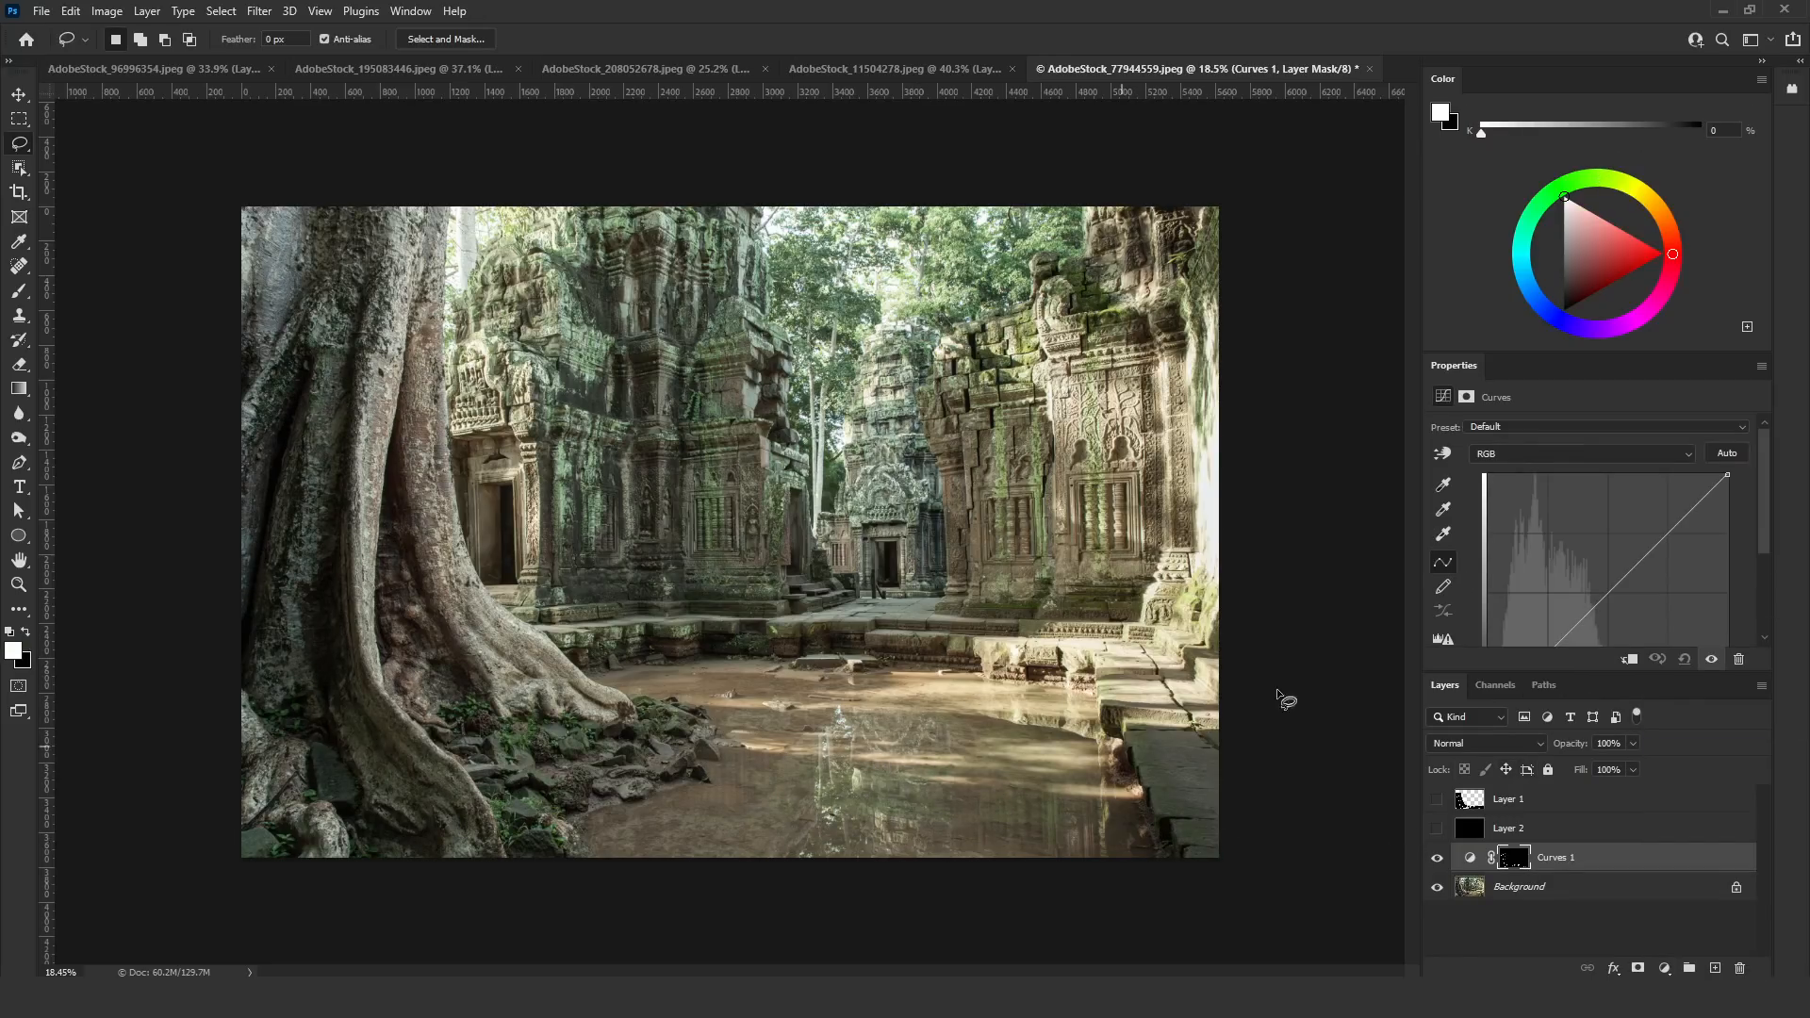
{"action": "left_click_drag", "start_coordinate": [1721, 477], "coordinate": [1580, 471]}
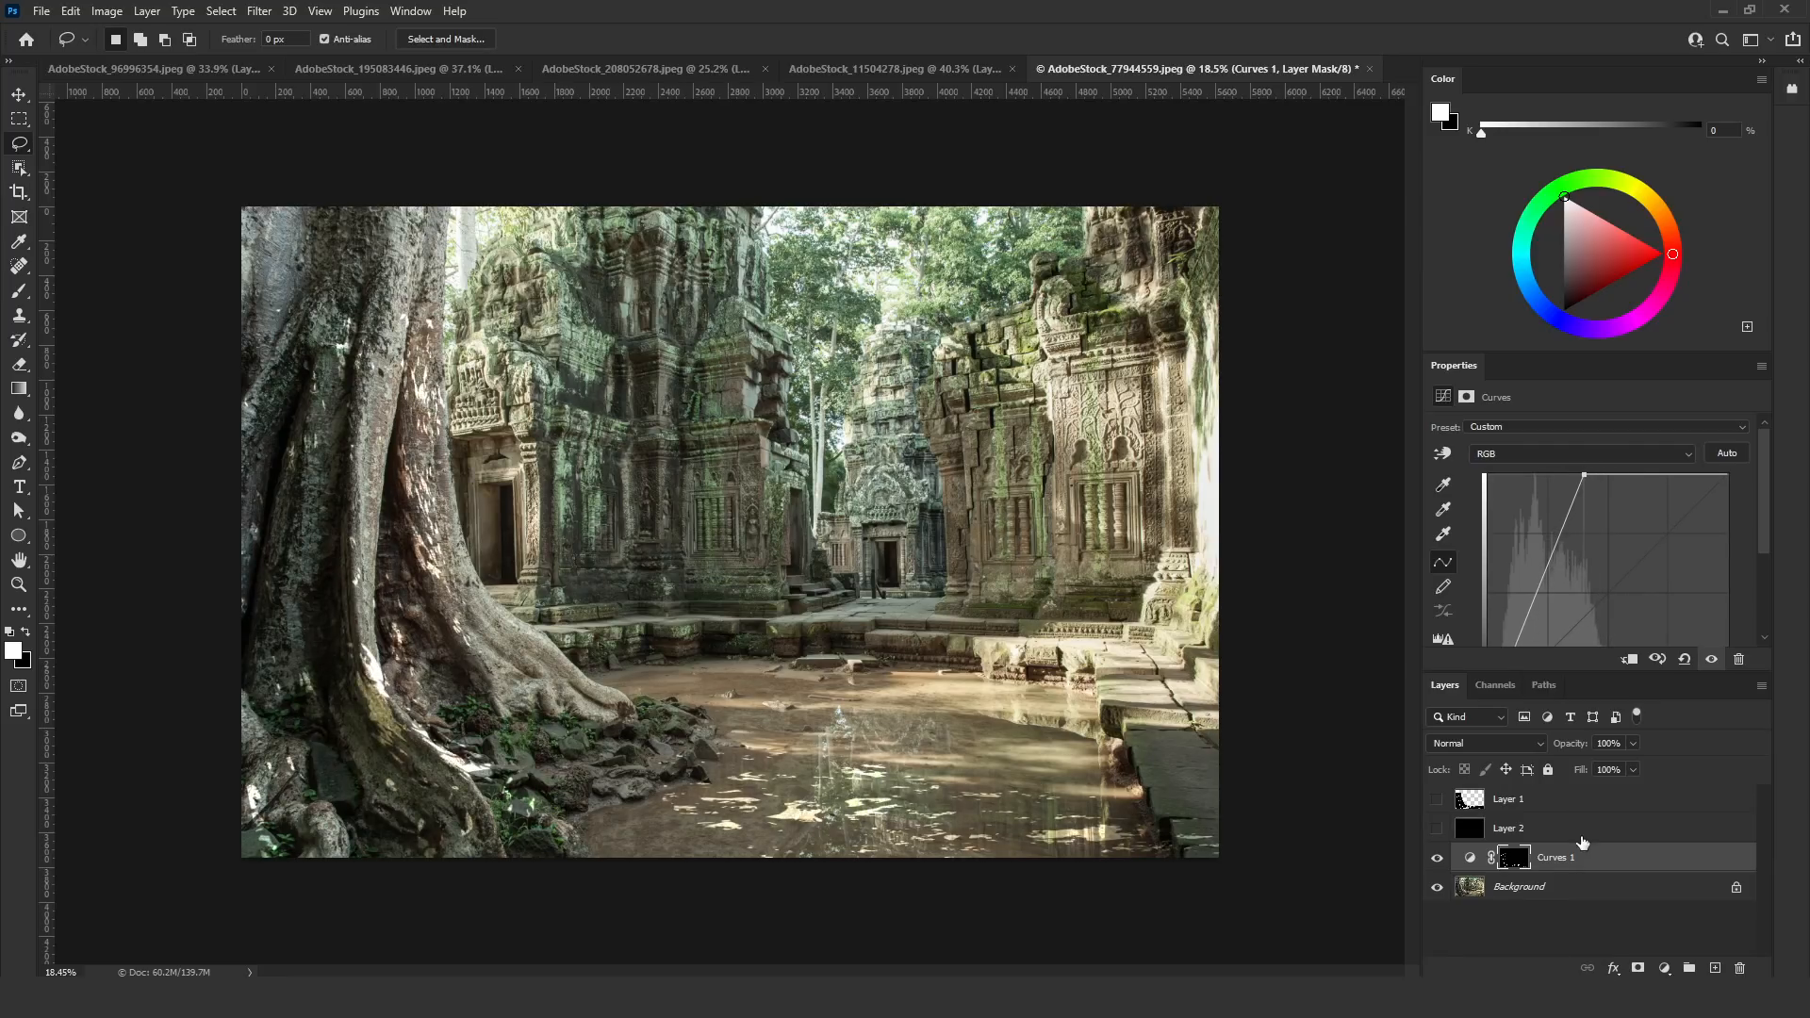
{"action": "left_click", "coordinate": [1514, 857]}
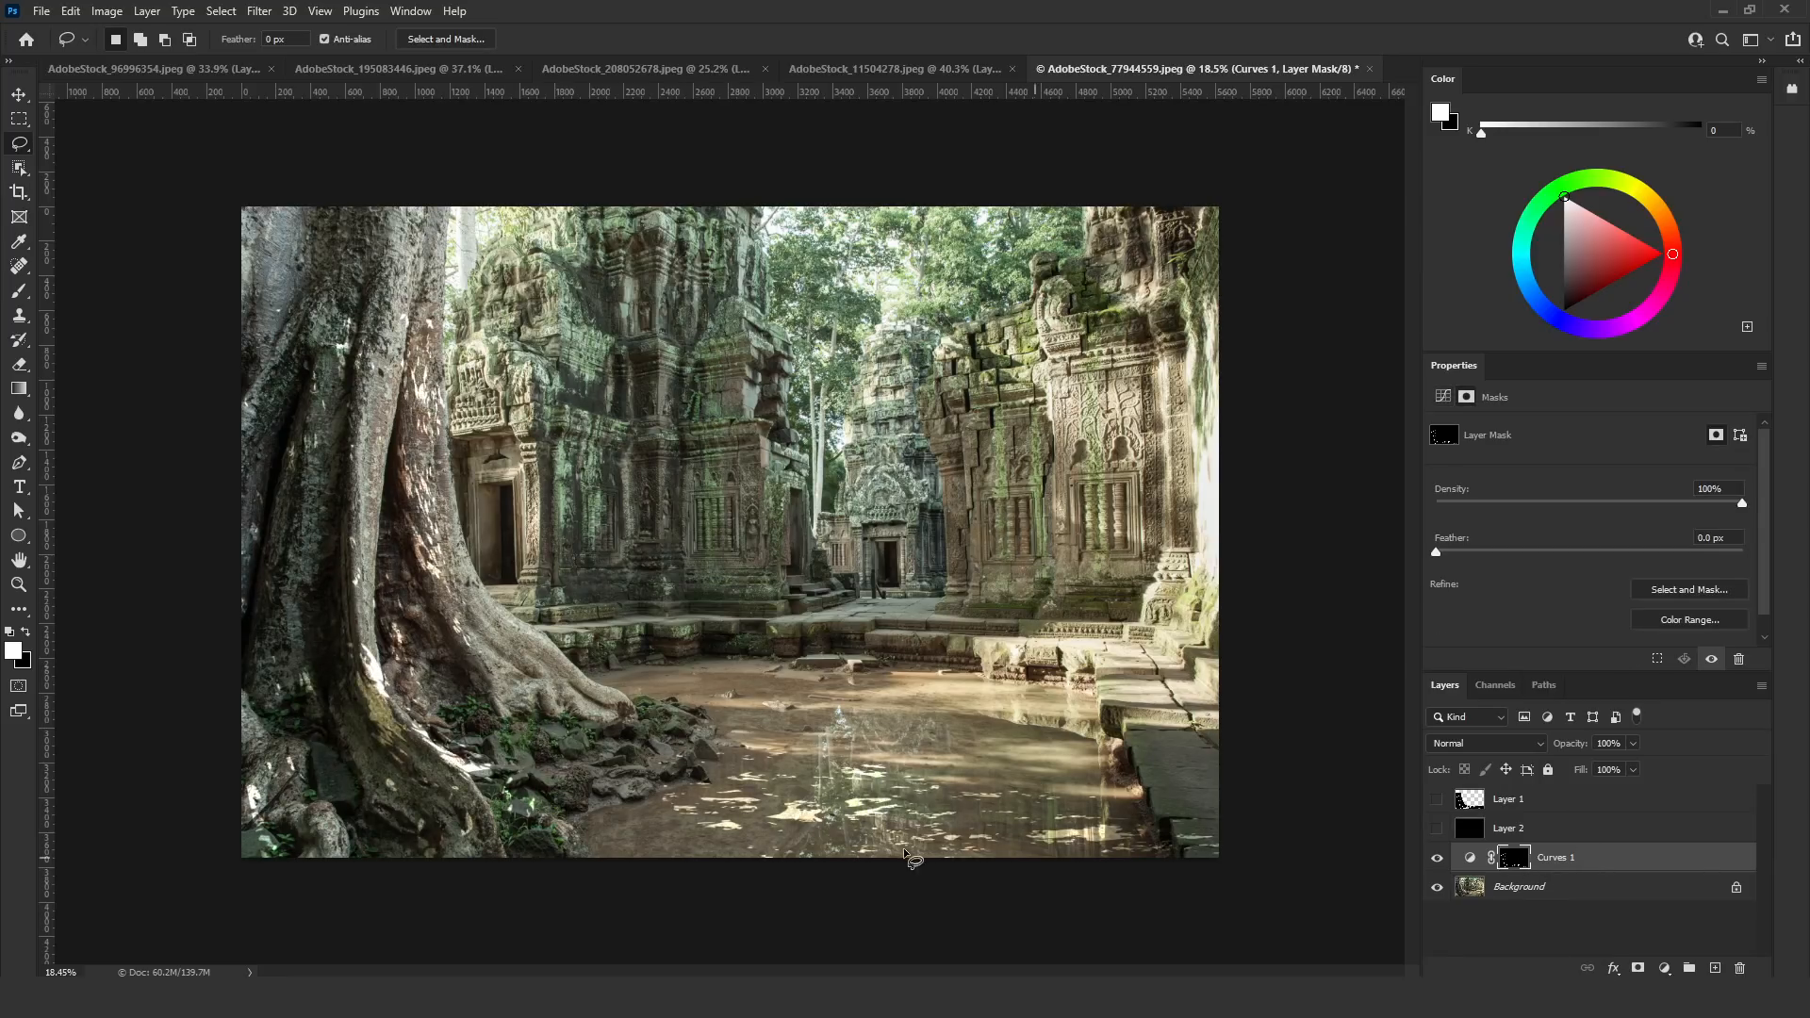
{"action": "left_click", "coordinate": [1552, 859]}
Hide Curves 1 and reload the white spots as a selection from the RGB composite of Layer 1 over Layer 2, leaving both hidden
{"action": "left_click", "coordinate": [1436, 859]}
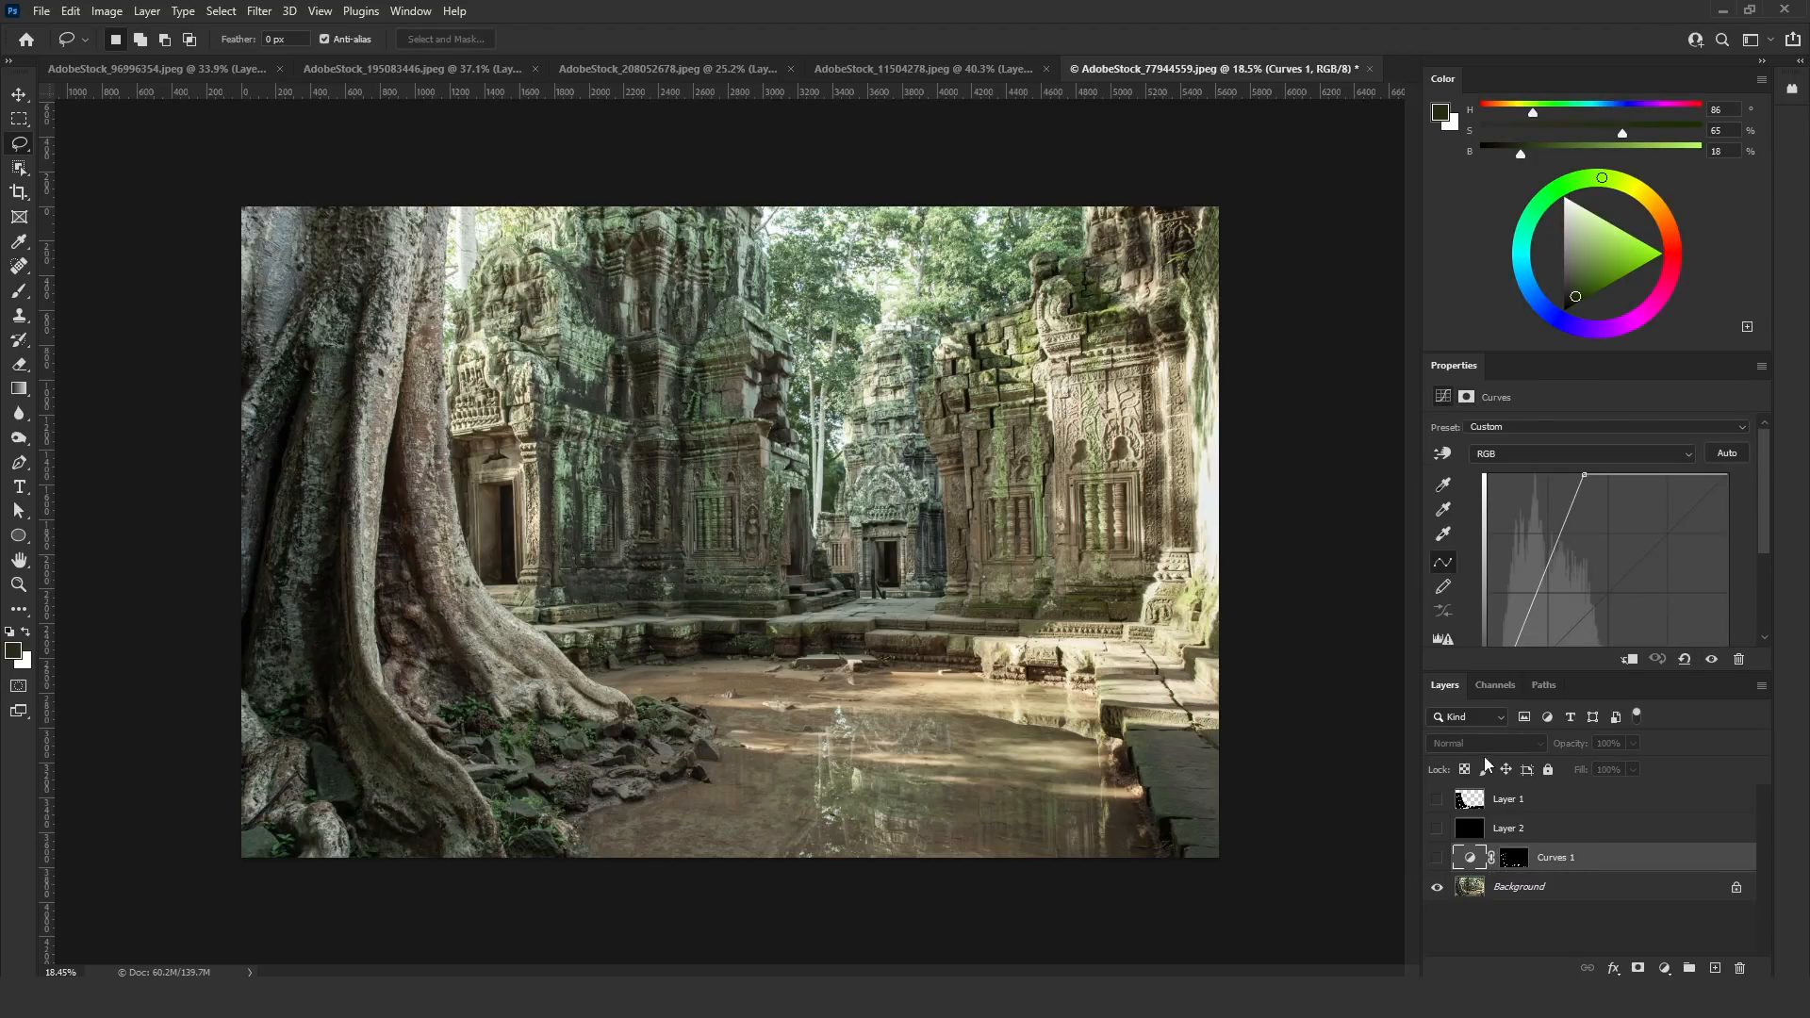
{"action": "left_click", "coordinate": [1437, 799]}
{"action": "left_click", "coordinate": [1437, 828]}
{"action": "left_click", "coordinate": [1508, 798]}
{"action": "left_click", "coordinate": [1496, 686]}
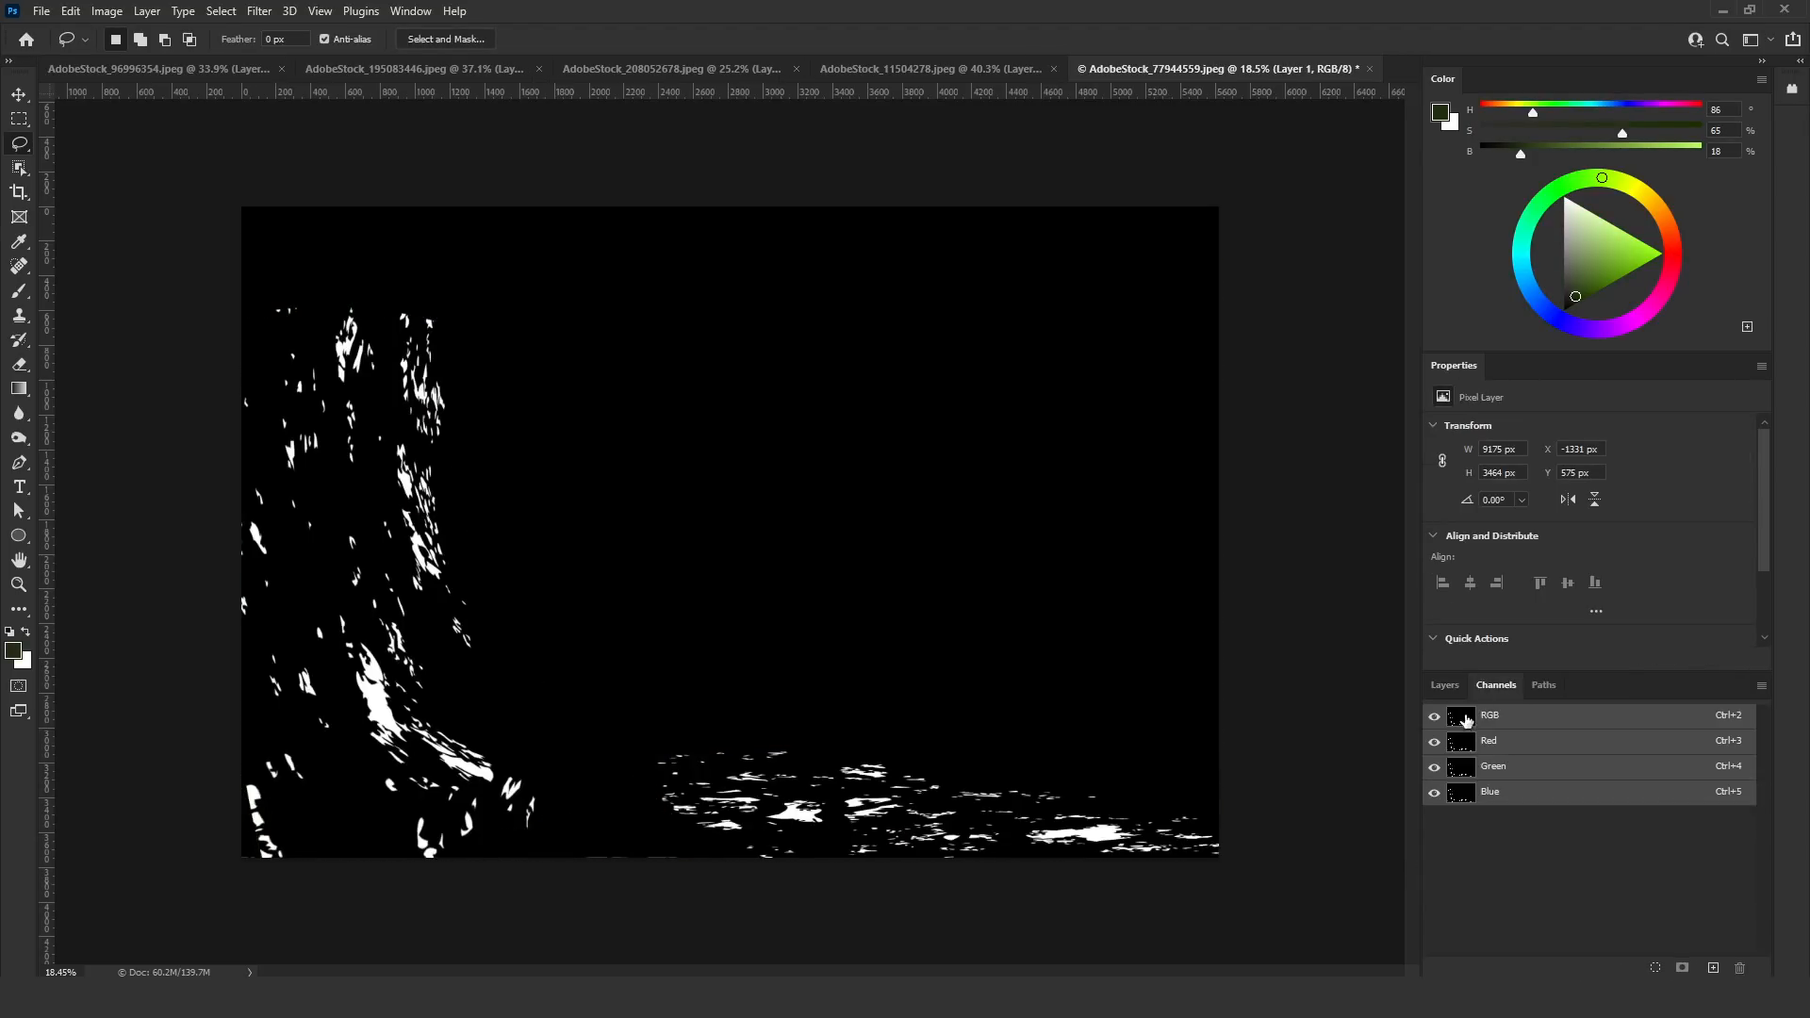
{"action": "left_click", "coordinate": [1445, 685]}
{"action": "left_click", "coordinate": [1436, 800]}
{"action": "left_click", "coordinate": [1436, 828]}
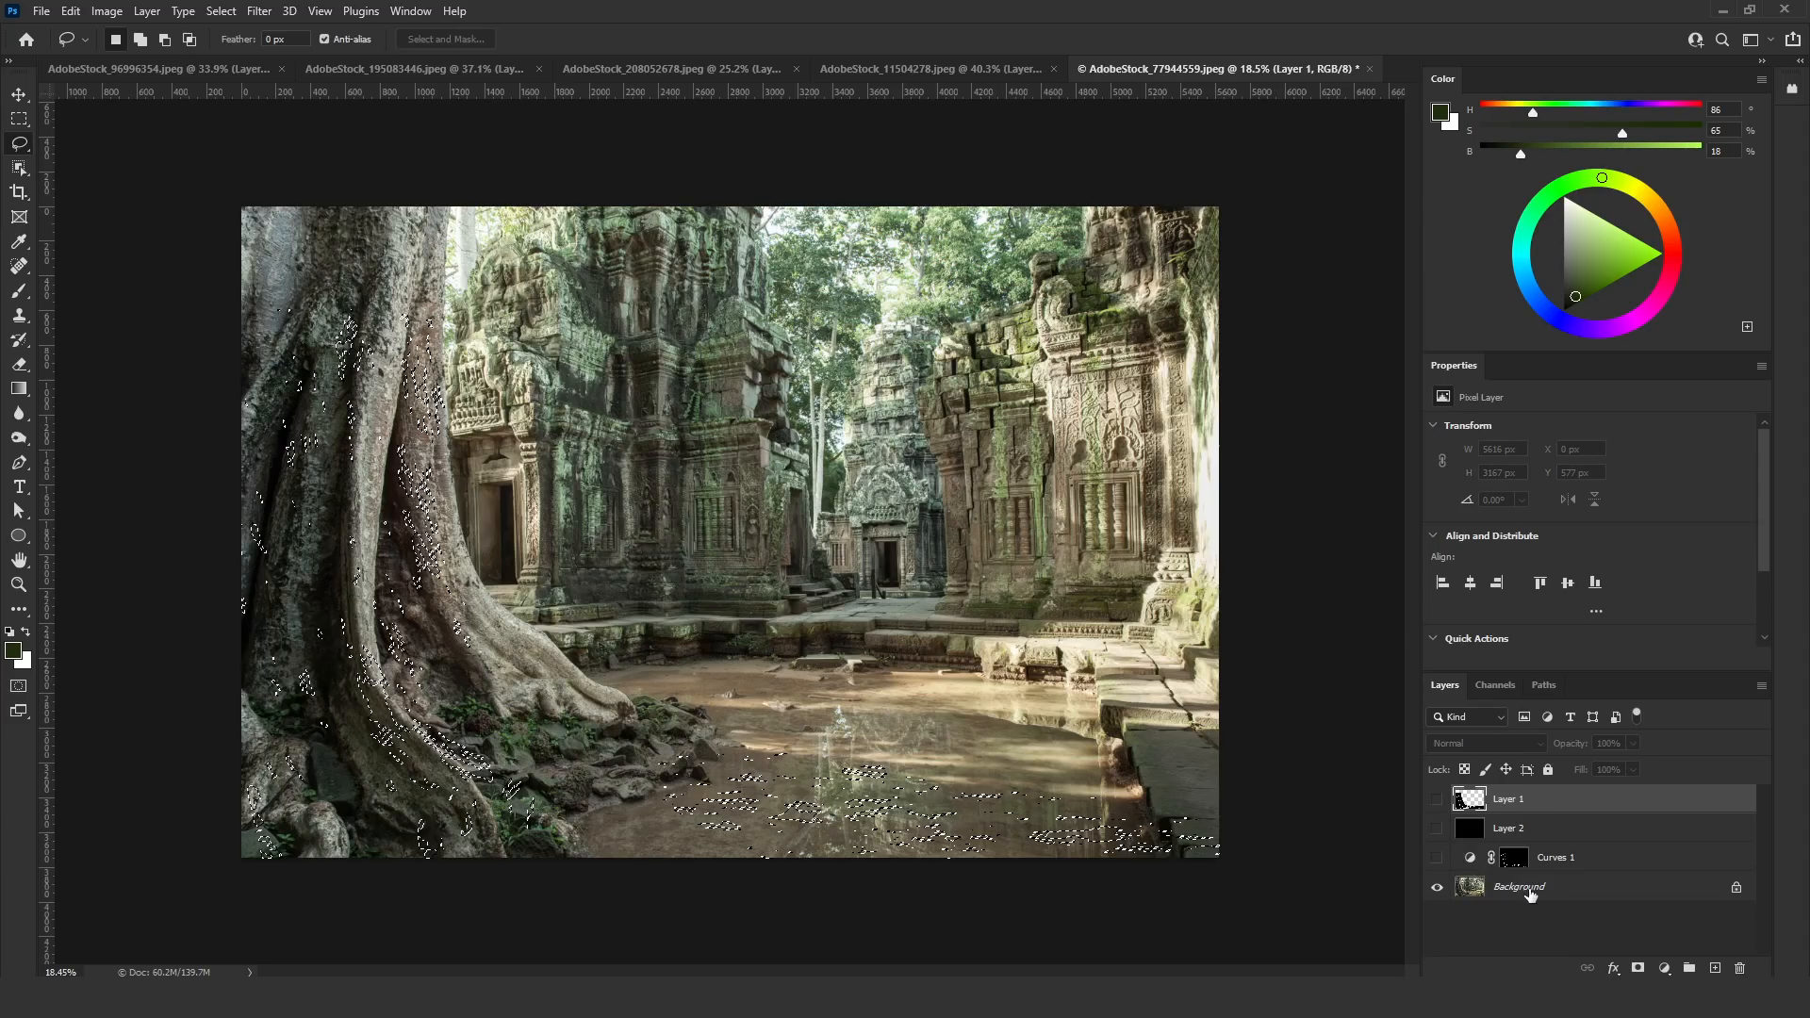
Duplicate the Background layer and give the copy a layer mask made from the spots selection
{"action": "left_click", "coordinate": [1588, 887]}
{"action": "left_click_drag", "start_coordinate": [1588, 894], "coordinate": [1715, 968]}
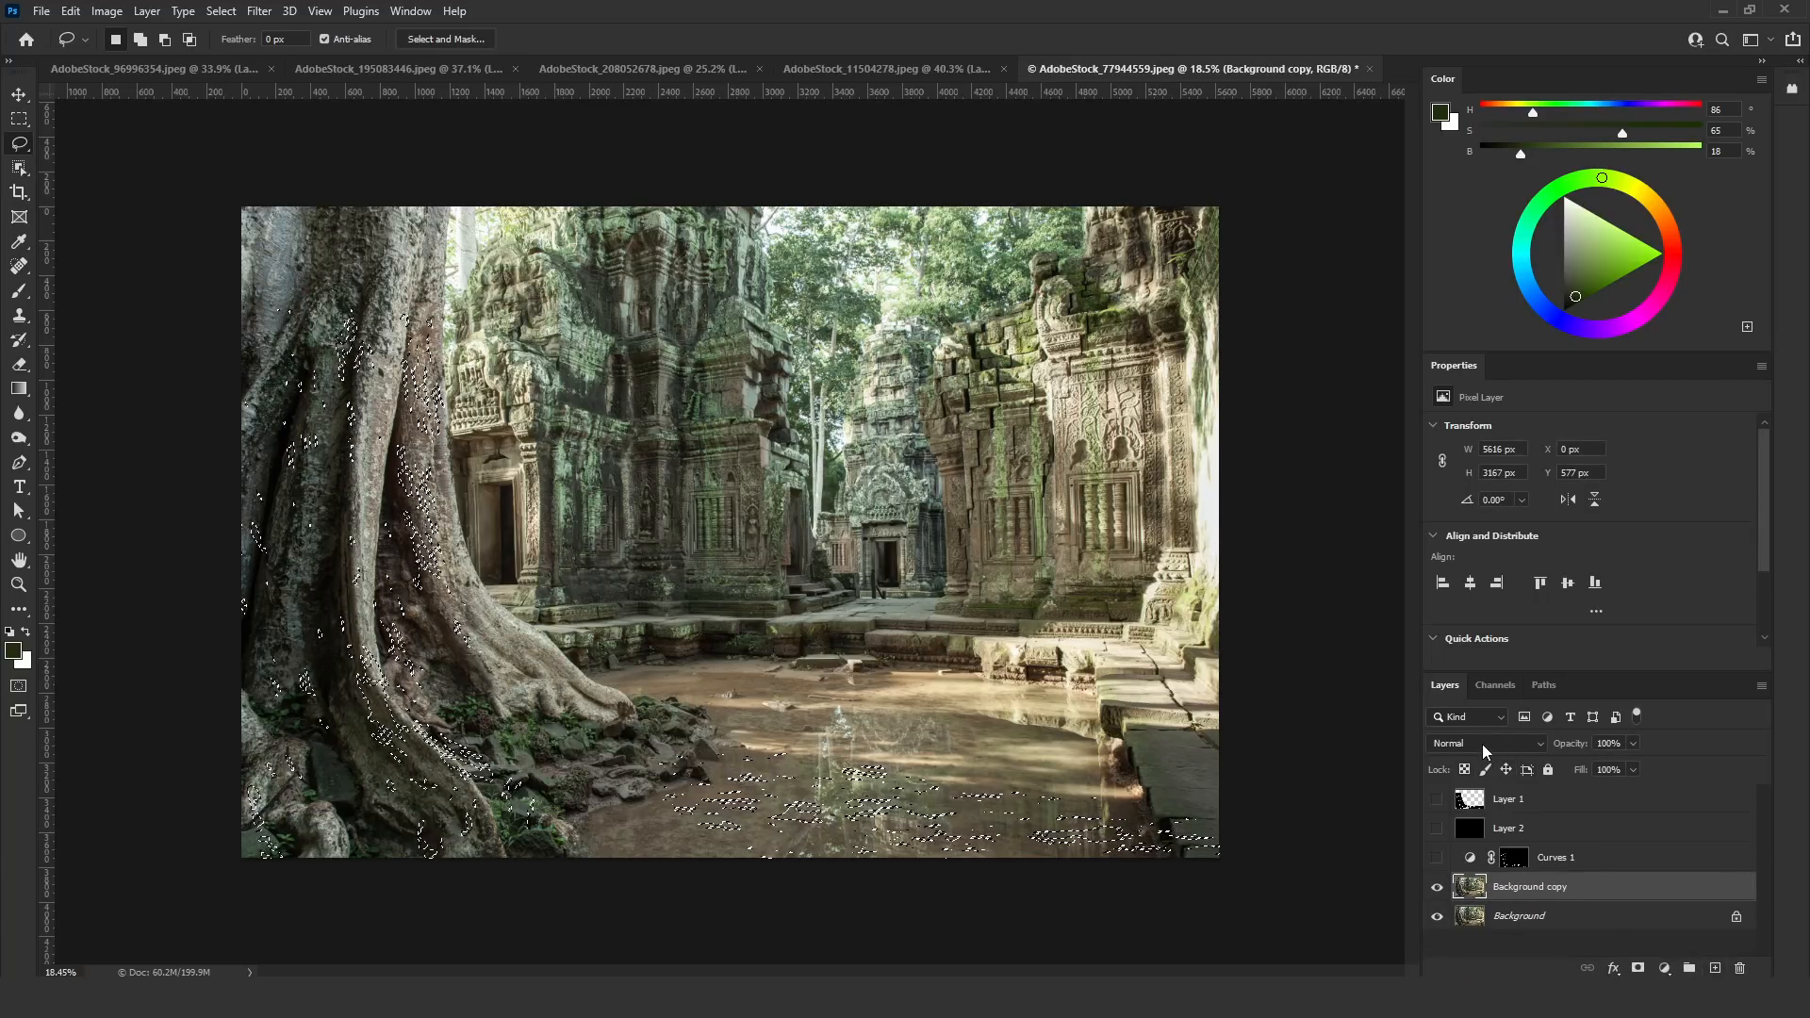
{"action": "left_click", "coordinate": [1638, 968]}
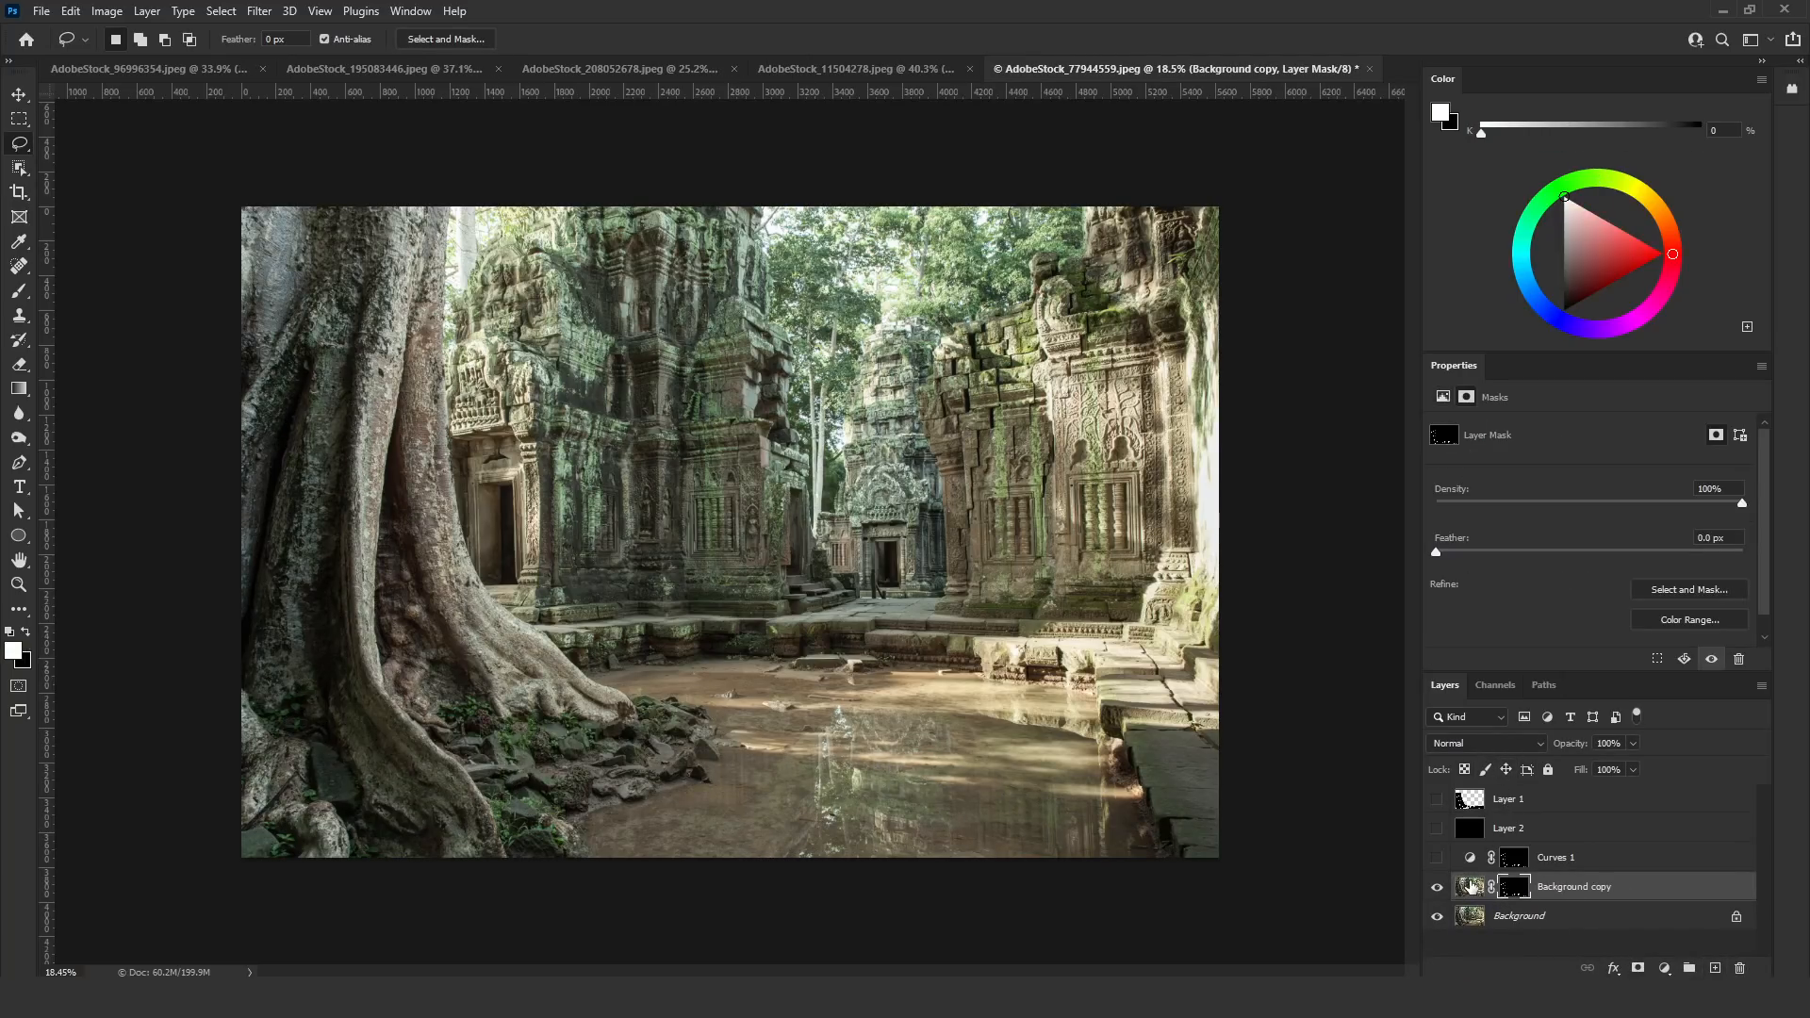
Set the masked Background copy to Linear Dodge (Add) blending and duplicate it
{"action": "left_click", "coordinate": [1472, 886]}
{"action": "left_click", "coordinate": [1485, 743]}
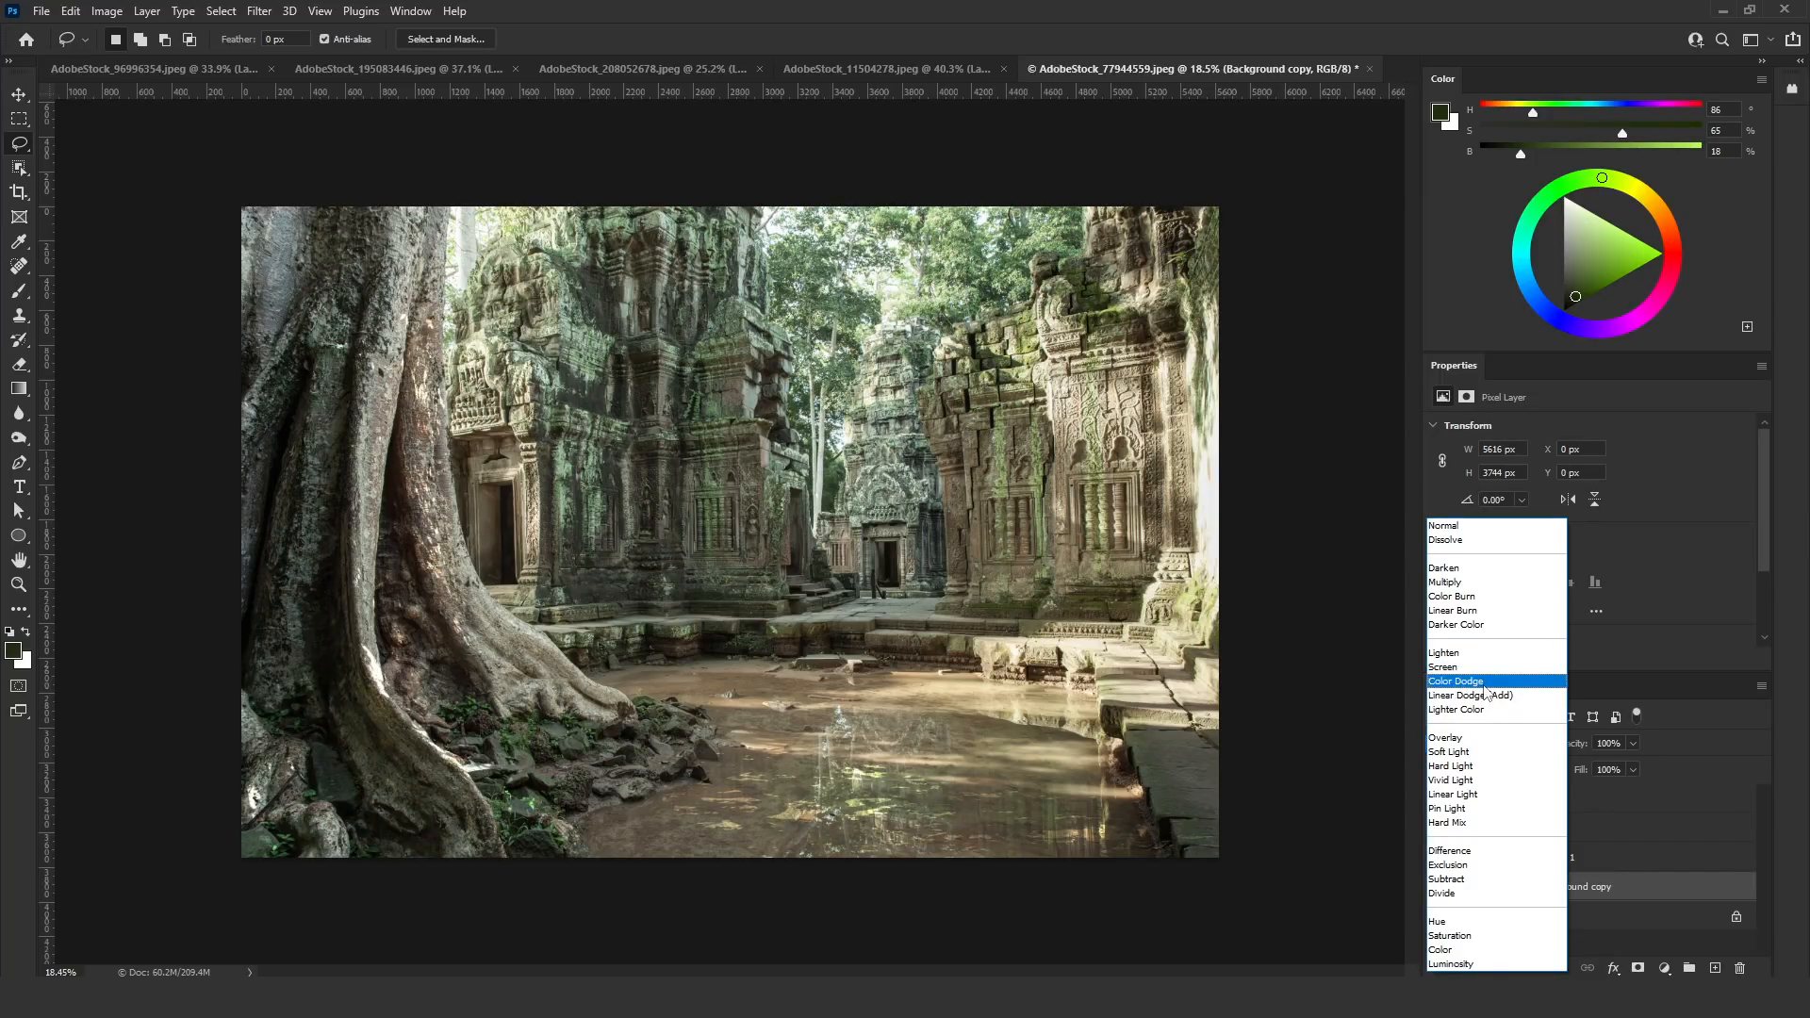
{"action": "left_click", "coordinate": [1480, 697]}
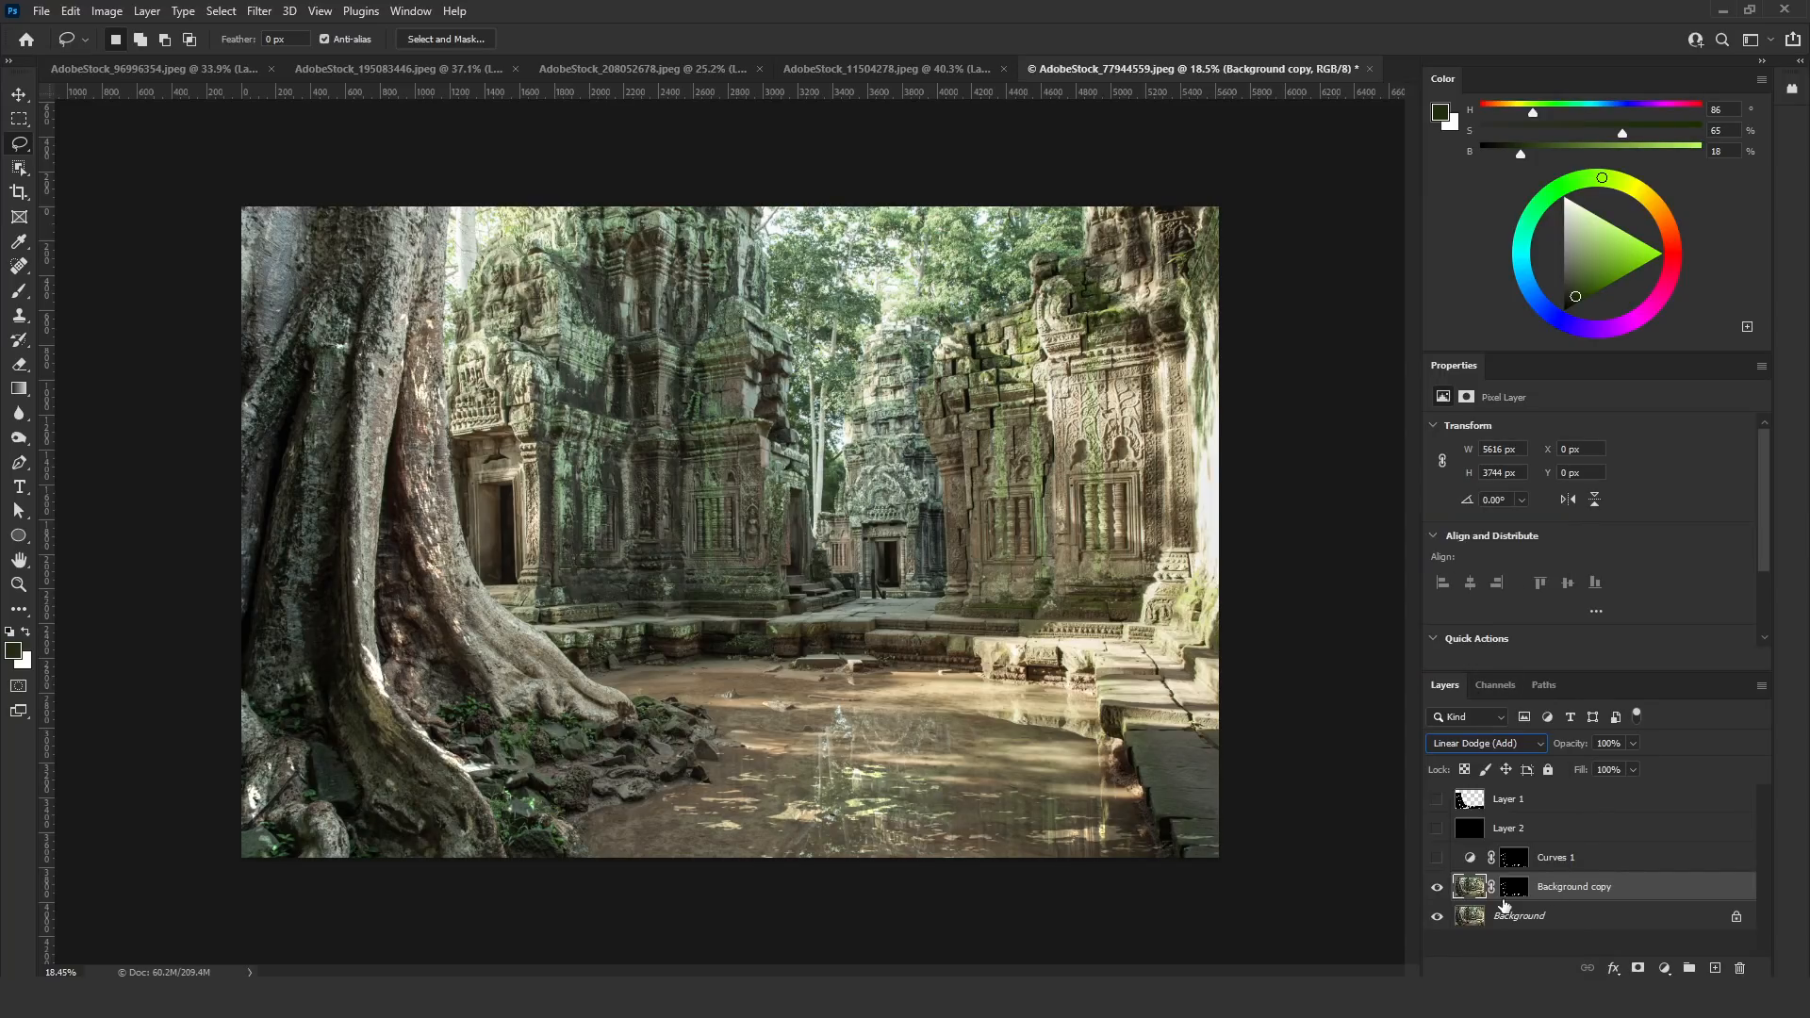
{"action": "left_click", "coordinate": [1514, 891]}
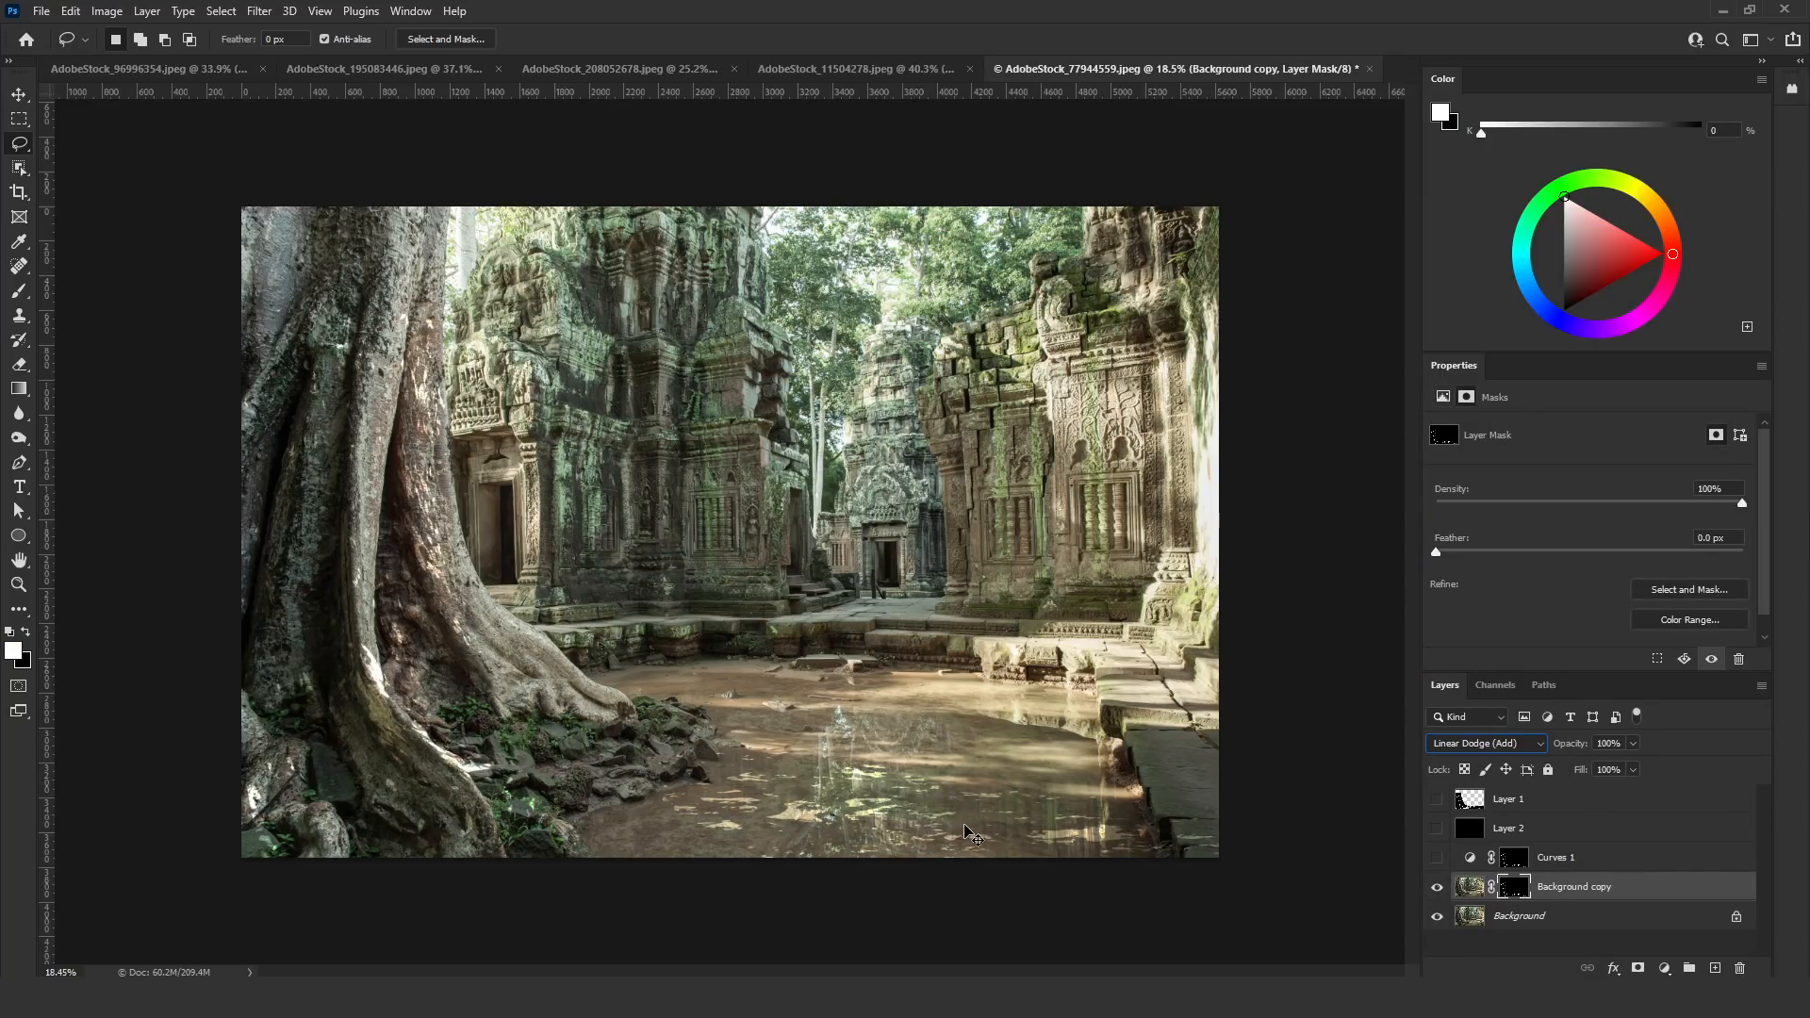
{"action": "key", "text": "ctrl+j"}
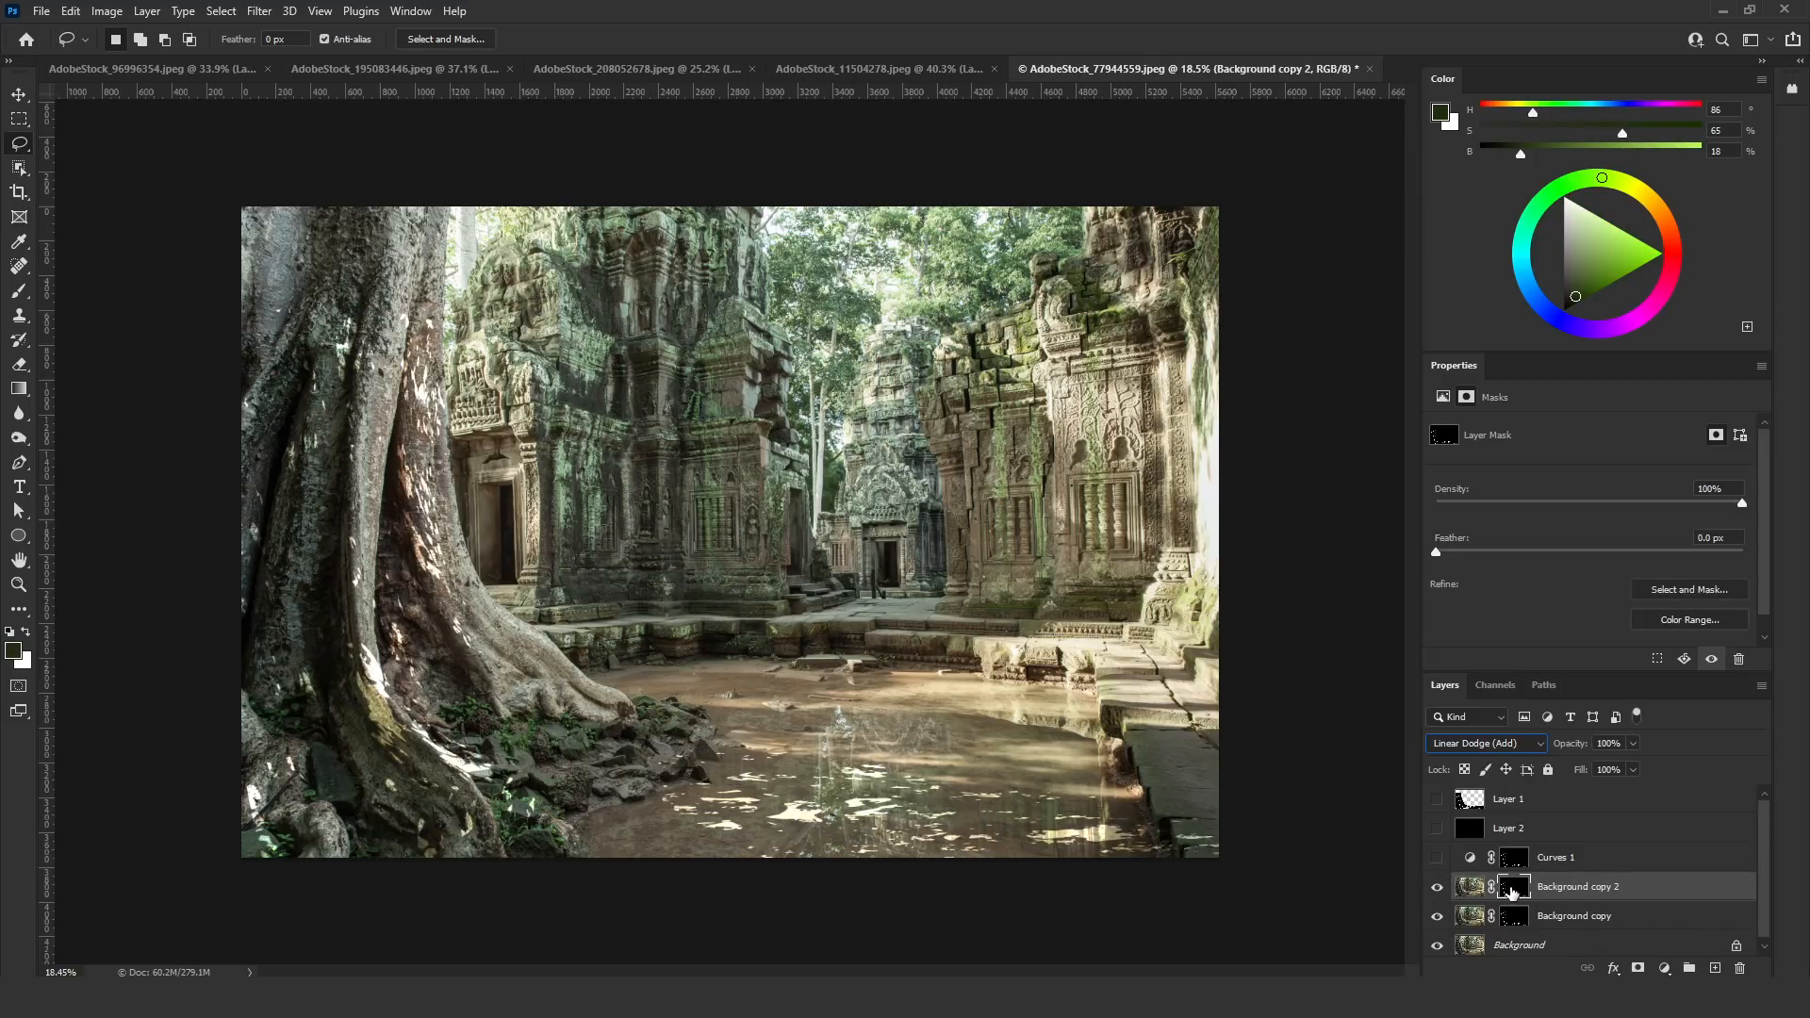
Feather the mask of Background copy 2 to 14.6 px and the mask of Background copy to 1.8 px
{"action": "left_click", "coordinate": [1511, 890]}
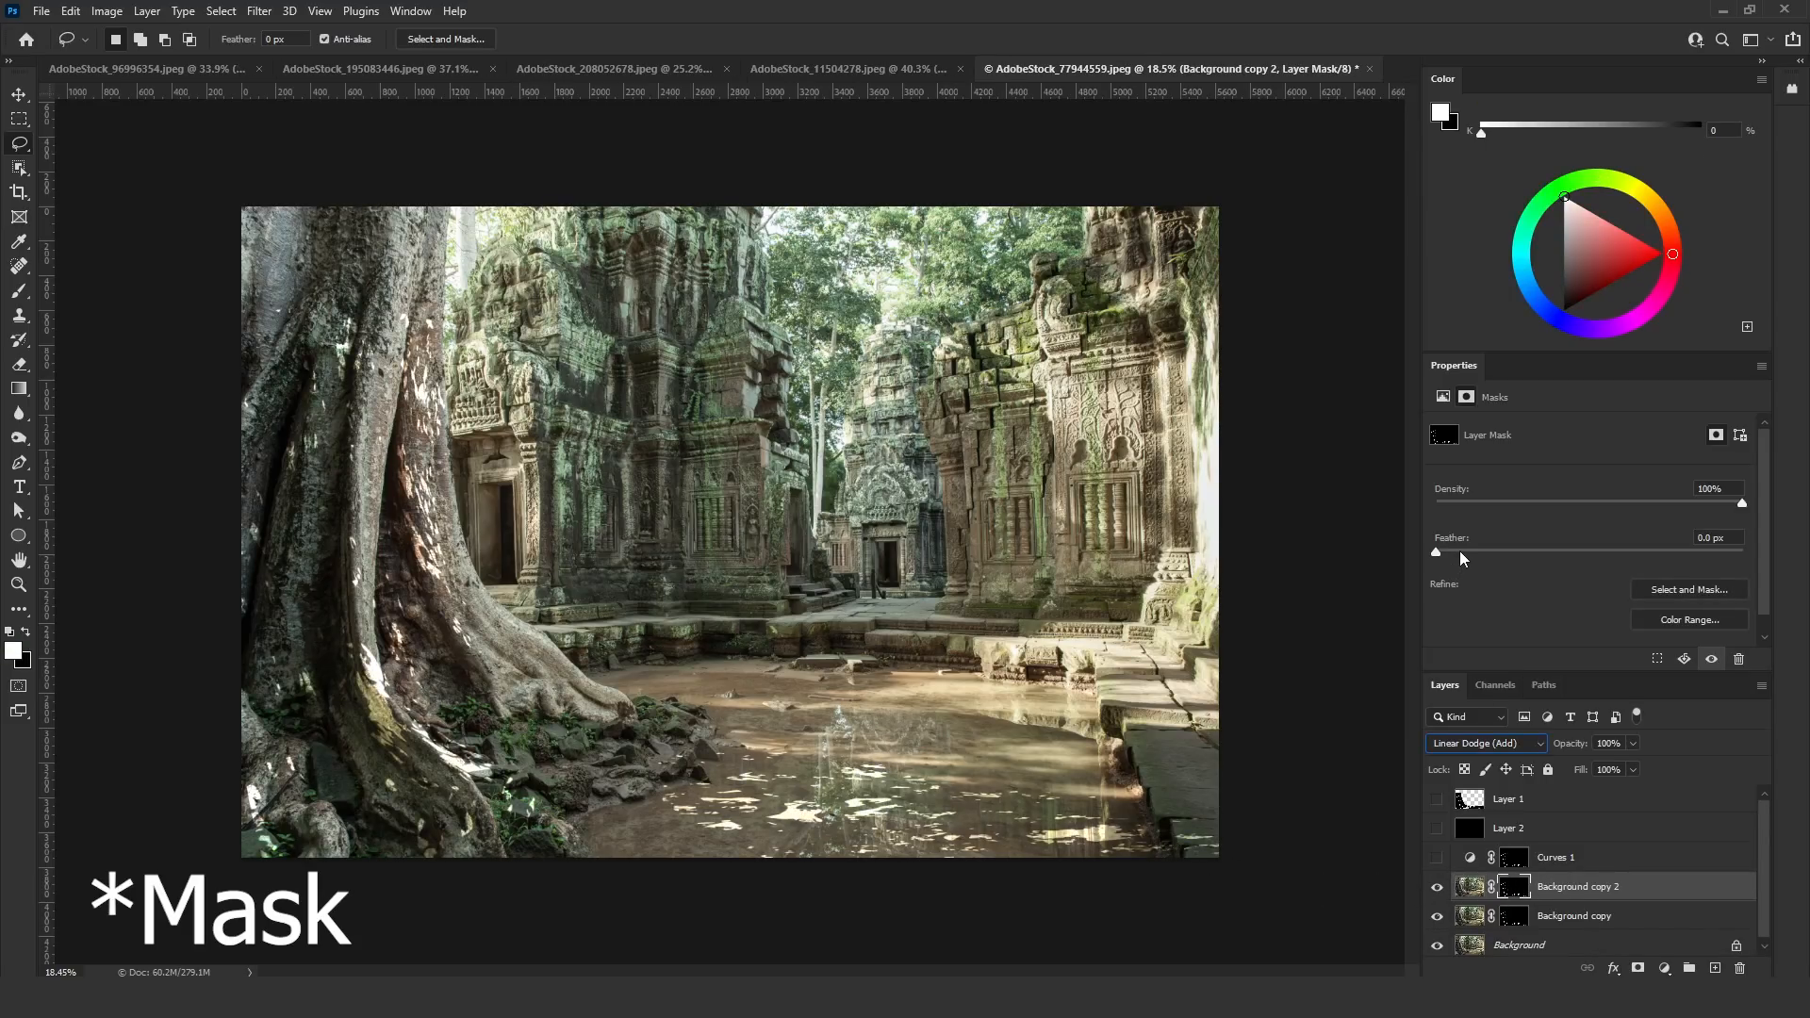
{"action": "left_click_drag", "start_coordinate": [1536, 550], "coordinate": [1565, 552]}
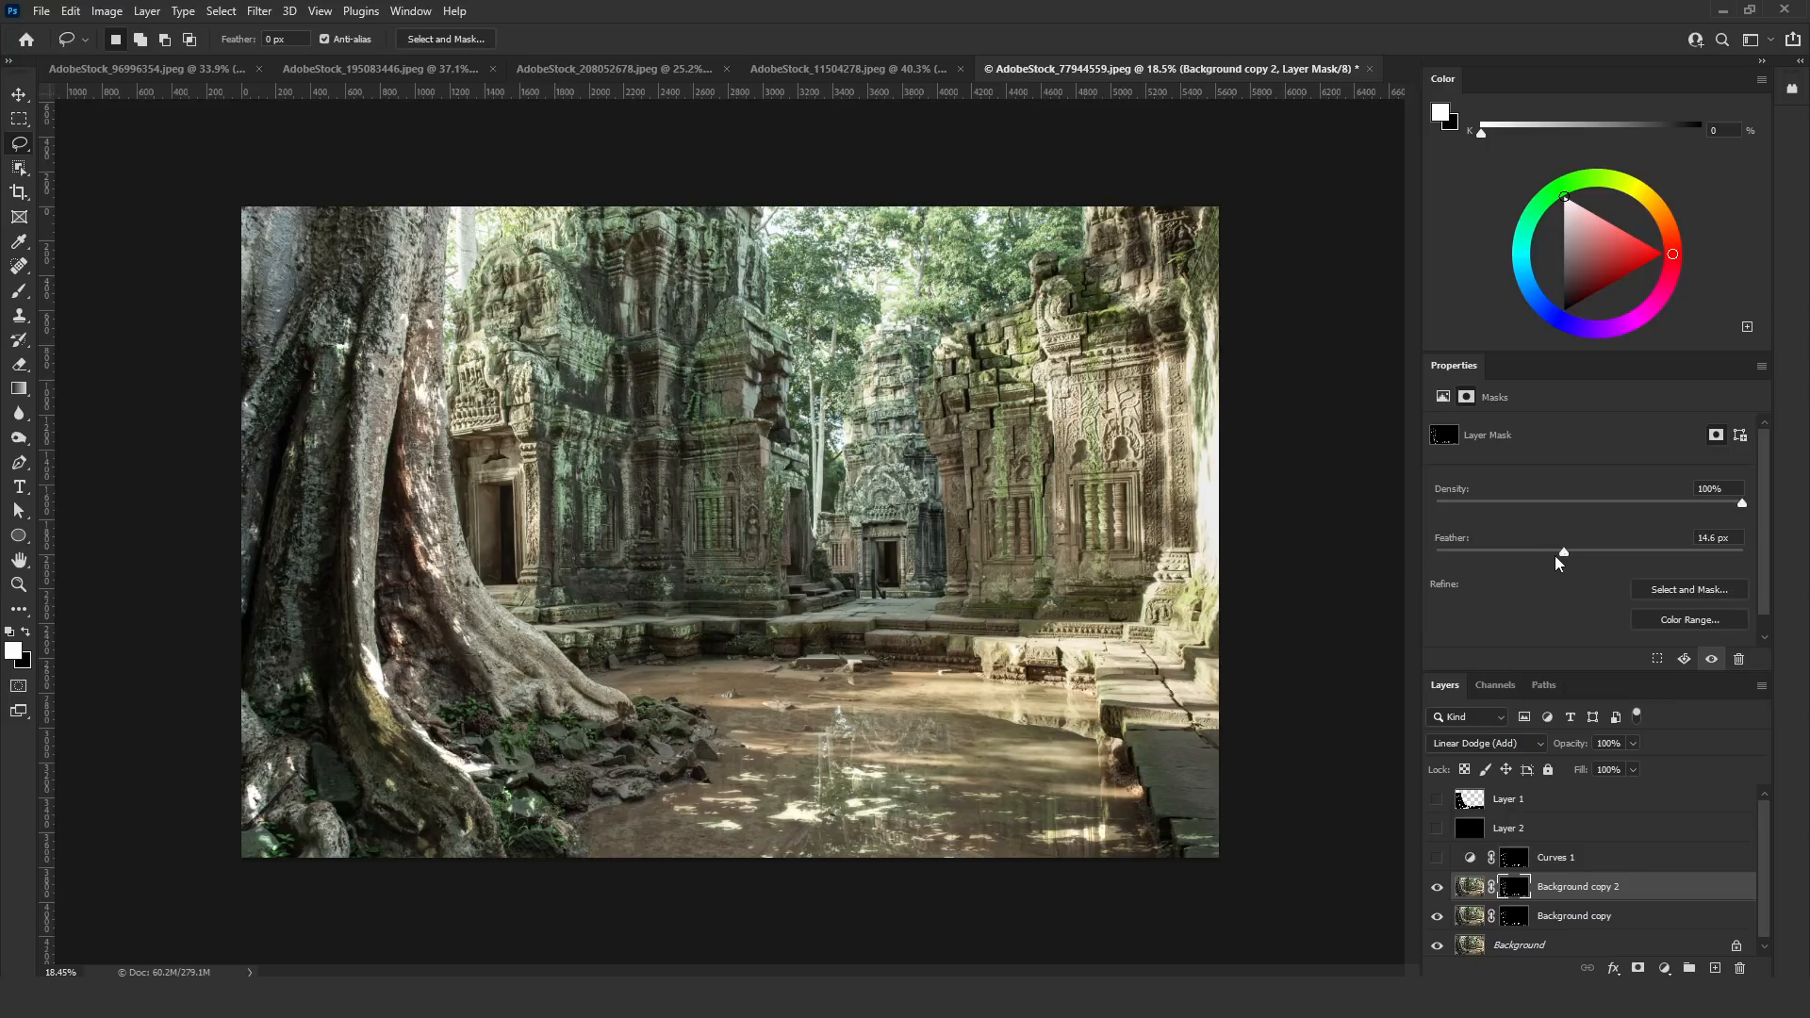
{"action": "left_click", "coordinate": [1520, 926]}
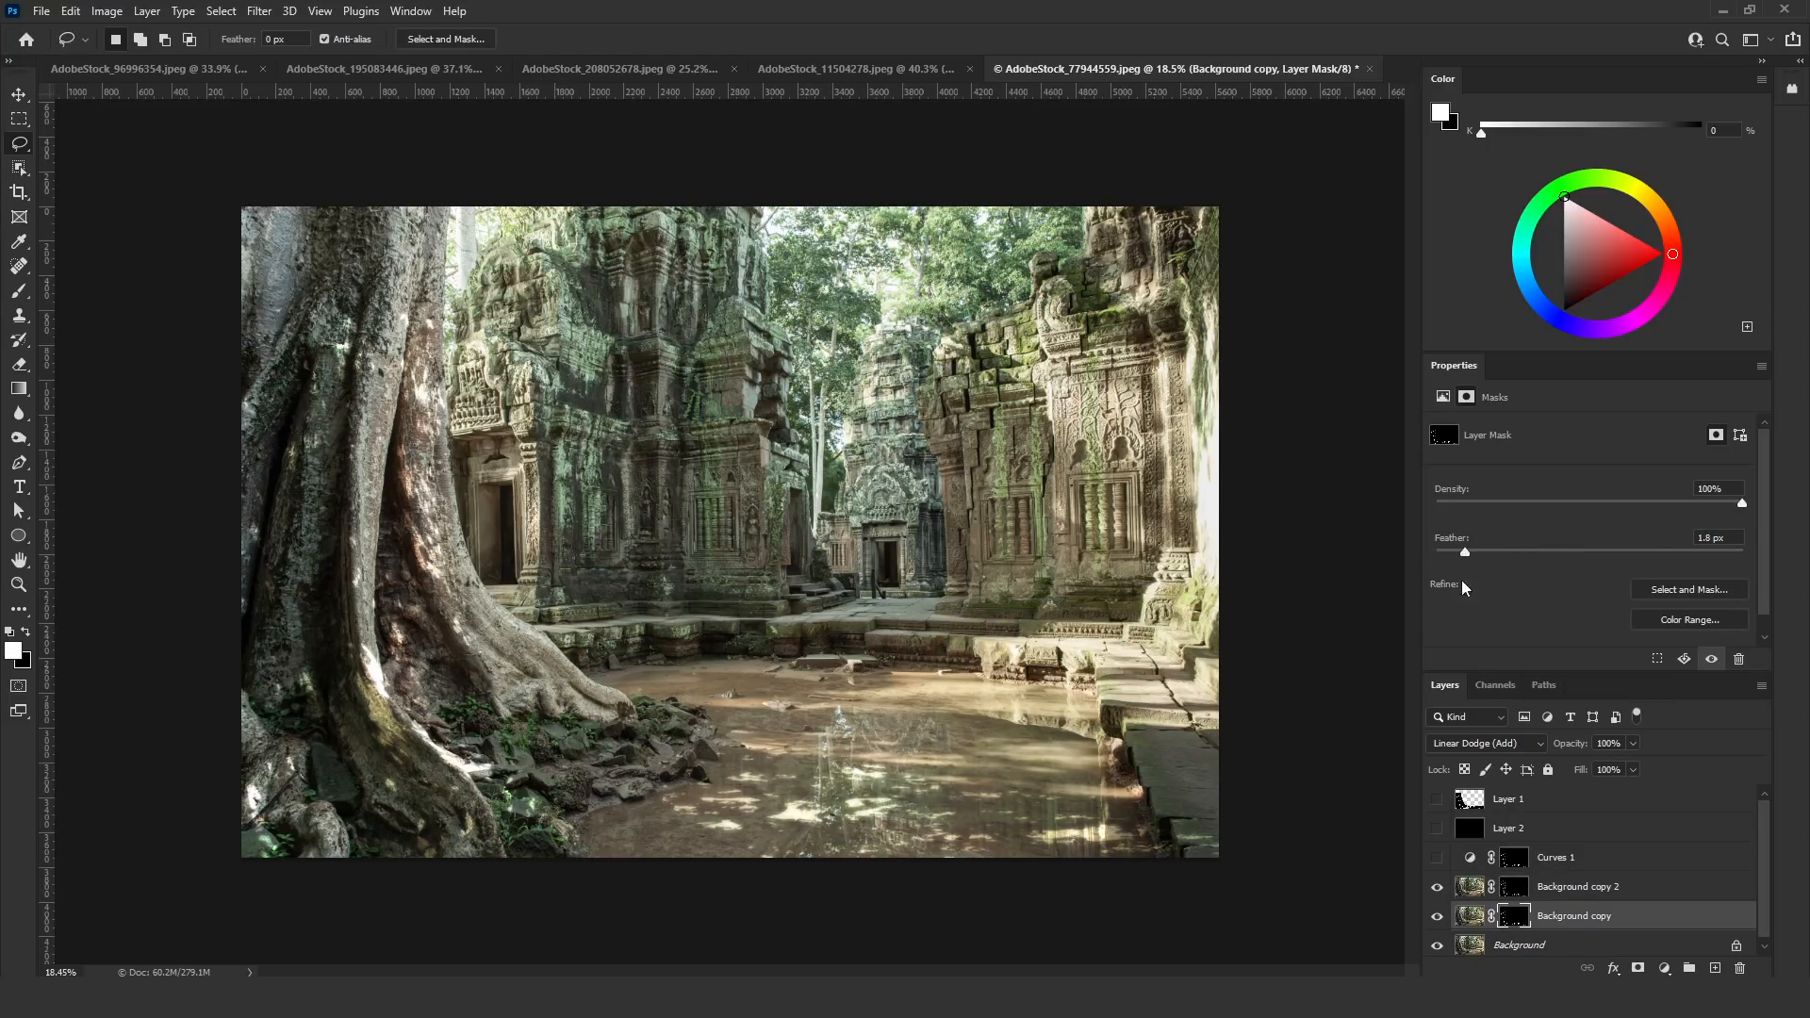
In Background copy's blending options, split the underlying layer's black Blend If slider to 0 / 179
{"action": "double_click", "coordinate": [1640, 927]}
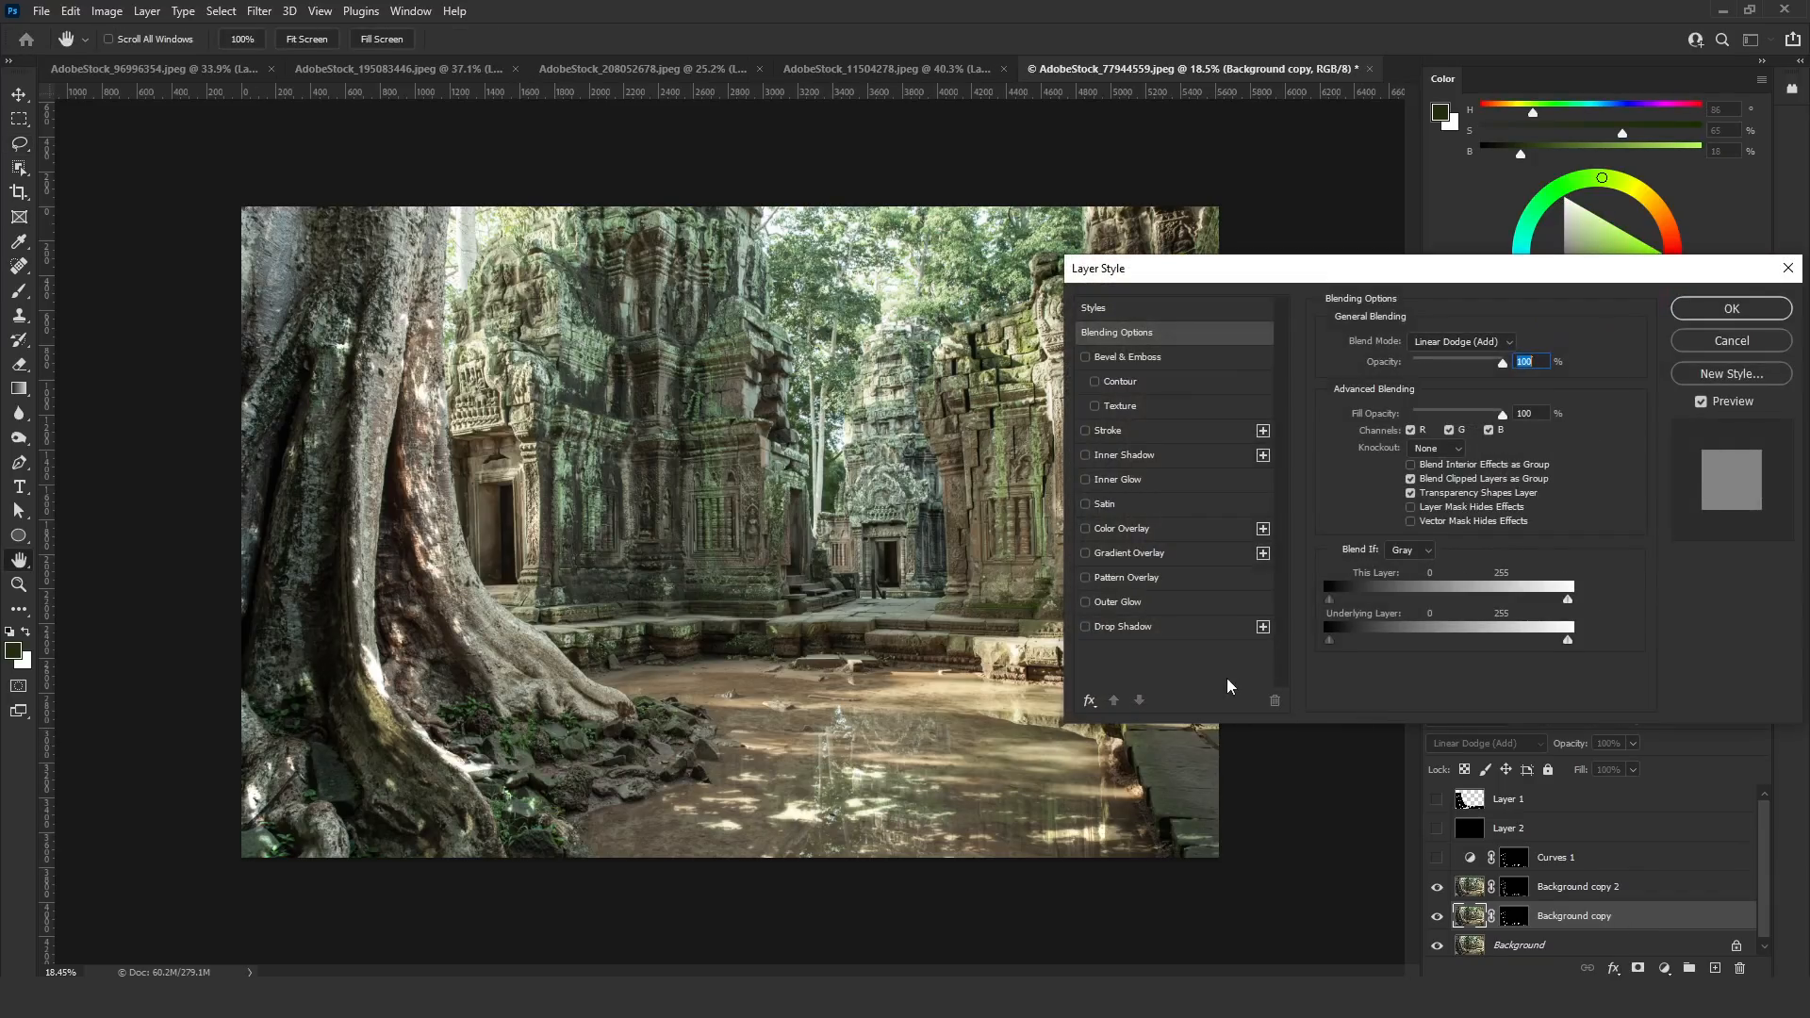
{"action": "left_click_drag", "start_coordinate": [1329, 641], "coordinate": [1472, 642]}
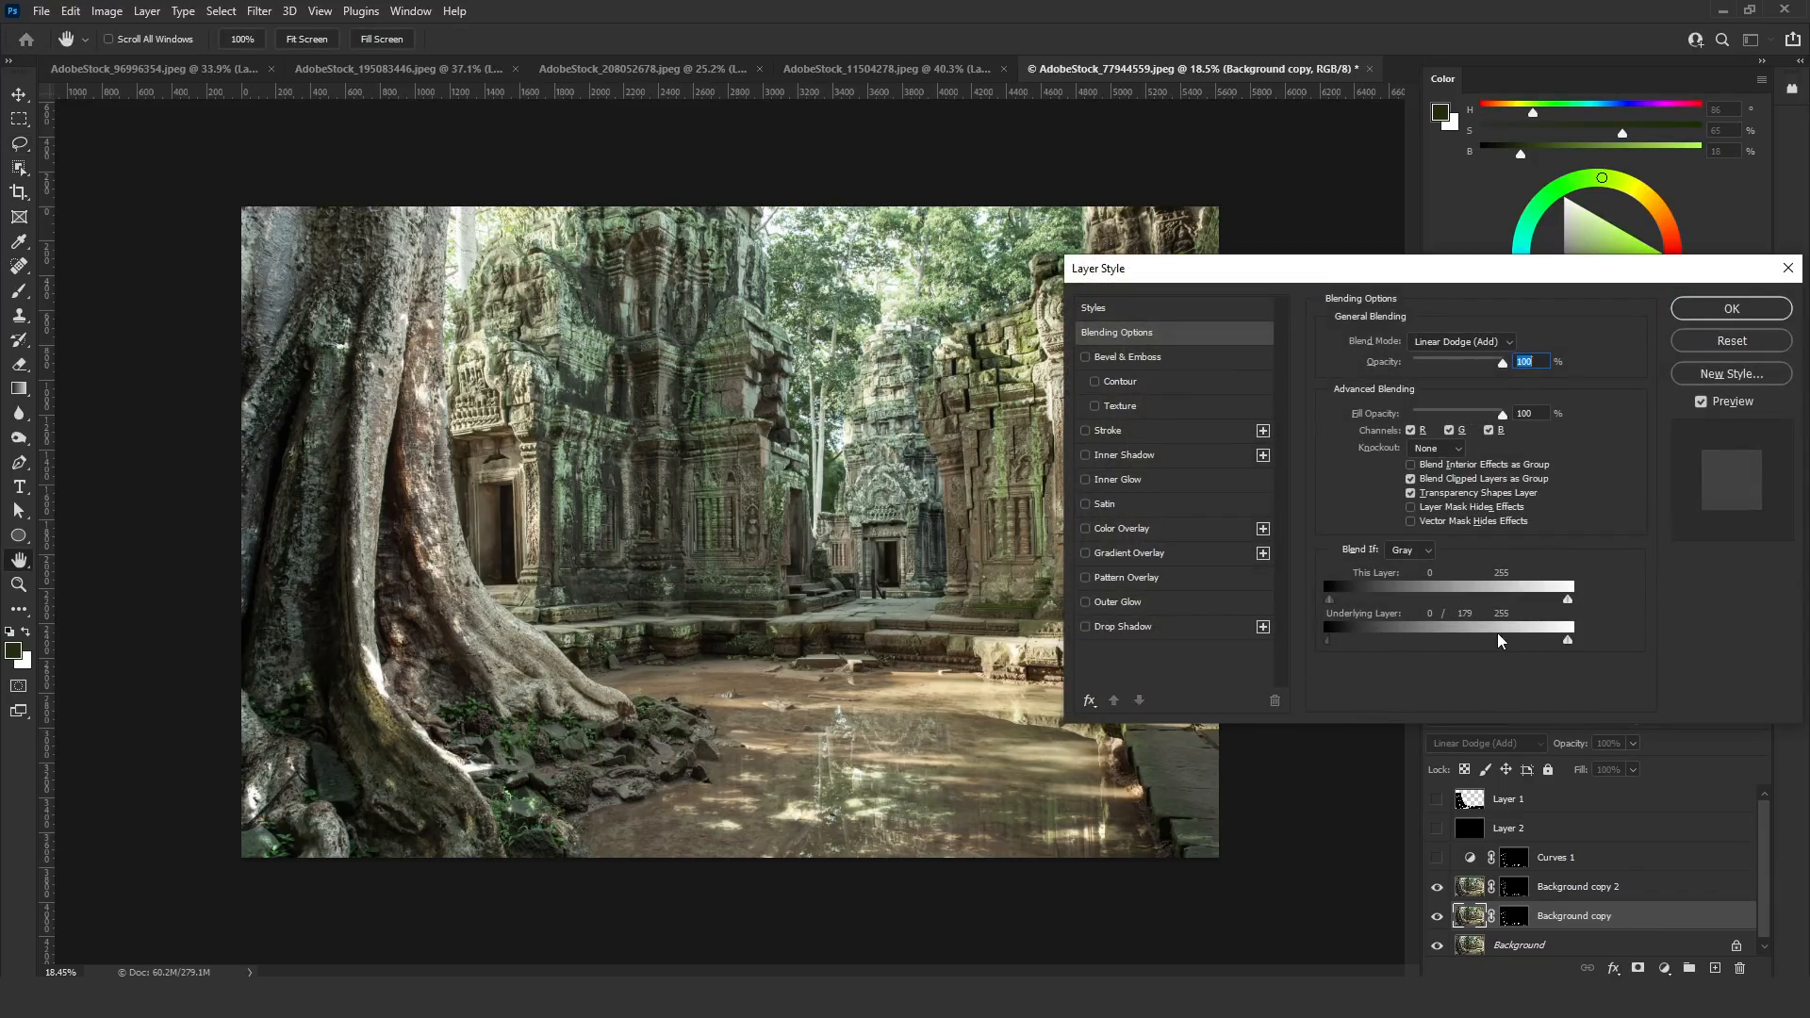
{"action": "left_click", "coordinate": [1732, 308]}
{"action": "key", "text": "l"}
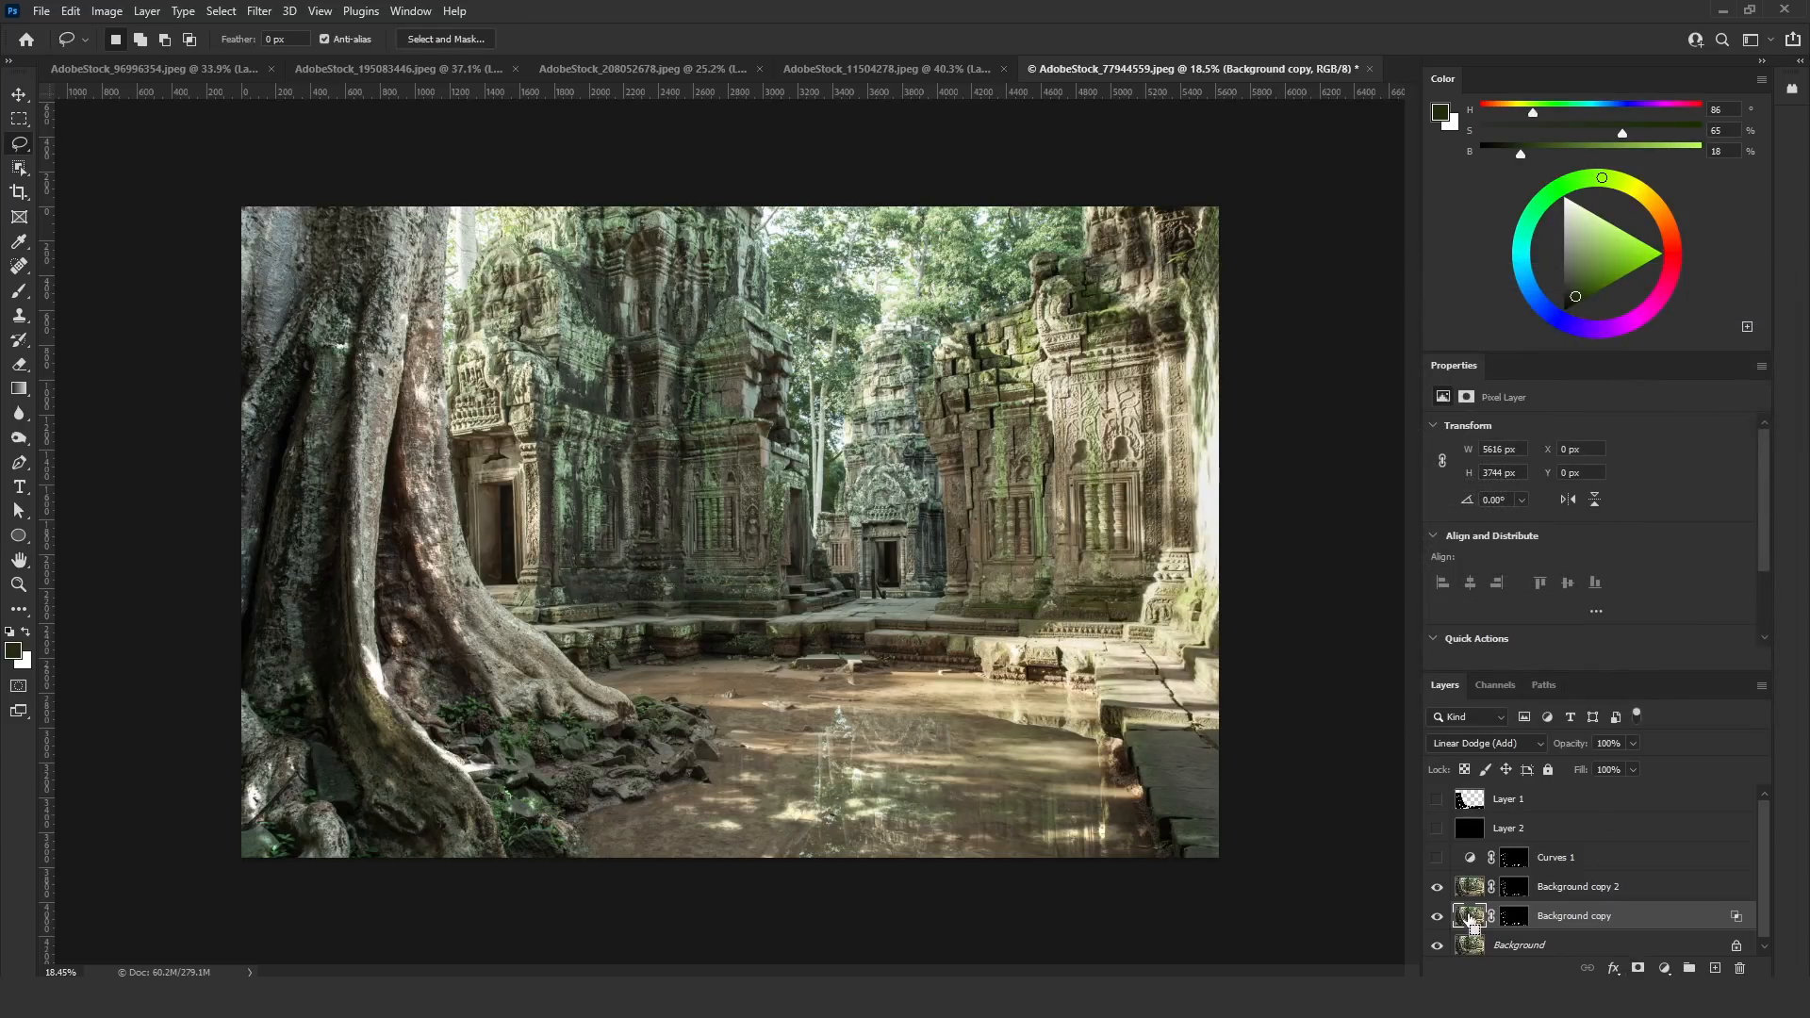
Warm the Background copy image with Color Balance, shifting its colors toward red and yellow
{"action": "key", "text": "ctrl+b"}
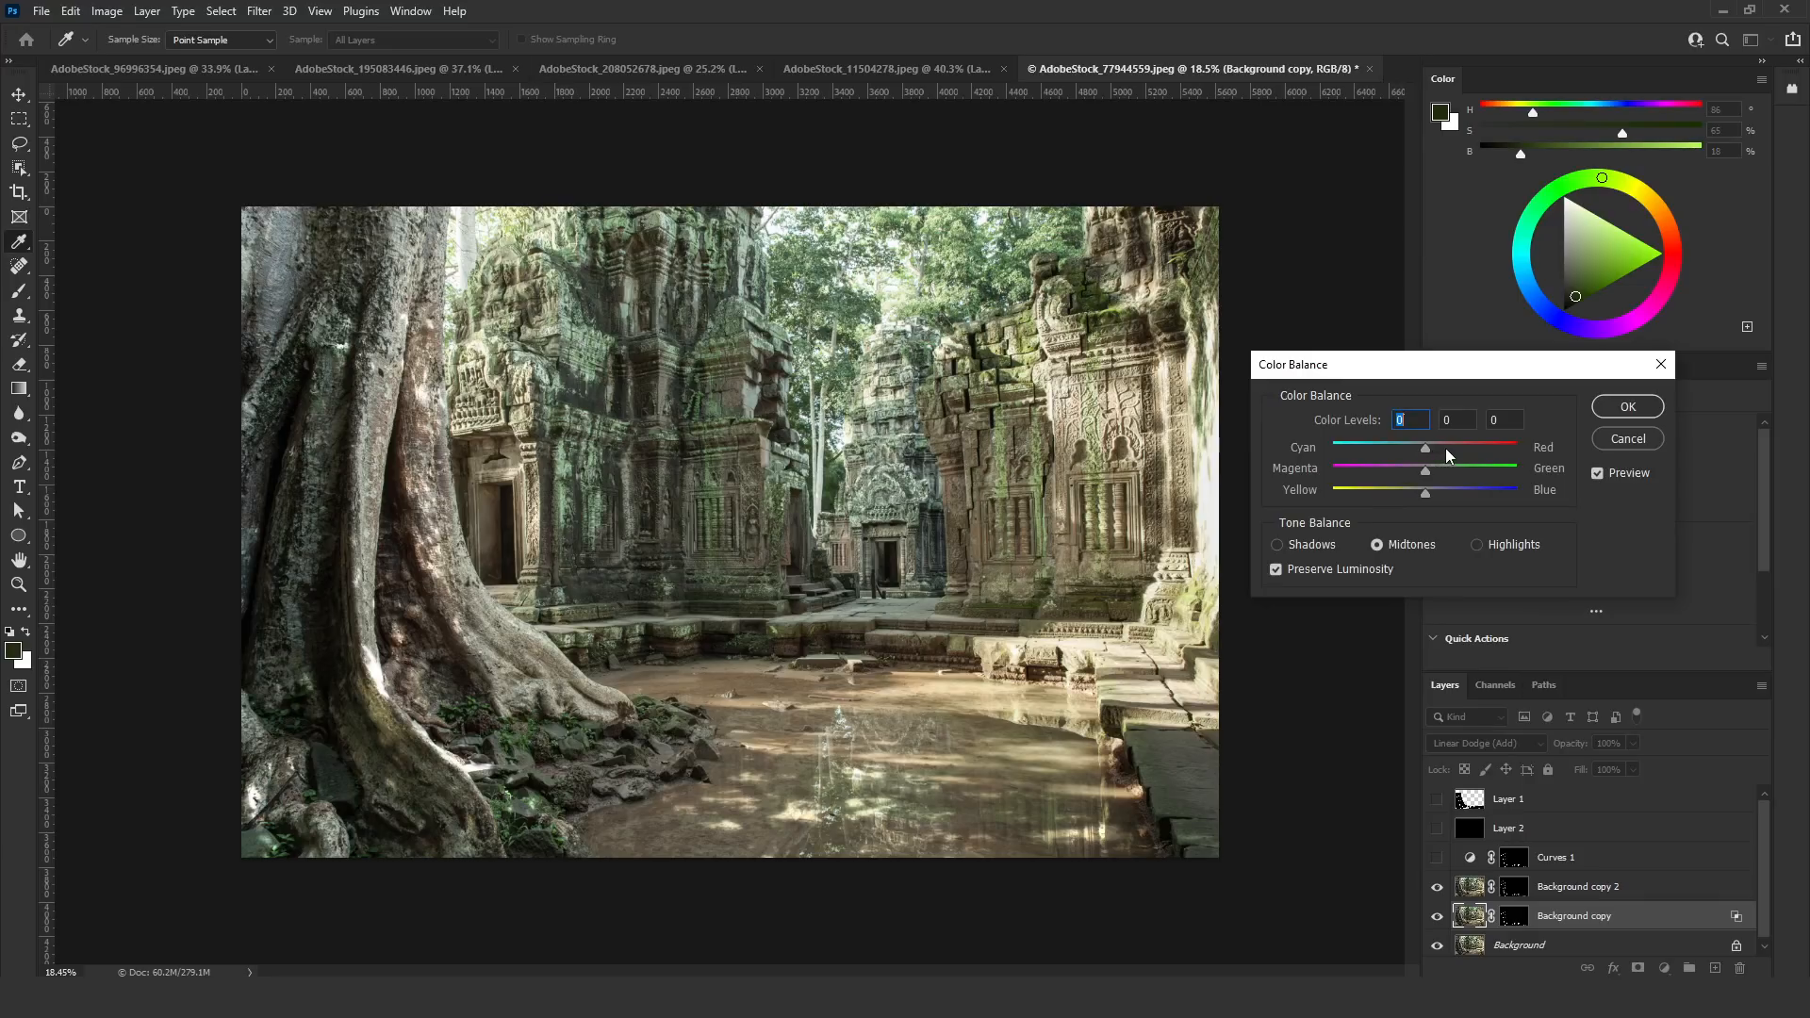
{"action": "left_click", "coordinate": [1405, 488]}
{"action": "left_click", "coordinate": [1307, 547]}
{"action": "left_click", "coordinate": [1627, 406]}
Adjust the Background copy image with Hue/Saturation, setting hue to +14 and saturation to -37
{"action": "scroll", "coordinate": [935, 784], "scroll_direction": "up", "scroll_amount": 4}
{"action": "scroll", "coordinate": [863, 839], "scroll_direction": "down", "scroll_amount": 3}
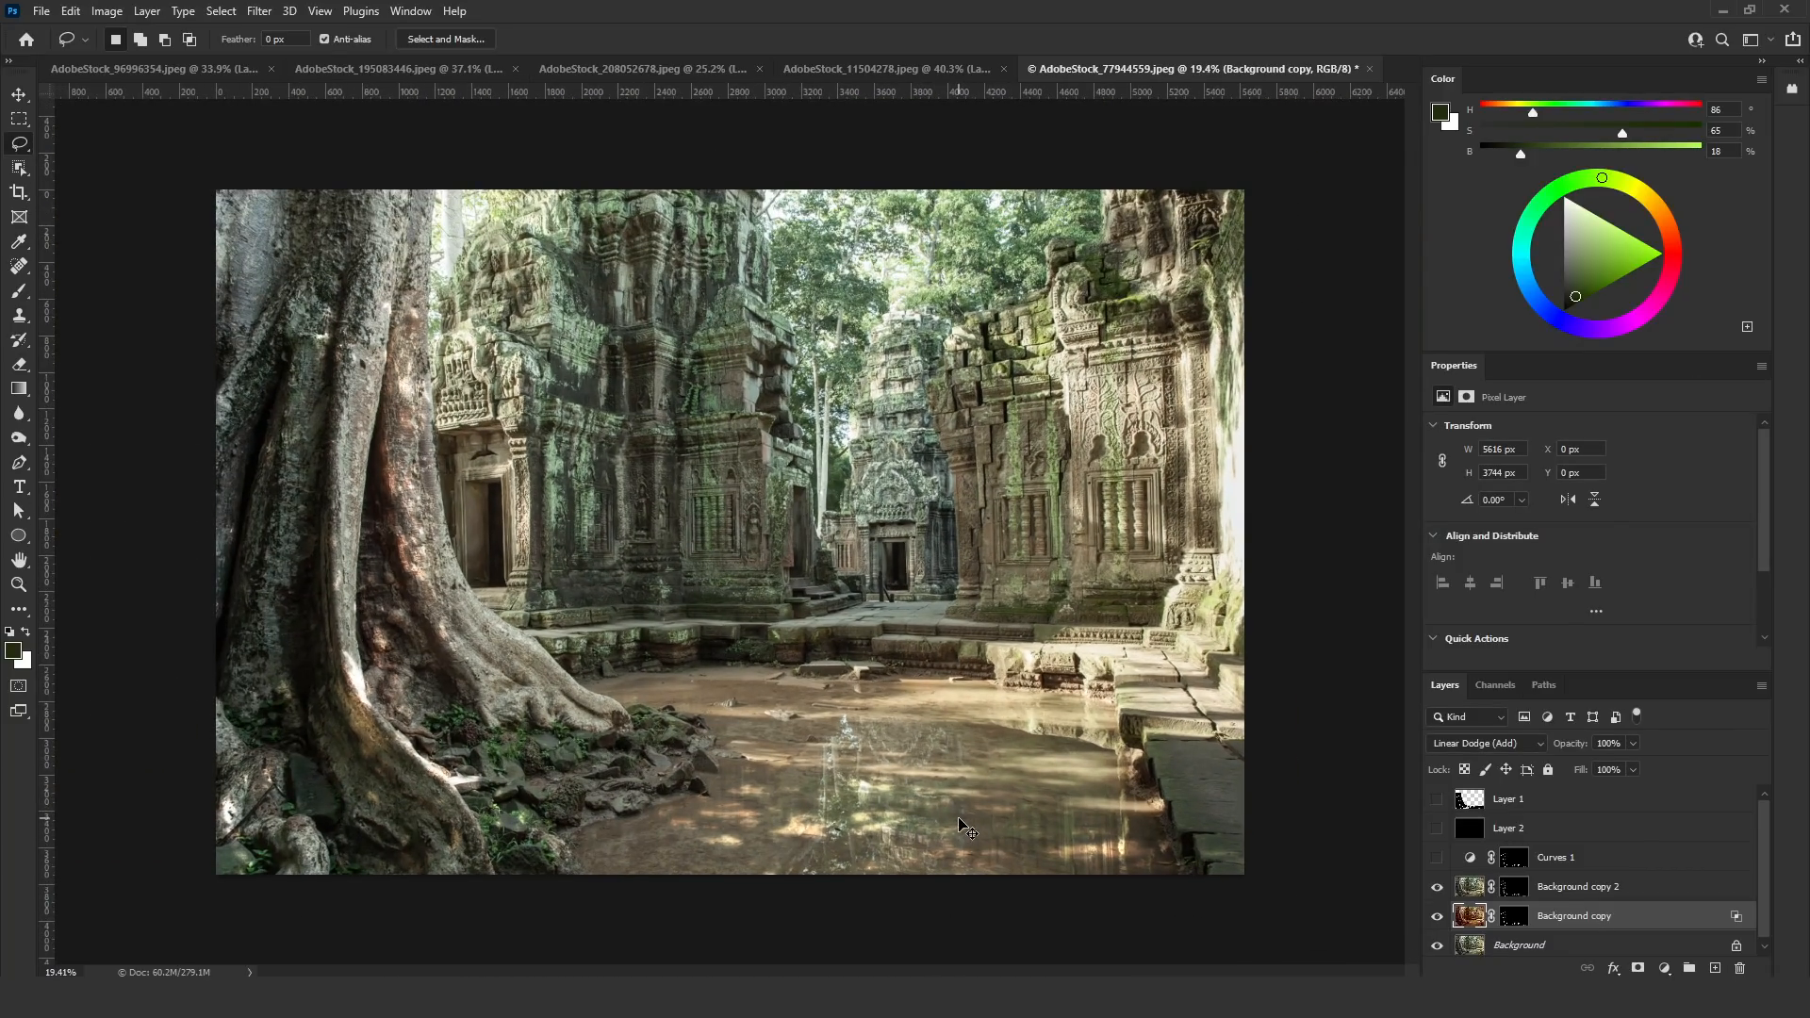
{"action": "scroll", "coordinate": [1102, 858], "scroll_direction": "up", "scroll_amount": 5}
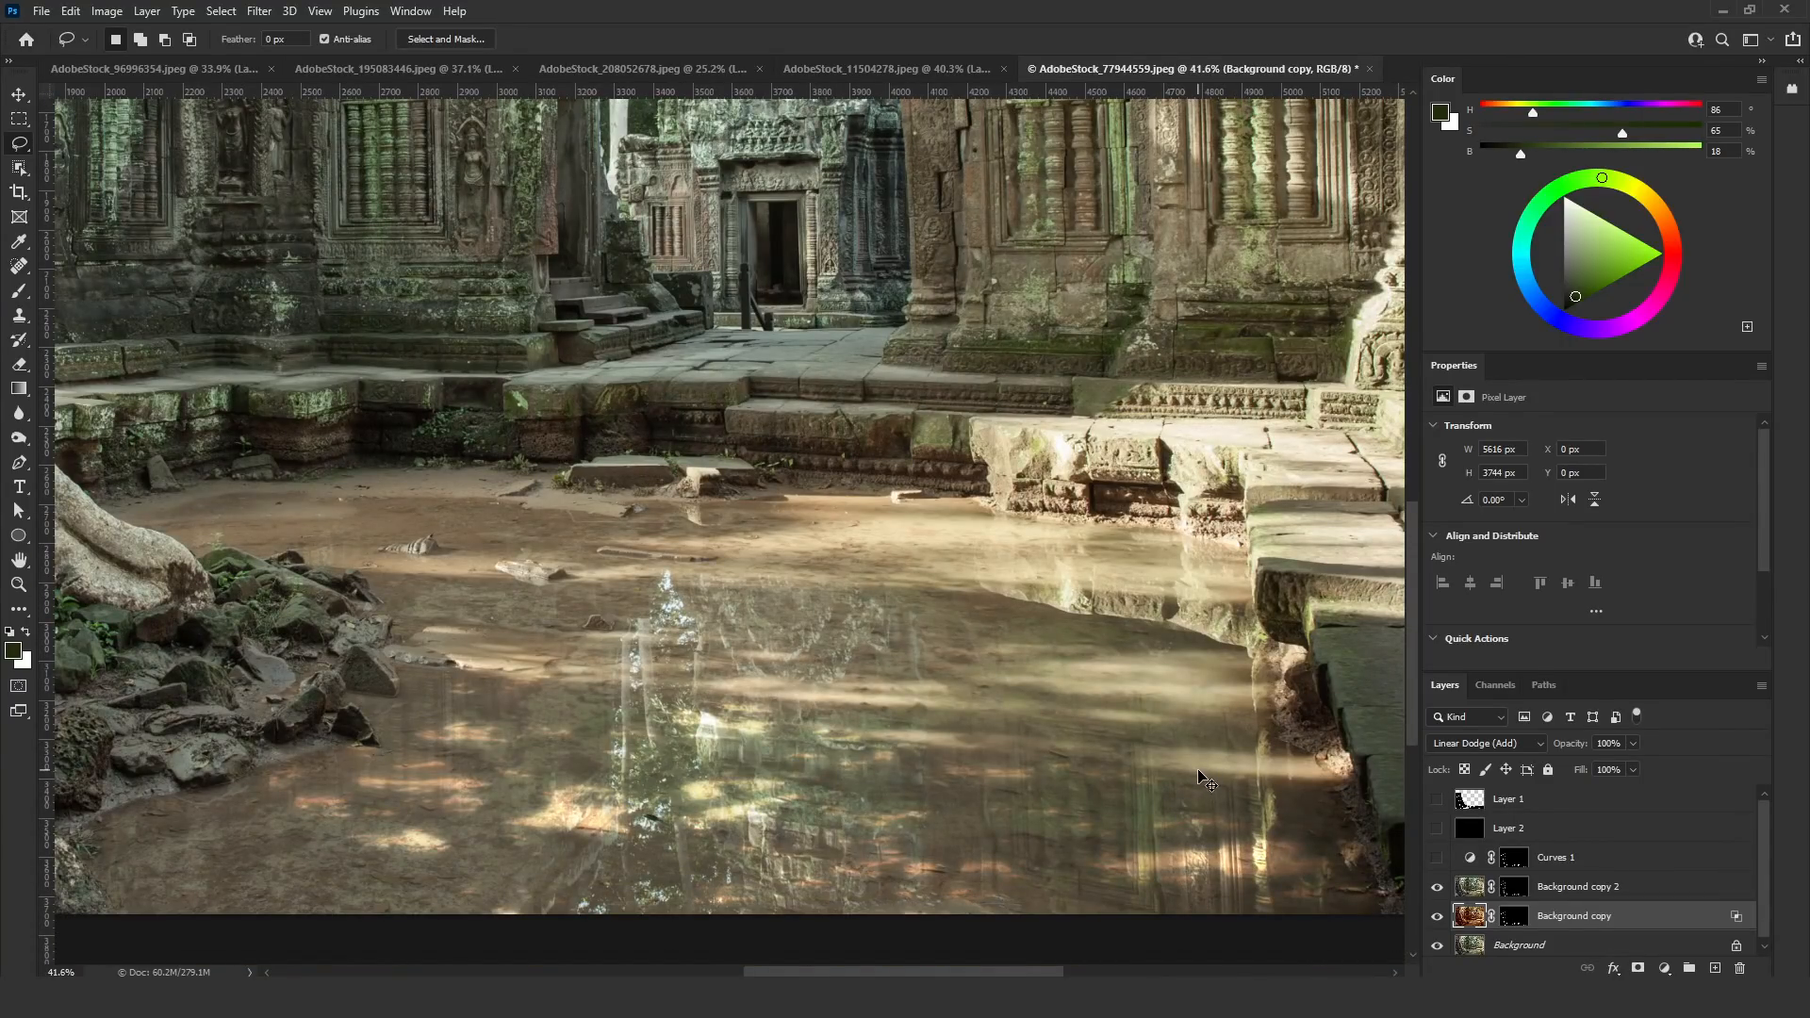
{"action": "key", "text": "ctrl+u"}
{"action": "left_click_drag", "start_coordinate": [1084, 636], "coordinate": [1322, 598]}
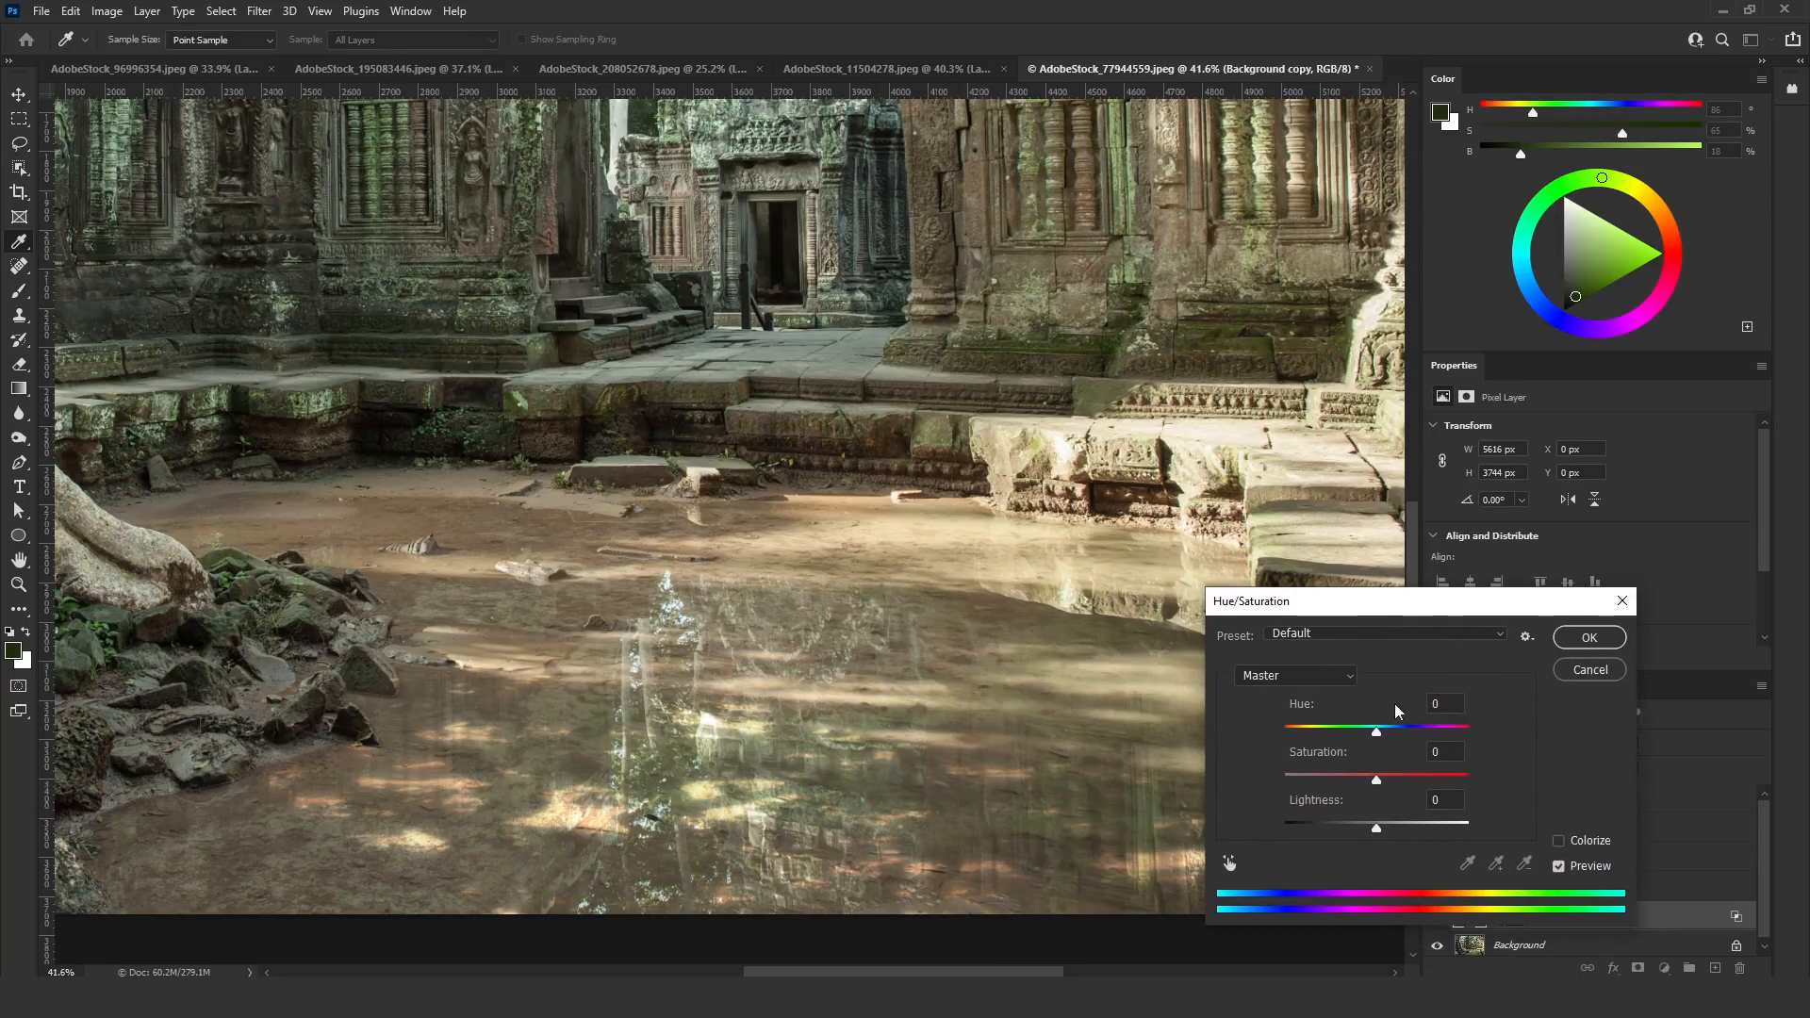
{"action": "left_click_drag", "start_coordinate": [1376, 731], "coordinate": [1343, 771]}
{"action": "left_click_drag", "start_coordinate": [1367, 609], "coordinate": [1490, 597]}
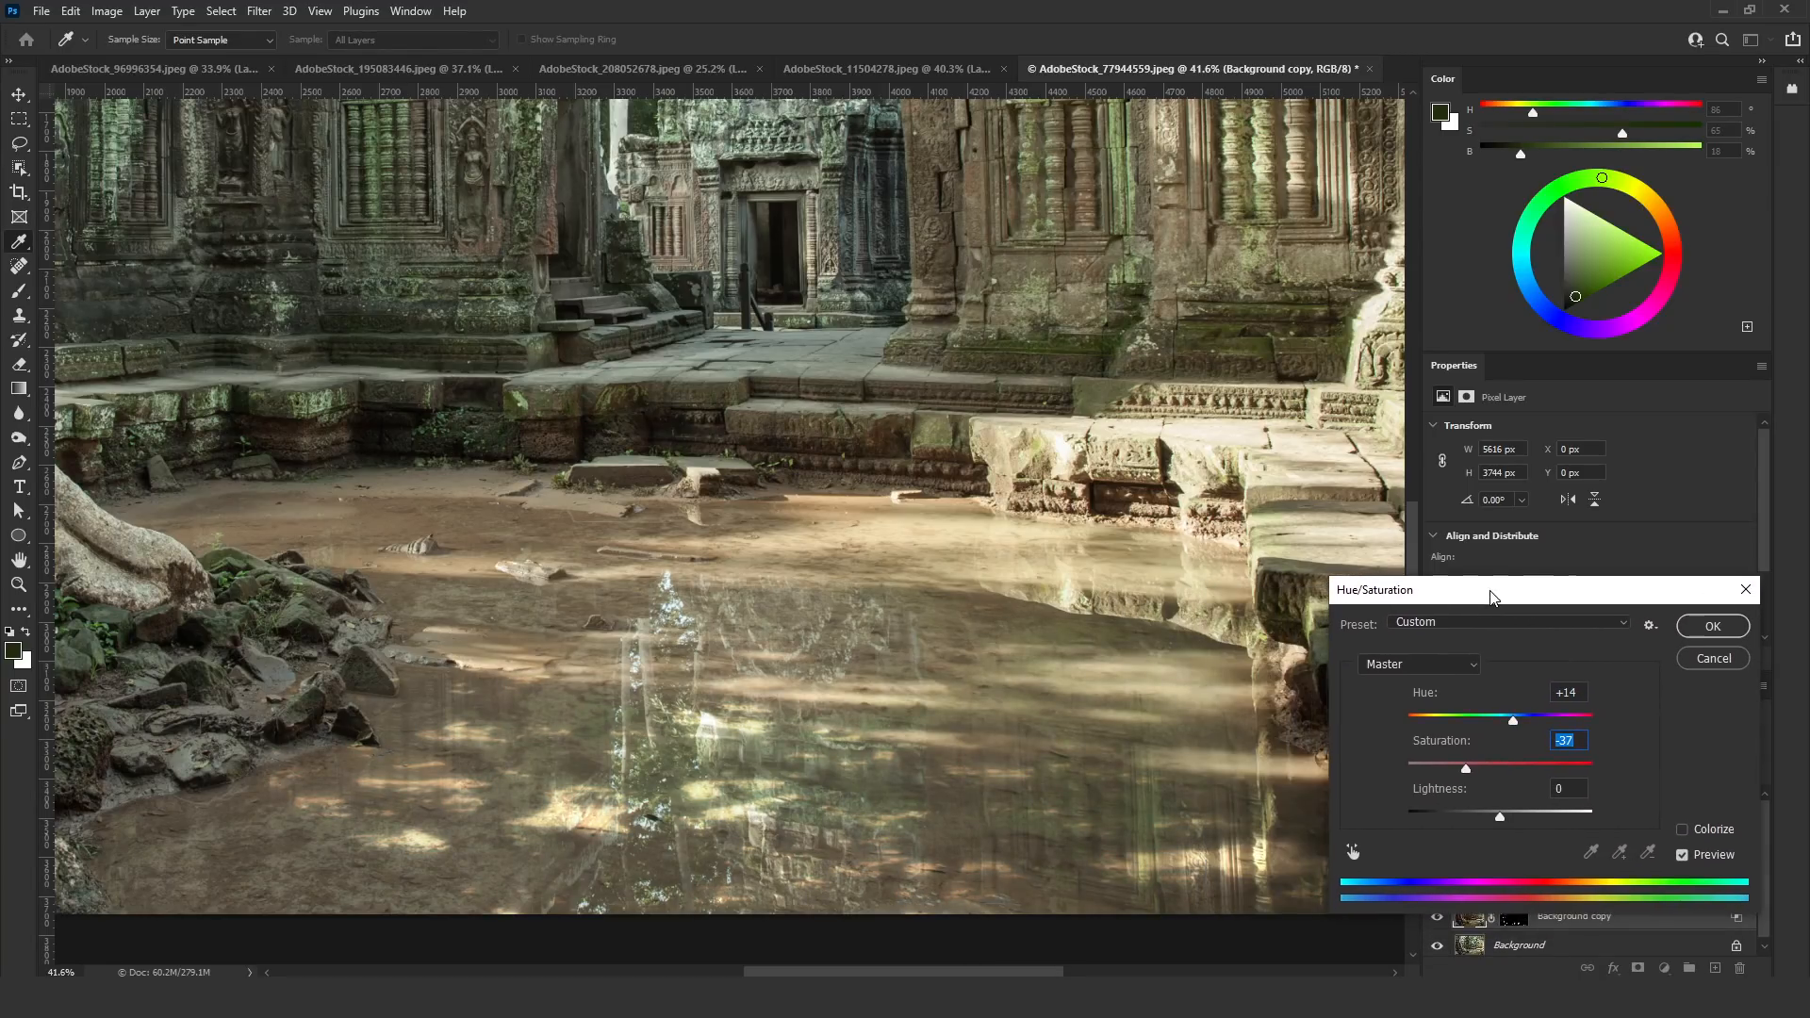
{"action": "left_click", "coordinate": [1712, 626]}
Return to the whole picture and hide both Background copy and Background copy 2
{"action": "key", "text": "ctrl+0"}
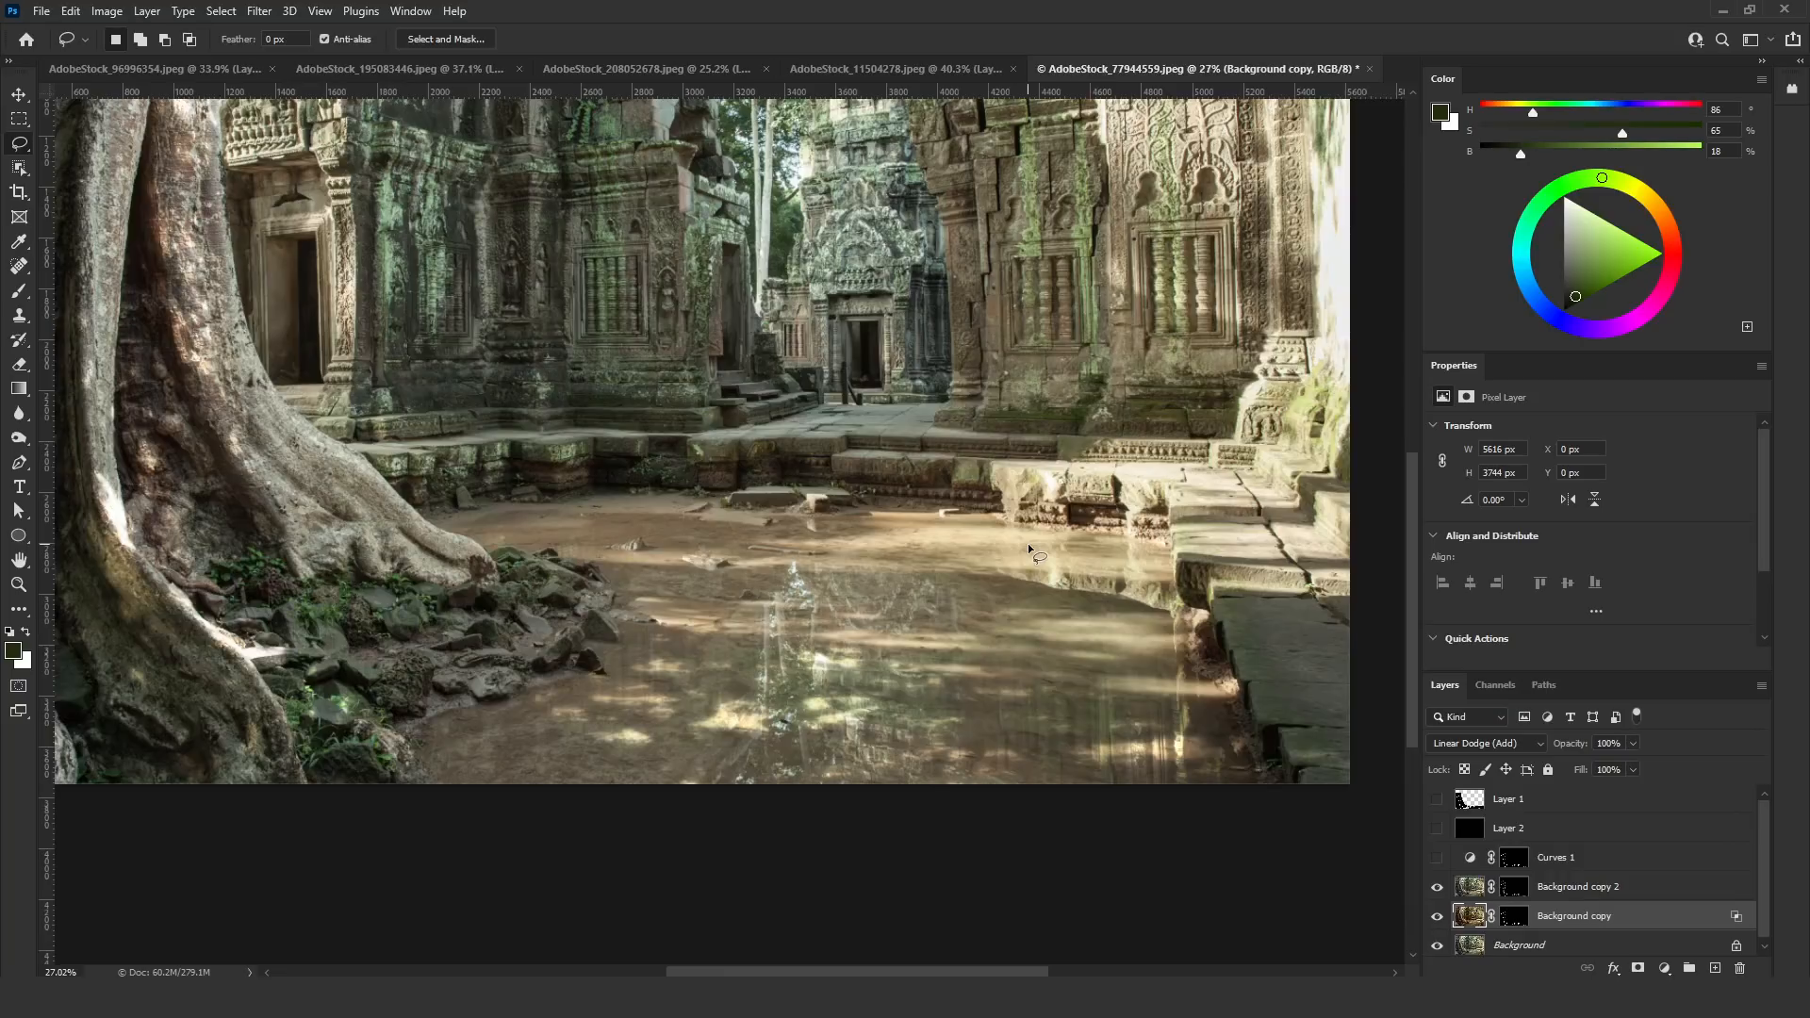
{"action": "key", "text": "l"}
{"action": "scroll", "coordinate": [874, 717], "scroll_direction": "up", "scroll_amount": 2}
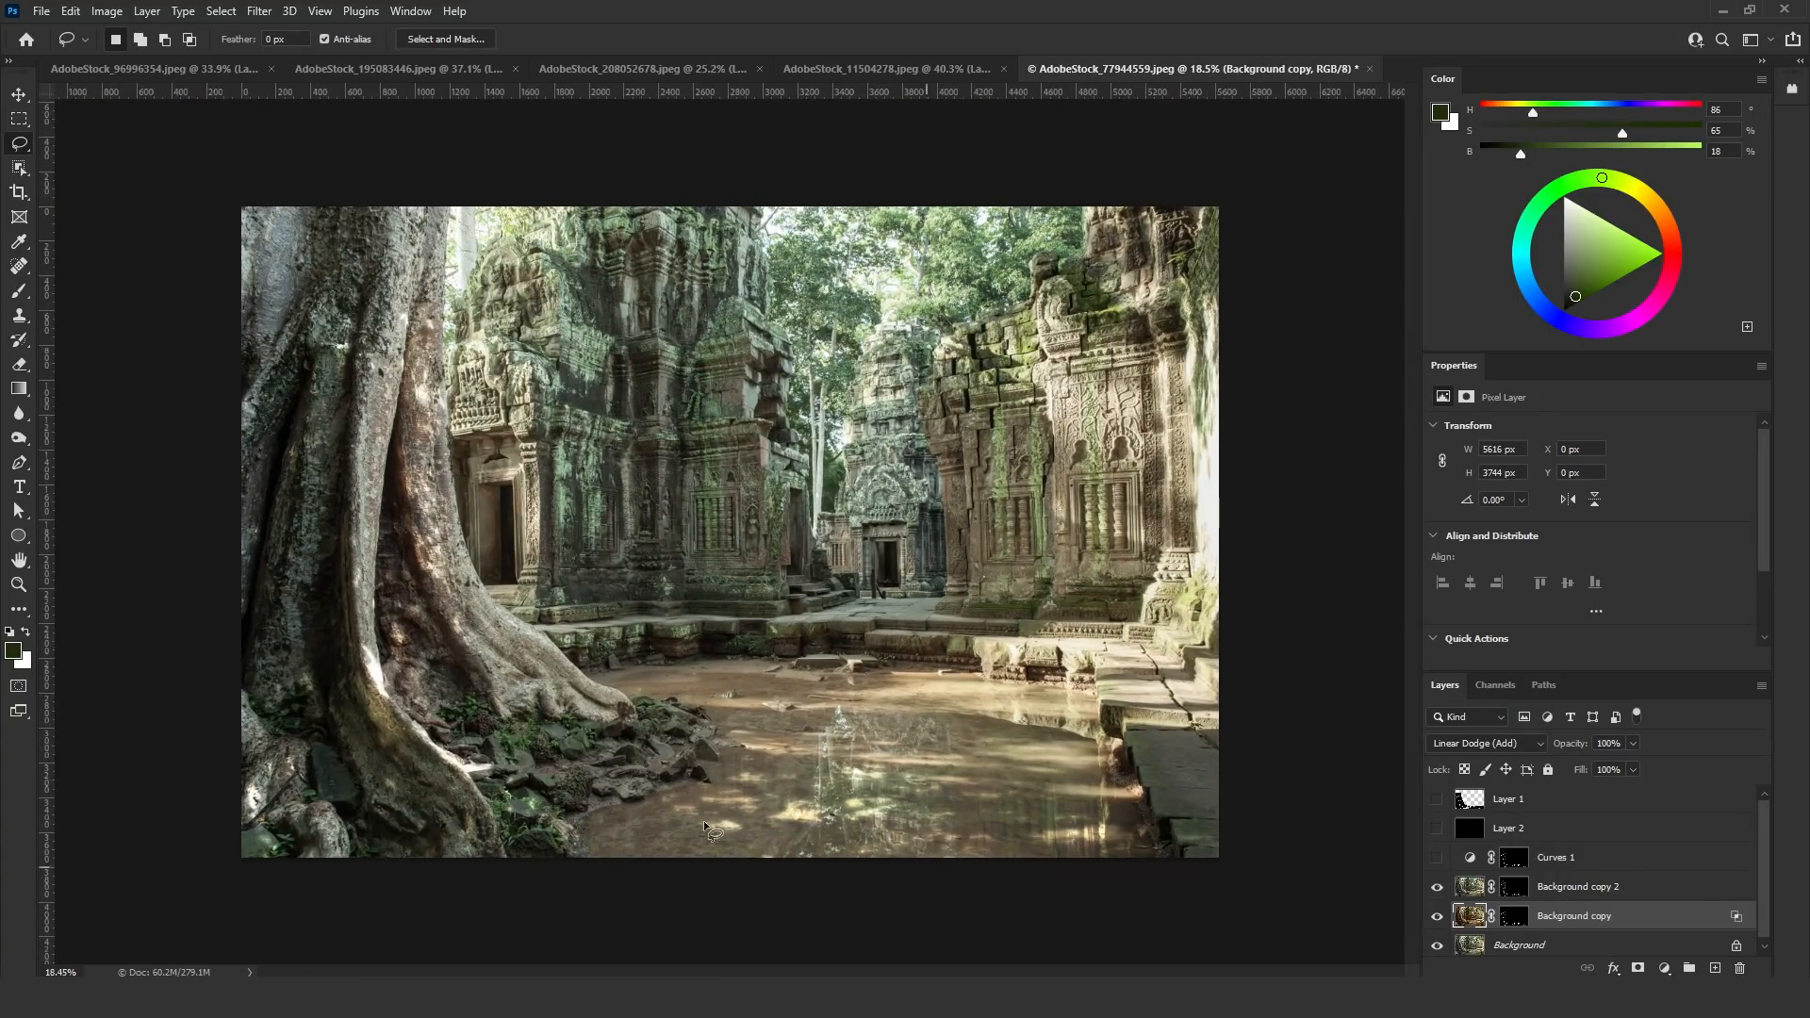
{"action": "scroll", "coordinate": [886, 830], "scroll_direction": "up", "scroll_amount": 1}
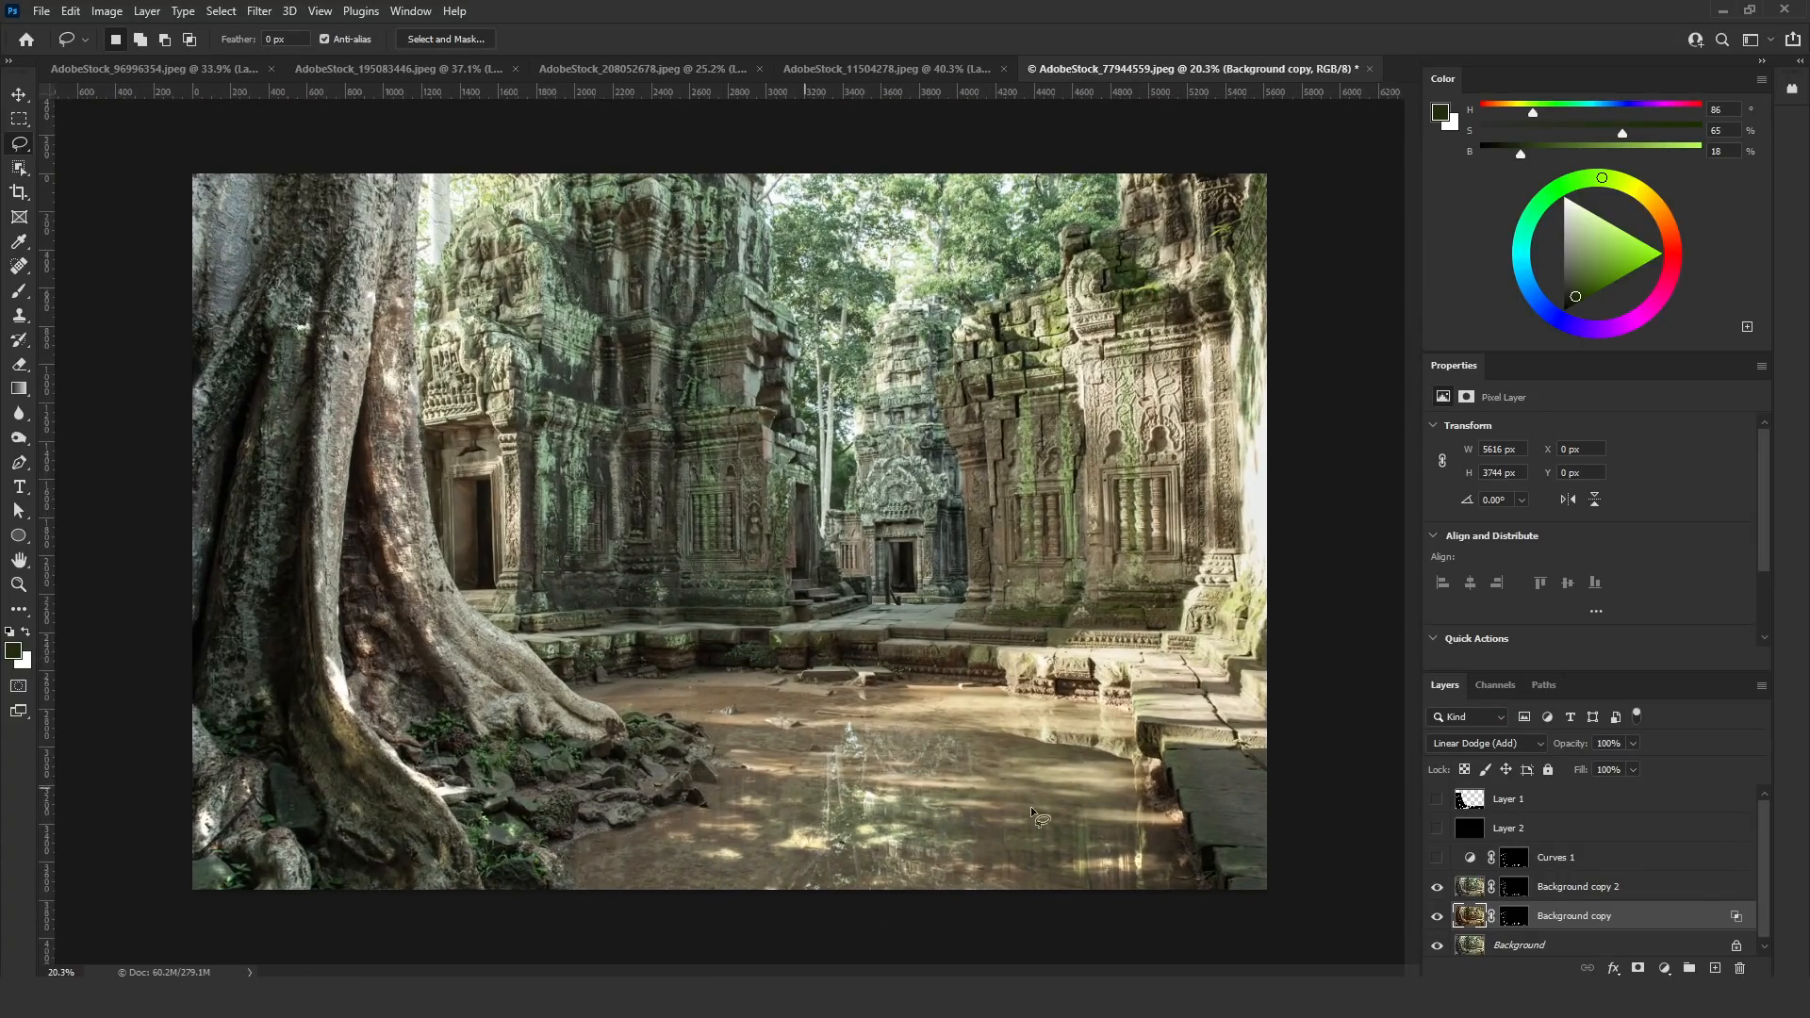
{"action": "left_click", "coordinate": [1436, 915]}
{"action": "left_click", "coordinate": [1437, 886]}
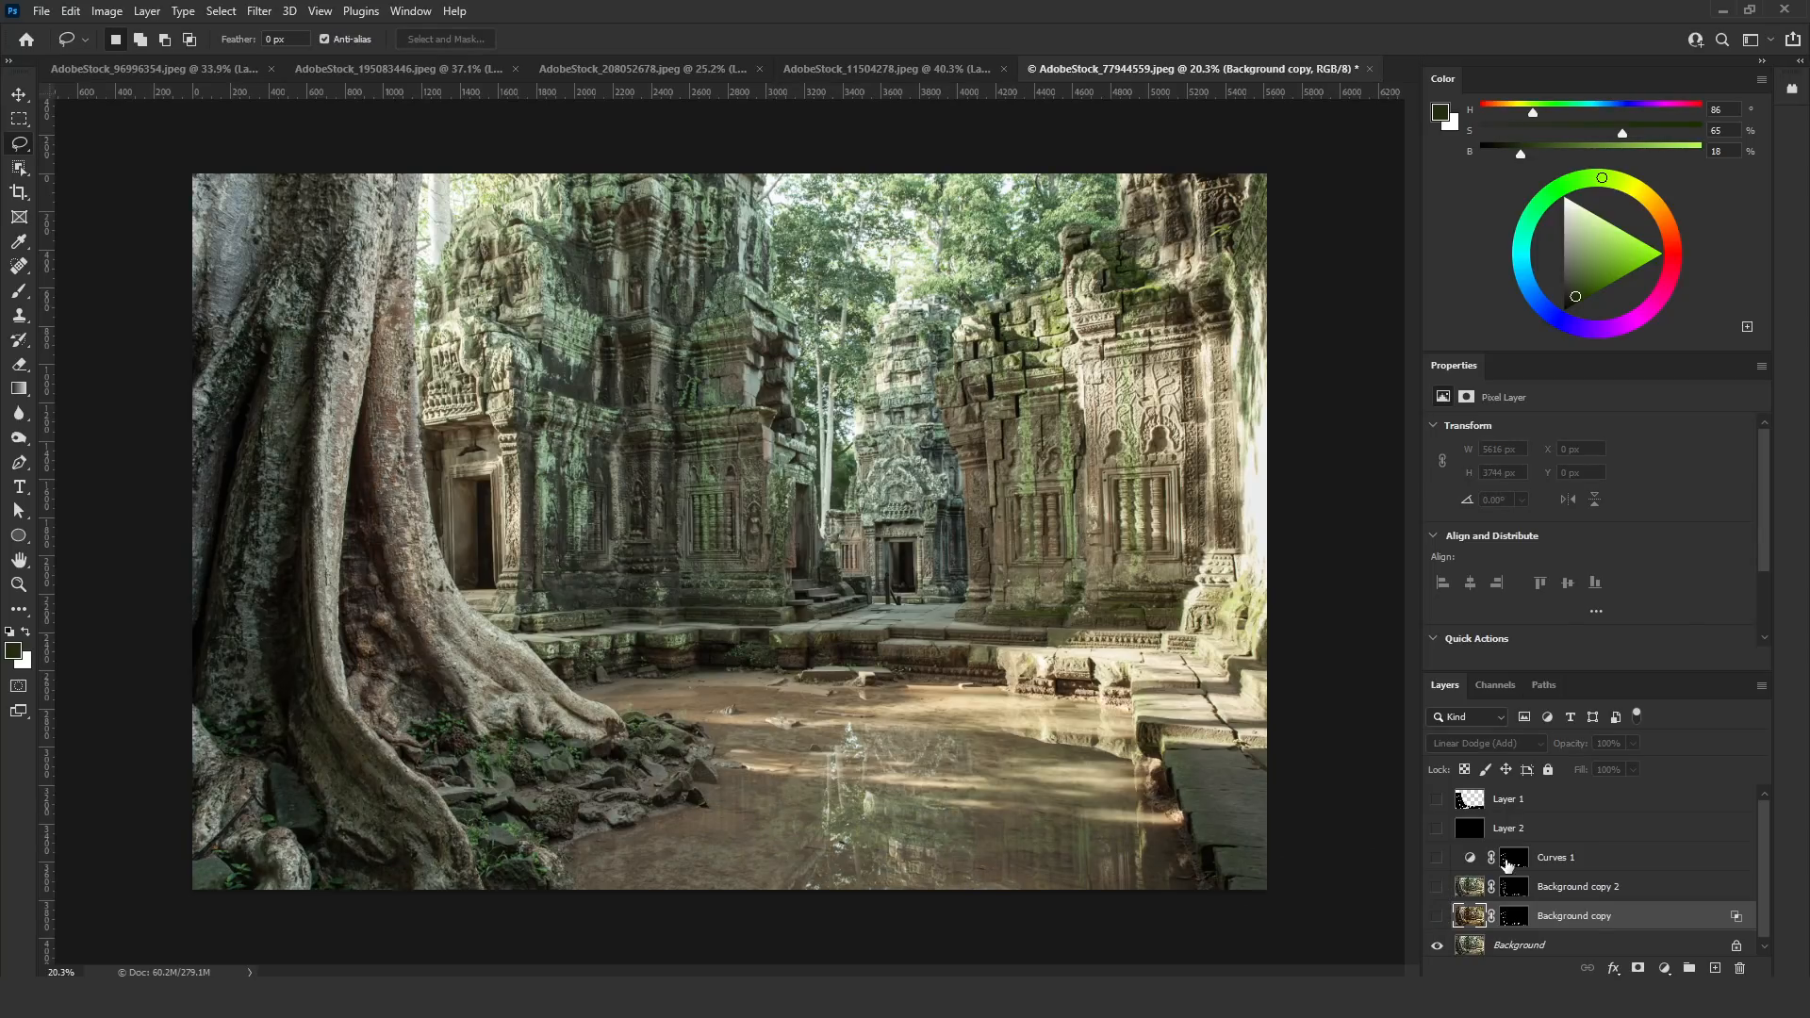
Show the Curves 1 adjustment and feather its mask to 3.6 px
{"action": "left_click", "coordinate": [1467, 860]}
{"action": "left_click", "coordinate": [1437, 857]}
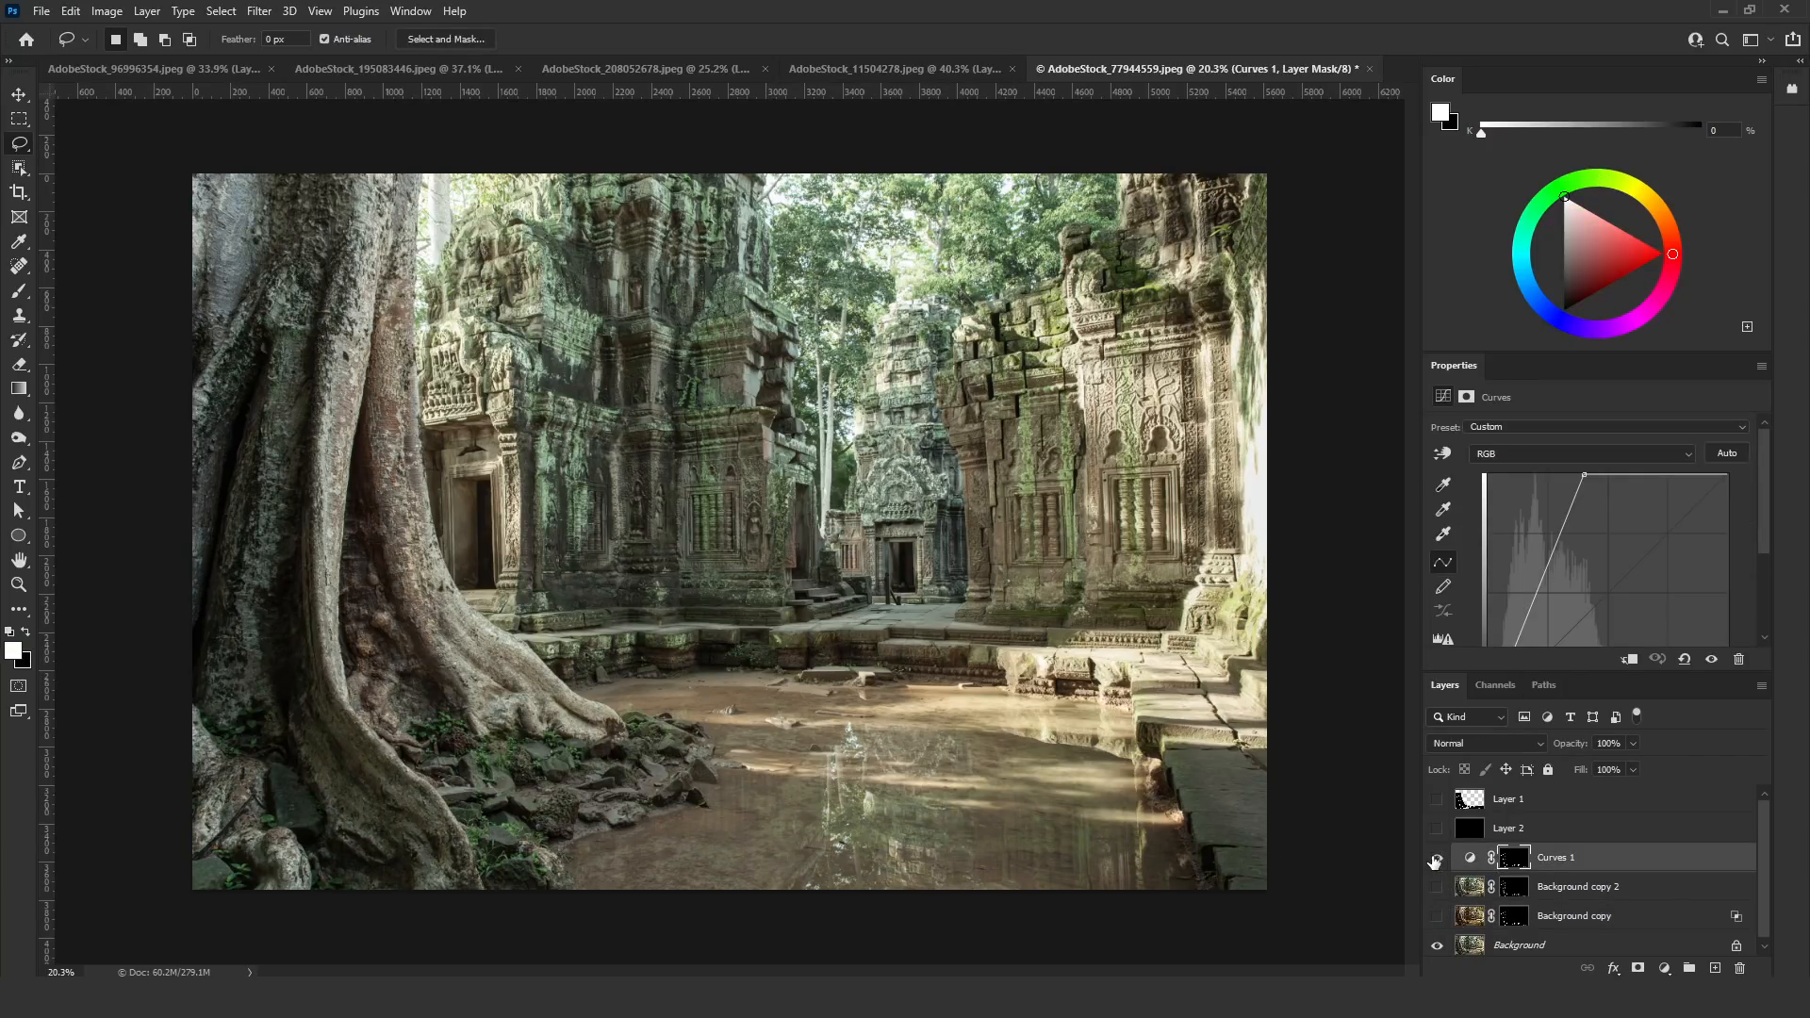
{"action": "left_click", "coordinate": [1526, 858]}
{"action": "left_click_drag", "start_coordinate": [1467, 552], "coordinate": [1476, 554]}
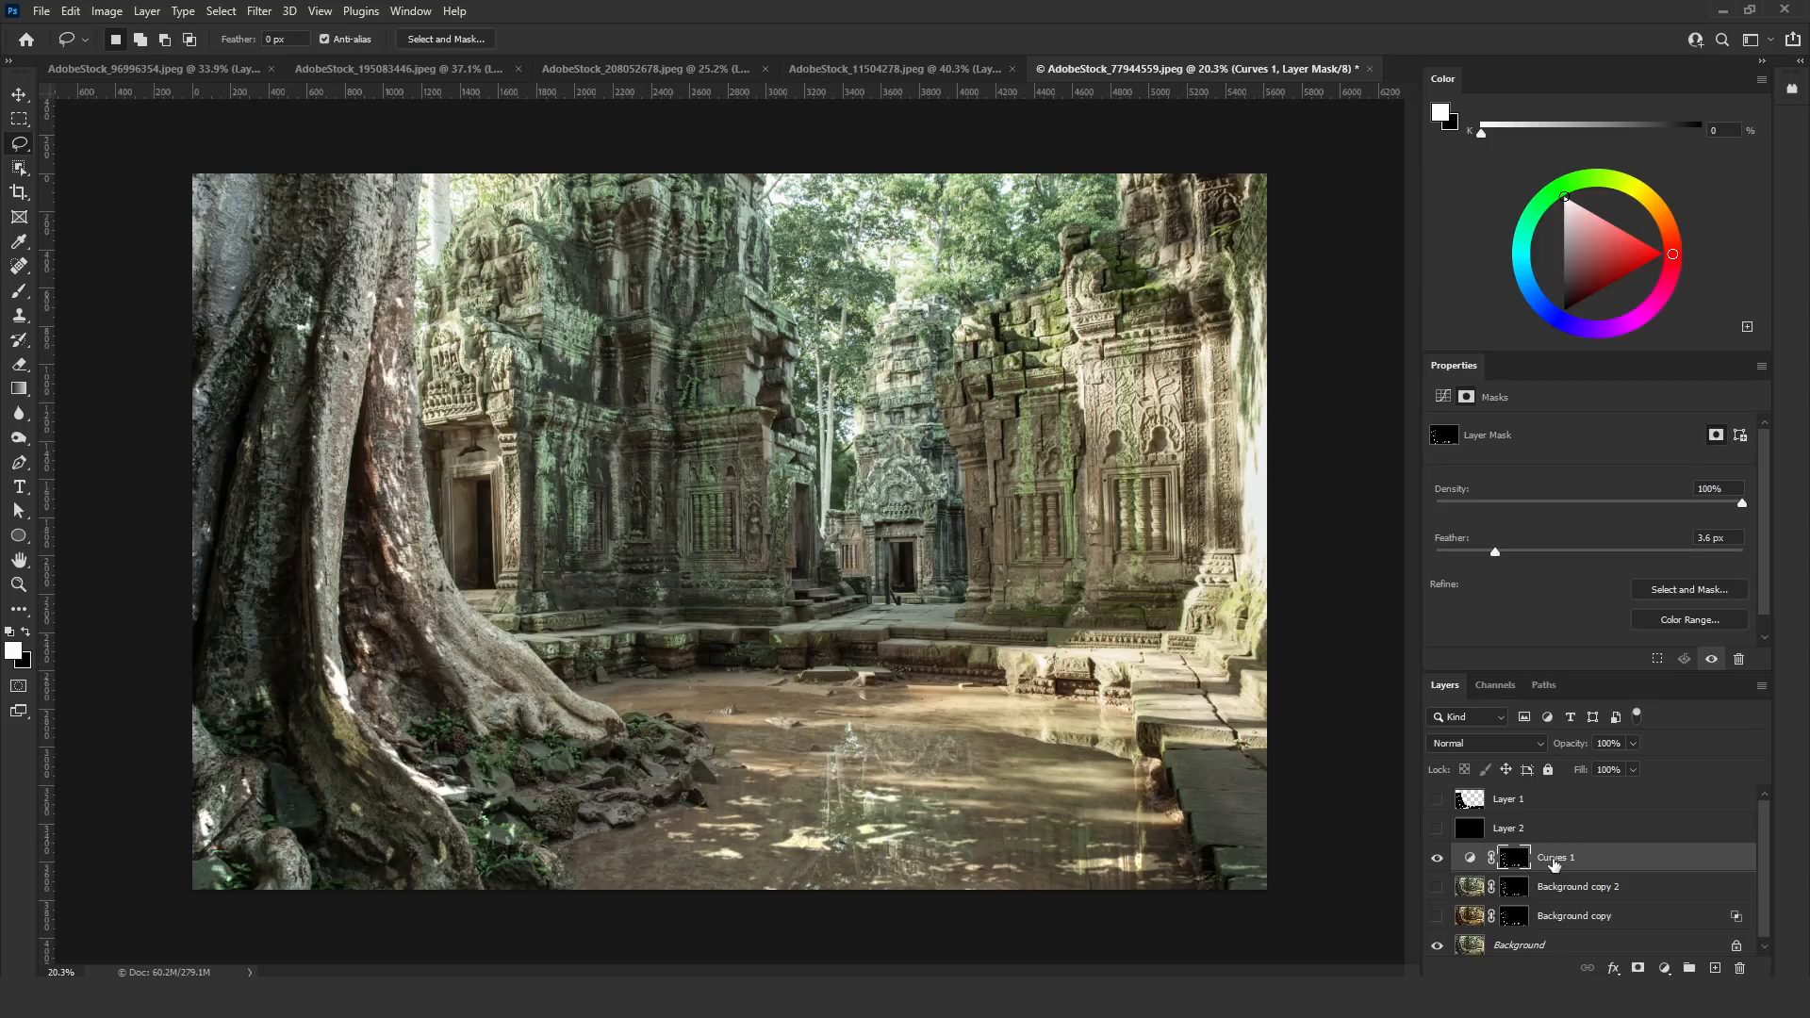
Duplicate Curves 1 and feather the copy's mask to 16.2 px
{"action": "key", "text": "ctrl+j"}
{"action": "left_click", "coordinate": [1471, 859]}
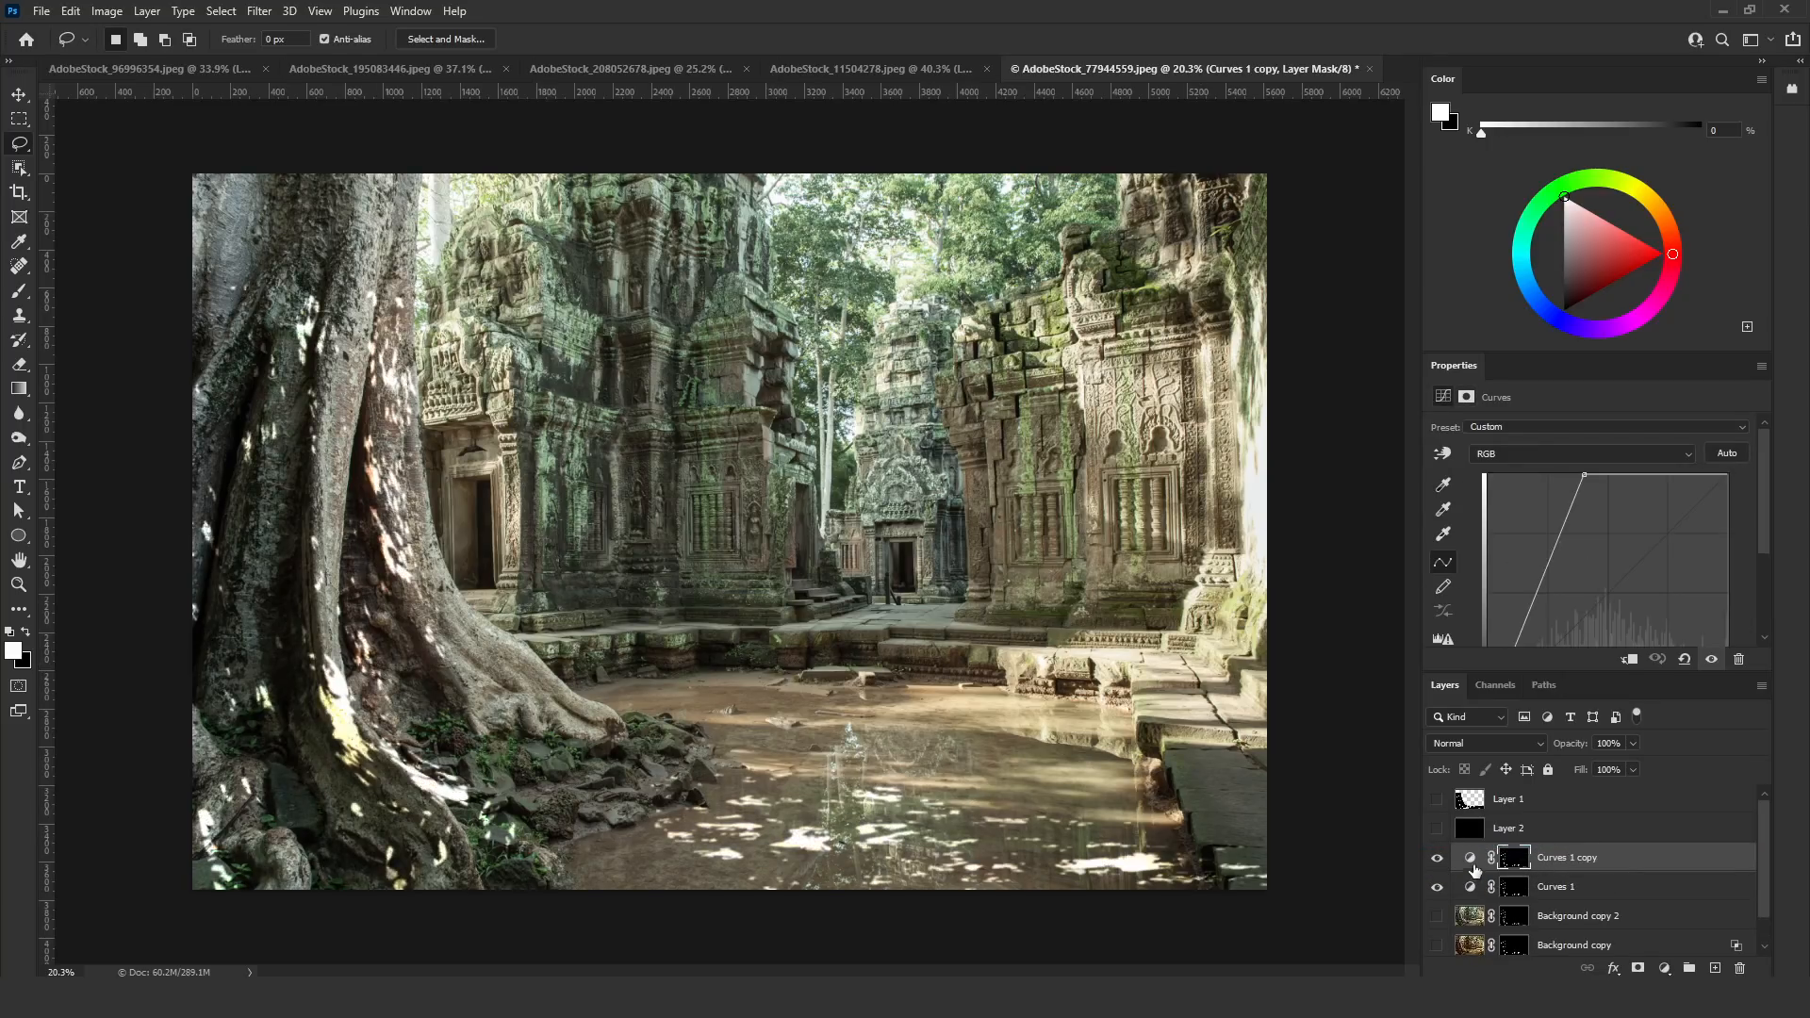
{"action": "left_click", "coordinate": [1515, 858]}
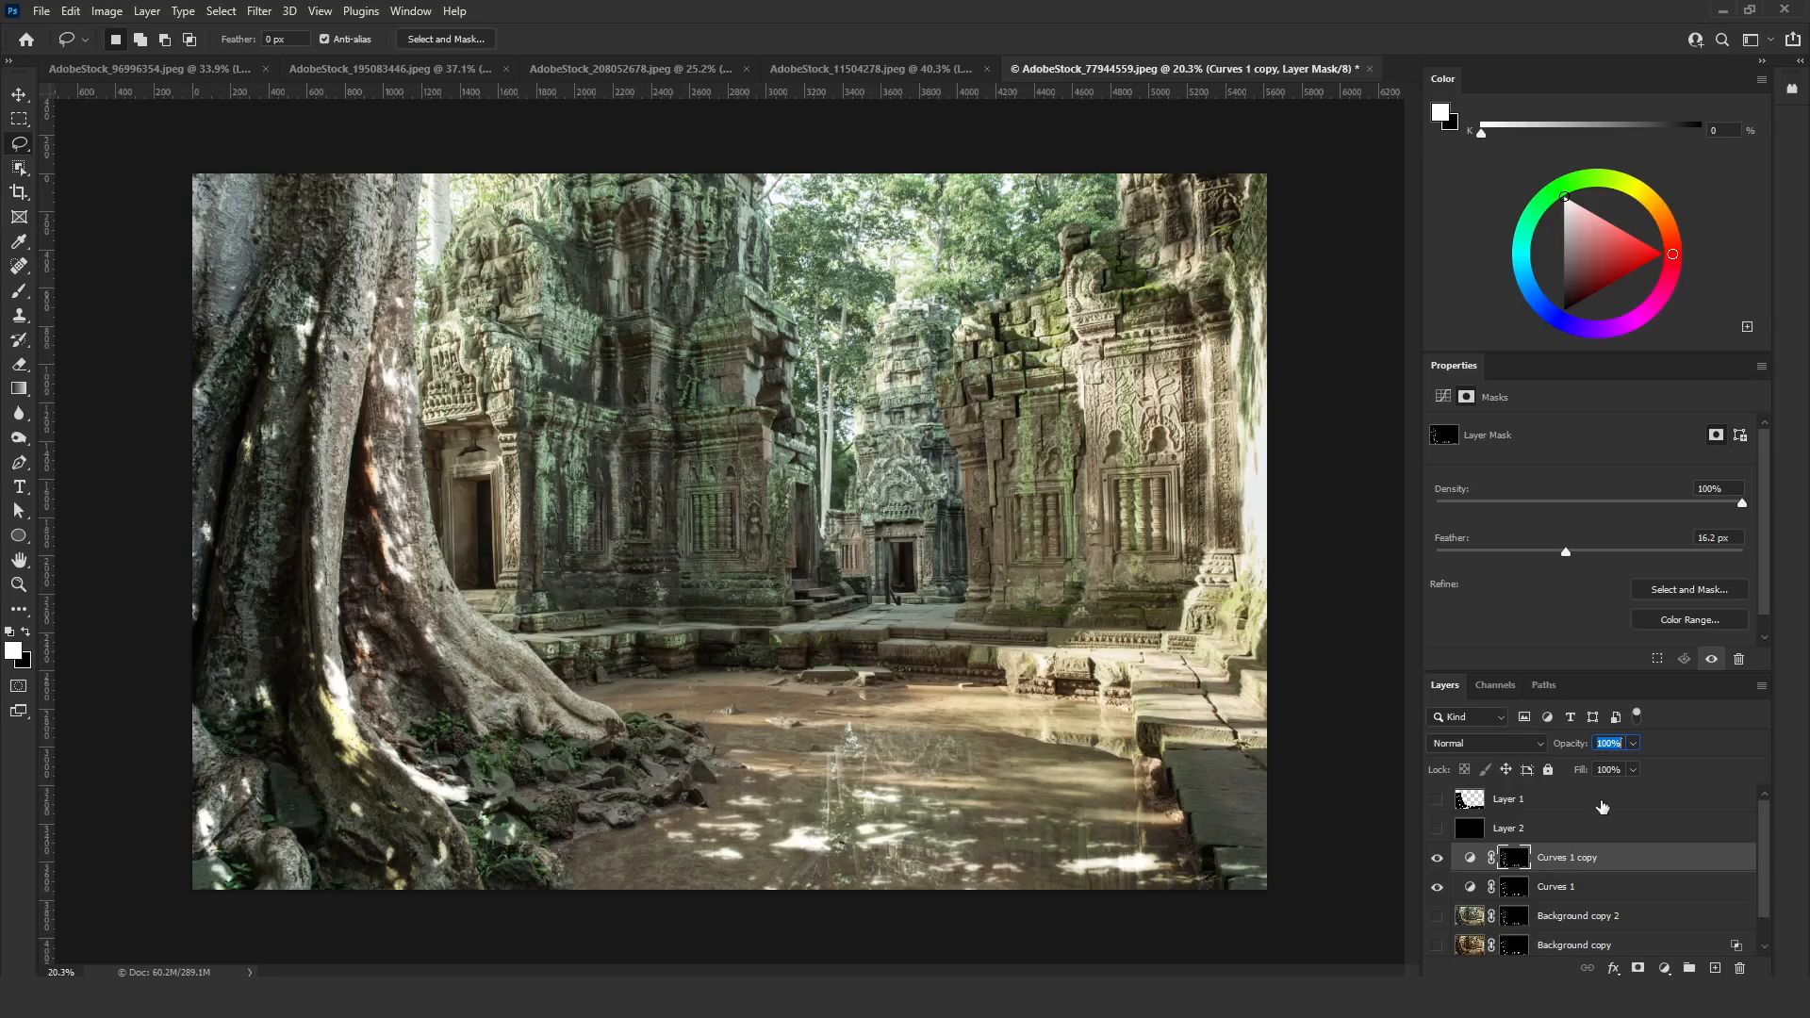
Set the fill of both Curves 1 and Curves 1 copy to 50%, and make the copy's mask active
{"action": "left_click", "coordinate": [1546, 886], "text": "shift"}
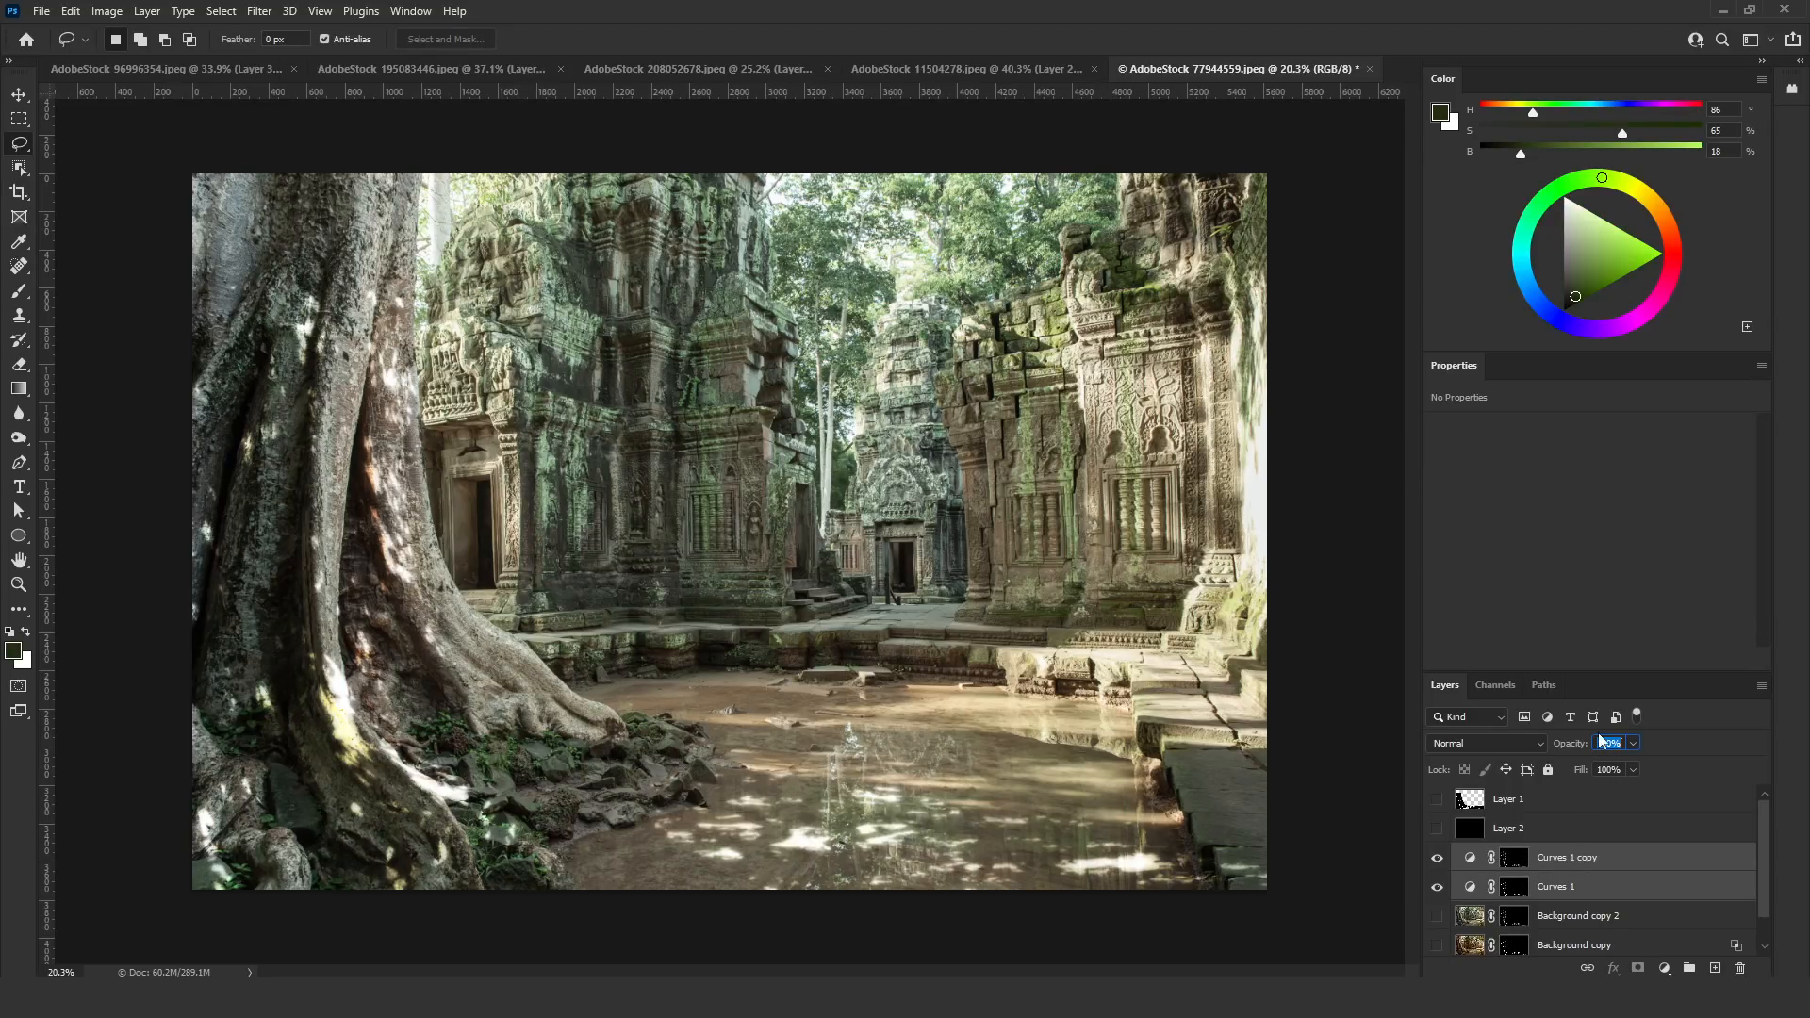
{"action": "key", "text": "Tab"}
{"action": "type", "text": "50"}
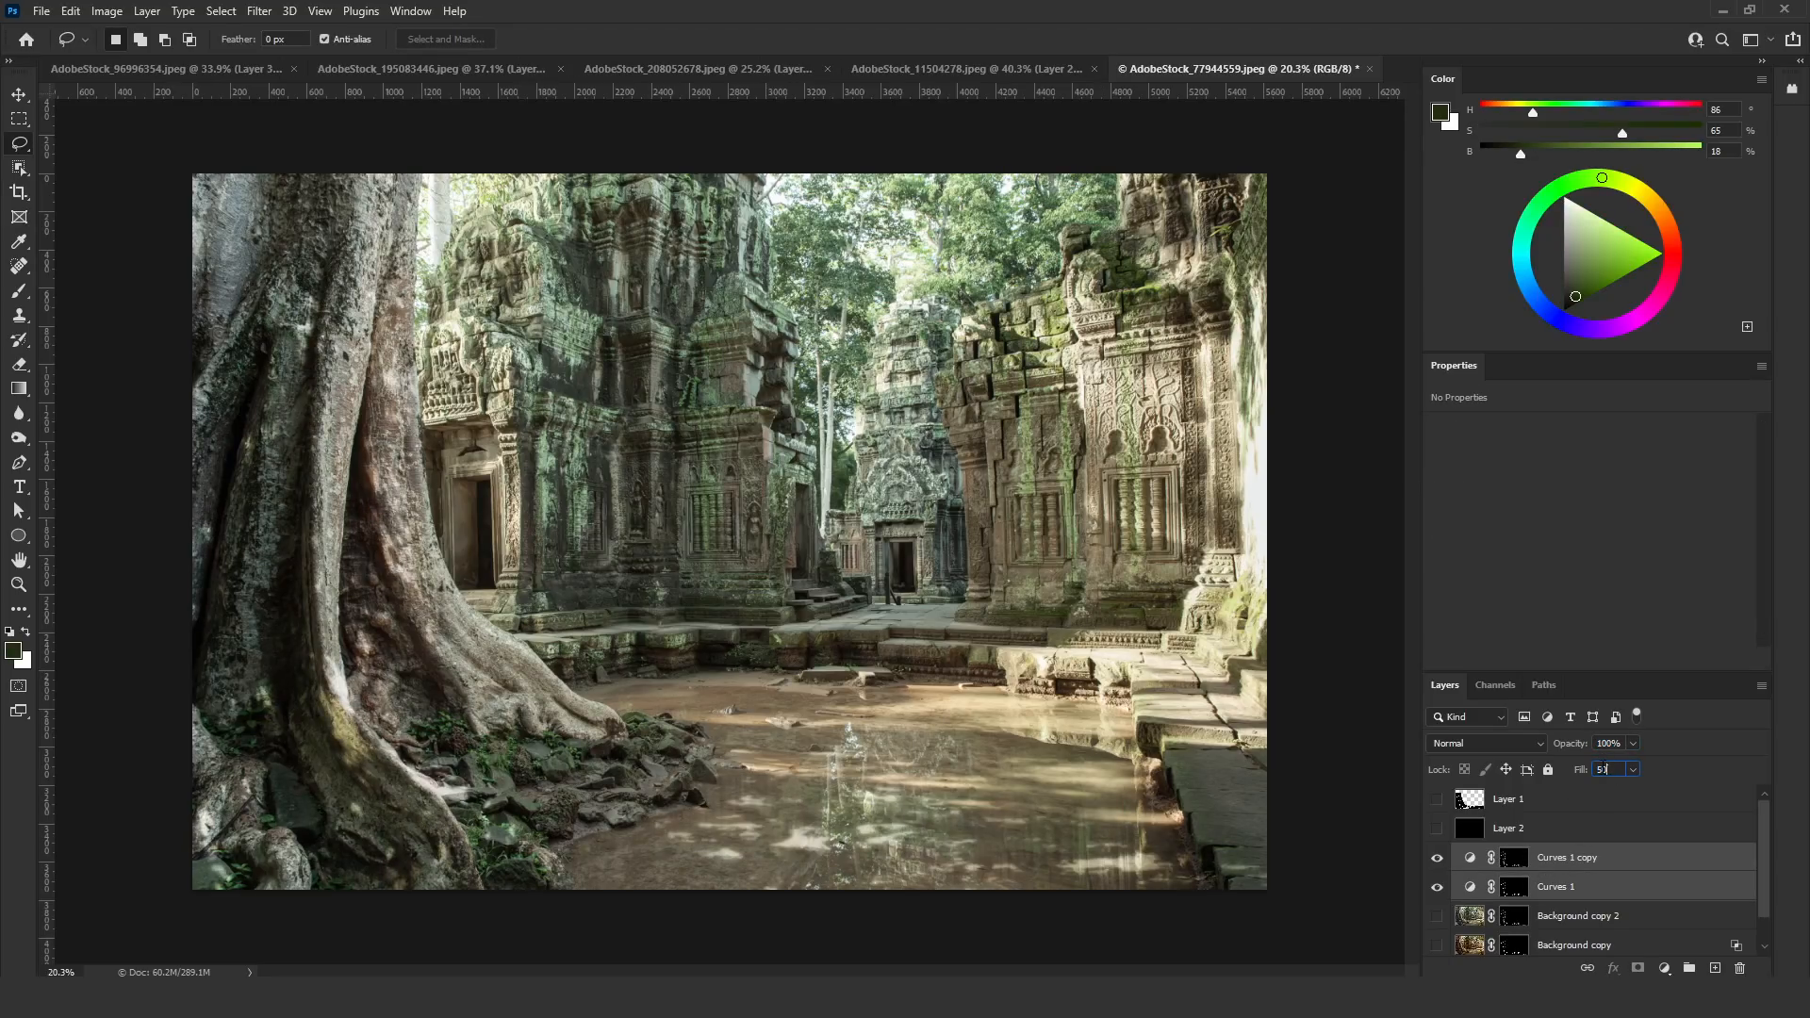
{"action": "left_click", "coordinate": [1520, 862]}
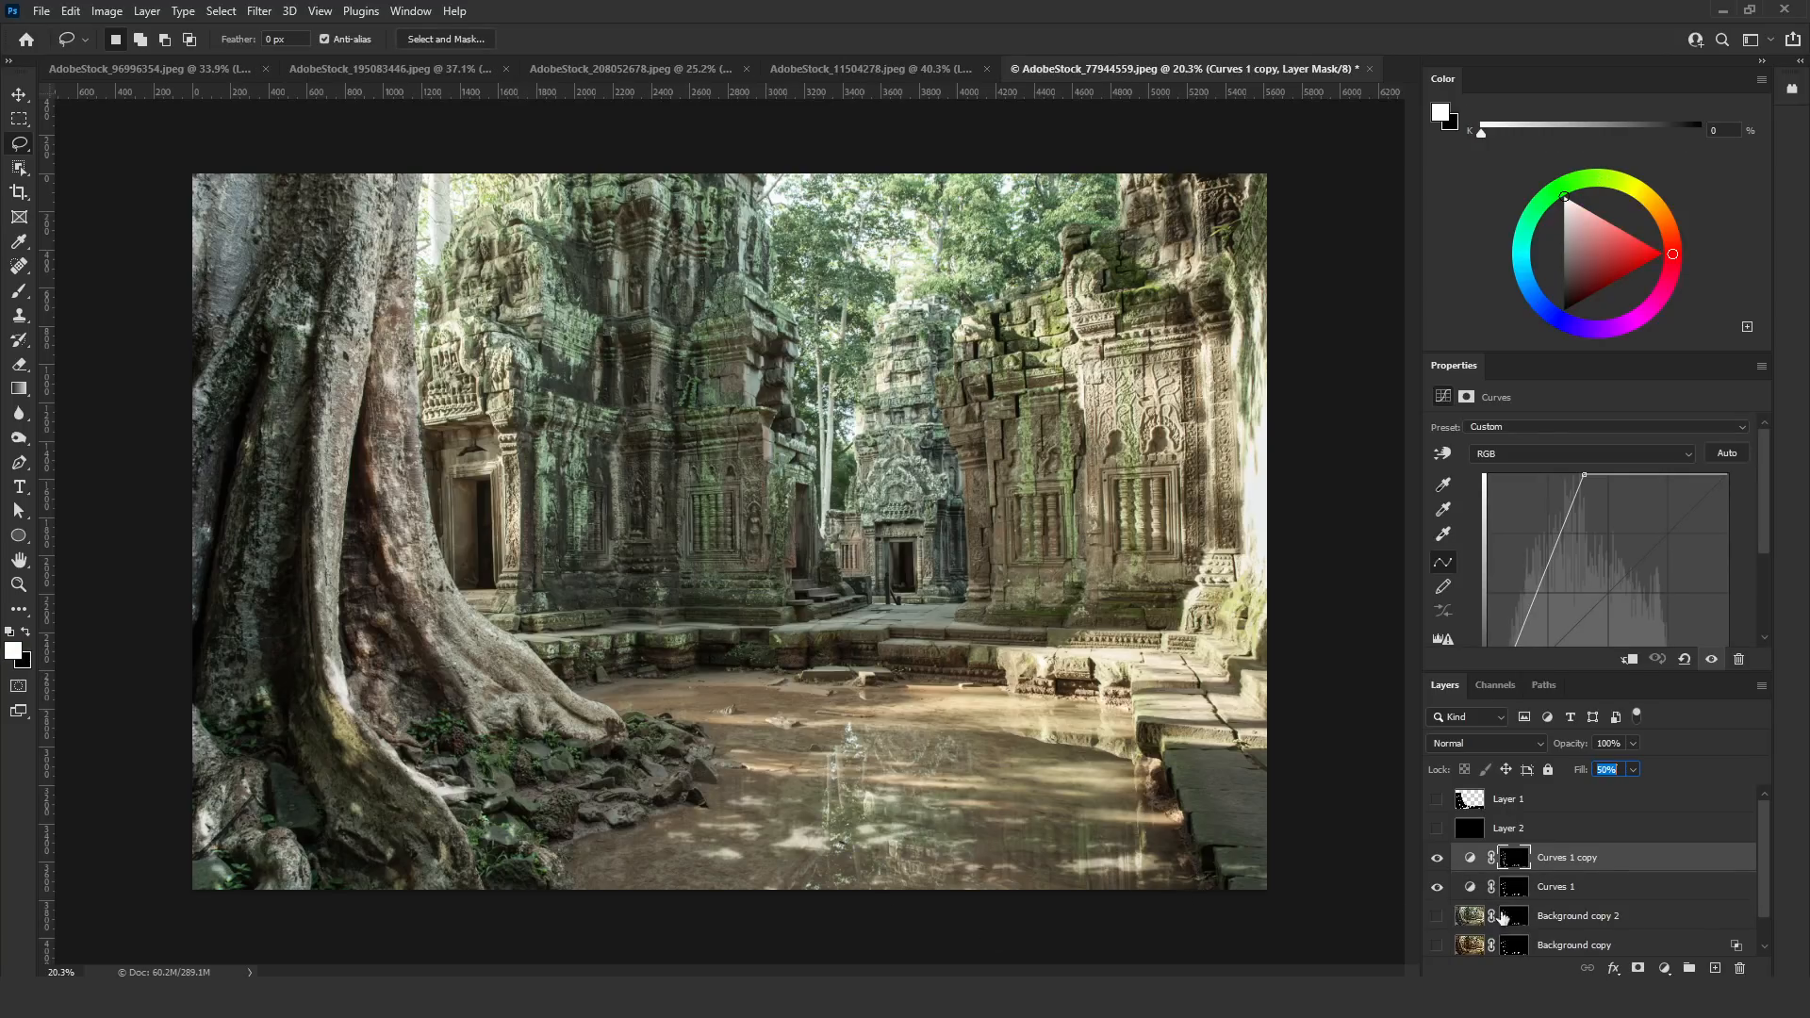
Fine-tune the Red and Blue channel curves of the Curves 1 adjustment and show its Green channel curve
{"action": "left_click", "coordinate": [1543, 887]}
{"action": "left_click", "coordinate": [1529, 457]}
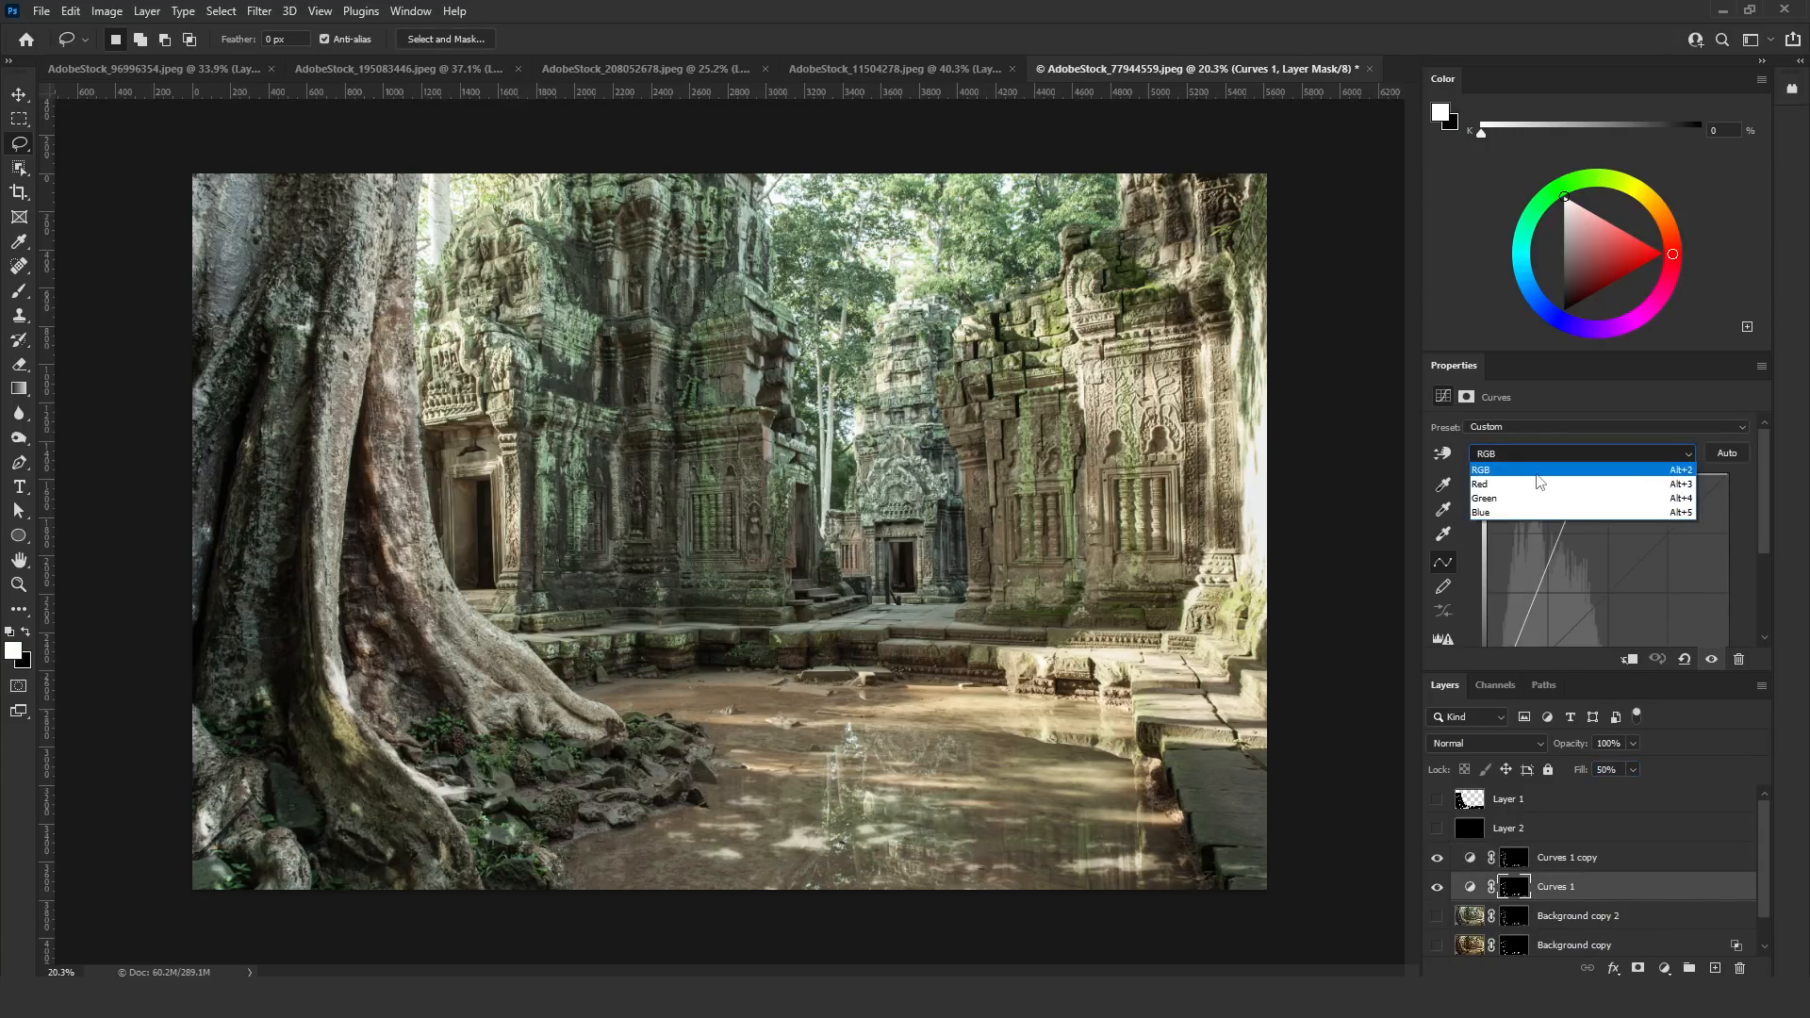
{"action": "left_click", "coordinate": [1547, 487]}
{"action": "left_click_drag", "start_coordinate": [1668, 518], "coordinate": [1665, 522]}
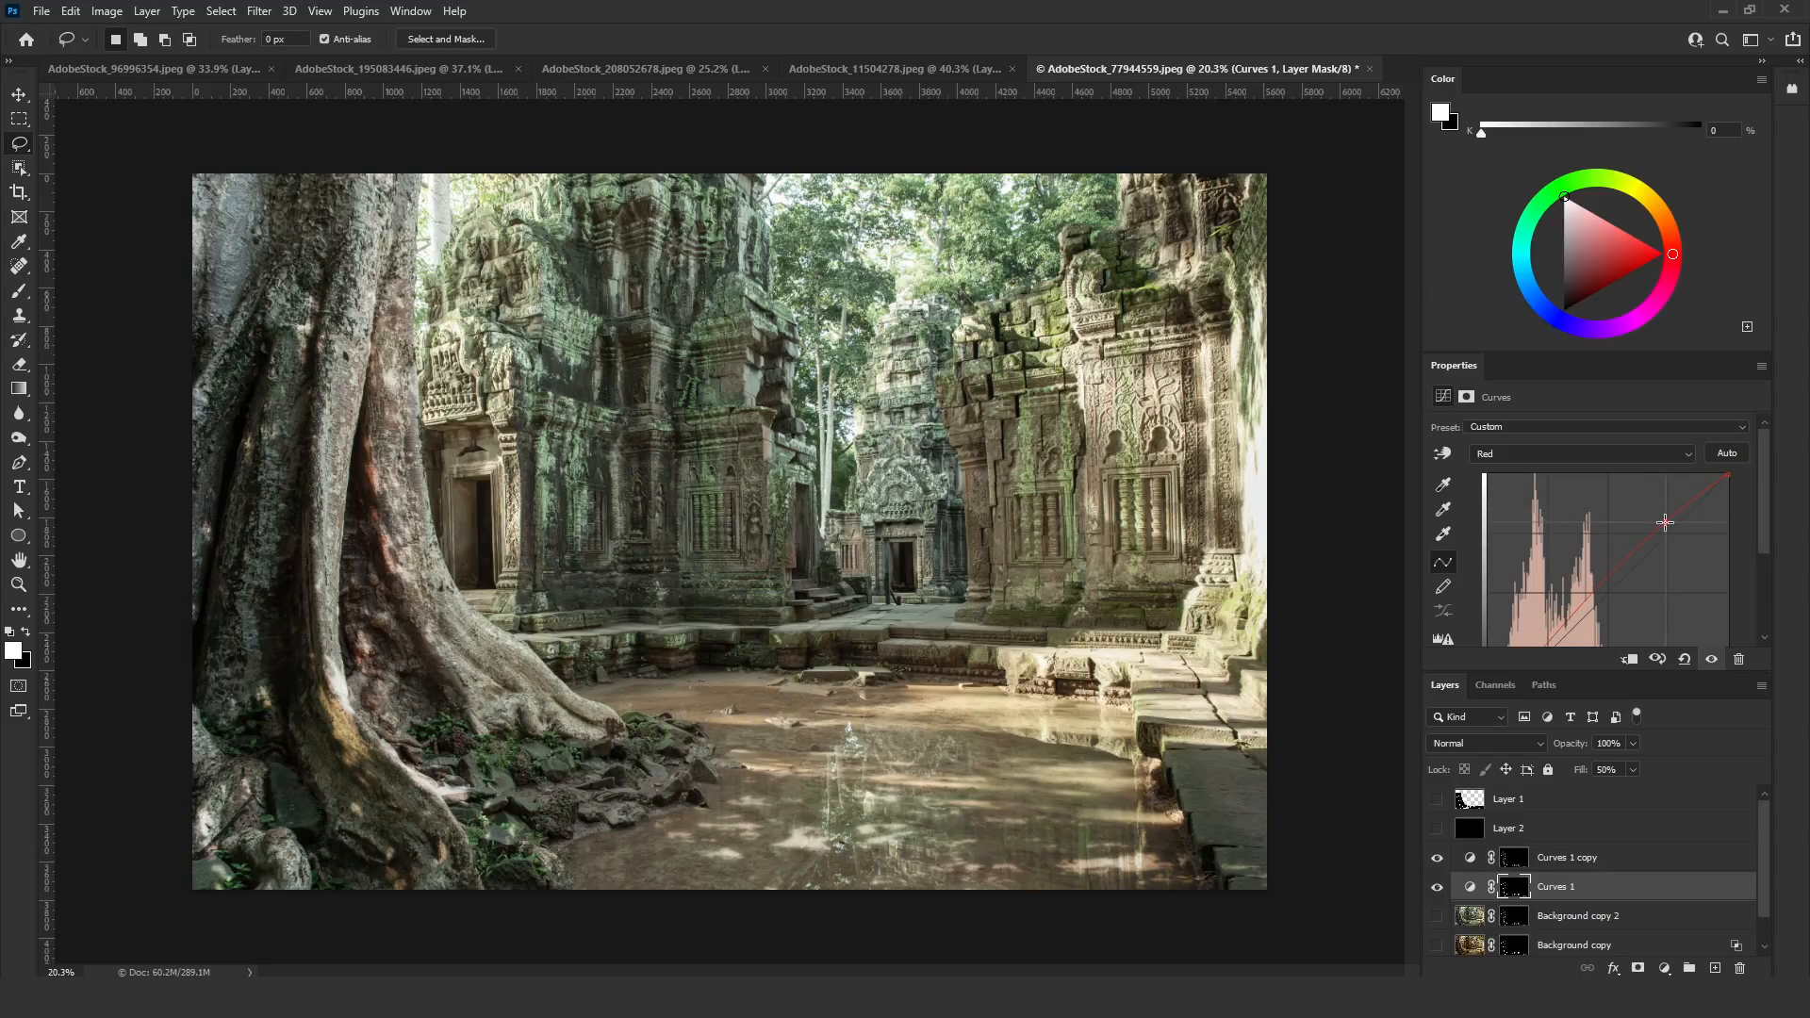
{"action": "left_click", "coordinate": [1575, 453]}
{"action": "left_click", "coordinate": [1563, 513]}
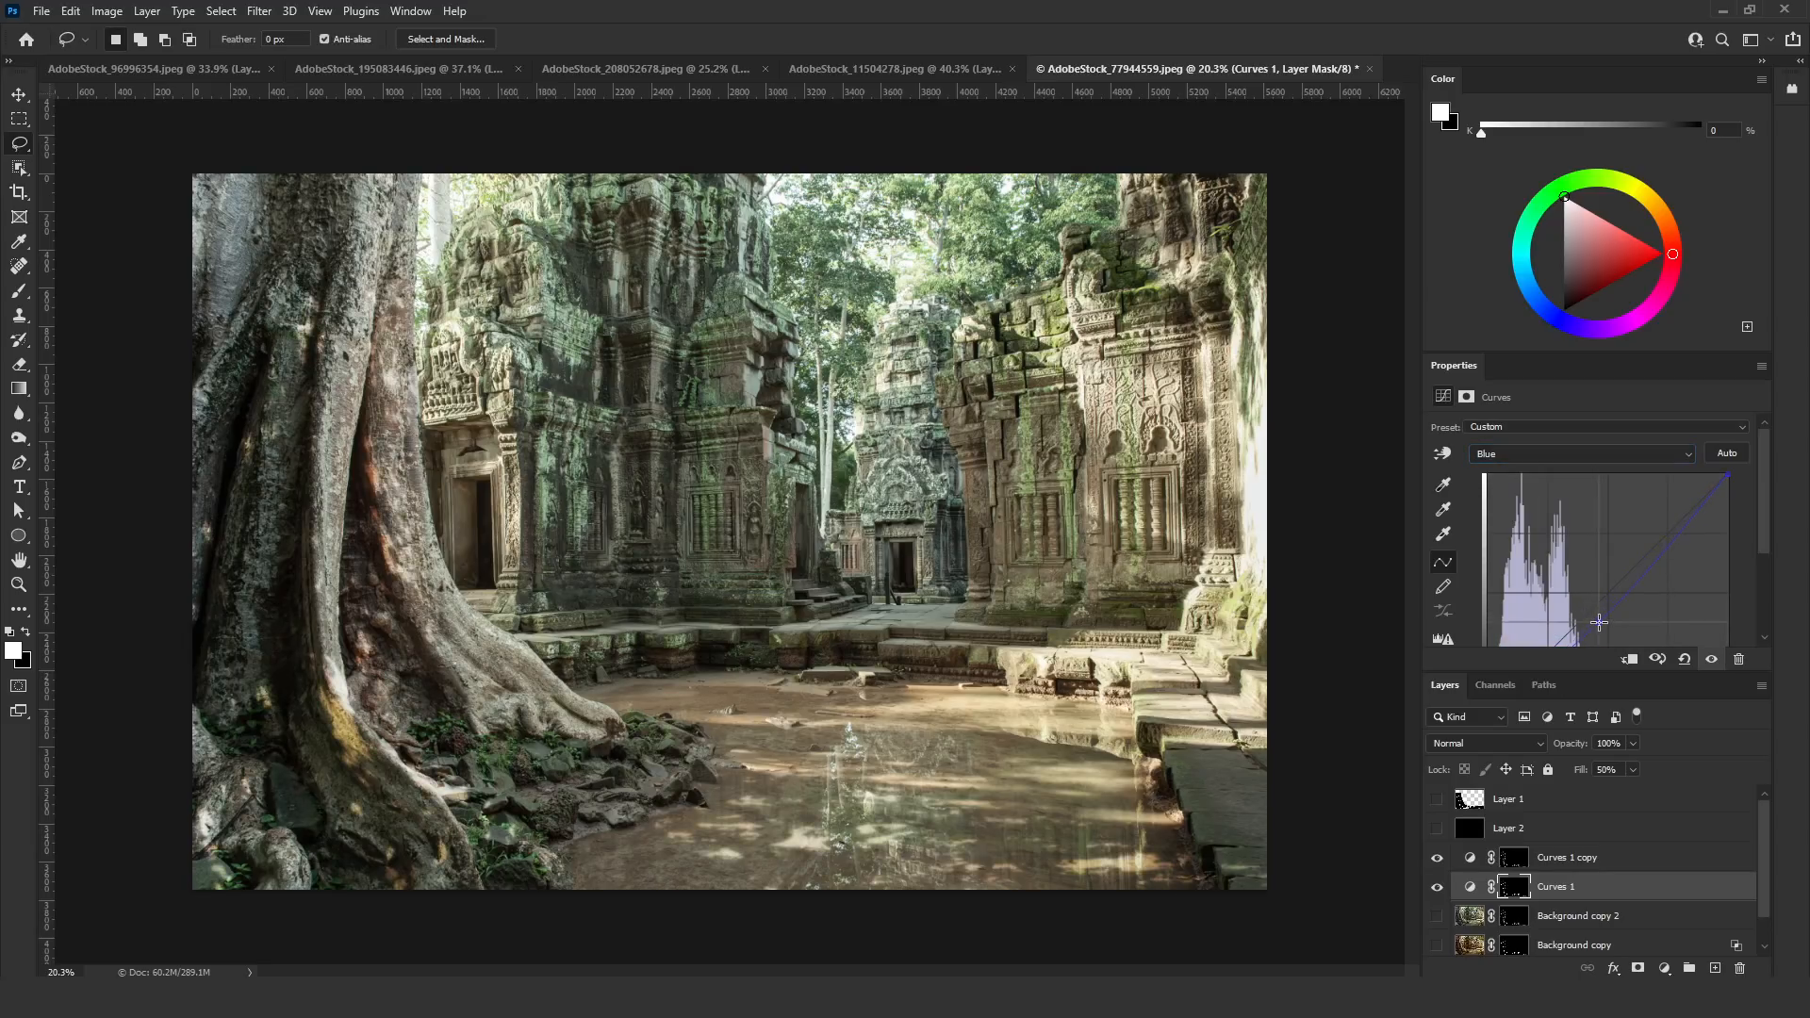
{"action": "left_click_drag", "start_coordinate": [1594, 615], "coordinate": [1613, 583]}
{"action": "left_click", "coordinate": [1571, 454]}
{"action": "left_click", "coordinate": [1564, 496]}
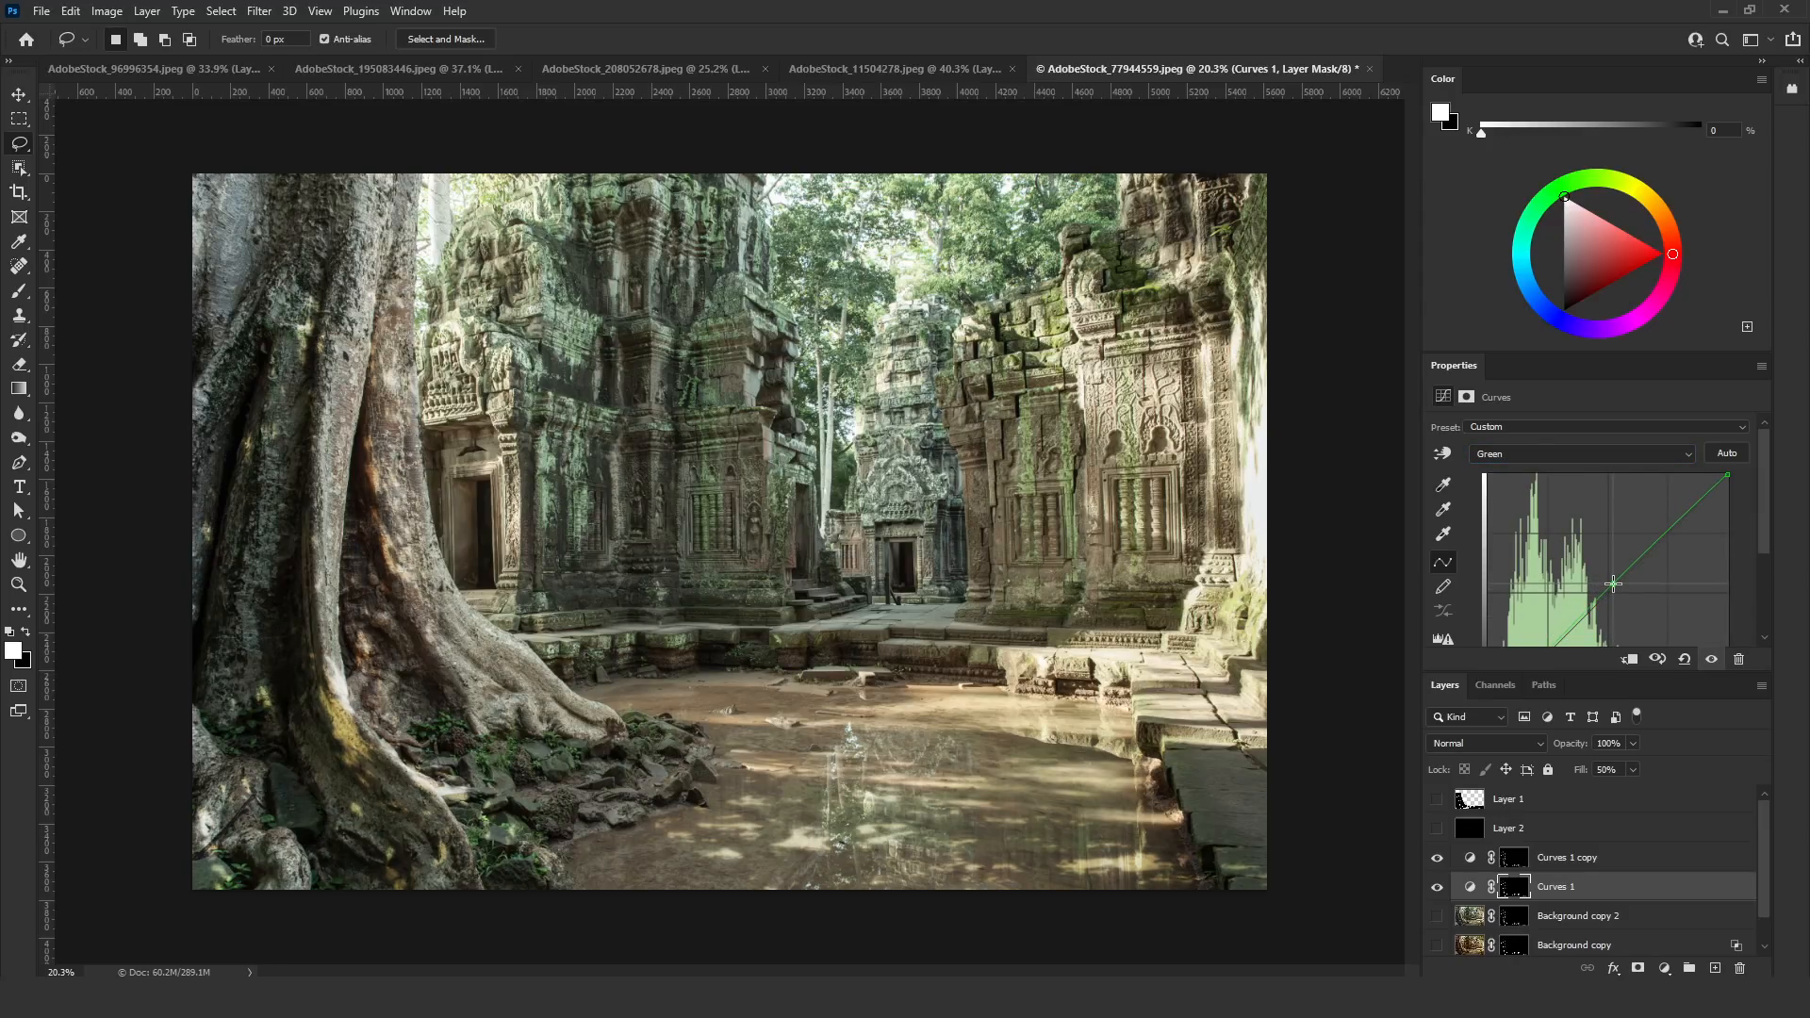
Fade Curves 1 out of the darker areas by setting its Blend If underlying black split to 0 / 149
{"action": "double_click", "coordinate": [1608, 886]}
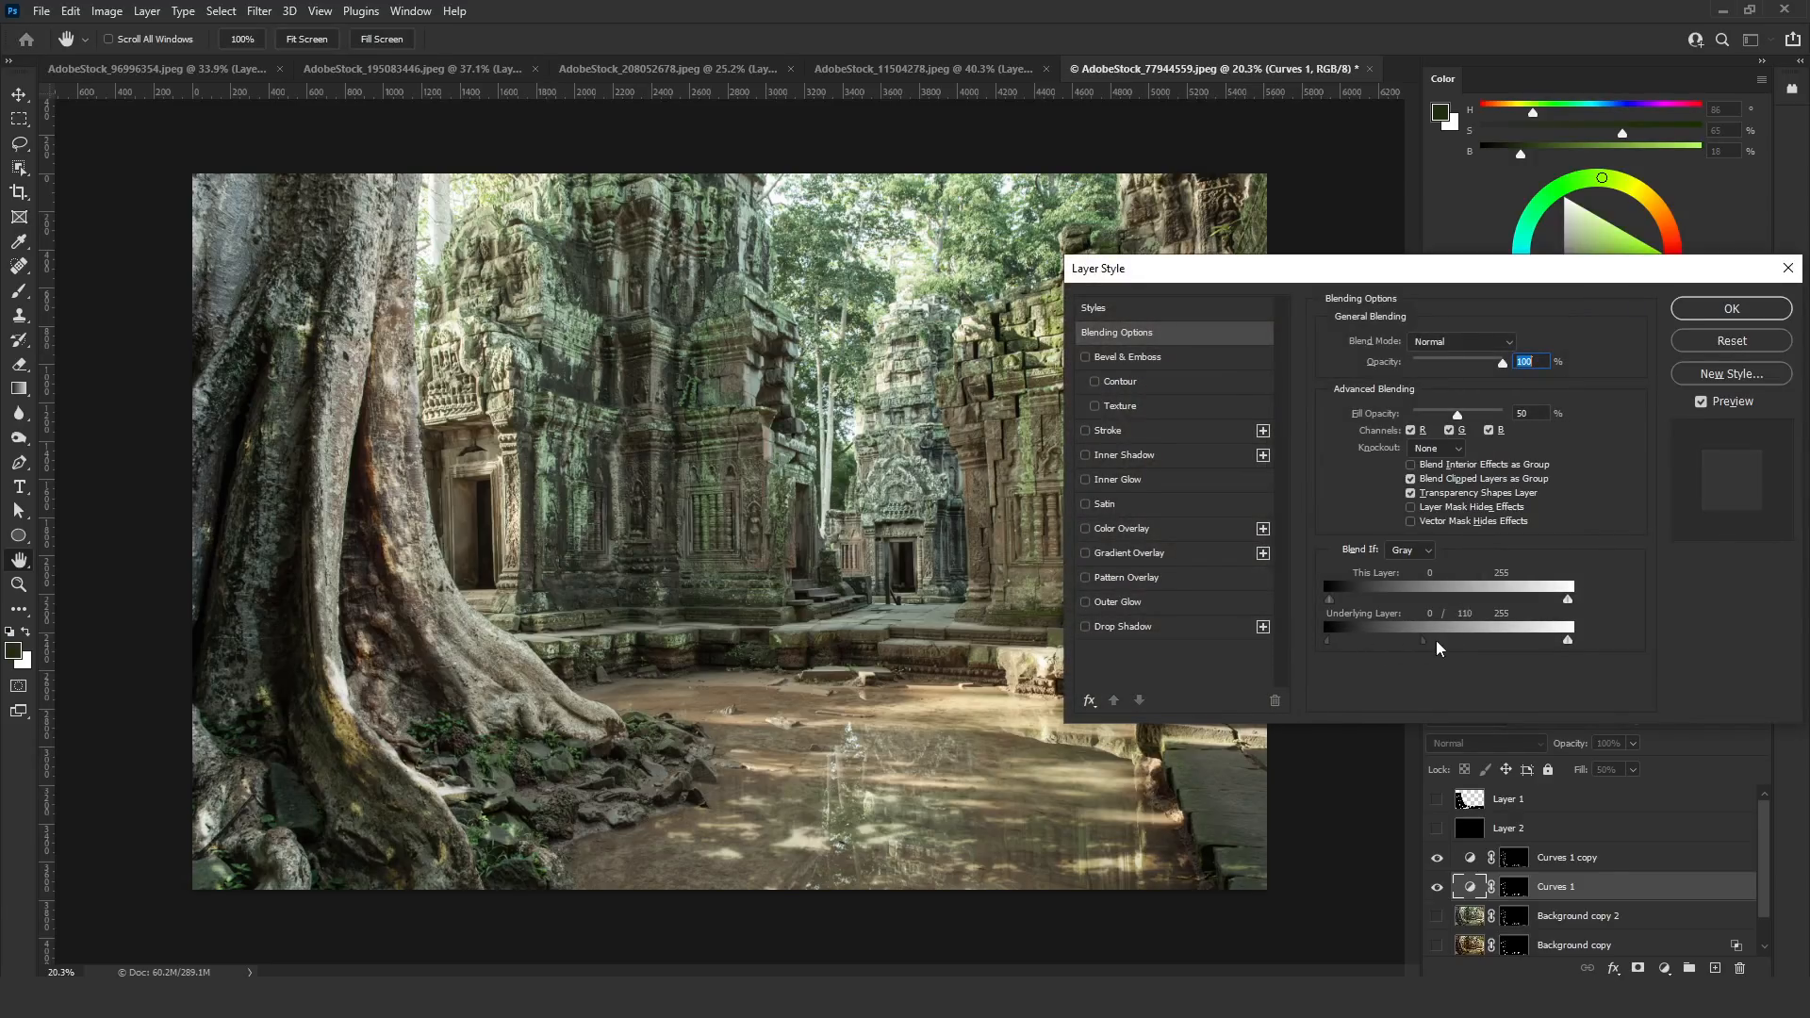
{"action": "left_click_drag", "start_coordinate": [1440, 649], "coordinate": [1471, 655]}
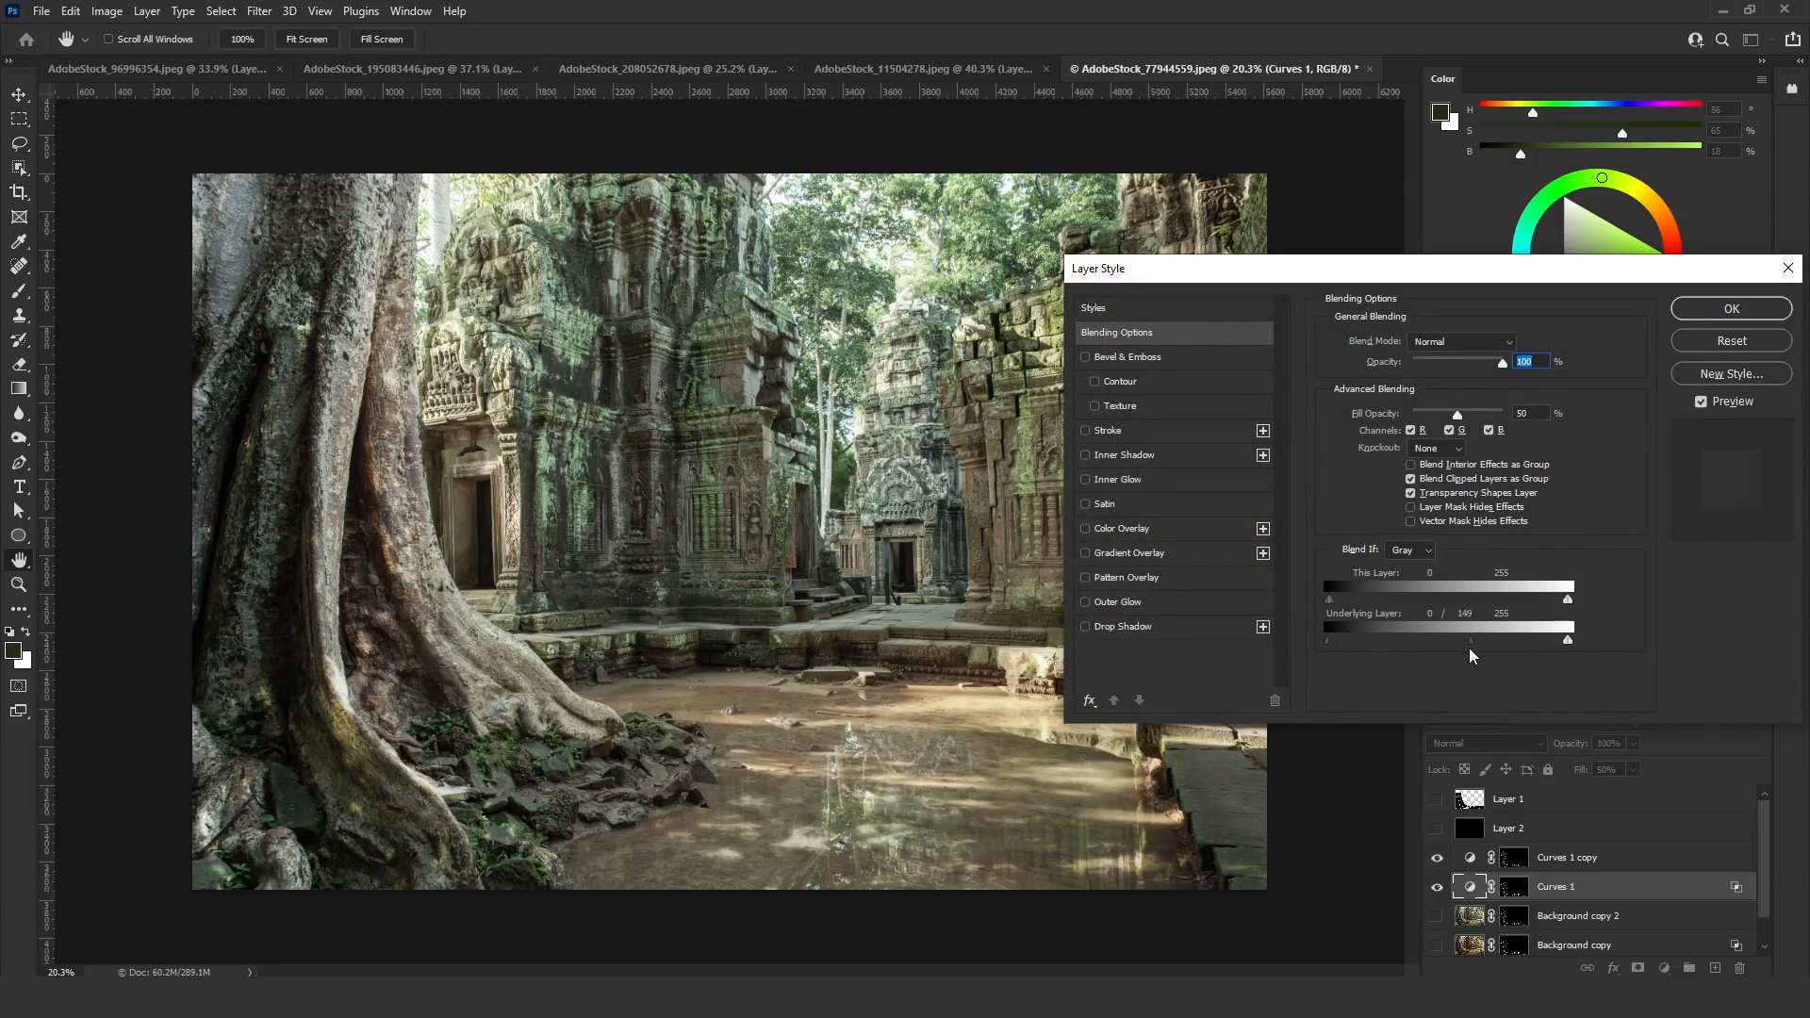
{"action": "left_click", "coordinate": [1709, 321]}
Add an empty layer to AdobeStock_152866903.jpeg and choose the custom 1946 px brush for painting
{"action": "scroll", "coordinate": [1131, 885], "scroll_direction": "up", "scroll_amount": 4}
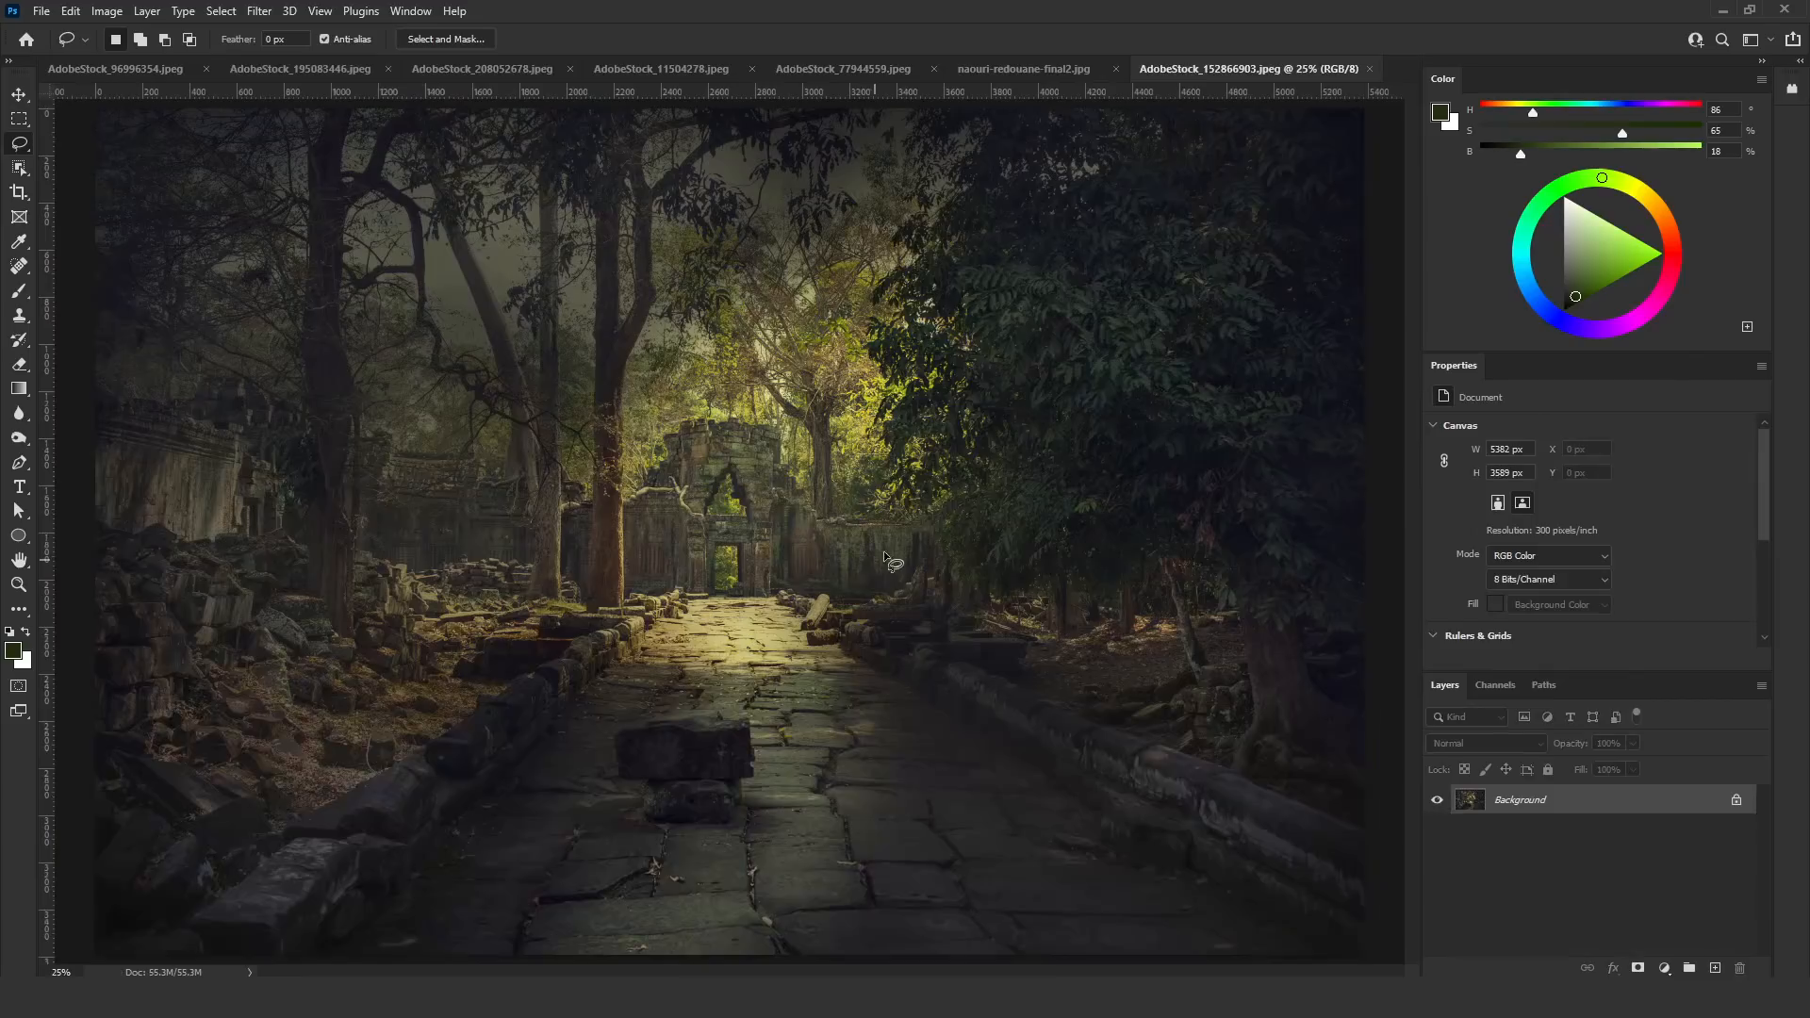
{"action": "scroll", "coordinate": [816, 563], "scroll_direction": "down", "scroll_amount": 3}
{"action": "scroll", "coordinate": [816, 563], "scroll_direction": "up", "scroll_amount": 3}
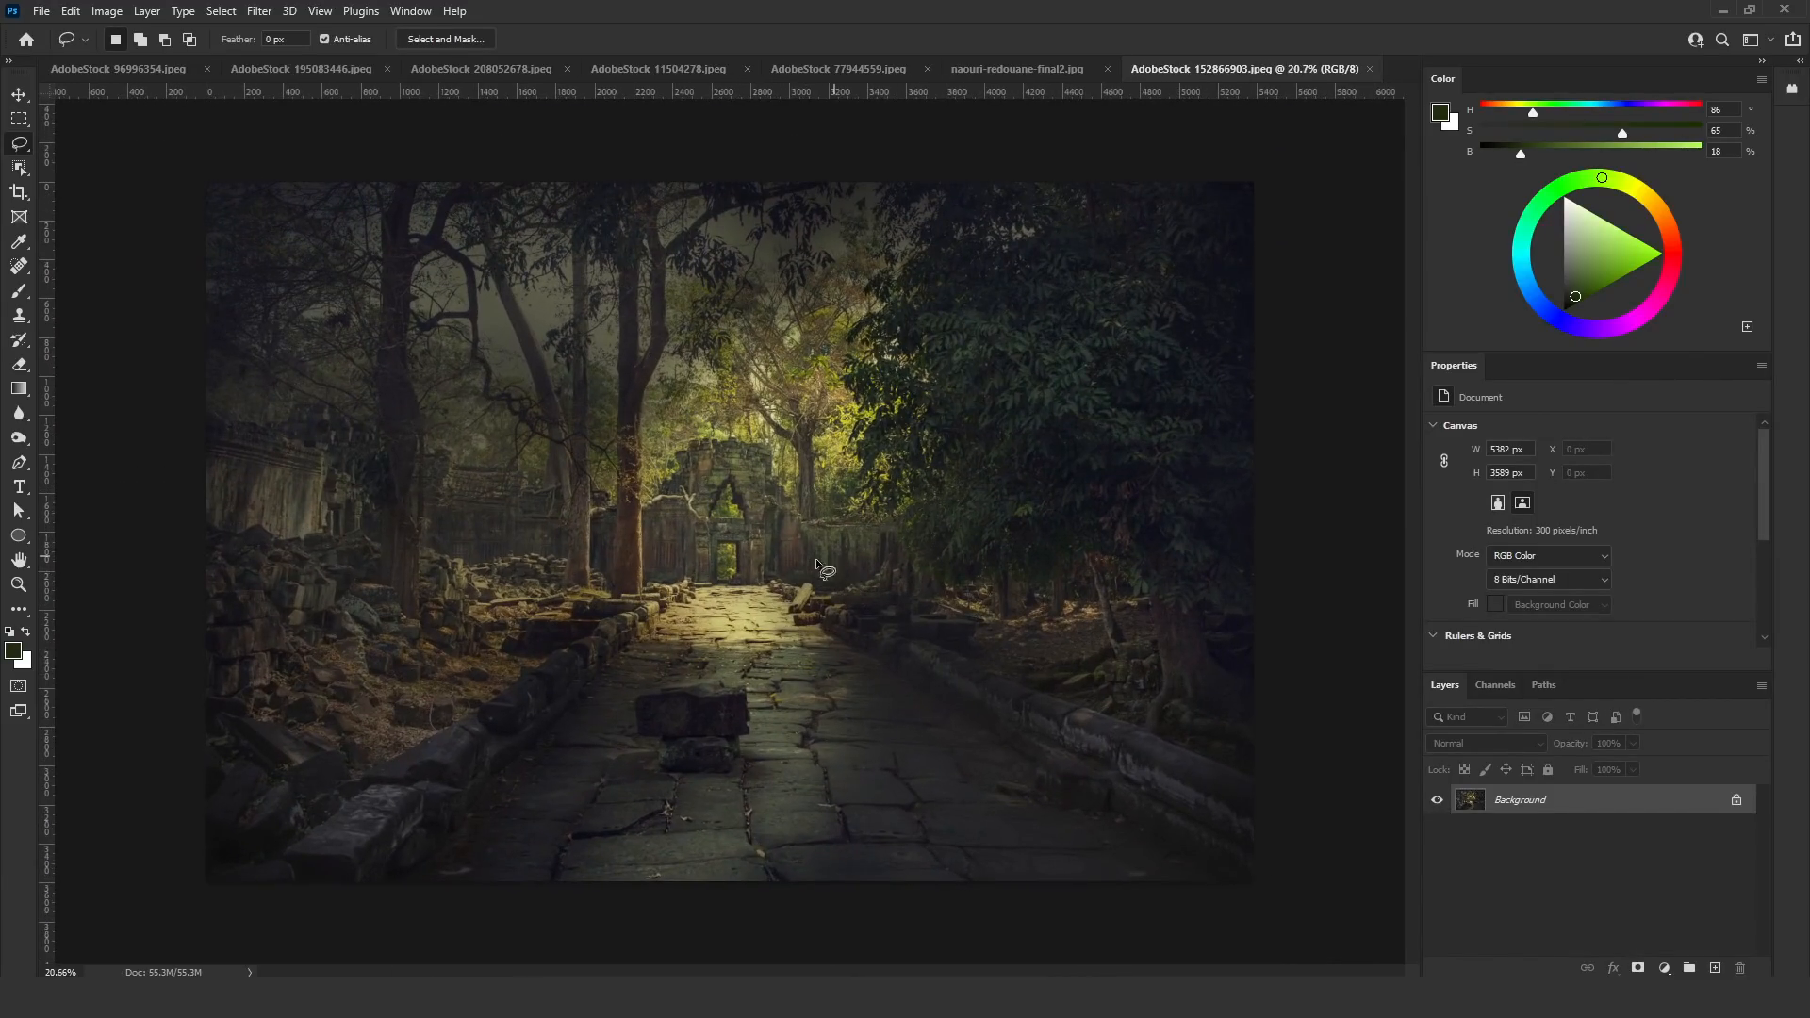
{"action": "left_click", "coordinate": [1714, 968]}
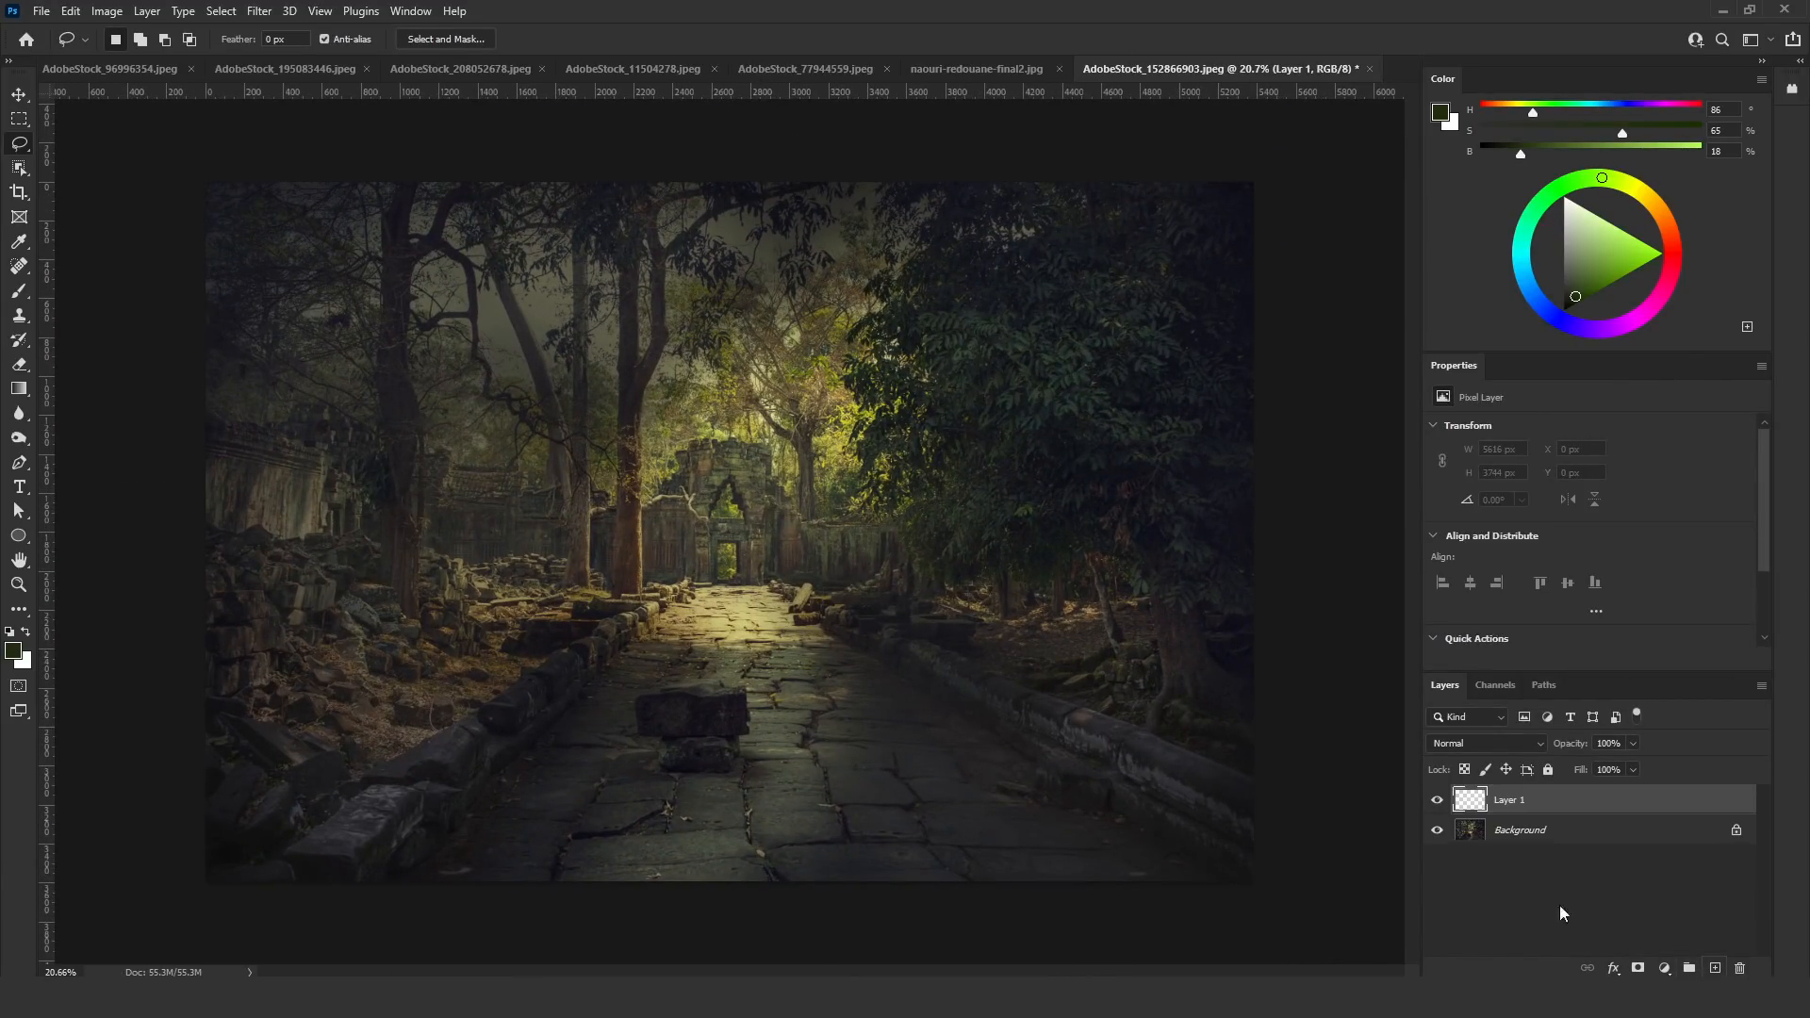
{"action": "left_click", "coordinate": [19, 291]}
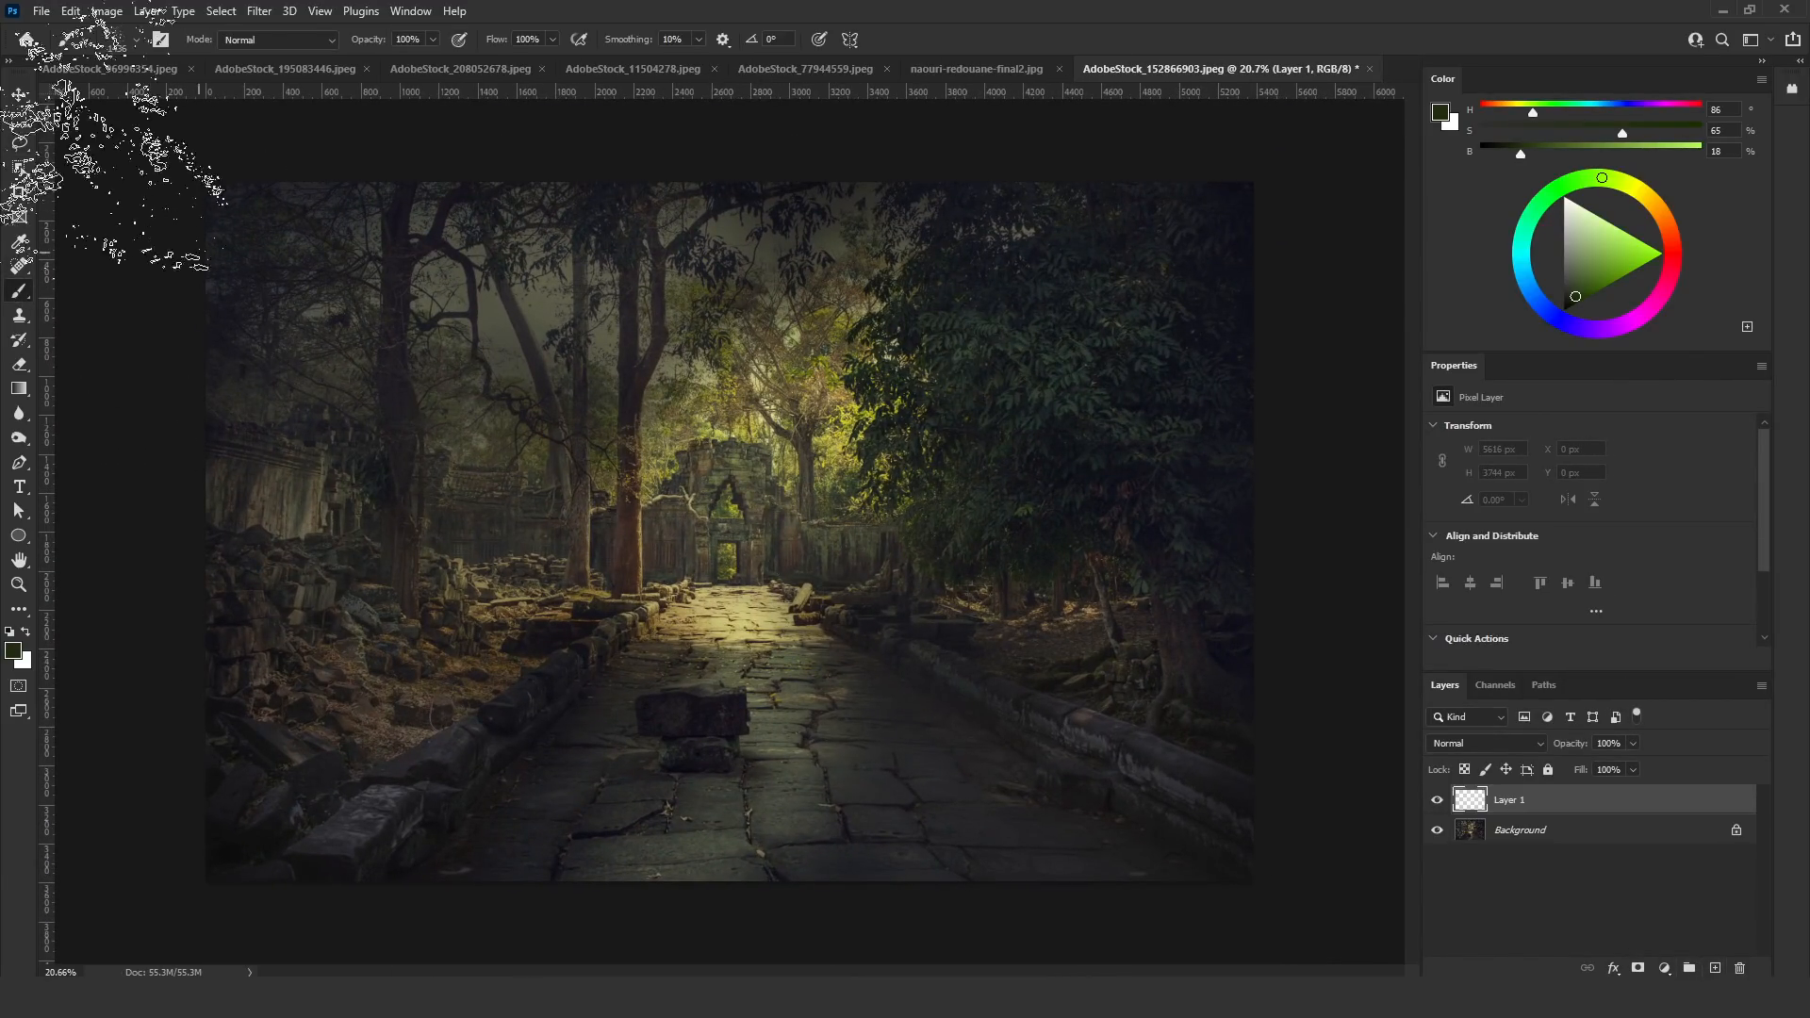
{"action": "left_click", "coordinate": [137, 42]}
{"action": "left_click", "coordinate": [187, 421]}
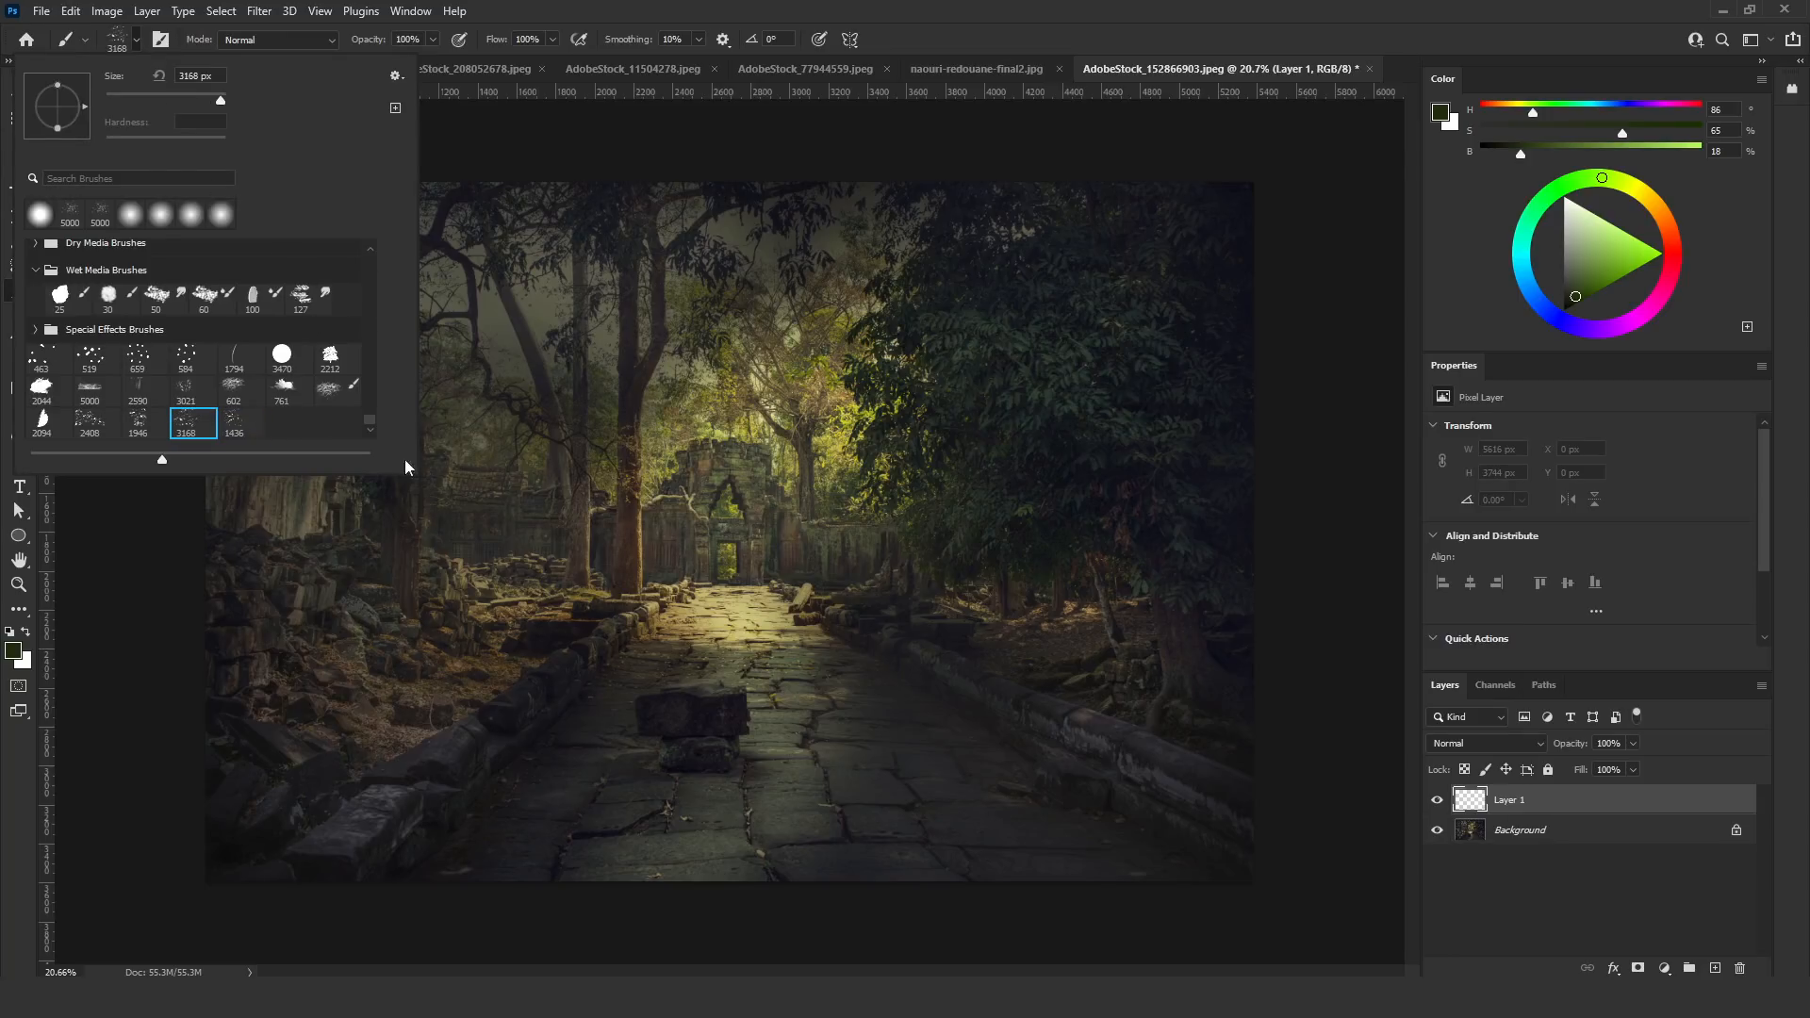
{"action": "left_click", "coordinate": [138, 421]}
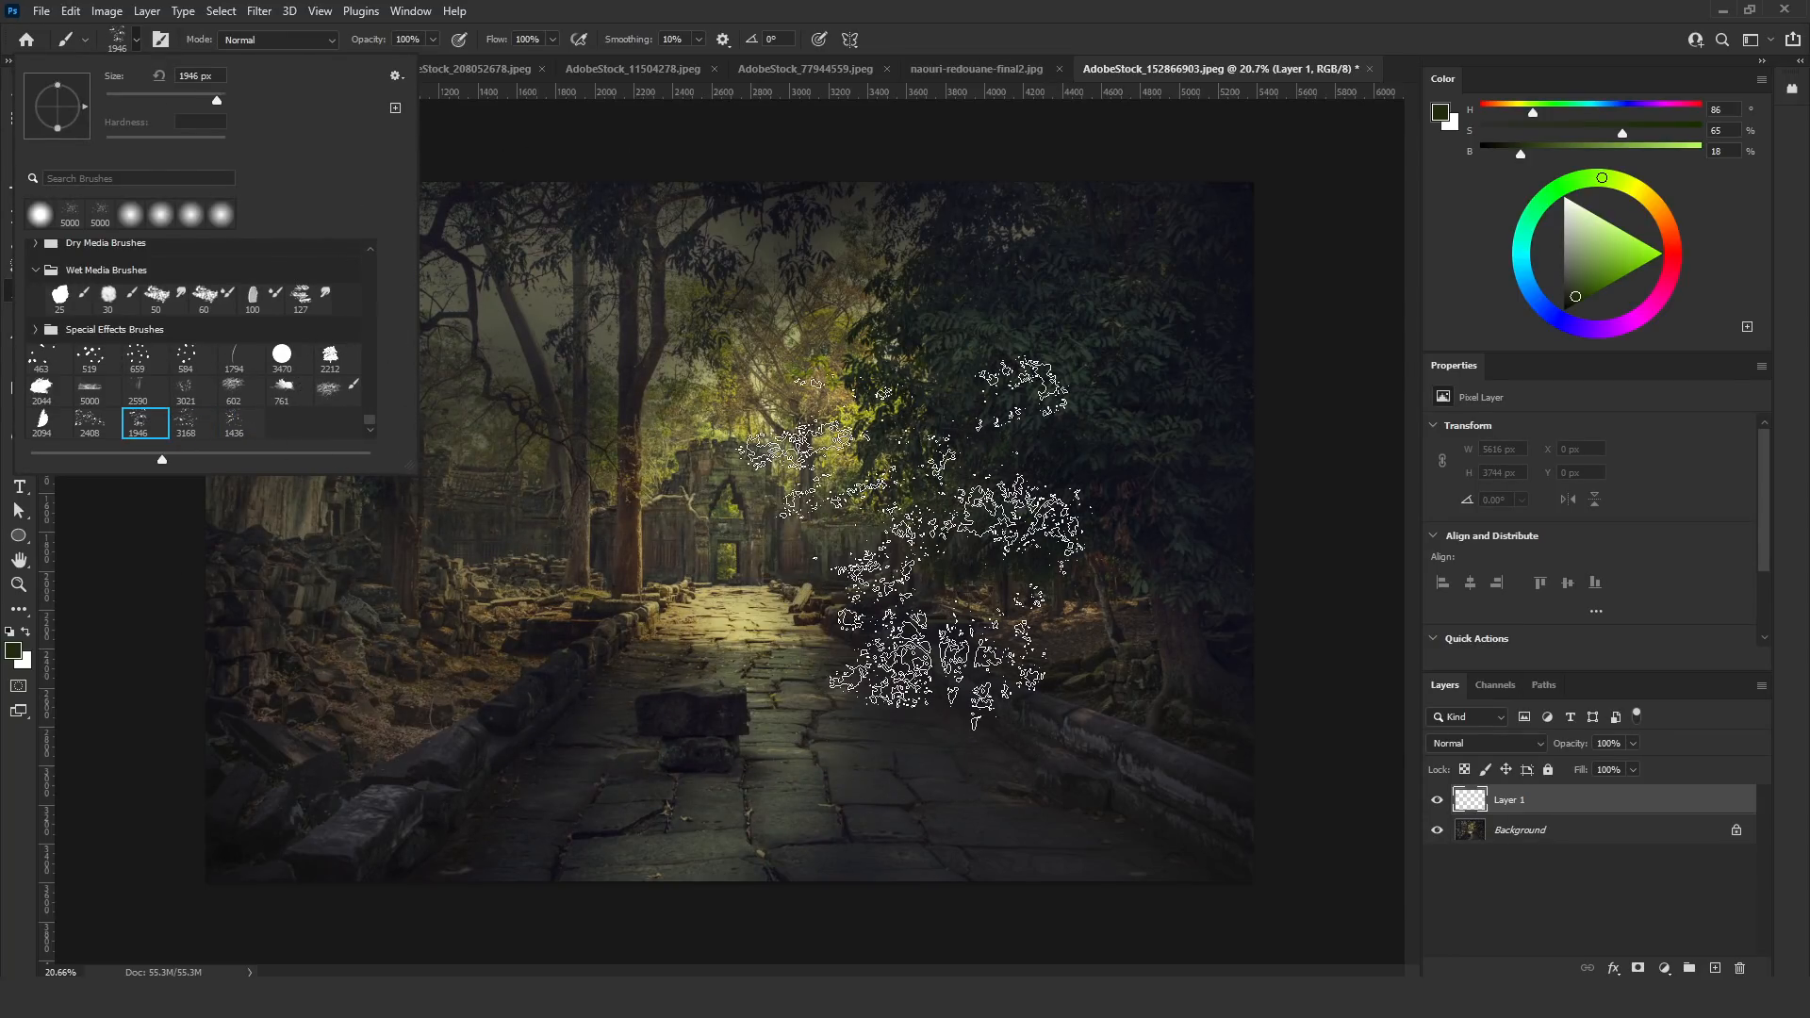
Make white the foreground color and try single brush stamps on the stone path, undoing each one
{"action": "left_click", "coordinate": [765, 681]}
{"action": "key", "text": "ctrl+z"}
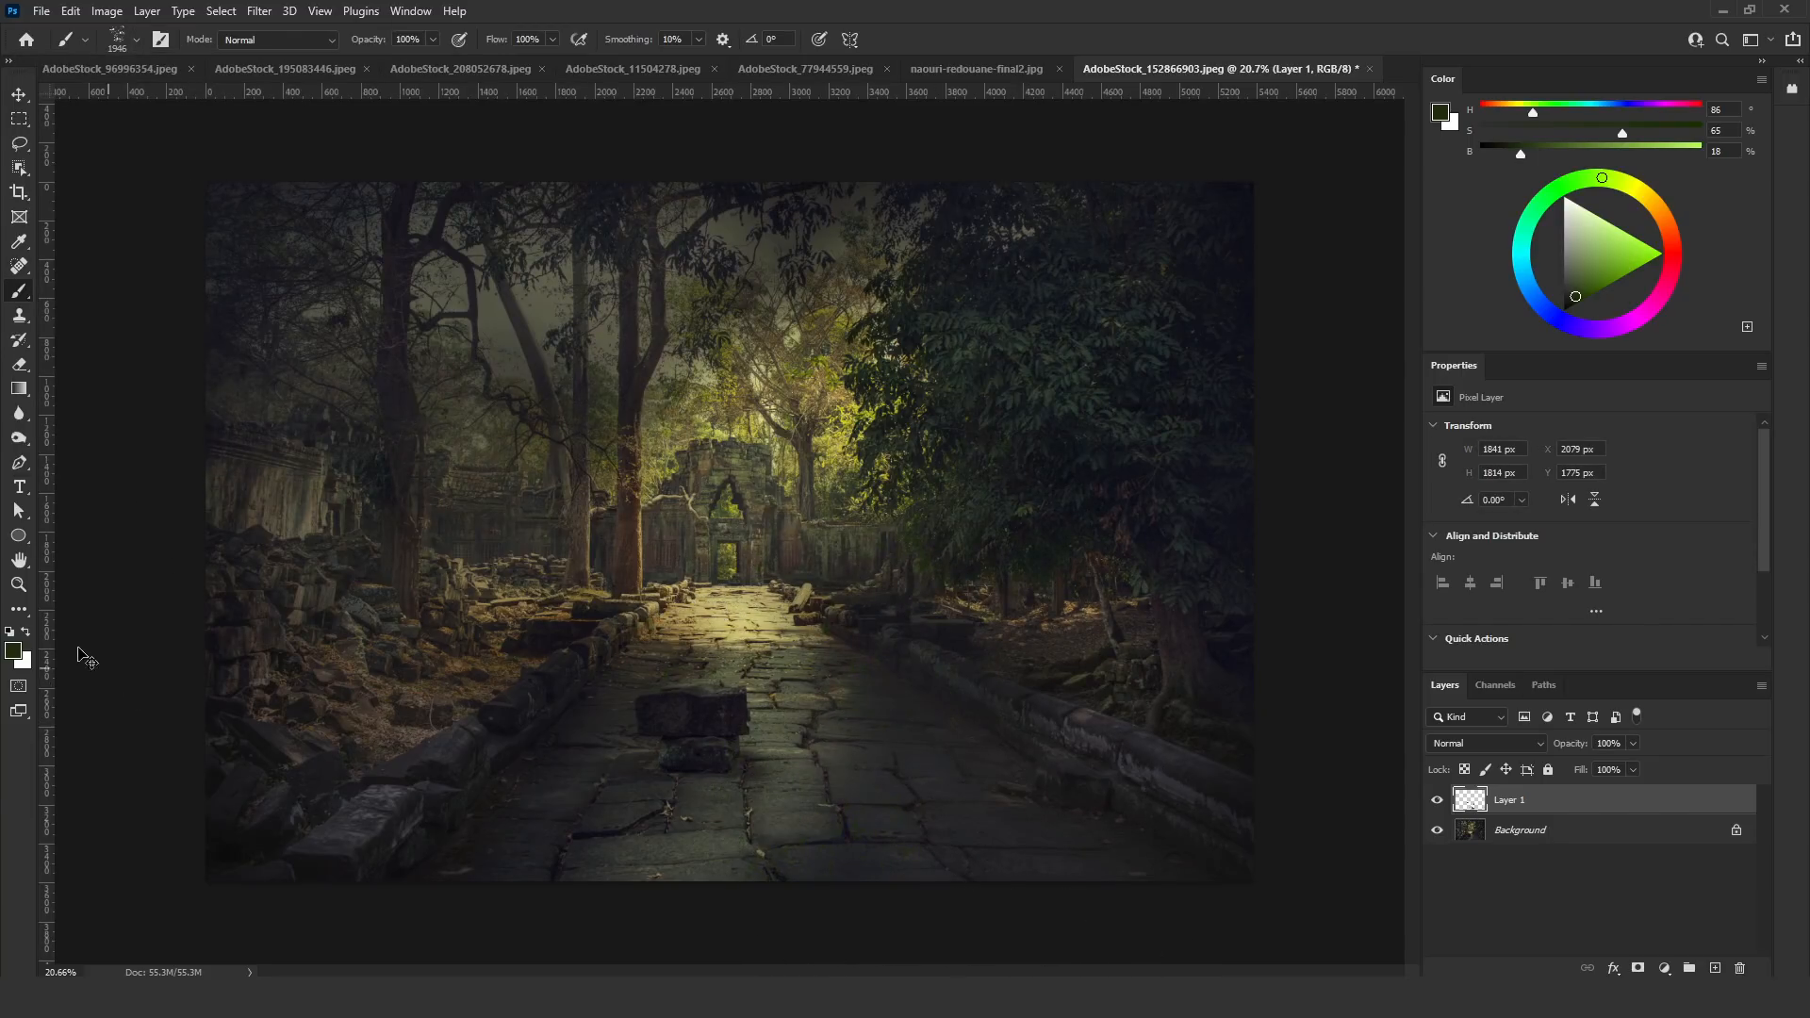
{"action": "left_click", "coordinate": [25, 632]}
{"action": "left_click", "coordinate": [853, 750]}
{"action": "key", "text": "ctrl+z"}
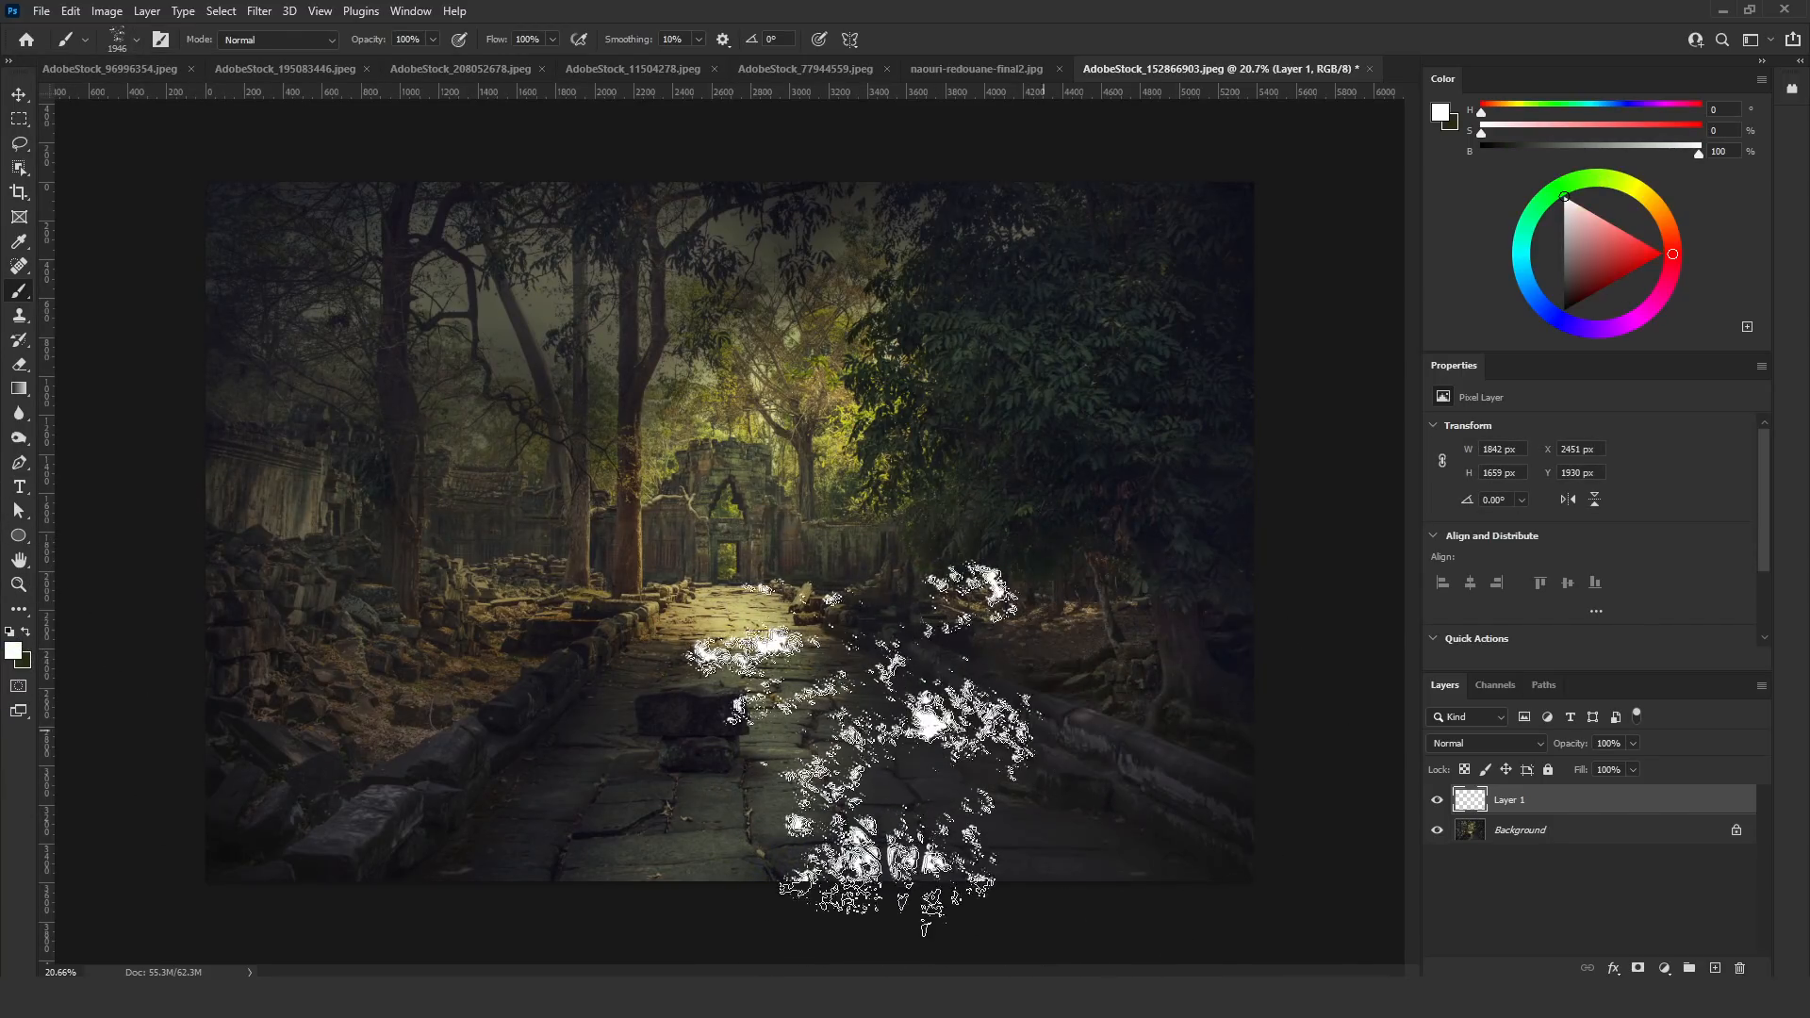
Flatten the brush tip to a thin horizontal ellipse matching the ground's perspective and enlarge it to 5000 px
{"action": "left_click", "coordinate": [135, 39]}
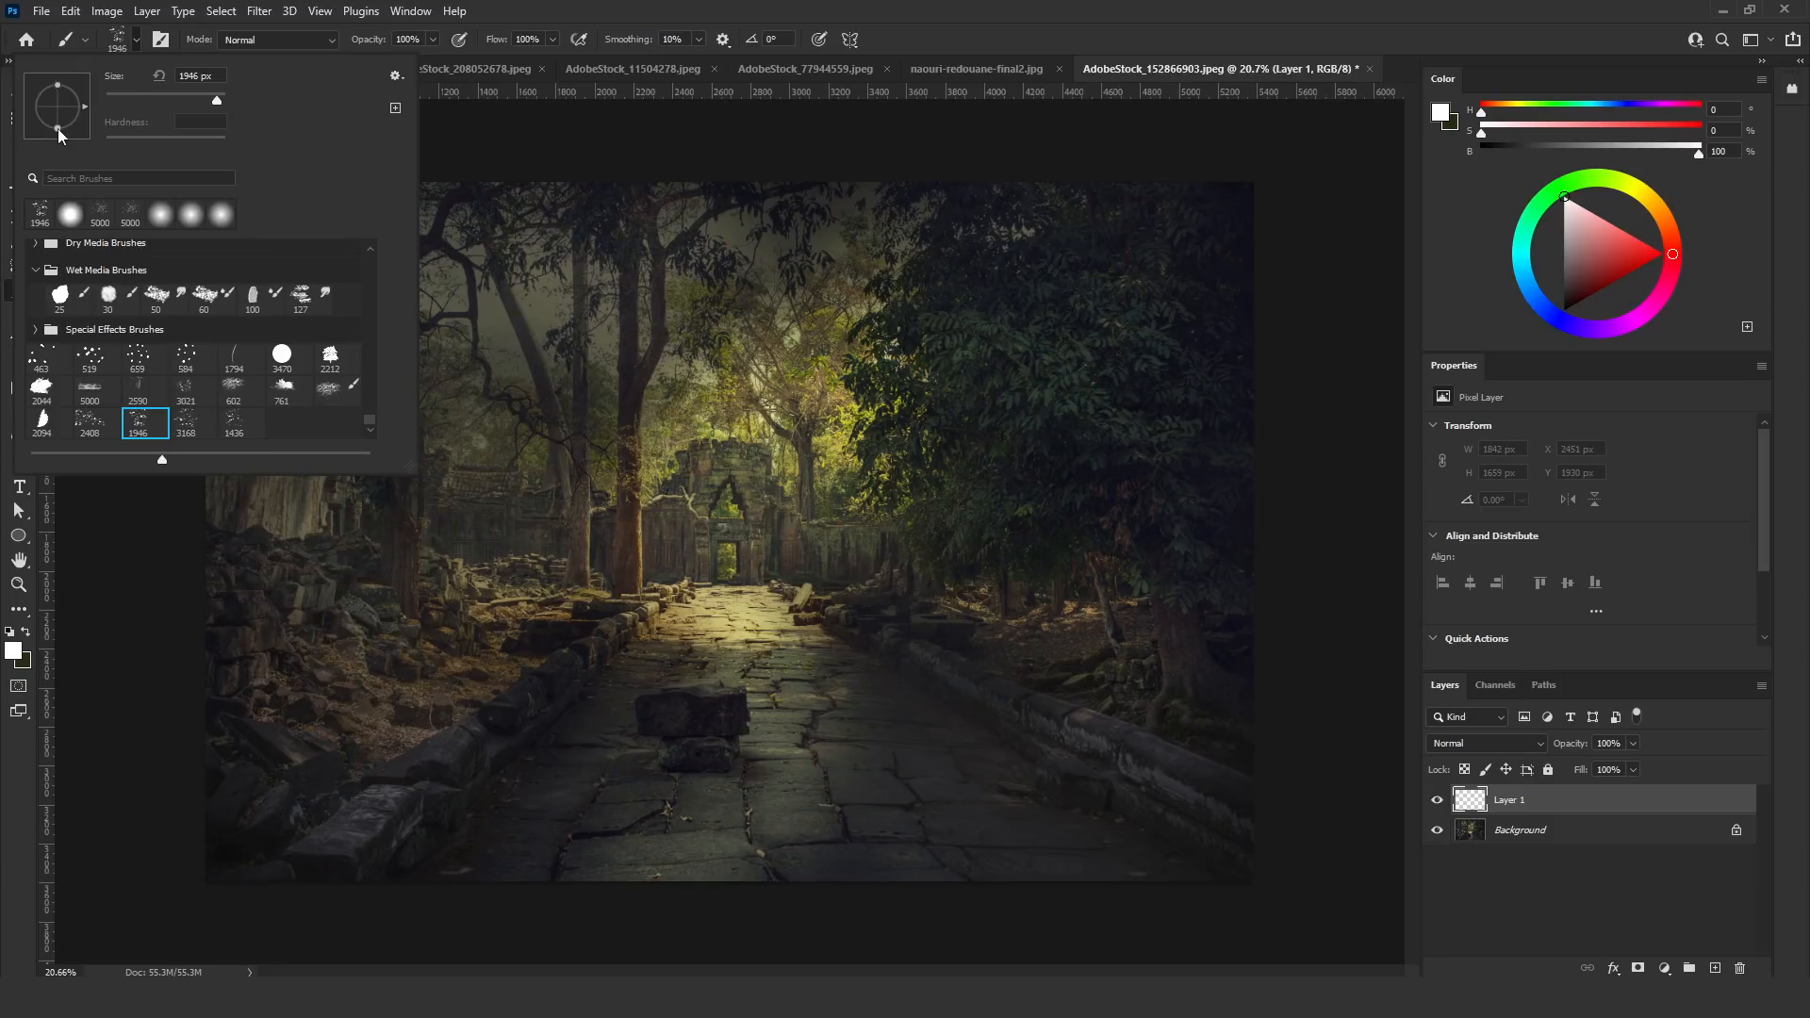
{"action": "left_click_drag", "start_coordinate": [57, 129], "coordinate": [60, 113]}
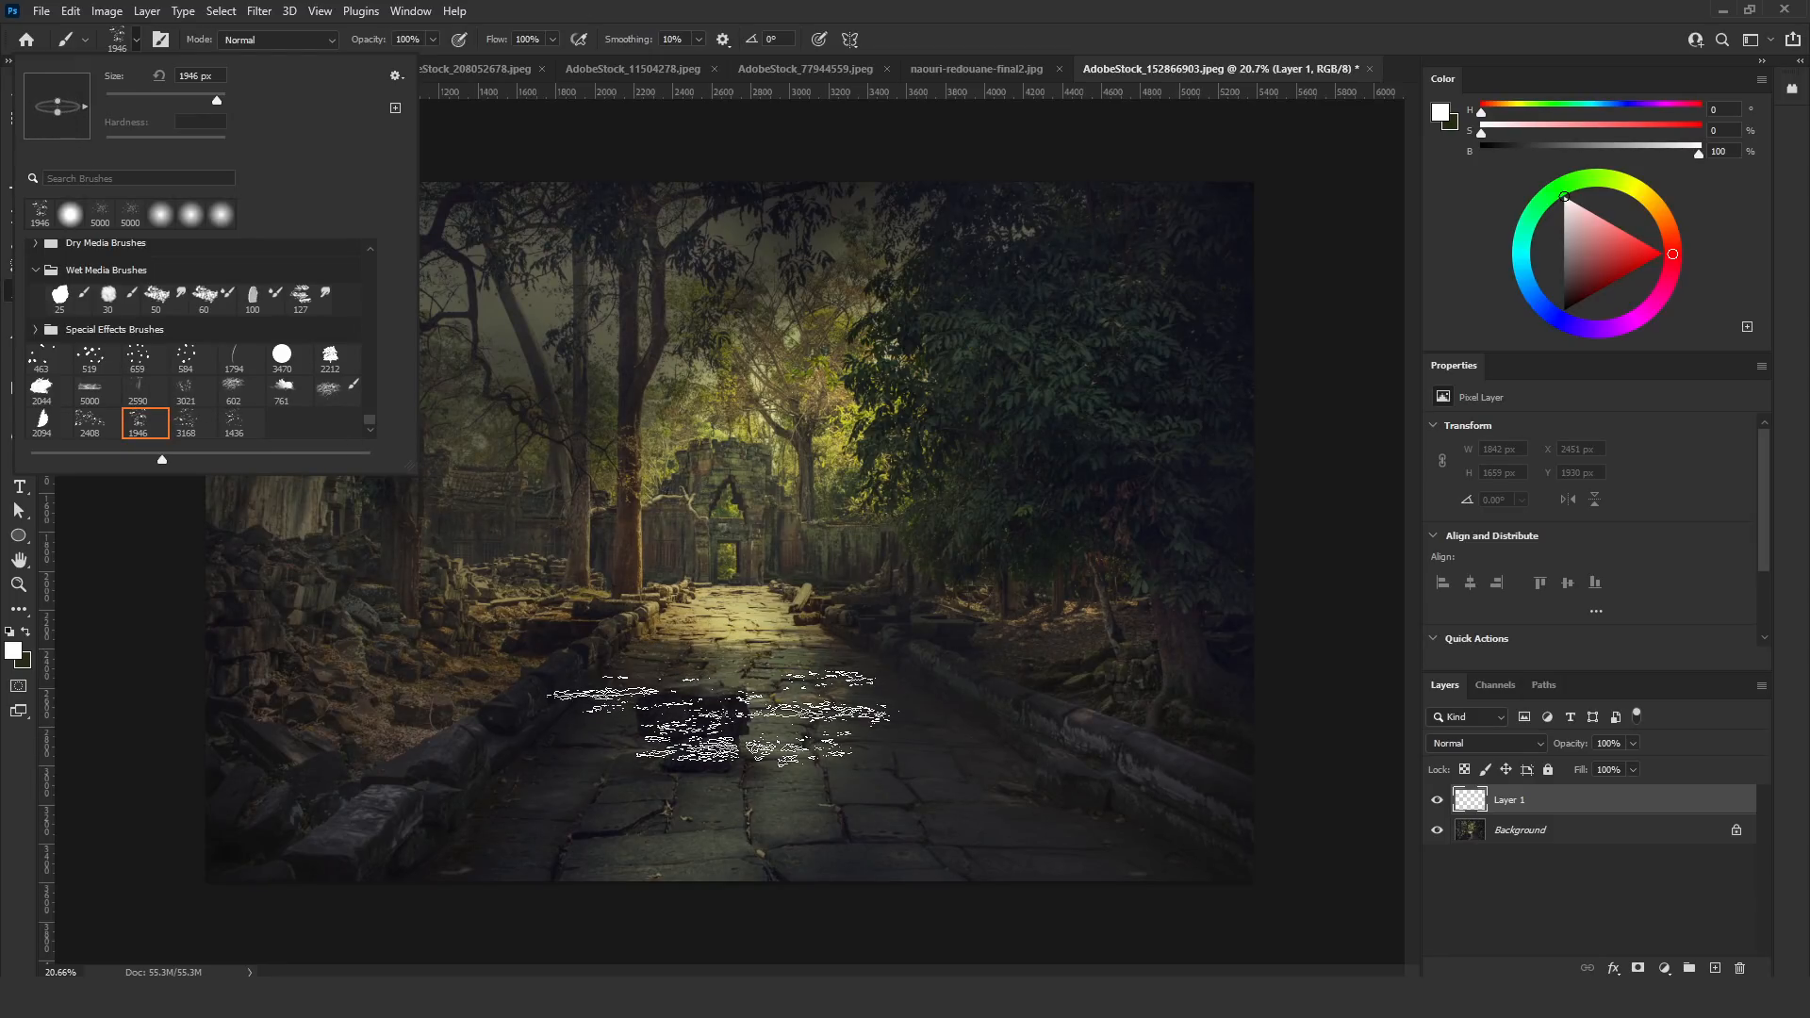
{"action": "left_click_drag", "start_coordinate": [719, 719], "coordinate": [1139, 696]}
{"action": "left_click_drag", "start_coordinate": [664, 713], "coordinate": [829, 709]}
Stamp white light spots across the foreground of the stone path on Layer 1, undoing a first attempt to reposition them
{"action": "left_click", "coordinate": [663, 807]}
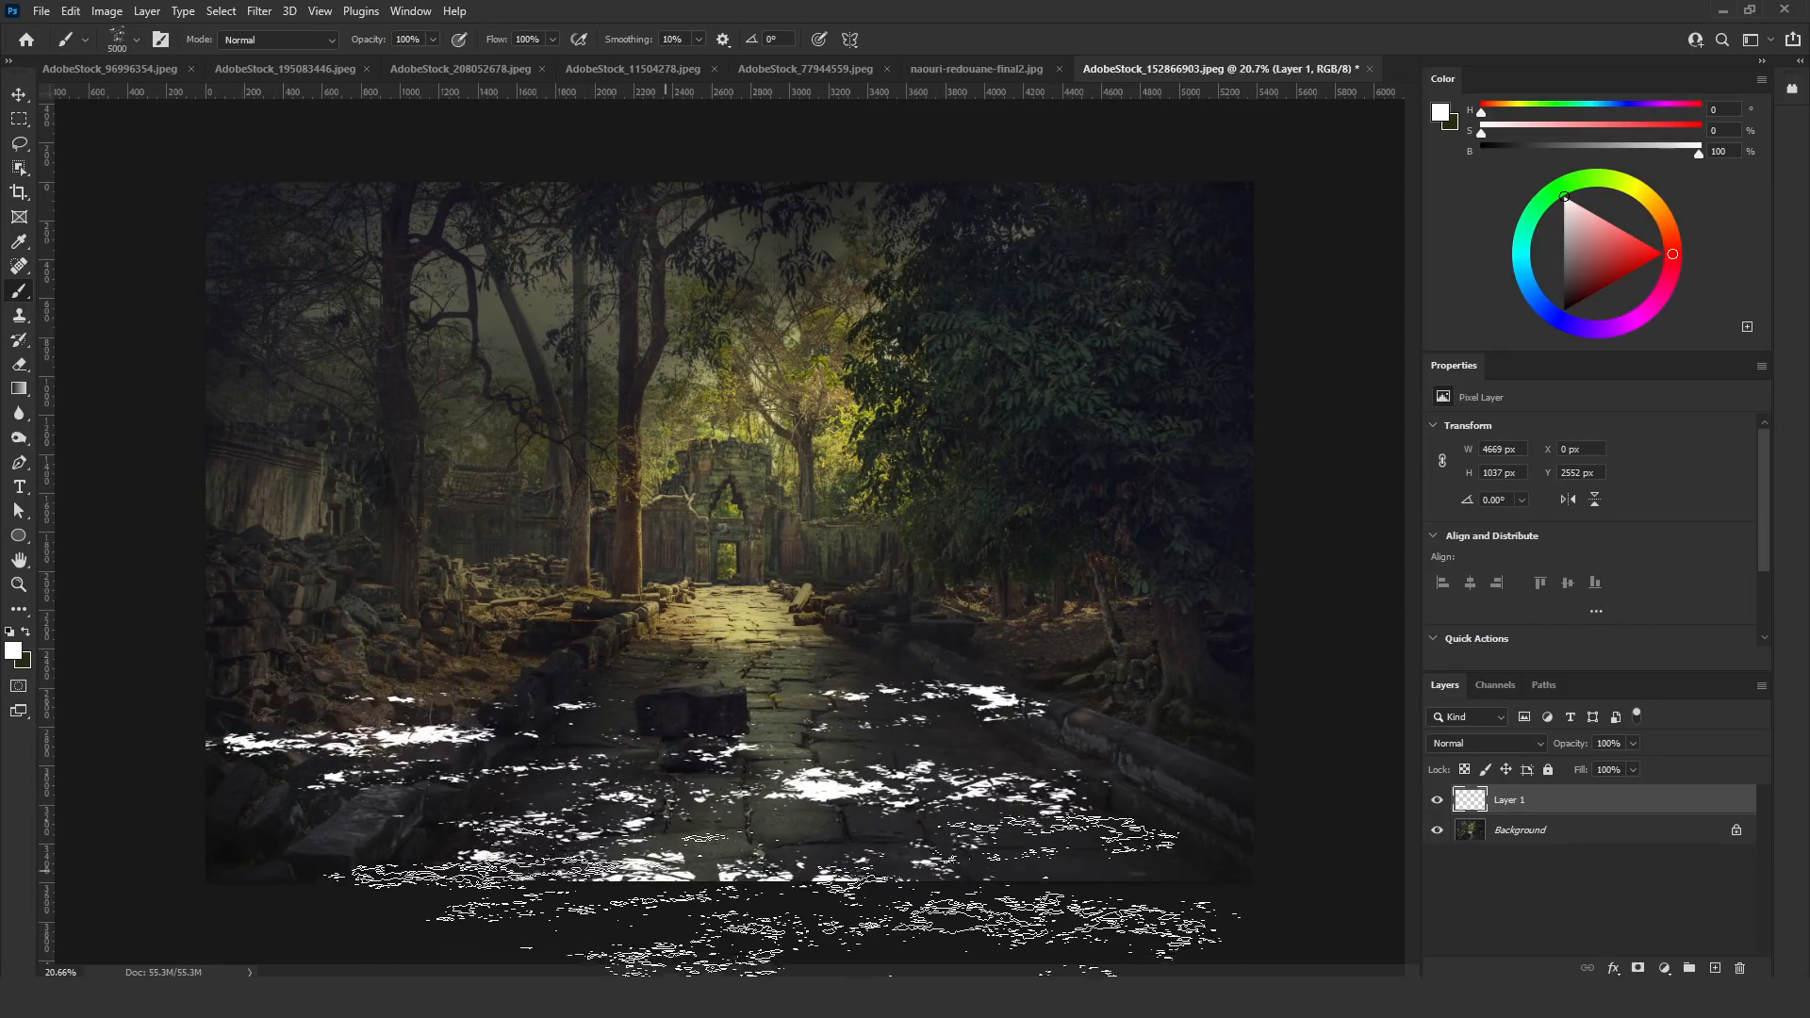
{"action": "key", "text": "ctrl+z"}
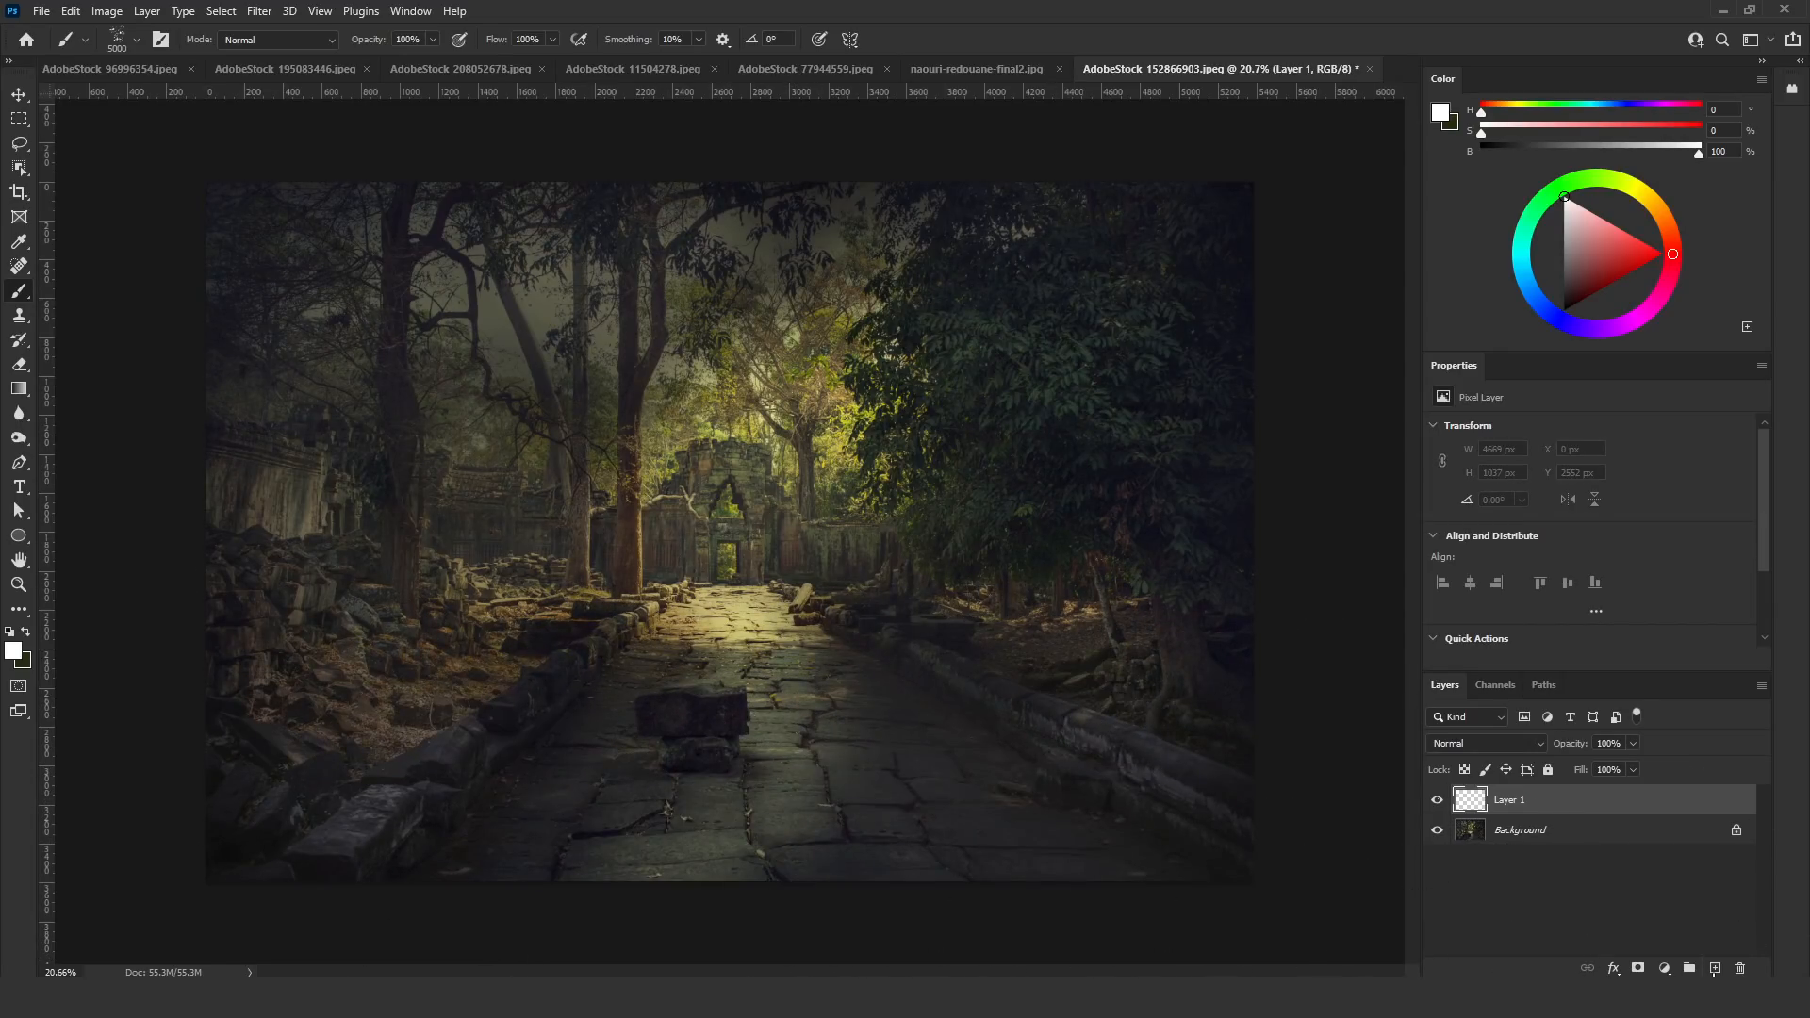
{"action": "left_click_drag", "start_coordinate": [672, 766], "coordinate": [794, 768]}
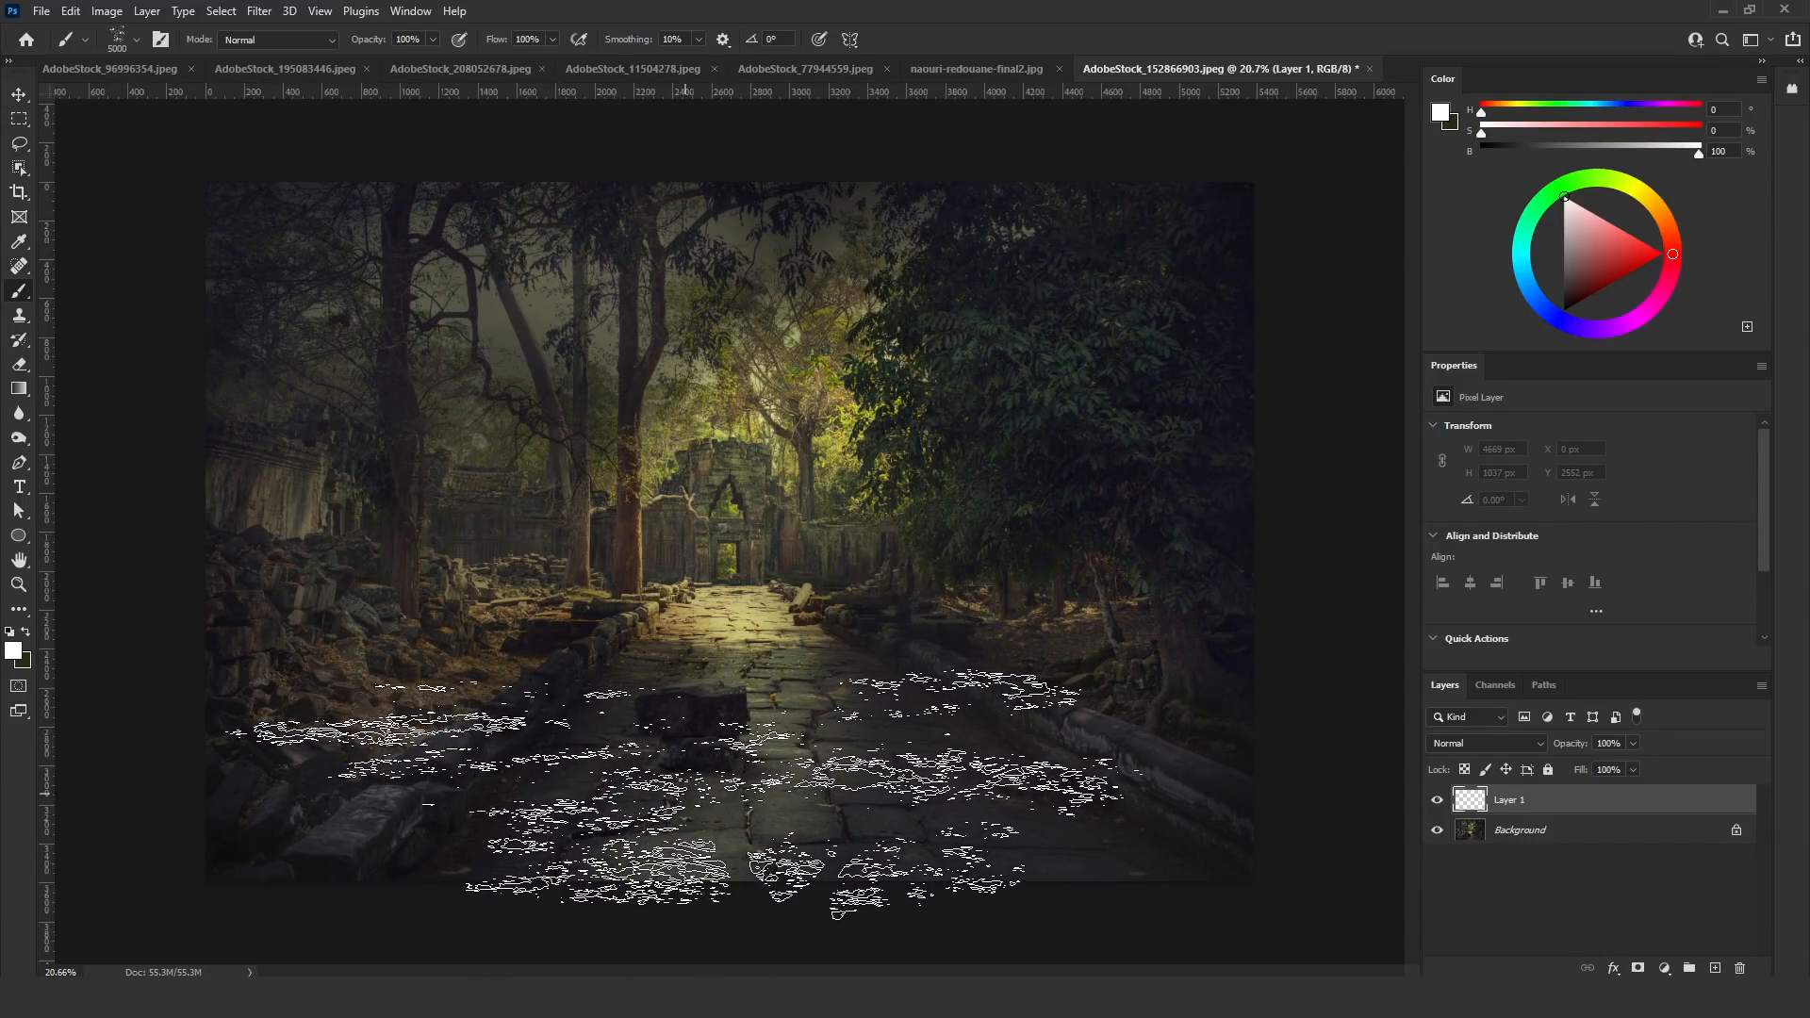
{"action": "left_click", "coordinate": [684, 794]}
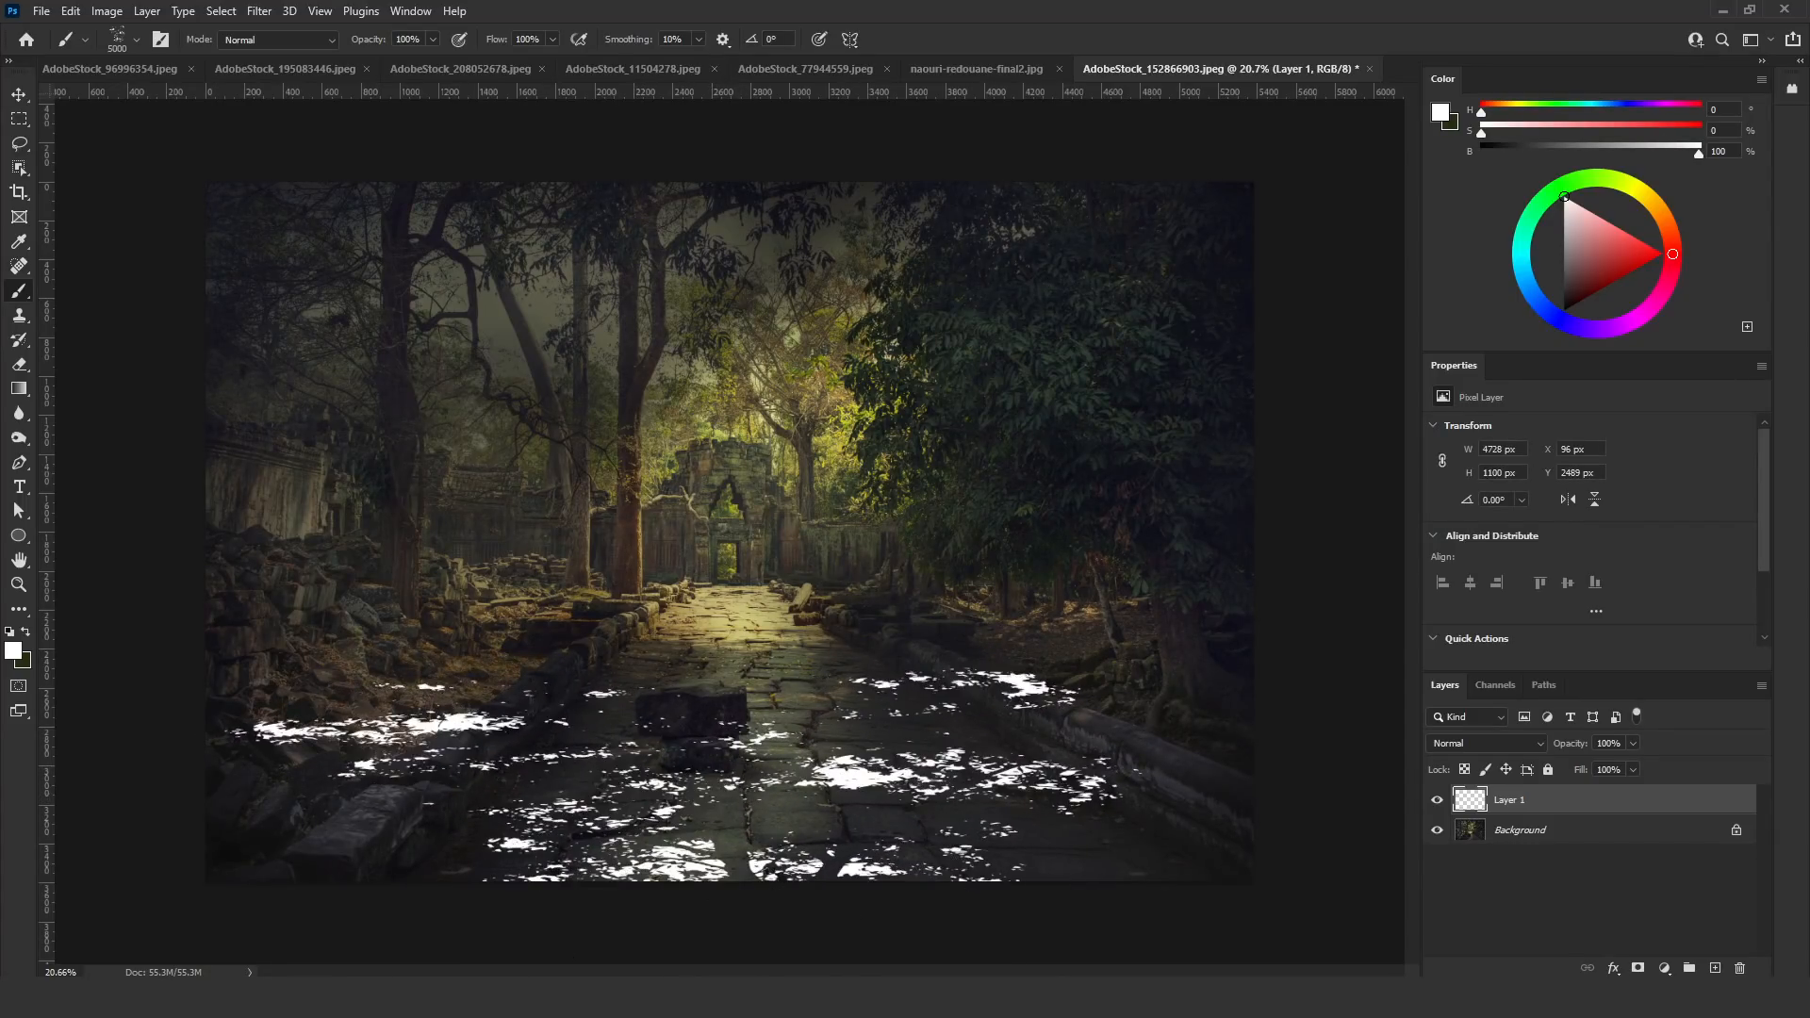
Erase the white spots that spill over both sides of the path and onto the stone block
{"action": "left_click", "coordinate": [19, 364]}
{"action": "right_click", "coordinate": [719, 599], "text": "alt"}
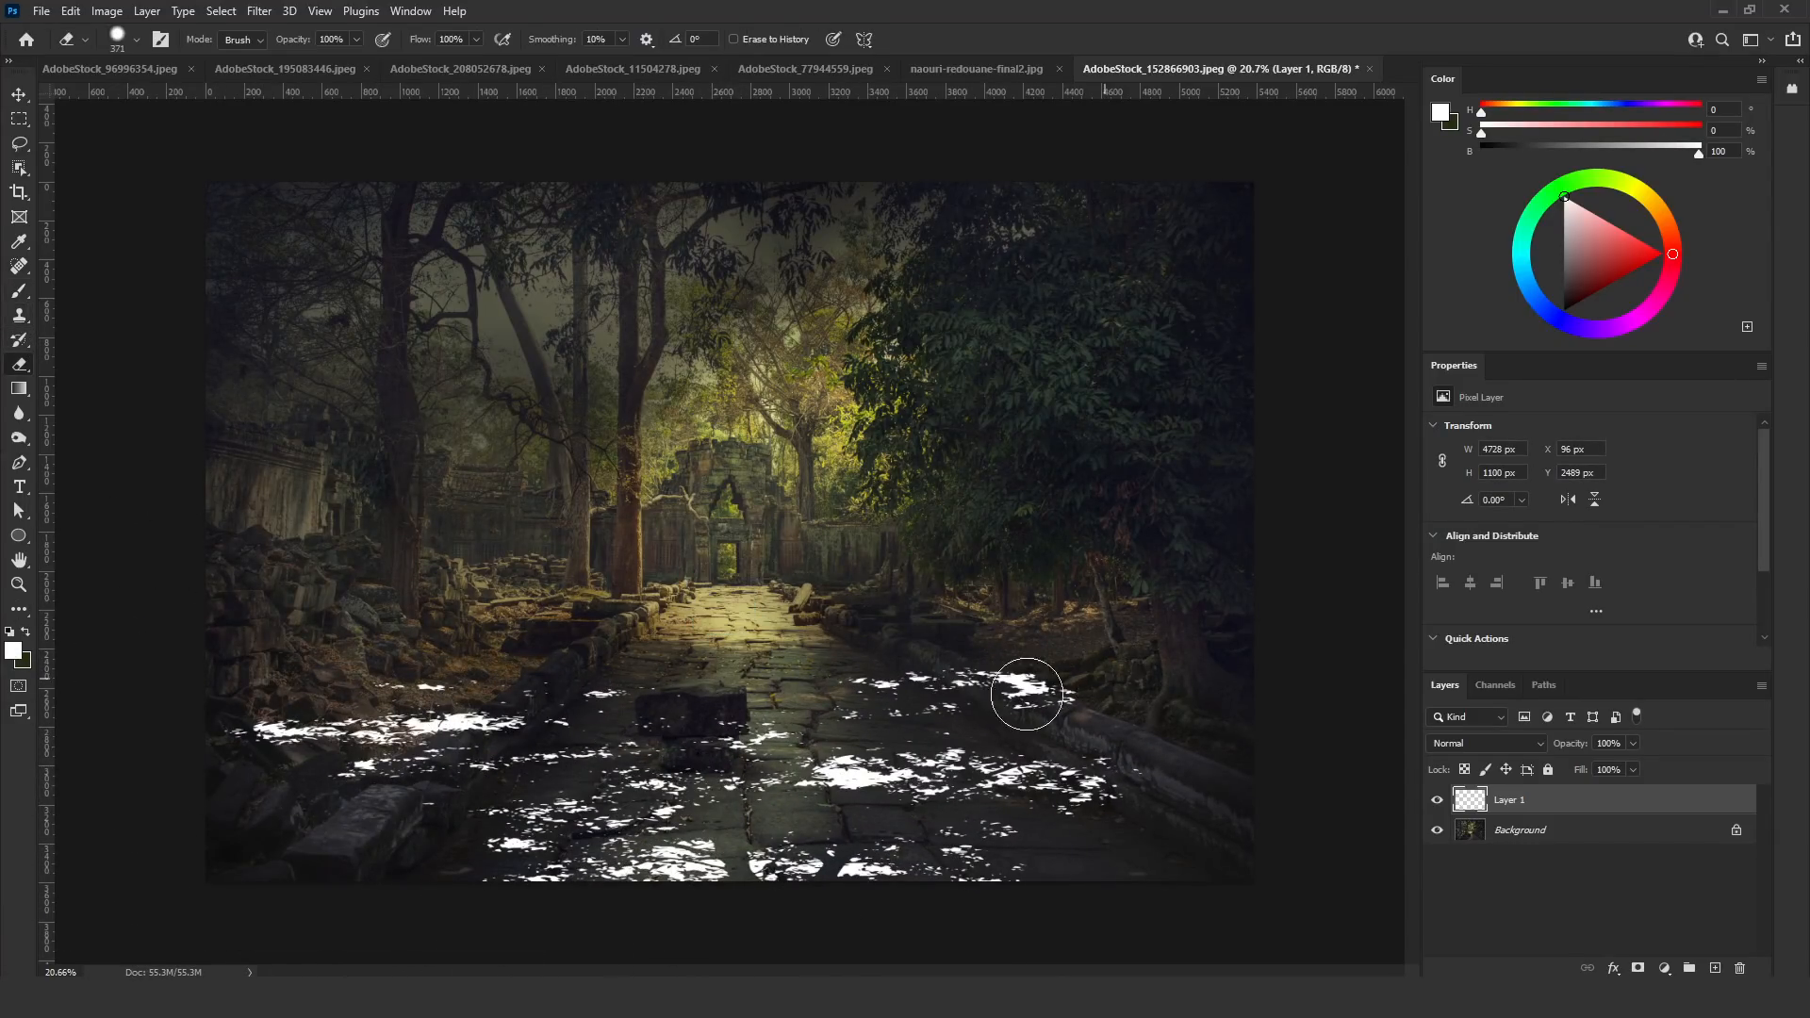
{"action": "mouse_move", "coordinate": [1029, 695]}
{"action": "left_mouse_down"}
{"action": "mouse_move", "coordinate": [975, 690]}
{"action": "mouse_move", "coordinate": [994, 682]}
{"action": "mouse_move", "coordinate": [913, 636]}
{"action": "mouse_move", "coordinate": [998, 669]}
{"action": "left_mouse_up"}
{"action": "mouse_move", "coordinate": [449, 697]}
{"action": "left_mouse_down"}
{"action": "mouse_move", "coordinate": [521, 688]}
{"action": "mouse_move", "coordinate": [501, 715]}
{"action": "mouse_move", "coordinate": [221, 726]}
{"action": "mouse_move", "coordinate": [183, 776]}
{"action": "left_mouse_up"}
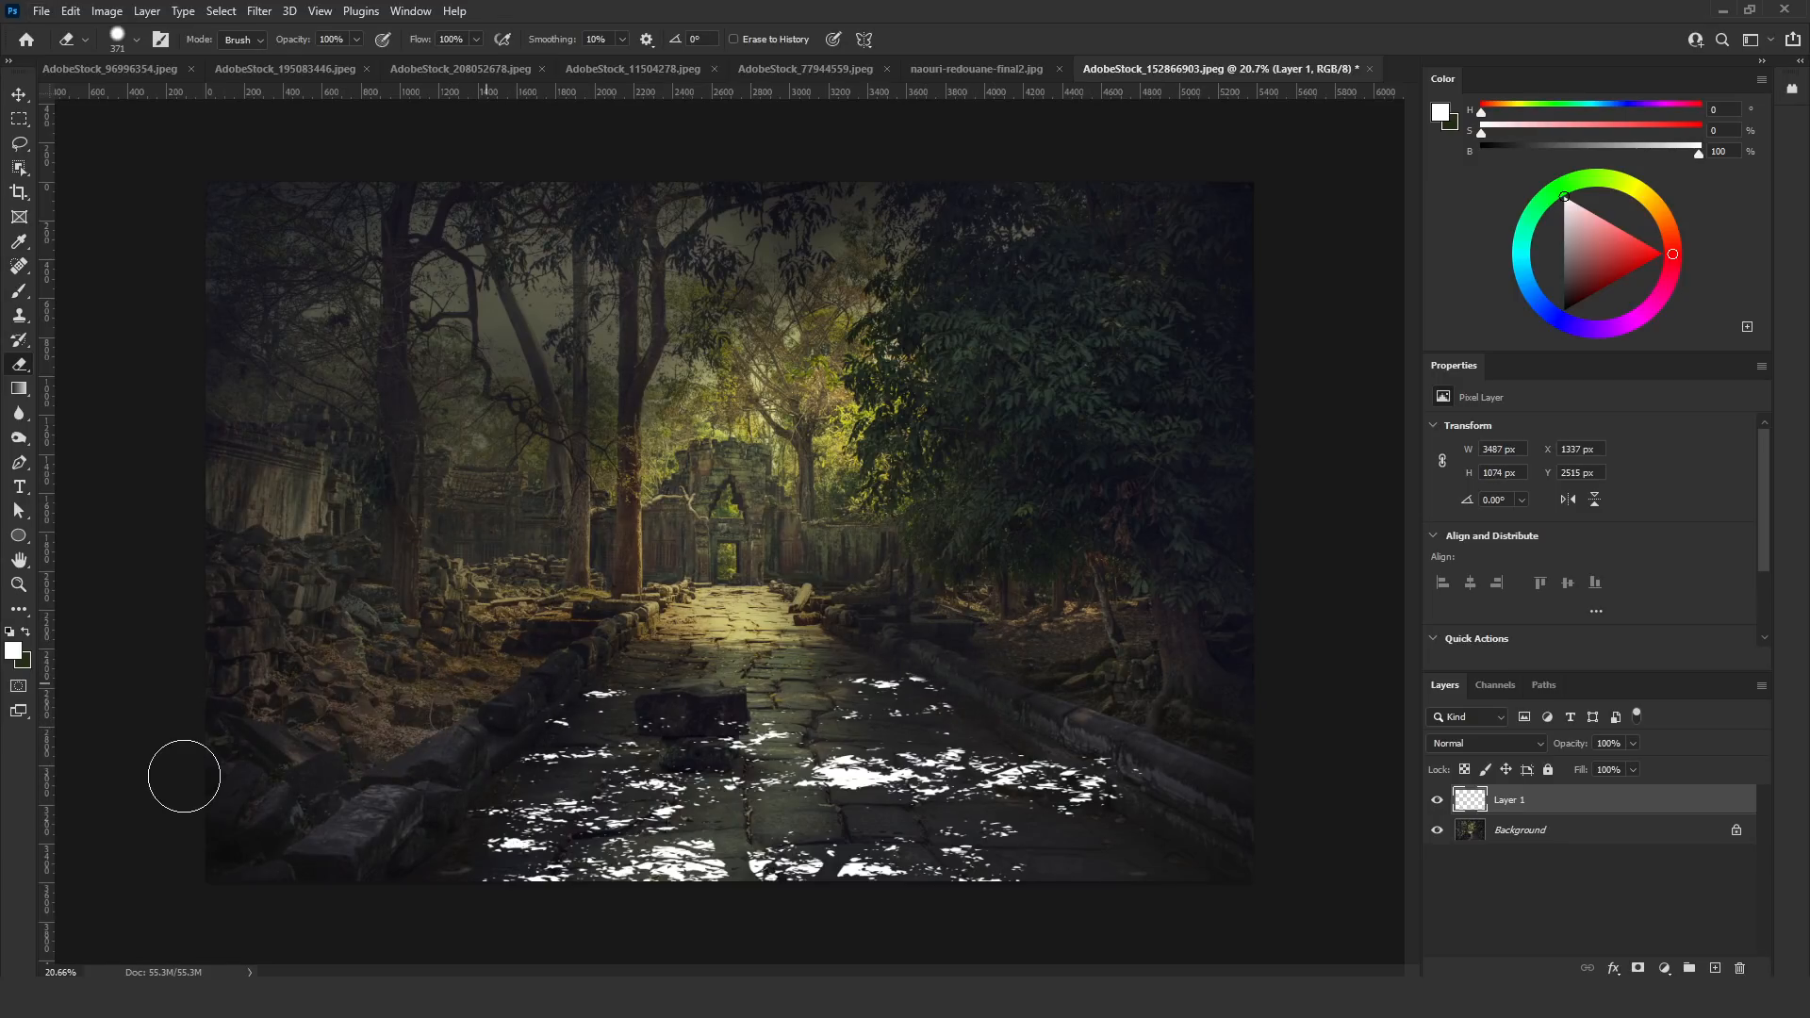
{"action": "left_click", "coordinate": [713, 718]}
{"action": "right_click", "coordinate": [725, 714], "text": "alt"}
Load Layer 1's spots as a selection, hide that layer, and add a Curves adjustment masked by it above the Background
{"action": "key", "text": "v"}
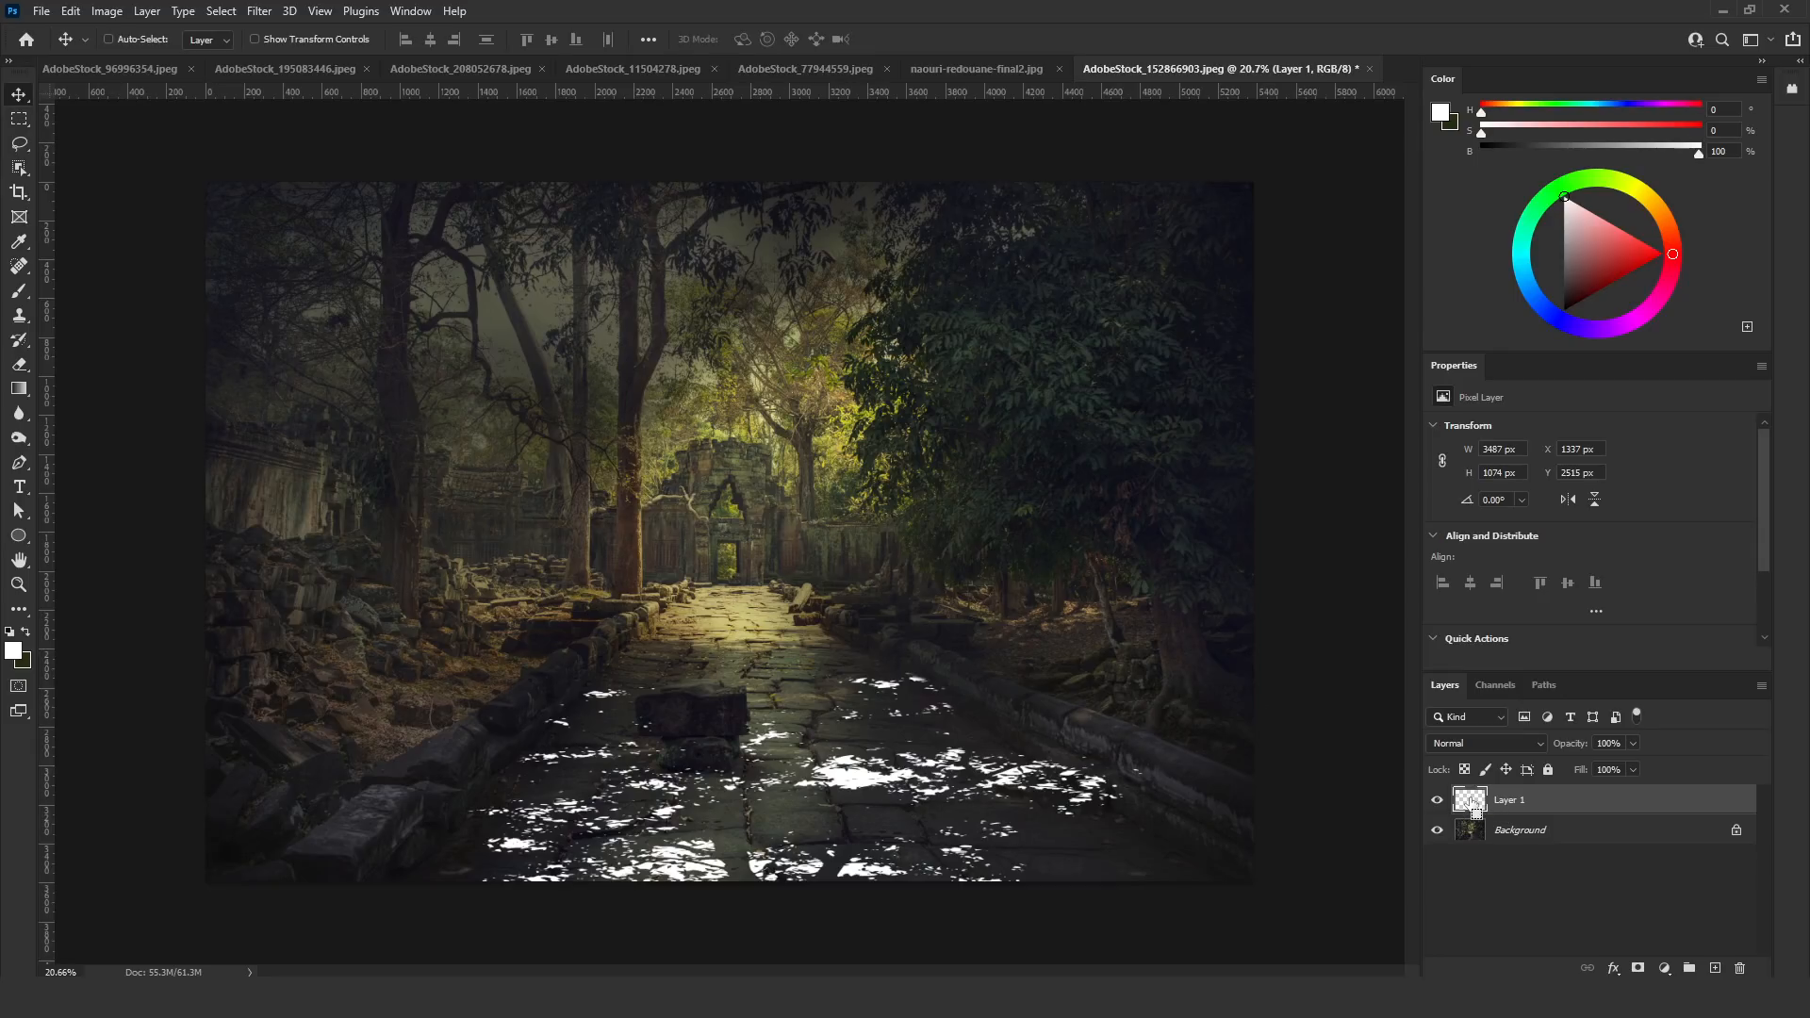
{"action": "left_click", "coordinate": [1471, 801], "text": "ctrl"}
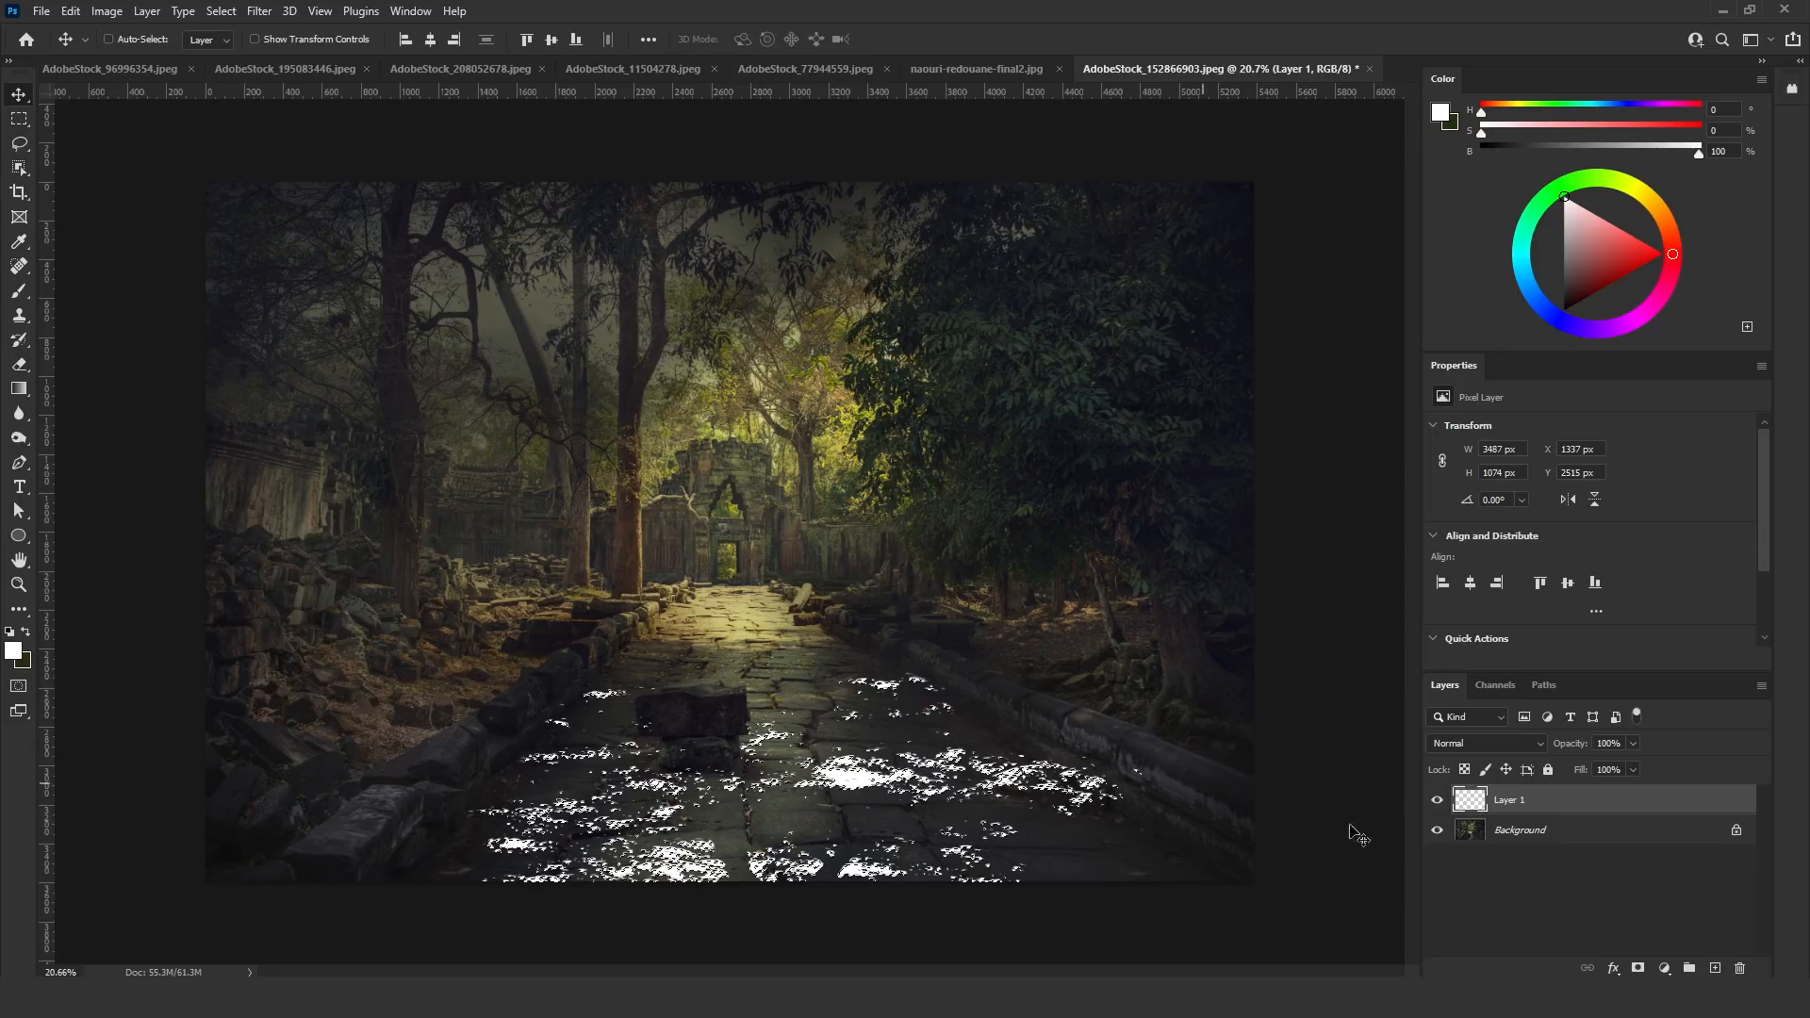
{"action": "left_click", "coordinate": [1437, 800]}
{"action": "left_click", "coordinate": [1565, 830]}
{"action": "left_click", "coordinate": [1665, 969]}
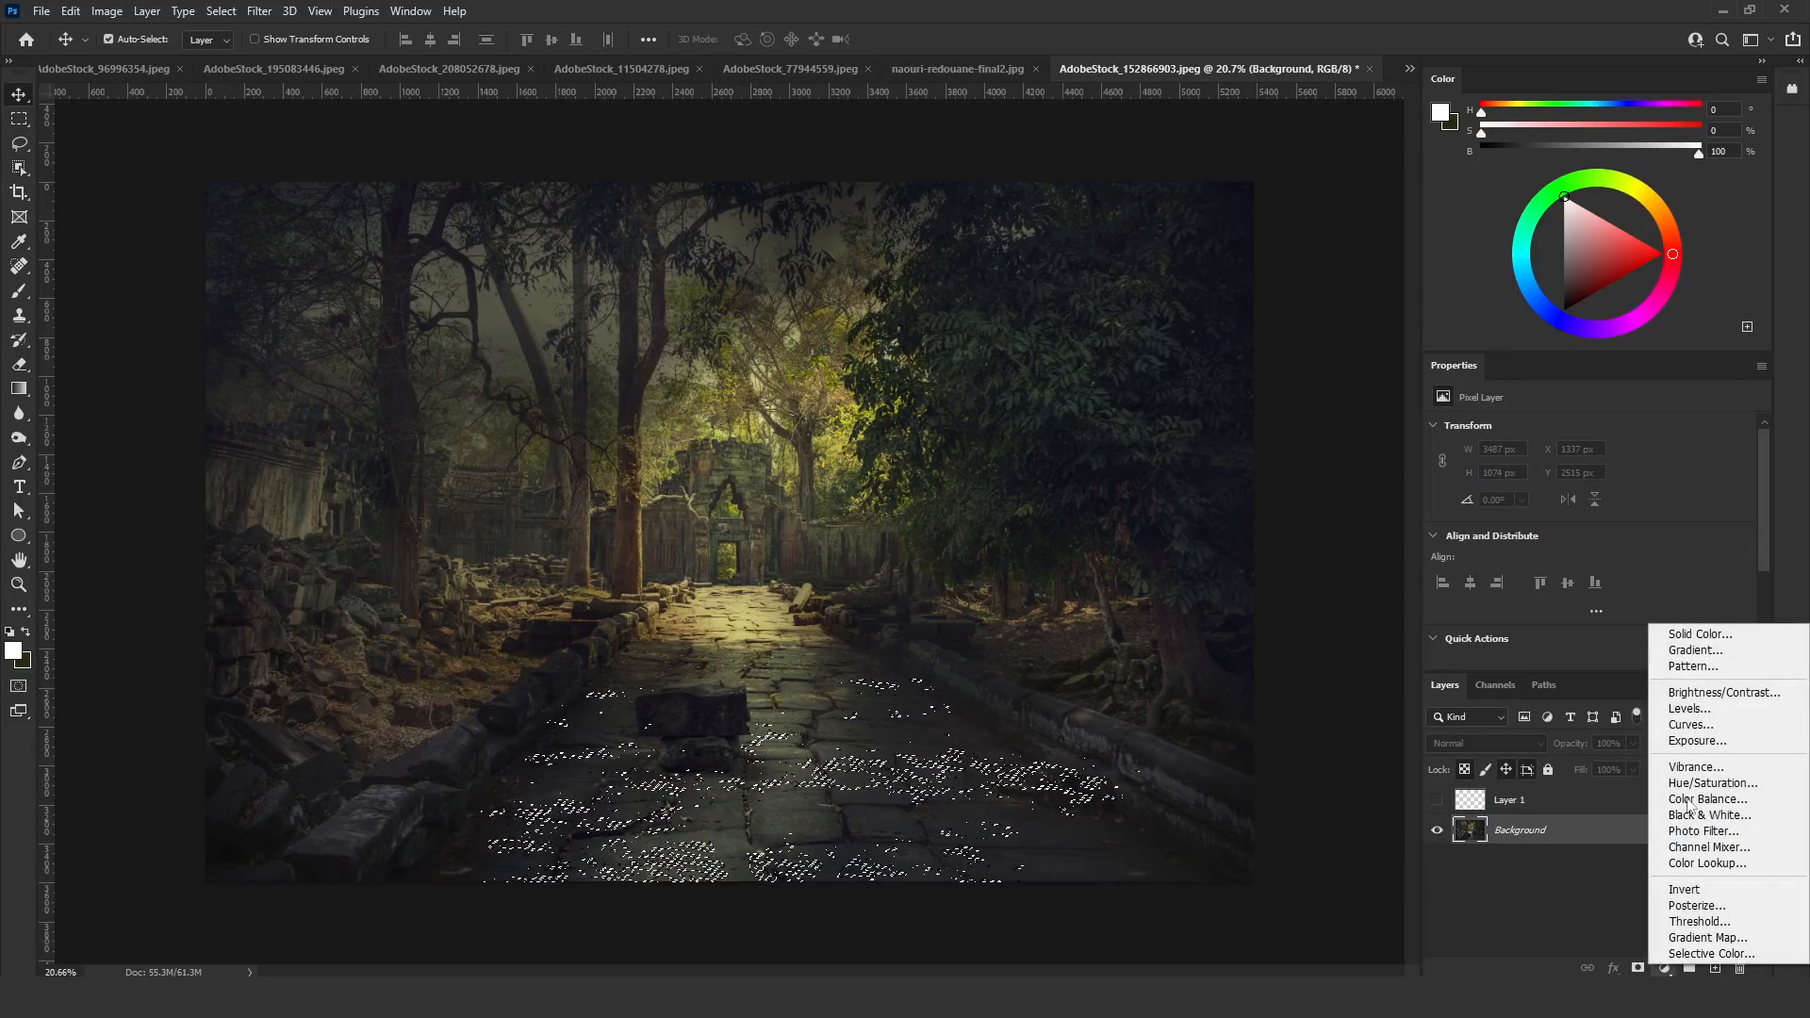
{"action": "left_click", "coordinate": [1694, 724]}
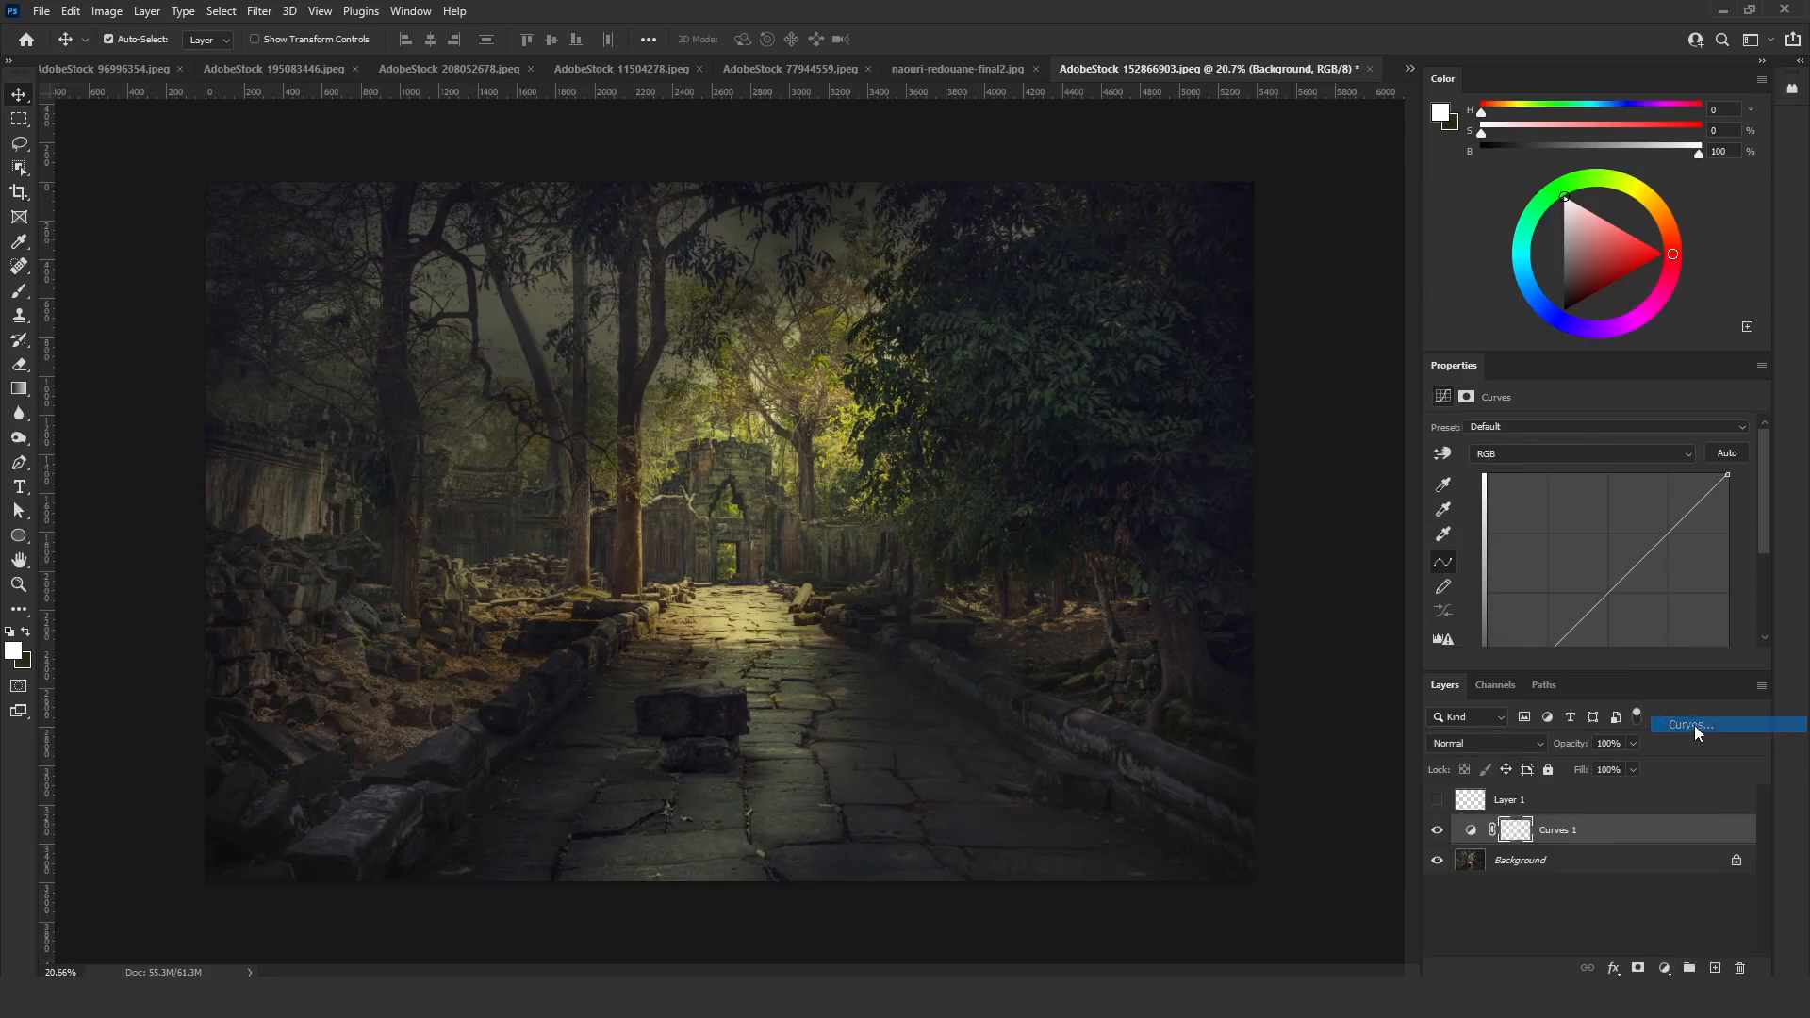
Brighten the light spots strongly by moving the white point of the RGB curve far toward the shadows
{"action": "left_click_drag", "start_coordinate": [1726, 482], "coordinate": [1582, 470]}
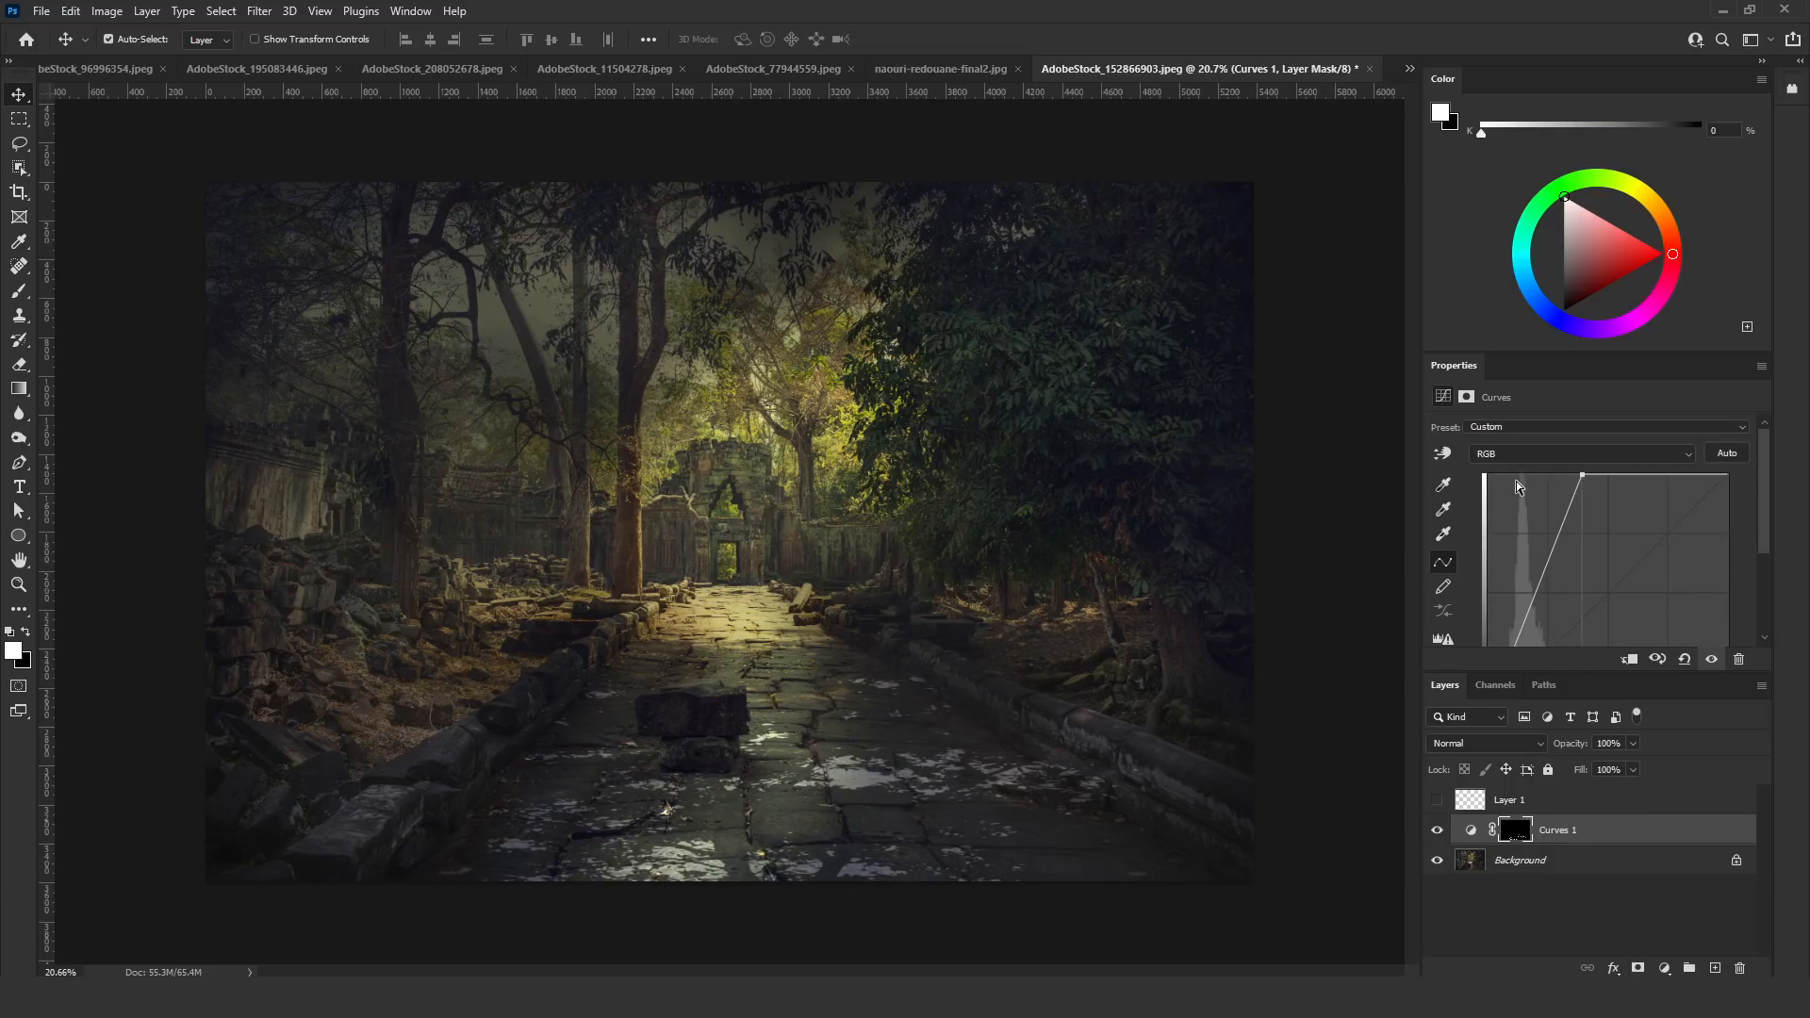
{"action": "left_click_drag", "start_coordinate": [1579, 474], "coordinate": [1572, 464]}
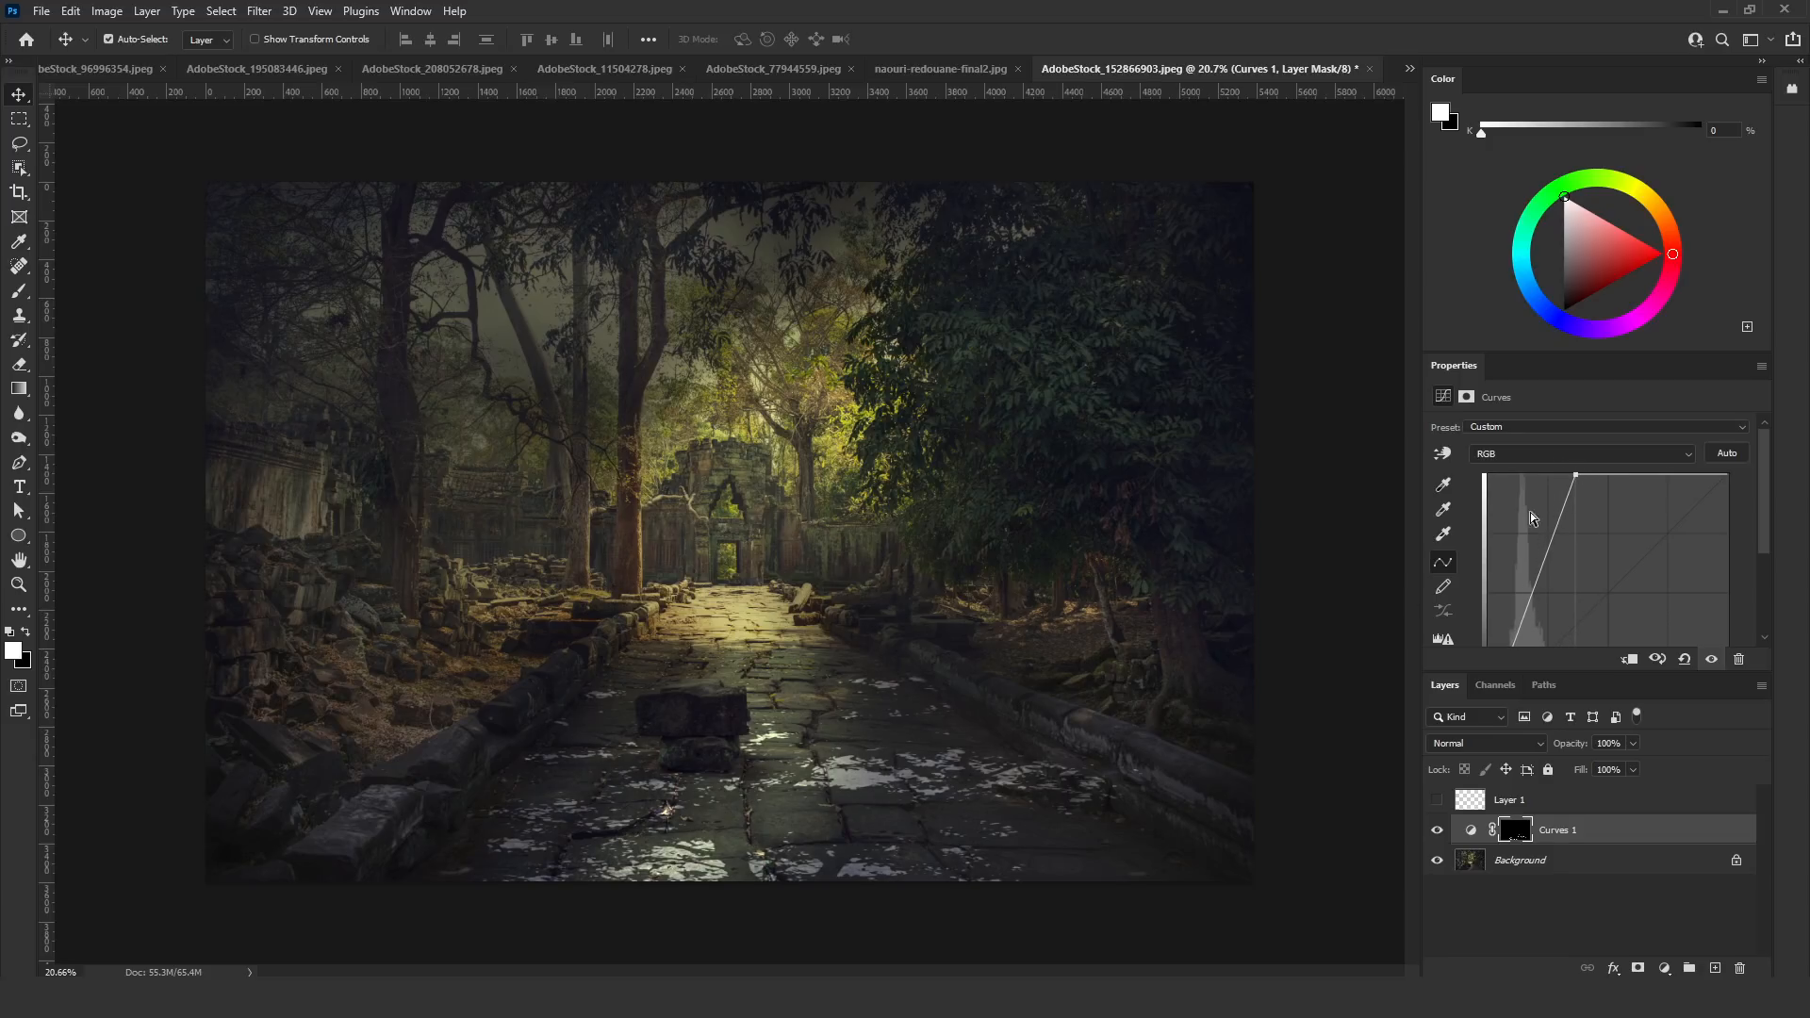
{"action": "left_click", "coordinate": [1472, 832]}
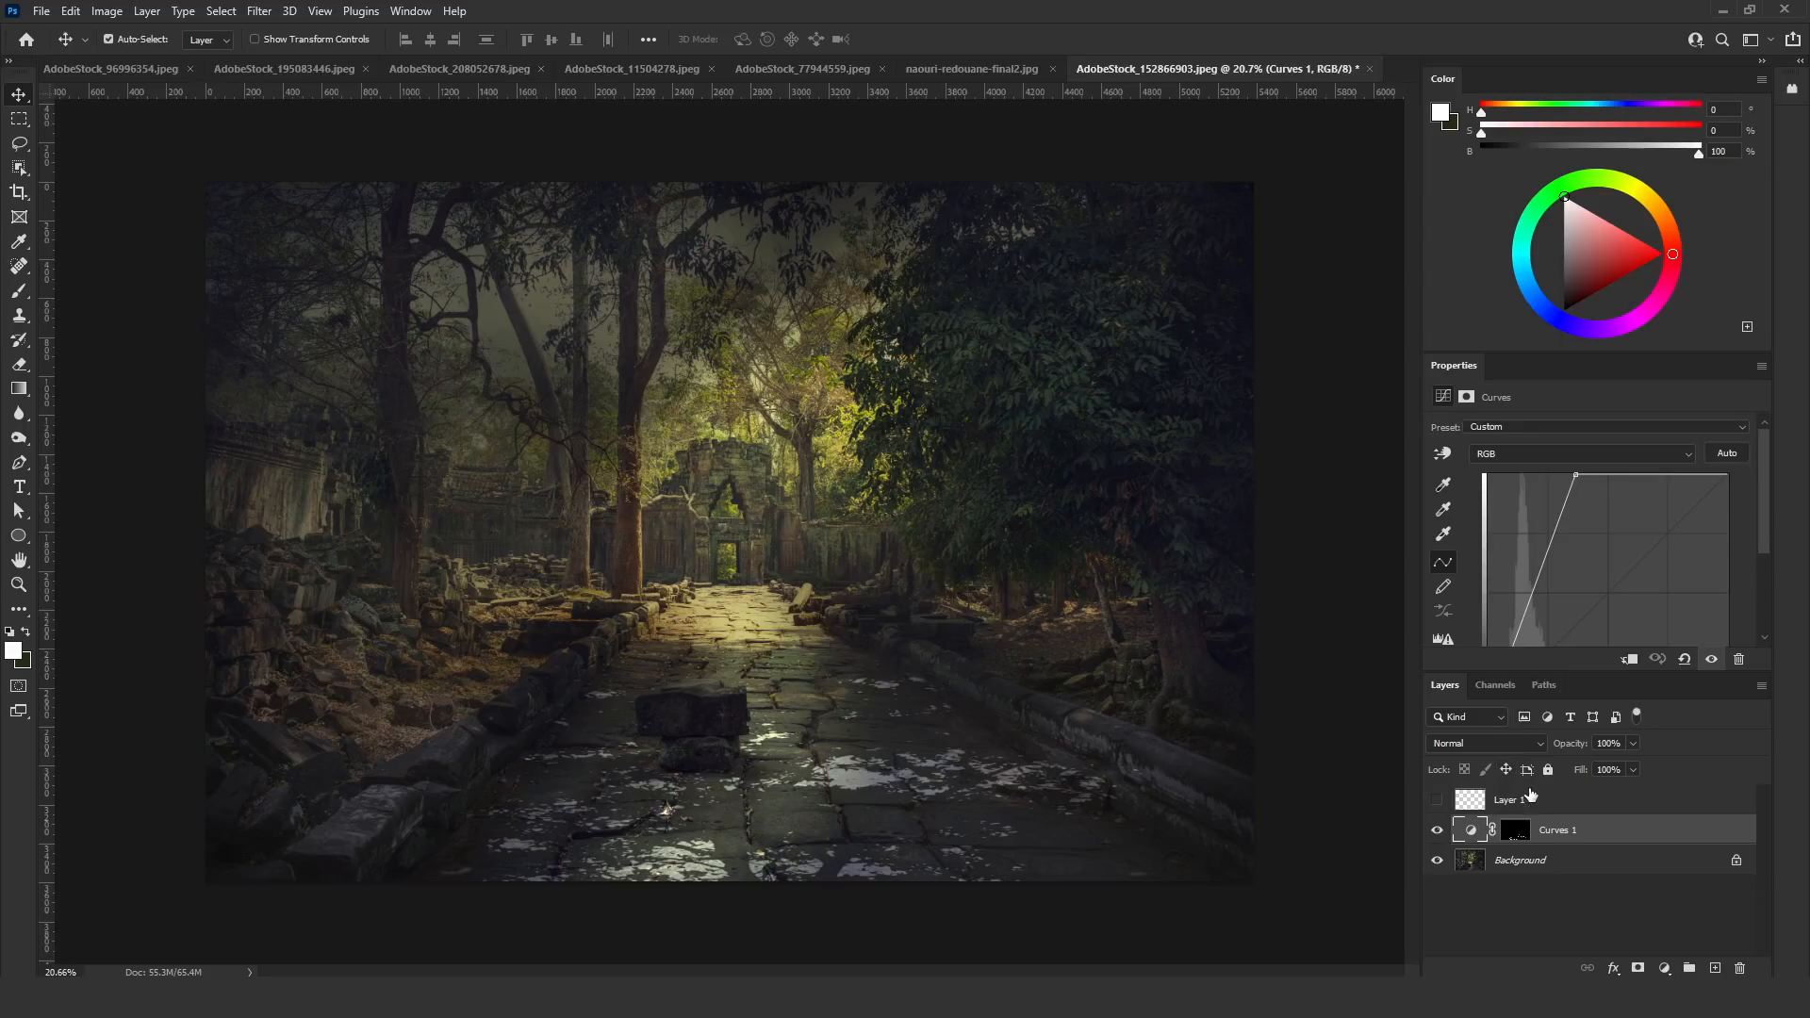
Feather the Curves 1 mask to 2.4 px and lower the layer's fill to 74%
{"action": "left_click", "coordinate": [1516, 830]}
{"action": "left_click_drag", "start_coordinate": [1460, 554], "coordinate": [1474, 556]}
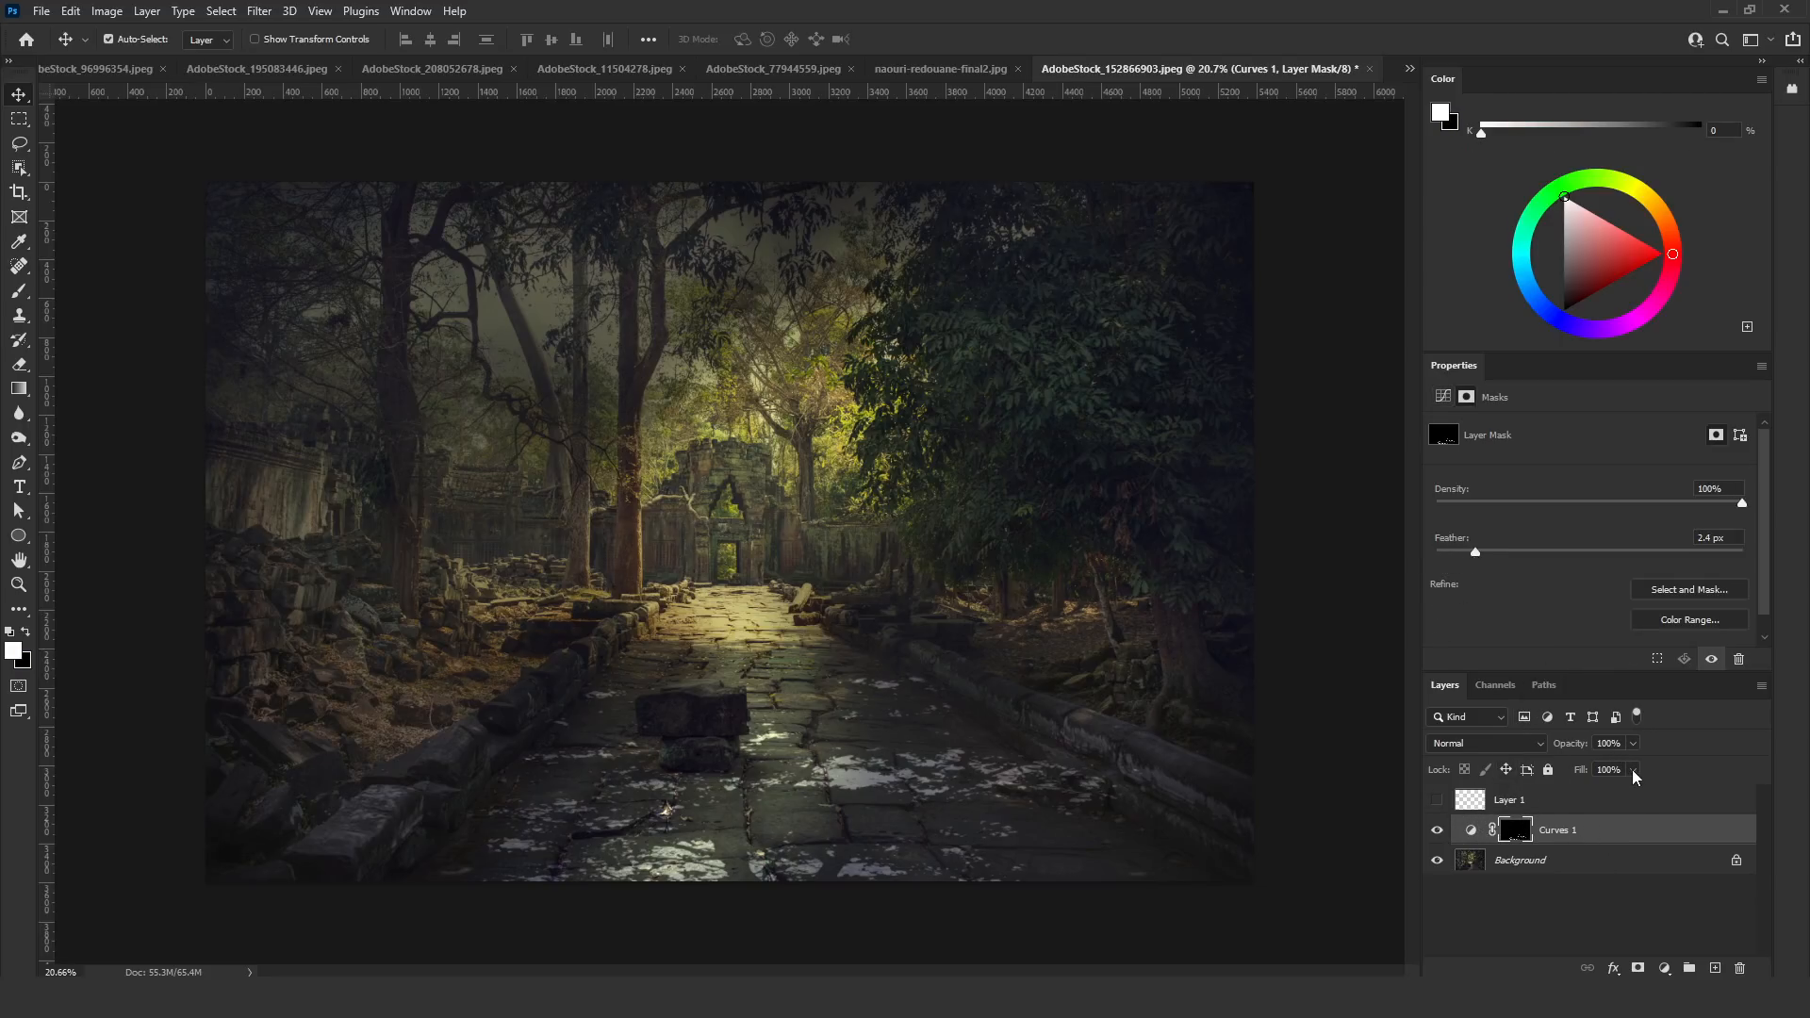
{"action": "left_click_drag", "start_coordinate": [1614, 788], "coordinate": [1608, 788]}
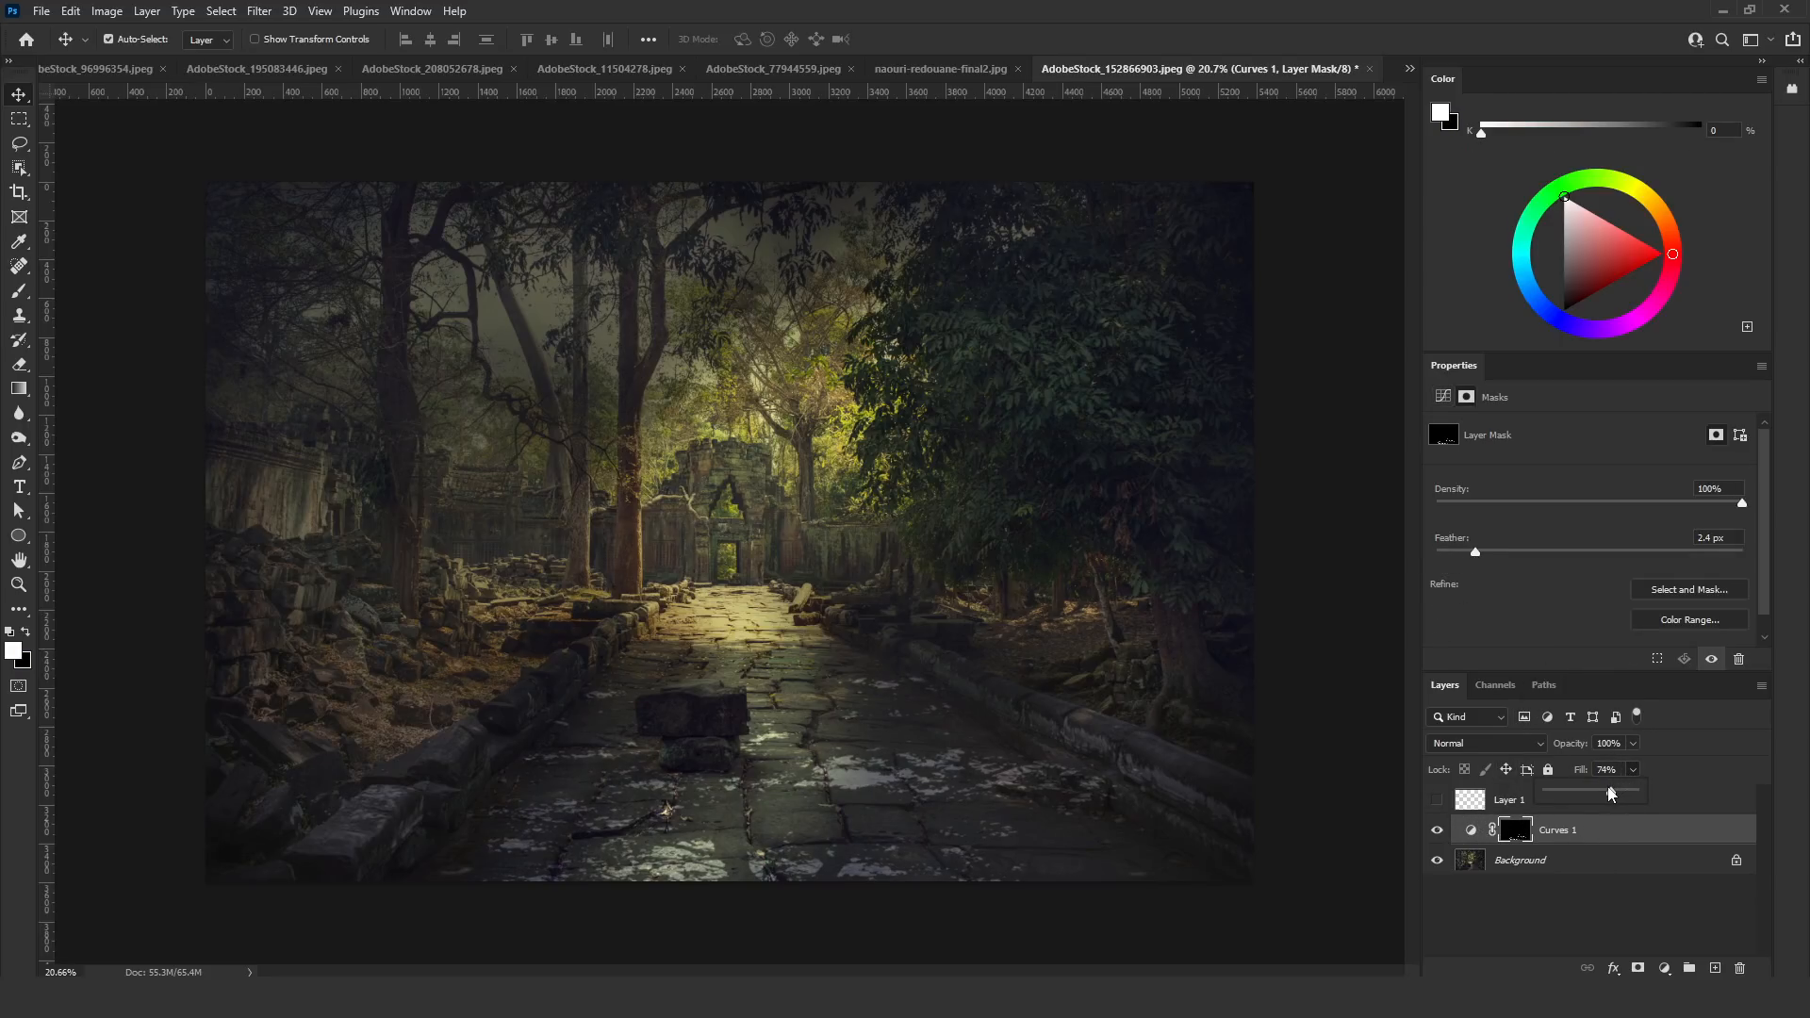
Set the blend mode of Curves 1 to Color Dodge
{"action": "left_click", "coordinate": [1584, 829]}
{"action": "left_click", "coordinate": [1468, 743]}
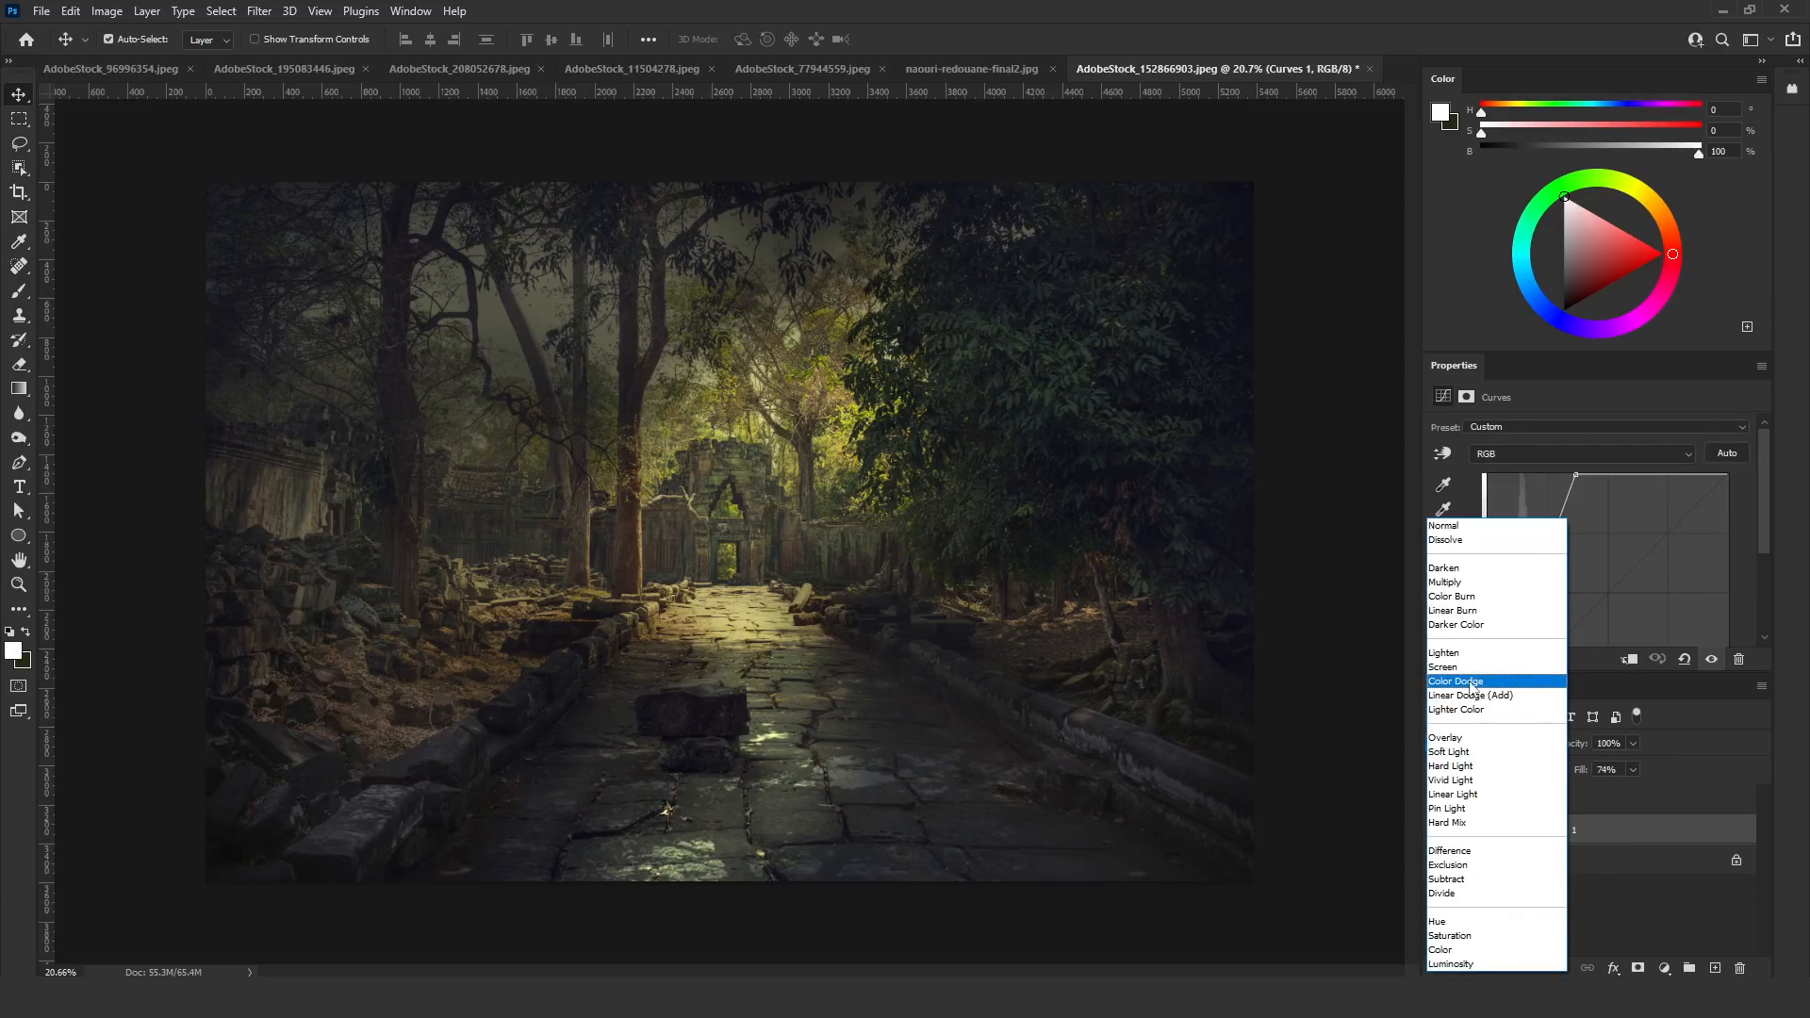
{"action": "left_click", "coordinate": [1471, 683]}
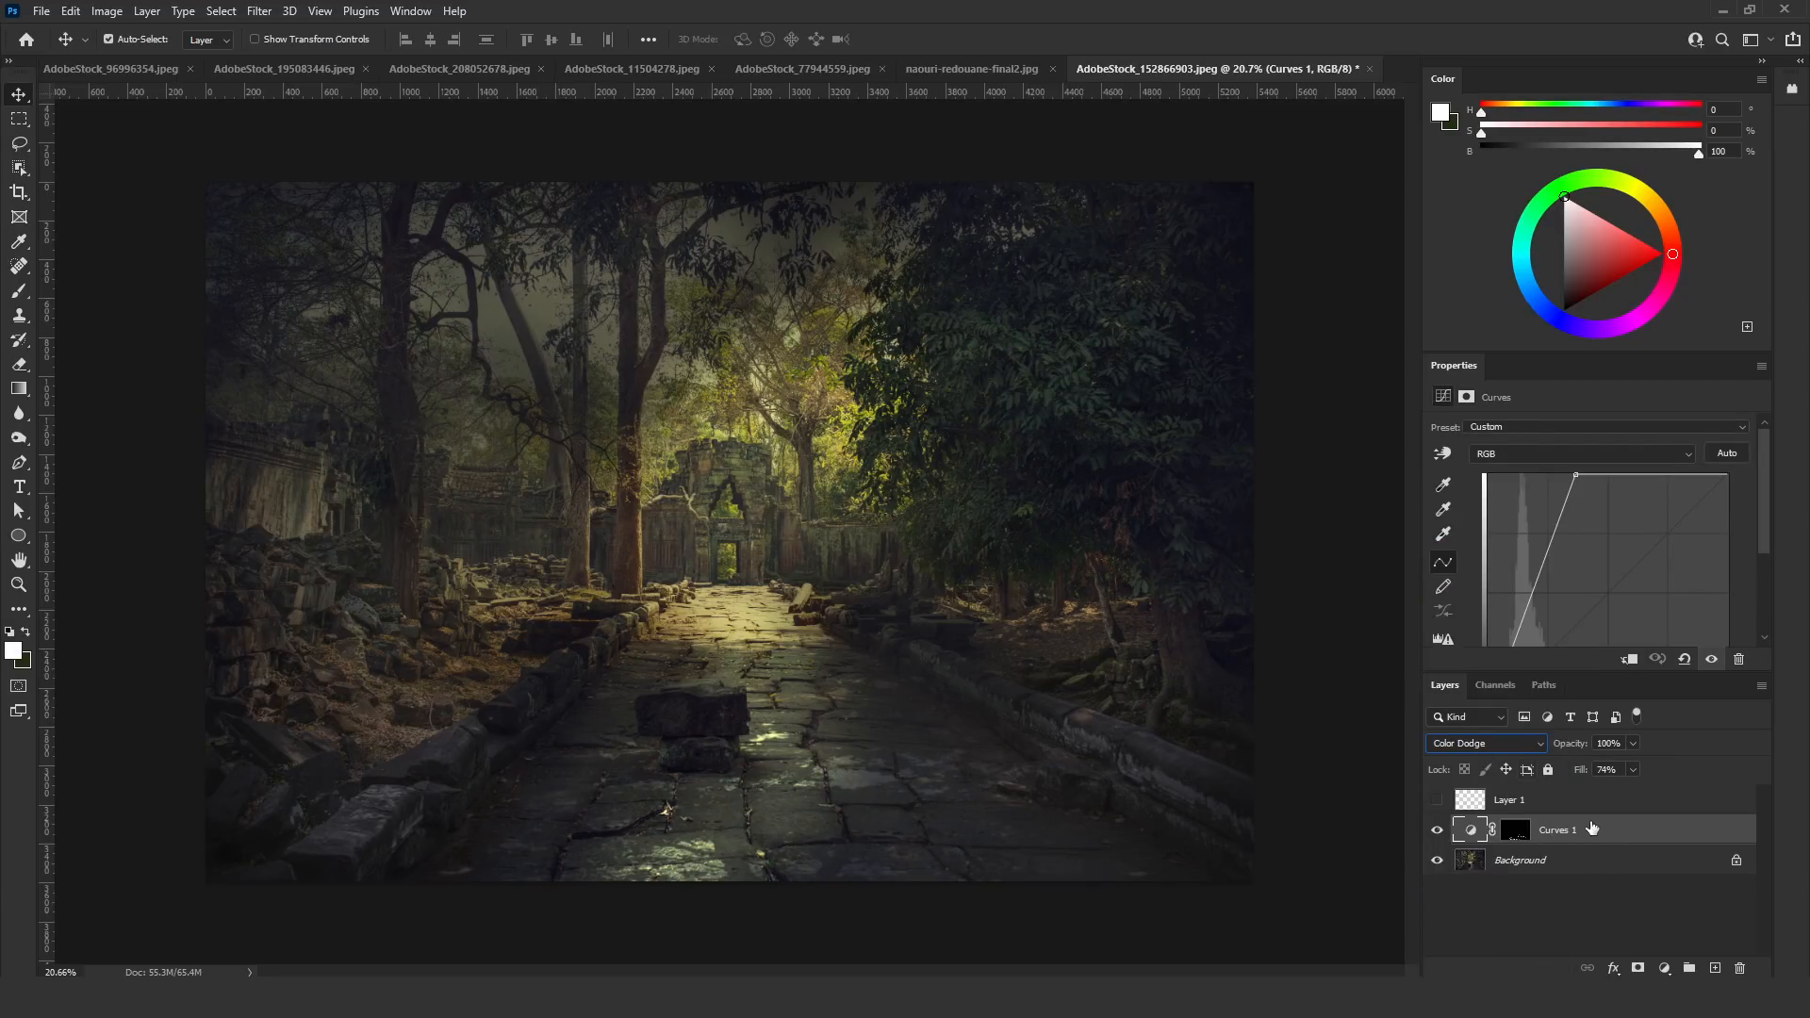
Duplicate the Curves 1 adjustment and set the copy's blend mode to Screen
{"action": "left_click_drag", "start_coordinate": [1645, 833], "coordinate": [1715, 968]}
{"action": "left_click", "coordinate": [1480, 743]}
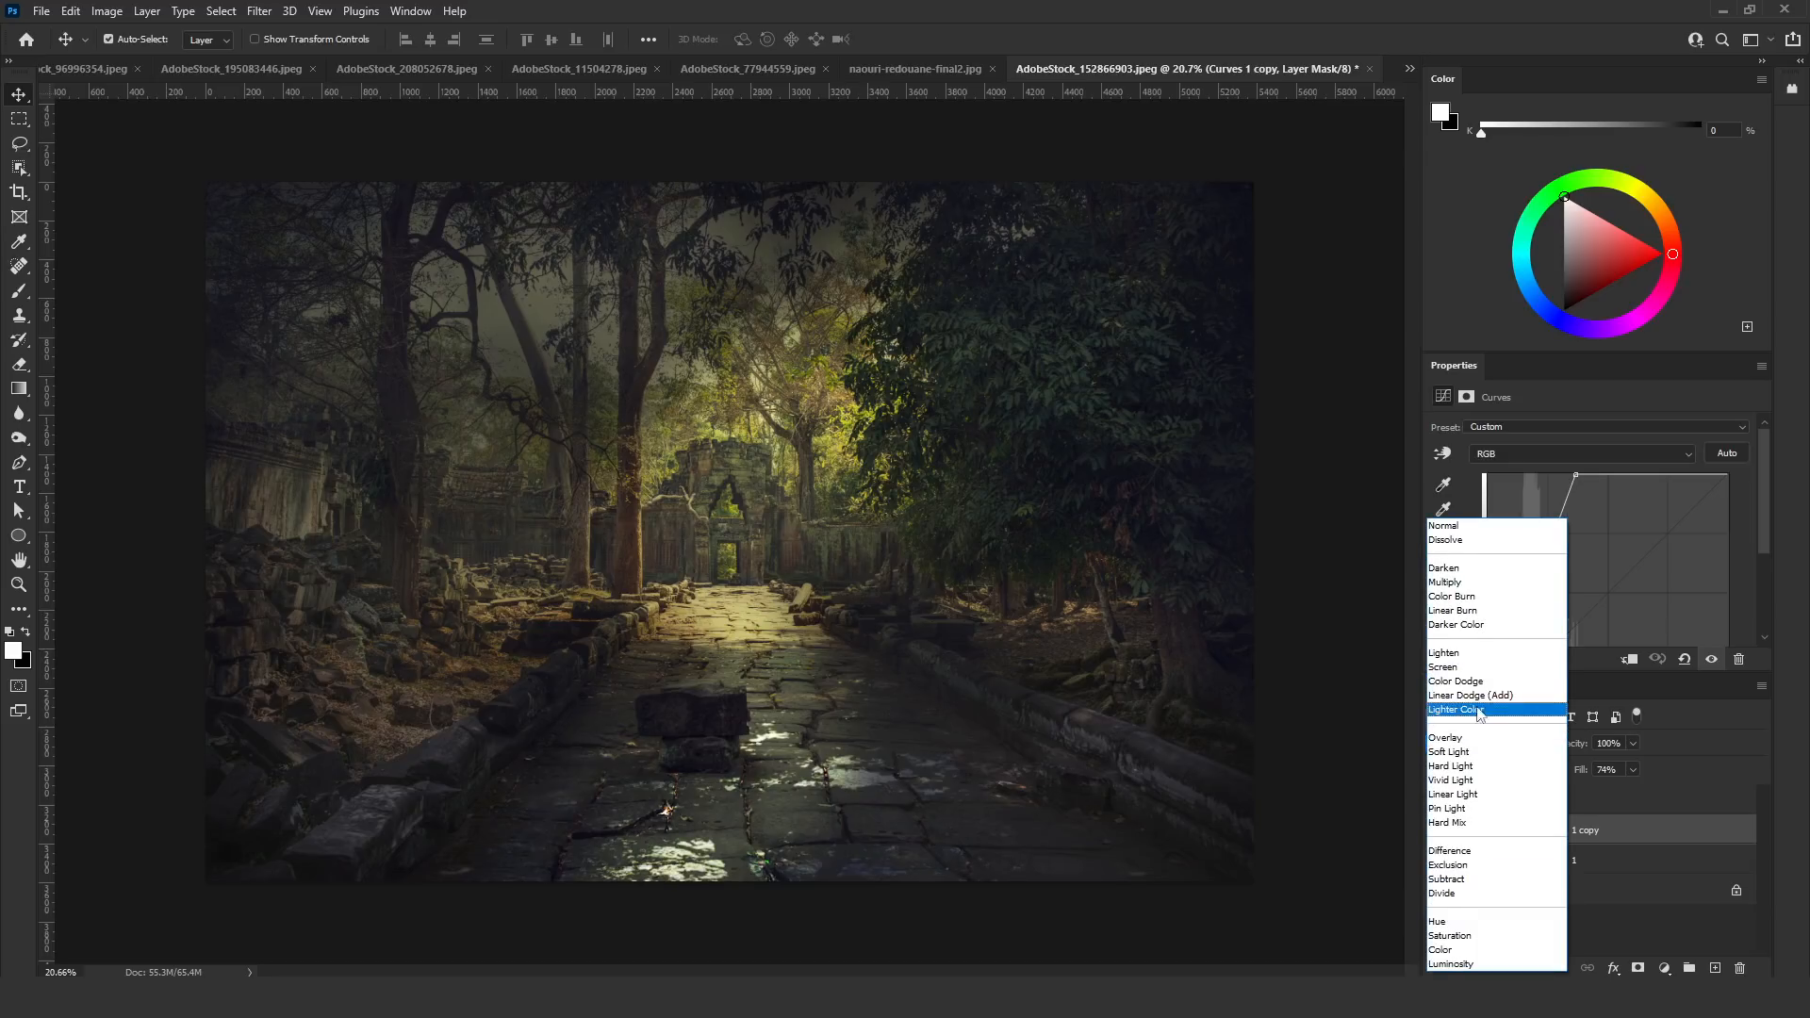
{"action": "left_click", "coordinate": [1477, 670]}
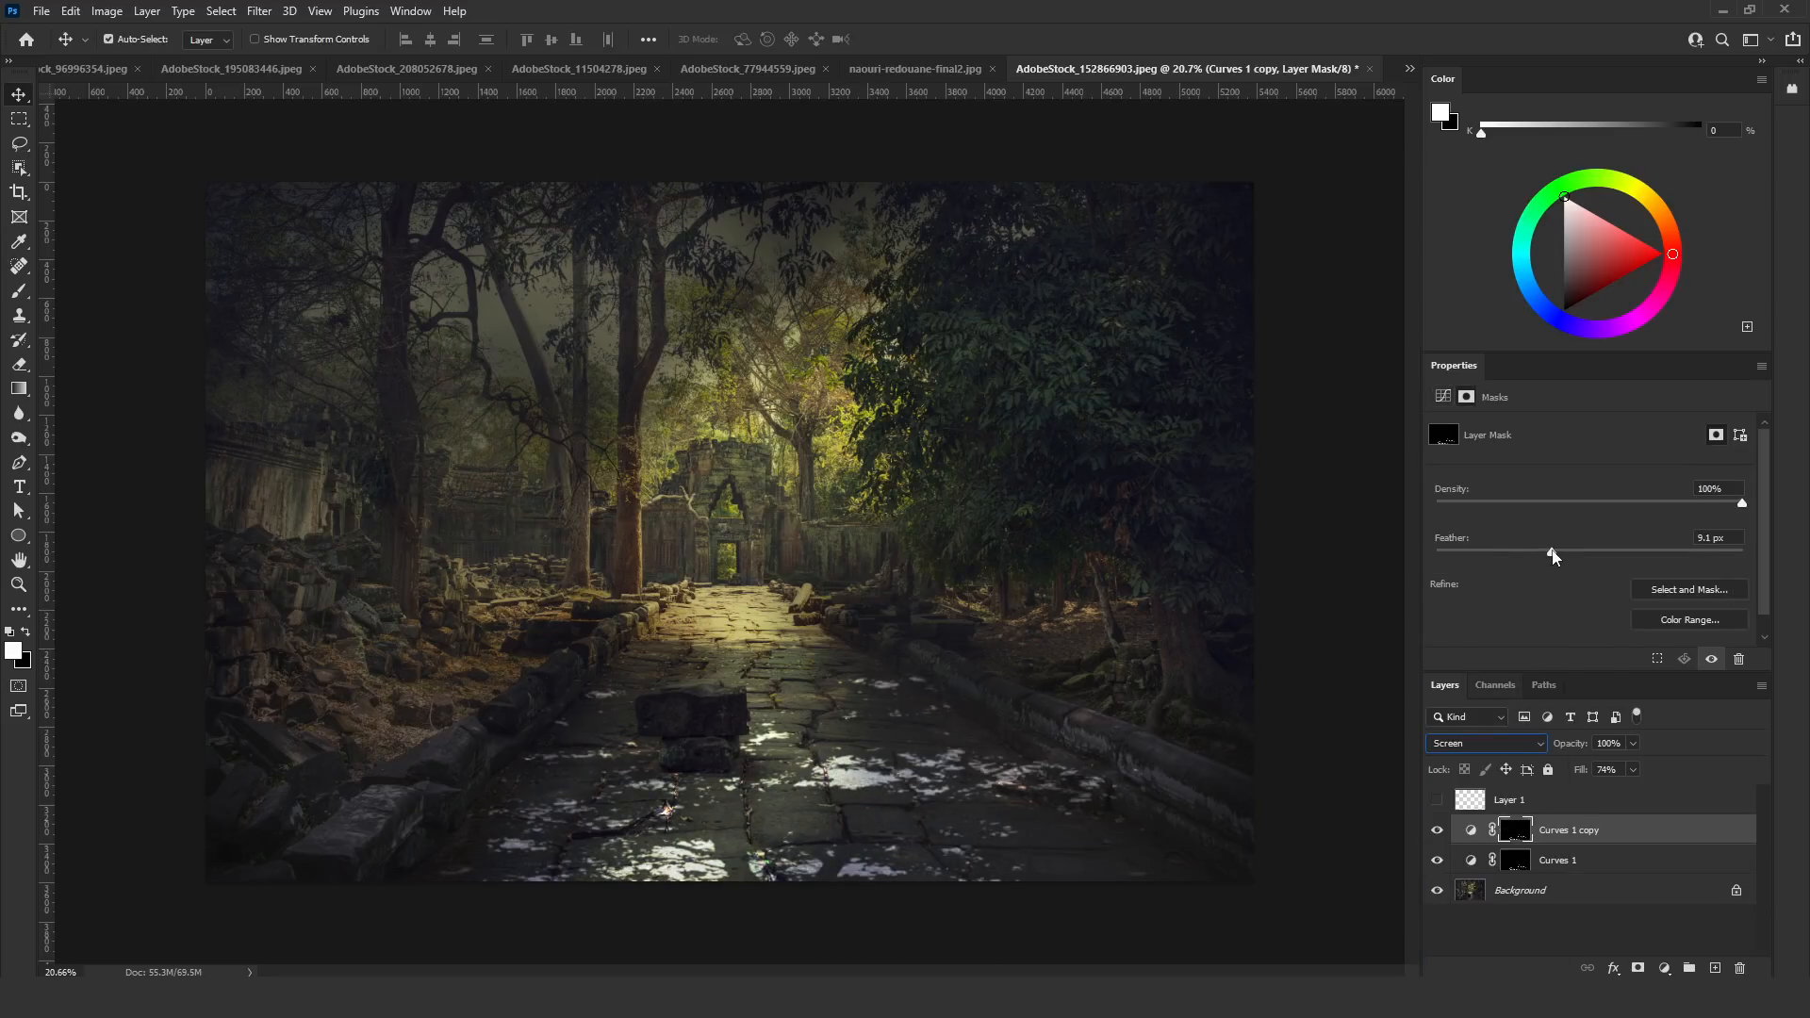
Feather the Curves 1 copy mask to 13.8 px and apply Blend If to both Curves layers, splitting Curves 1's underlying black slider to 0 / 69
{"action": "mouse_move", "coordinate": [1552, 554]}
{"action": "left_mouse_down"}
{"action": "mouse_move", "coordinate": [1592, 556]}
{"action": "mouse_move", "coordinate": [1564, 558]}
{"action": "left_mouse_up"}
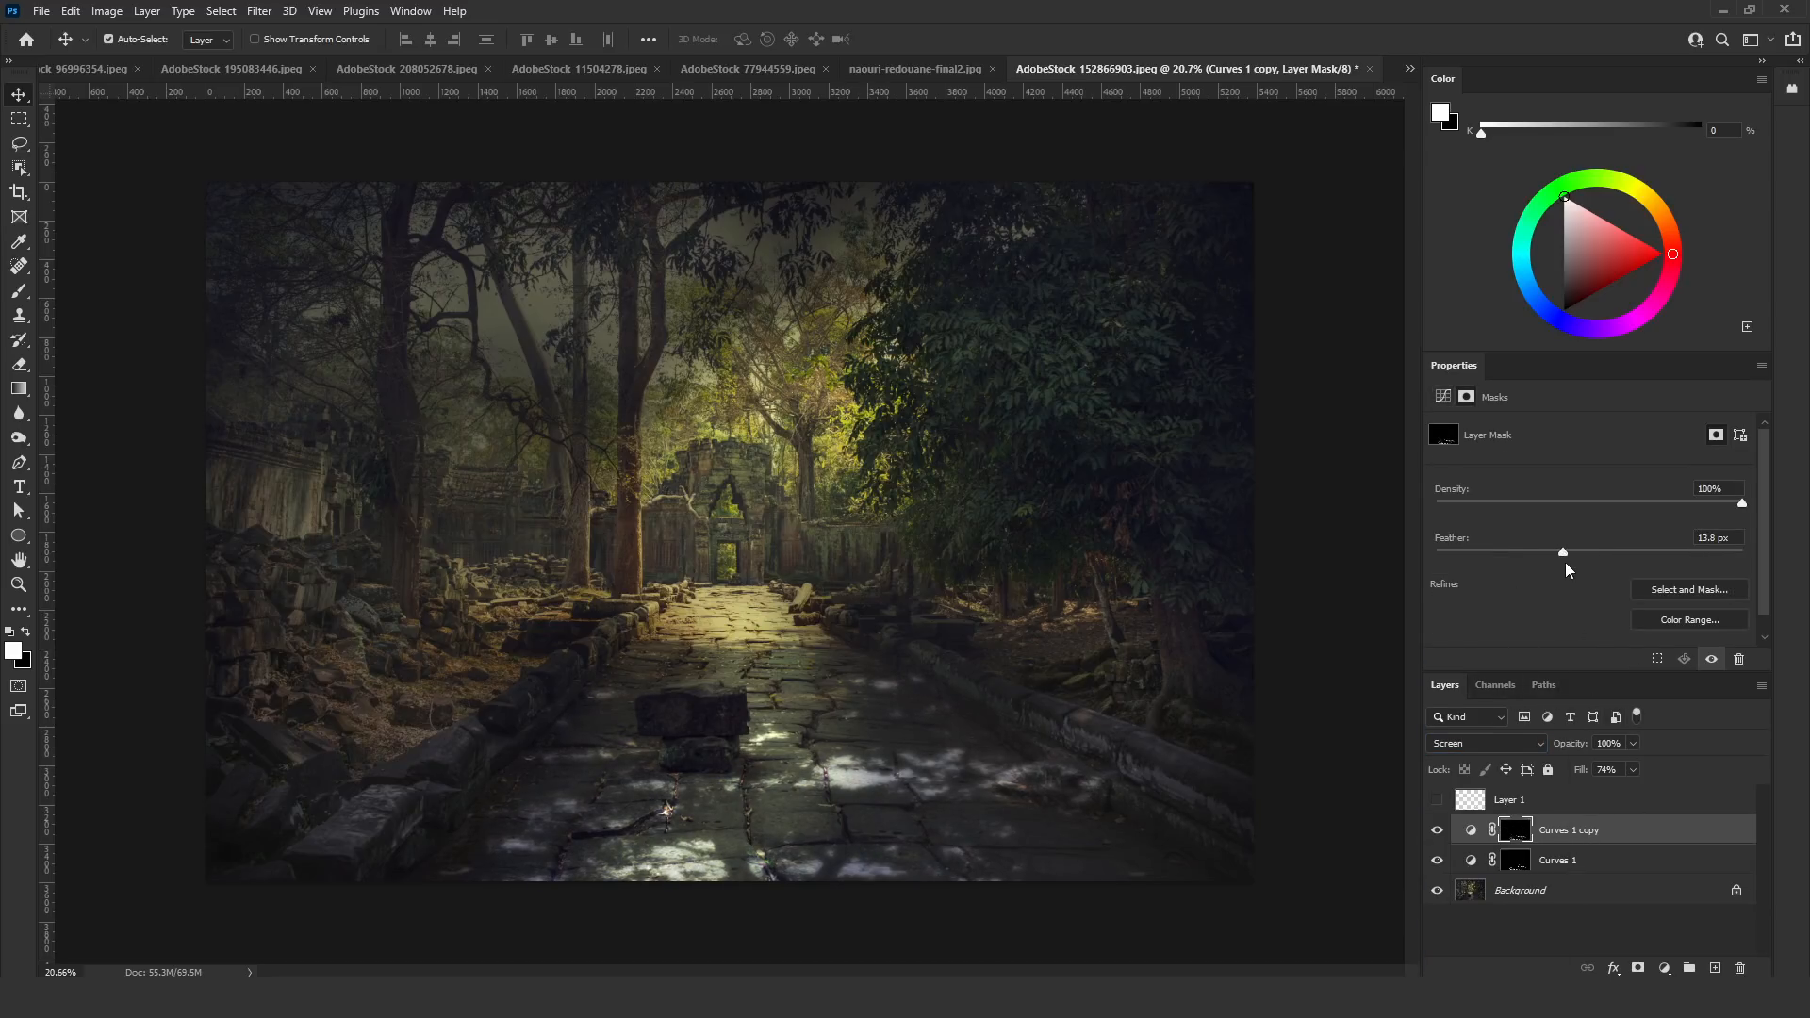
{"action": "left_click", "coordinate": [1648, 828]}
{"action": "double_click", "coordinate": [1648, 860]}
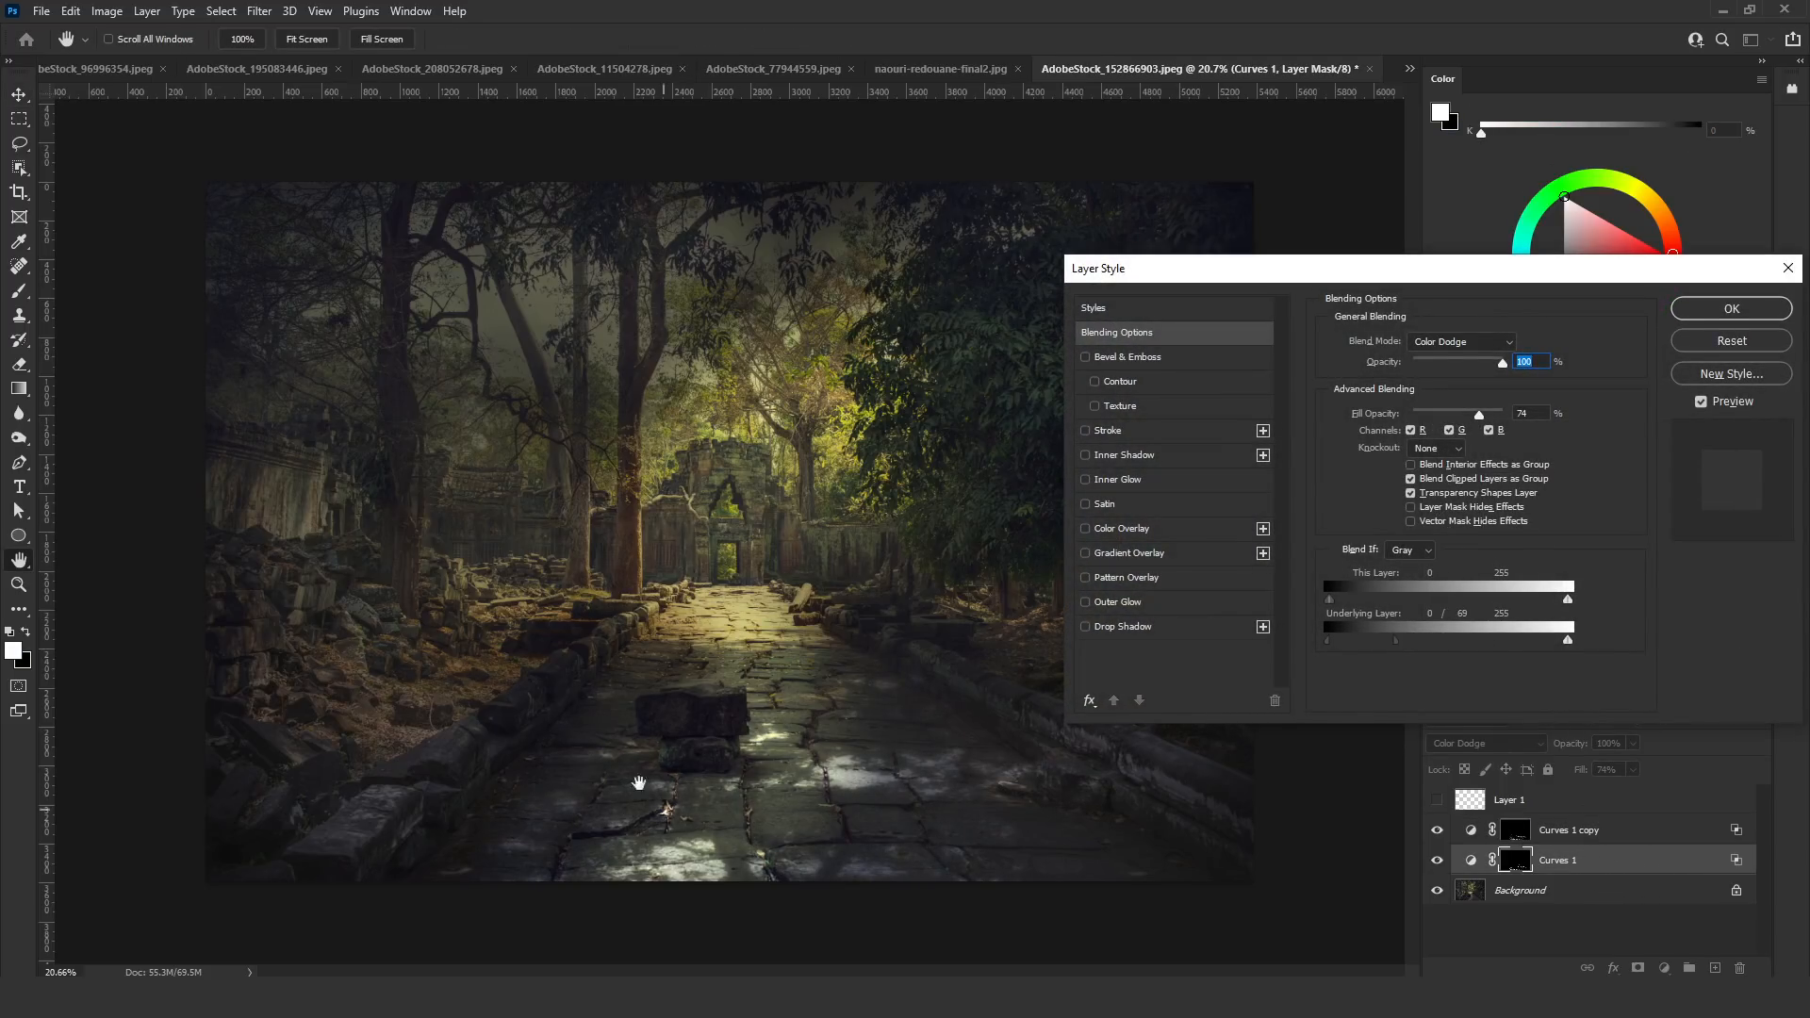
{"action": "left_click", "coordinate": [1706, 315]}
{"action": "left_click", "coordinate": [1471, 860]}
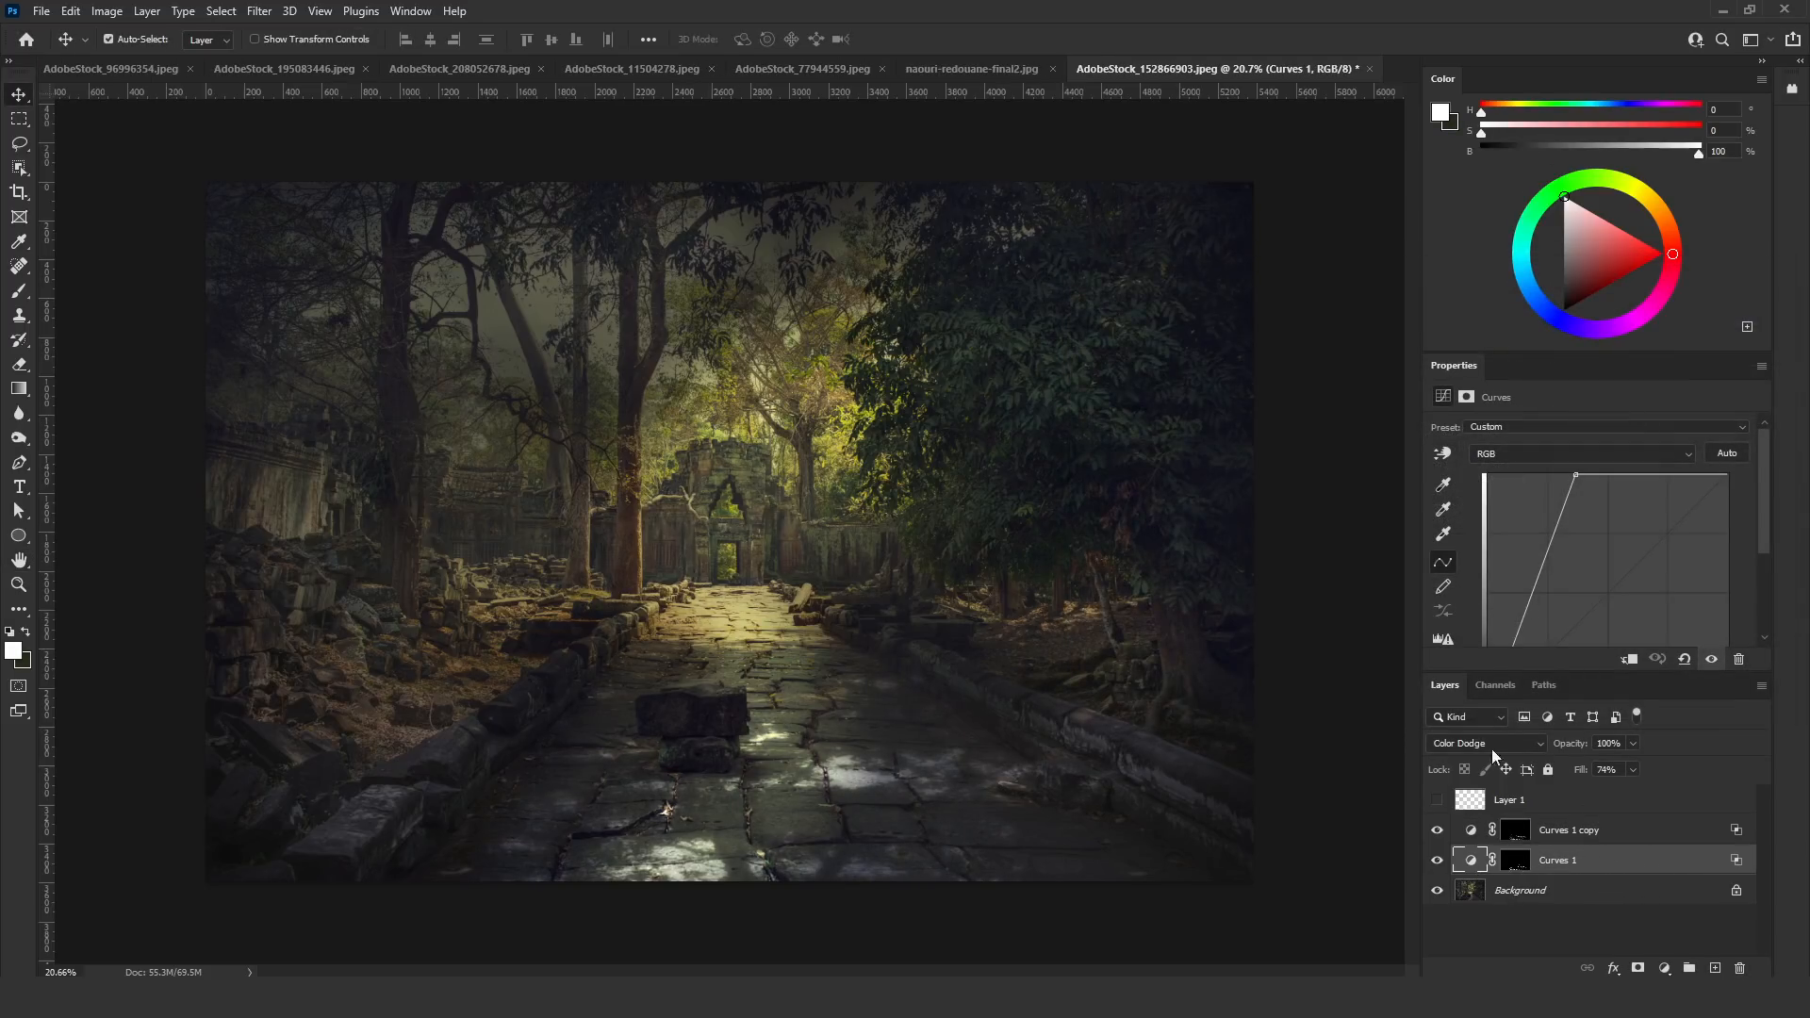
{"action": "left_click", "coordinate": [1540, 455]}
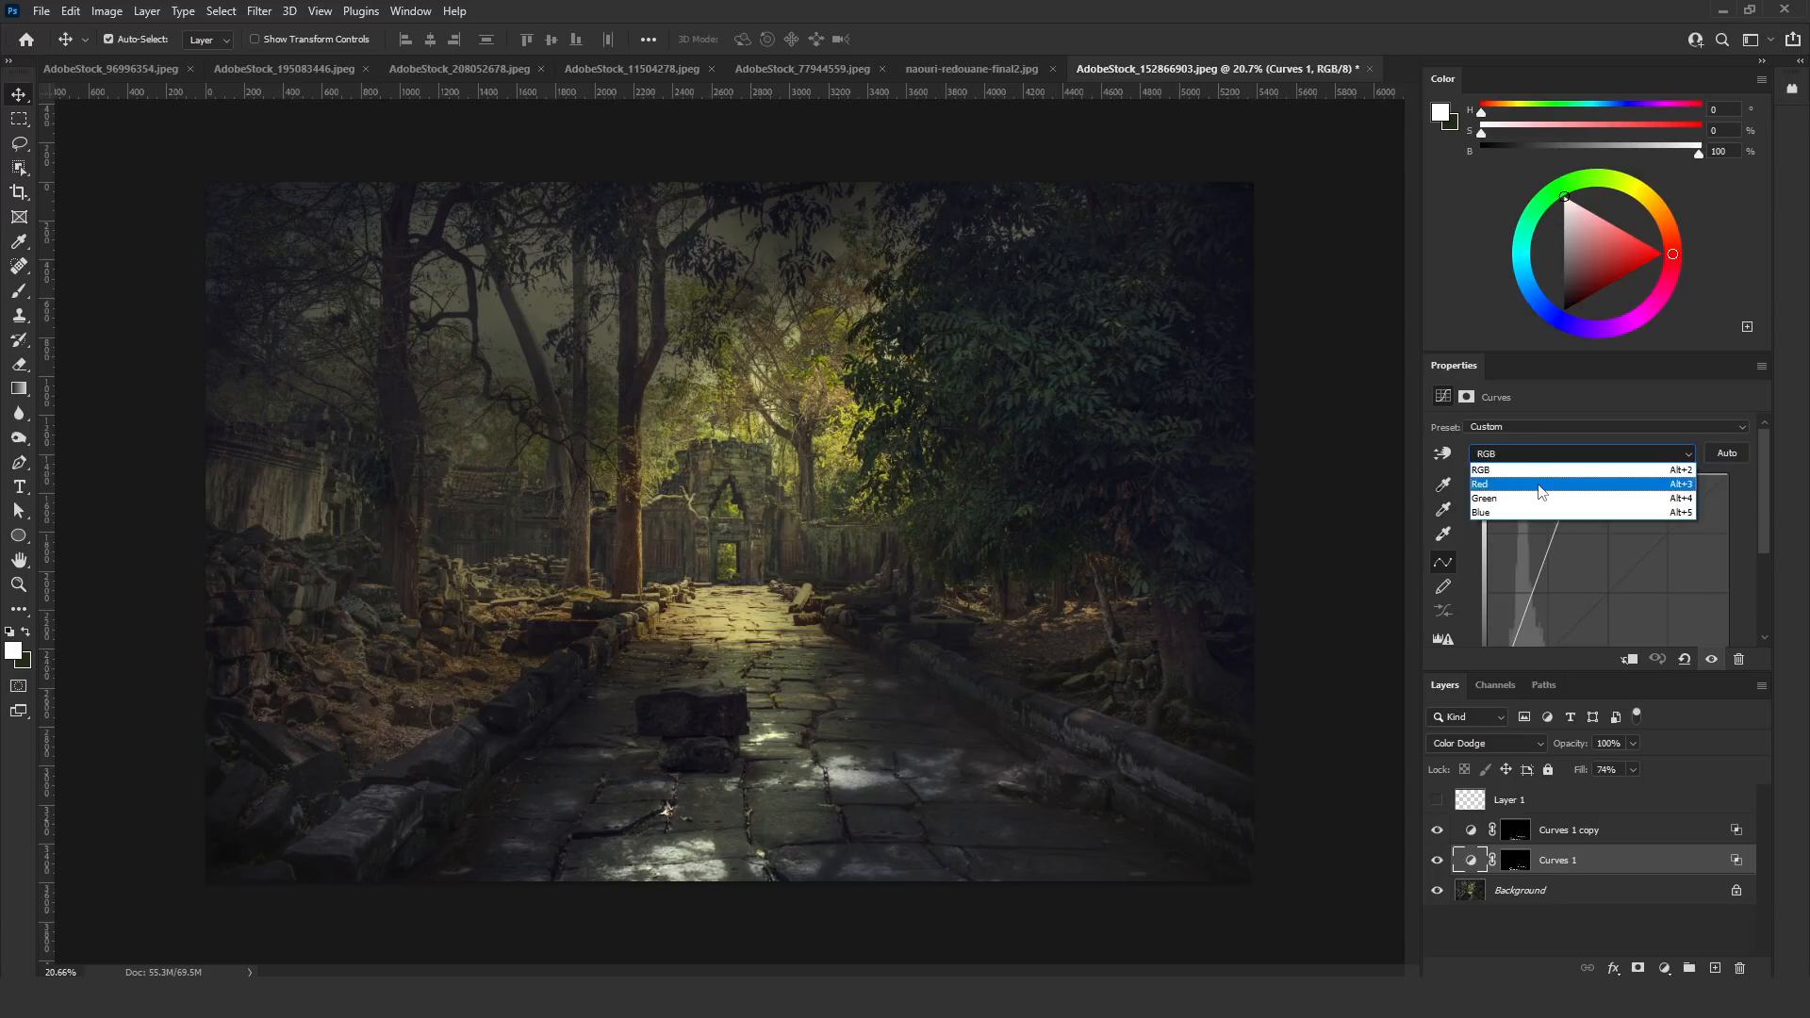
{"action": "left_click", "coordinate": [1596, 879]}
Clip a Color Balance adjustment to Curves 1 in Color mode with midtones +38, -8 and -65, and hide it
{"action": "left_click", "coordinate": [1664, 968]}
{"action": "left_click", "coordinate": [1687, 802]}
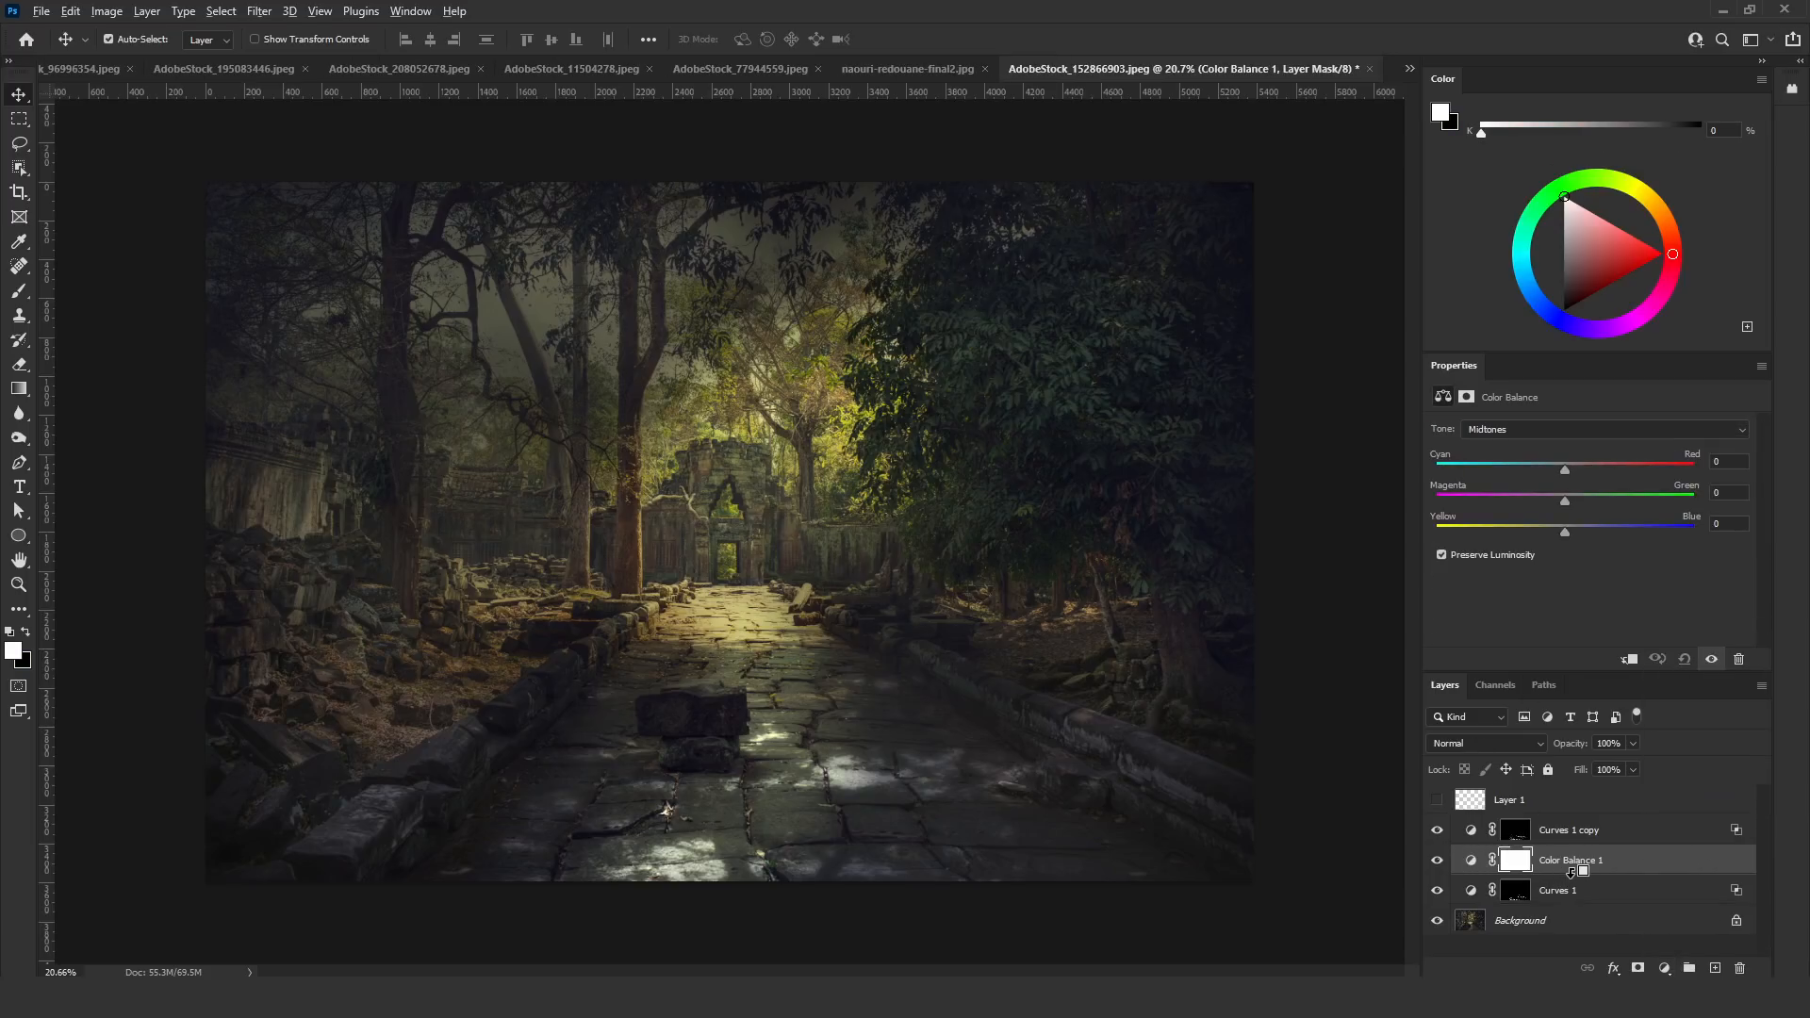
{"action": "left_click", "coordinate": [1571, 872], "text": "alt"}
{"action": "left_click", "coordinate": [1468, 739]}
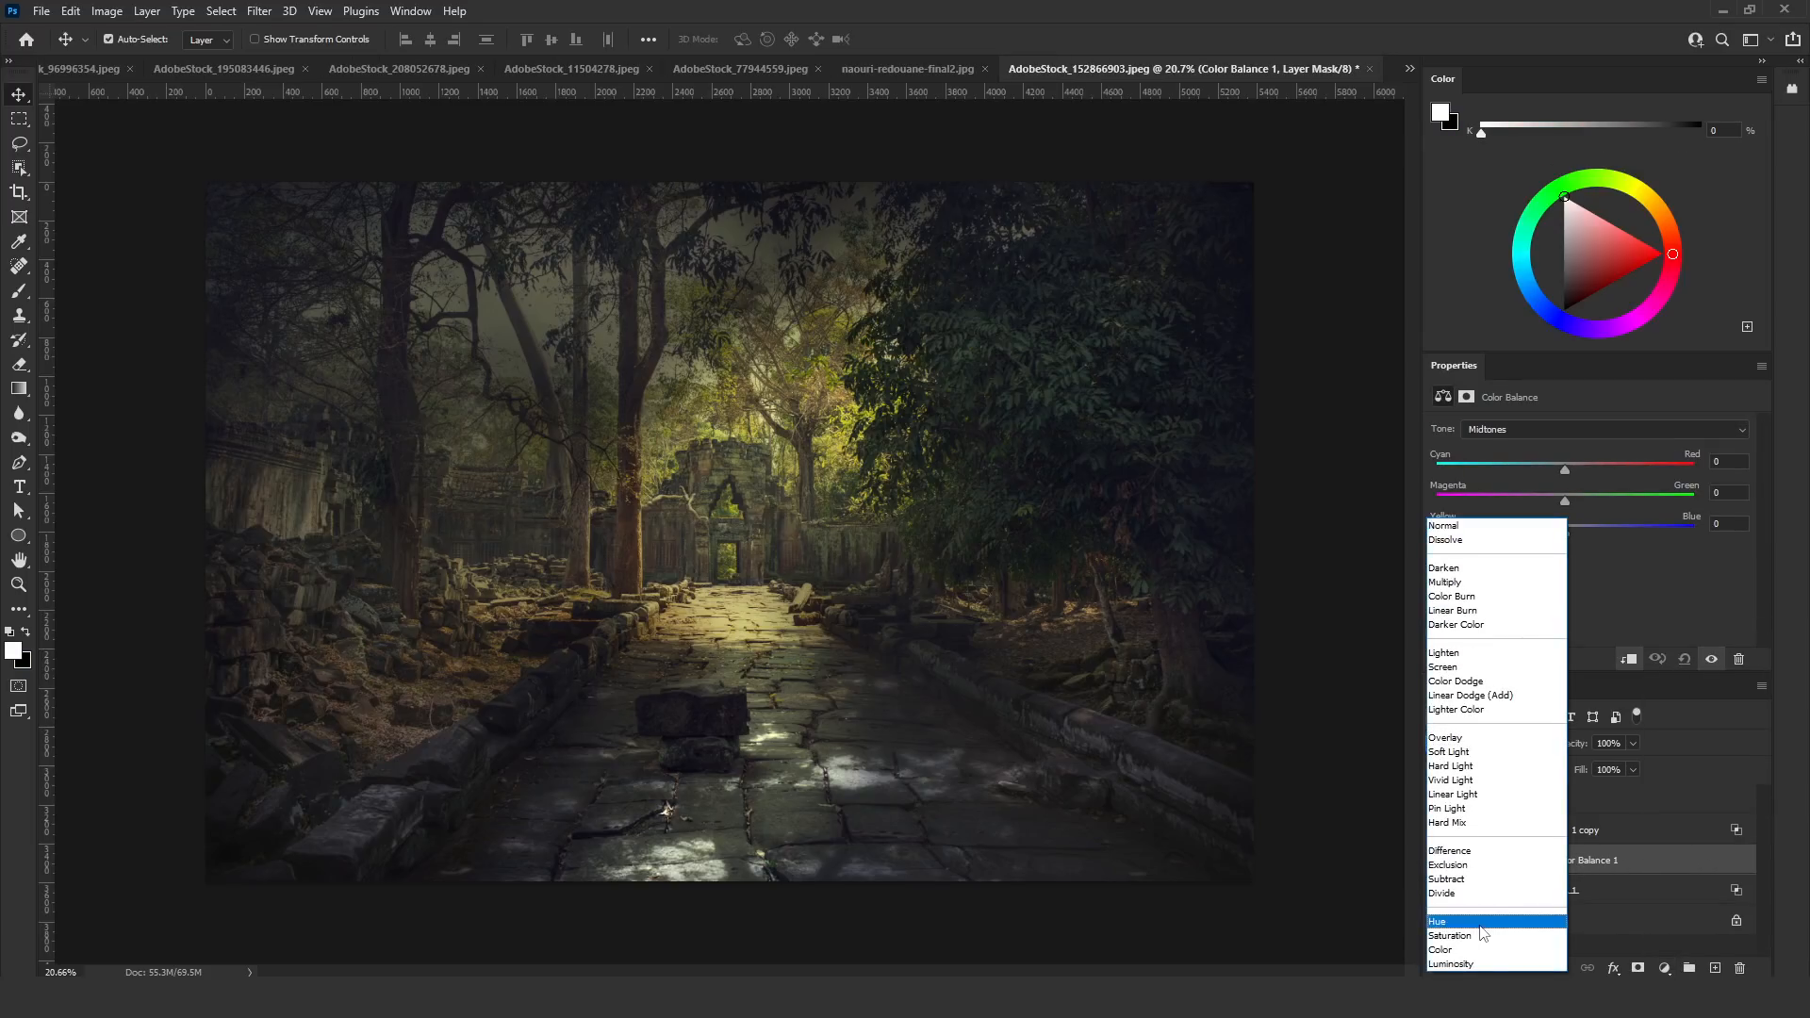
{"action": "left_click", "coordinate": [1476, 948]}
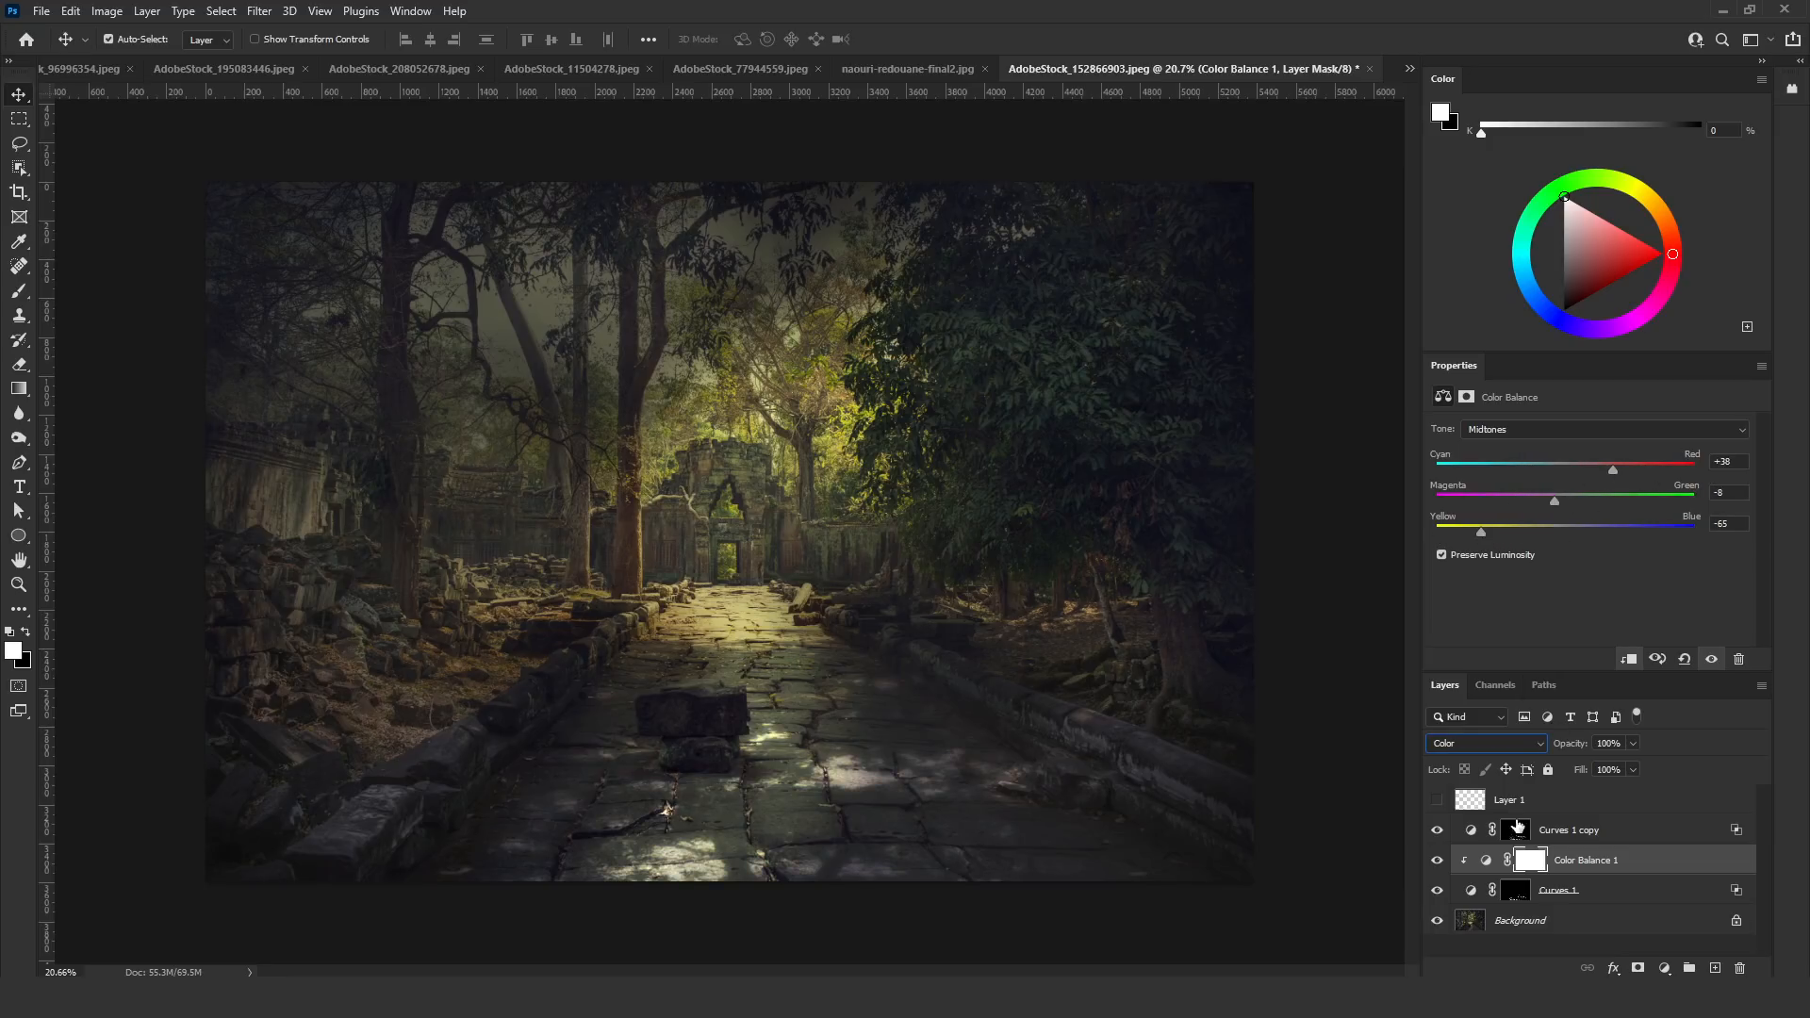
{"action": "left_click", "coordinate": [1437, 860]}
Raise the midtones of the Red channel curve in Curves 1 to warm the light spots
{"action": "left_click", "coordinate": [1565, 890]}
{"action": "left_click", "coordinate": [1582, 453]}
{"action": "left_click", "coordinate": [1508, 472]}
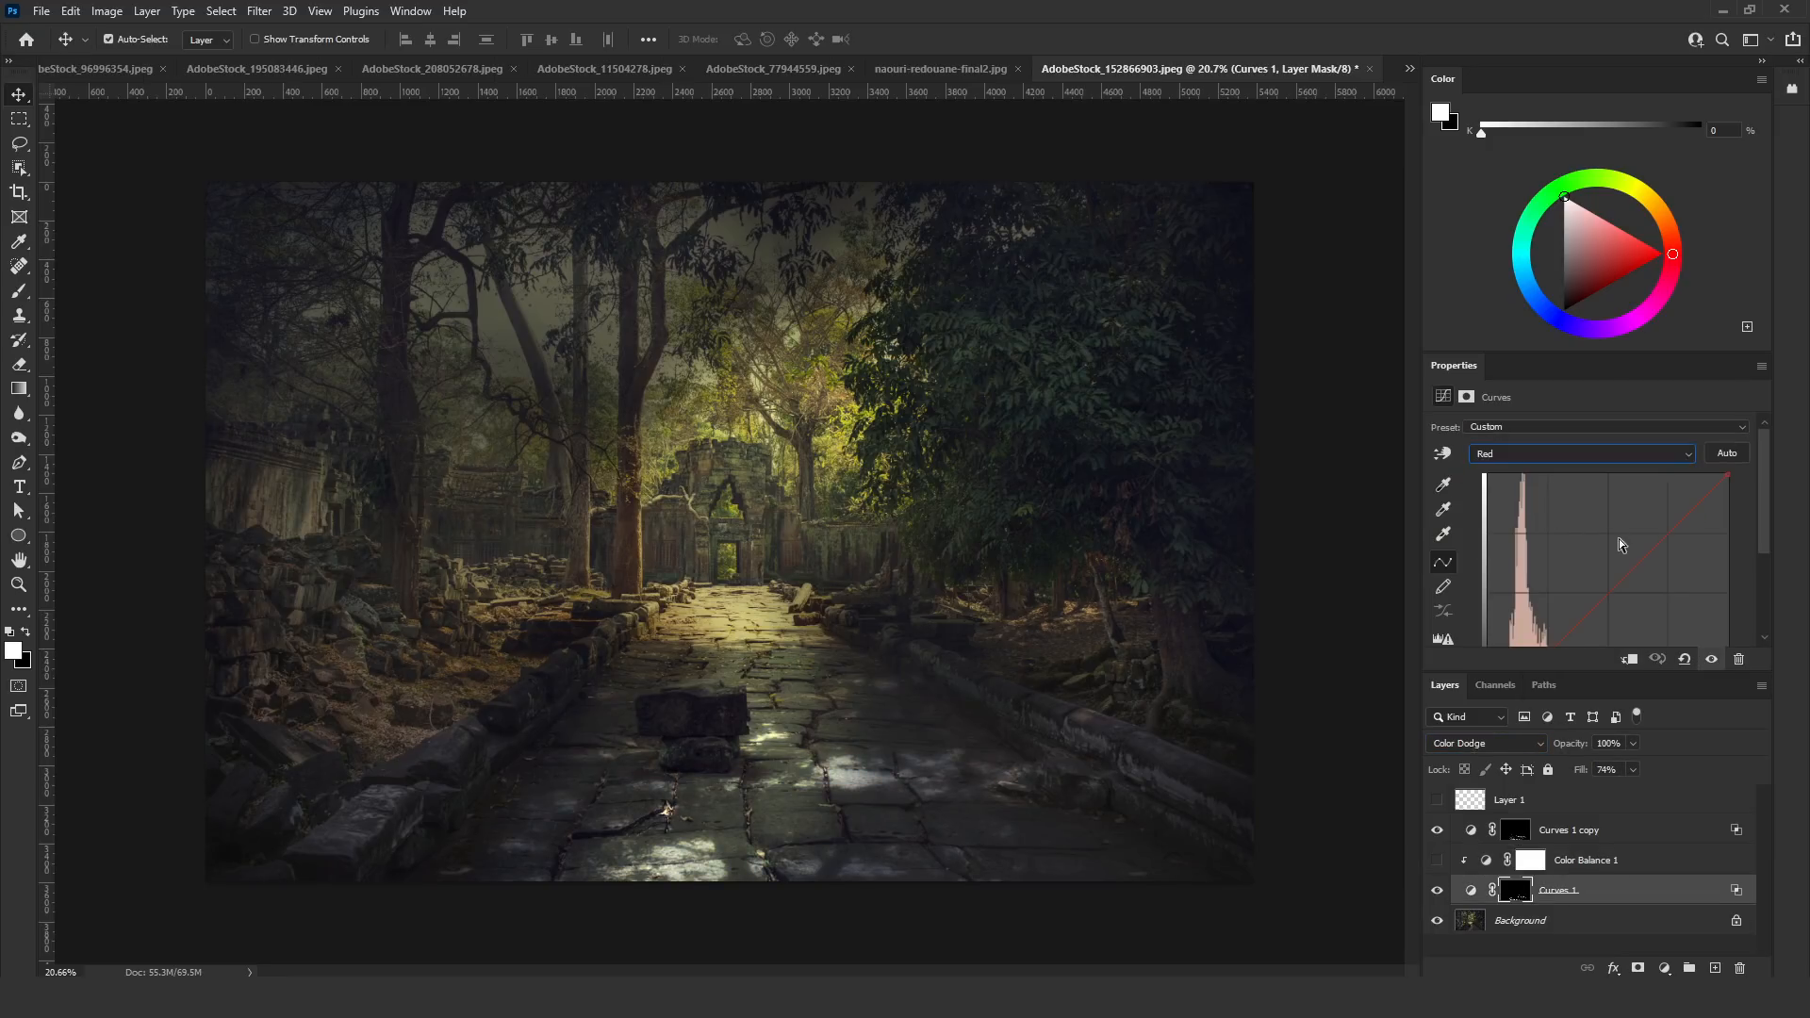
{"action": "left_click_drag", "start_coordinate": [1614, 553], "coordinate": [1612, 560]}
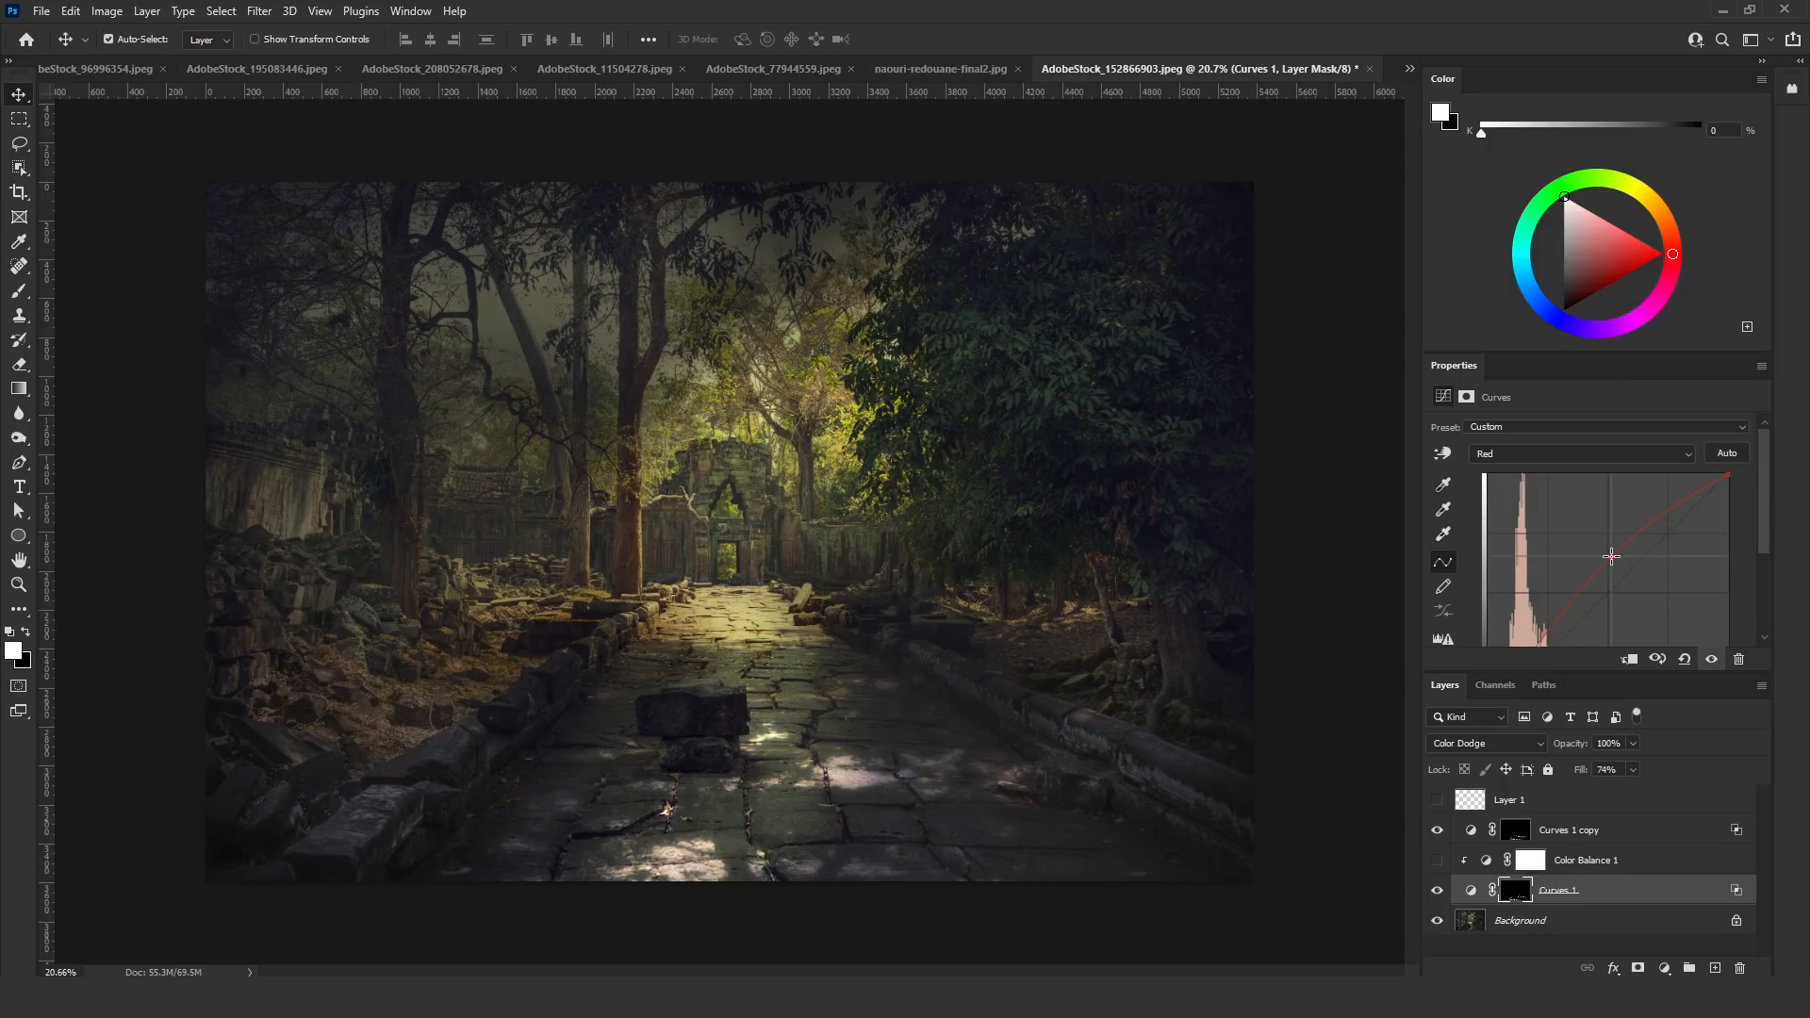
Lower the Blue channel curve in the darker midtones of Curves 1 to make the light spots yellower
{"action": "left_click", "coordinate": [1582, 455]}
{"action": "left_click", "coordinate": [1565, 515]}
{"action": "scroll", "coordinate": [1593, 618], "scroll_direction": "down", "scroll_amount": 1}
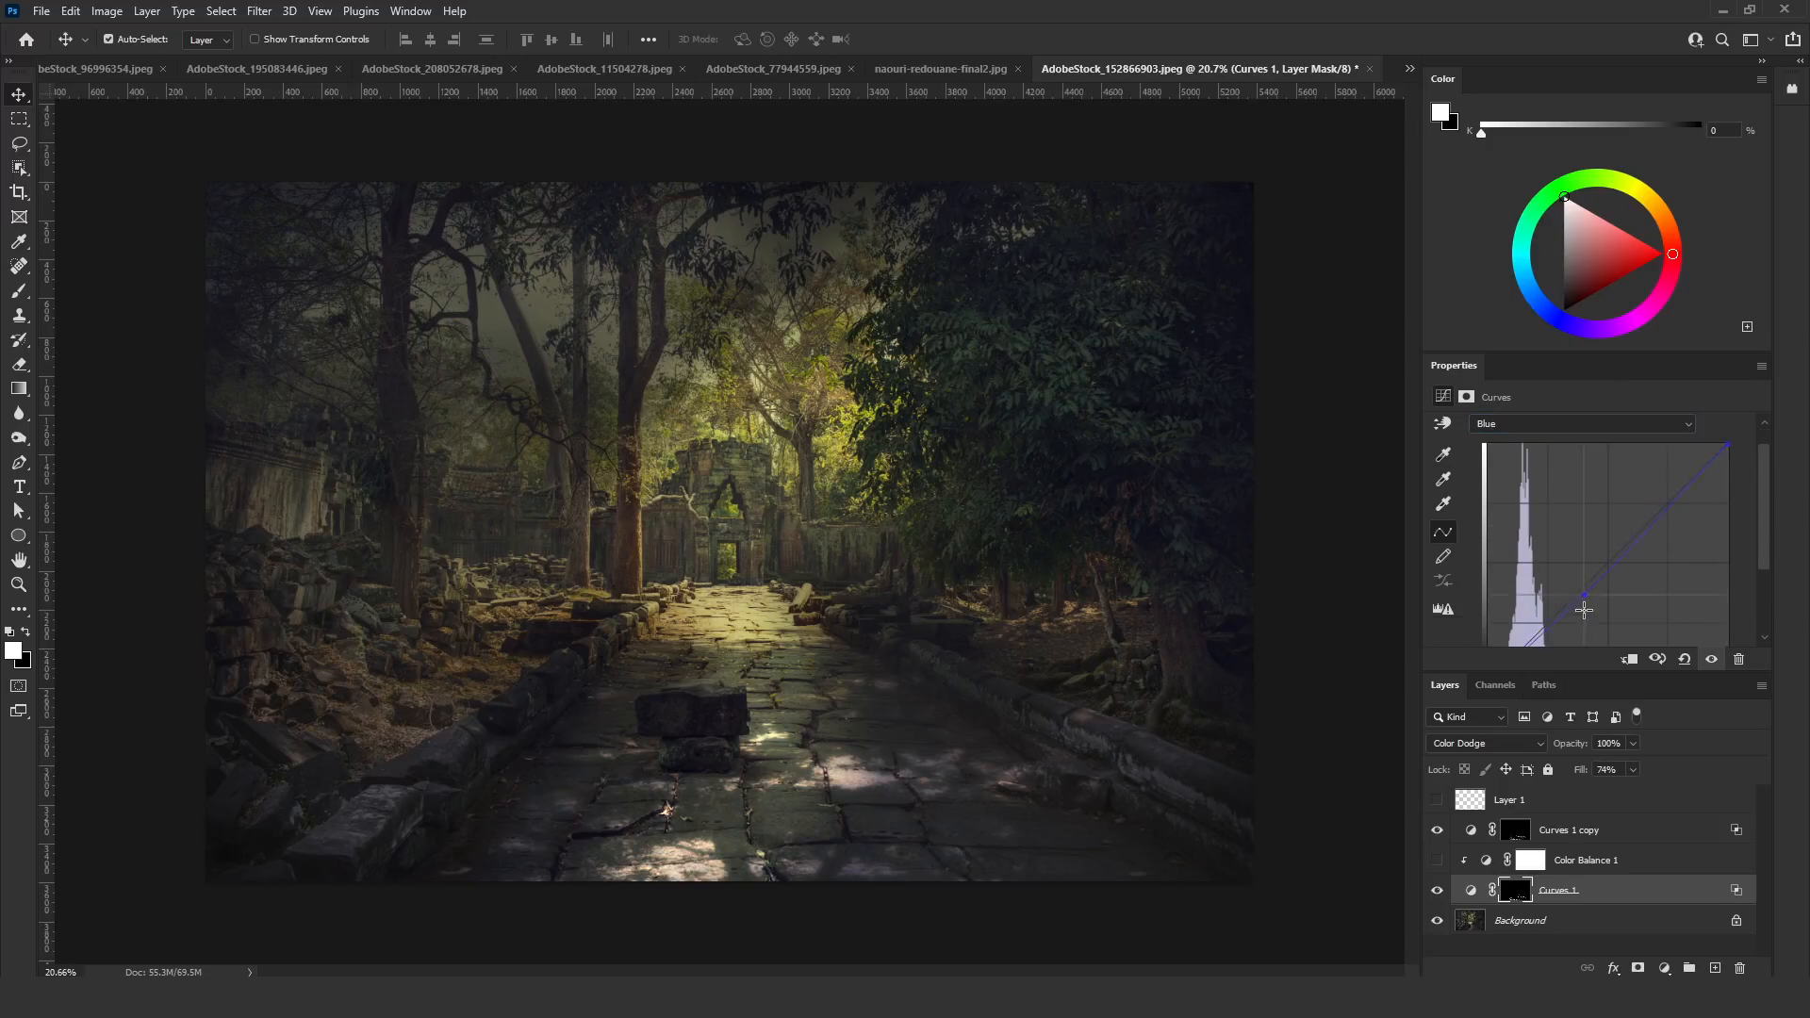
{"action": "left_click_drag", "start_coordinate": [1584, 621], "coordinate": [1592, 624]}
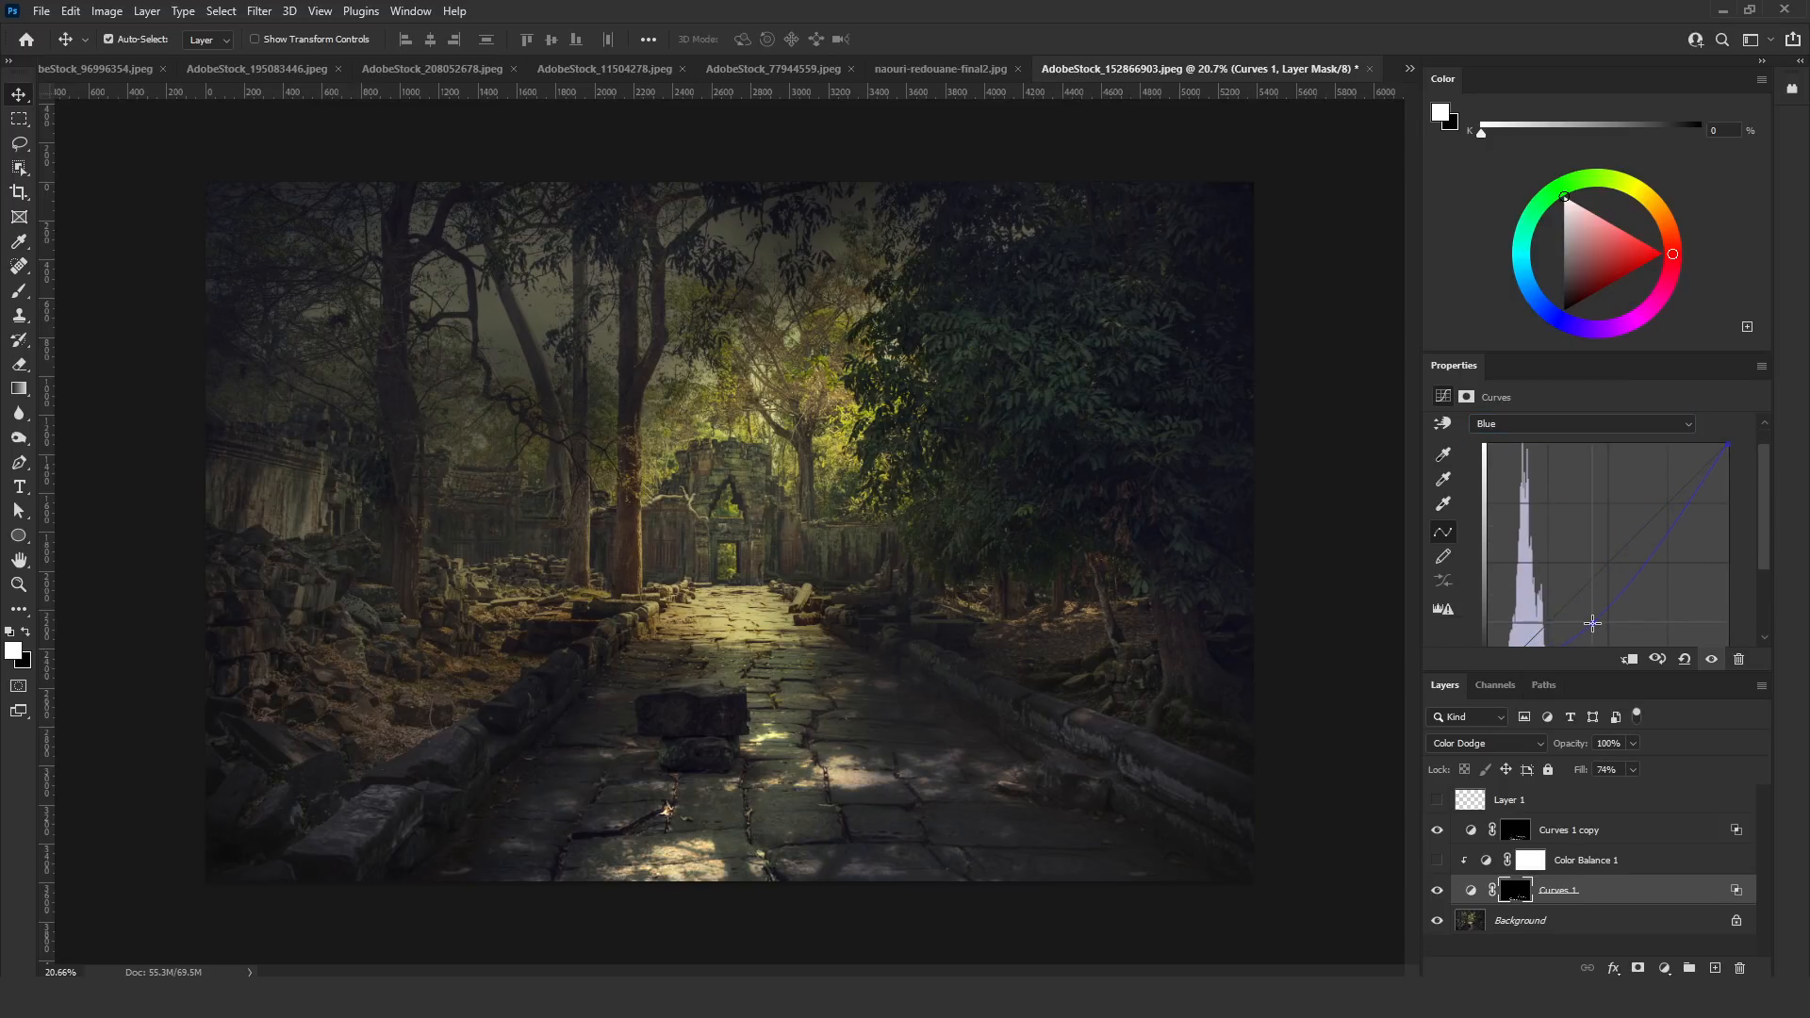
With the Paint Bucket tool active, sample a pale yellow from the sunlit stretch of path on the Background layer
{"action": "right_click", "coordinate": [24, 391]}
{"action": "left_click", "coordinate": [104, 408]}
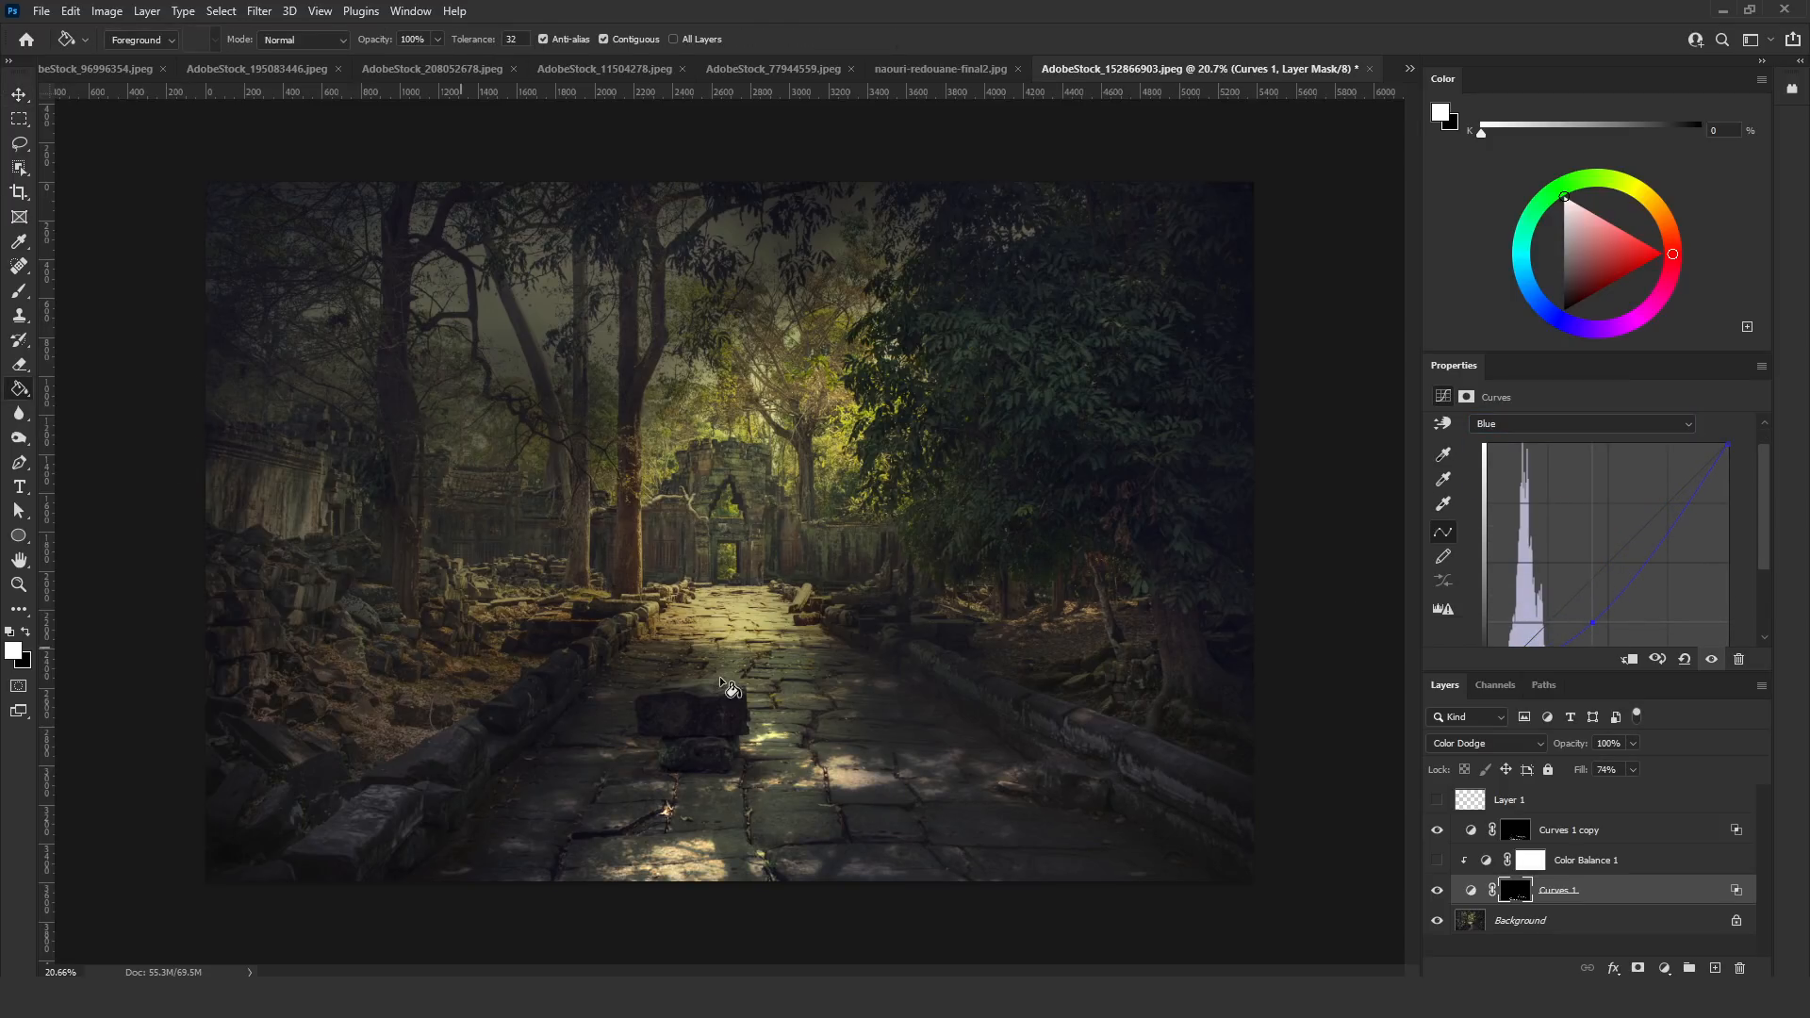
{"action": "left_click", "coordinate": [746, 610], "text": "alt"}
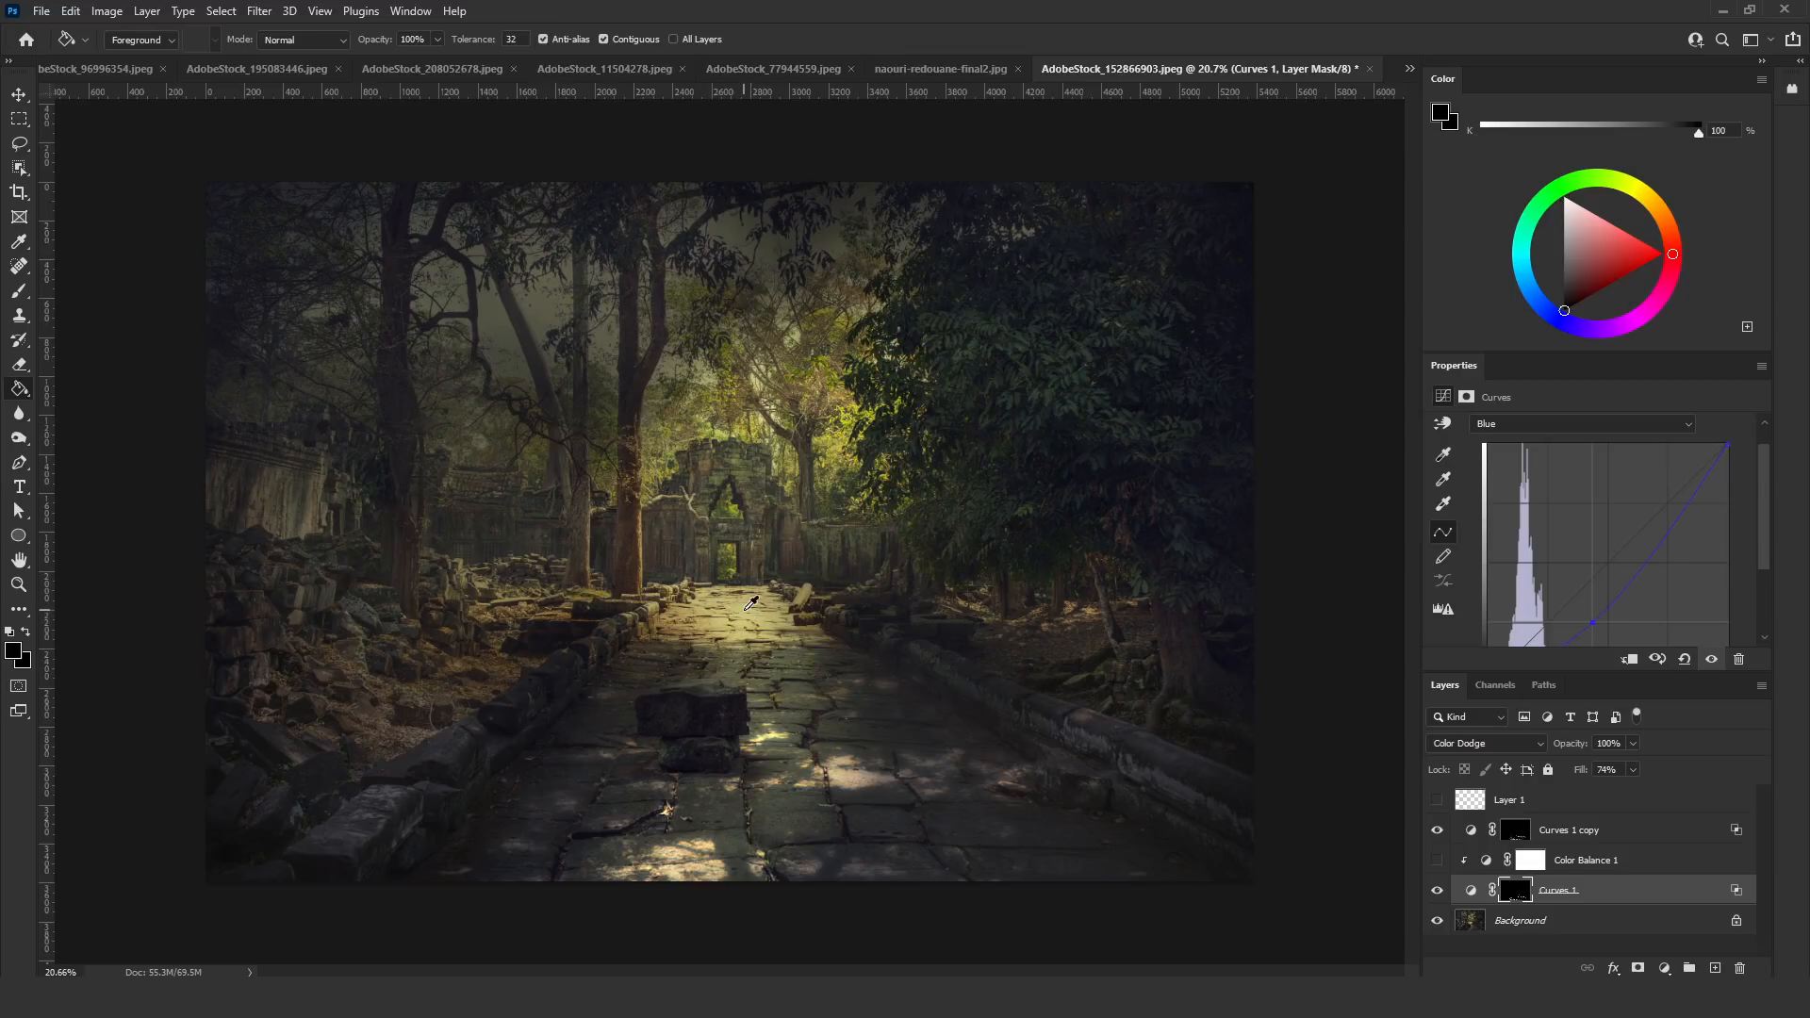
{"action": "left_click", "coordinate": [1593, 932]}
{"action": "left_click", "coordinate": [742, 616], "text": "alt"}
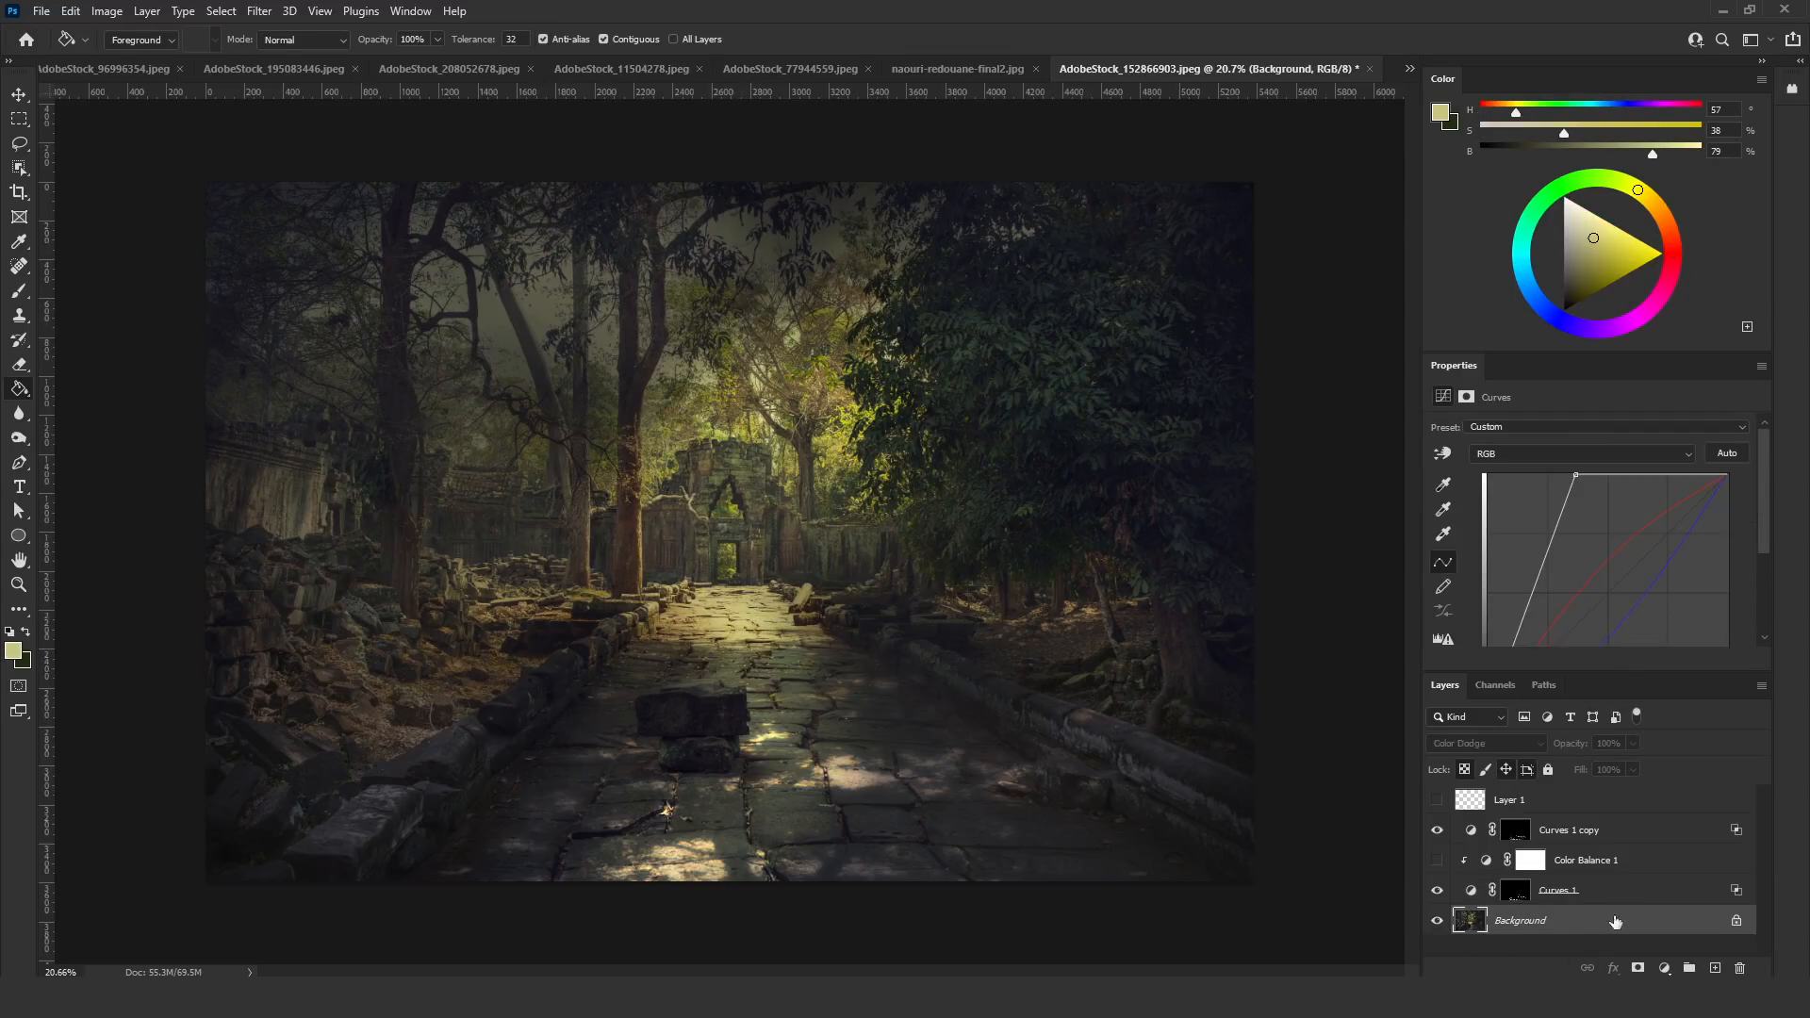
Fill a new layer clipped to Curves 1 with the sampled yellow and set its blend mode to Color
{"action": "left_click", "coordinate": [1614, 892]}
{"action": "left_click", "coordinate": [1714, 969]}
{"action": "left_click", "coordinate": [899, 758]}
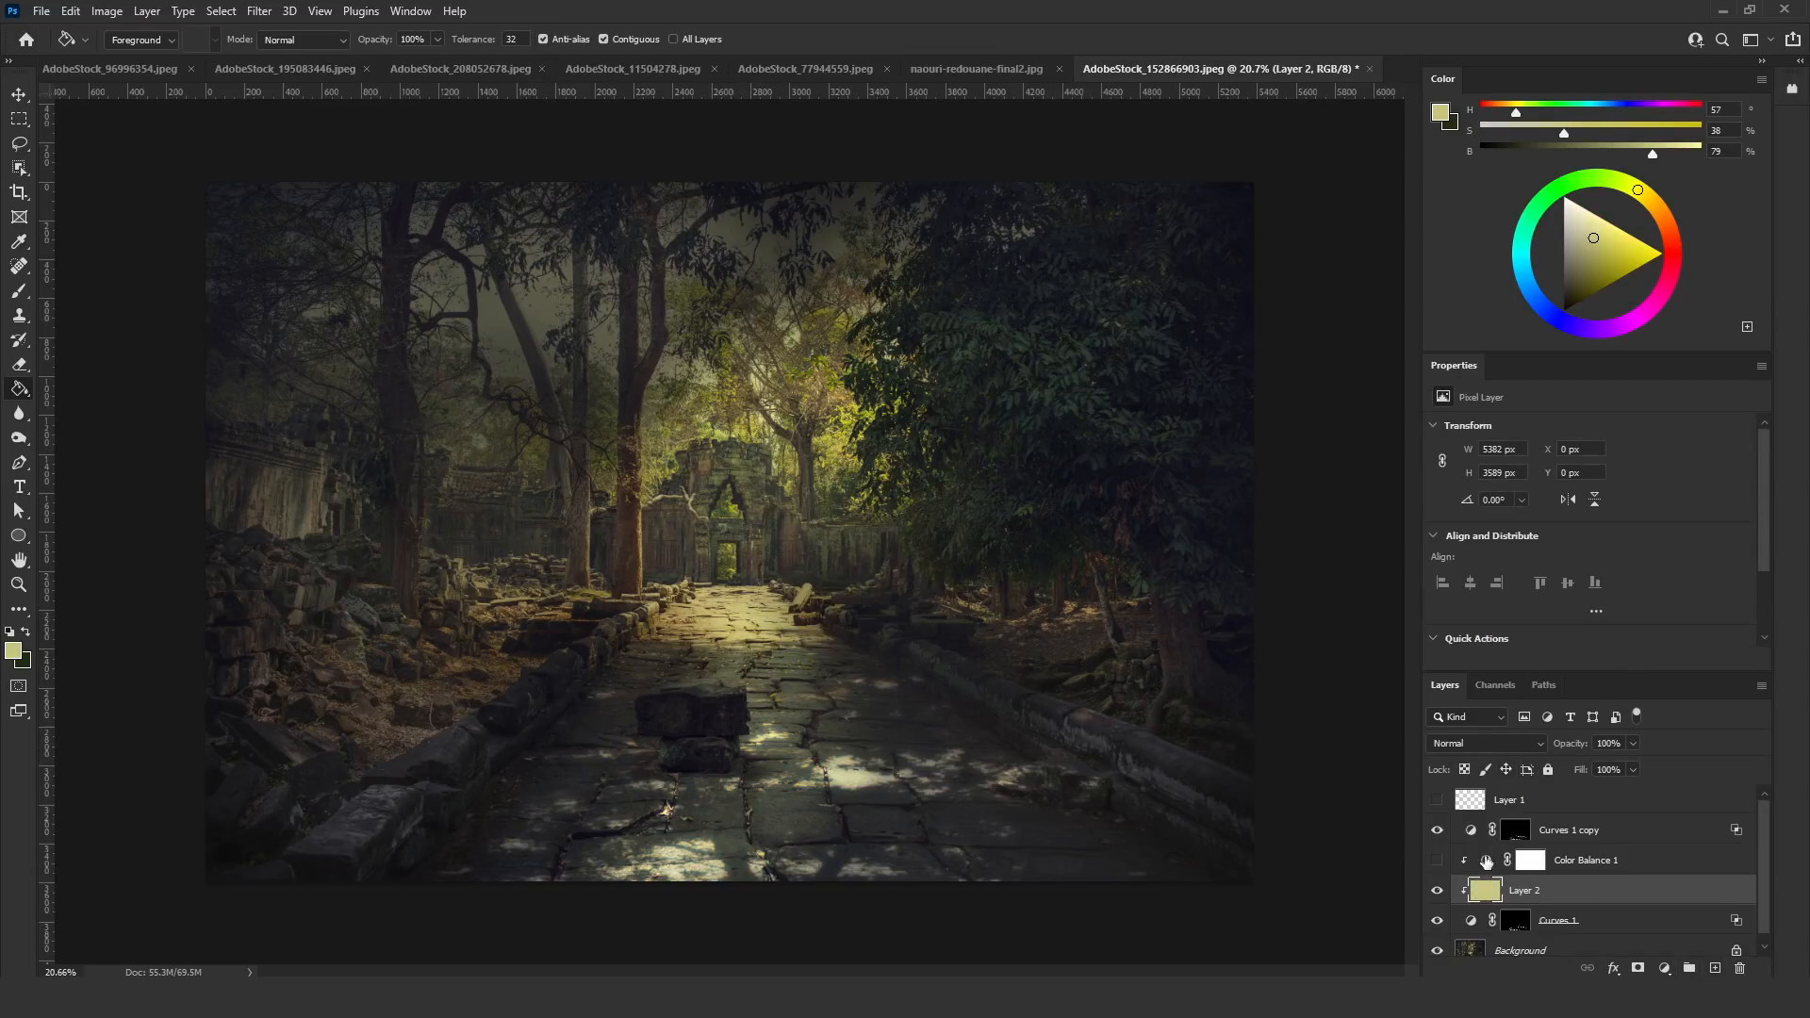
{"action": "left_click", "coordinate": [1485, 743]}
{"action": "left_click", "coordinate": [1447, 953]}
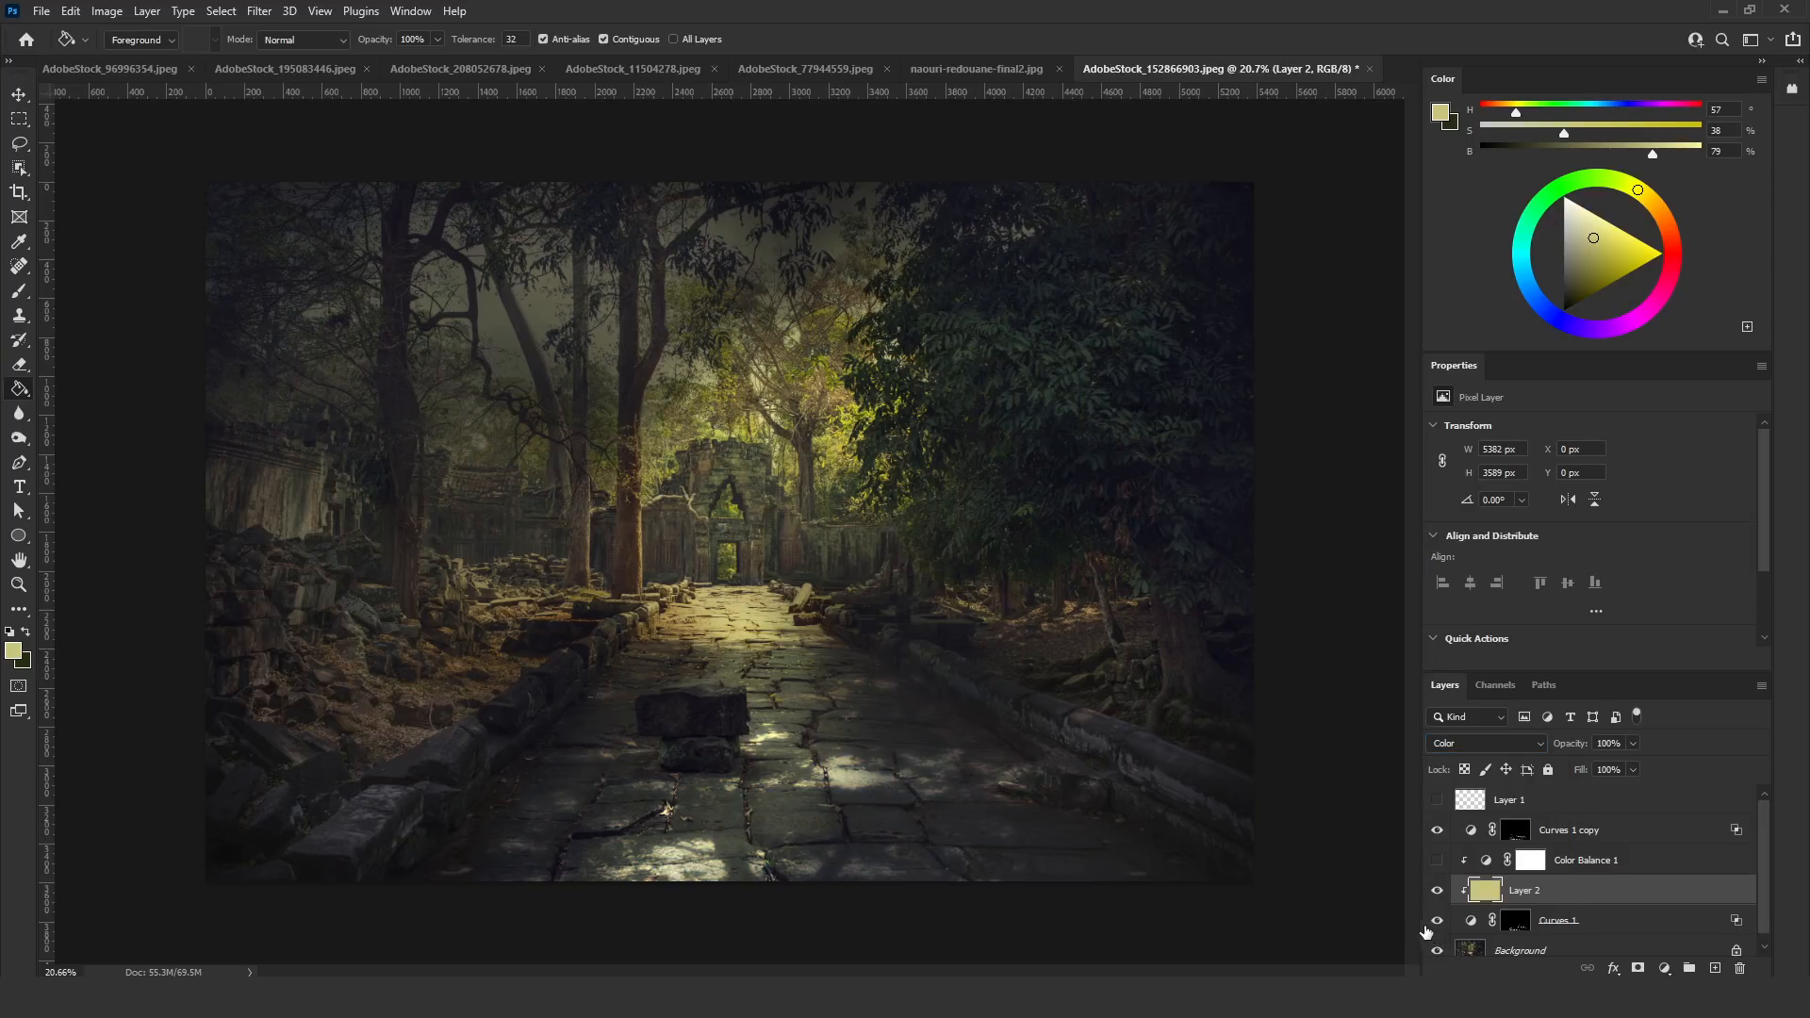
Duplicate the clipped yellow fill layer, keep the copy clipped, and set its blend mode to Overlay
{"action": "key", "text": "ctrl+j"}
{"action": "left_click", "coordinate": [1542, 905], "text": "alt"}
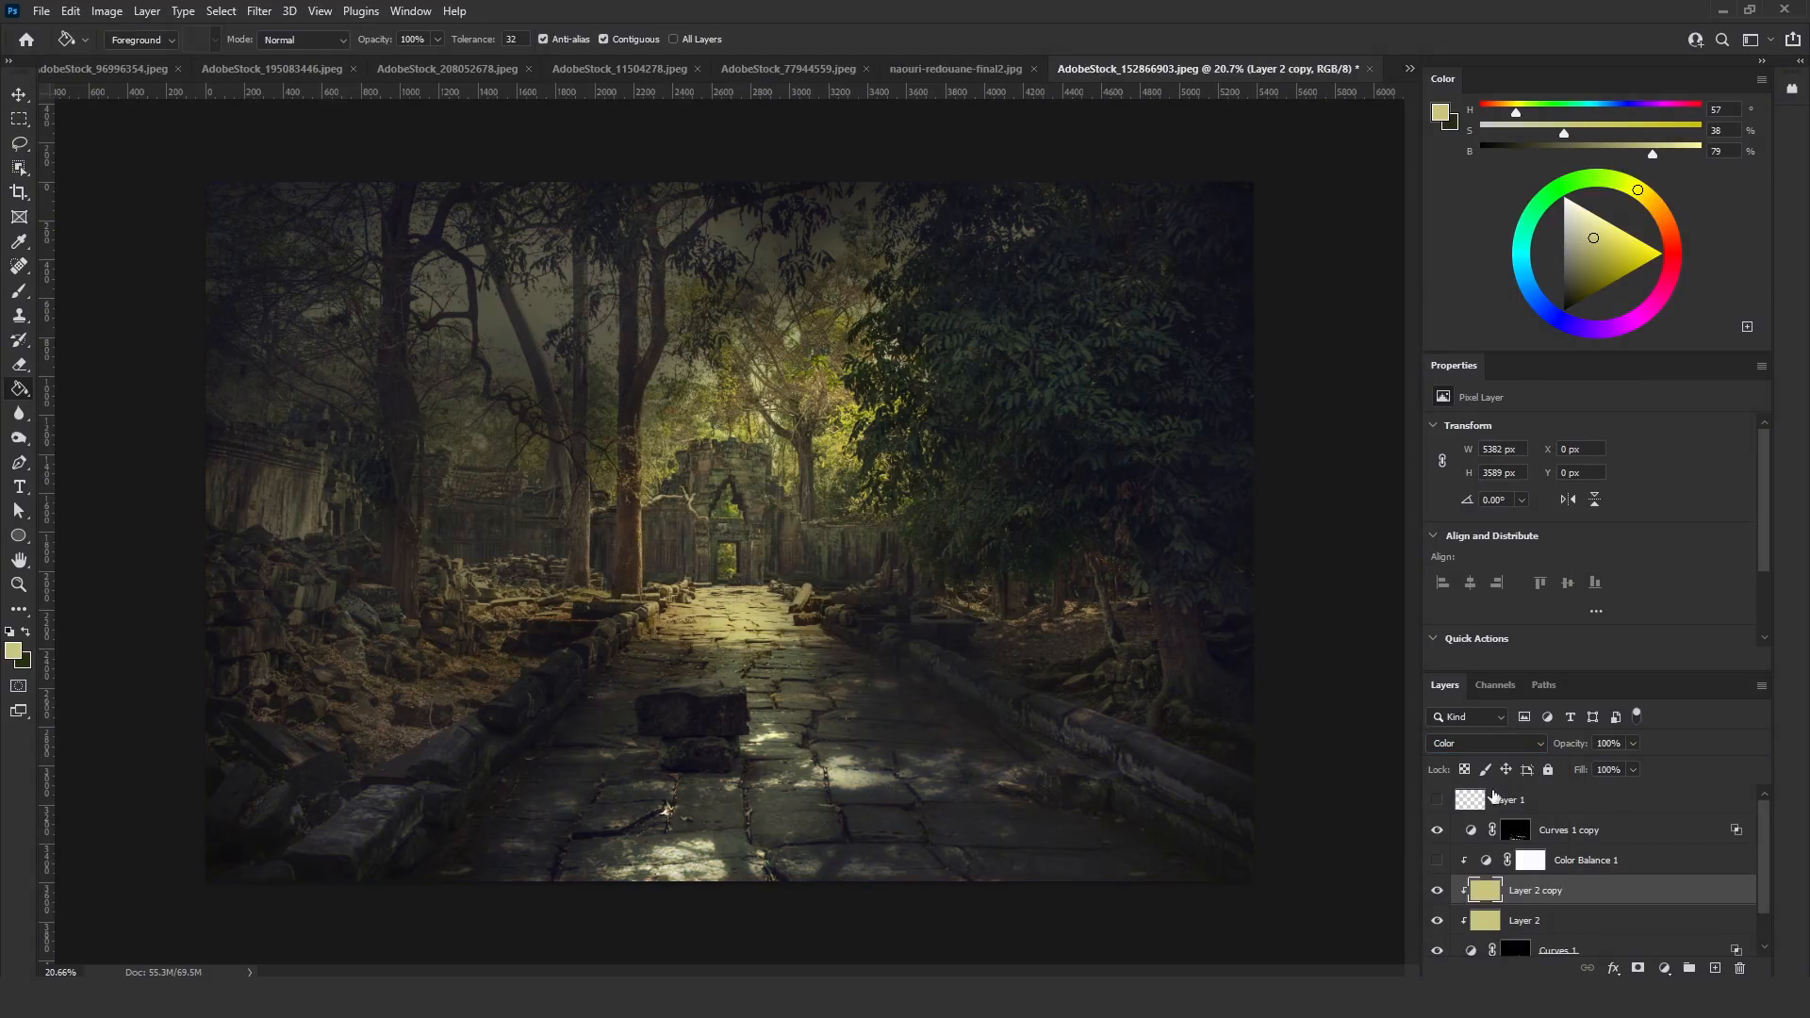
{"action": "left_click", "coordinate": [1485, 743]}
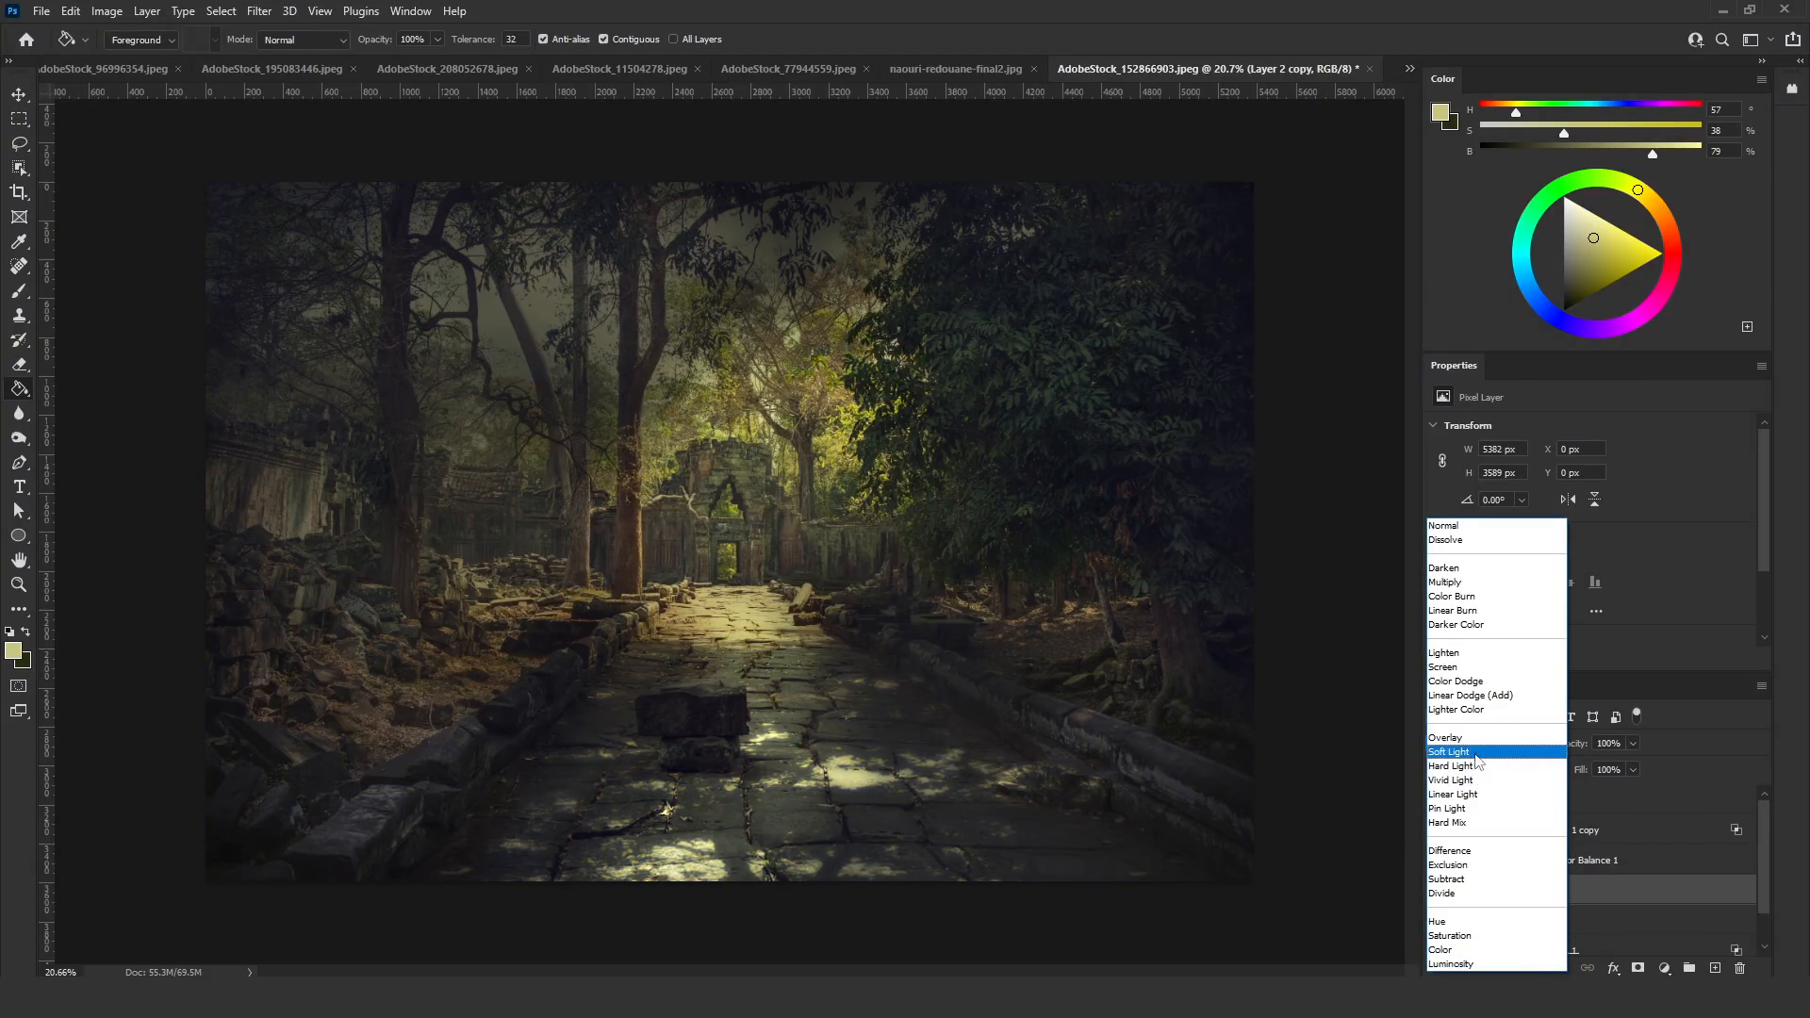
{"action": "left_click", "coordinate": [1480, 745]}
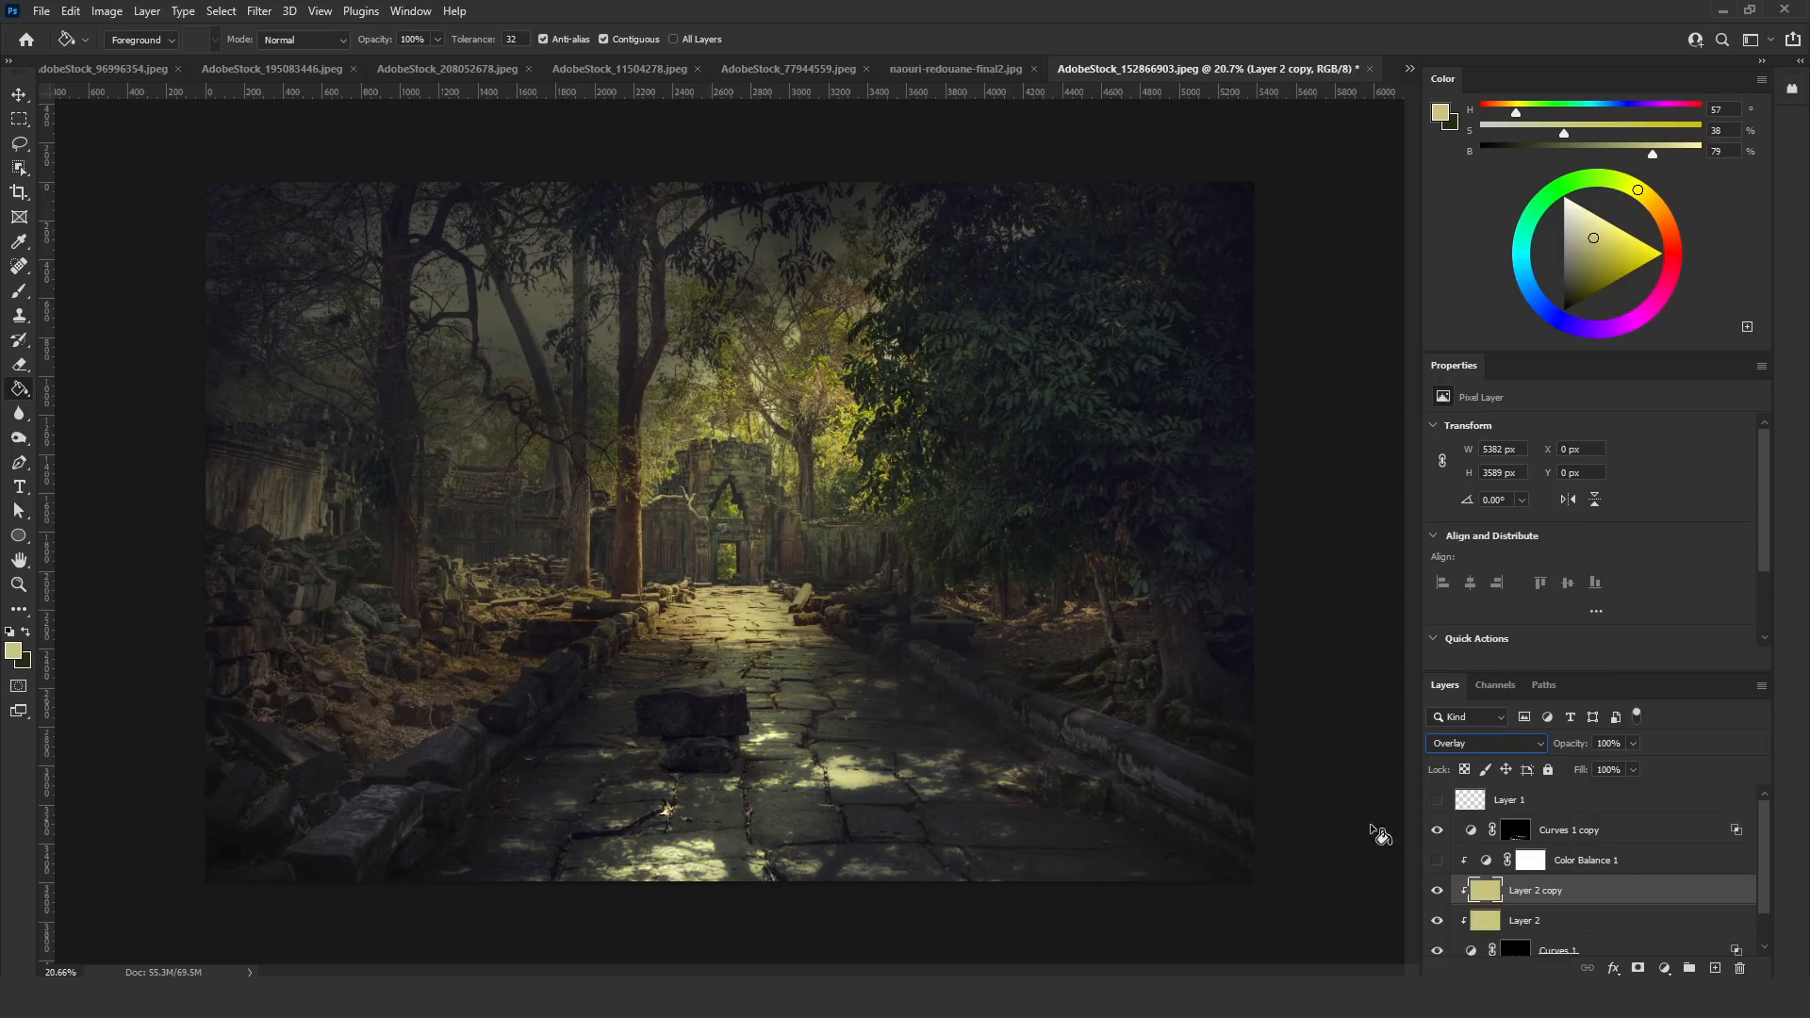
Delete the hidden Color Balance 1 adjustment layer
{"action": "left_click", "coordinate": [1577, 921]}
{"action": "left_click", "coordinate": [1562, 860]}
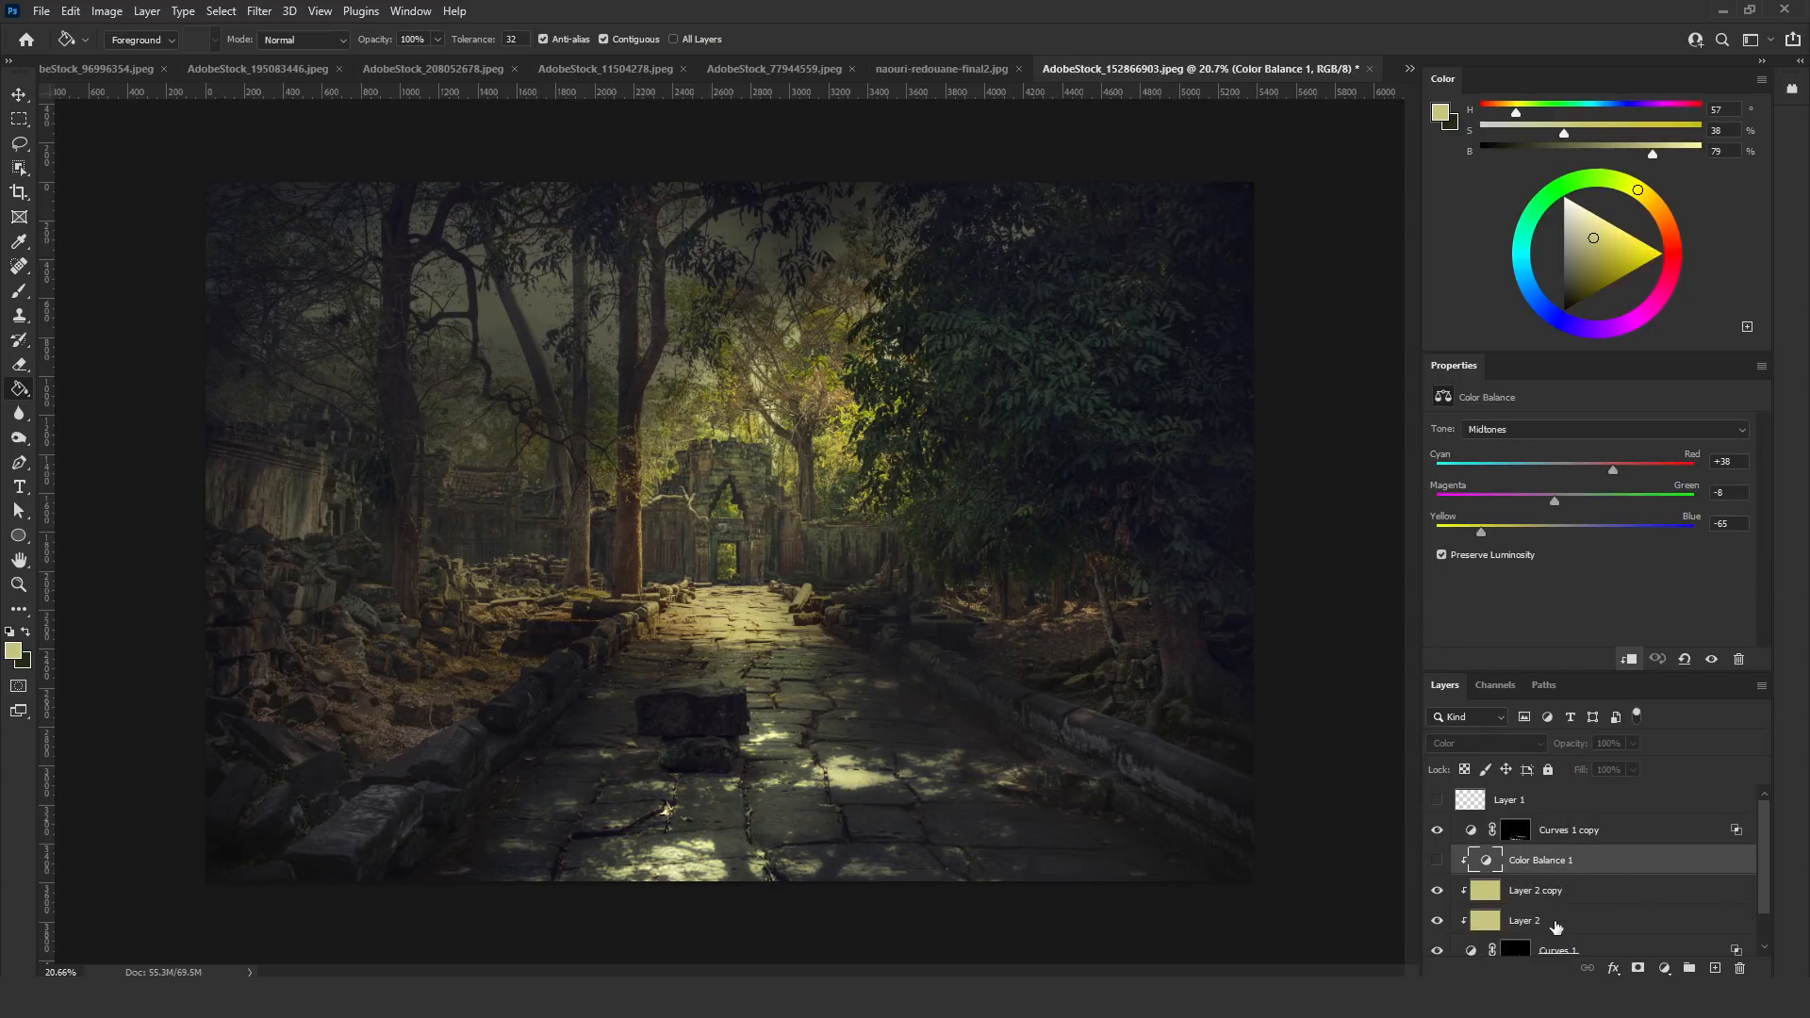
{"action": "key", "text": "Delete"}
Raise the midtones of the Red channel curve in Curves 1 a little further
{"action": "left_click", "coordinate": [1560, 921]}
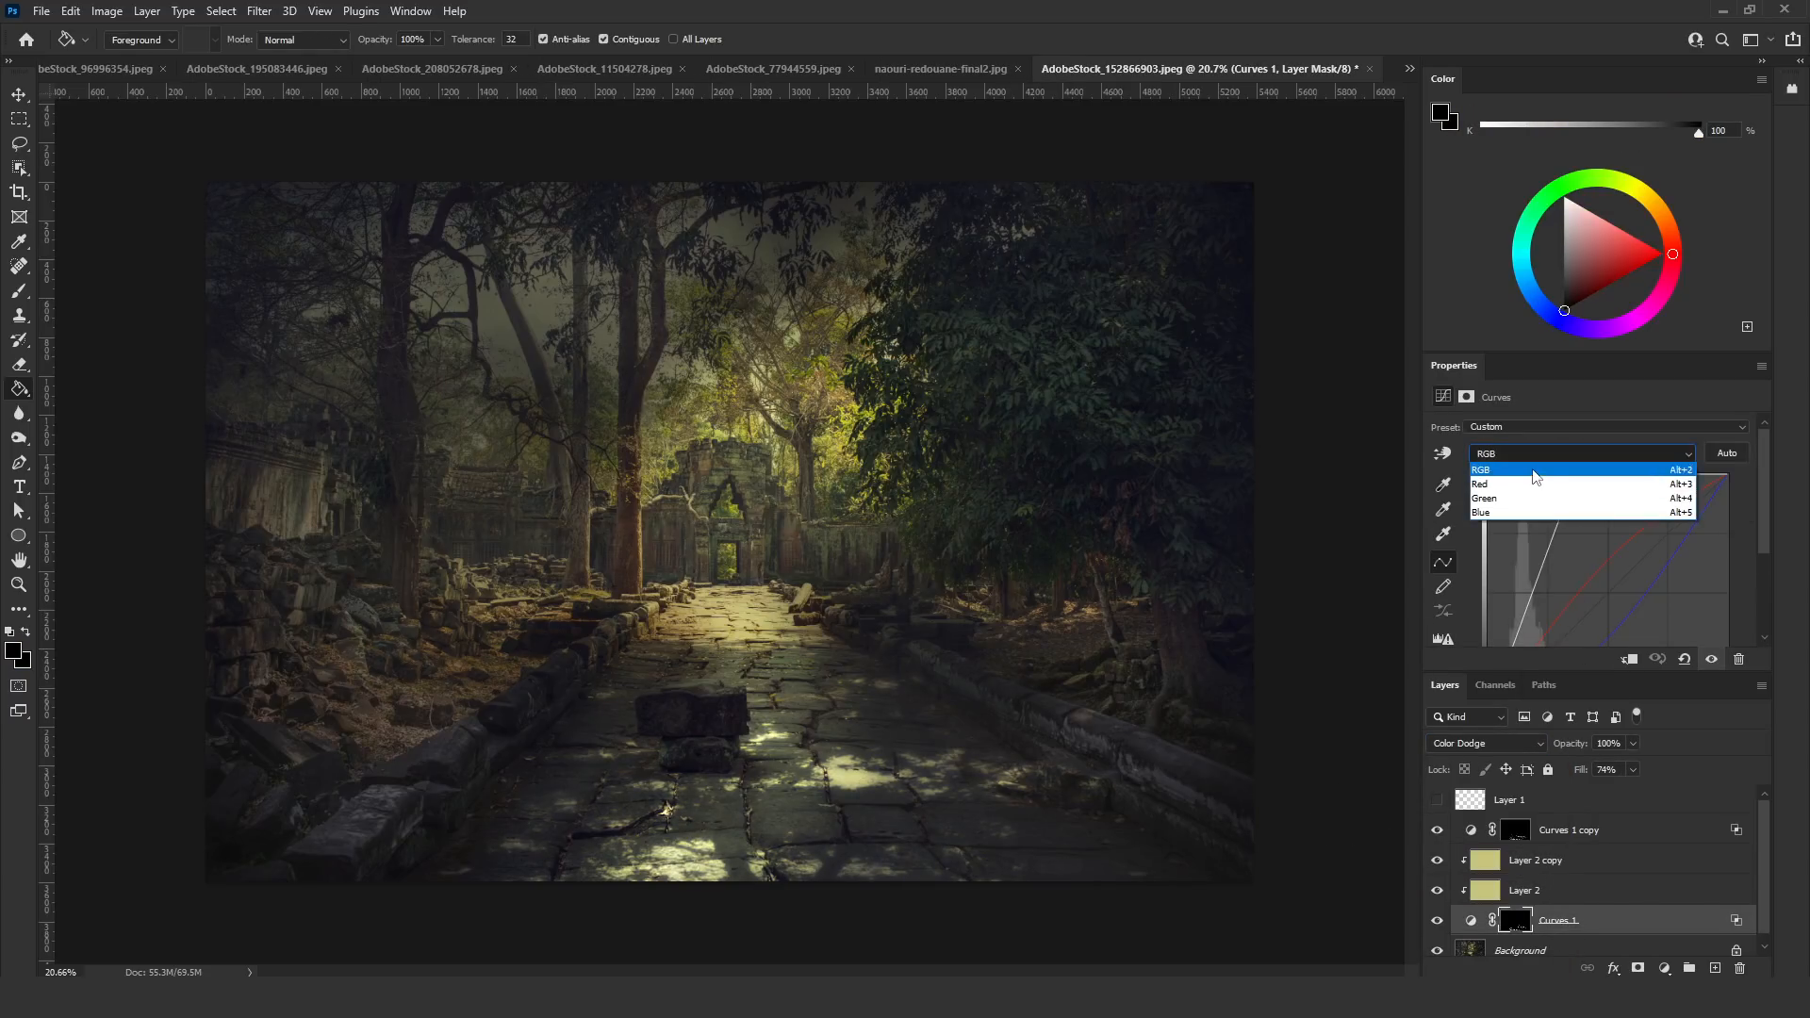
{"action": "left_click", "coordinate": [1539, 456]}
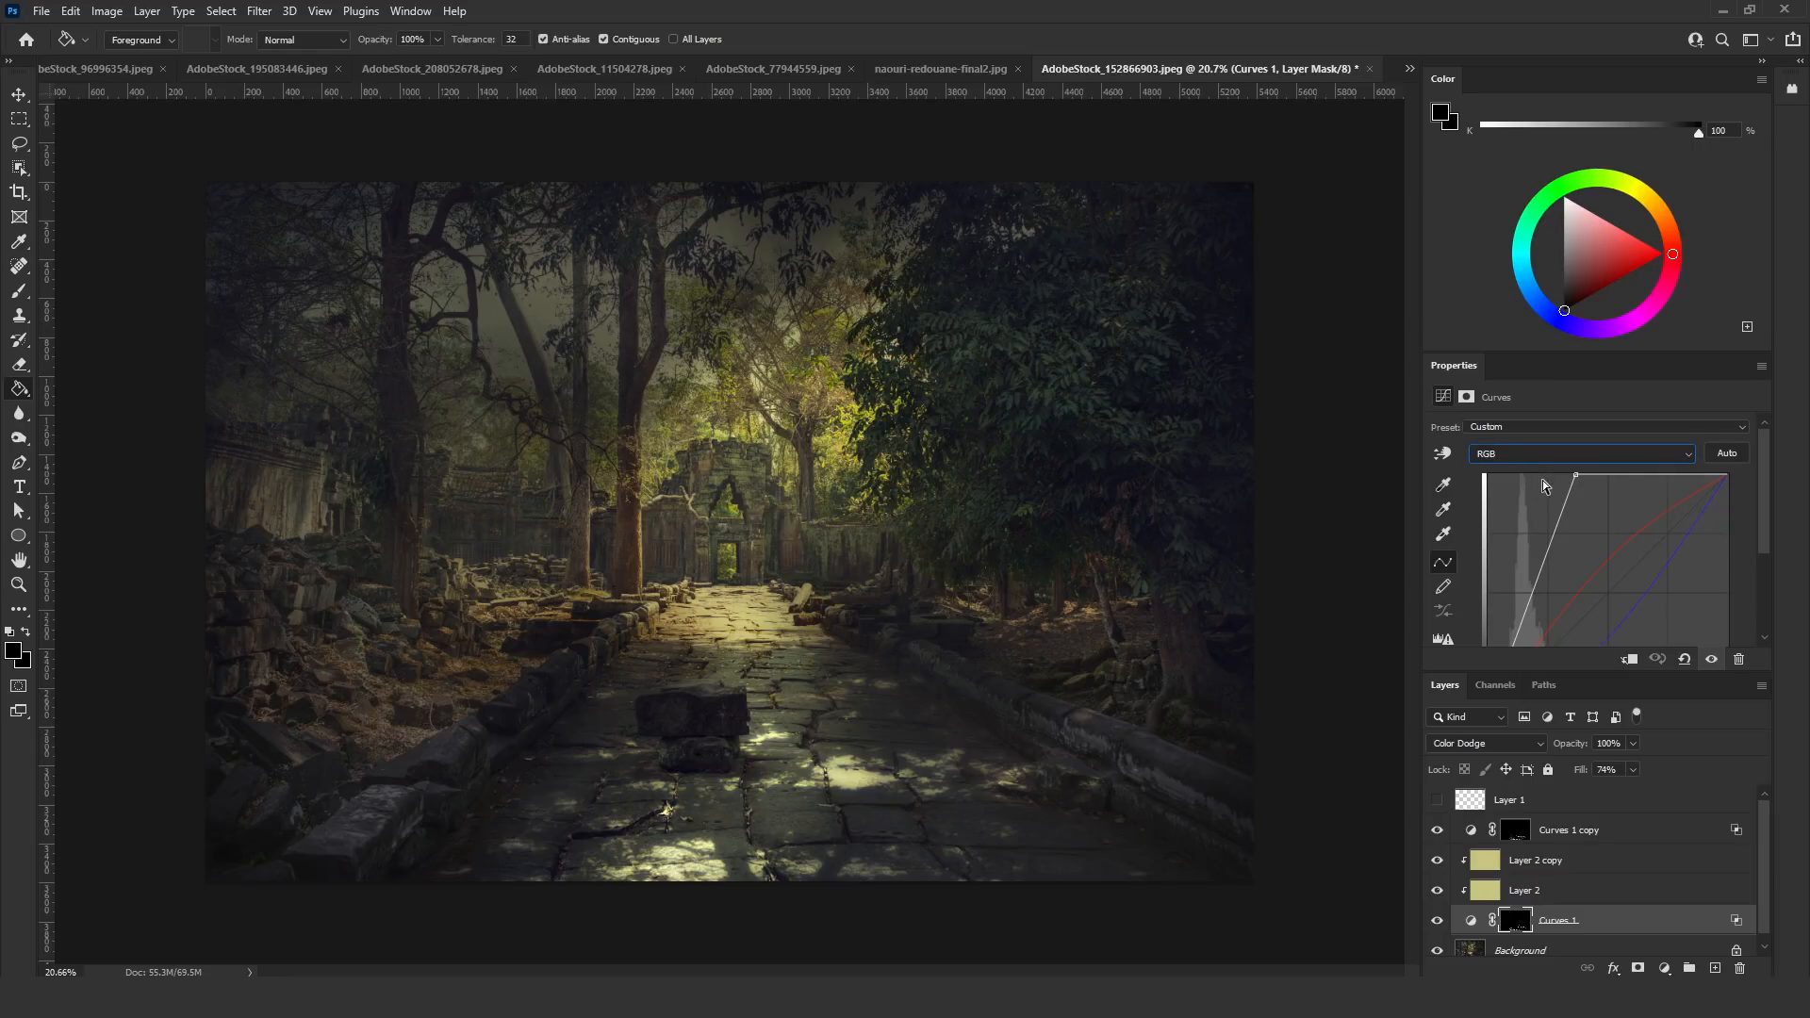
{"action": "left_click", "coordinate": [1546, 483]}
{"action": "left_click_drag", "start_coordinate": [1612, 545], "coordinate": [1610, 540]}
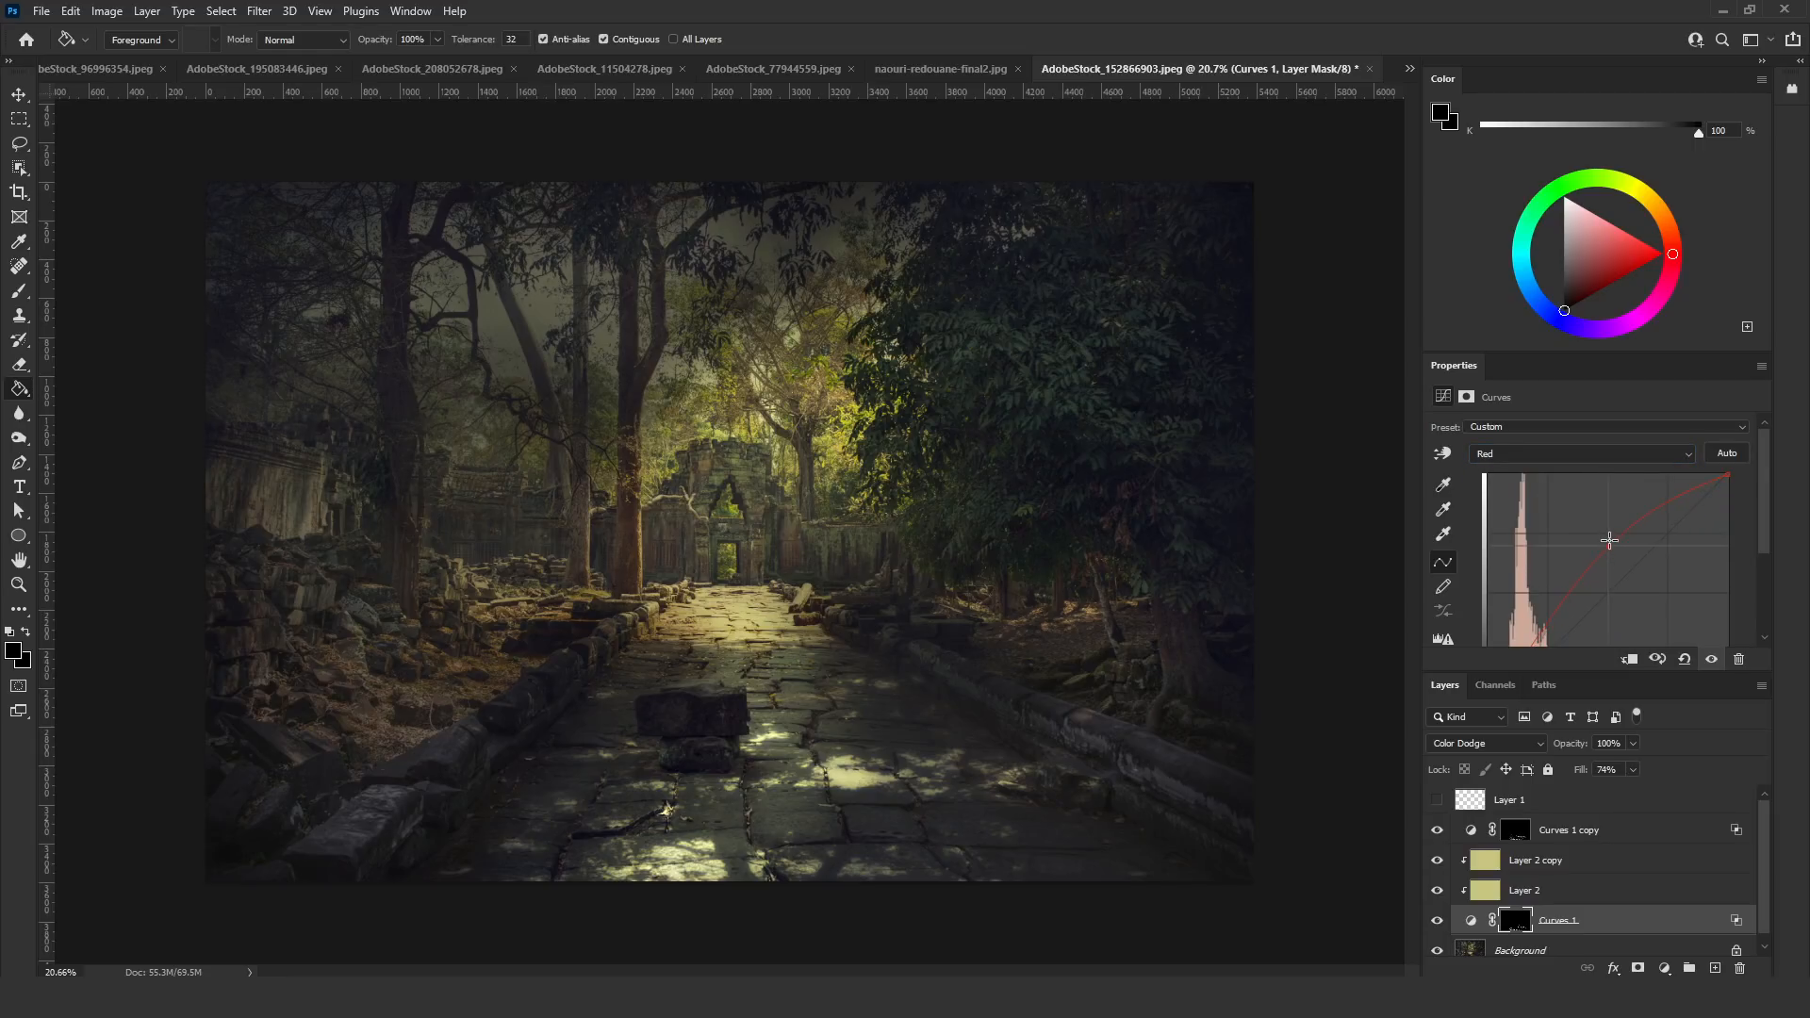
Review the Blue channel curve of Curves 1 and adjust a midtone point on its Green channel curve
{"action": "left_click", "coordinate": [1567, 456]}
{"action": "left_click", "coordinate": [1565, 514]}
{"action": "scroll", "coordinate": [1640, 594], "scroll_direction": "down", "scroll_amount": 2}
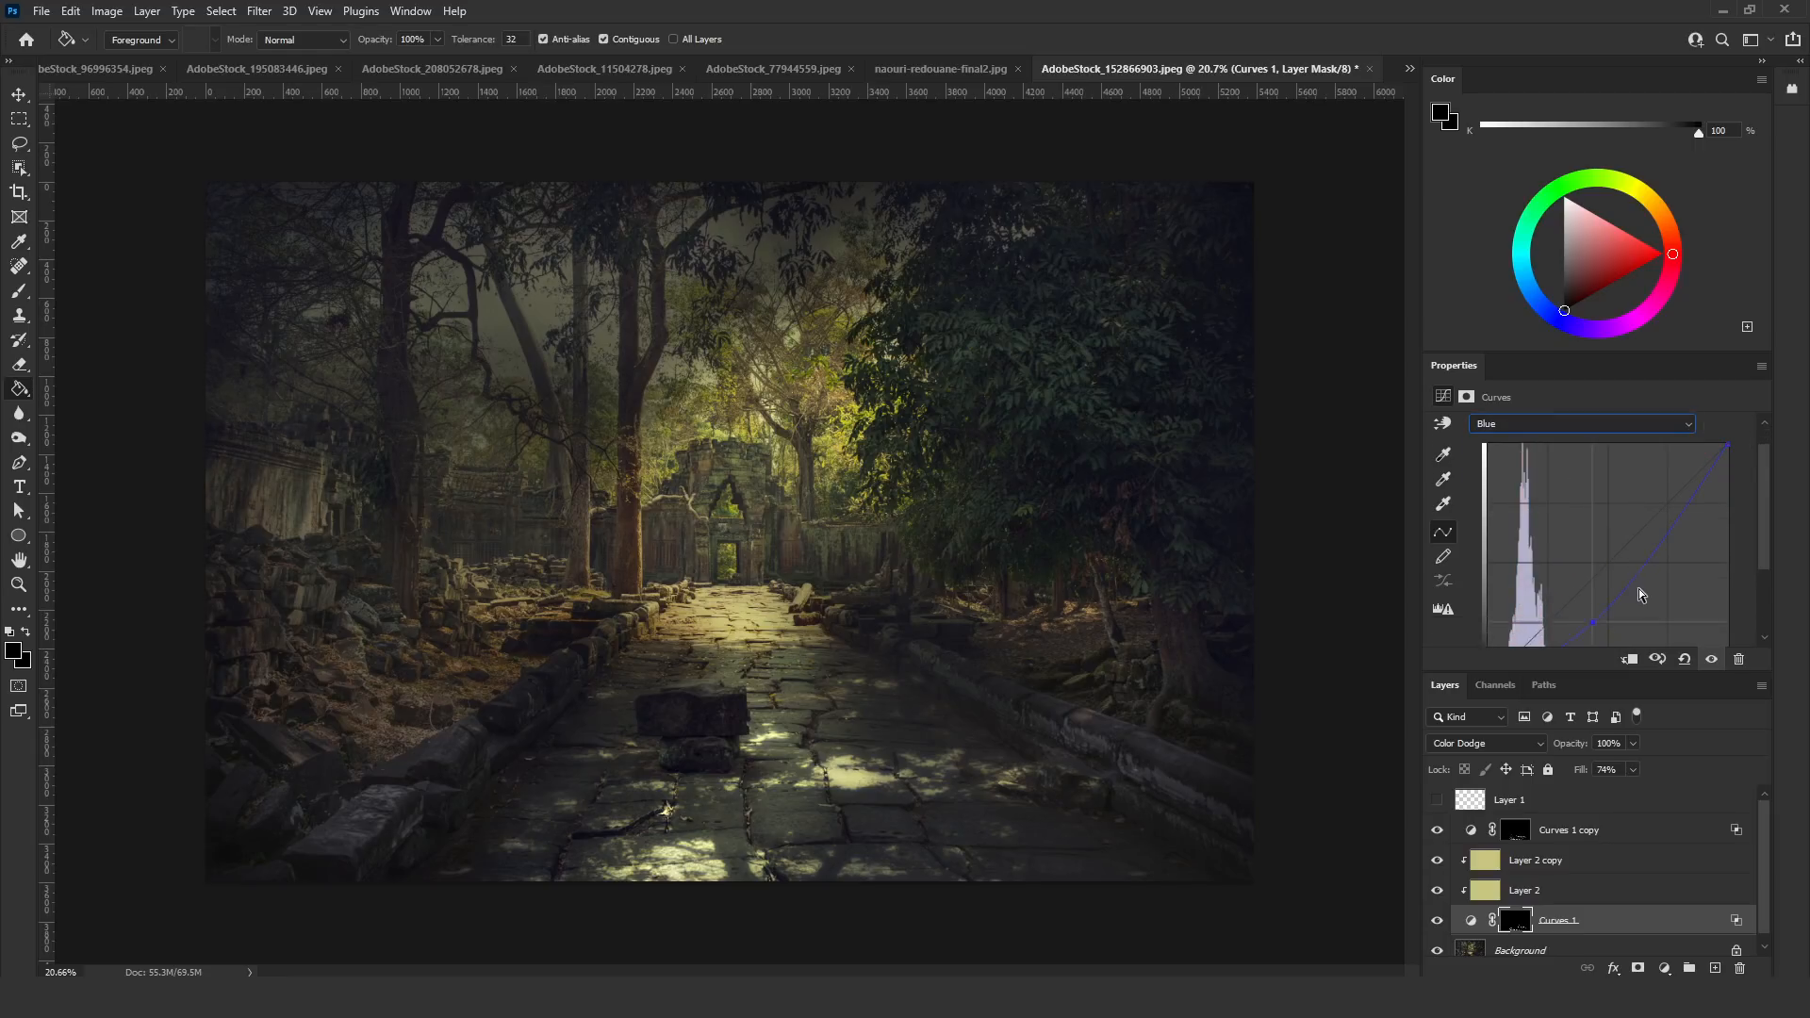
{"action": "mouse_move", "coordinate": [1606, 578]}
{"action": "left_mouse_down"}
{"action": "mouse_move", "coordinate": [1600, 555]}
{"action": "mouse_move", "coordinate": [1623, 614]}
{"action": "mouse_move", "coordinate": [1603, 529]}
{"action": "mouse_move", "coordinate": [1604, 606]}
{"action": "mouse_move", "coordinate": [1601, 521]}
{"action": "mouse_move", "coordinate": [1604, 556]}
{"action": "left_mouse_up"}
{"action": "scroll", "coordinate": [1518, 434], "scroll_direction": "up", "scroll_amount": 2}
{"action": "left_click", "coordinate": [1529, 481]}
{"action": "scroll", "coordinate": [1529, 481], "scroll_direction": "down", "scroll_amount": 2}
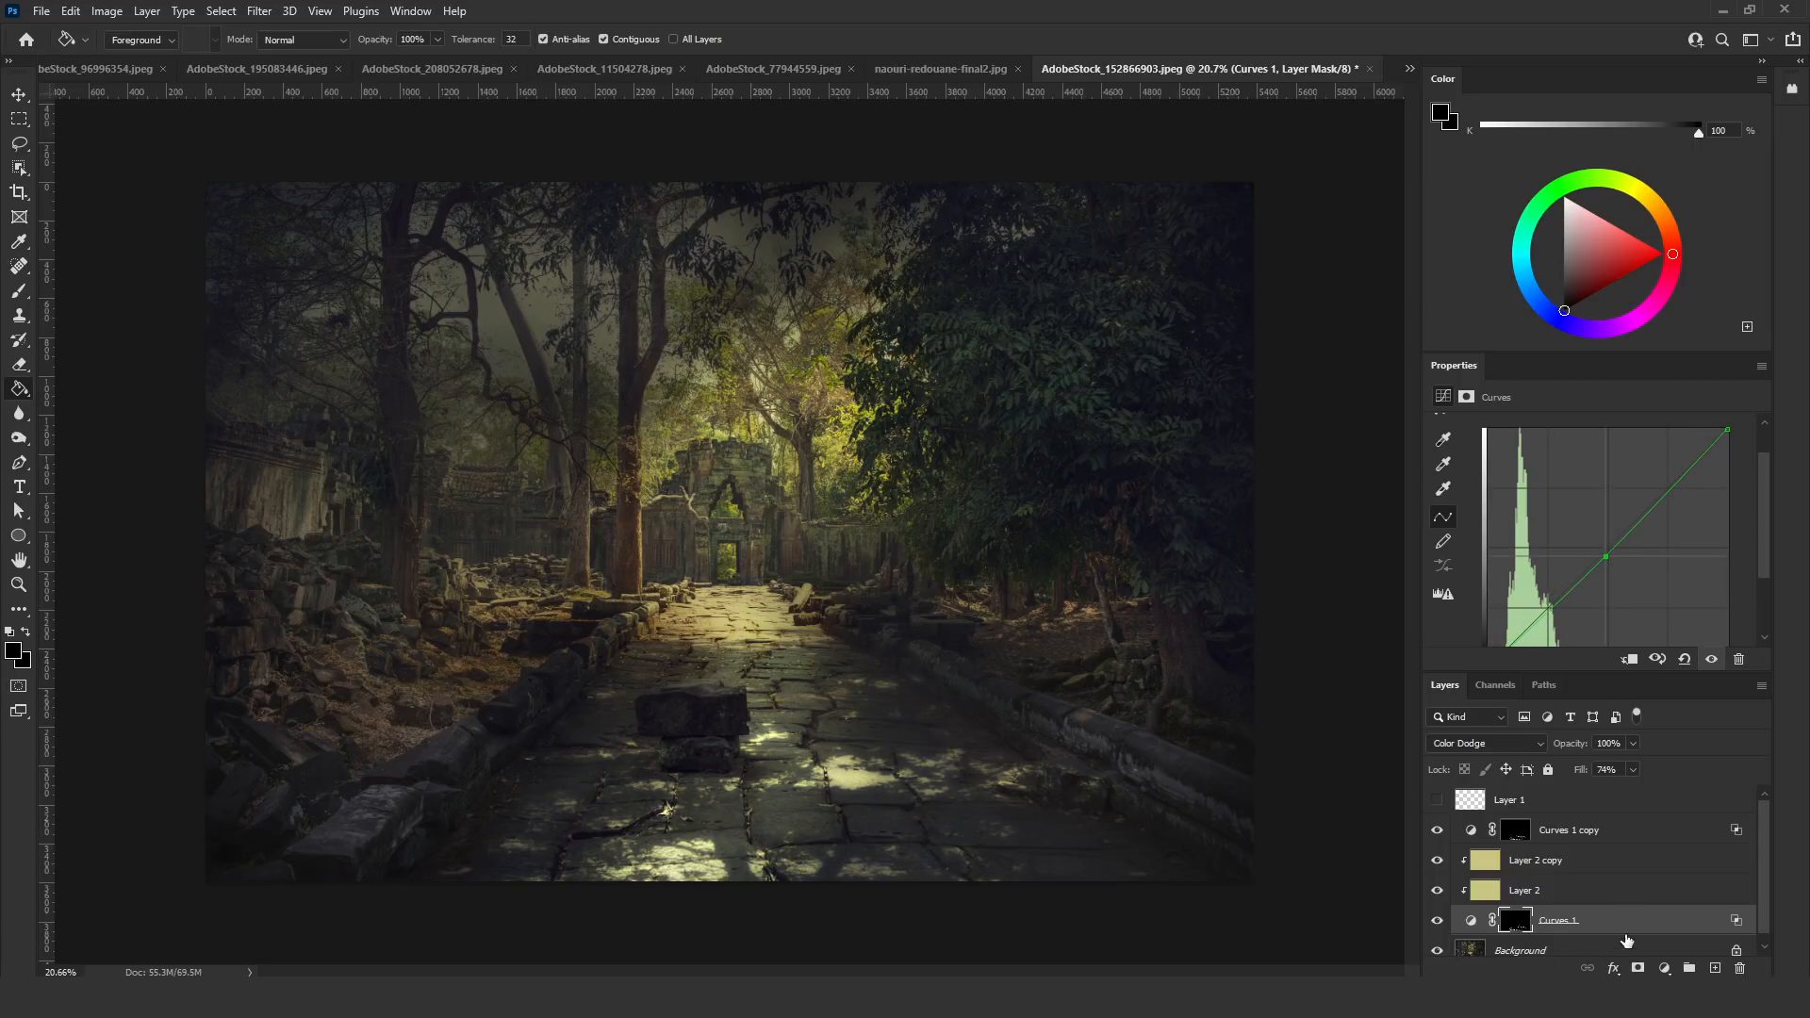
Add a Color Balance adjustment clipped above Layer 2 copy, with midtones at +100 Cyan–Red and -21 Yellow–Blue
{"action": "left_click", "coordinate": [1580, 896]}
{"action": "left_click", "coordinate": [1577, 864]}
{"action": "left_click", "coordinate": [1664, 968]}
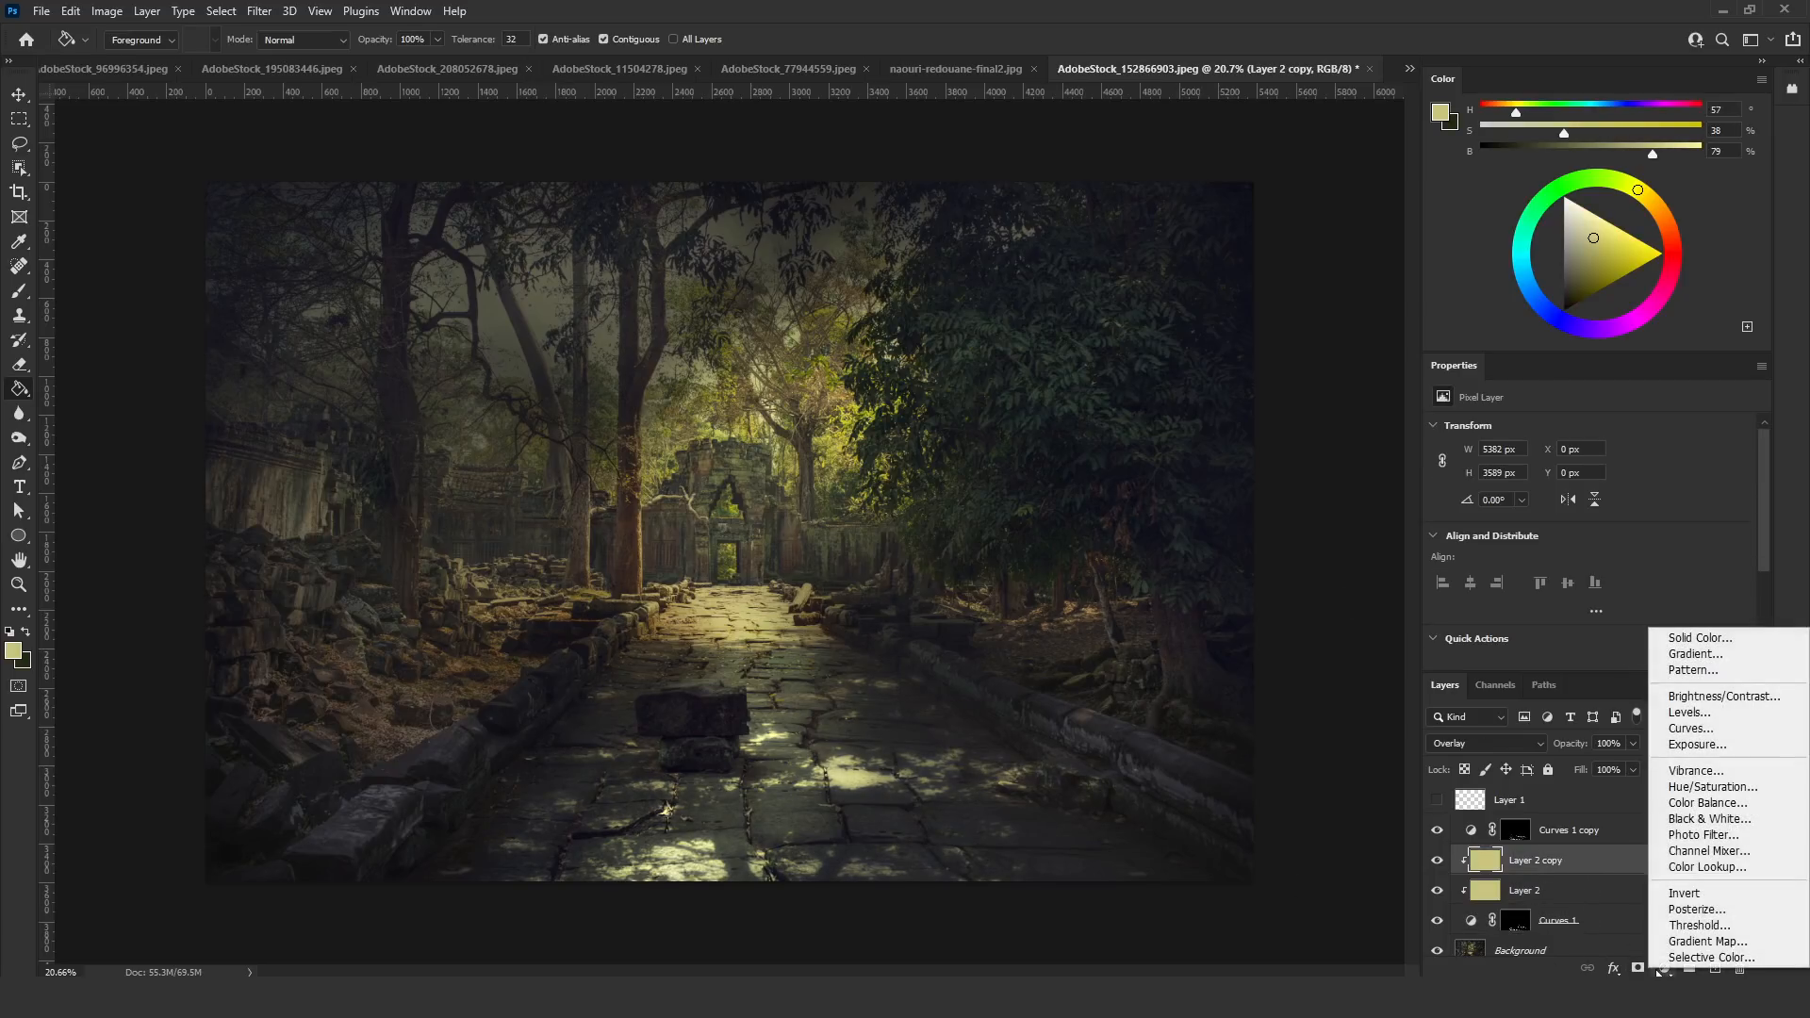
{"action": "left_click", "coordinate": [1688, 802]}
{"action": "key", "text": "ctrl+alt+g"}
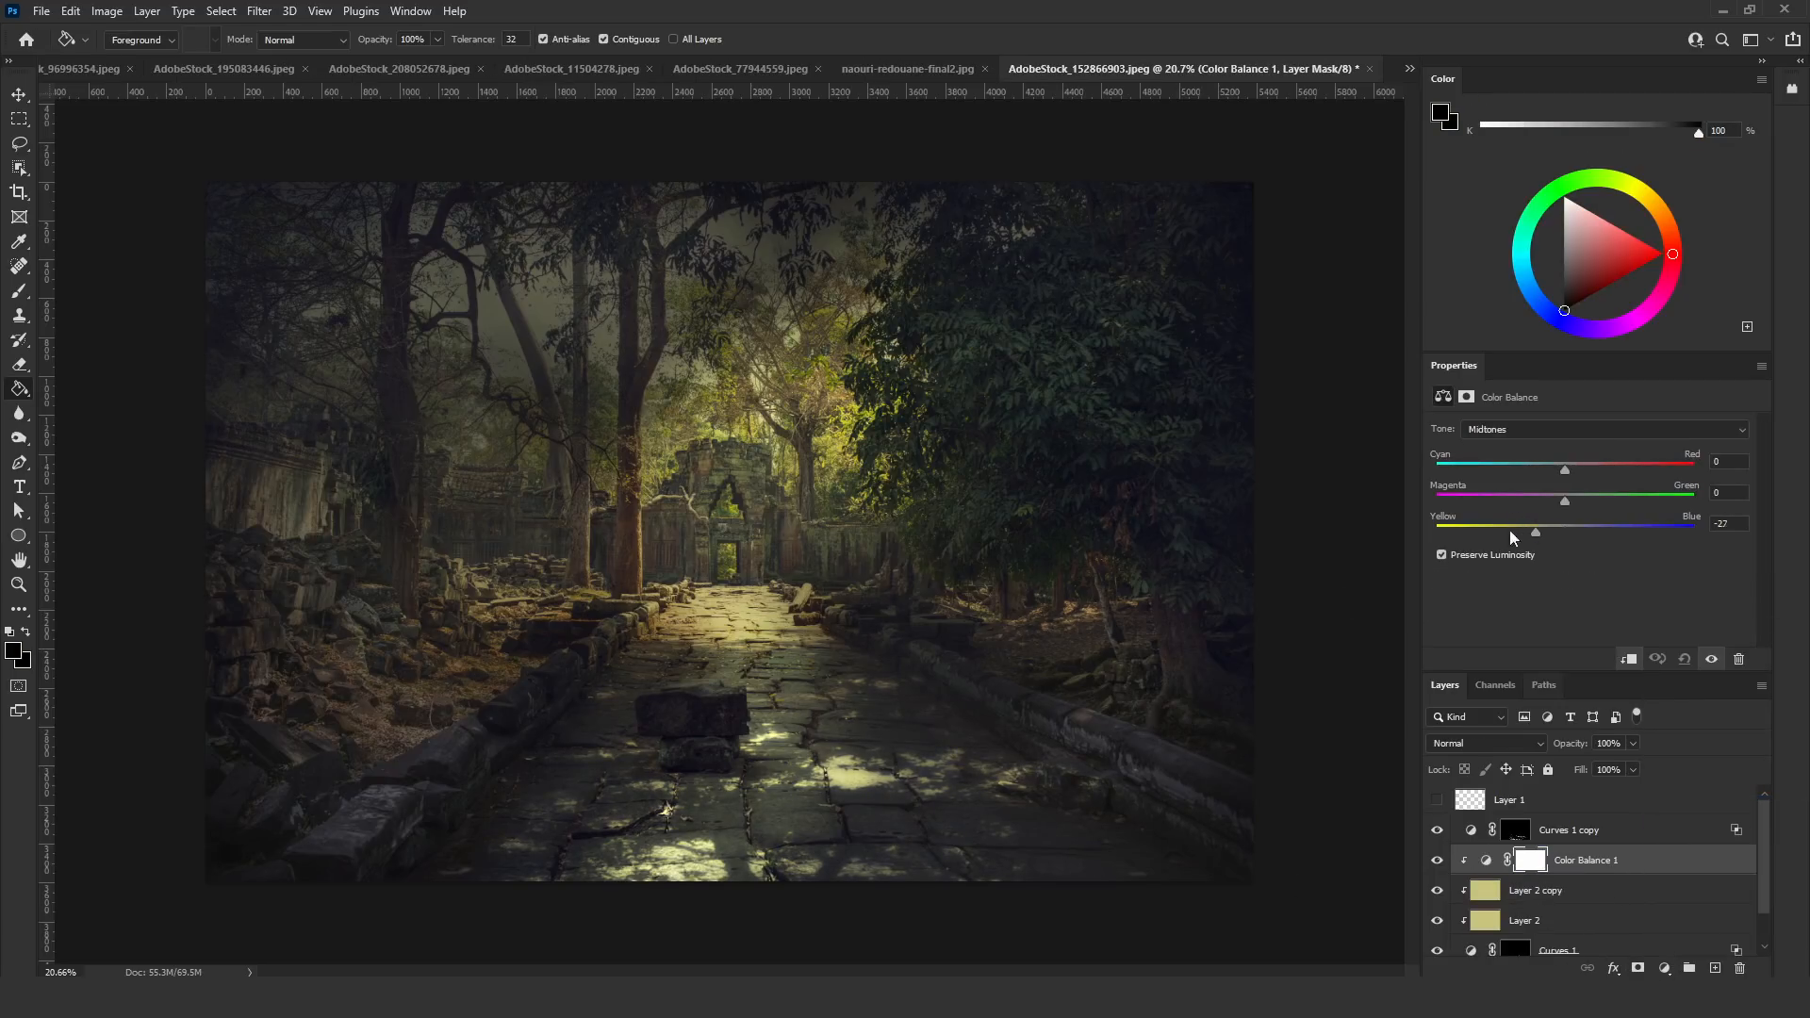
{"action": "left_click_drag", "start_coordinate": [1515, 537], "coordinate": [1538, 534]}
{"action": "left_click_drag", "start_coordinate": [1602, 470], "coordinate": [1636, 476]}
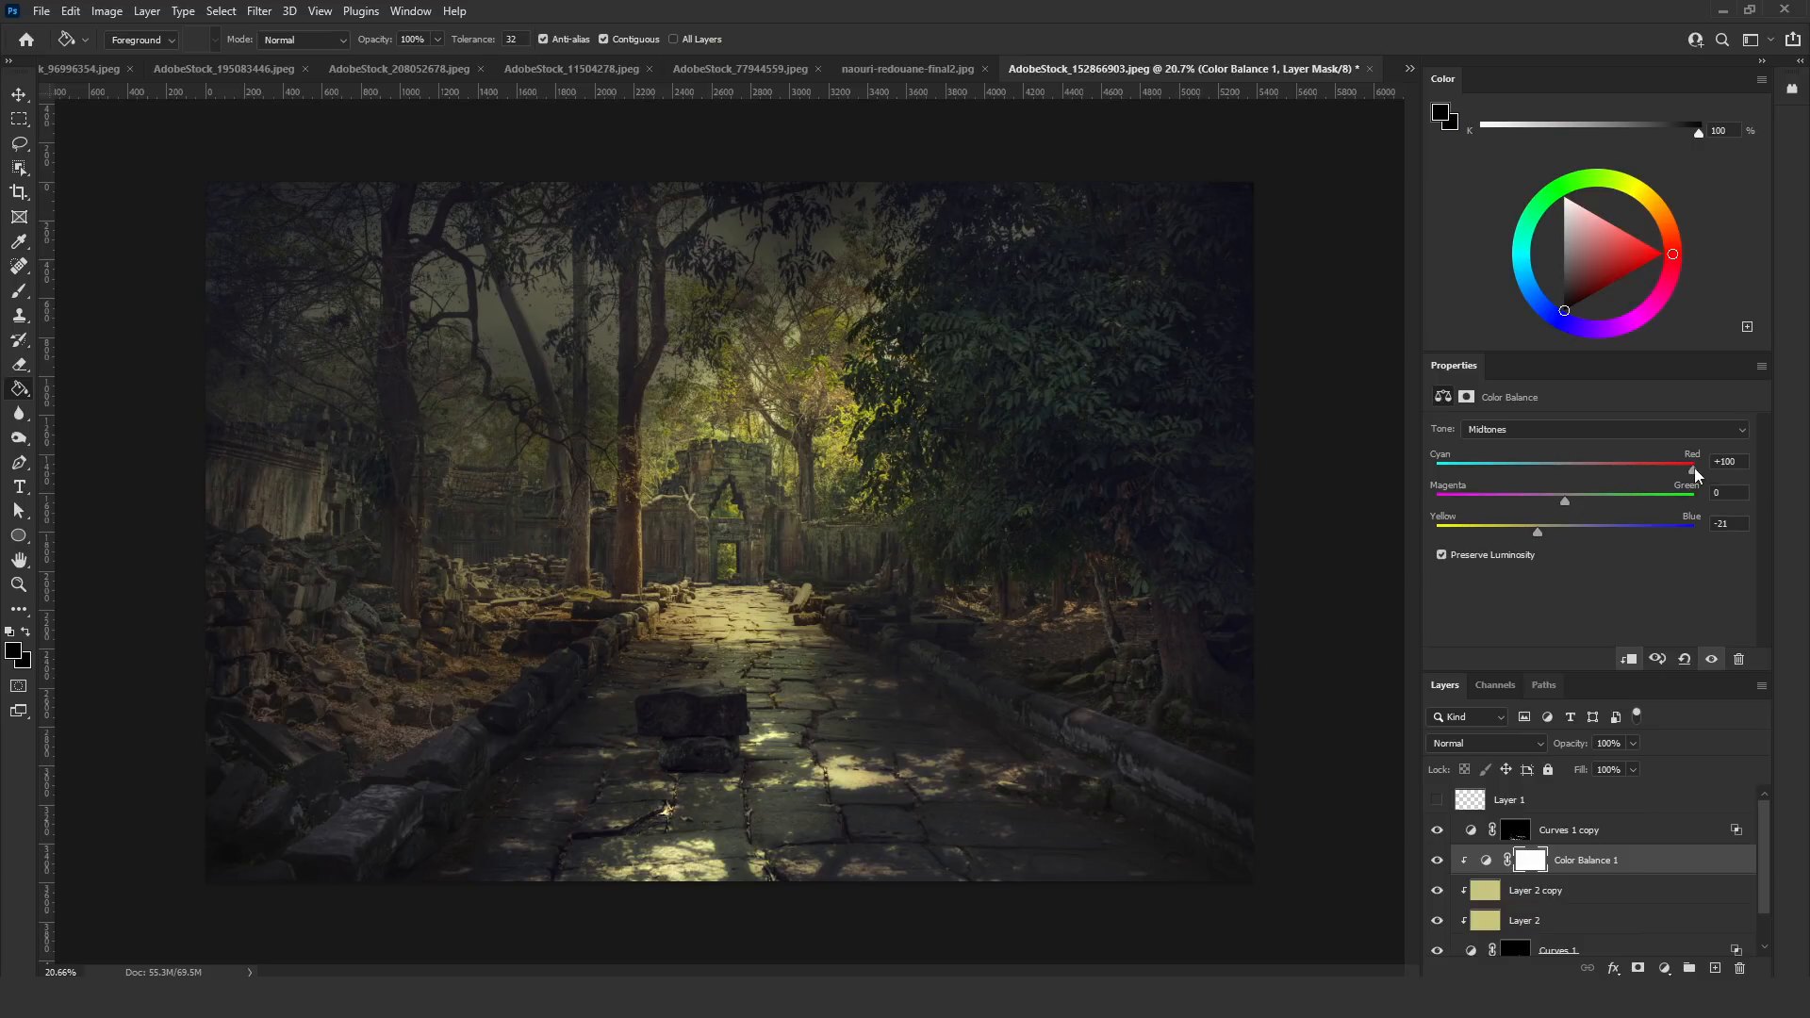
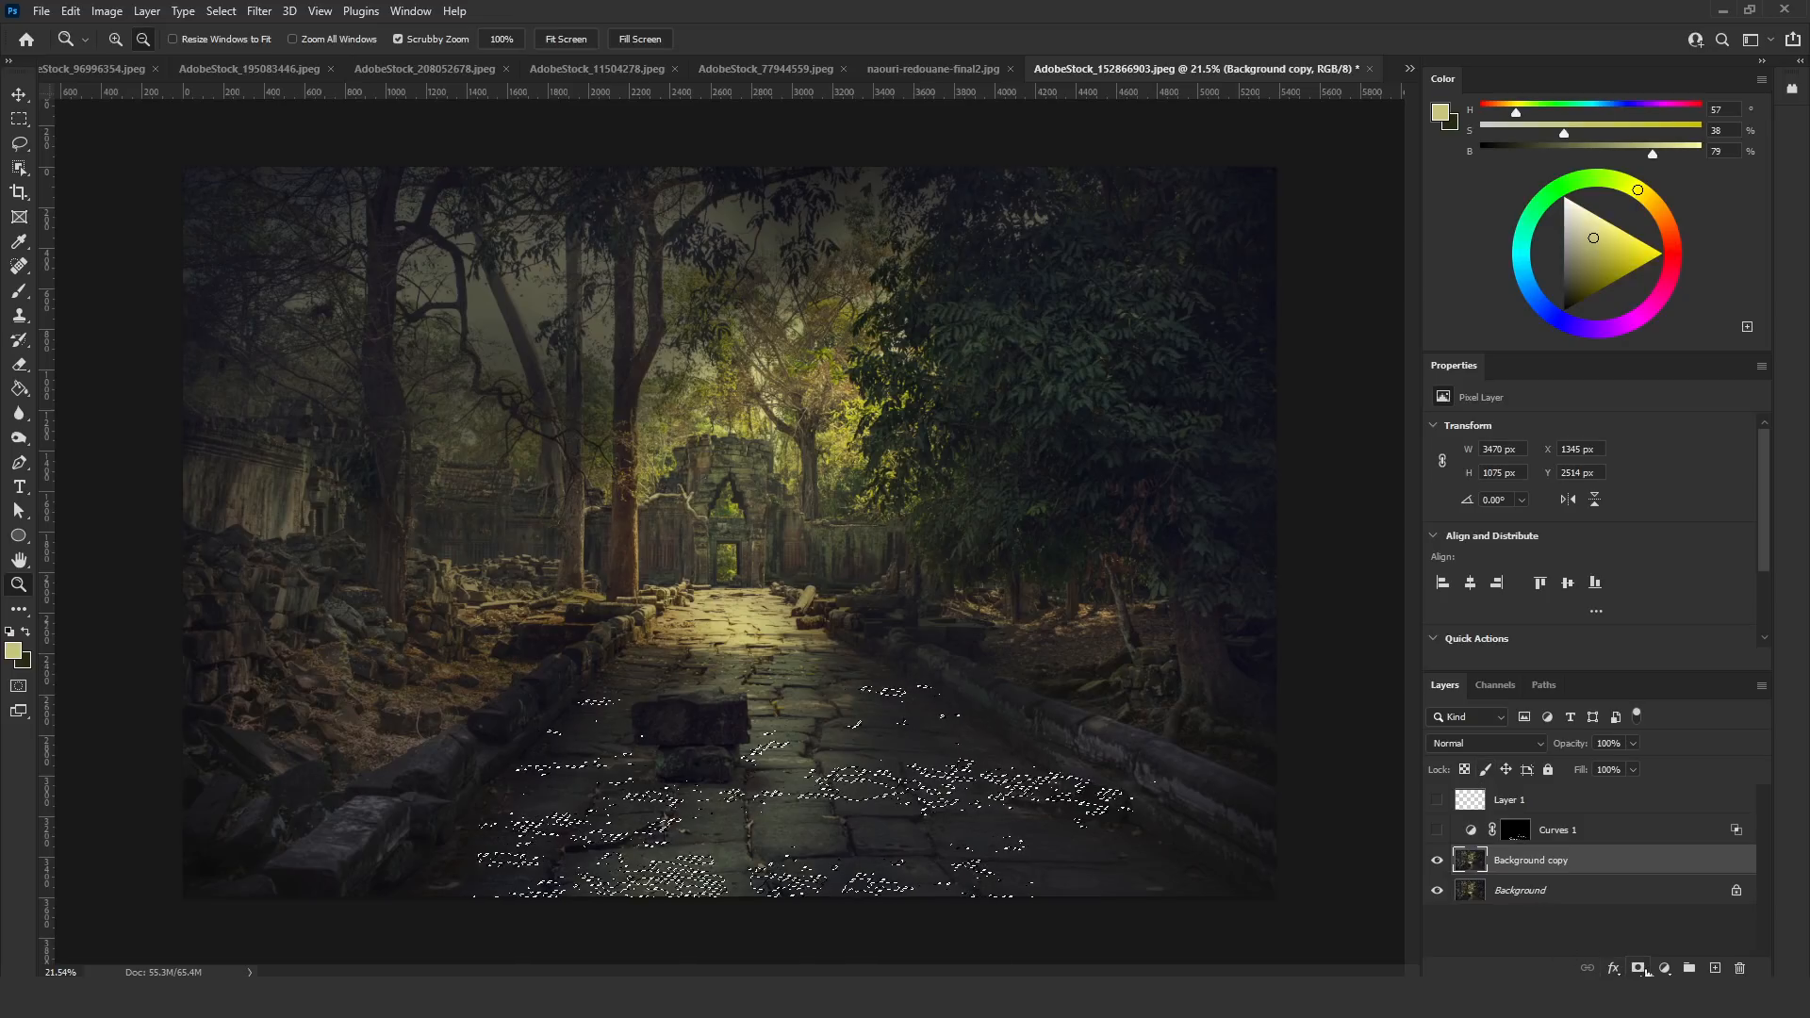
Mask the Background copy layer with the light-spots selection and set its blend mode to Color Dodge
{"action": "left_click", "coordinate": [1639, 969]}
{"action": "left_click", "coordinate": [1473, 863]}
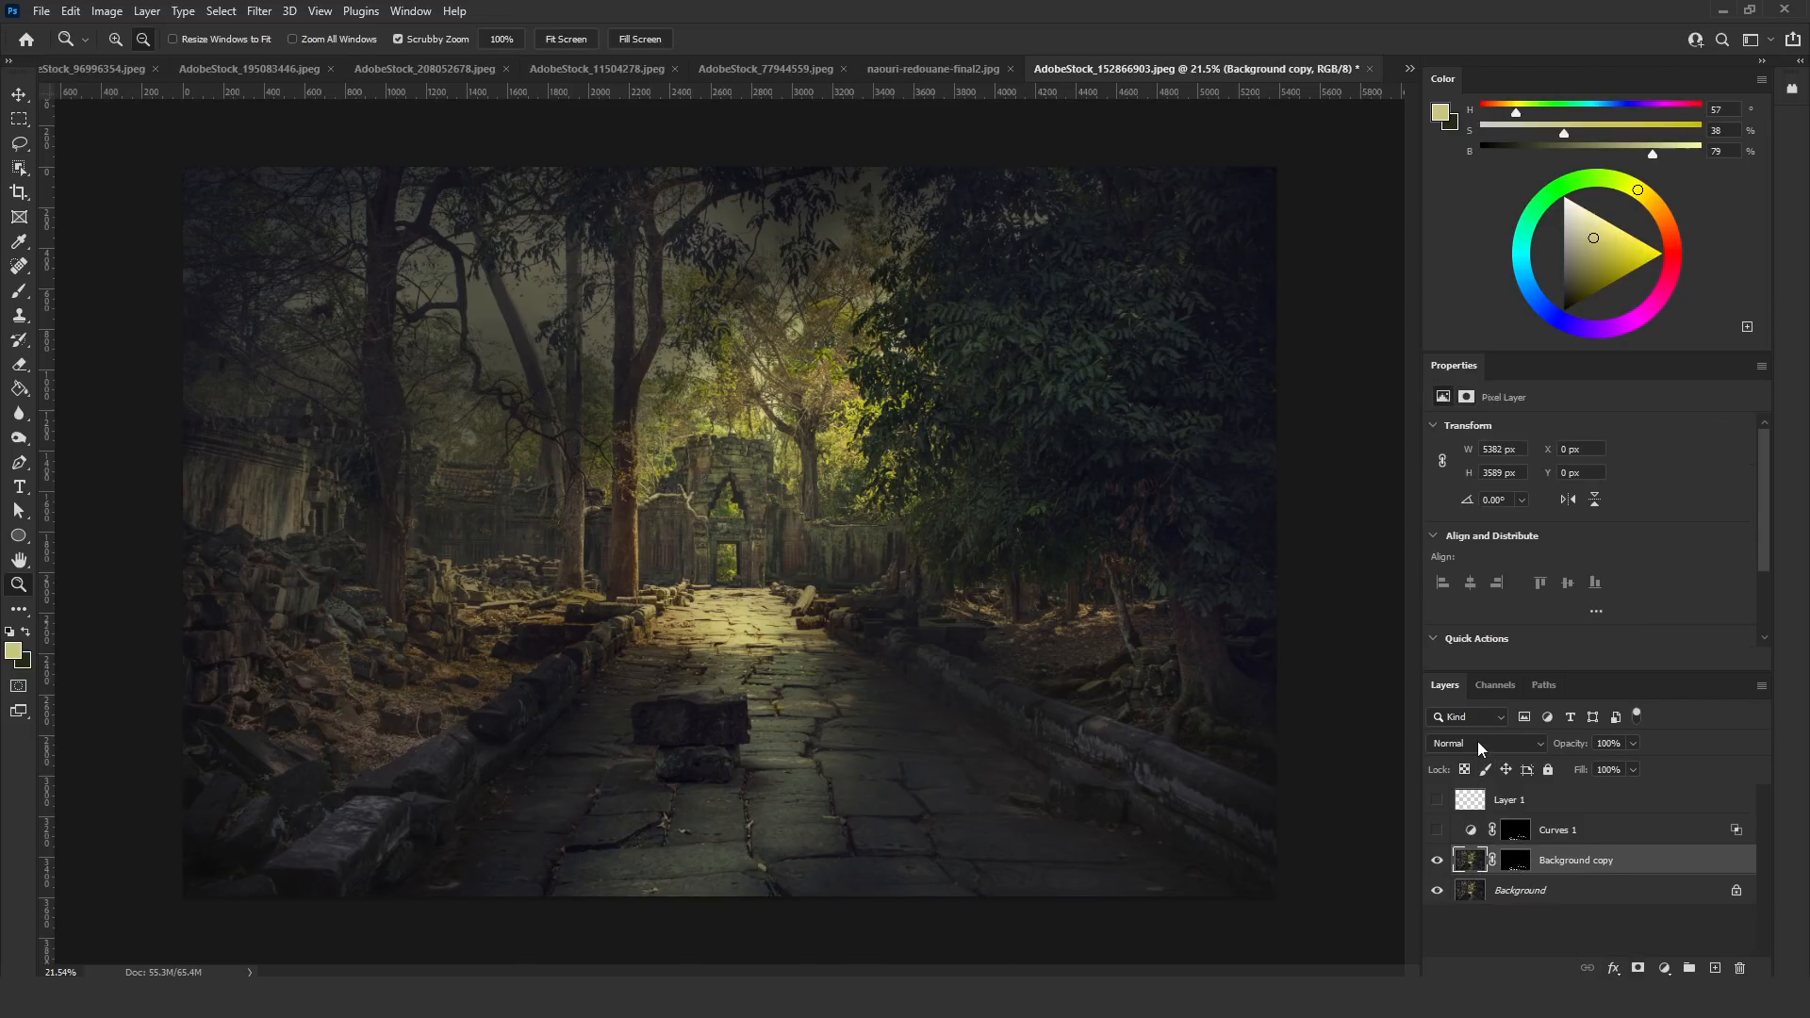
{"action": "left_click", "coordinate": [1479, 741]}
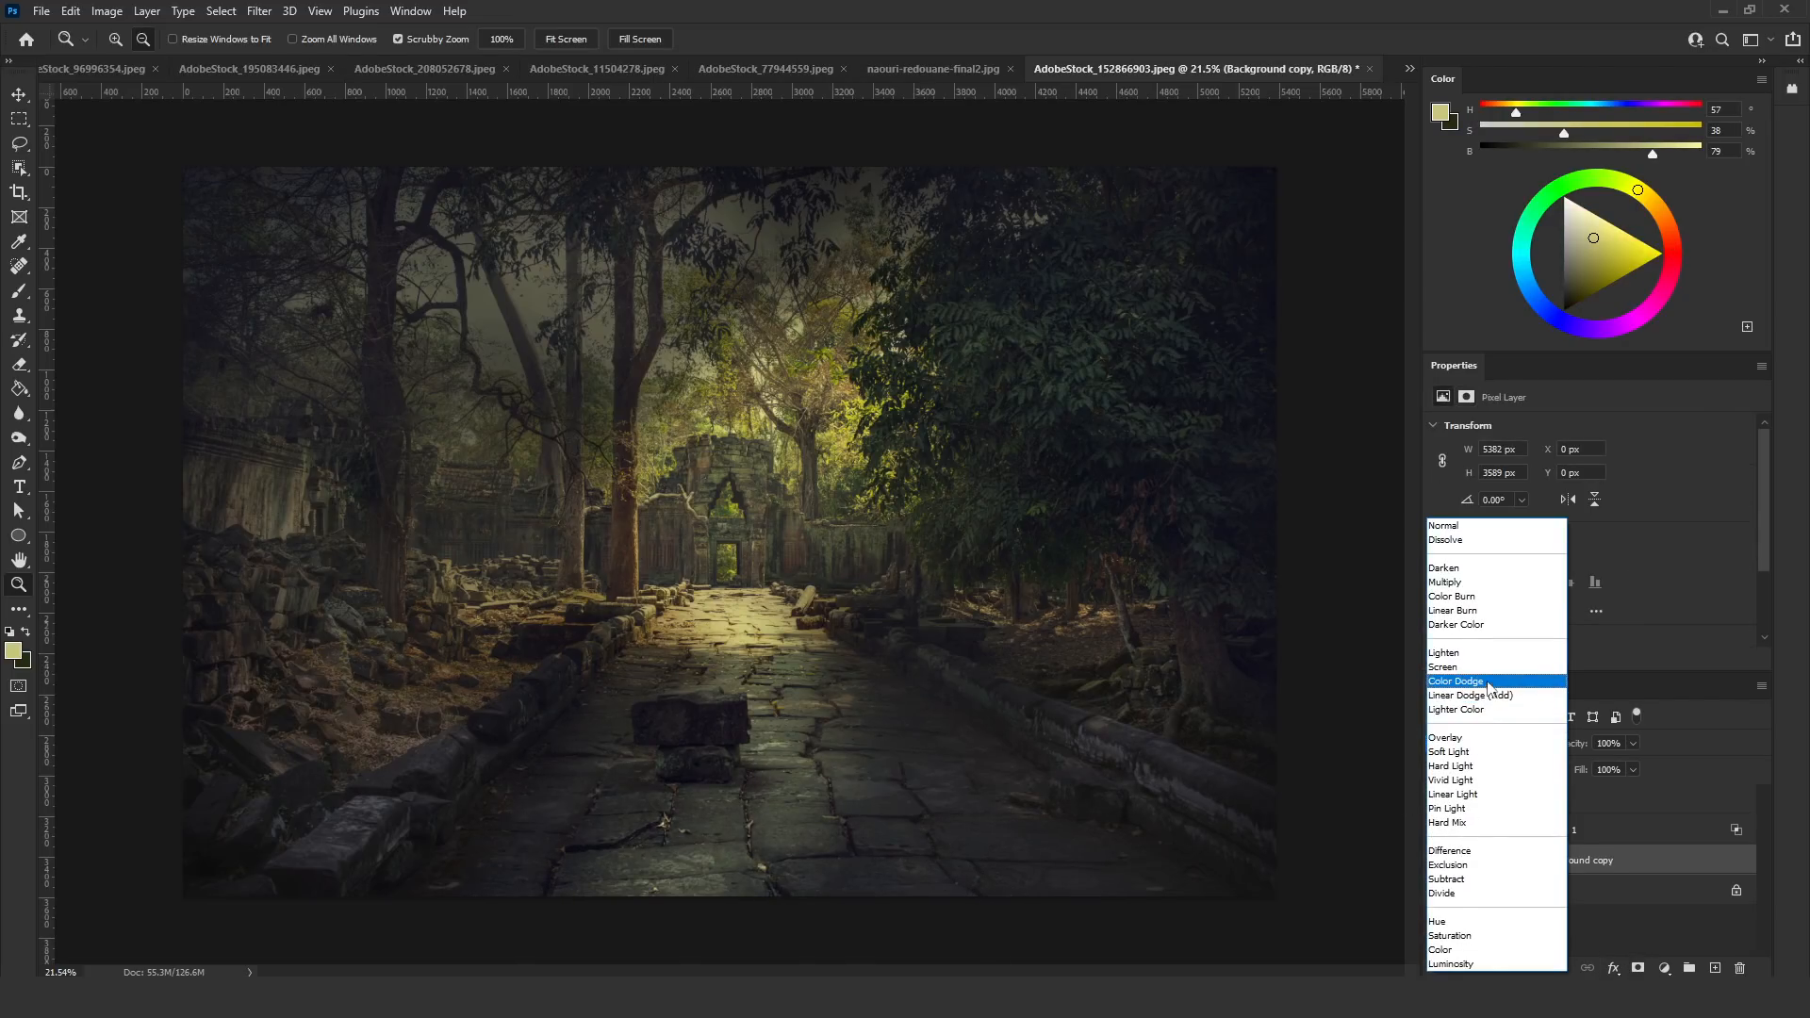
{"action": "left_click", "coordinate": [1487, 683]}
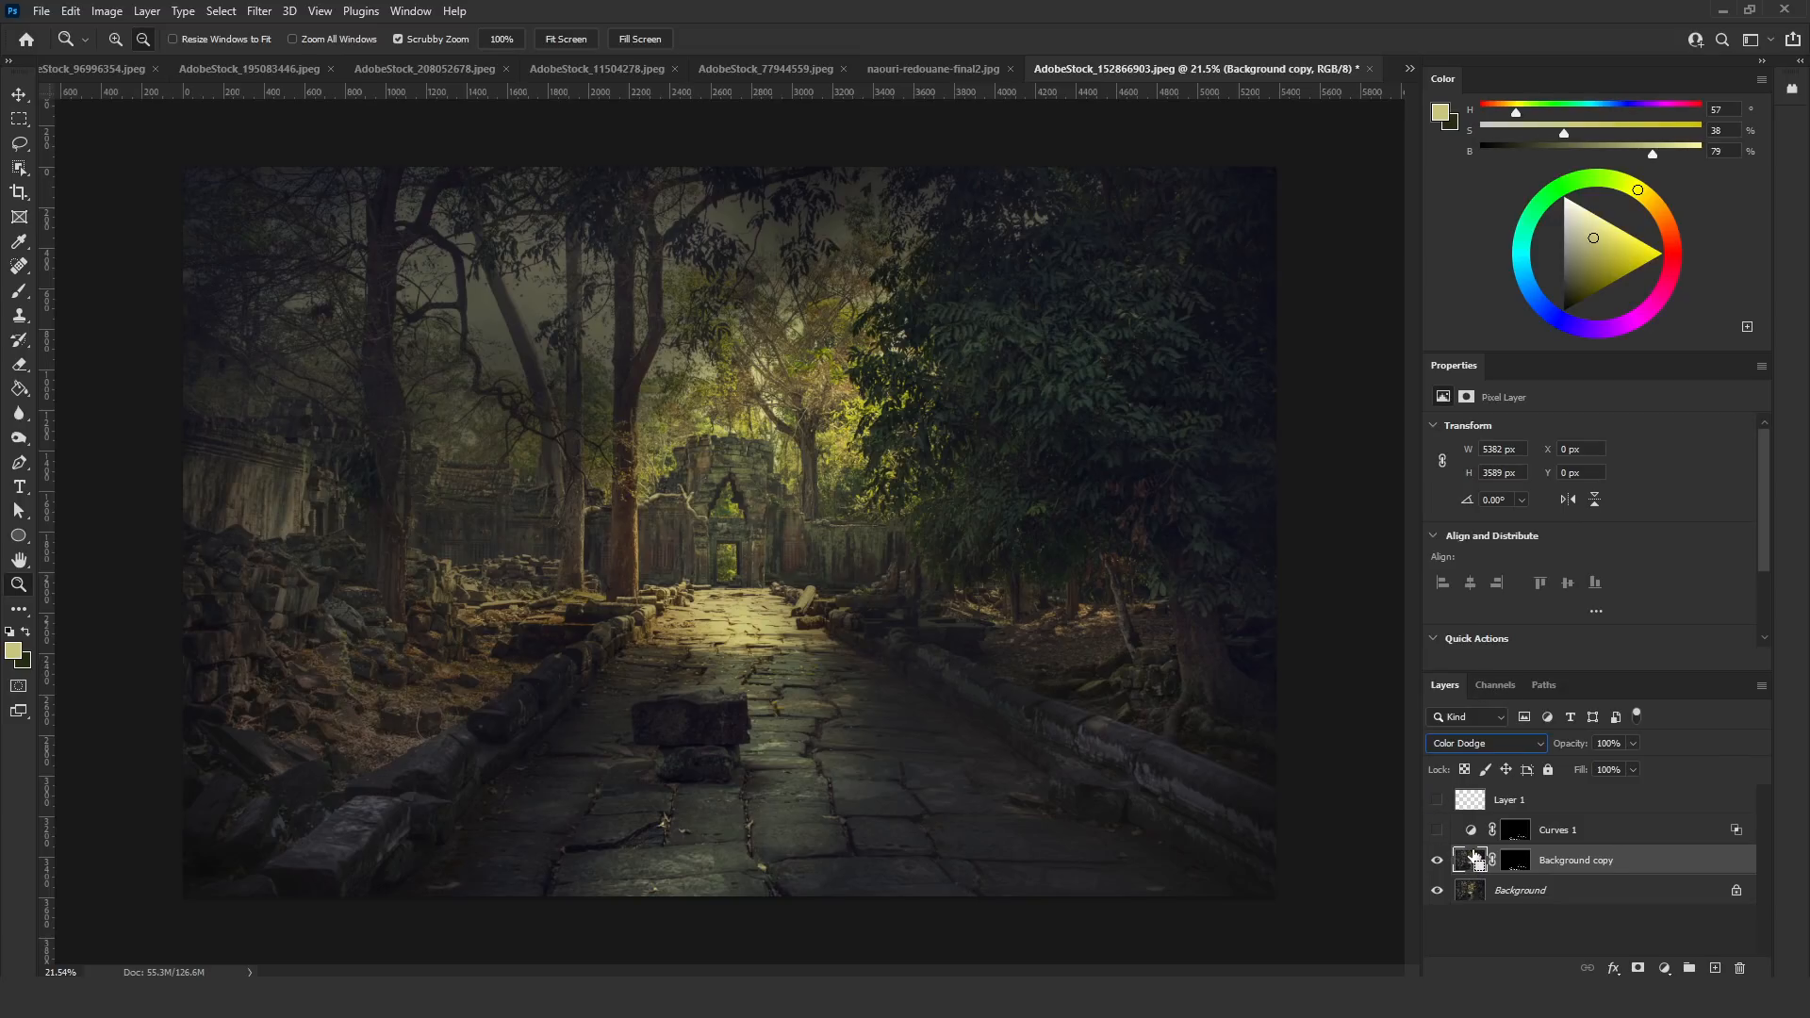
Brighten the Background copy image with Levels, setting the white input level to 142
{"action": "key", "text": "ctrl+l"}
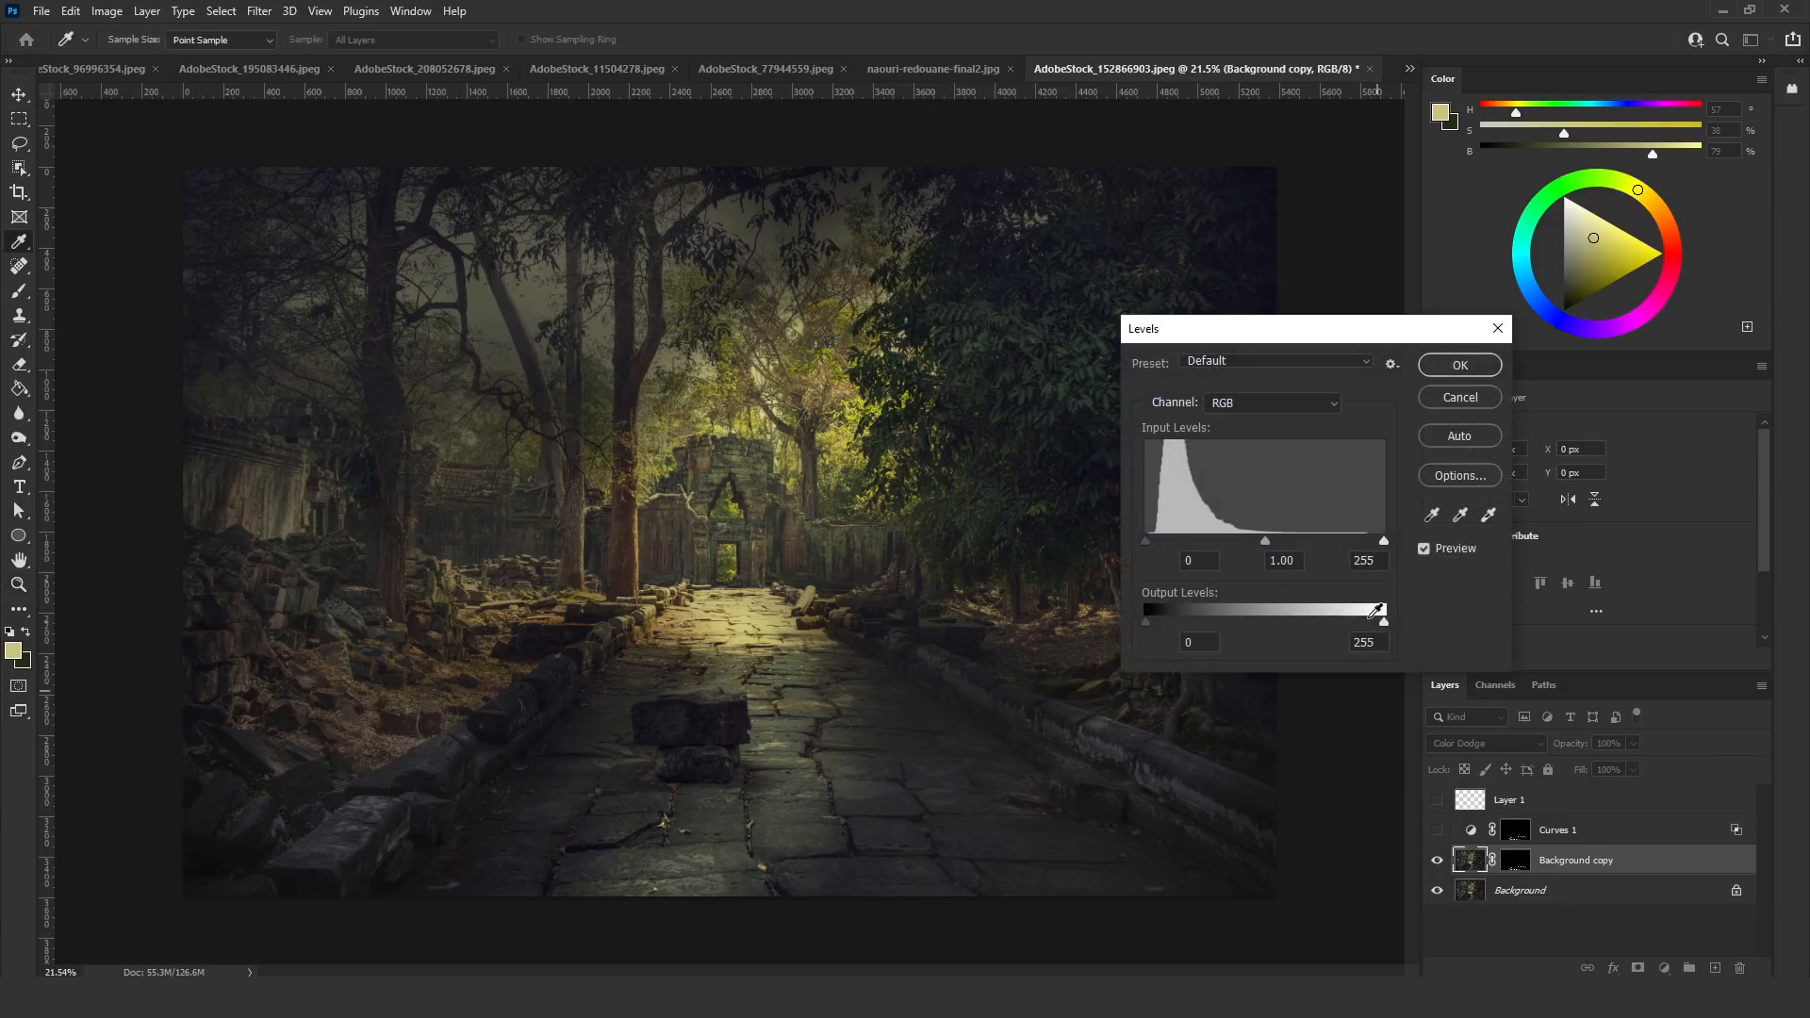
{"action": "left_click_drag", "start_coordinate": [1384, 541], "coordinate": [1279, 545]}
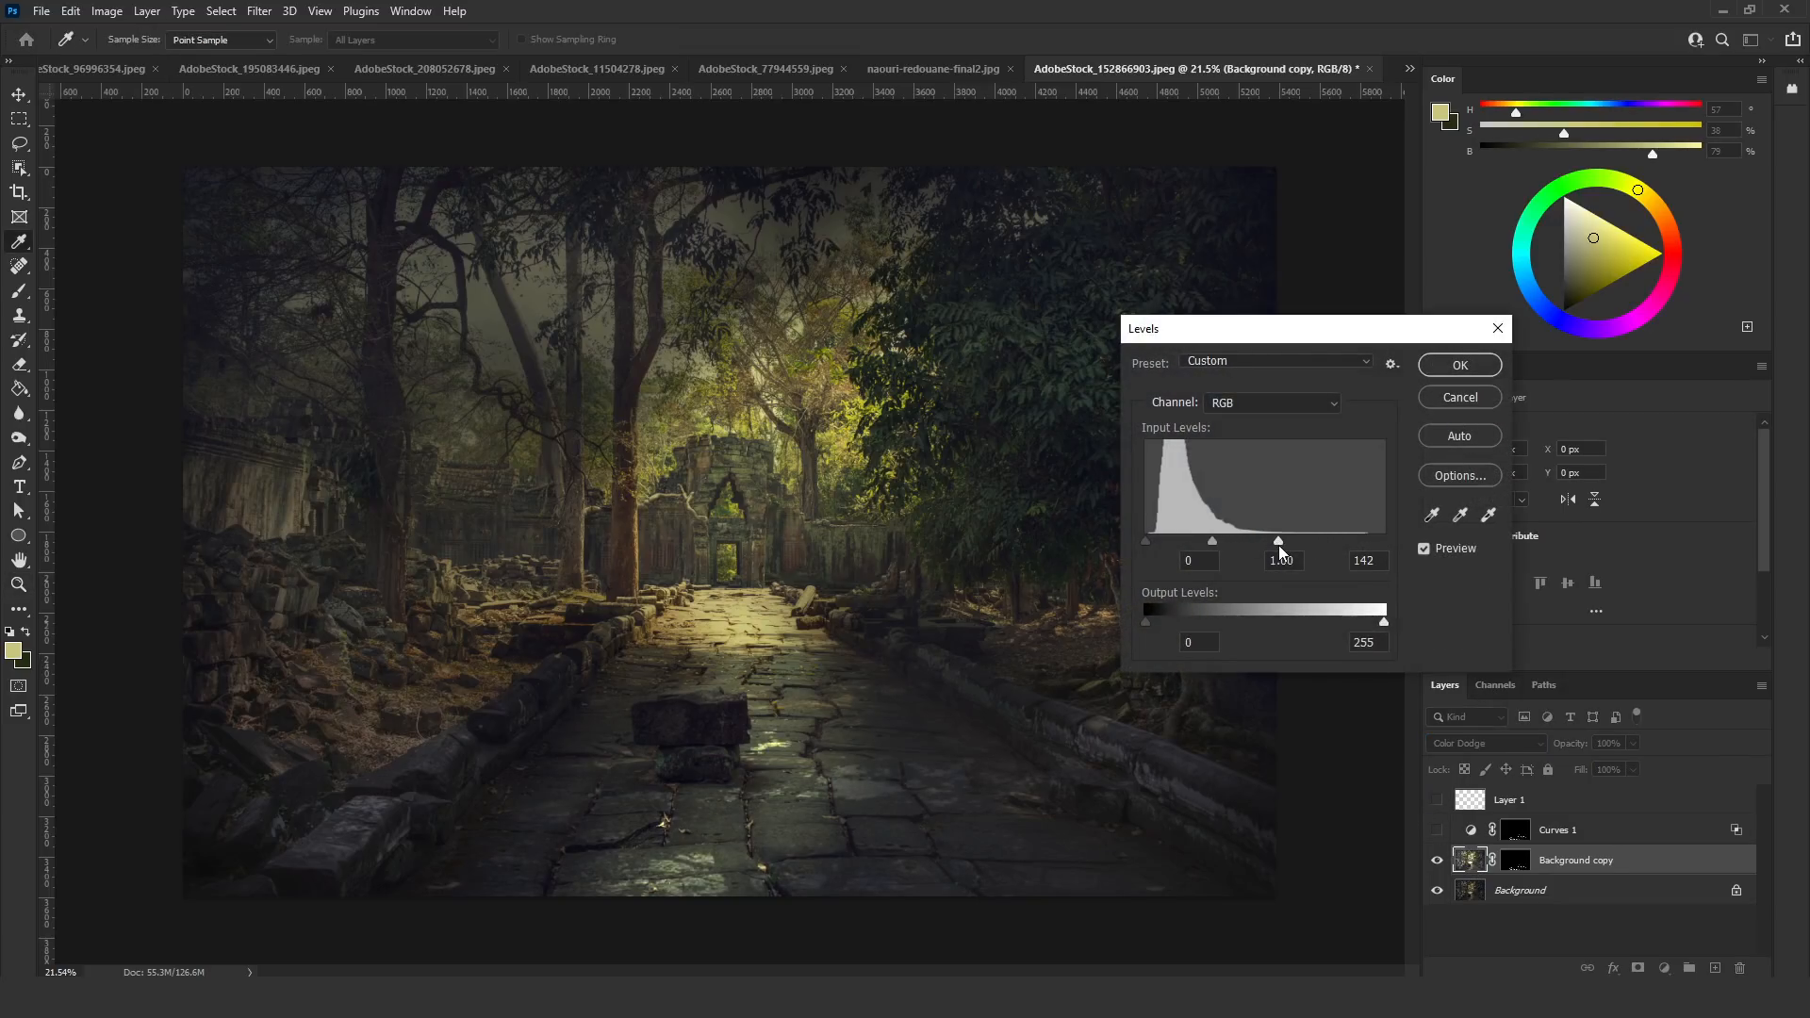
{"action": "left_click", "coordinate": [1463, 369]}
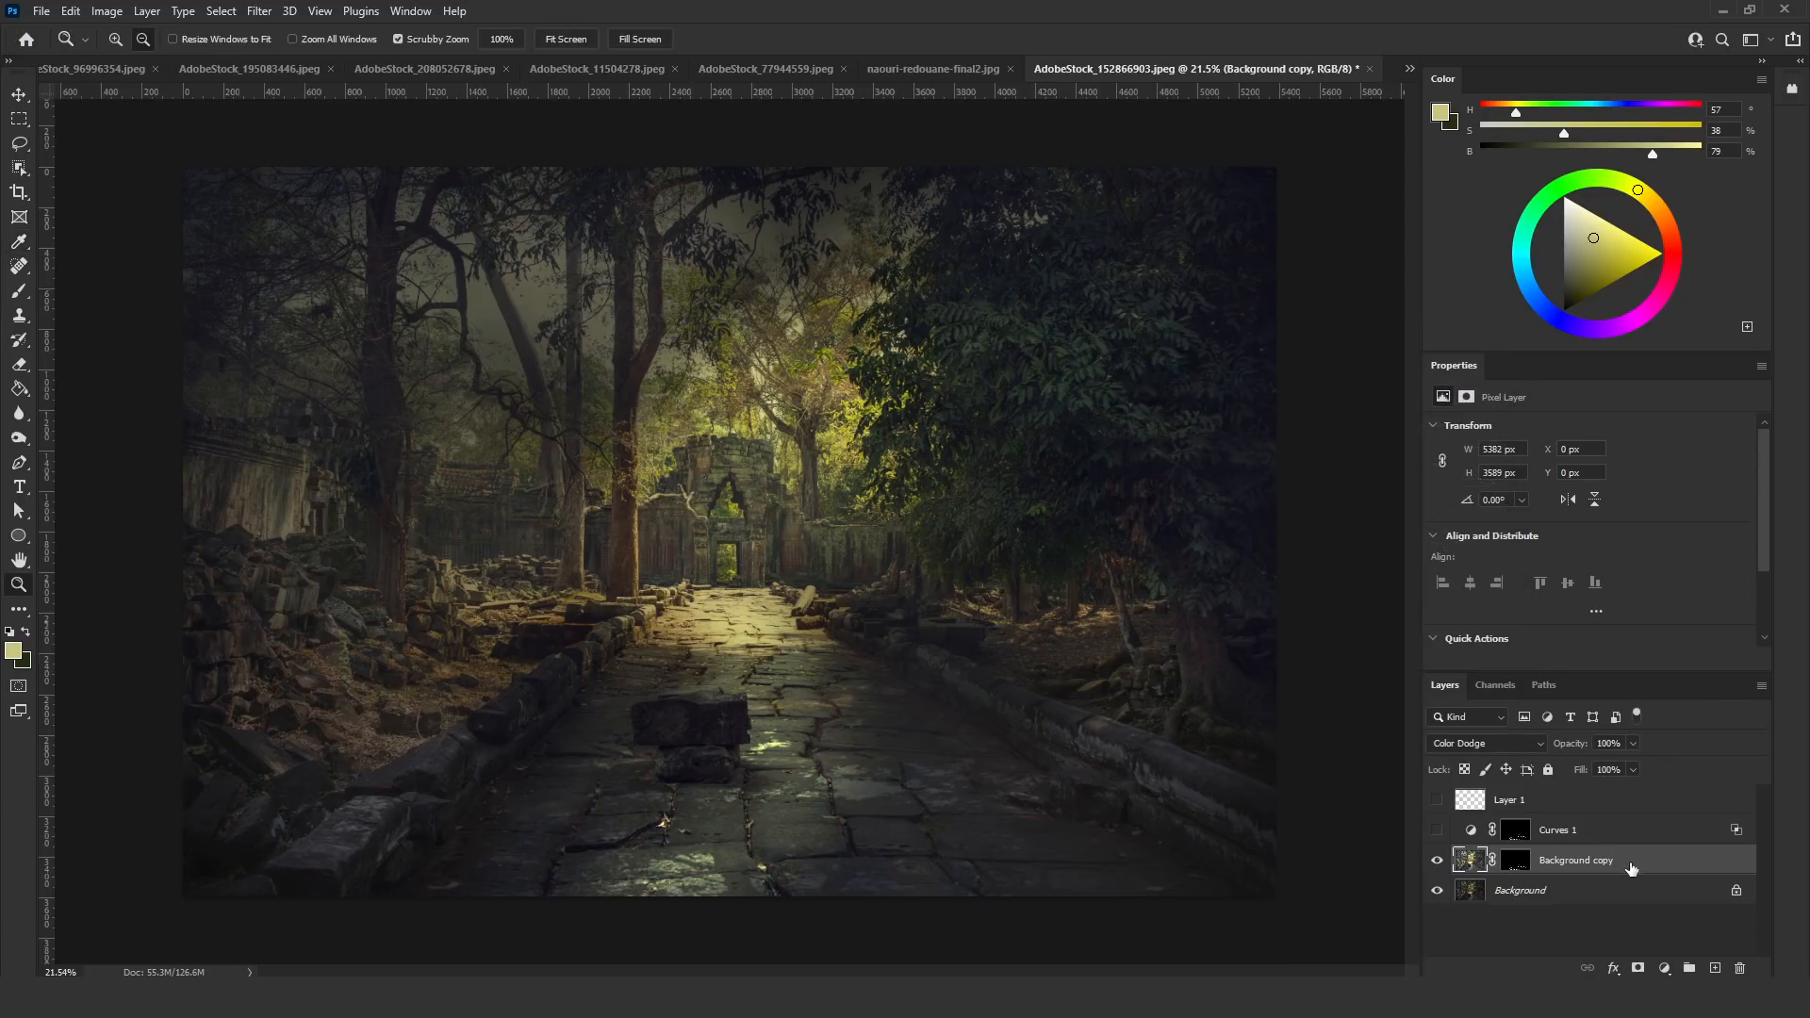
Duplicate the Background copy layer and set the duplicate's blend mode to Screen
{"action": "left_click_drag", "start_coordinate": [1662, 866], "coordinate": [1715, 968]}
{"action": "left_click", "coordinate": [1463, 743]}
{"action": "left_click", "coordinate": [1452, 667]}
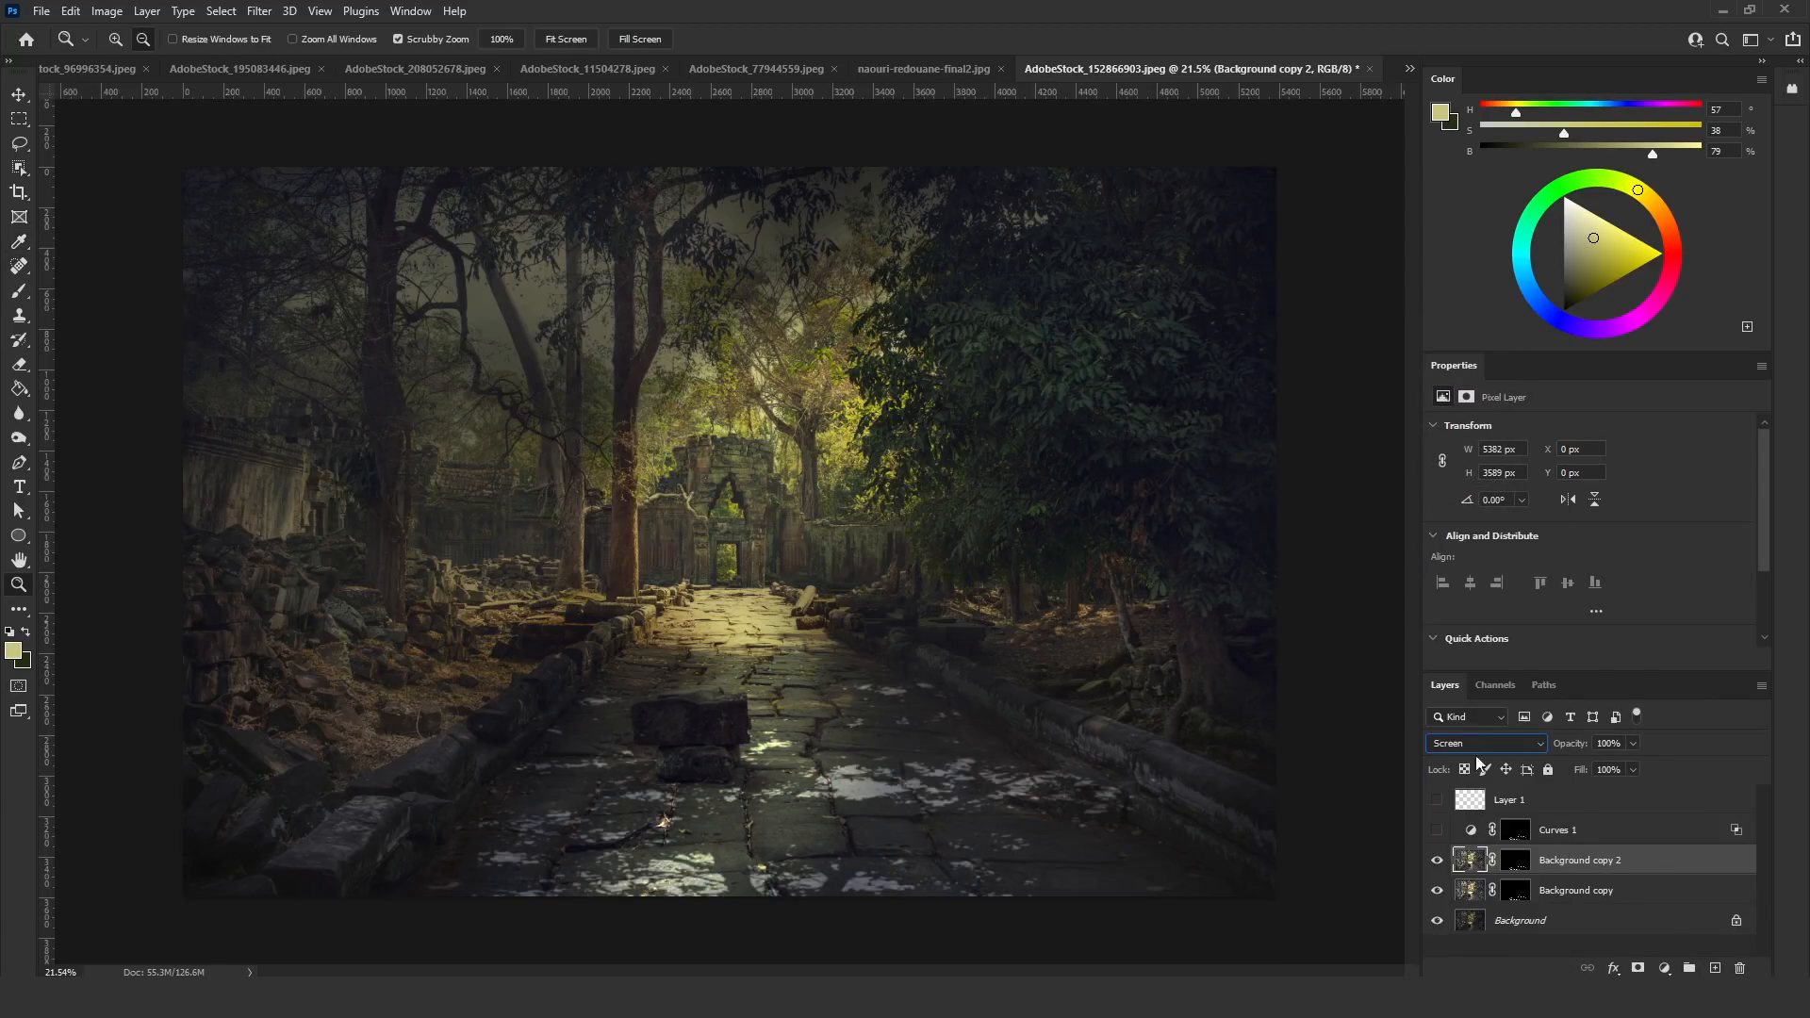
Feather the layer mask of Background copy 2 to 18.7 px
{"action": "left_click", "coordinate": [1515, 890]}
{"action": "left_click_drag", "start_coordinate": [1490, 554], "coordinate": [1576, 555]}
{"action": "left_click", "coordinate": [1520, 860]}
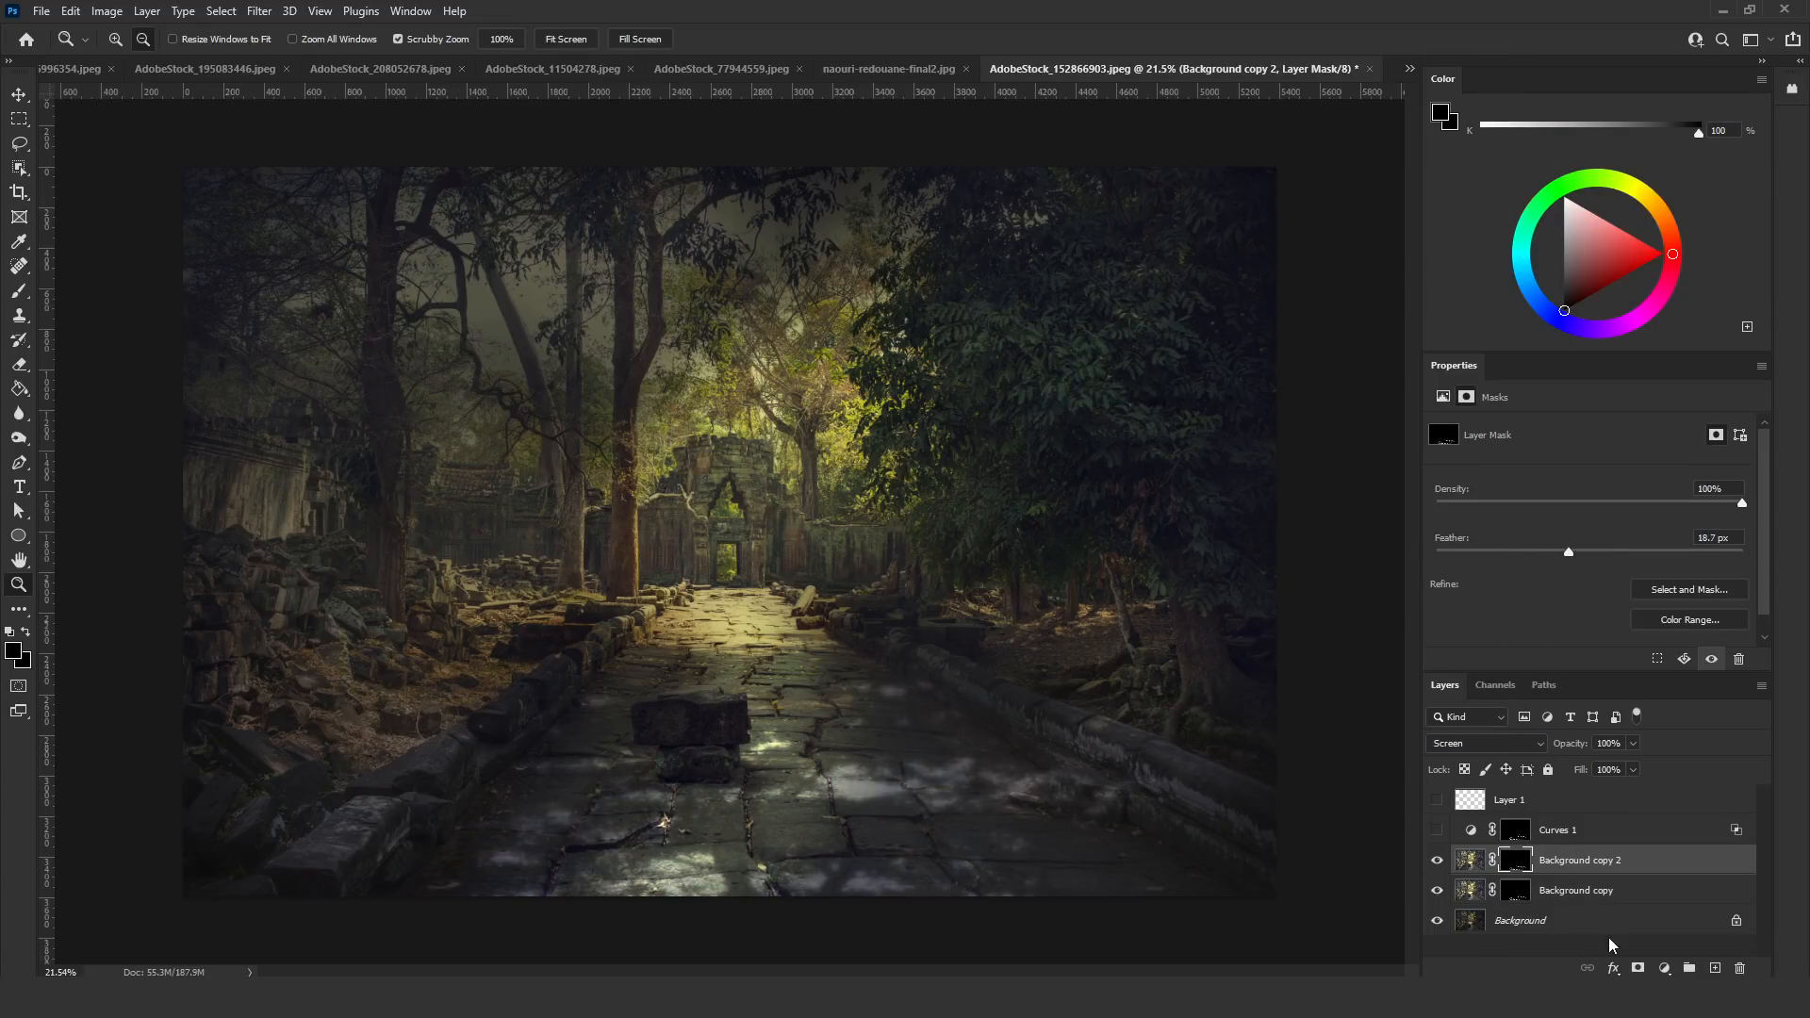
Split the Underlying Layer black Blend If slider to 0/89 on Background copy 2 and to 0/57 on Background copy
{"action": "double_click", "coordinate": [1645, 860]}
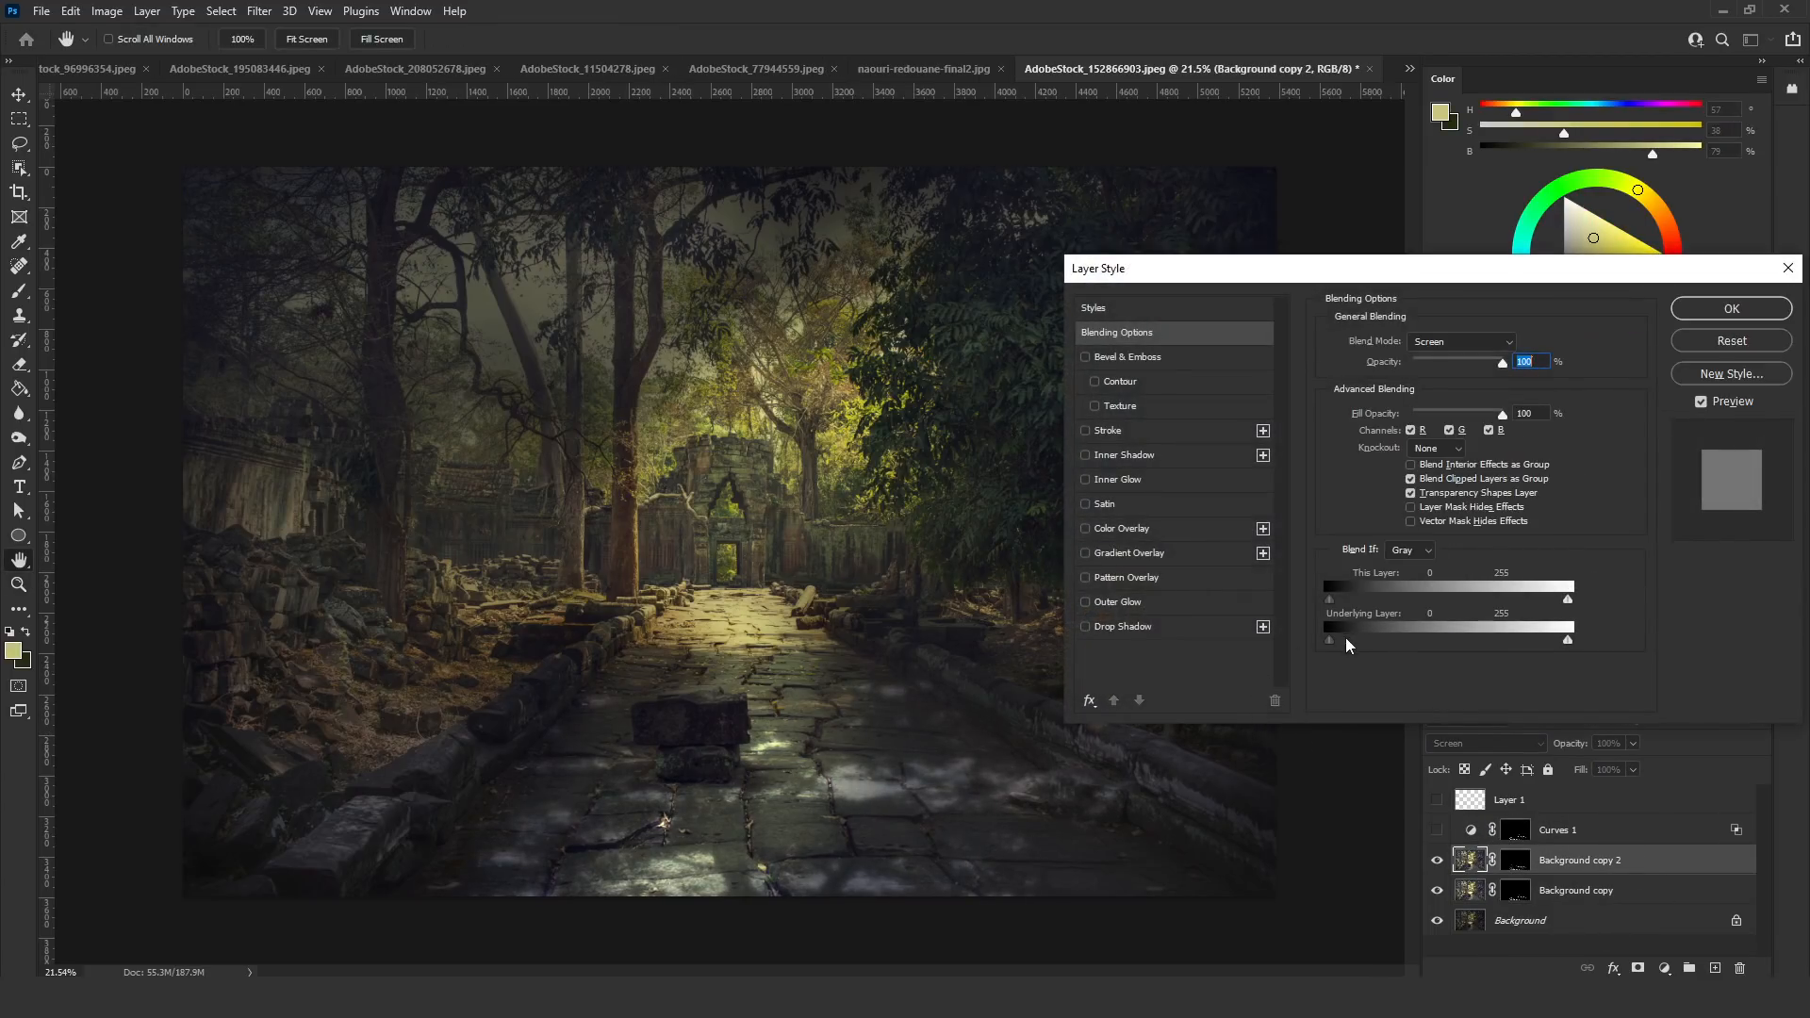
{"action": "left_click", "coordinate": [1706, 312]}
{"action": "double_click", "coordinate": [1653, 892]}
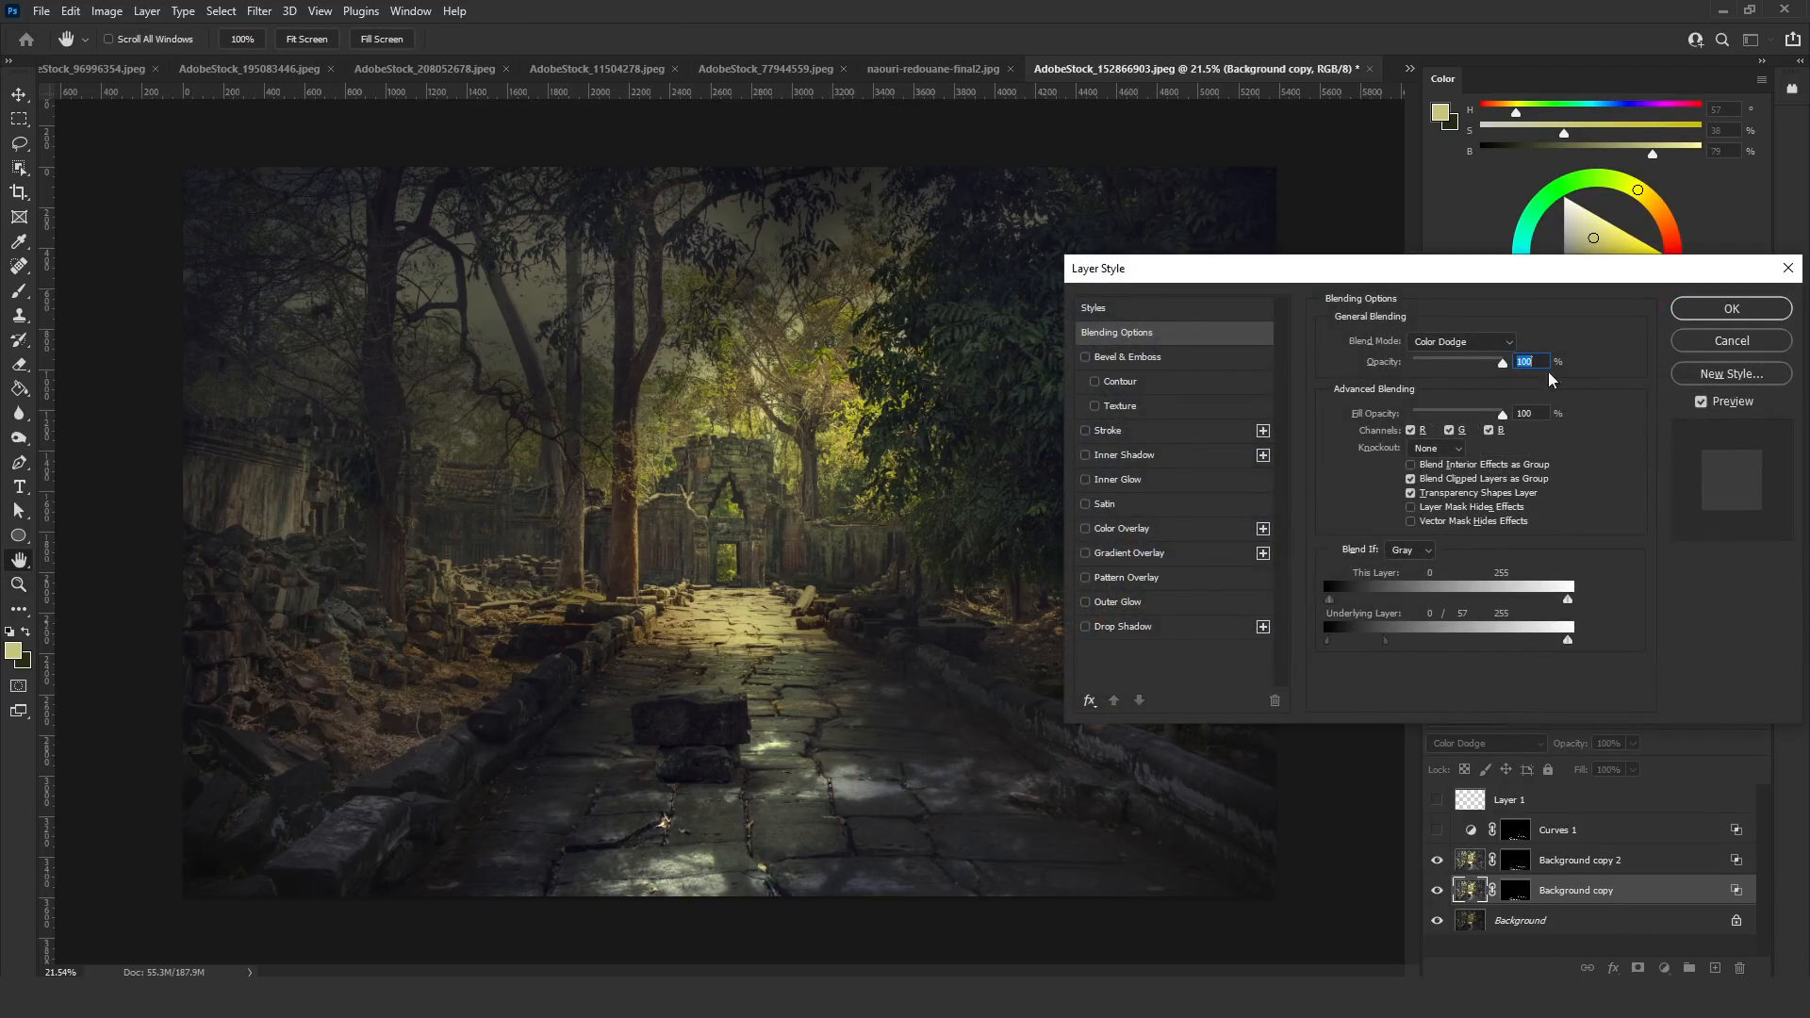
{"action": "left_click", "coordinate": [1730, 310]}
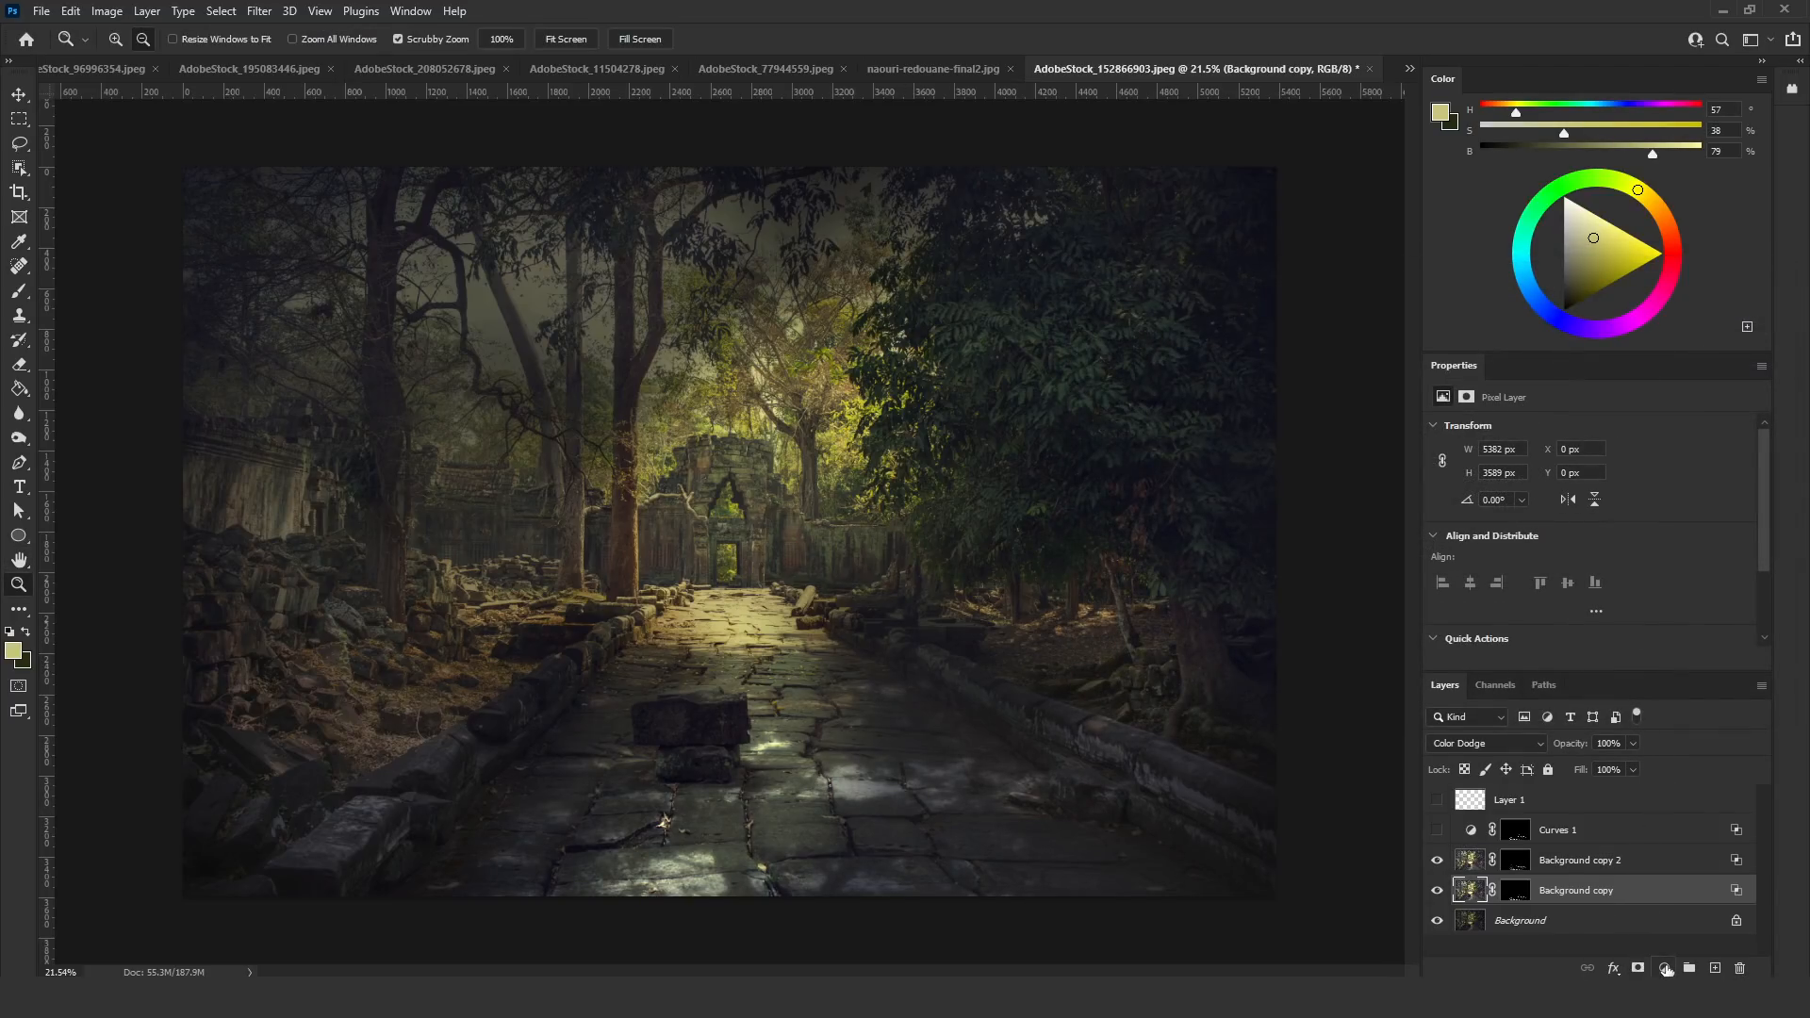
Add a Levels adjustment clipped to Background copy and set its blend mode to Color
{"action": "left_click", "coordinate": [1666, 968]}
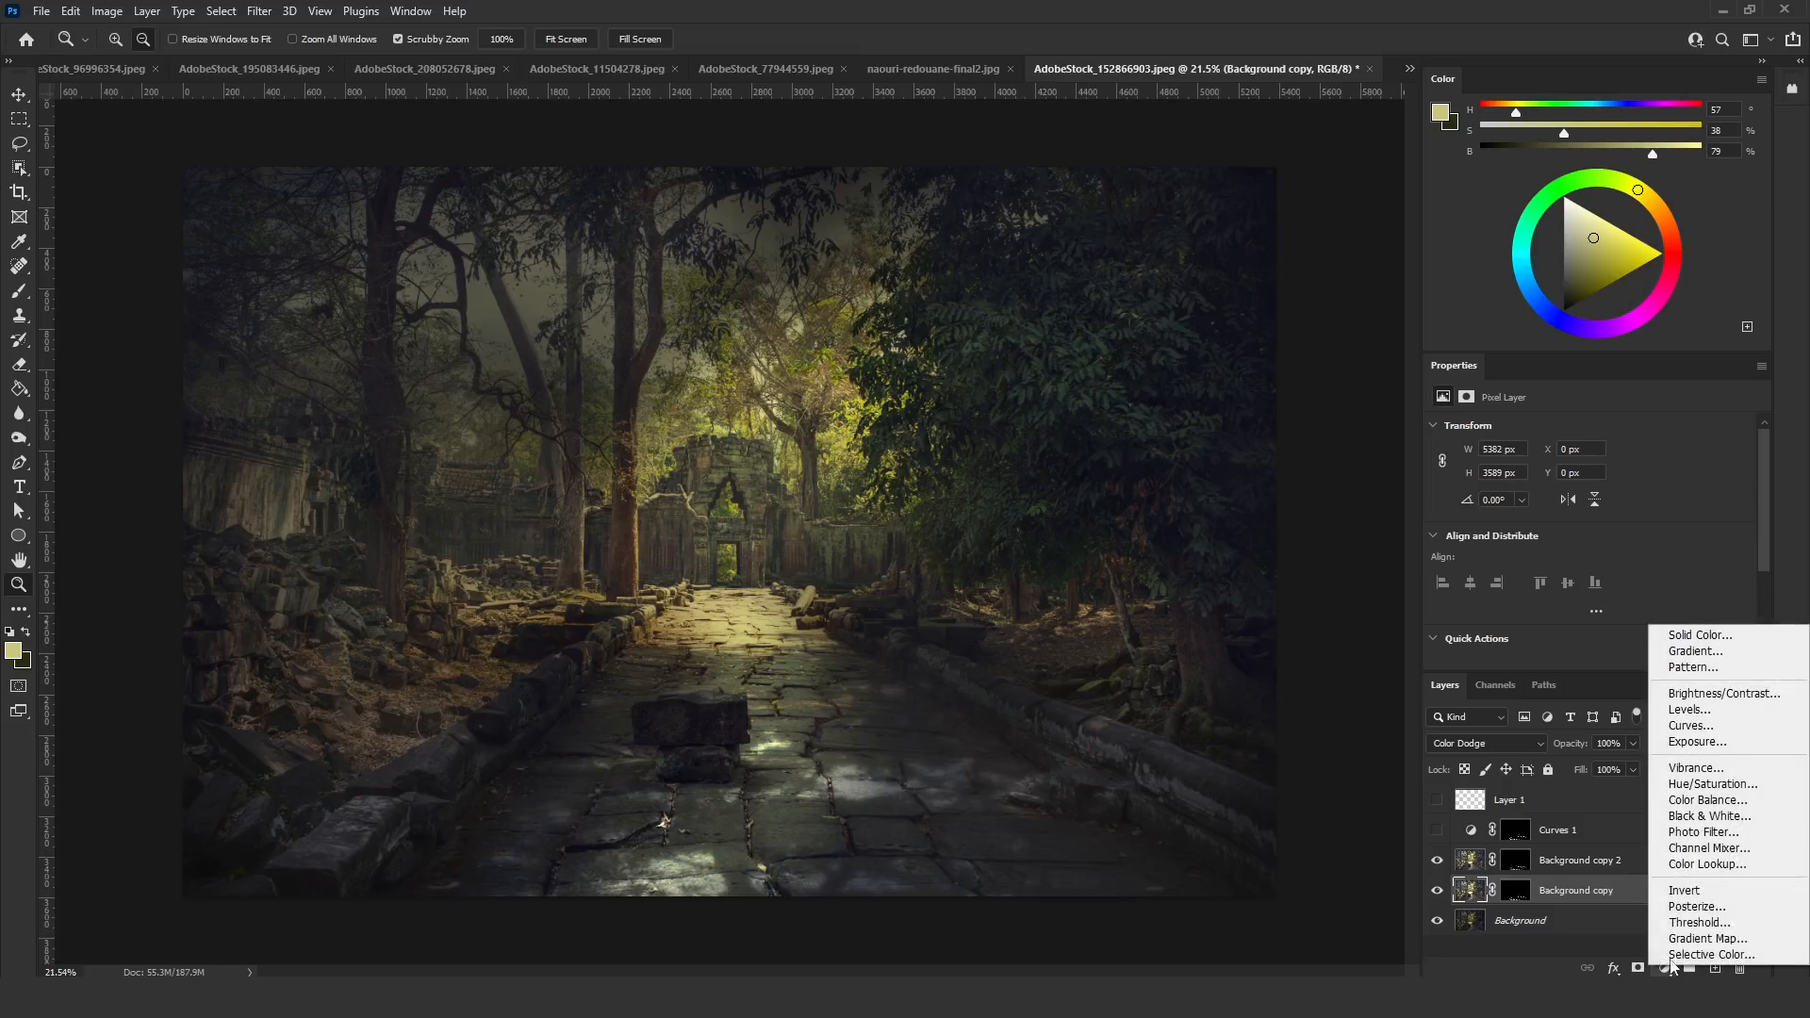
{"action": "left_click", "coordinate": [1689, 709]}
{"action": "key", "text": "ctrl+alt+g"}
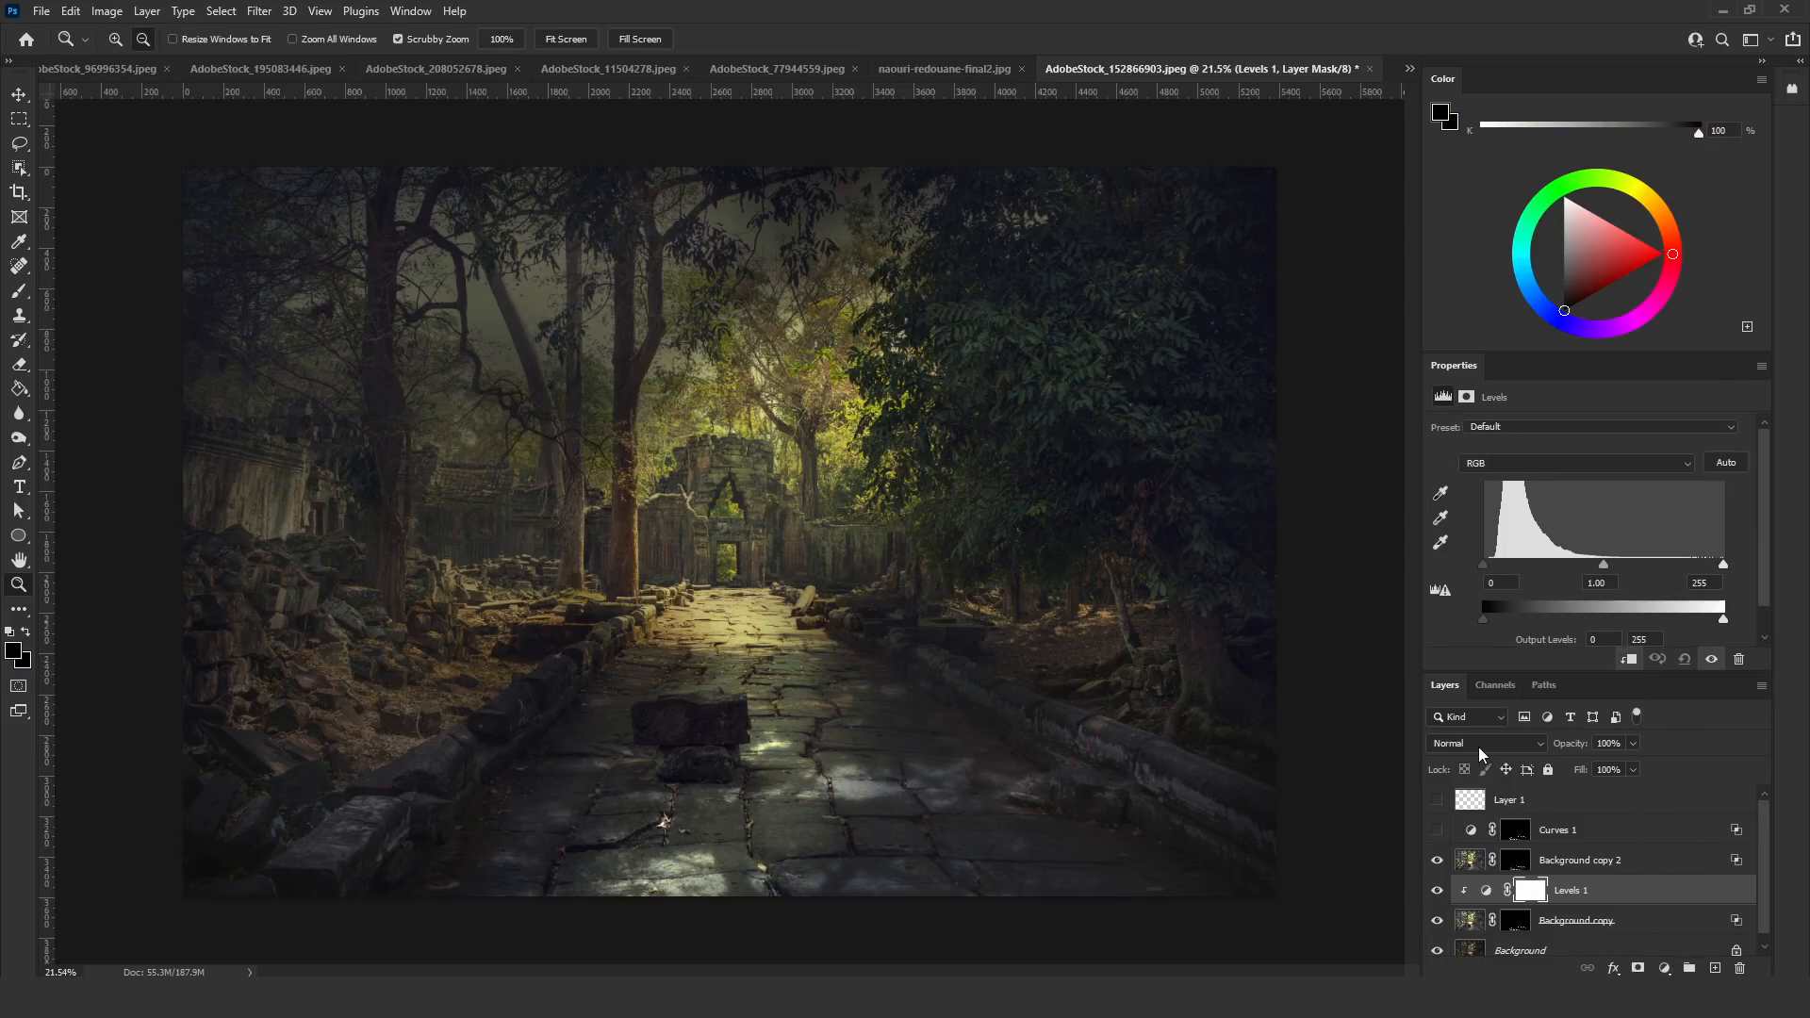
{"action": "left_click", "coordinate": [1480, 745]}
{"action": "left_click", "coordinate": [1489, 953]}
Warm the light spots with Levels 1 by setting the Red midtone to 1.41 and the Blue midtone to 0.34
{"action": "left_click", "coordinate": [1565, 463]}
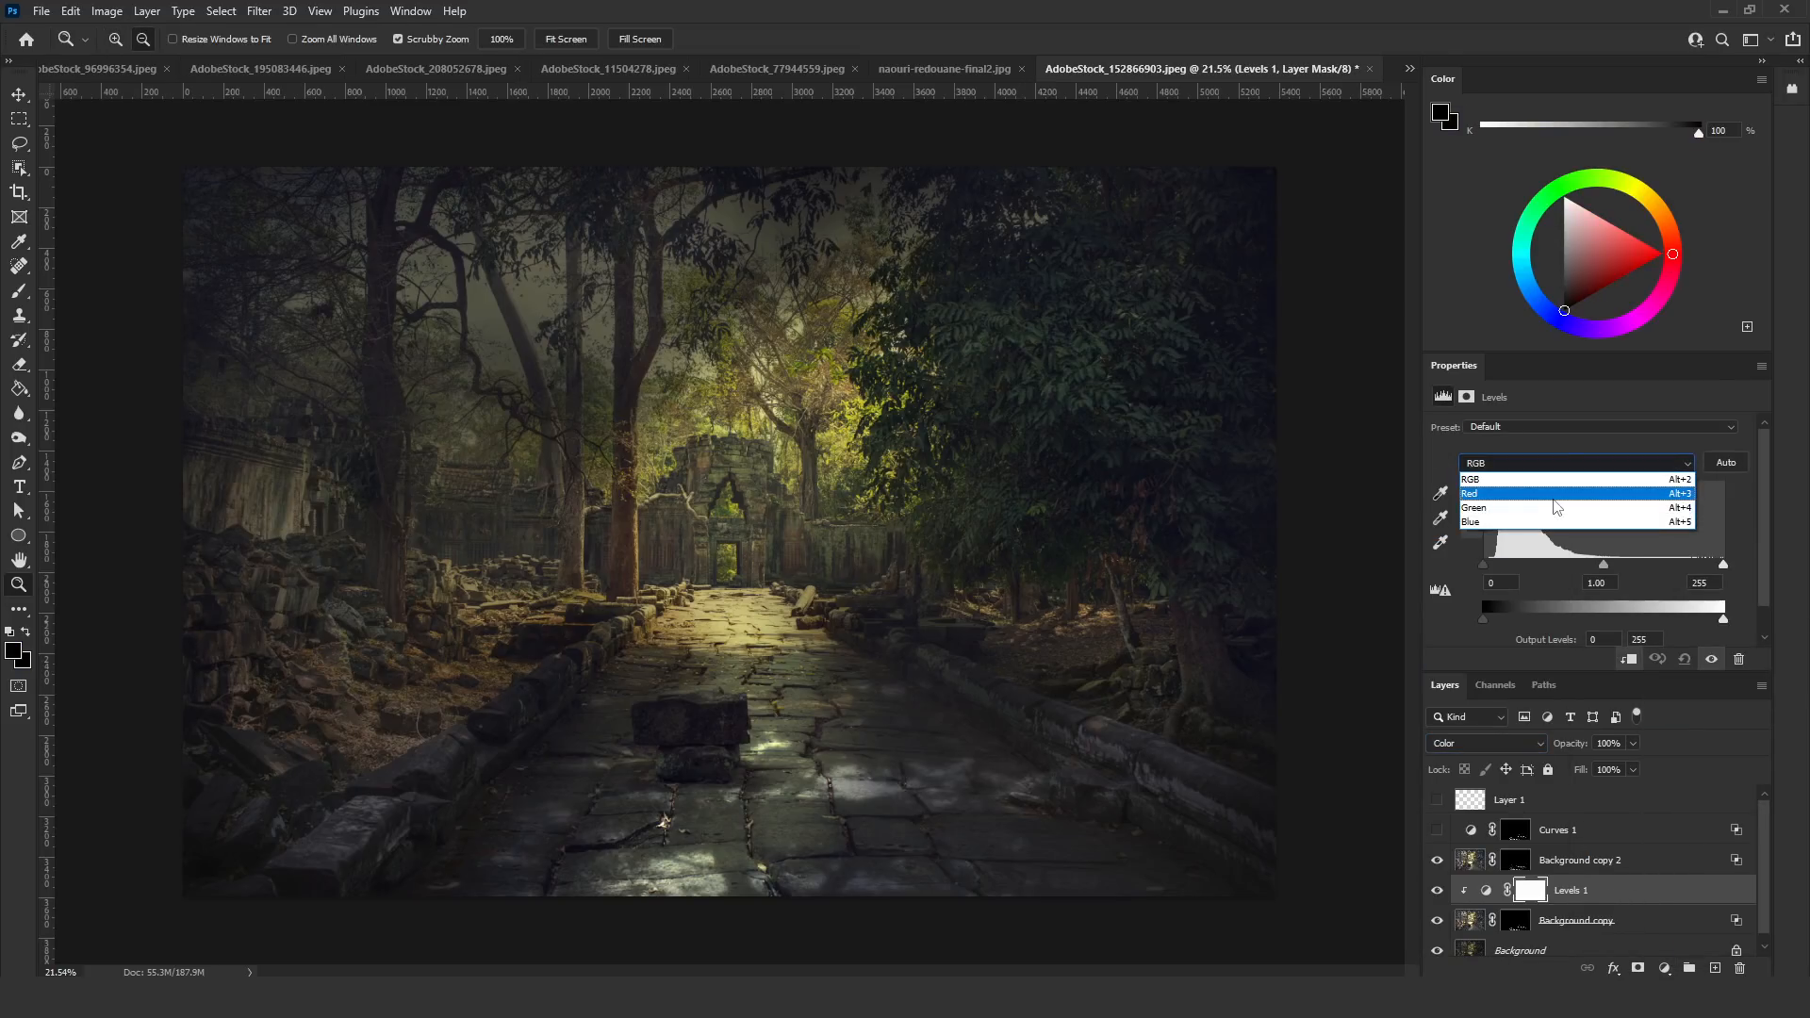
{"action": "left_click", "coordinate": [1556, 494]}
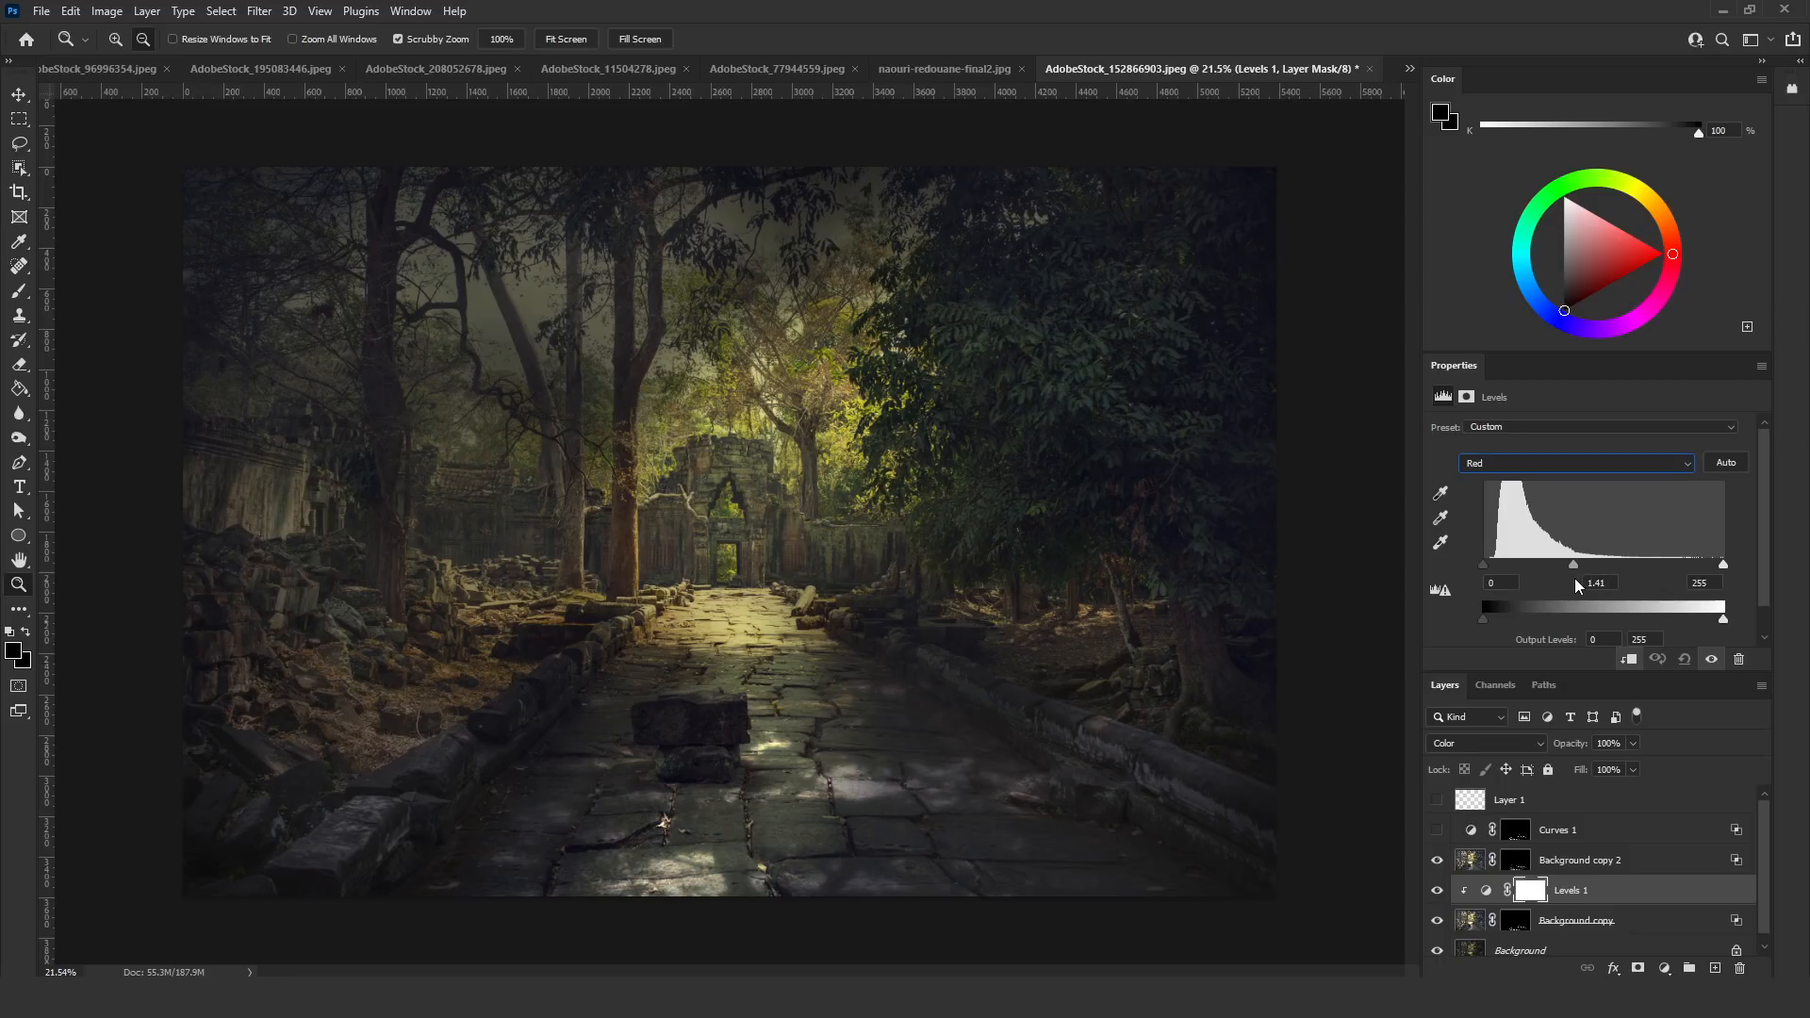
{"action": "left_click", "coordinate": [1577, 463]}
{"action": "left_click", "coordinate": [1576, 524]}
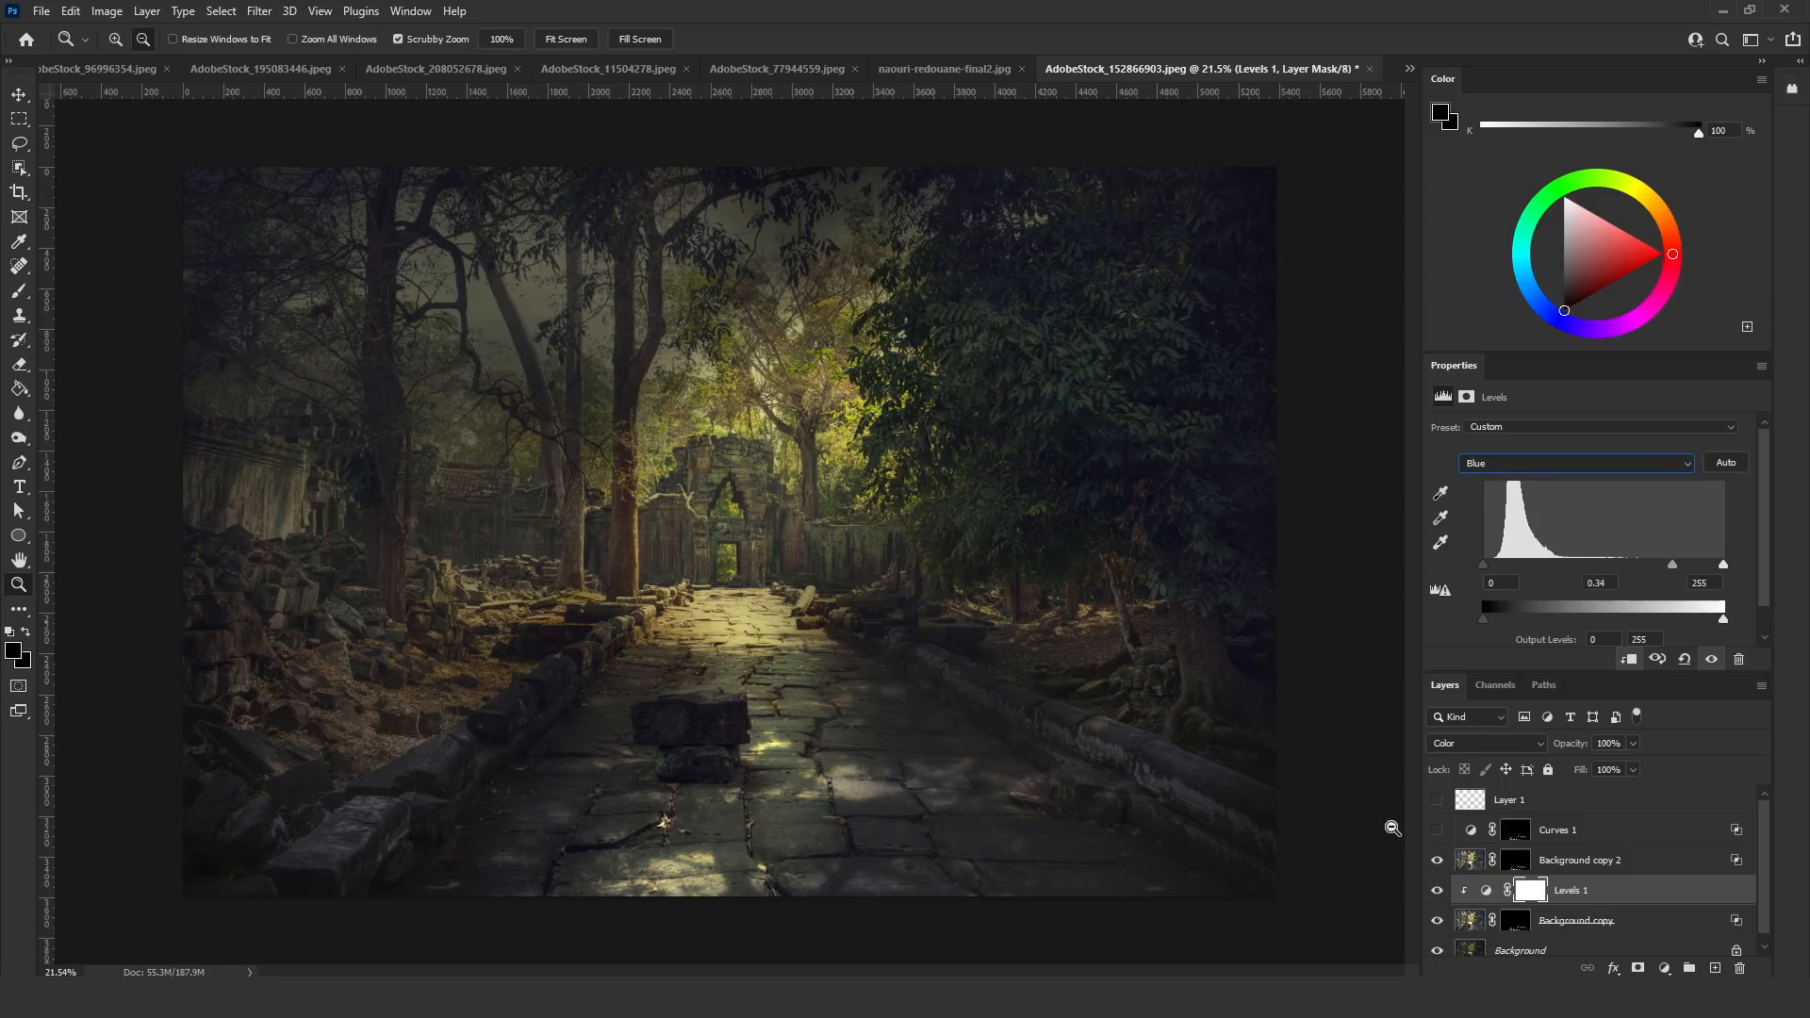
Set the Underlying Layer black Blend If split of Background copy to 0/59
{"action": "left_click", "coordinate": [1603, 861]}
{"action": "left_click", "coordinate": [1622, 928]}
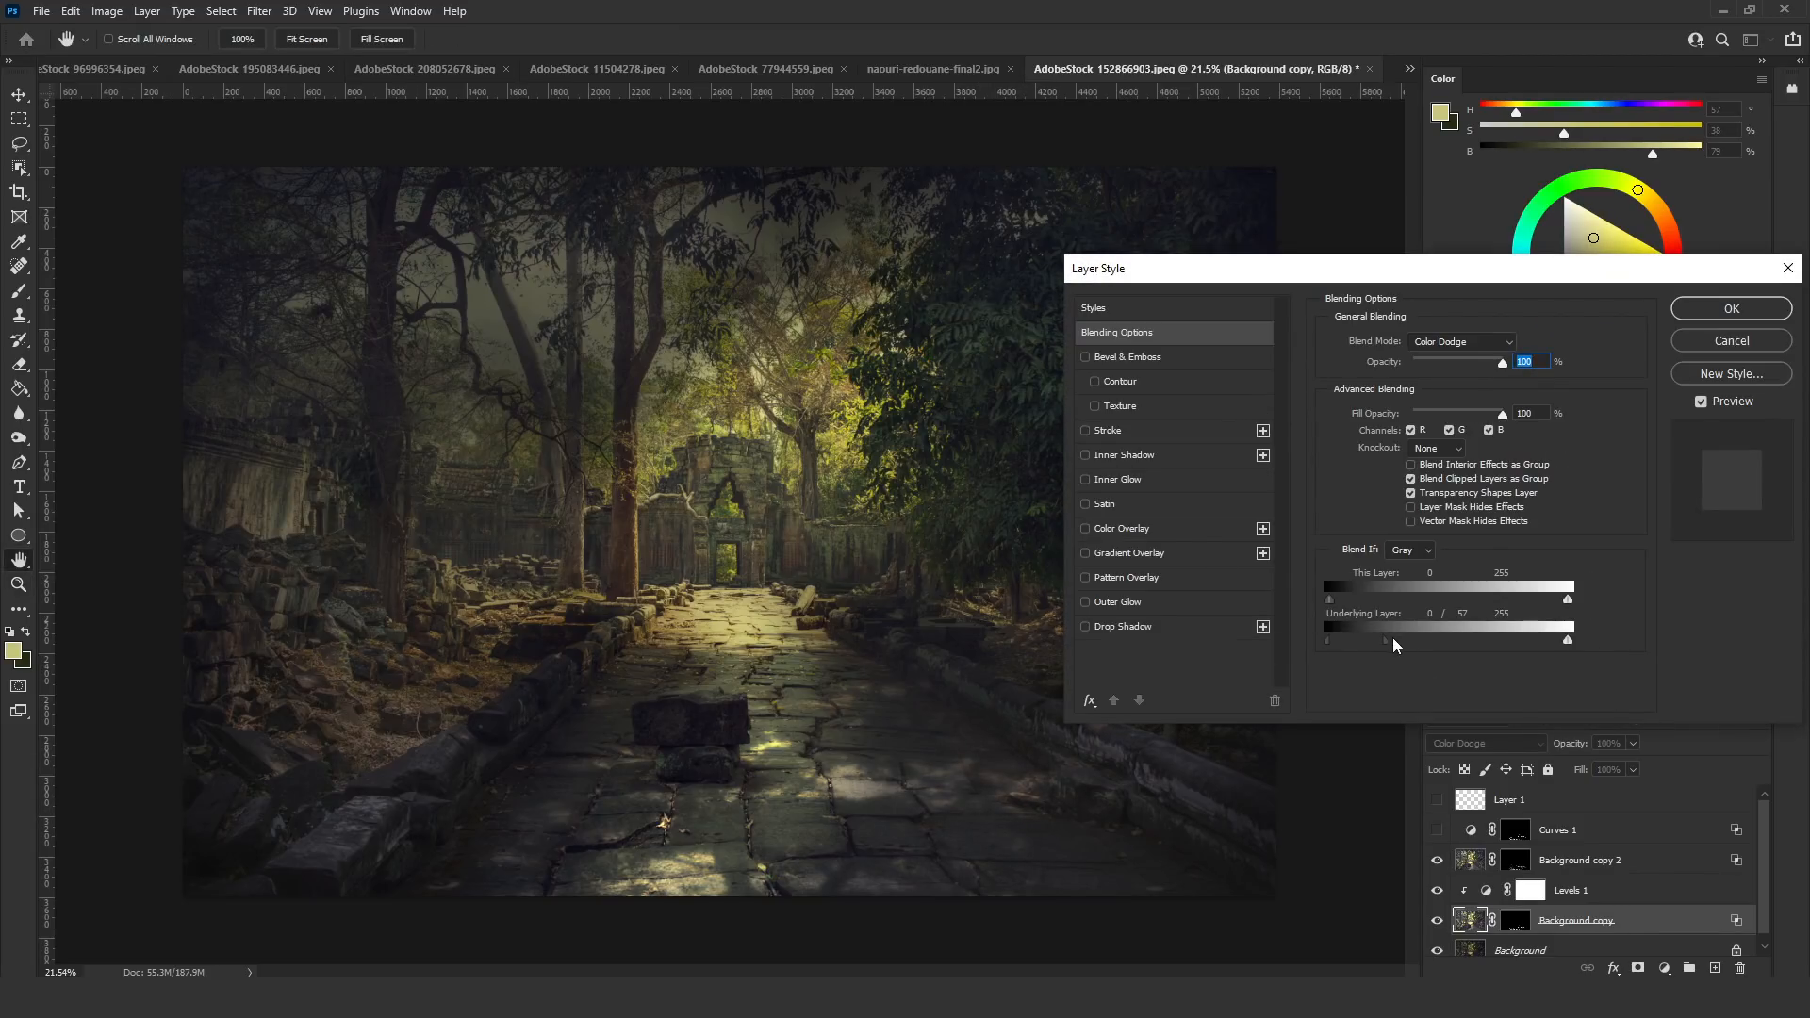
{"action": "mouse_move", "coordinate": [1386, 642]}
{"action": "left_mouse_down"}
{"action": "mouse_move", "coordinate": [1468, 649]}
{"action": "mouse_move", "coordinate": [1410, 647]}
{"action": "left_mouse_up"}
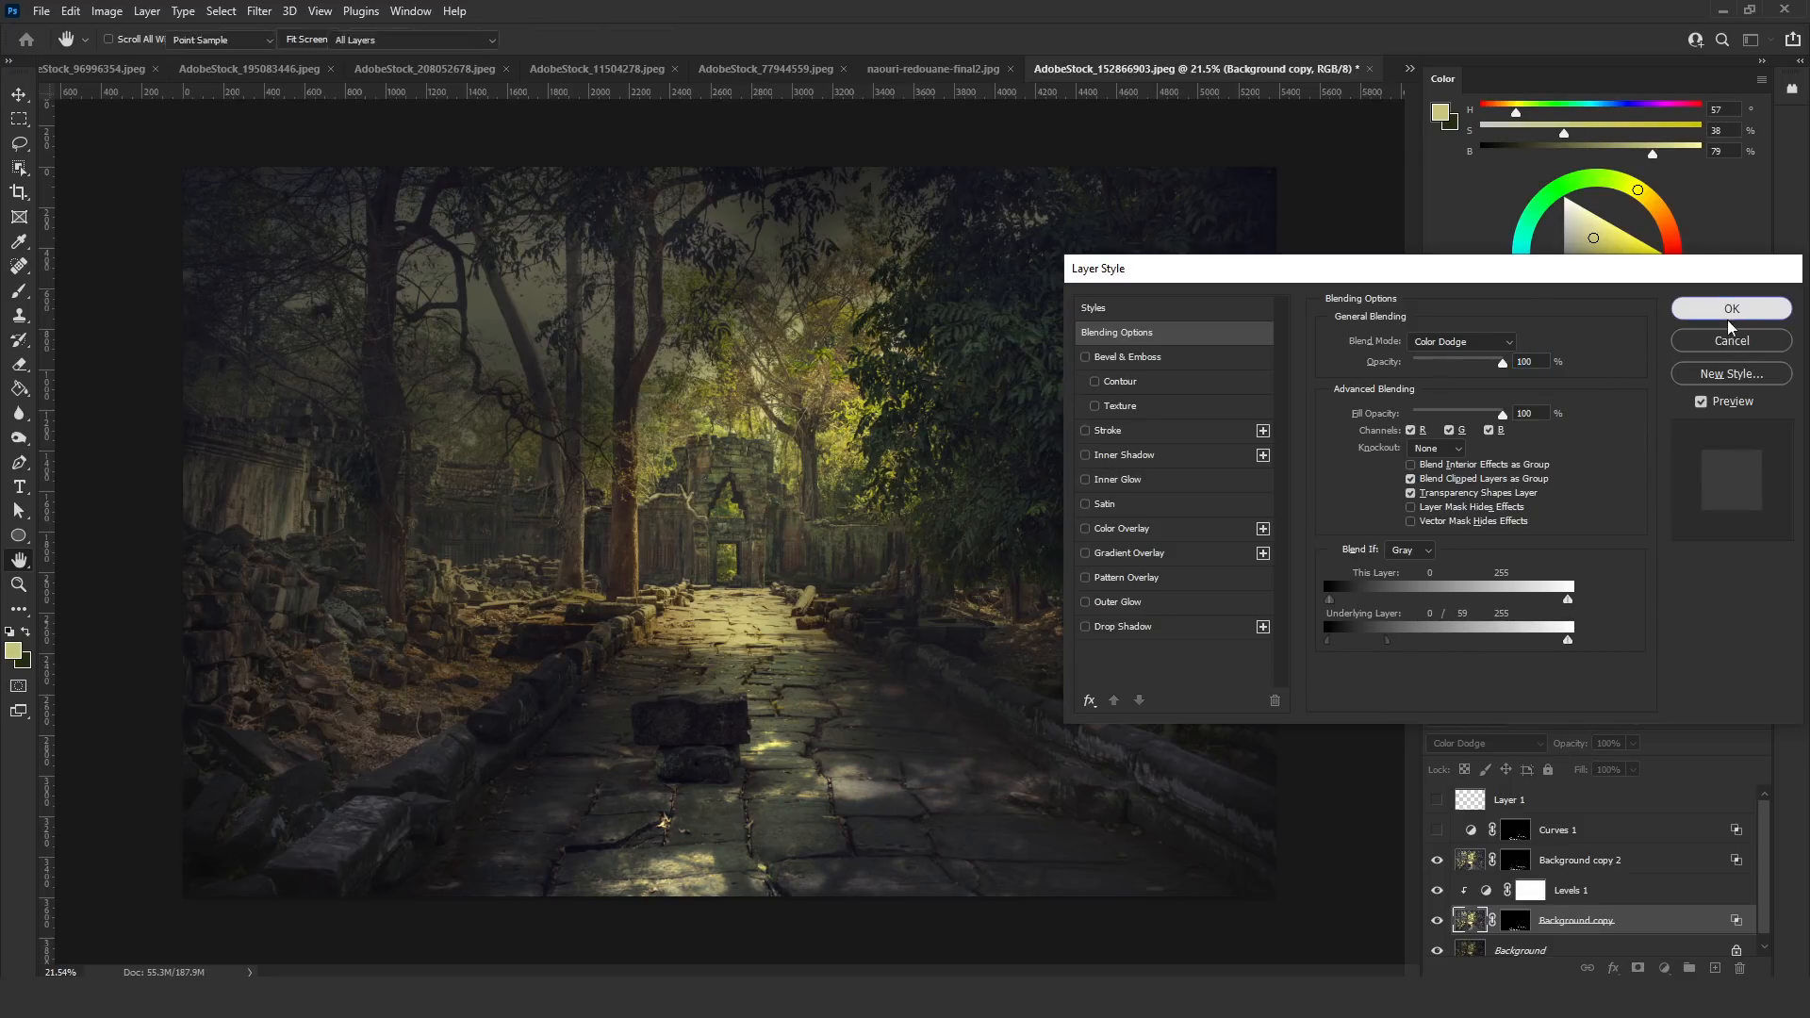
{"action": "left_click", "coordinate": [1731, 308]}
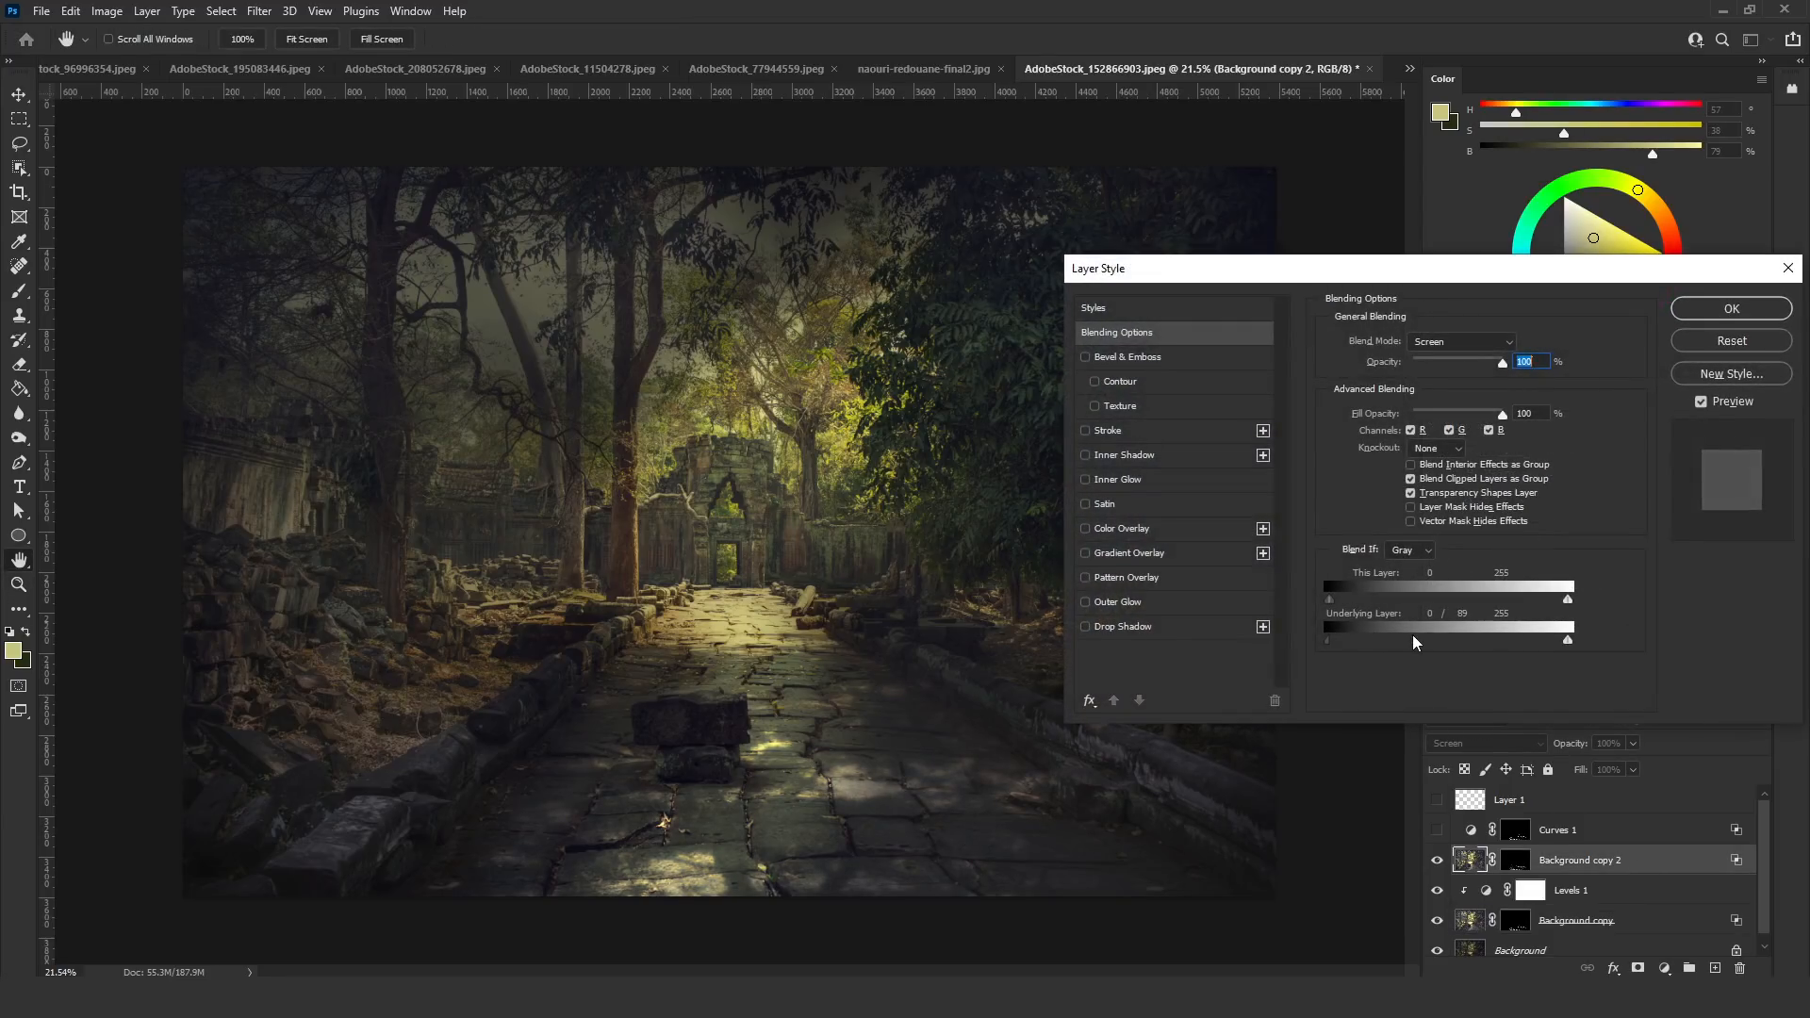
Set the Underlying Layer black Blend If split of Background copy 2 to 1/212
{"action": "left_click_drag", "start_coordinate": [1414, 643], "coordinate": [1529, 643]}
{"action": "left_click_drag", "start_coordinate": [1329, 643], "coordinate": [1330, 647]}
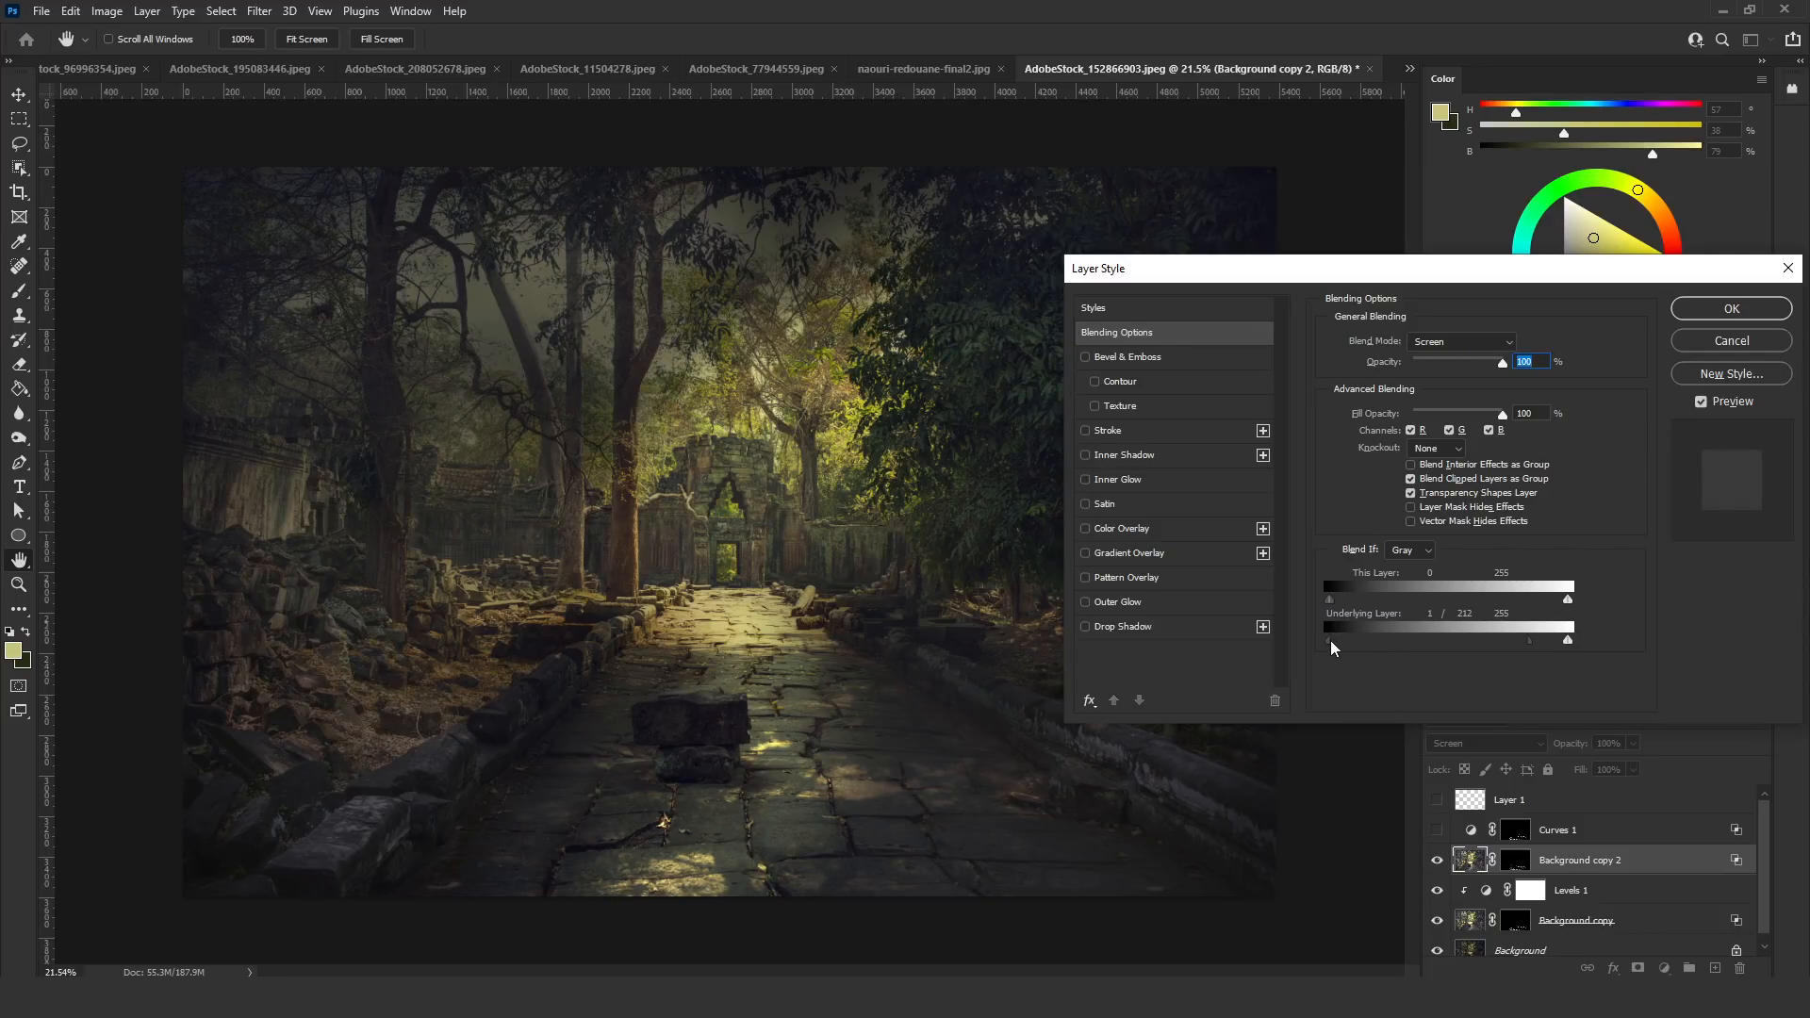
{"action": "left_click", "coordinate": [1693, 314]}
{"action": "scroll", "coordinate": [896, 669], "scroll_direction": "down", "scroll_amount": 4}
{"action": "scroll", "coordinate": [824, 702], "scroll_direction": "up", "scroll_amount": 3}
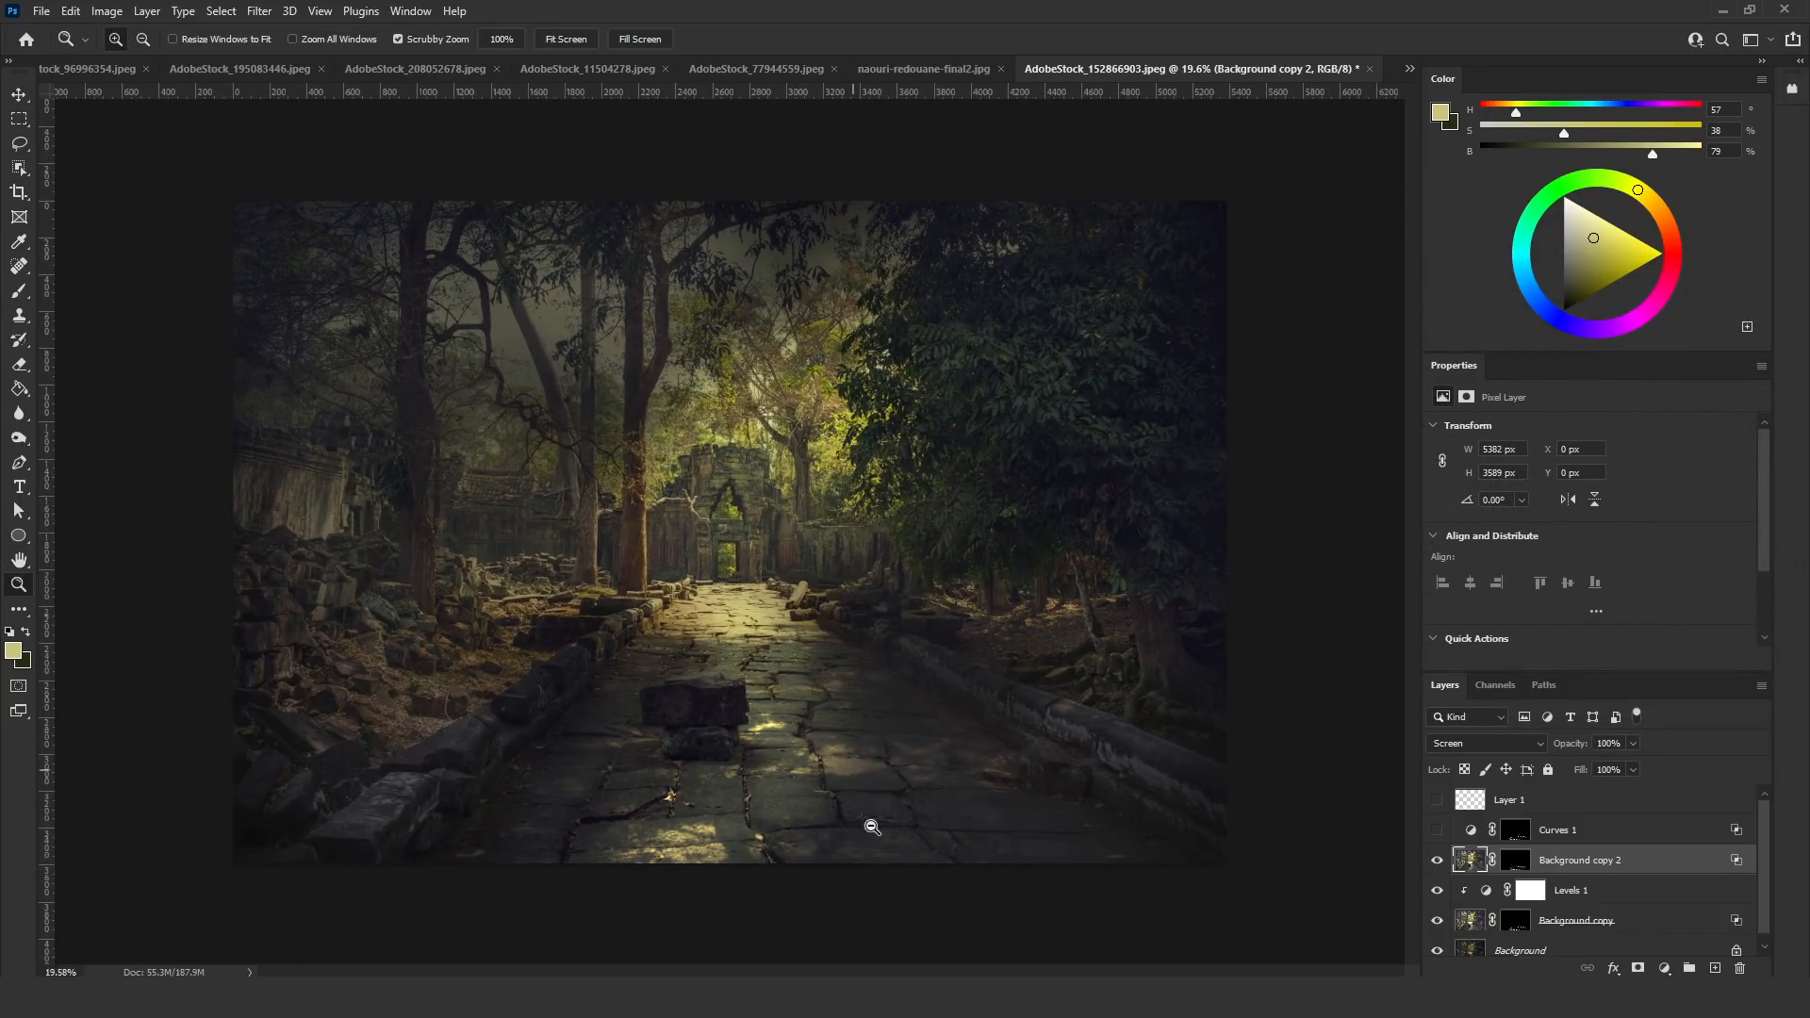
Switch to the forest image with the guitar, activate the Brush tool and add an empty layer above Background
{"action": "scroll", "coordinate": [811, 754], "scroll_direction": "up", "scroll_amount": 3}
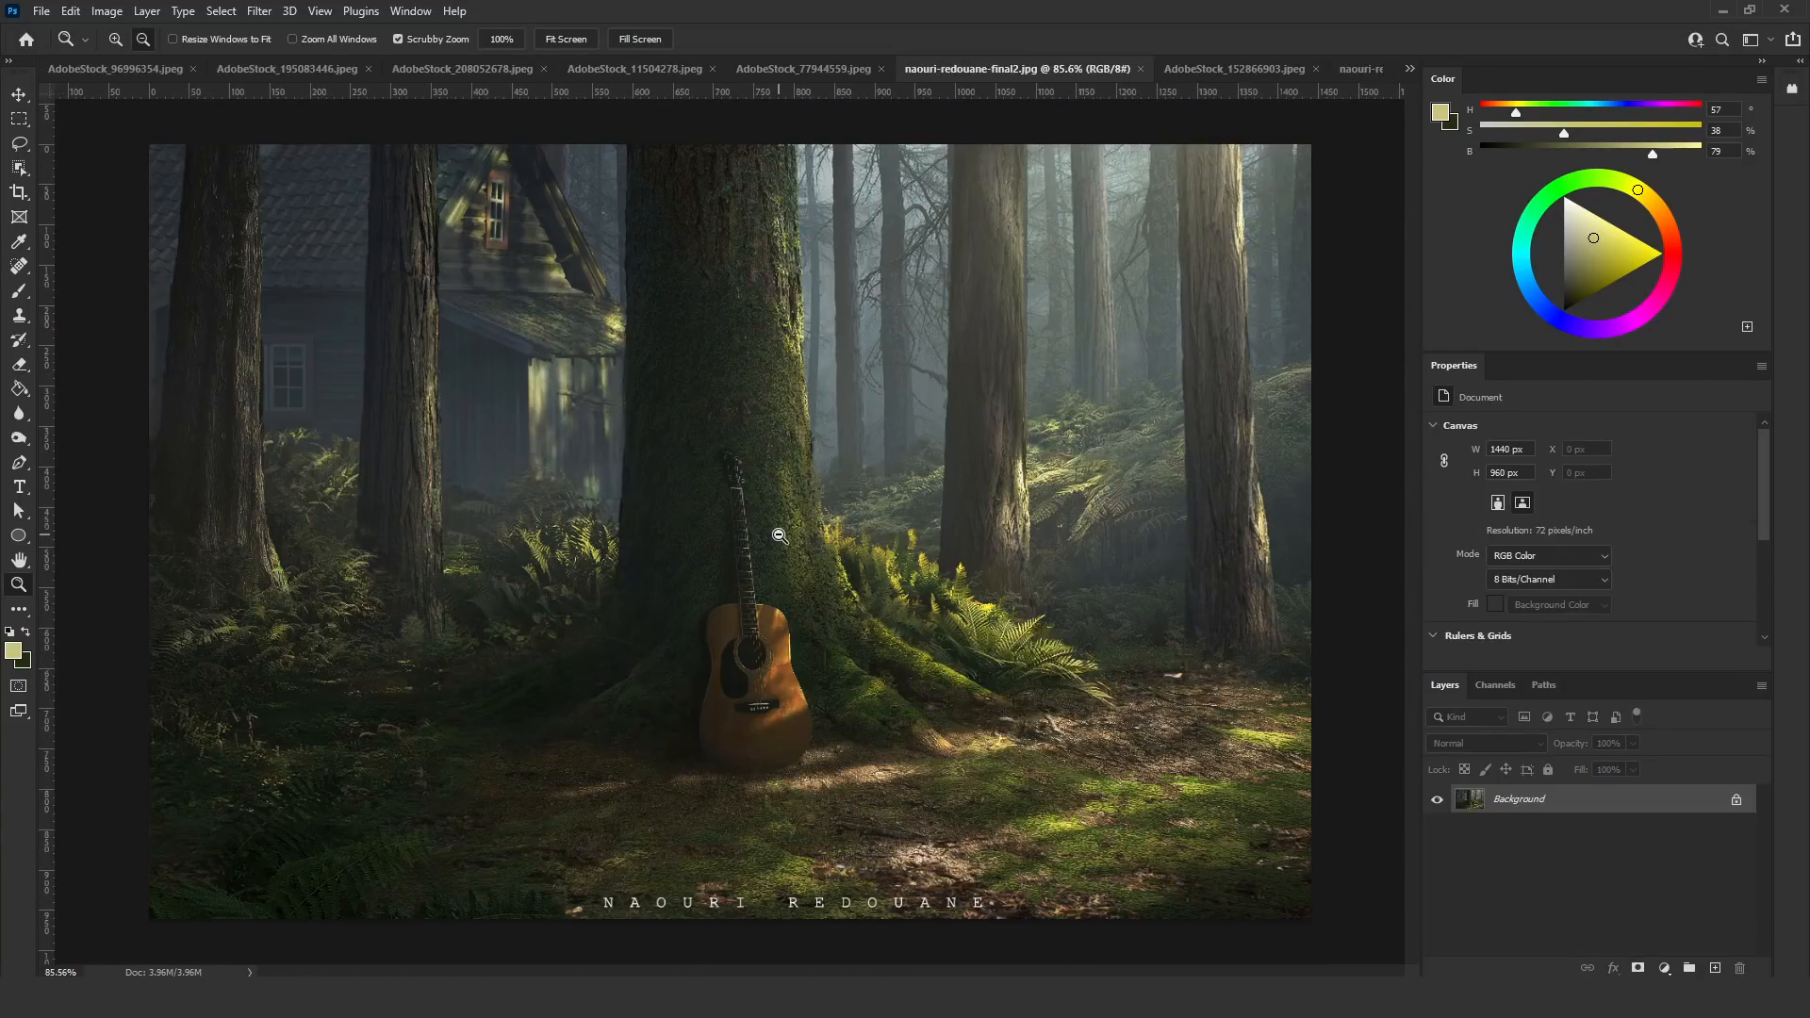
{"action": "scroll", "coordinate": [746, 537], "scroll_direction": "down", "scroll_amount": 3}
{"action": "scroll", "coordinate": [747, 536], "scroll_direction": "up", "scroll_amount": 2}
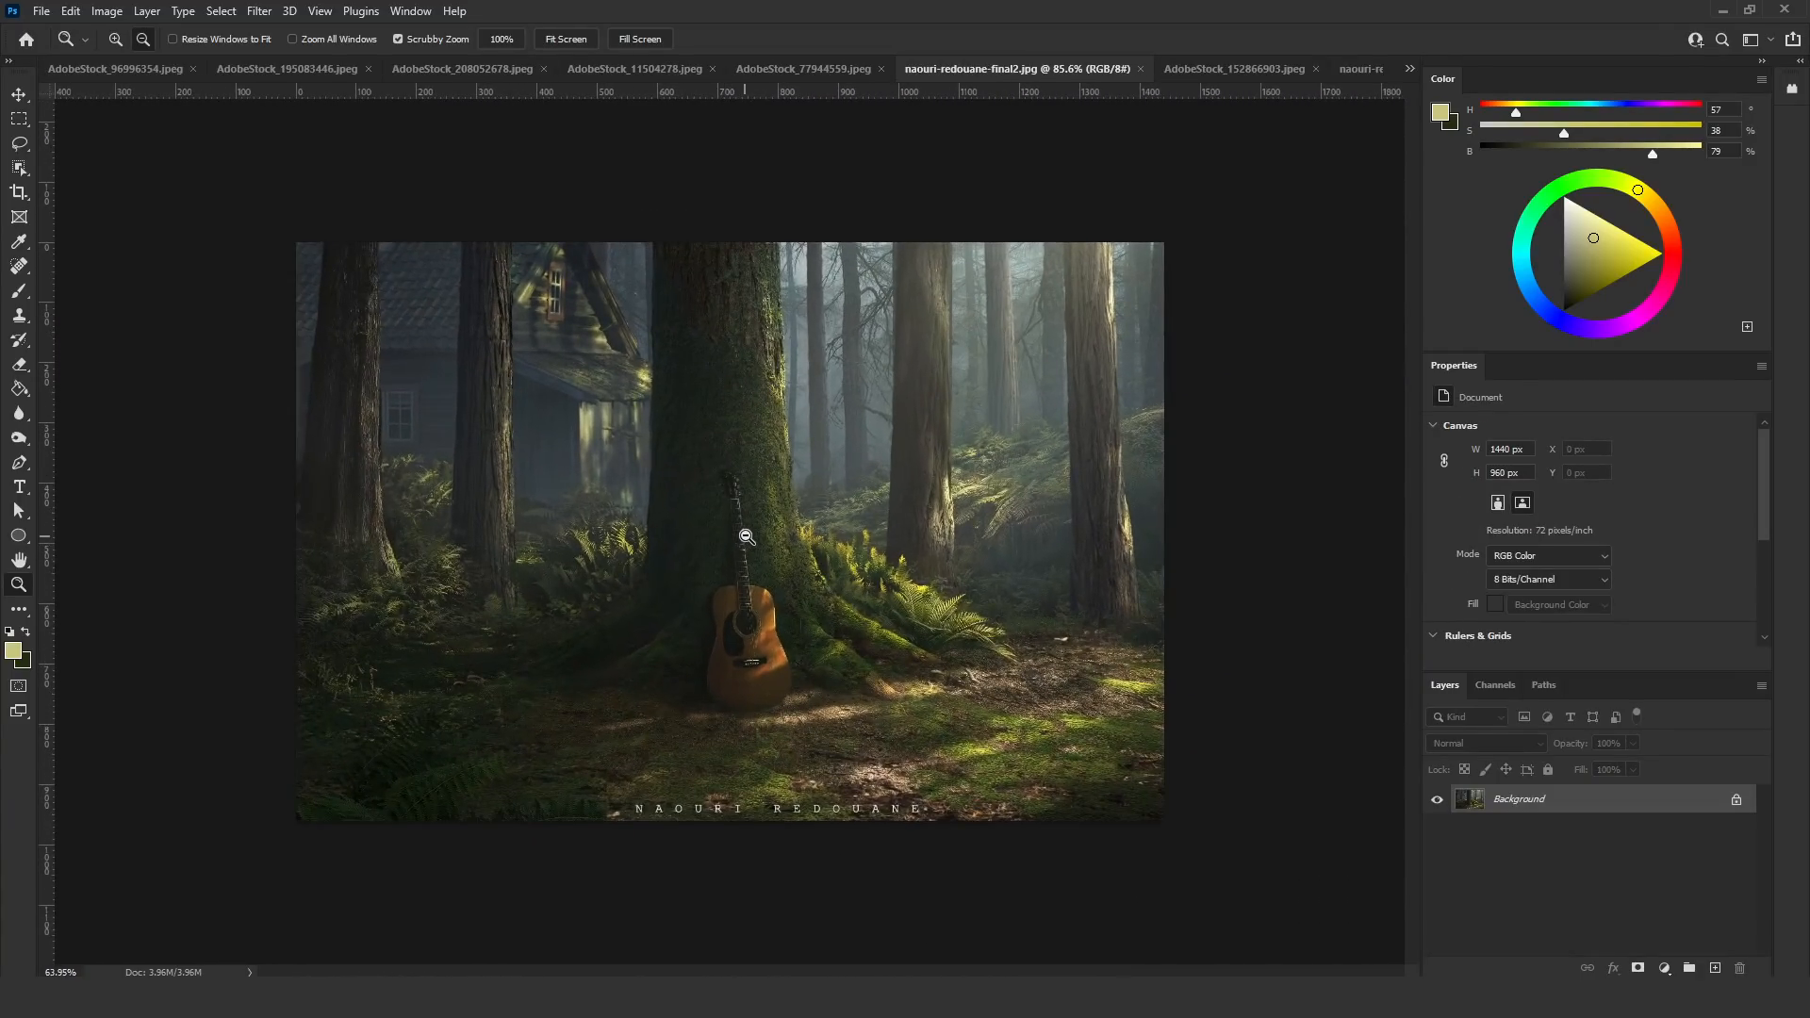
{"action": "scroll", "coordinate": [747, 536], "scroll_direction": "up", "scroll_amount": 1}
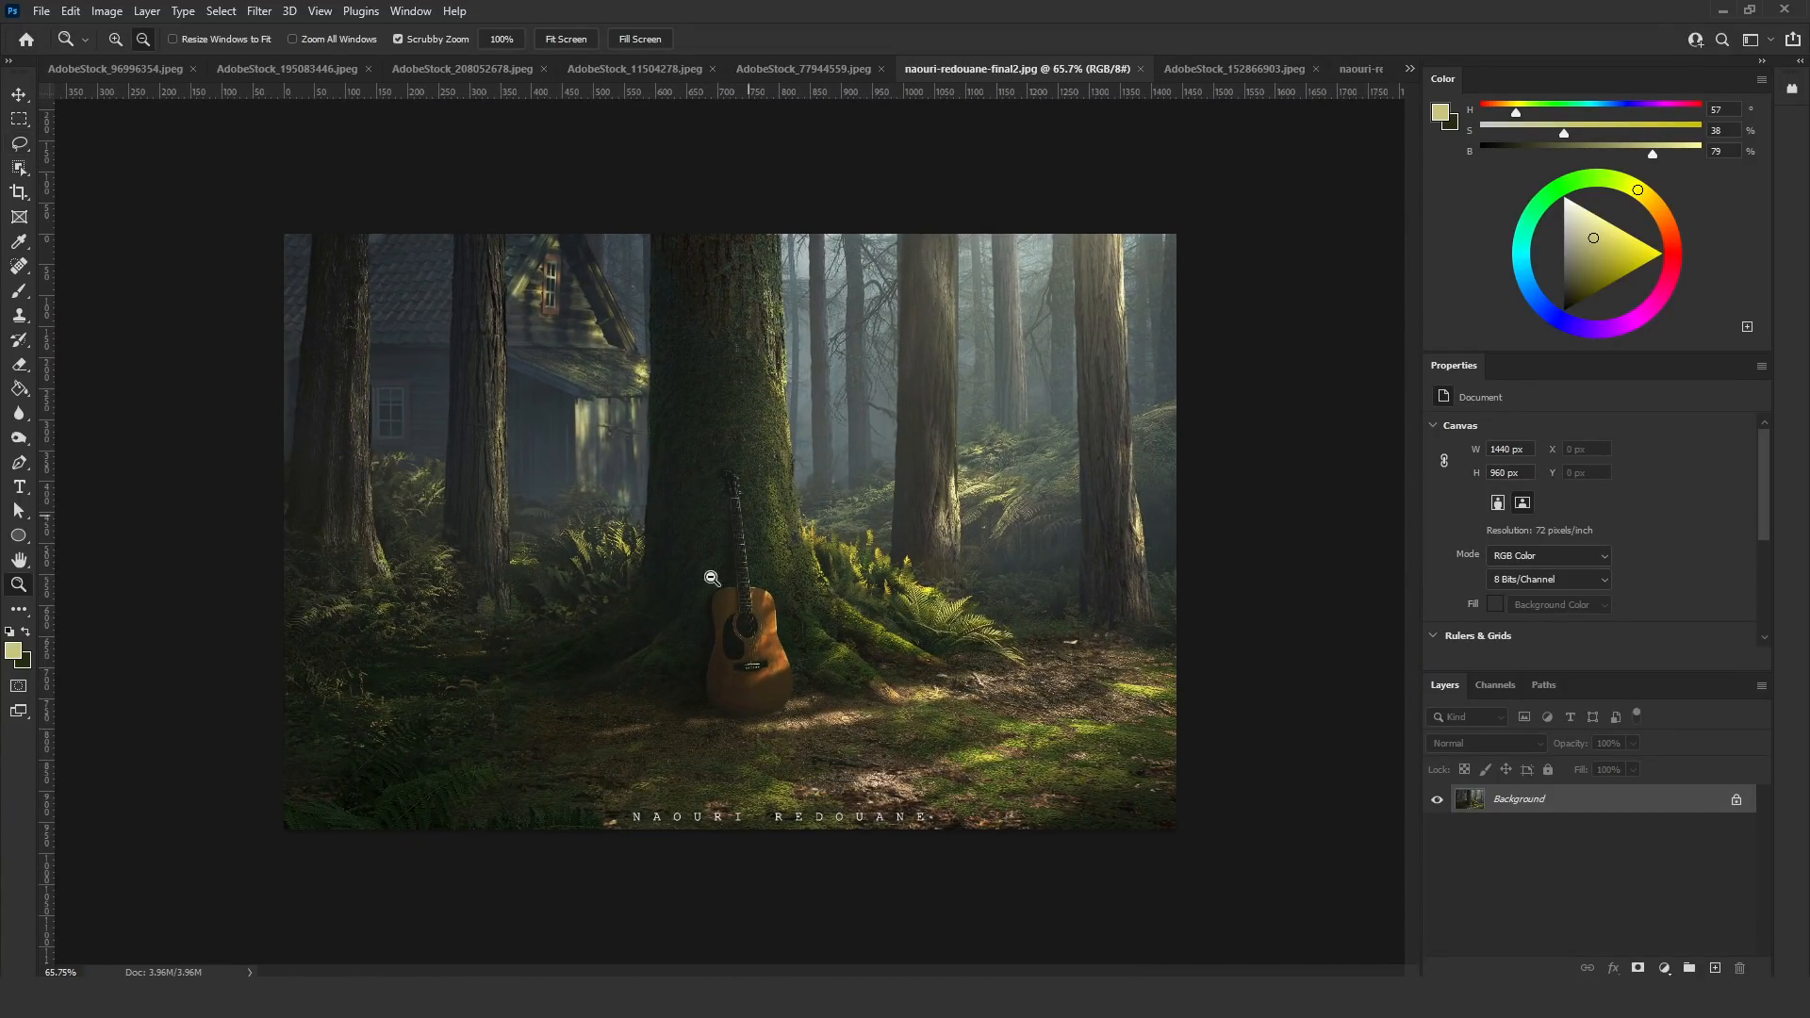
{"action": "left_click", "coordinate": [19, 291]}
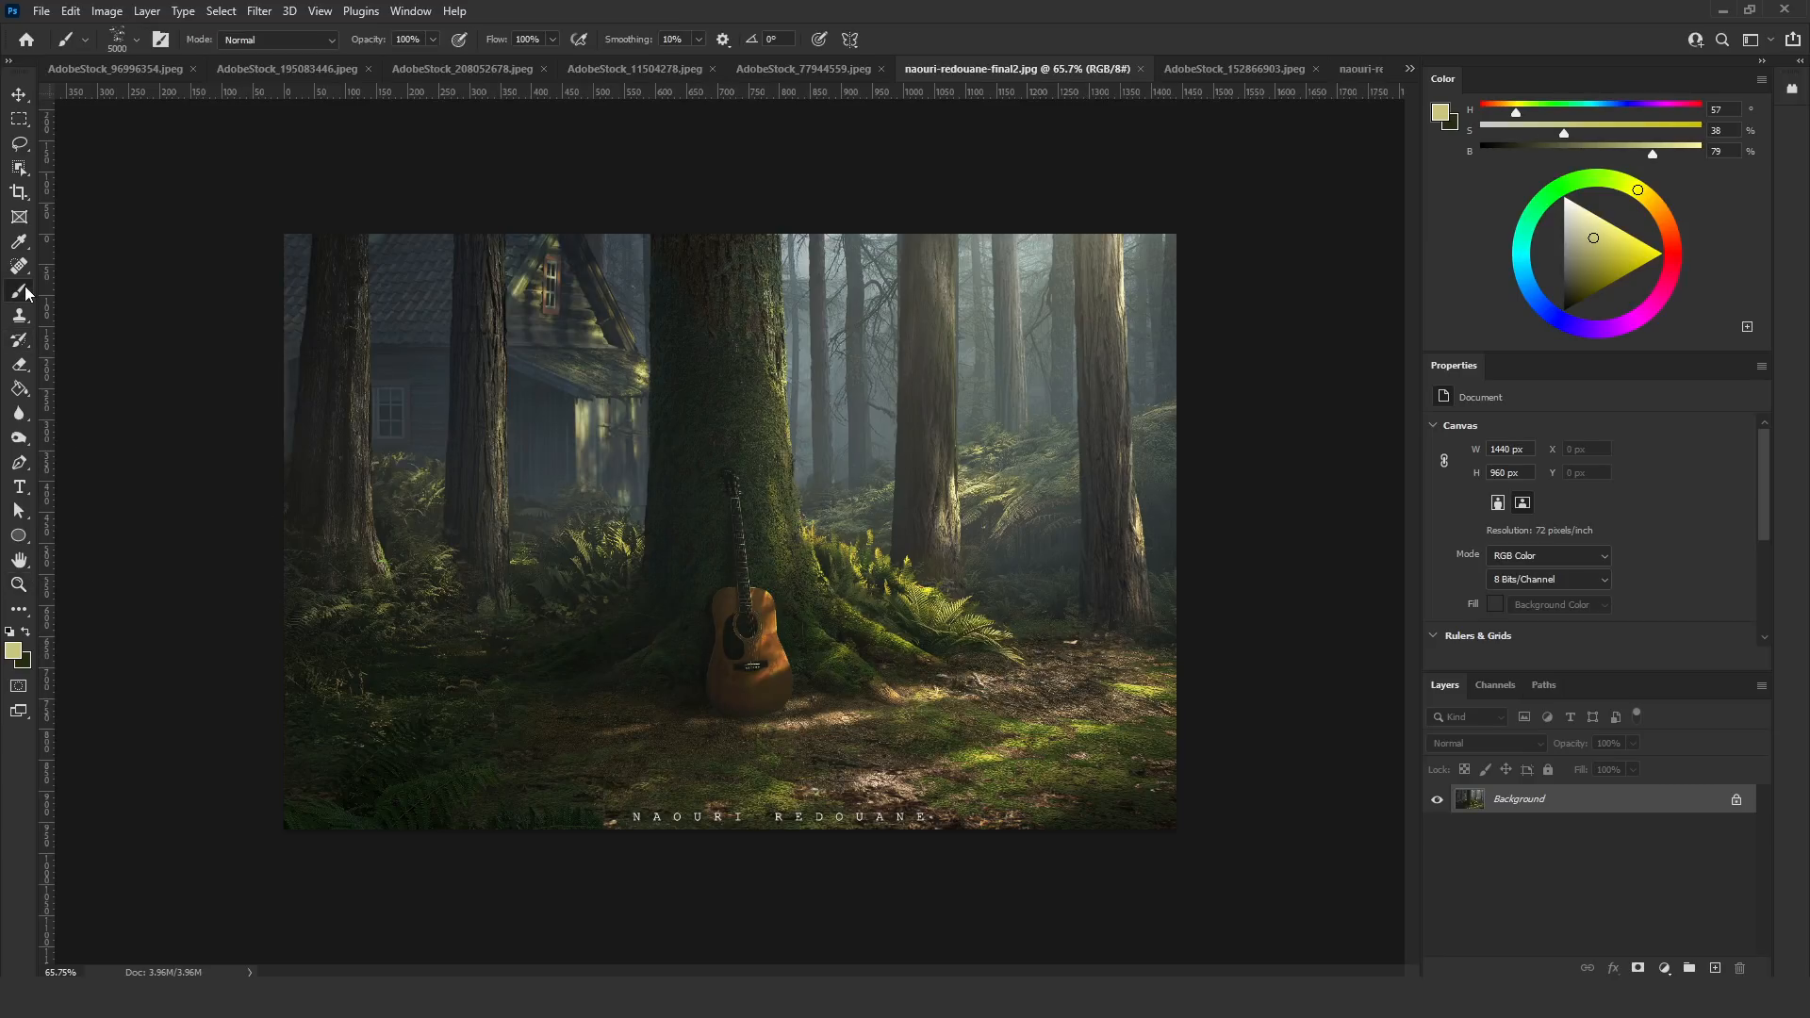
{"action": "left_click", "coordinate": [1715, 968]}
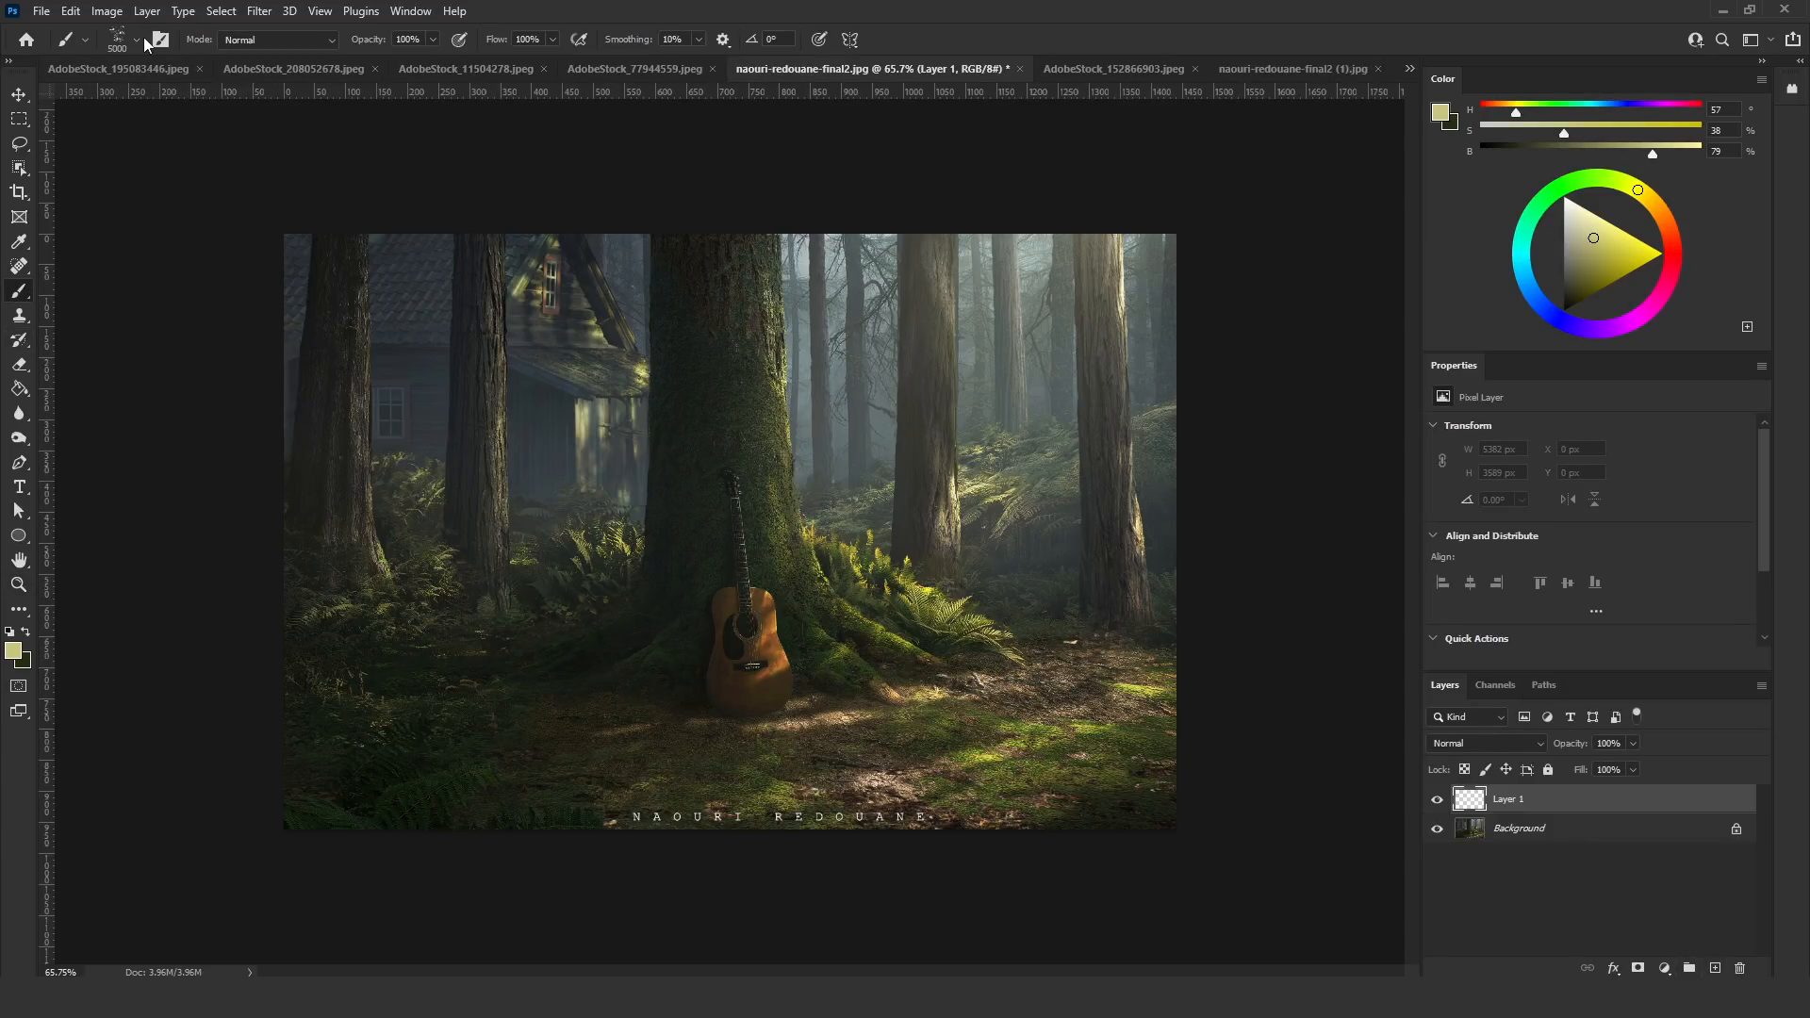
Choose the light-spots brush, flatten its tip, and paint white spots across the forest floor at 1600 px
{"action": "mouse_move", "coordinate": [462, 714]}
{"action": "left_mouse_down"}
{"action": "mouse_move", "coordinate": [624, 724]}
{"action": "mouse_move", "coordinate": [439, 716]}
{"action": "left_mouse_up"}
{"action": "left_click_drag", "start_coordinate": [654, 691], "coordinate": [477, 695]}
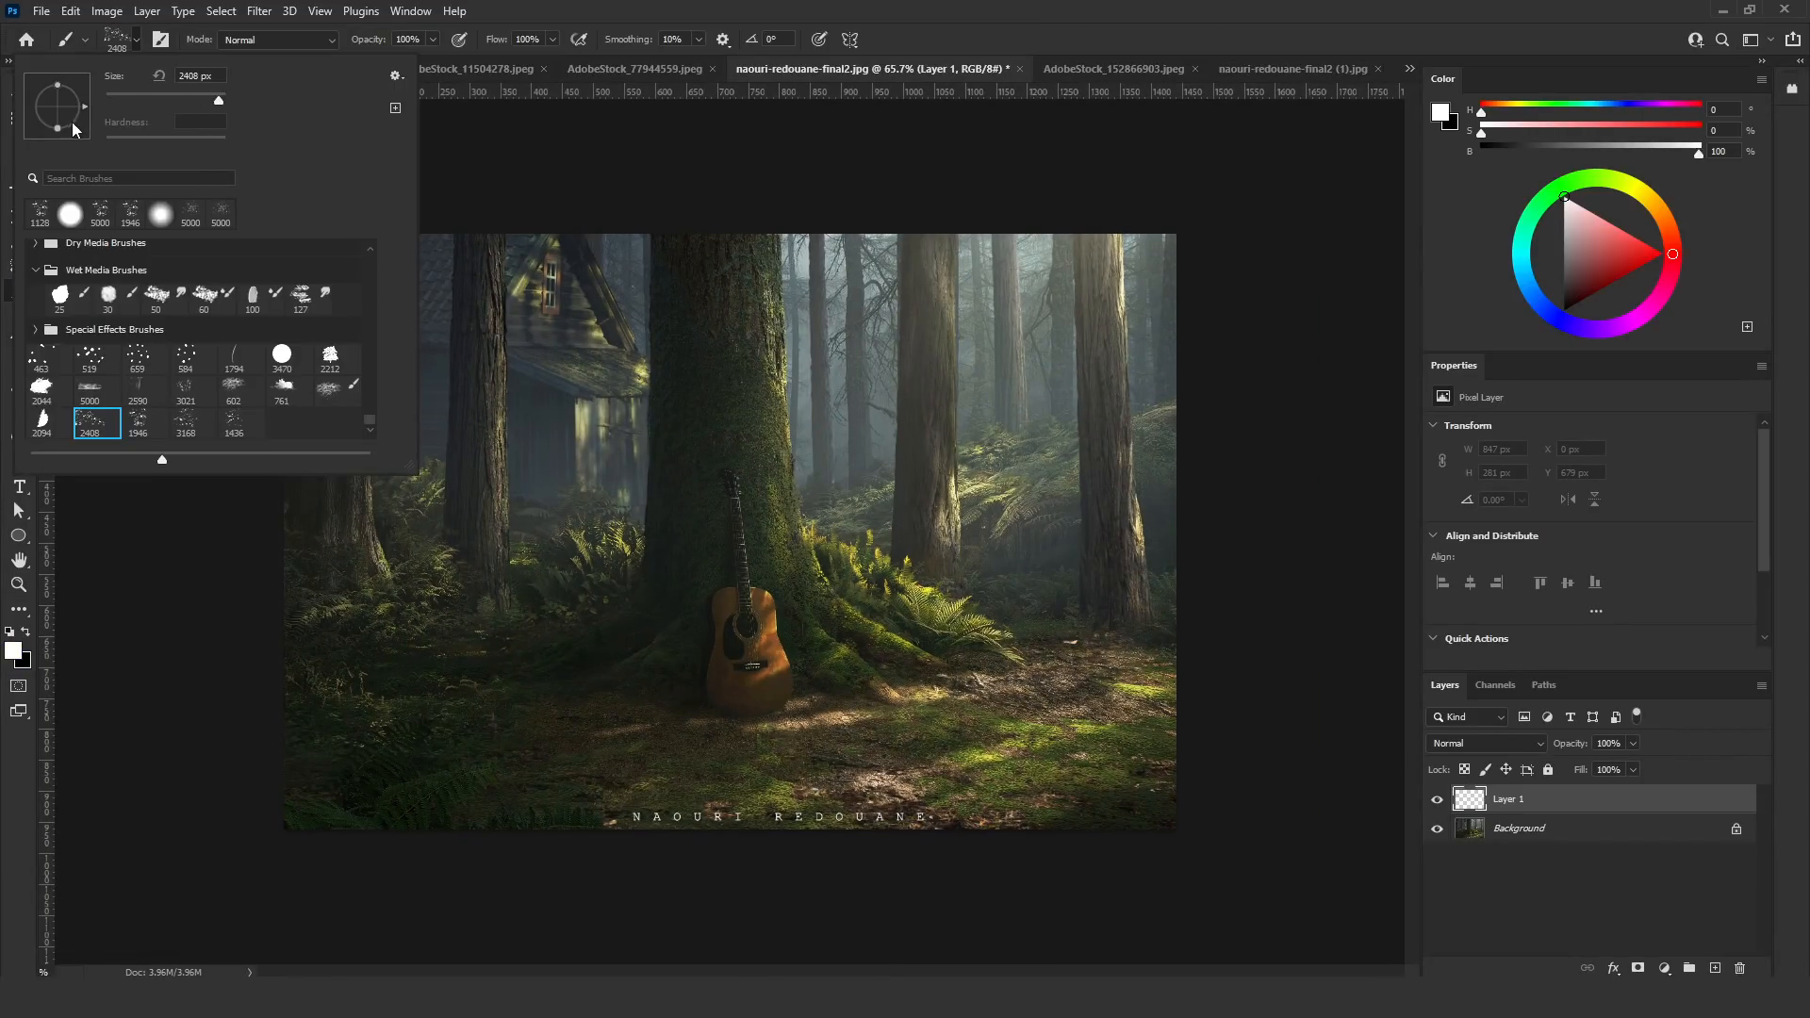
{"action": "left_click_drag", "start_coordinate": [58, 128], "coordinate": [63, 115]}
{"action": "left_click_drag", "start_coordinate": [703, 687], "coordinate": [456, 695]}
{"action": "left_click", "coordinate": [528, 754]}
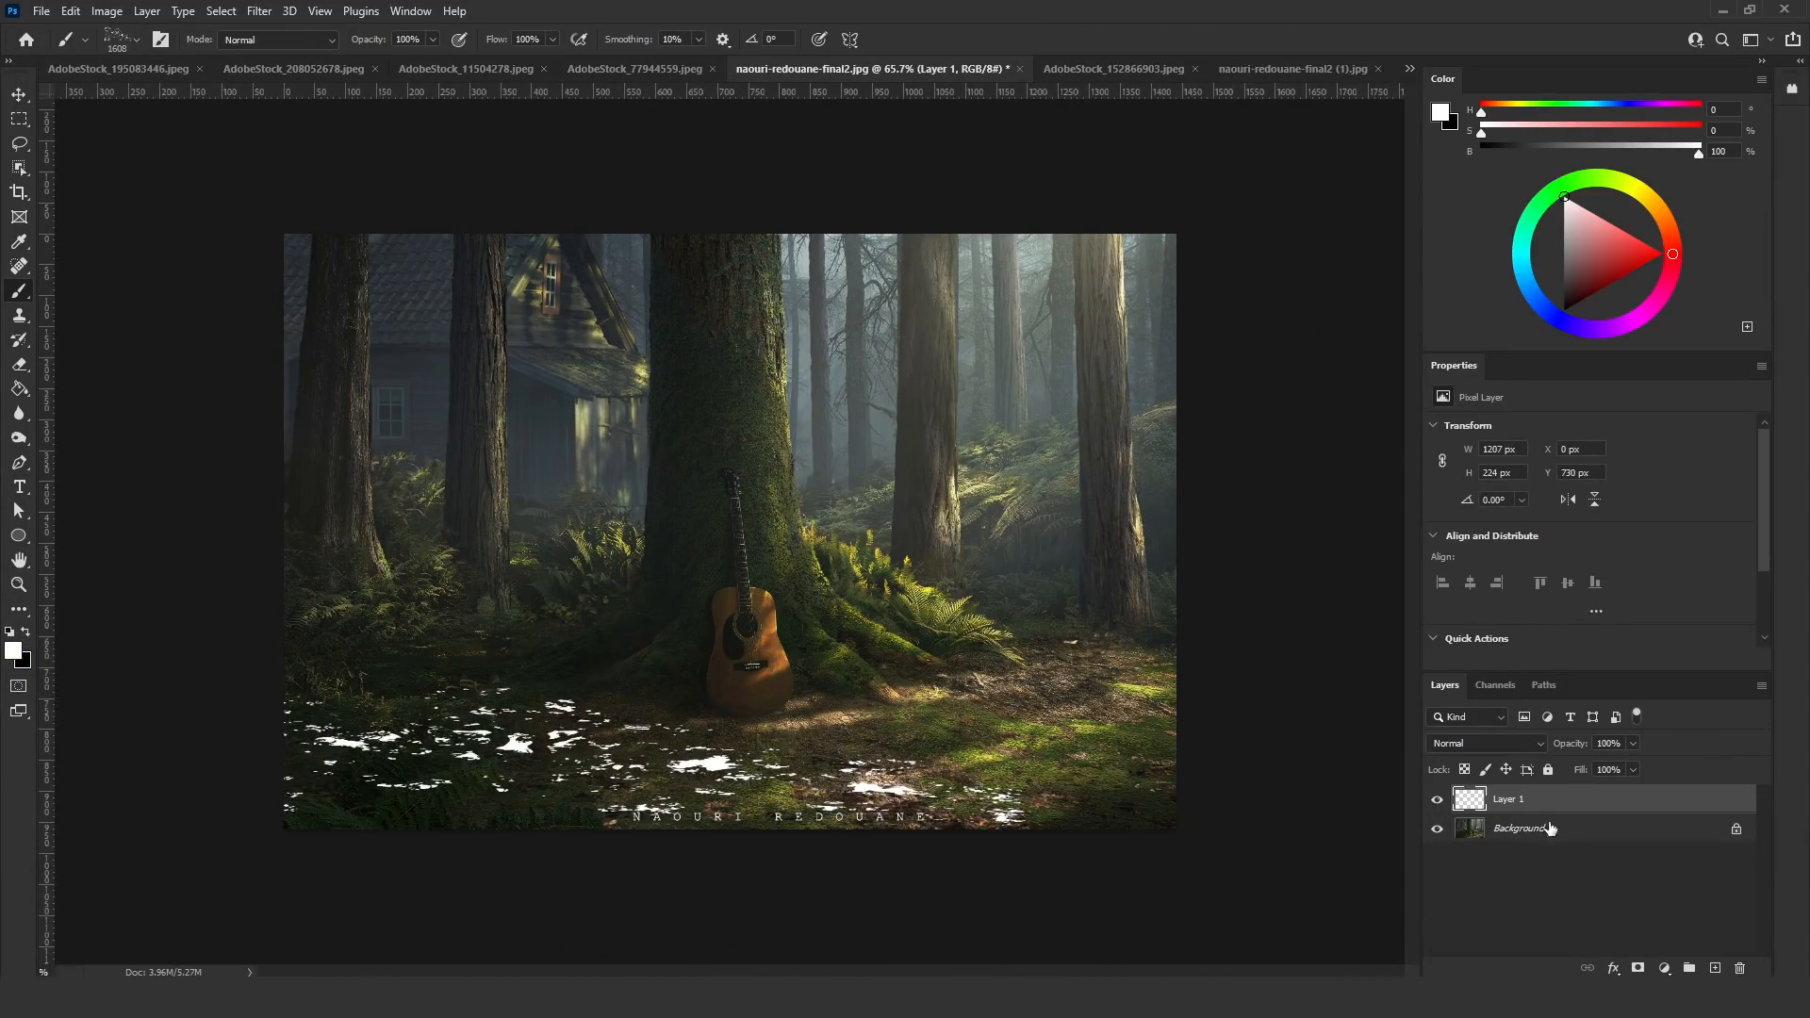
Hide Layer 1 and add a Curves adjustment above Background, masked with Layer 1's light spots, pulling the RGB white point far inward
{"action": "left_click", "coordinate": [1474, 803], "text": "ctrl"}
{"action": "left_click", "coordinate": [1437, 799]}
{"action": "left_click", "coordinate": [1519, 828]}
{"action": "left_click", "coordinate": [1664, 968]}
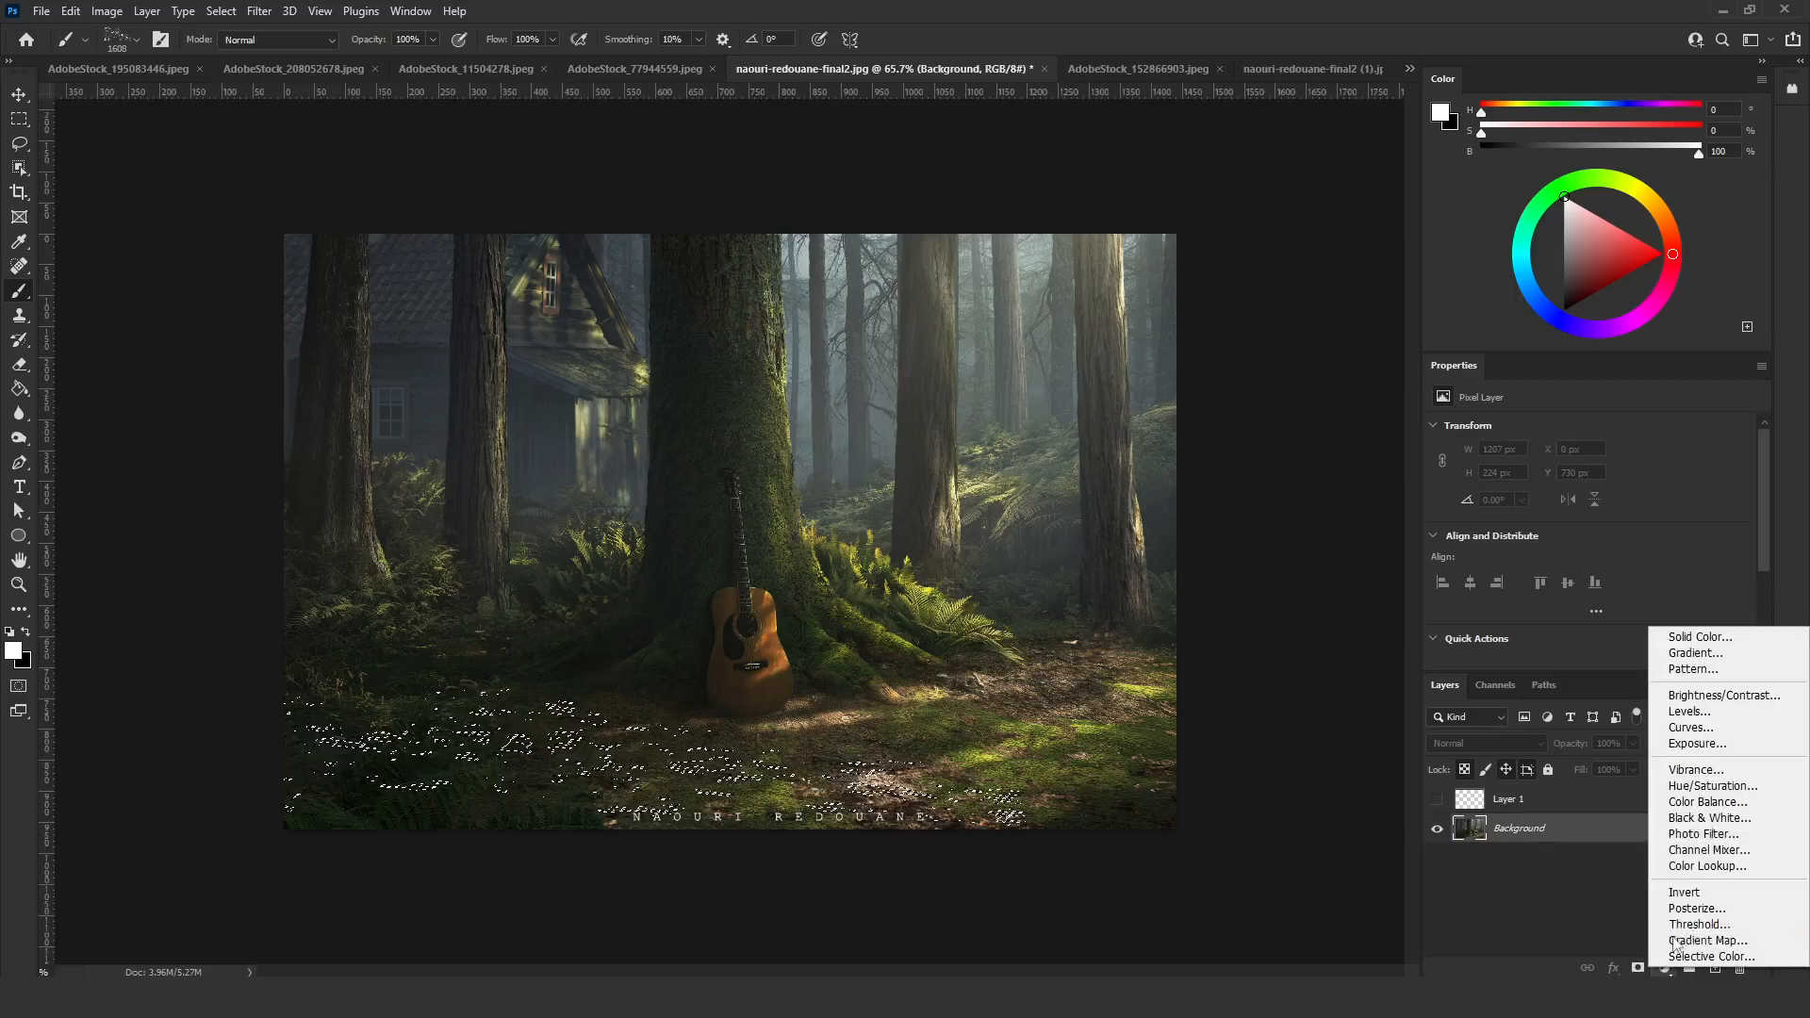
{"action": "left_click", "coordinate": [1692, 730]}
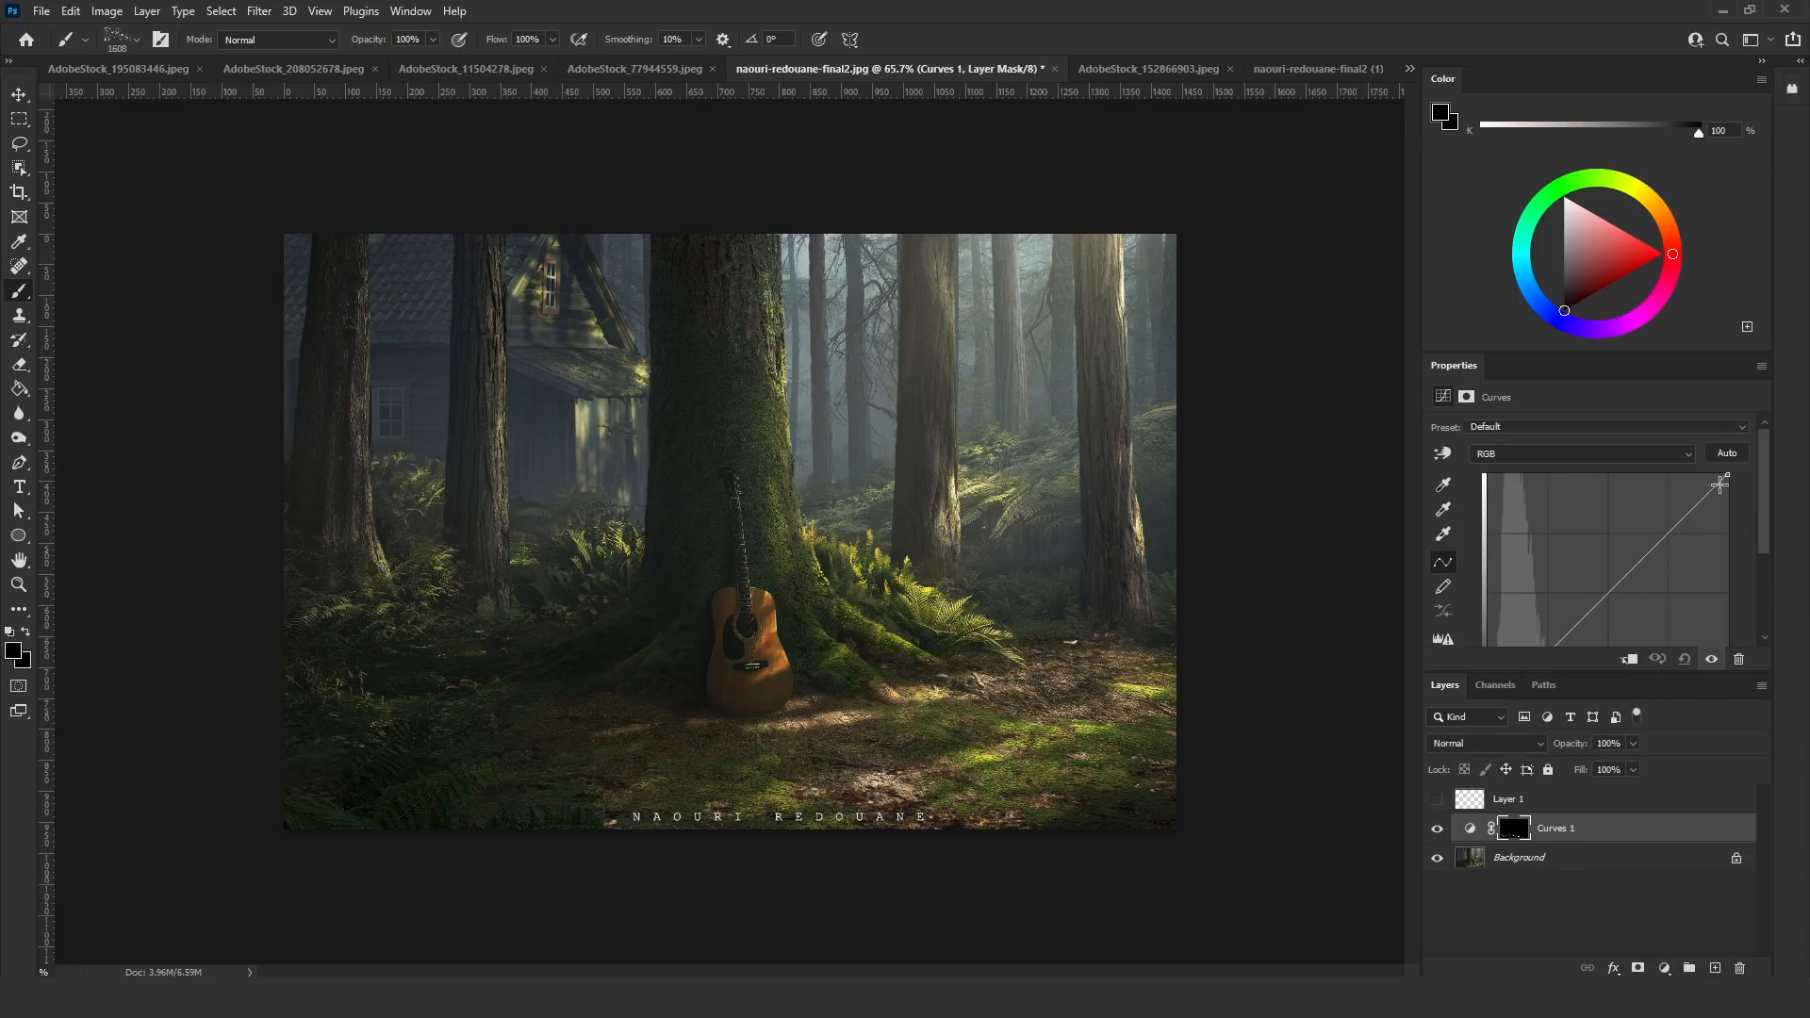
{"action": "left_click_drag", "start_coordinate": [1721, 483], "coordinate": [1567, 475]}
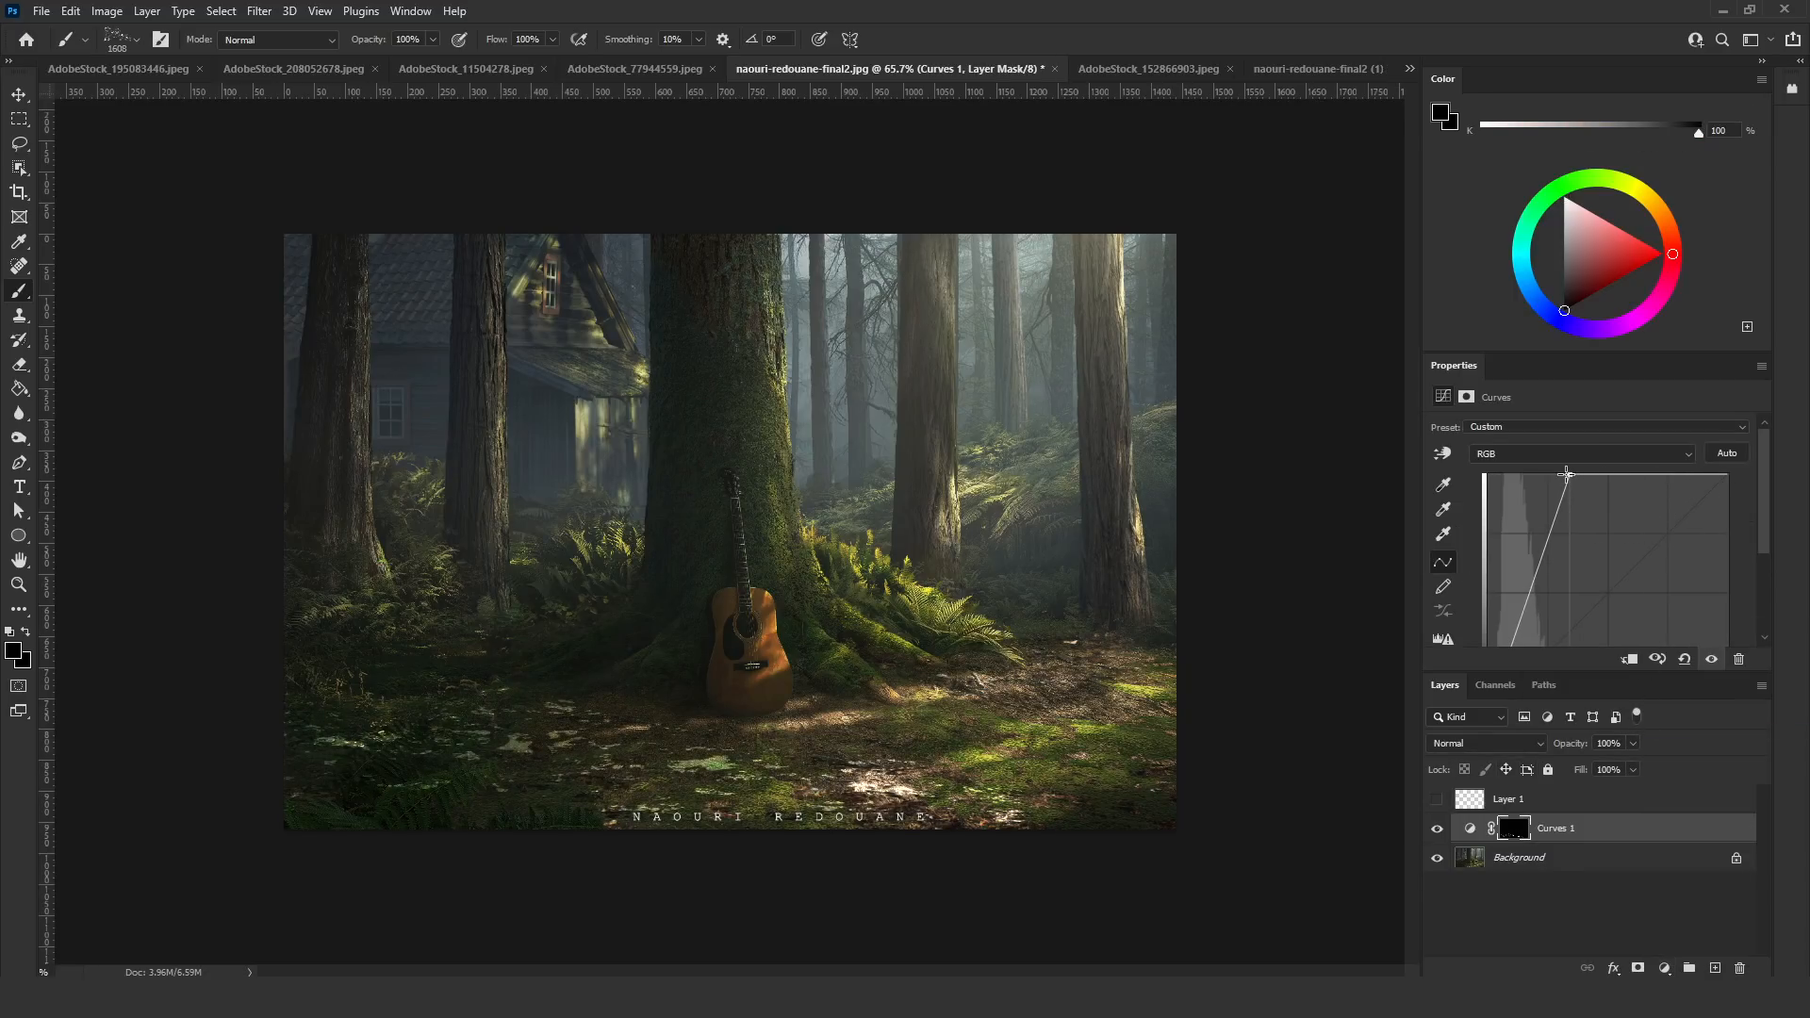
Feather the Curves 1 layer mask to 1.1 px
{"action": "left_click", "coordinate": [1513, 833]}
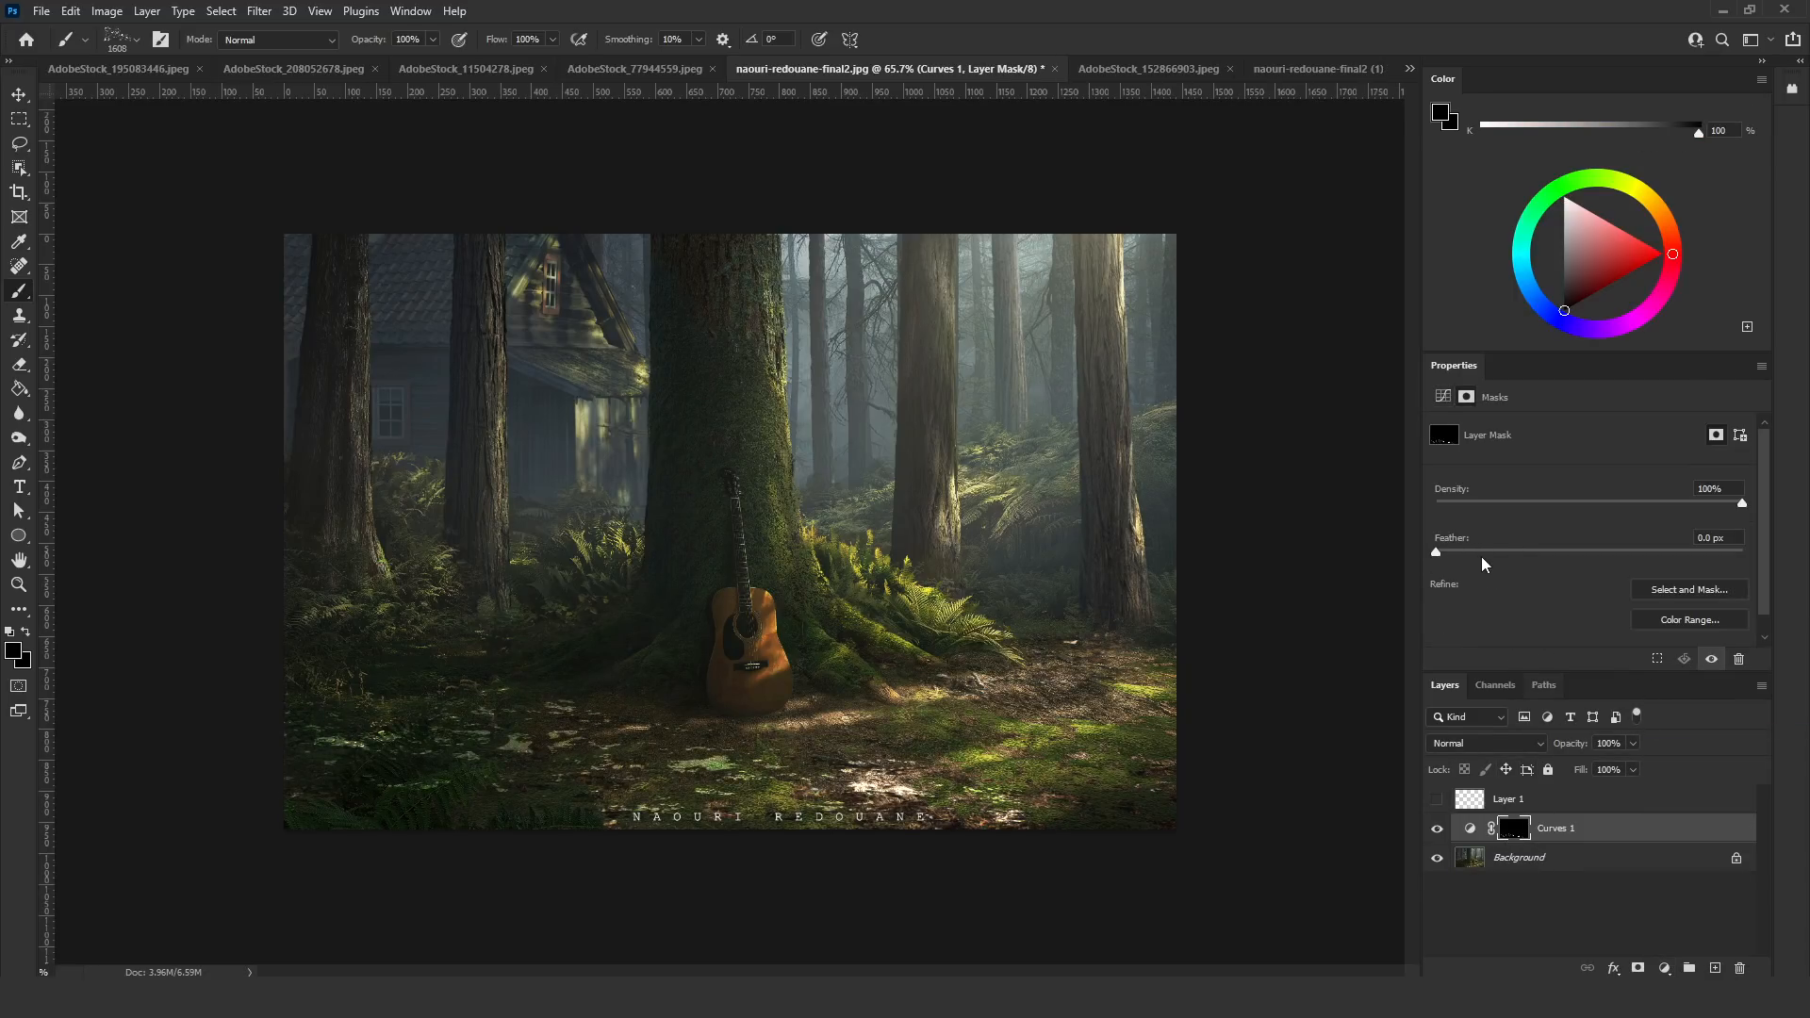
{"action": "left_click", "coordinate": [1486, 554]}
{"action": "left_click_drag", "start_coordinate": [1480, 553], "coordinate": [1474, 553]}
Duplicate Curves 1, then set the original's blend mode to Color Dodge and the copy's to Screen
{"action": "left_click_drag", "start_coordinate": [1585, 832], "coordinate": [1589, 813]}
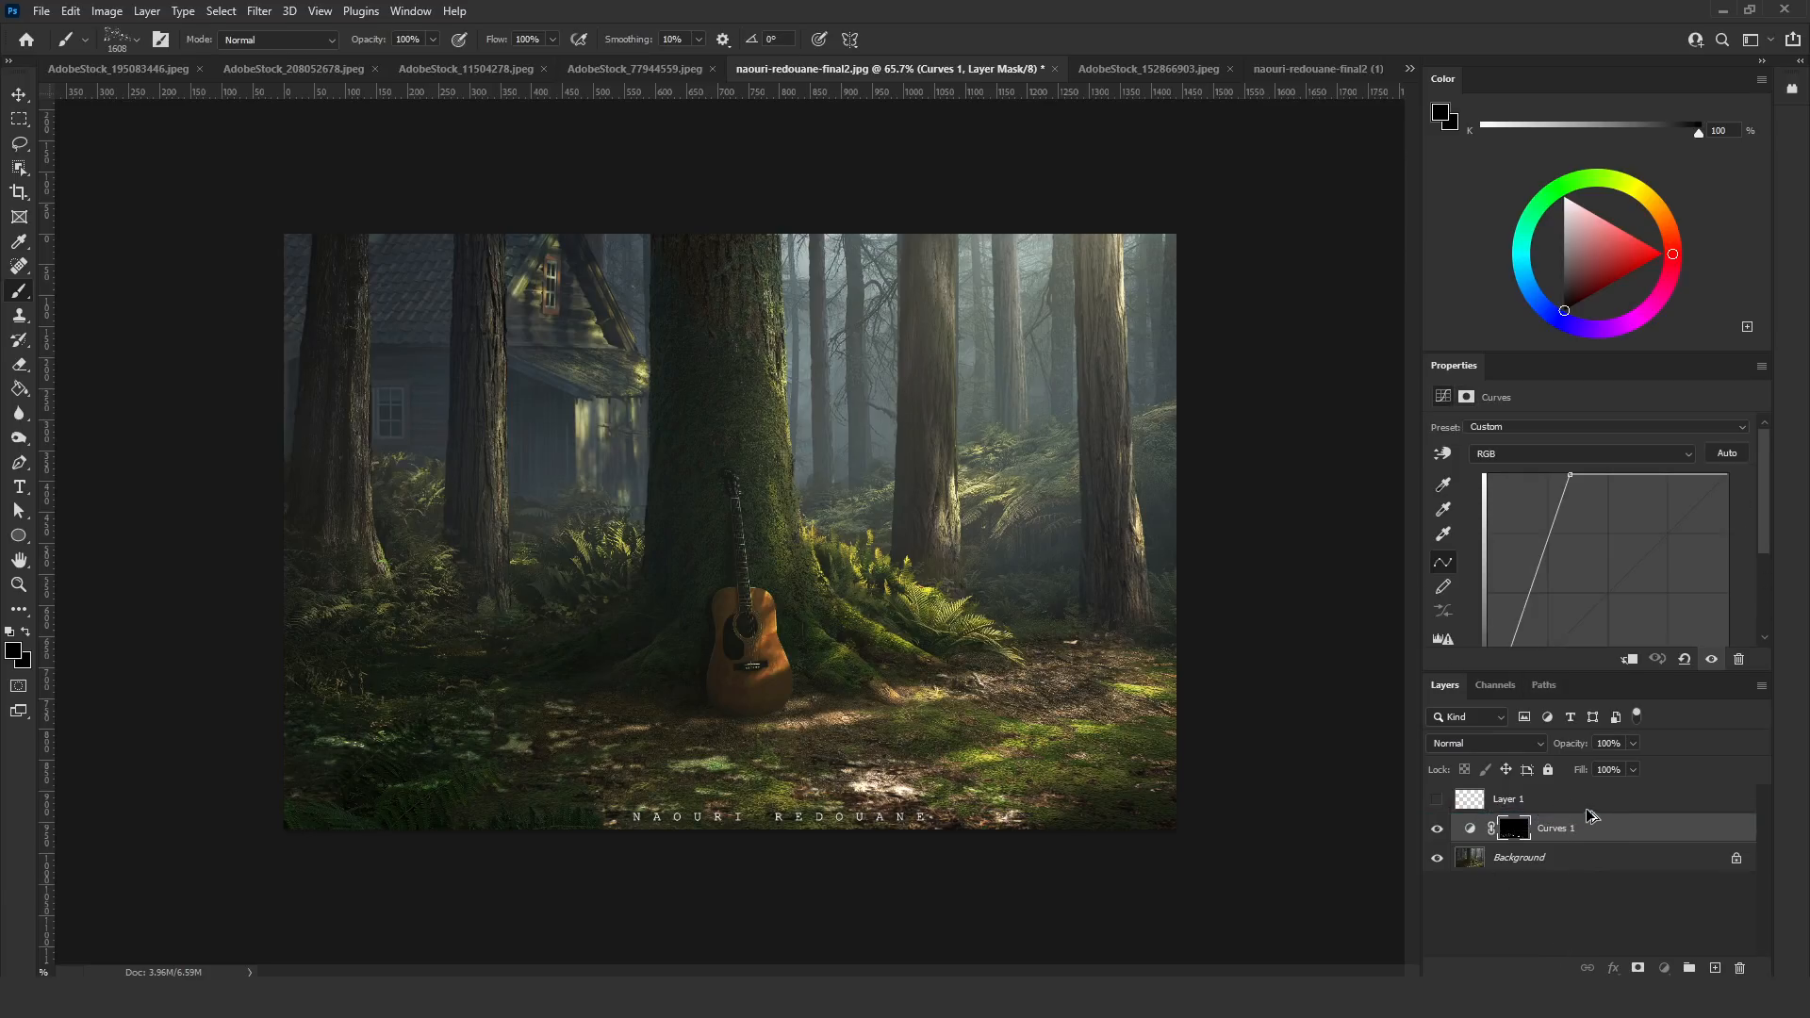
{"action": "left_click", "coordinate": [1479, 869]}
{"action": "left_click", "coordinate": [1475, 745]}
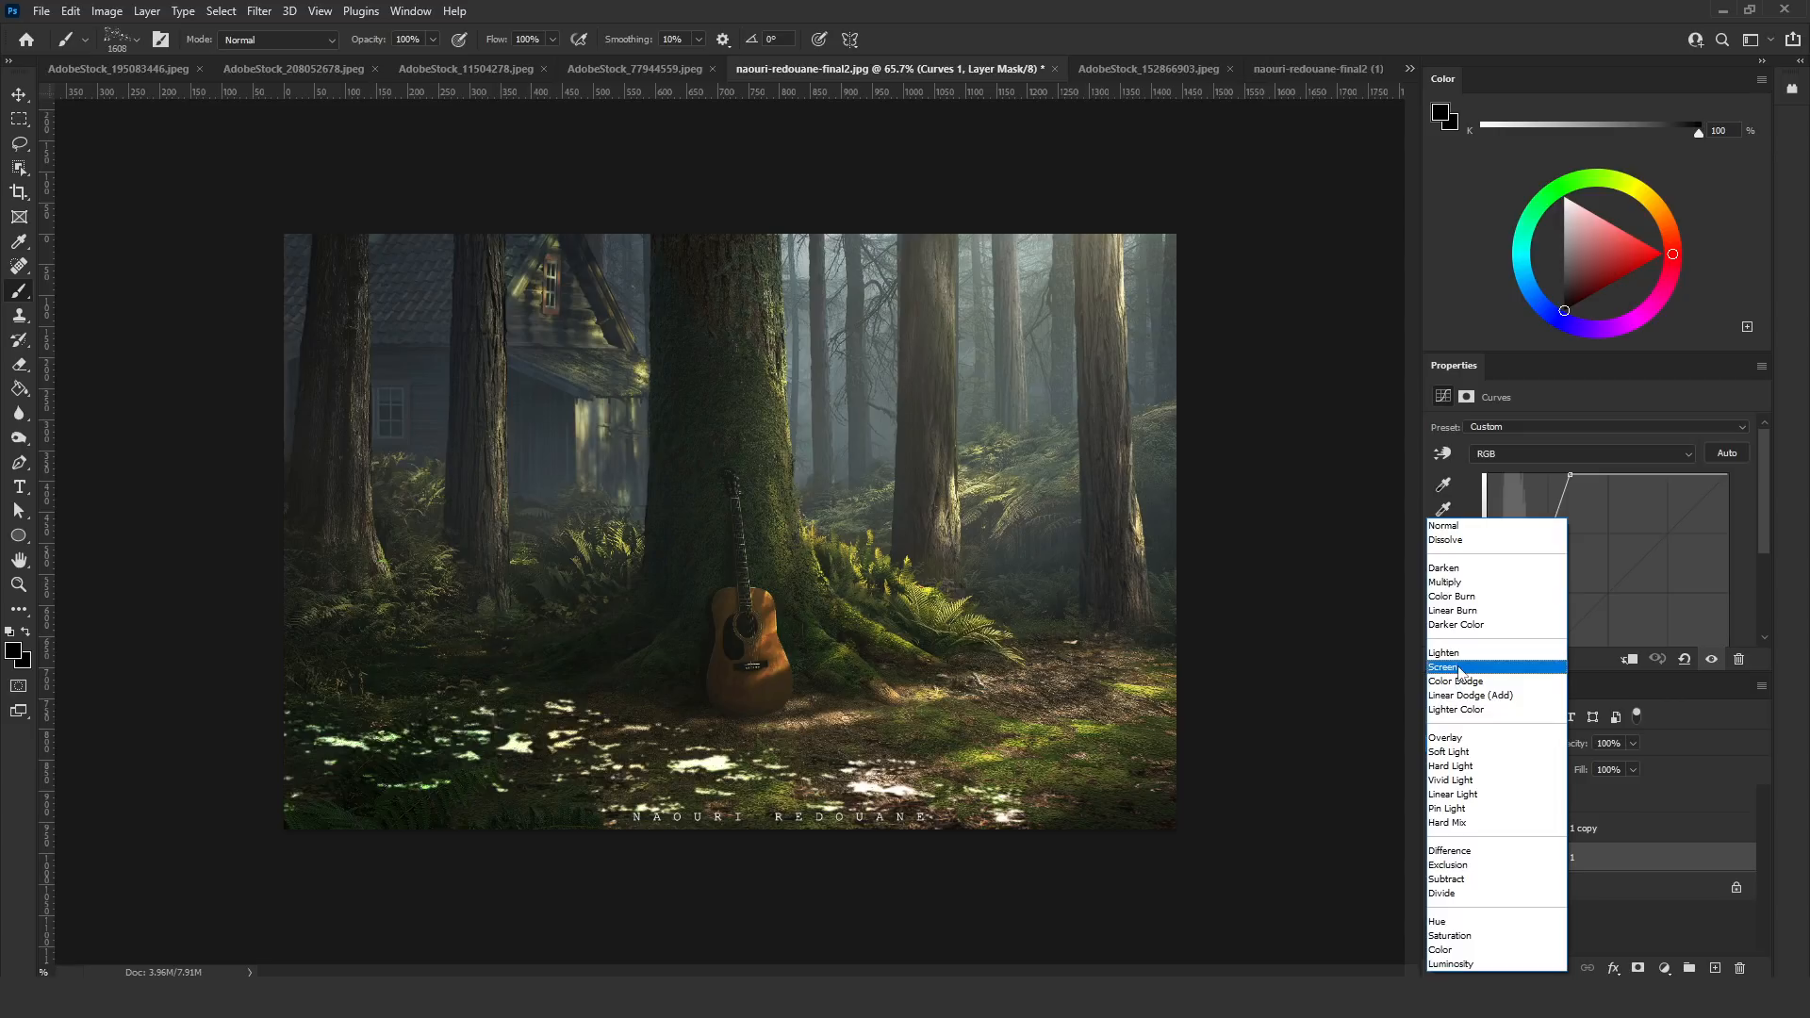
{"action": "left_click", "coordinate": [1481, 675]}
{"action": "left_click", "coordinate": [1501, 830]}
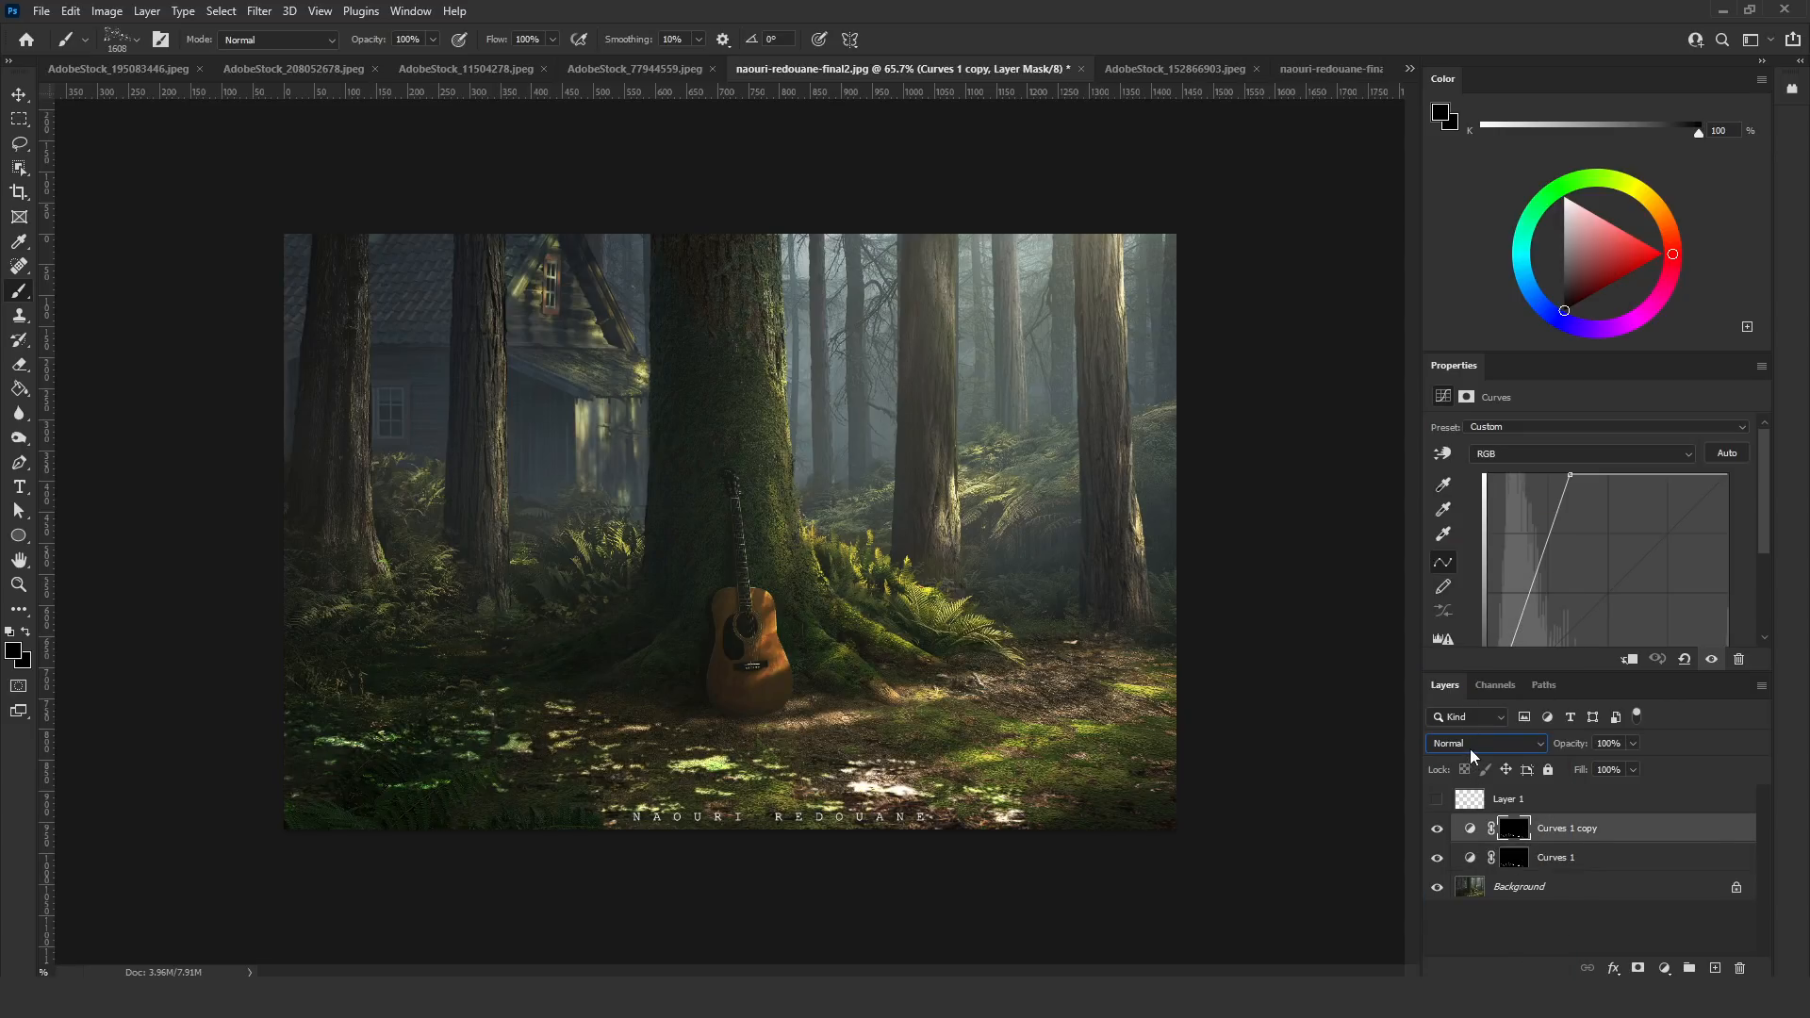
{"action": "left_click", "coordinate": [1469, 745]}
{"action": "left_click", "coordinate": [1478, 699]}
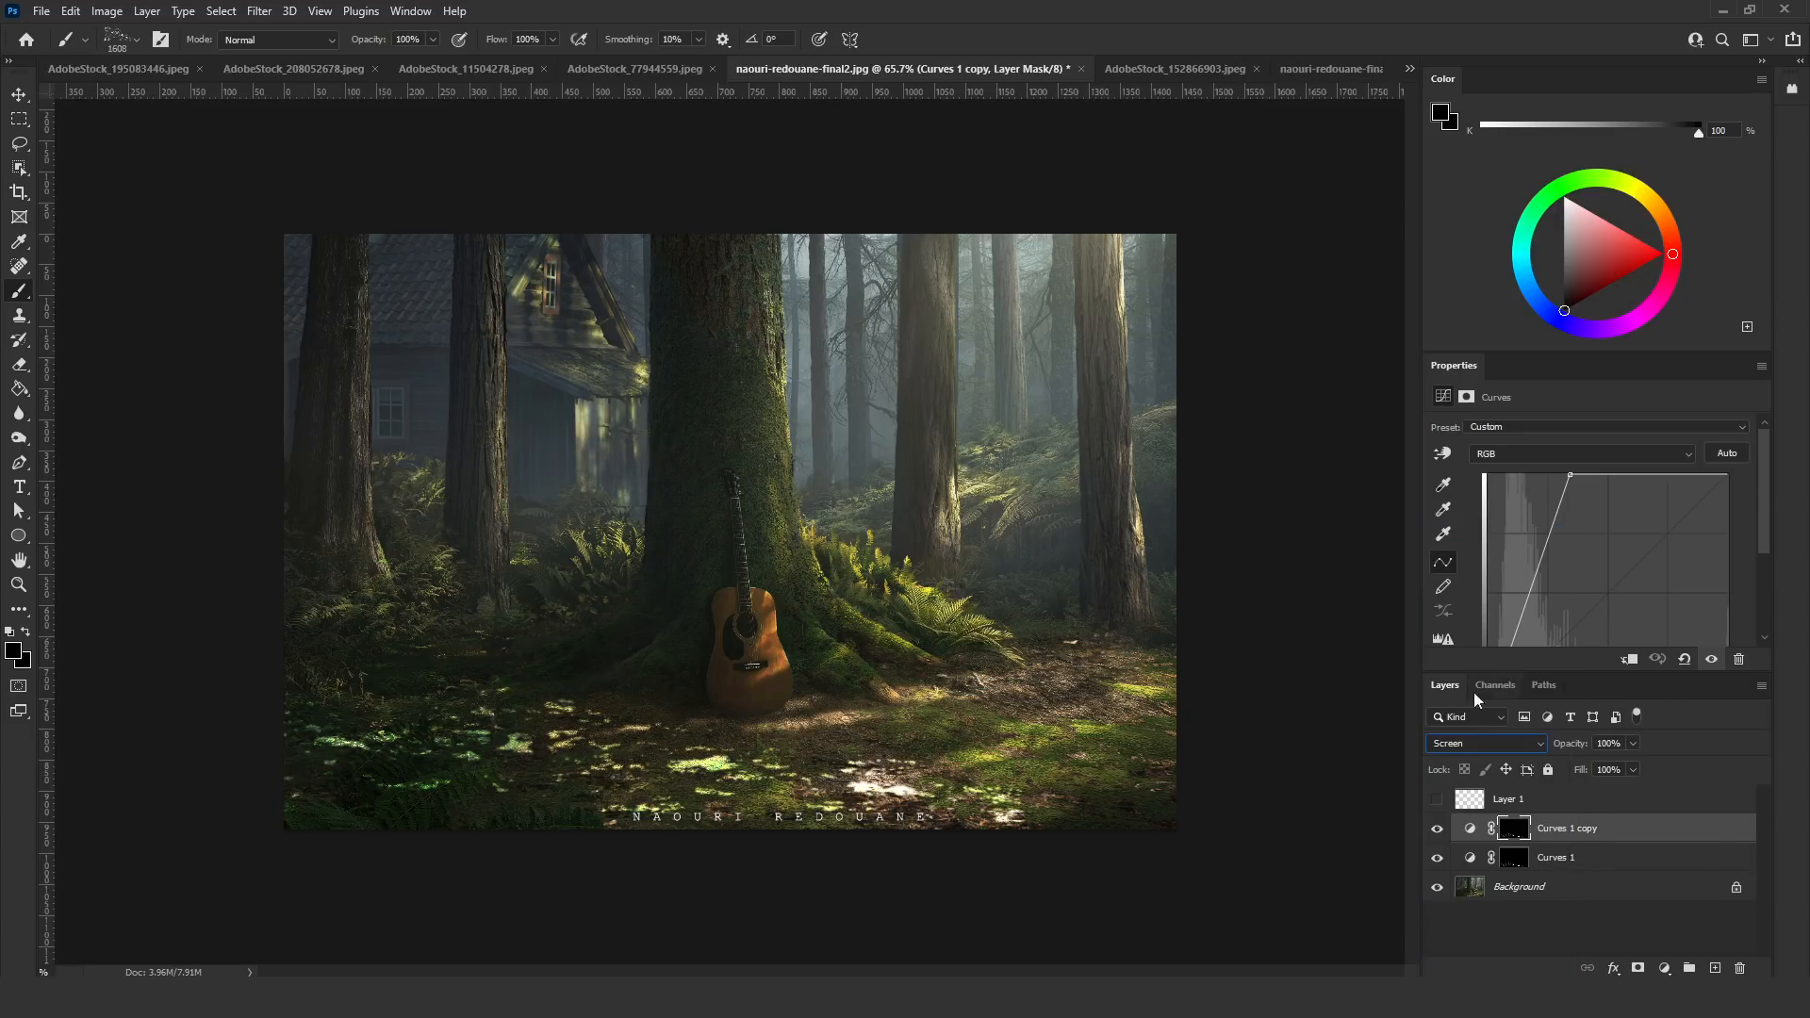
Feather the layer mask of Curves 1 copy to 7.1 px
{"action": "left_click", "coordinate": [1478, 828]}
{"action": "left_click", "coordinate": [1514, 828]}
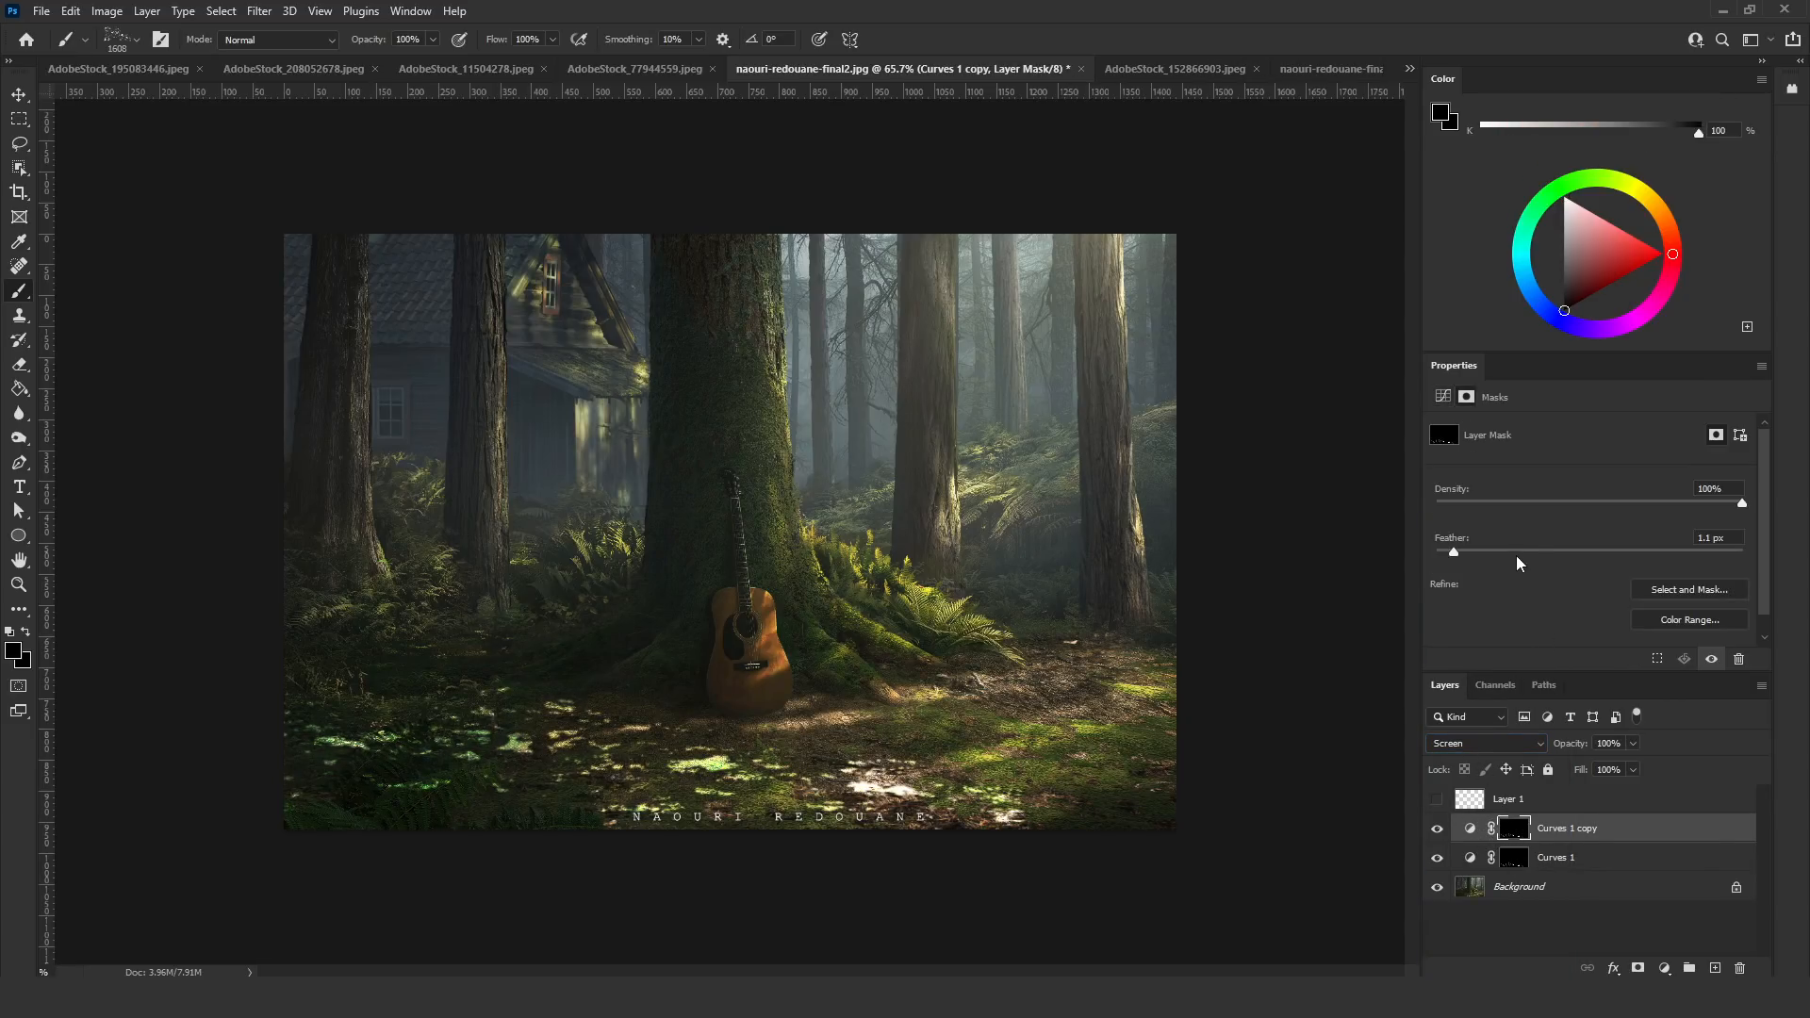
{"action": "left_click_drag", "start_coordinate": [1516, 557], "coordinate": [1536, 555]}
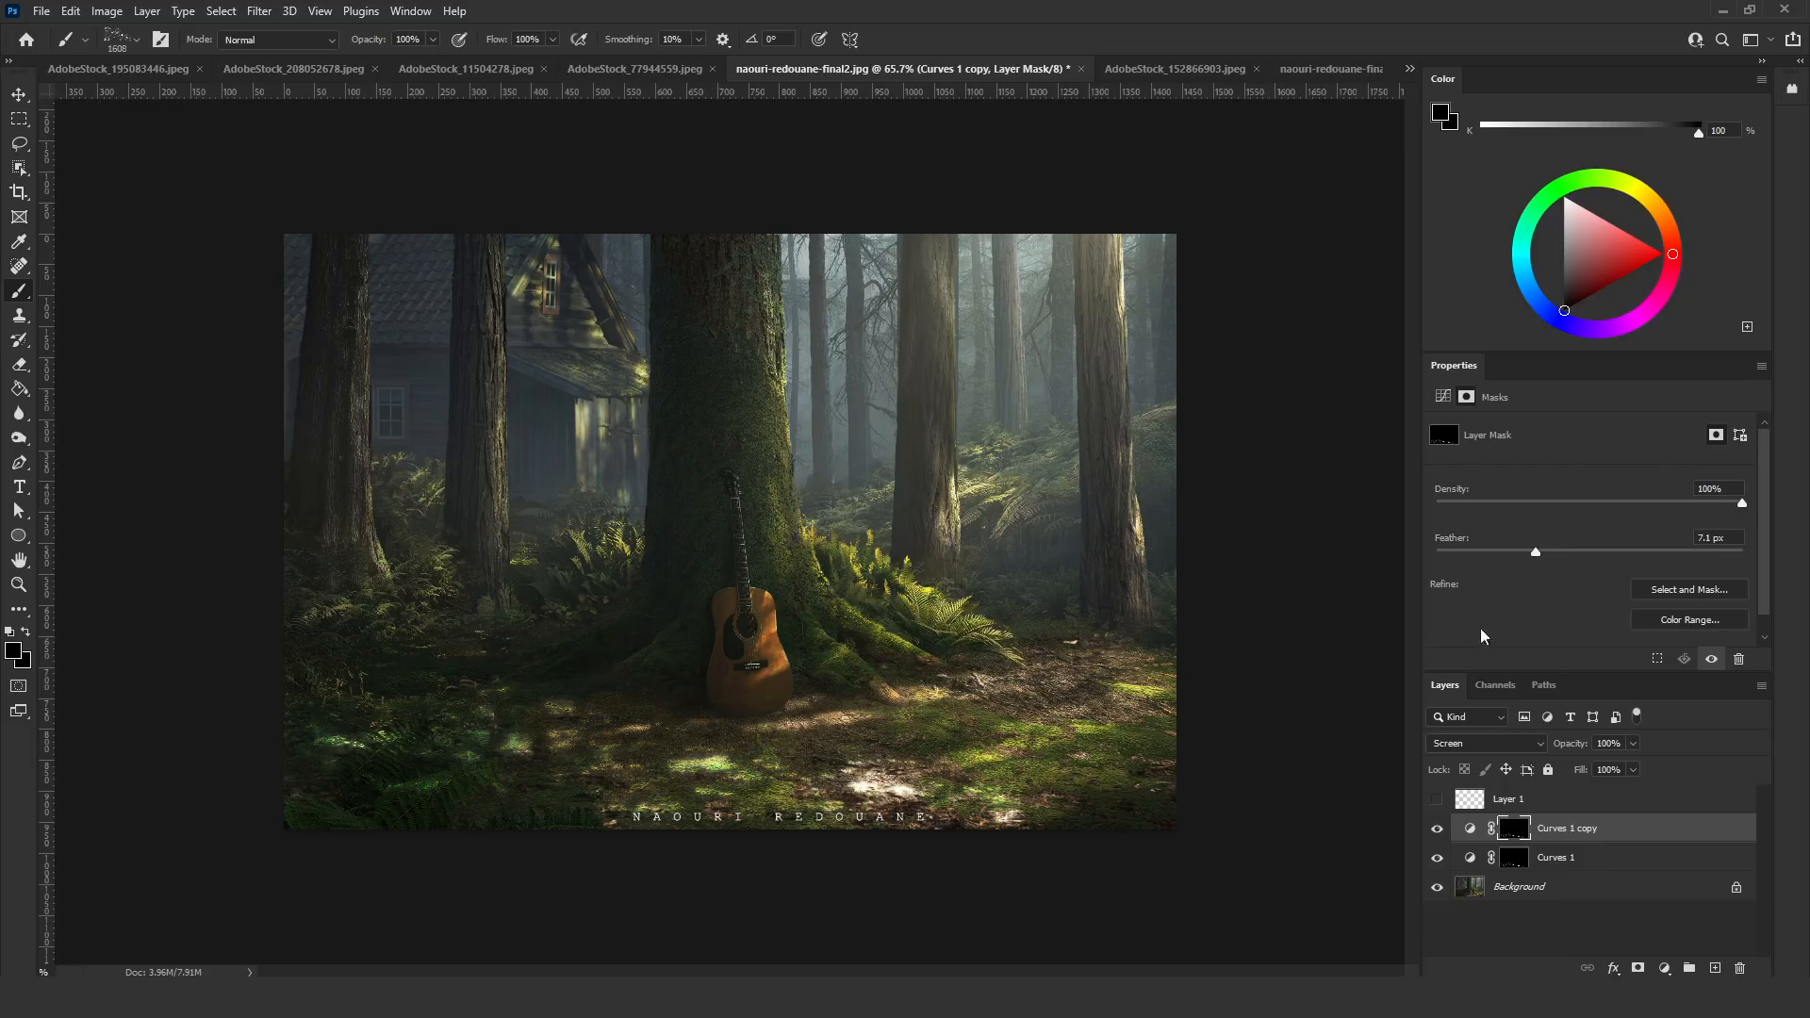
Split the Underlying Layer black Blend If slider to 0/88 on Curves 1, and split it on Curves 1 copy too
{"action": "double_click", "coordinate": [1557, 868]}
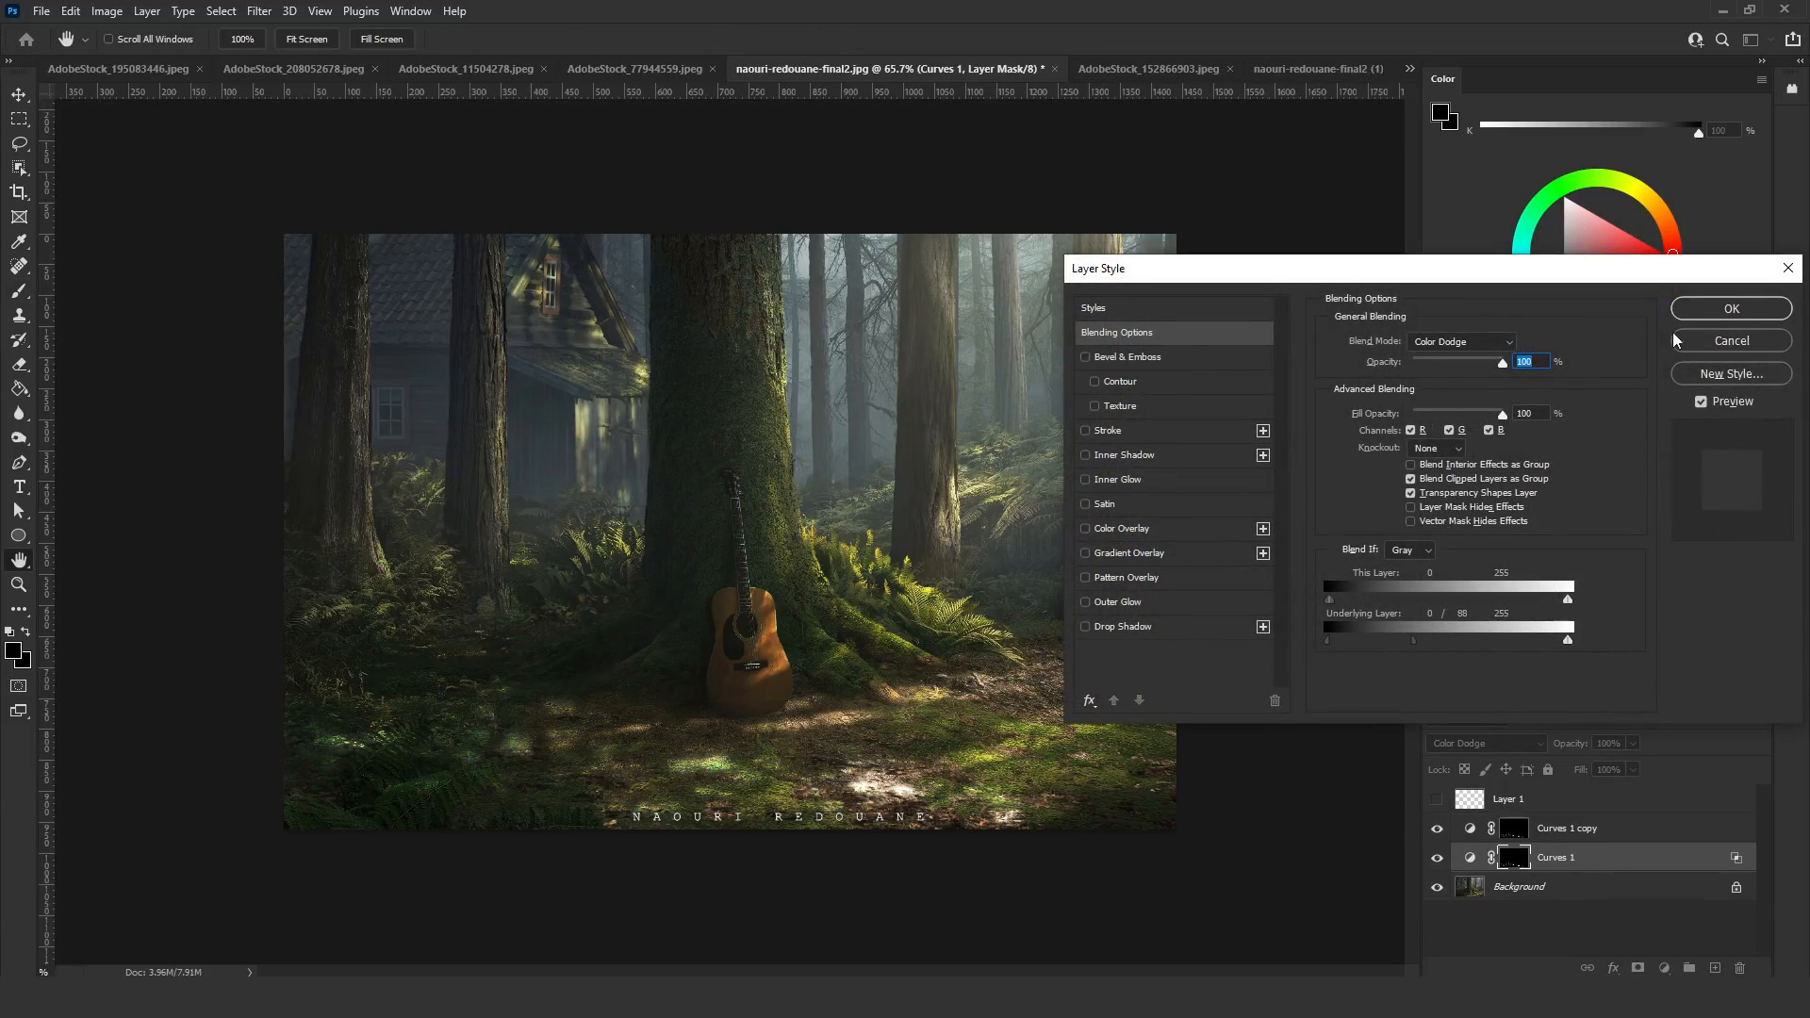
{"action": "left_click", "coordinate": [1732, 308]}
{"action": "left_click", "coordinate": [1639, 835]}
{"action": "left_click_drag", "start_coordinate": [1331, 640], "coordinate": [1368, 650], "text": "alt"}
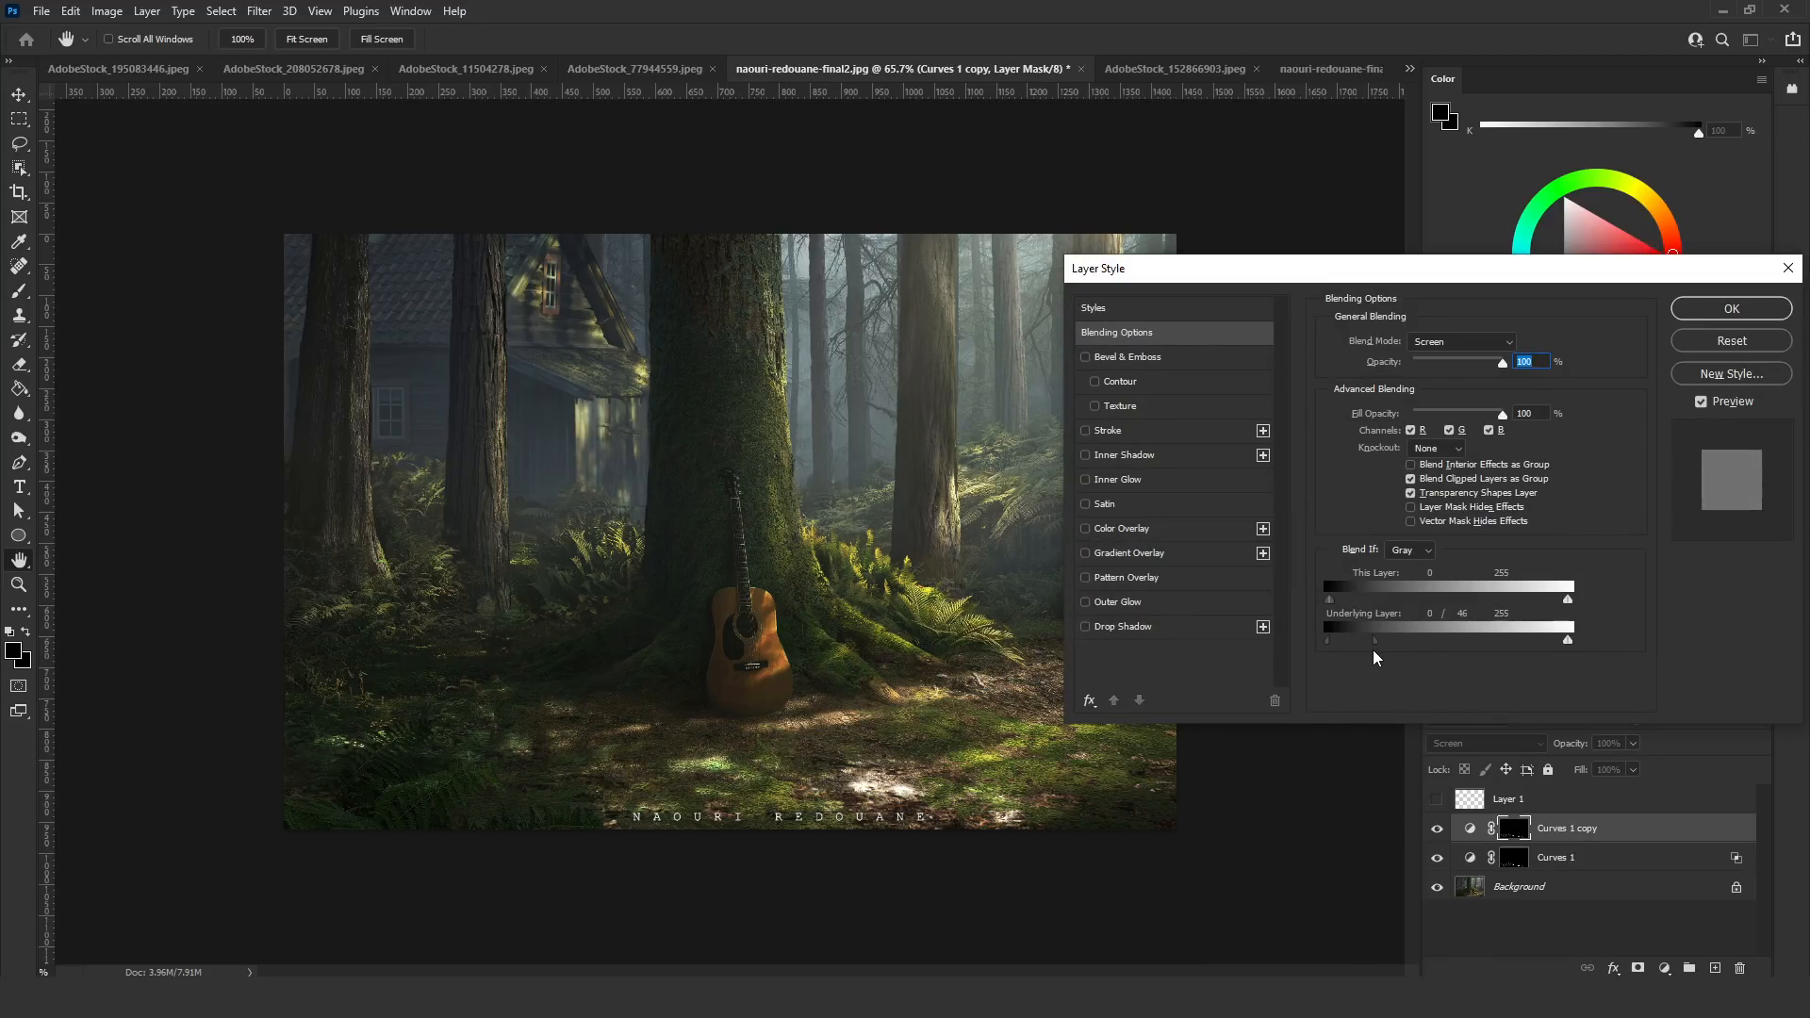
{"action": "left_click", "coordinate": [1714, 313]}
{"action": "left_click_drag", "start_coordinate": [1329, 598], "coordinate": [1414, 603]}
{"action": "left_click", "coordinate": [1699, 315]}
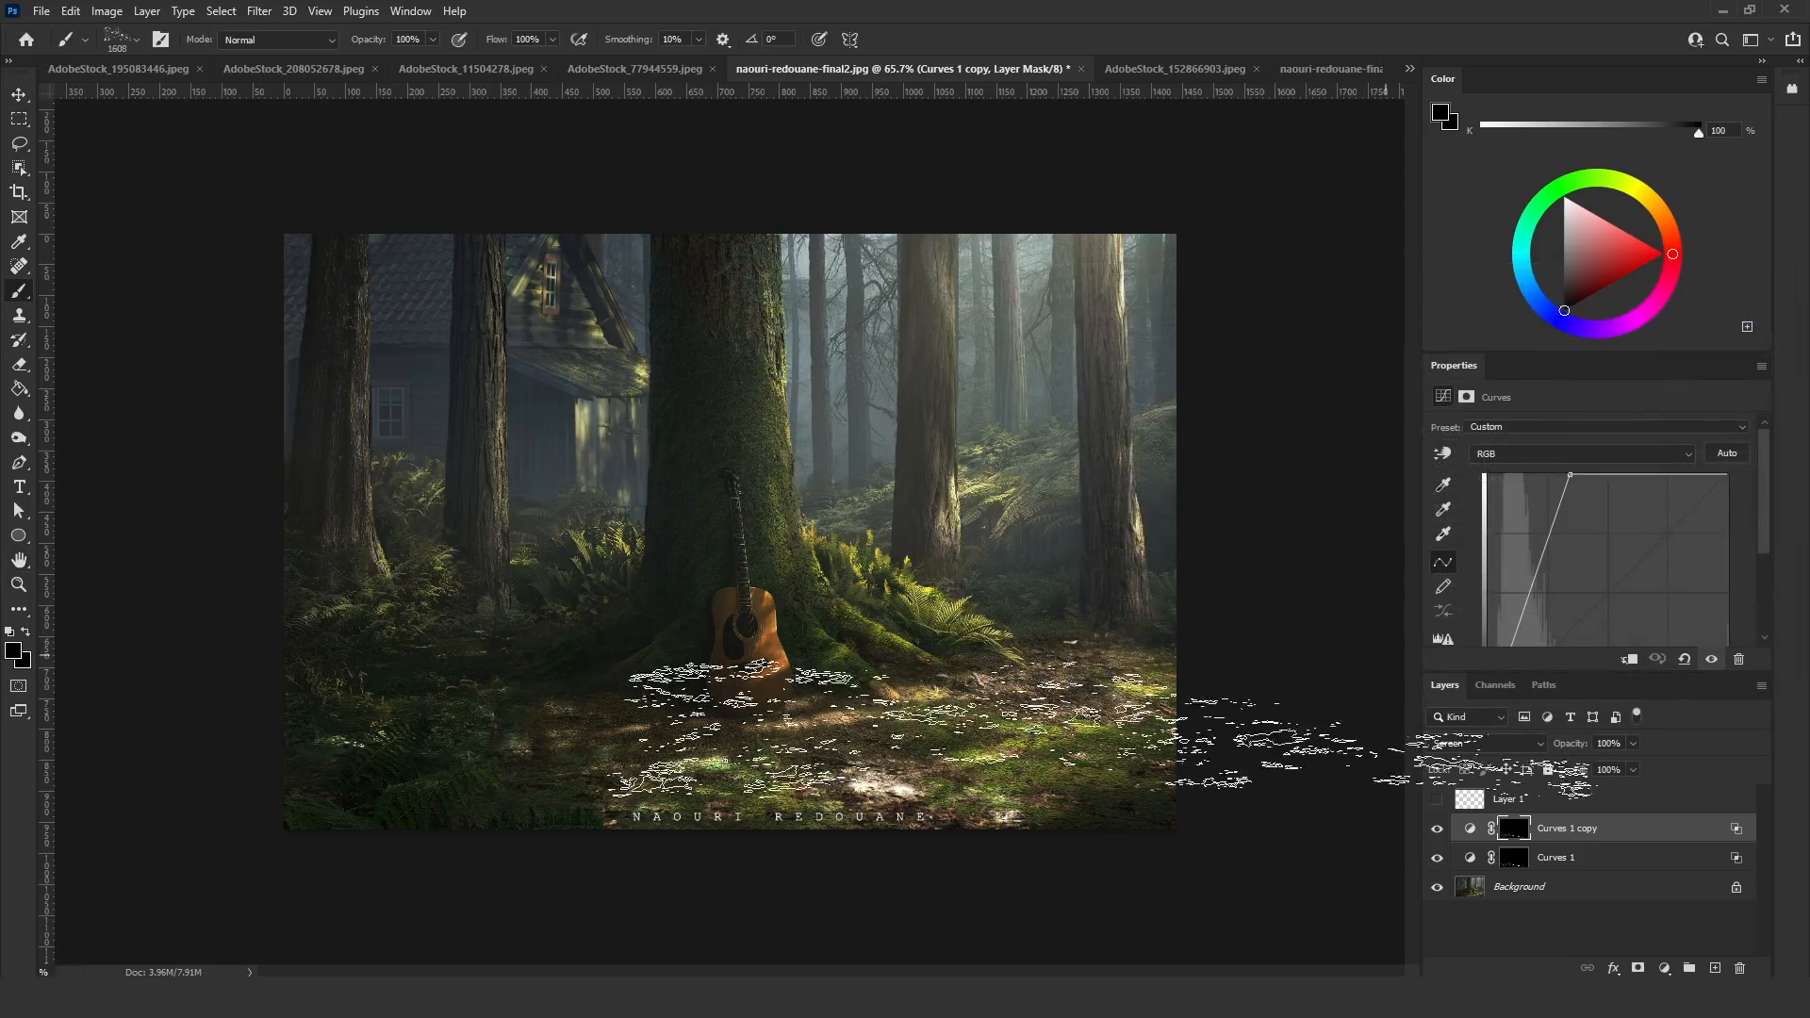
Warm the light spots by slightly raising the upper part of the Red channel curve in Curves 1
{"action": "left_click", "coordinate": [1589, 852]}
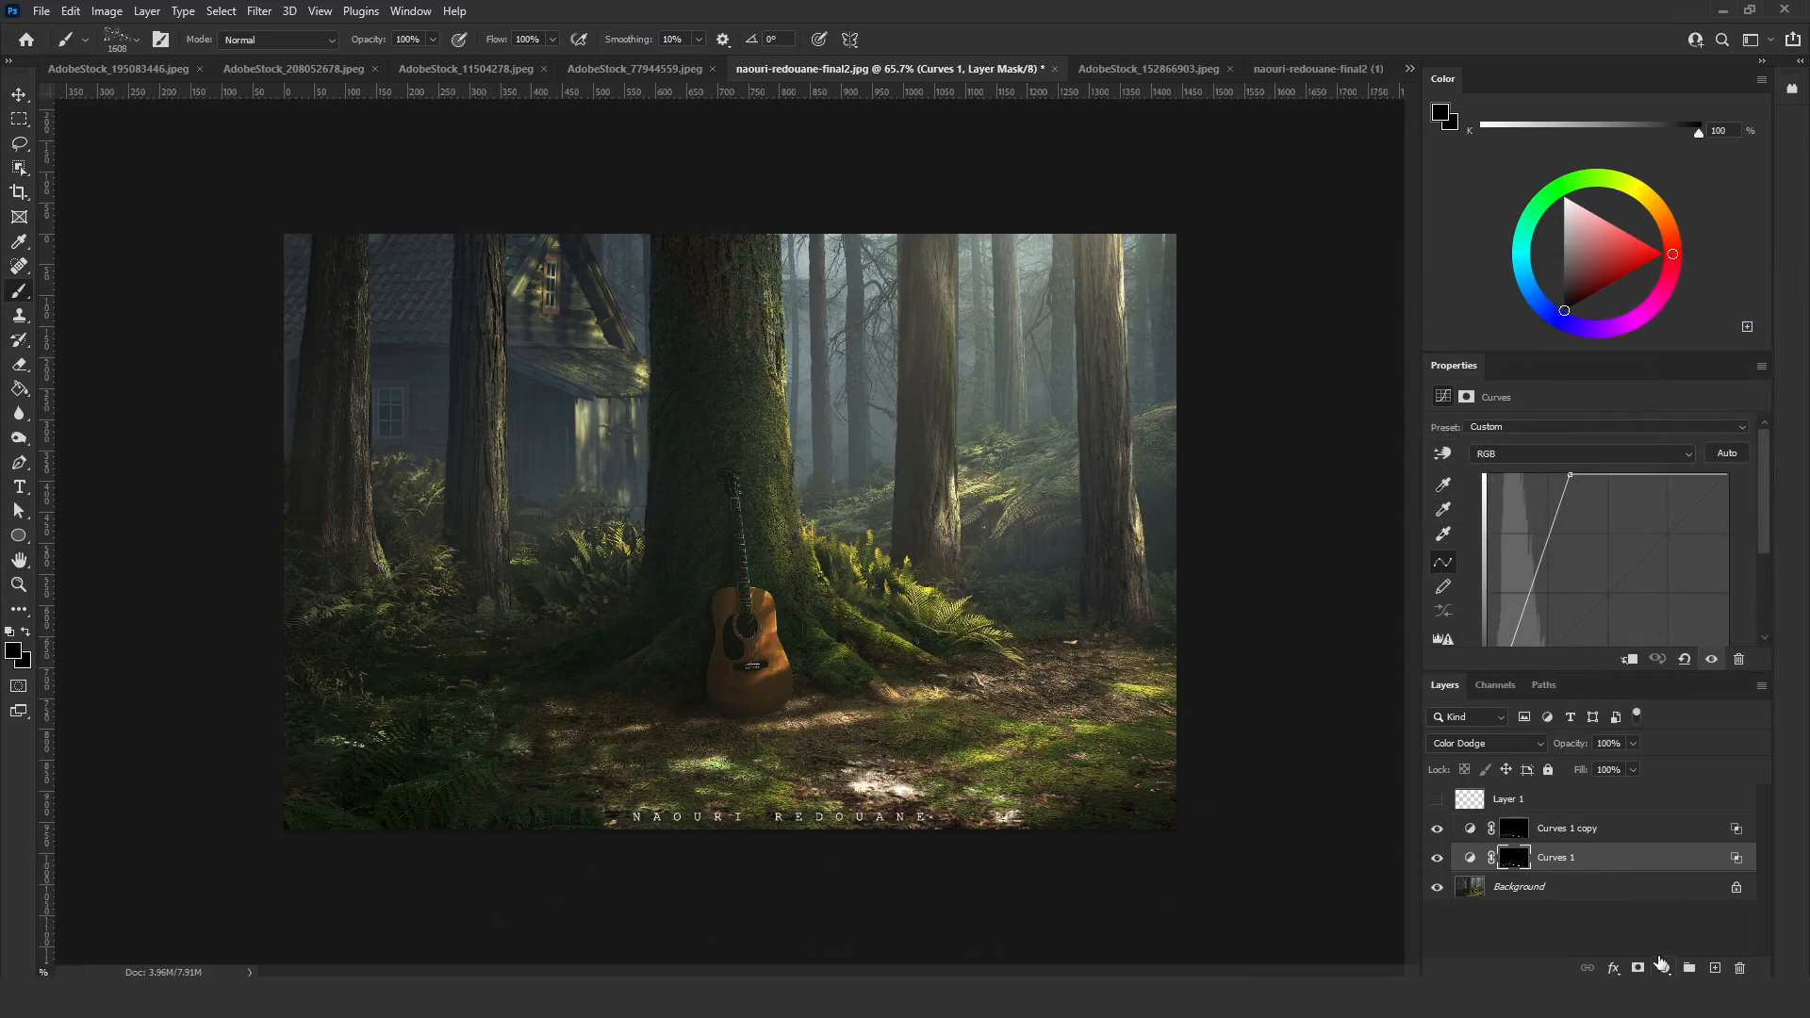
{"action": "left_click", "coordinate": [1544, 456]}
{"action": "left_click", "coordinate": [1546, 475]}
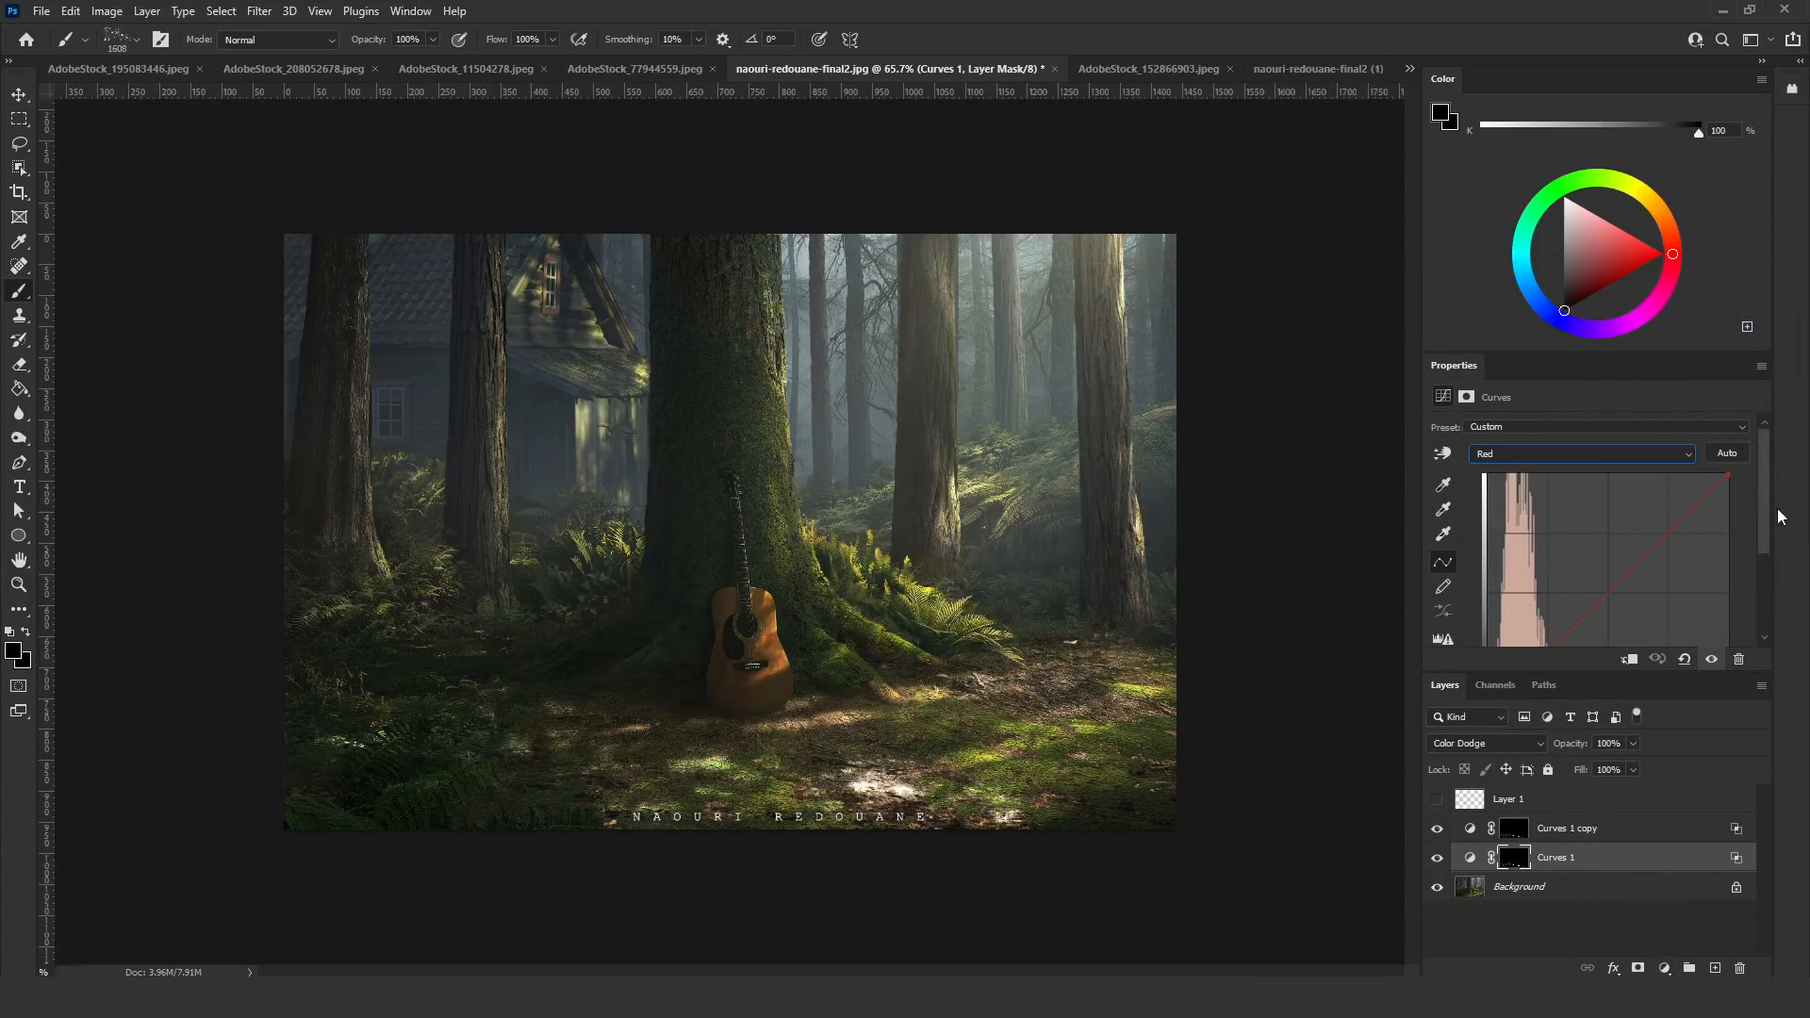
{"action": "left_click_drag", "start_coordinate": [1669, 517], "coordinate": [1666, 518]}
{"action": "left_click", "coordinate": [1571, 456]}
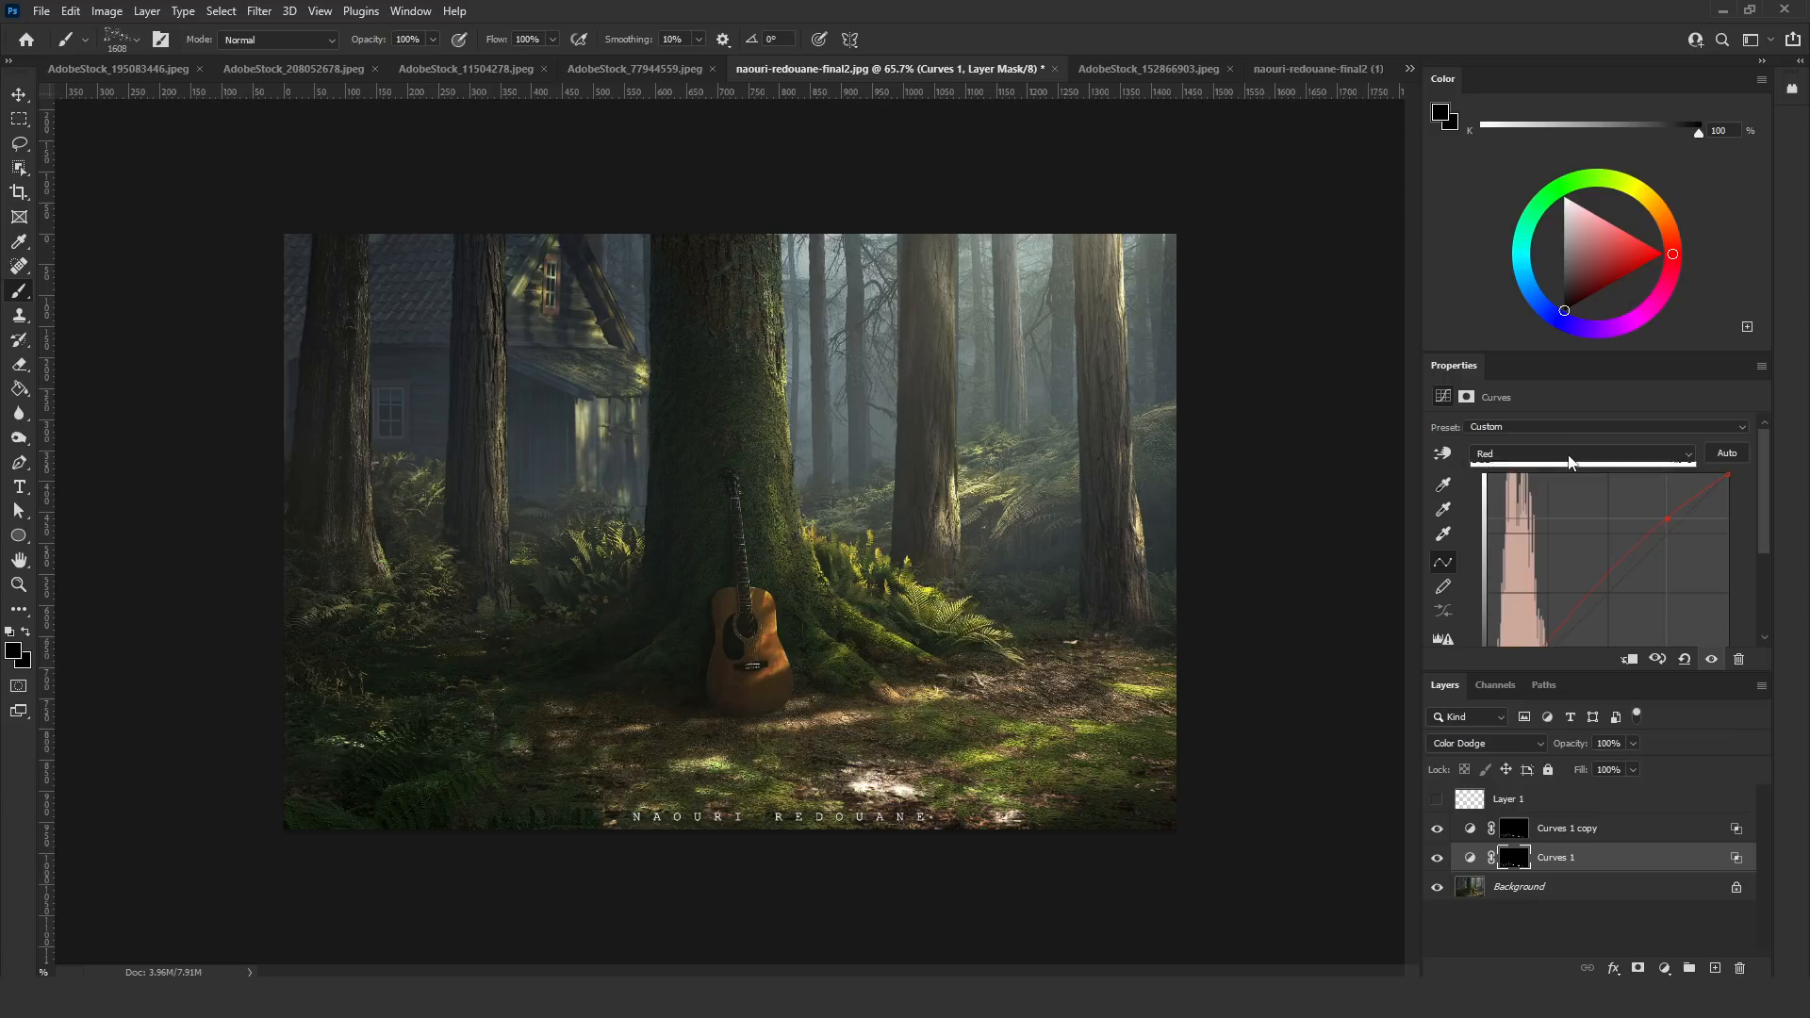
{"action": "left_click", "coordinate": [1489, 803]}
Raise the Red channel curve slightly in Curves 1 copy as well
{"action": "left_click", "coordinate": [1565, 828]}
{"action": "left_click", "coordinate": [1580, 453]}
{"action": "left_click", "coordinate": [1546, 483]}
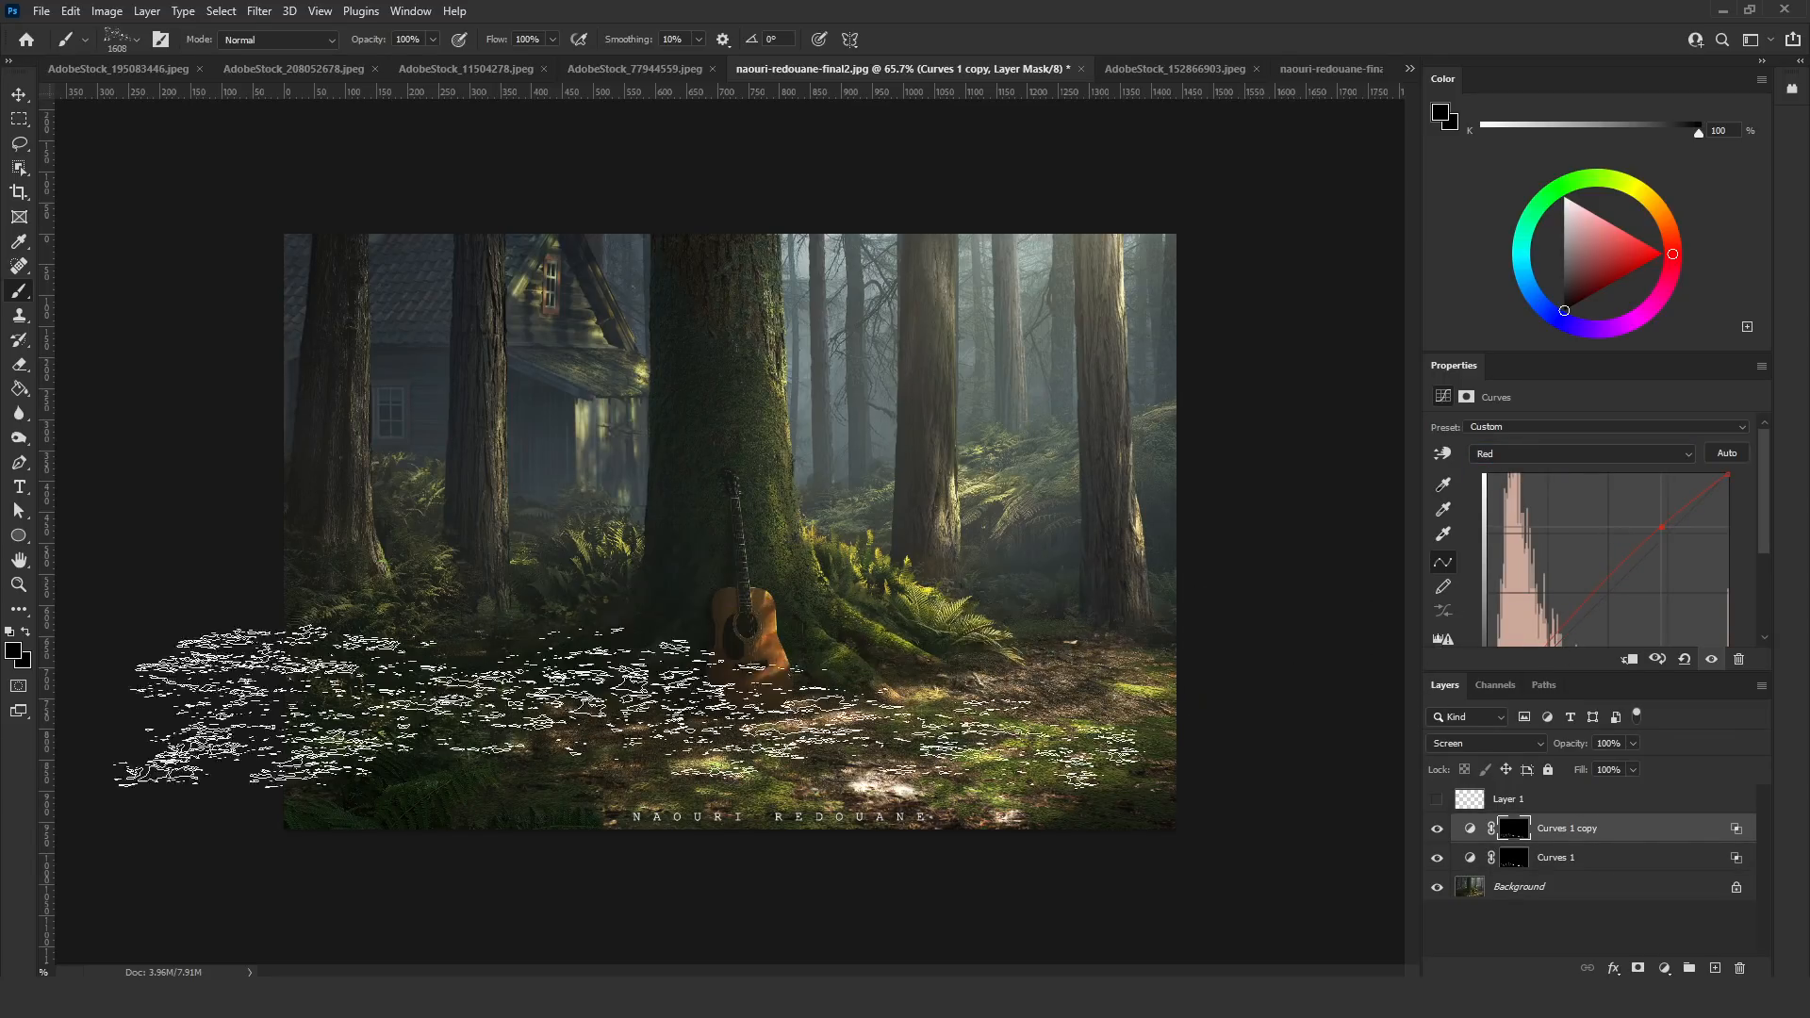
Group Curves 1 and Curves 1 copy, compare the image with and without the group, and add a layer mask to it
{"action": "left_click", "coordinate": [1560, 859], "text": "shift"}
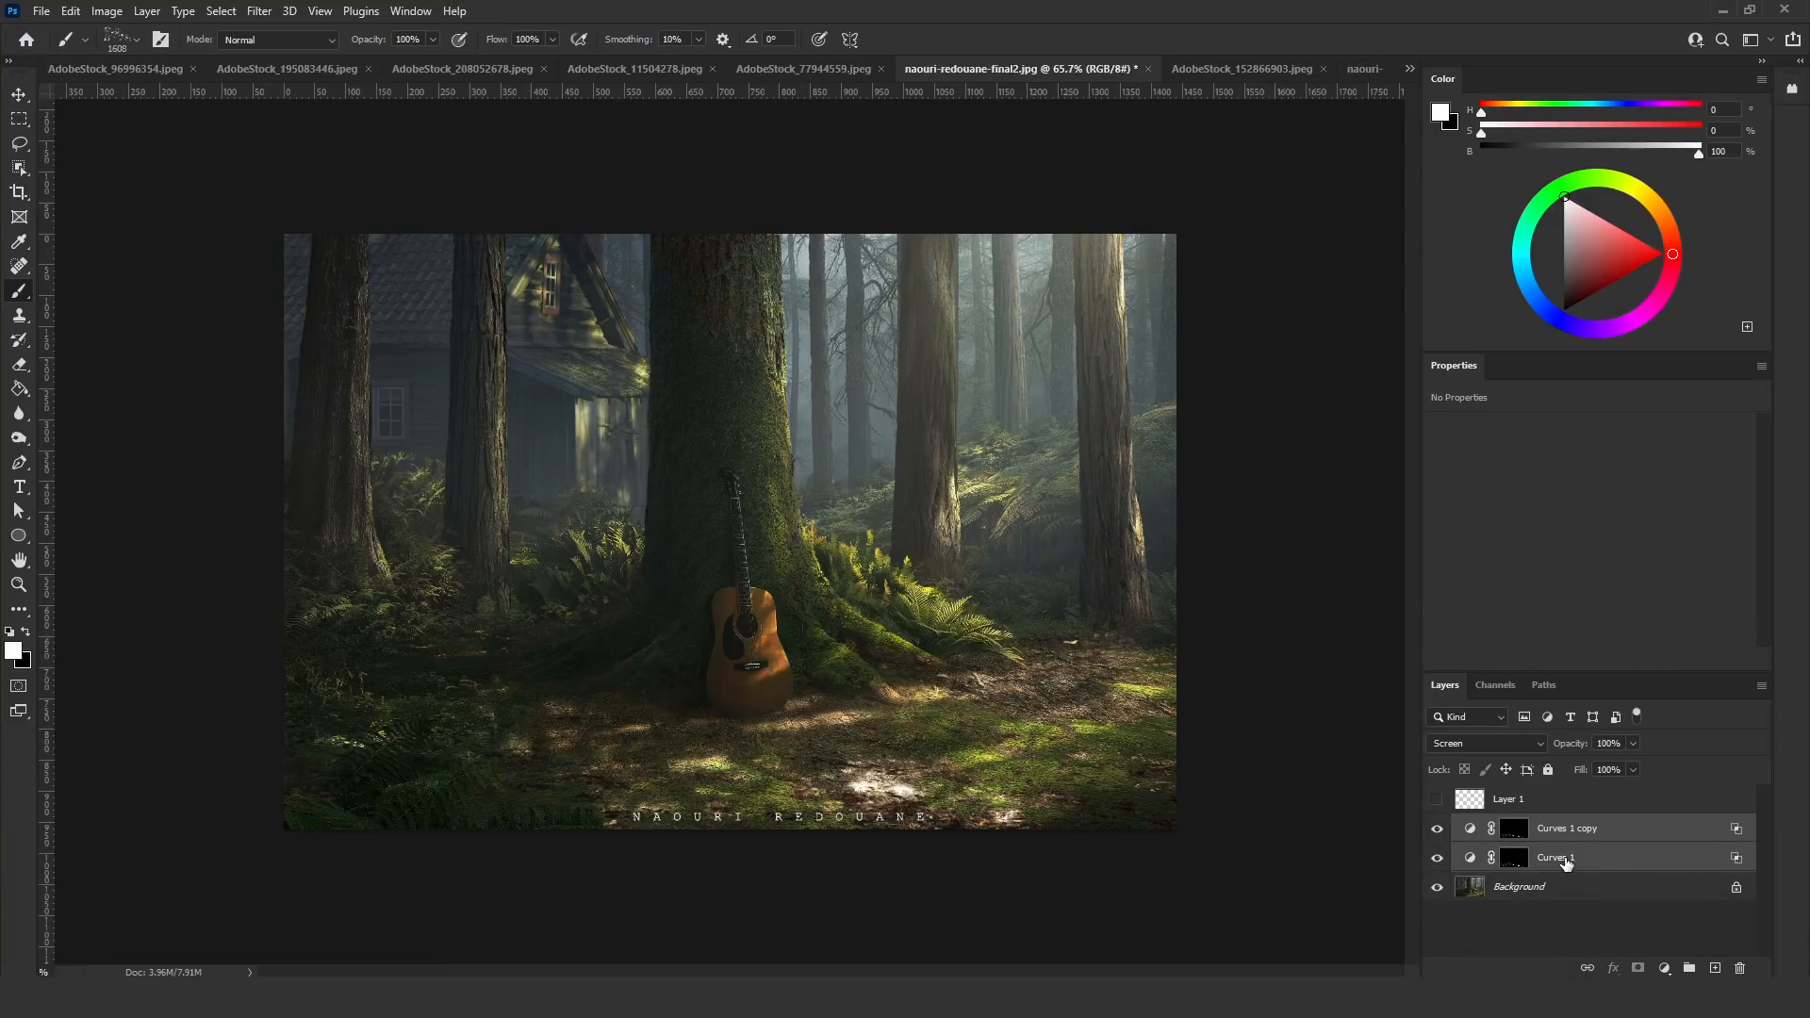
{"action": "key", "text": "ctrl+g"}
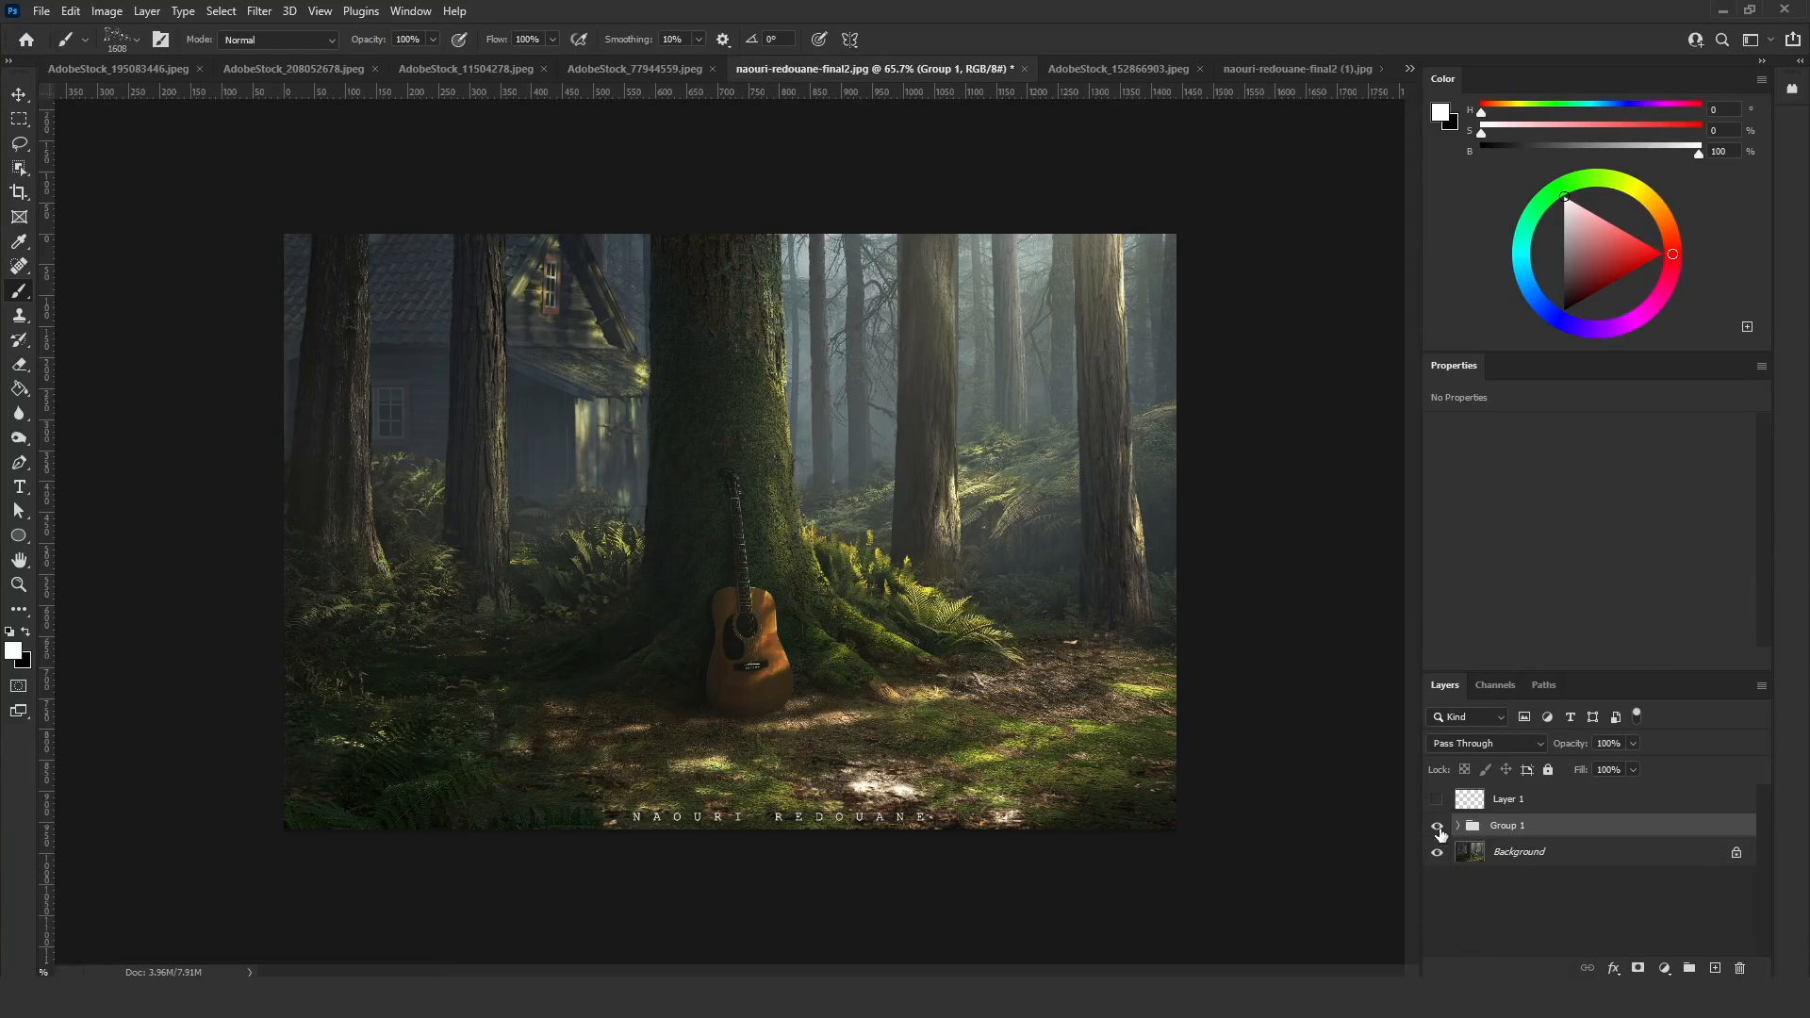
{"action": "left_click", "coordinate": [1438, 826]}
{"action": "left_click", "coordinate": [1438, 827]}
{"action": "left_click", "coordinate": [1637, 968]}
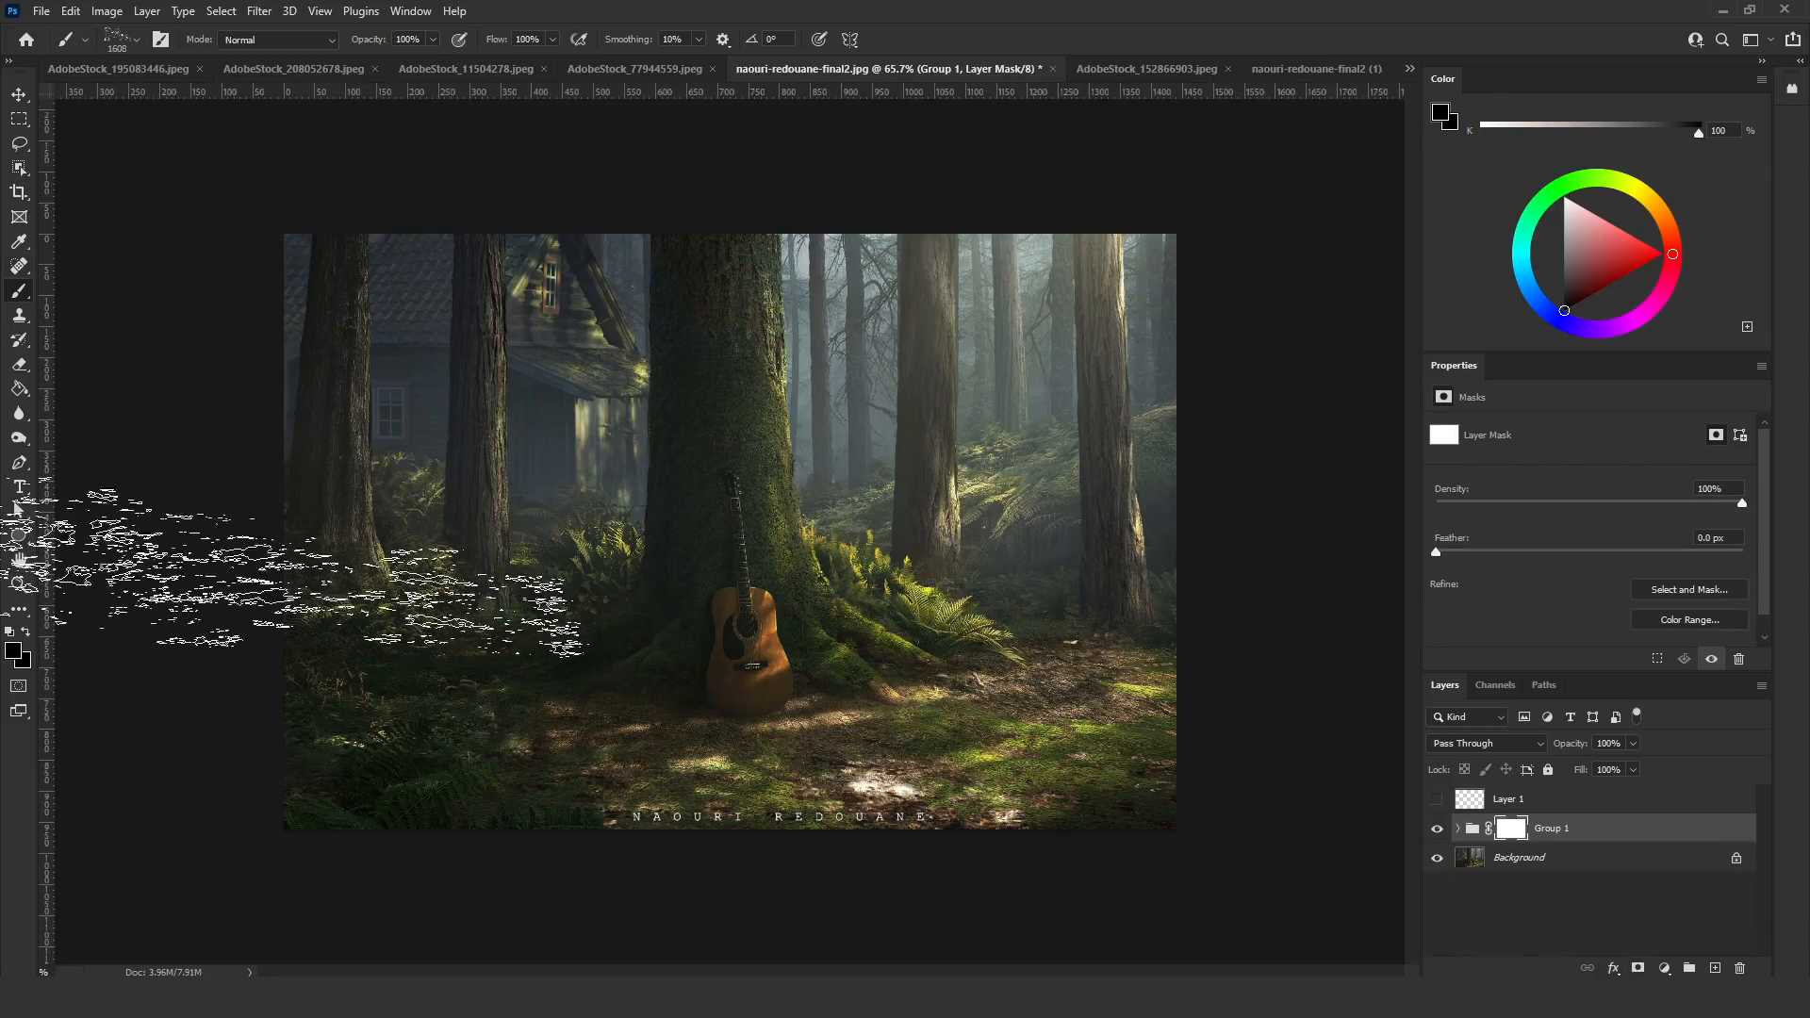
Mask out the Group 1 light spots over the dark ferns in the photo's lower-left area
{"action": "left_click", "coordinate": [114, 44]}
{"action": "key", "text": "Return"}
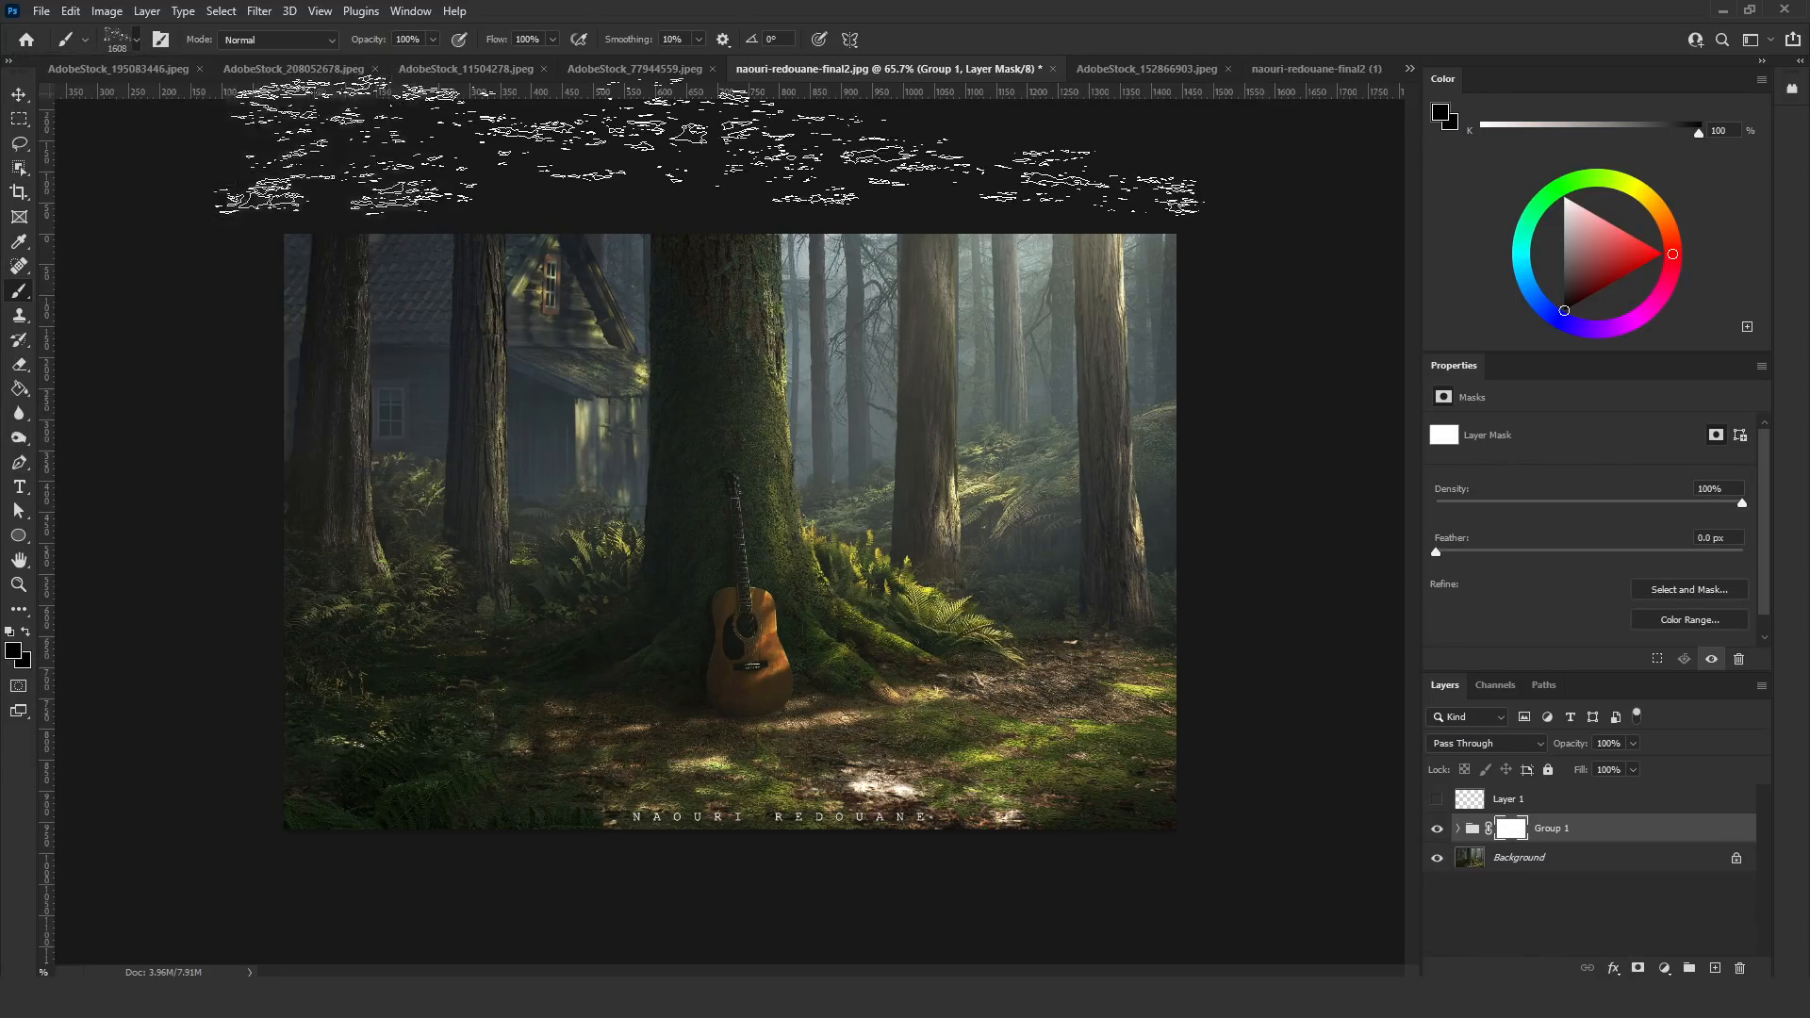
{"action": "key", "text": "e"}
{"action": "mouse_move", "coordinate": [393, 705]}
{"action": "left_mouse_down"}
{"action": "mouse_move", "coordinate": [283, 727]}
{"action": "mouse_move", "coordinate": [393, 703]}
{"action": "left_mouse_up"}
Make white the brush color, add a new layer above Group 1, and delete the hidden Layer 1
{"action": "left_click", "coordinate": [18, 296]}
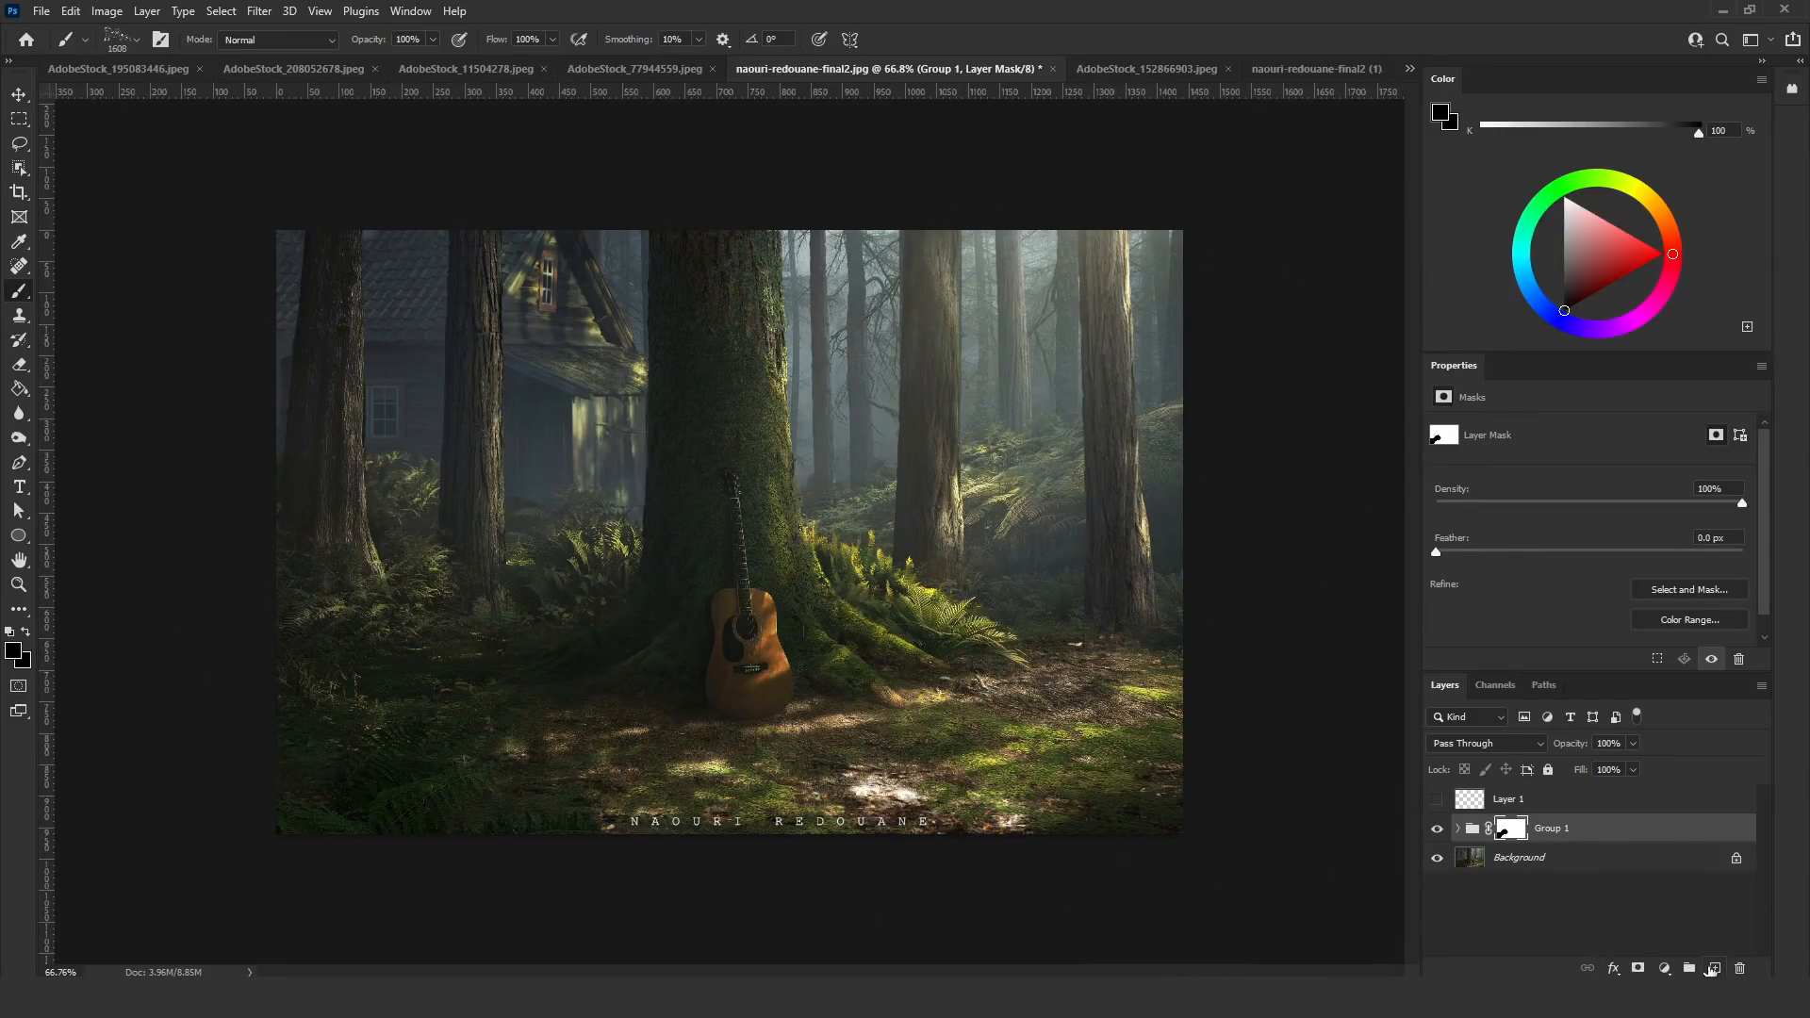
{"action": "left_click", "coordinate": [25, 632]}
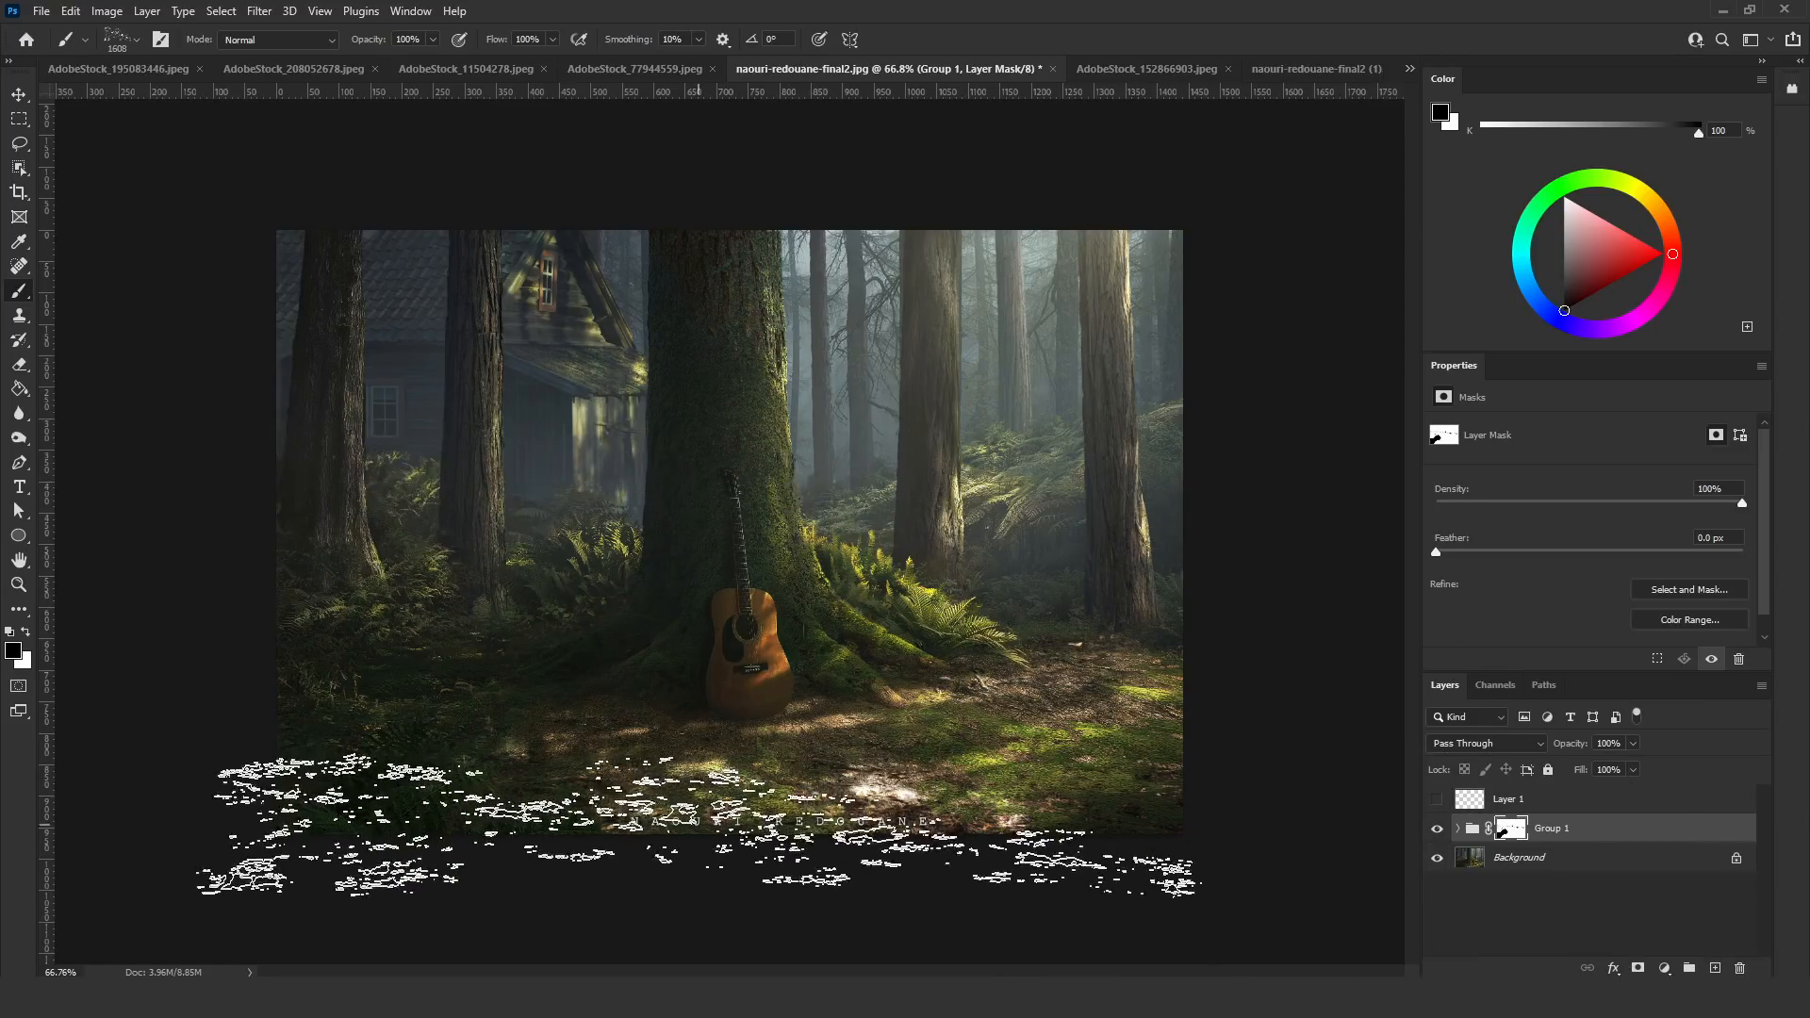
{"action": "left_click", "coordinate": [26, 631]}
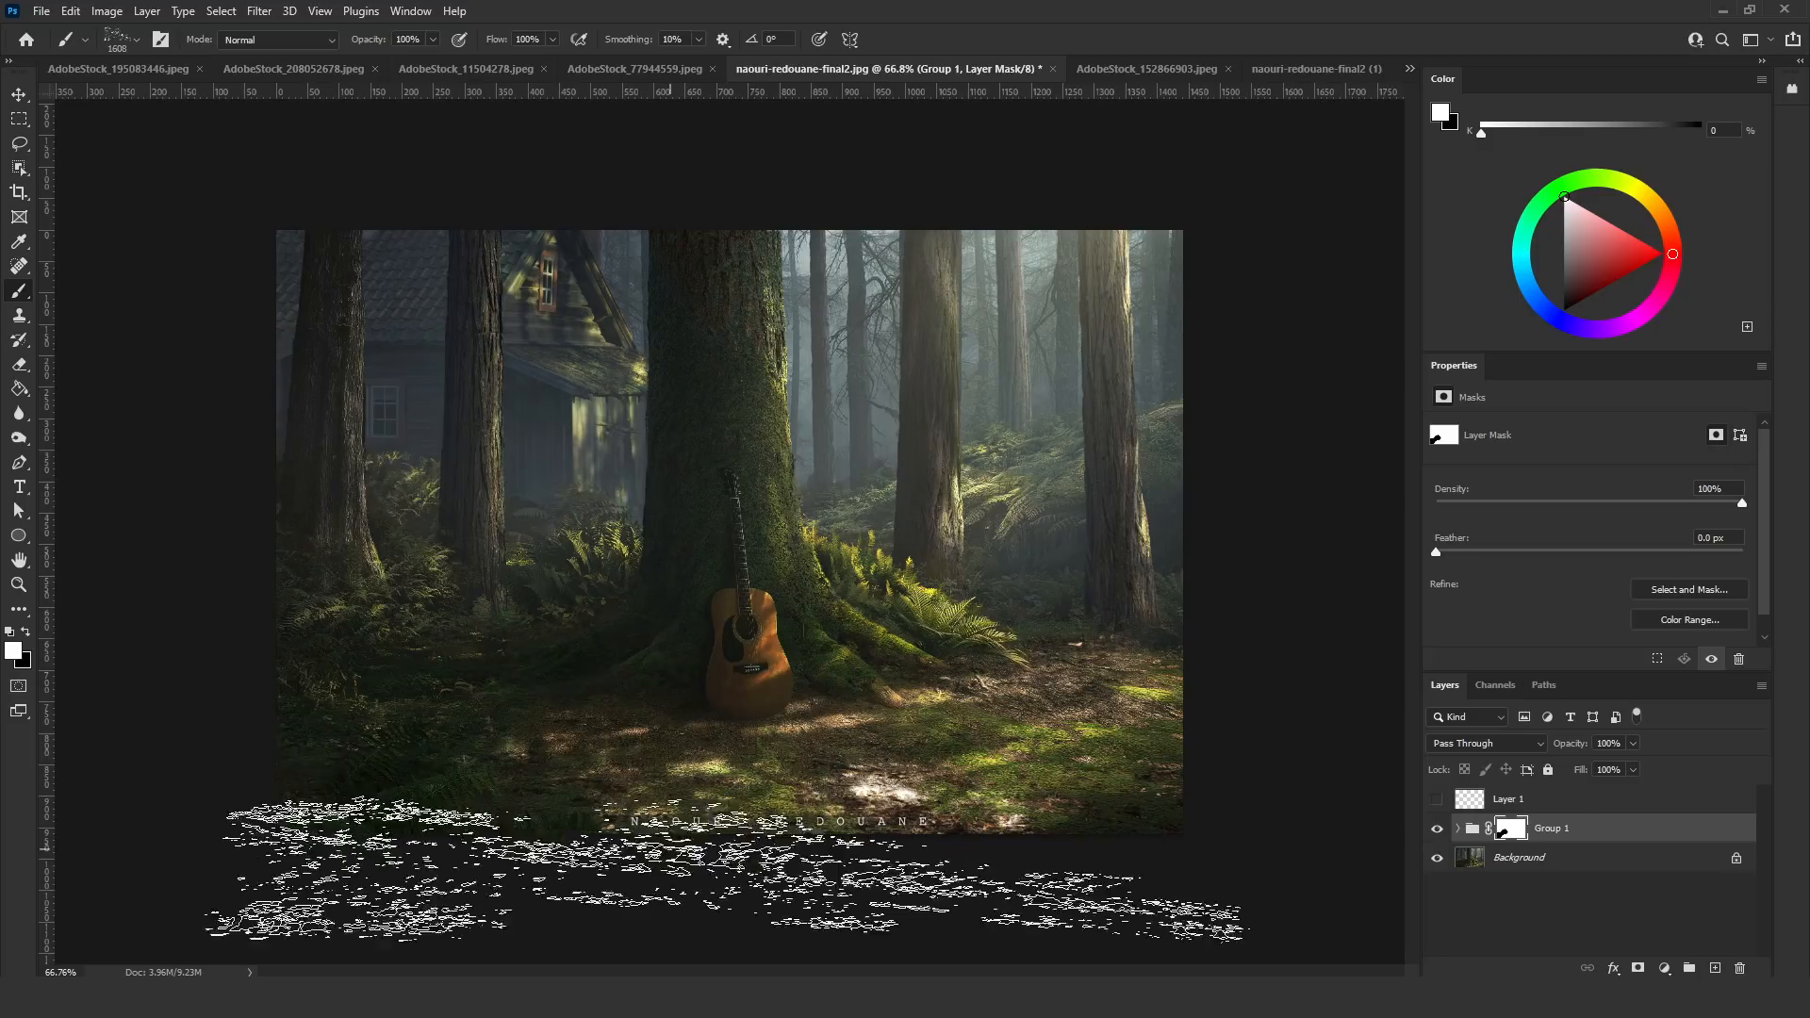
{"action": "left_click", "coordinate": [1715, 968]}
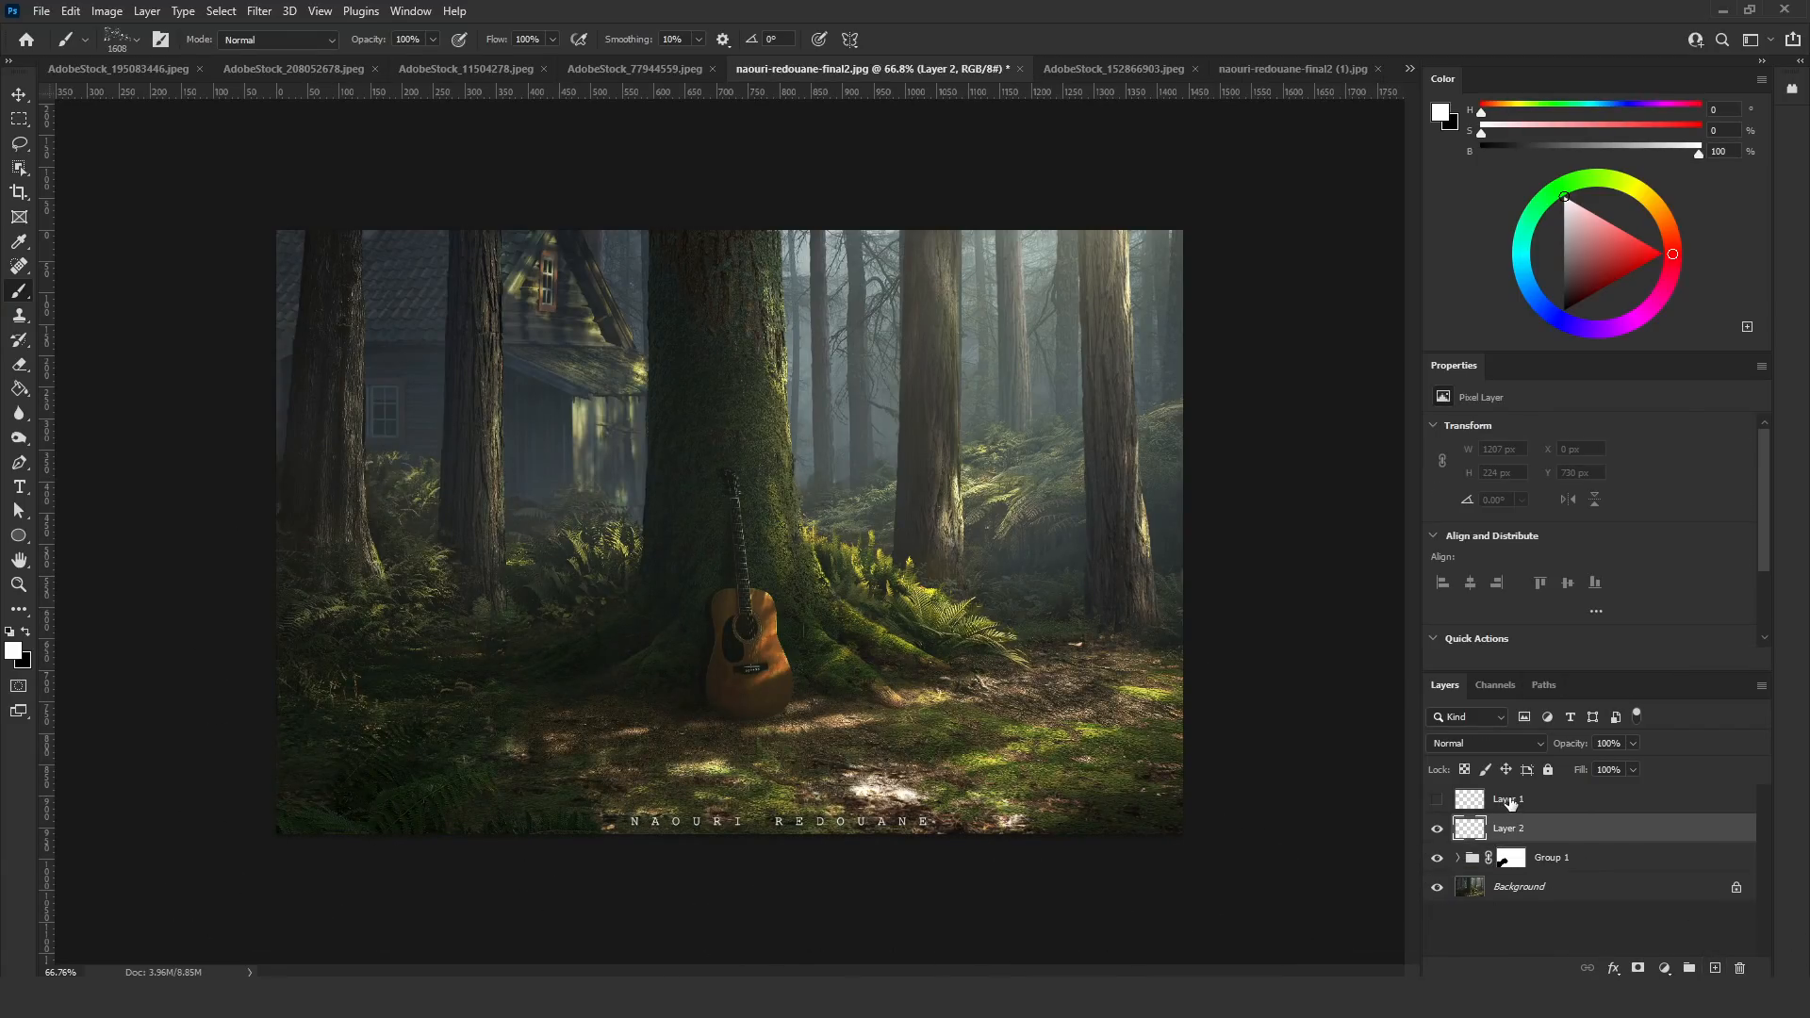
{"action": "left_click", "coordinate": [1509, 803]}
{"action": "key", "text": "Delete"}
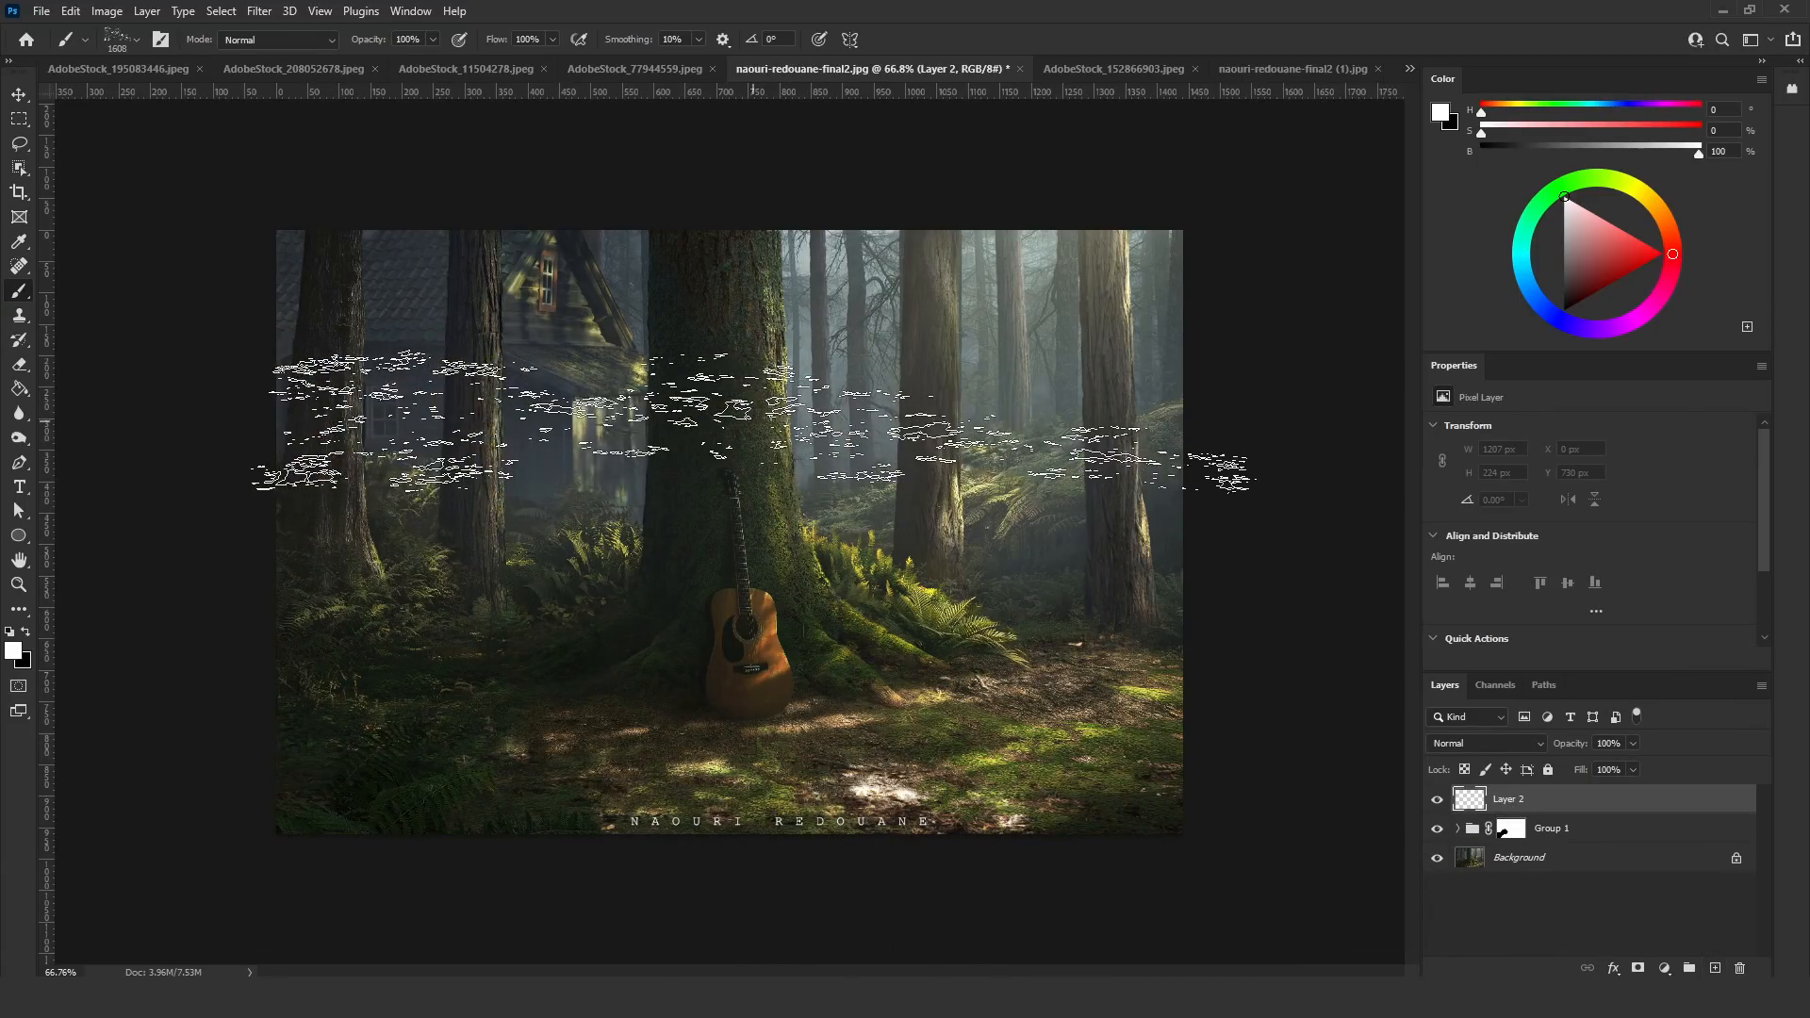
Stamp the white light spots across the tree trunks on Layer 2 and shift them slightly upward
{"action": "left_click", "coordinate": [754, 419]}
{"action": "key", "text": "ctrl+t"}
{"action": "mouse_move", "coordinate": [813, 456]}
{"action": "left_mouse_down"}
{"action": "mouse_move", "coordinate": [921, 401]}
{"action": "mouse_move", "coordinate": [835, 377]}
{"action": "mouse_move", "coordinate": [813, 406]}
{"action": "left_mouse_up"}
{"action": "key", "text": "Return"}
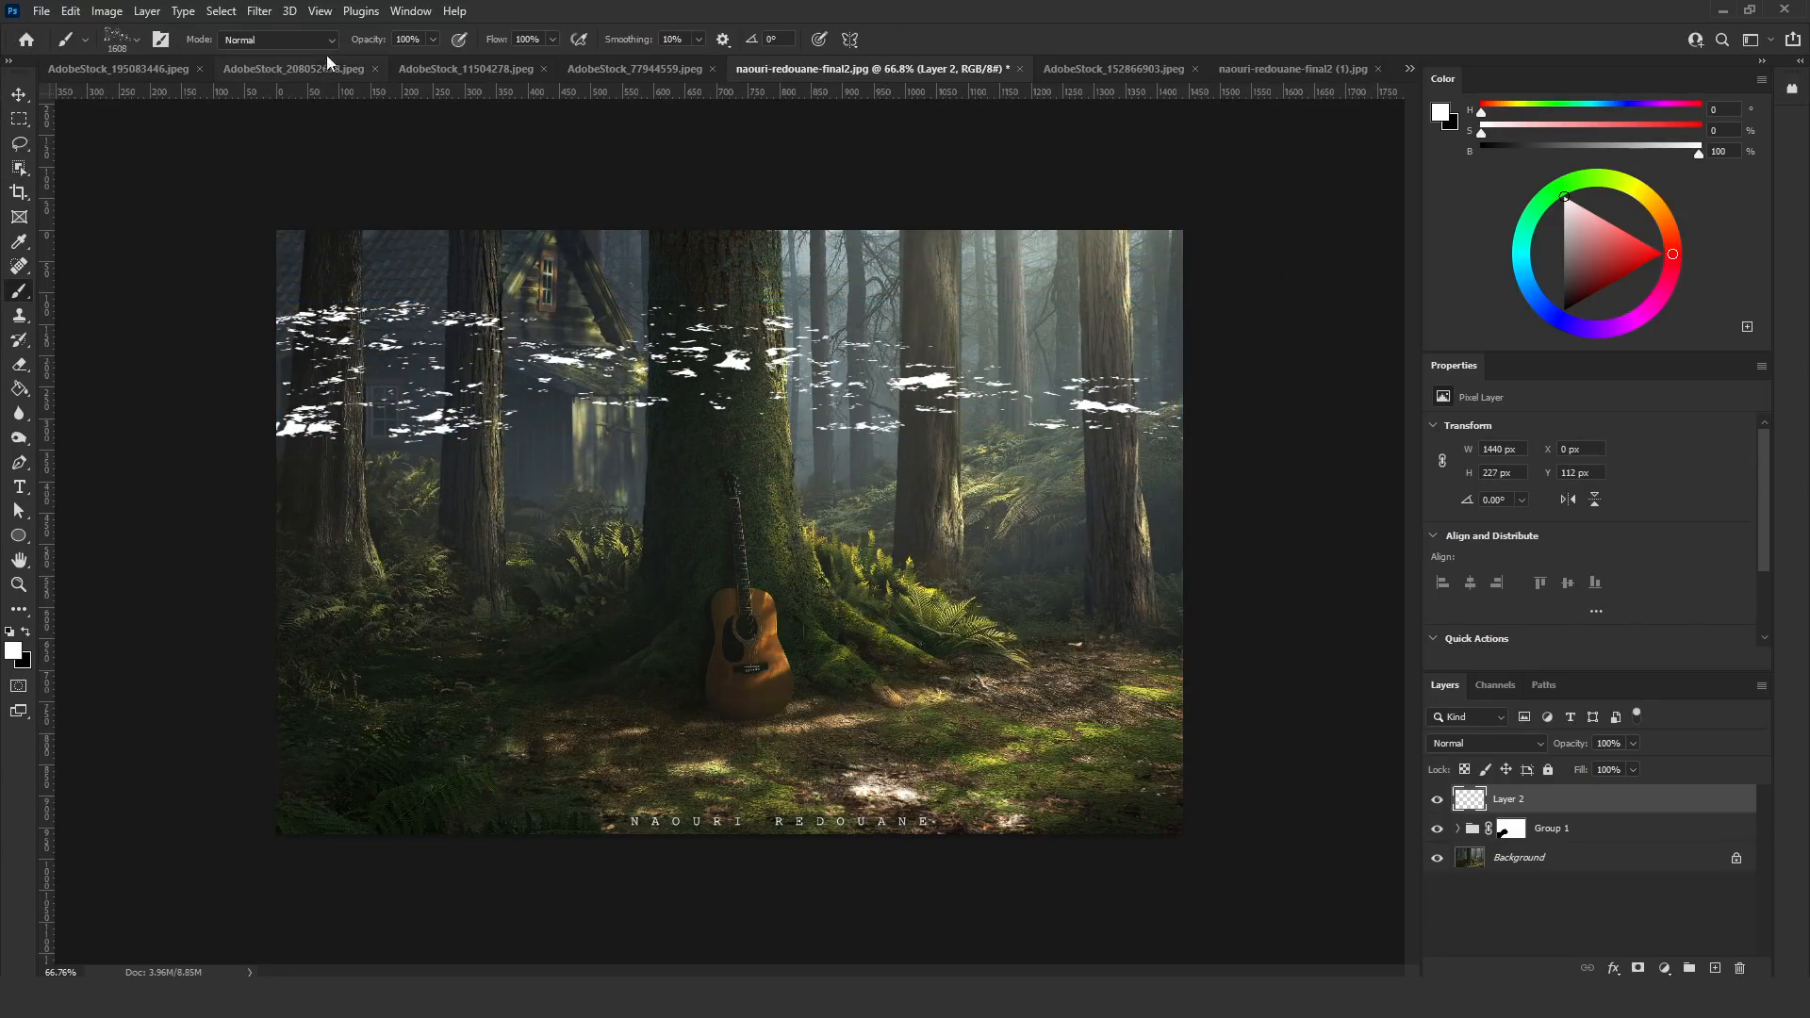
Apply Motion Blur to the white spots with an angle of 90° and a distance of about 443 pixels
{"action": "left_click", "coordinate": [260, 11]}
{"action": "mouse_move", "coordinate": [370, 262]}
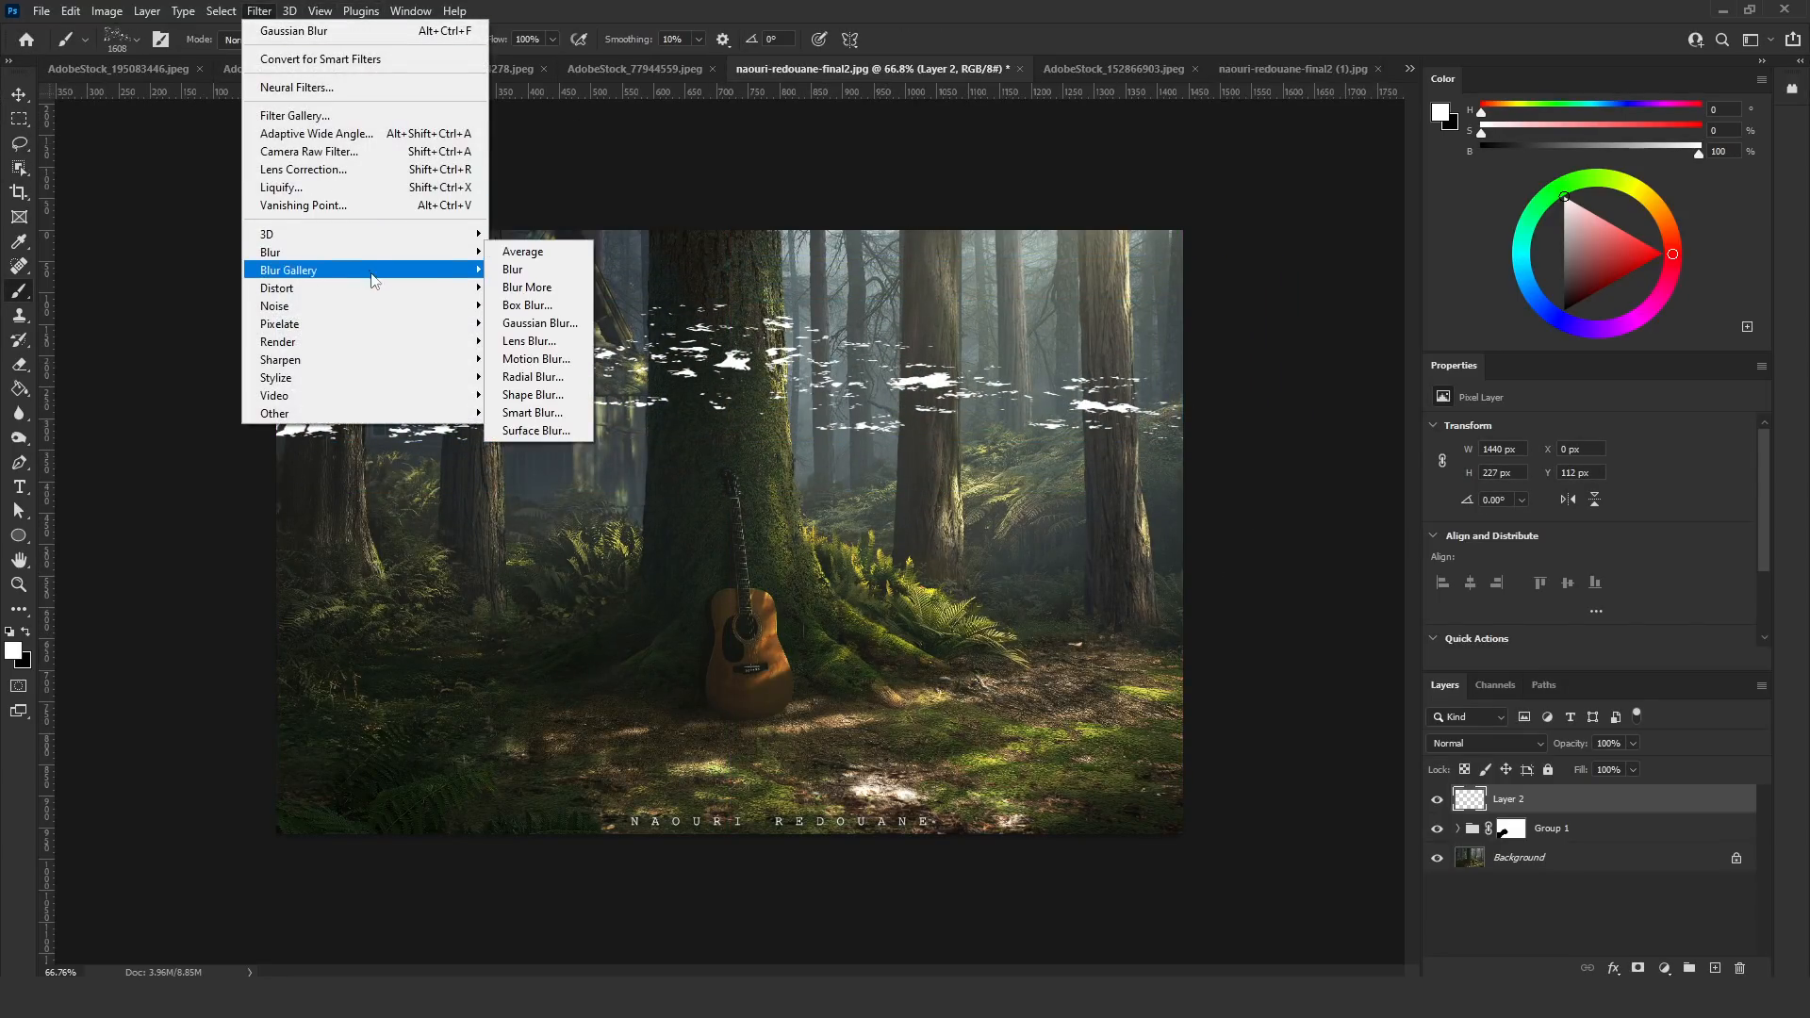
{"action": "left_click", "coordinate": [528, 358]}
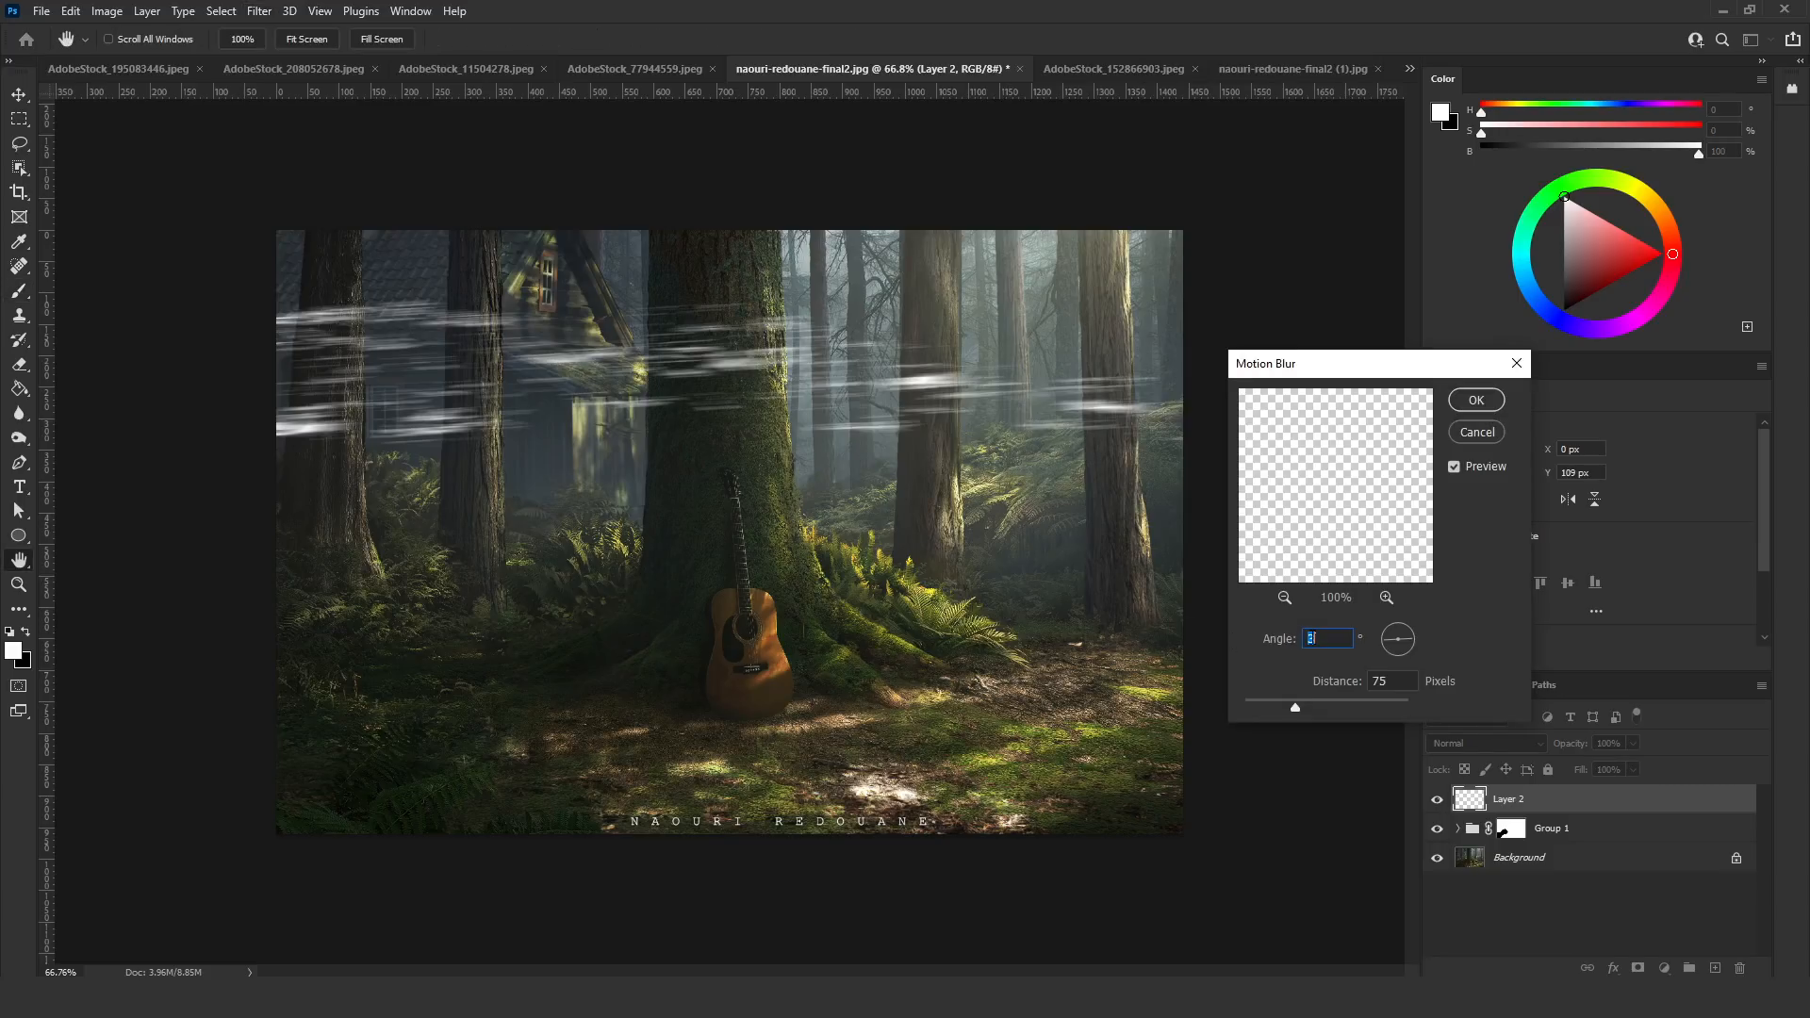
{"action": "left_click_drag", "start_coordinate": [1395, 614], "coordinate": [1395, 611]}
{"action": "left_click_drag", "start_coordinate": [1343, 709], "coordinate": [1361, 708]}
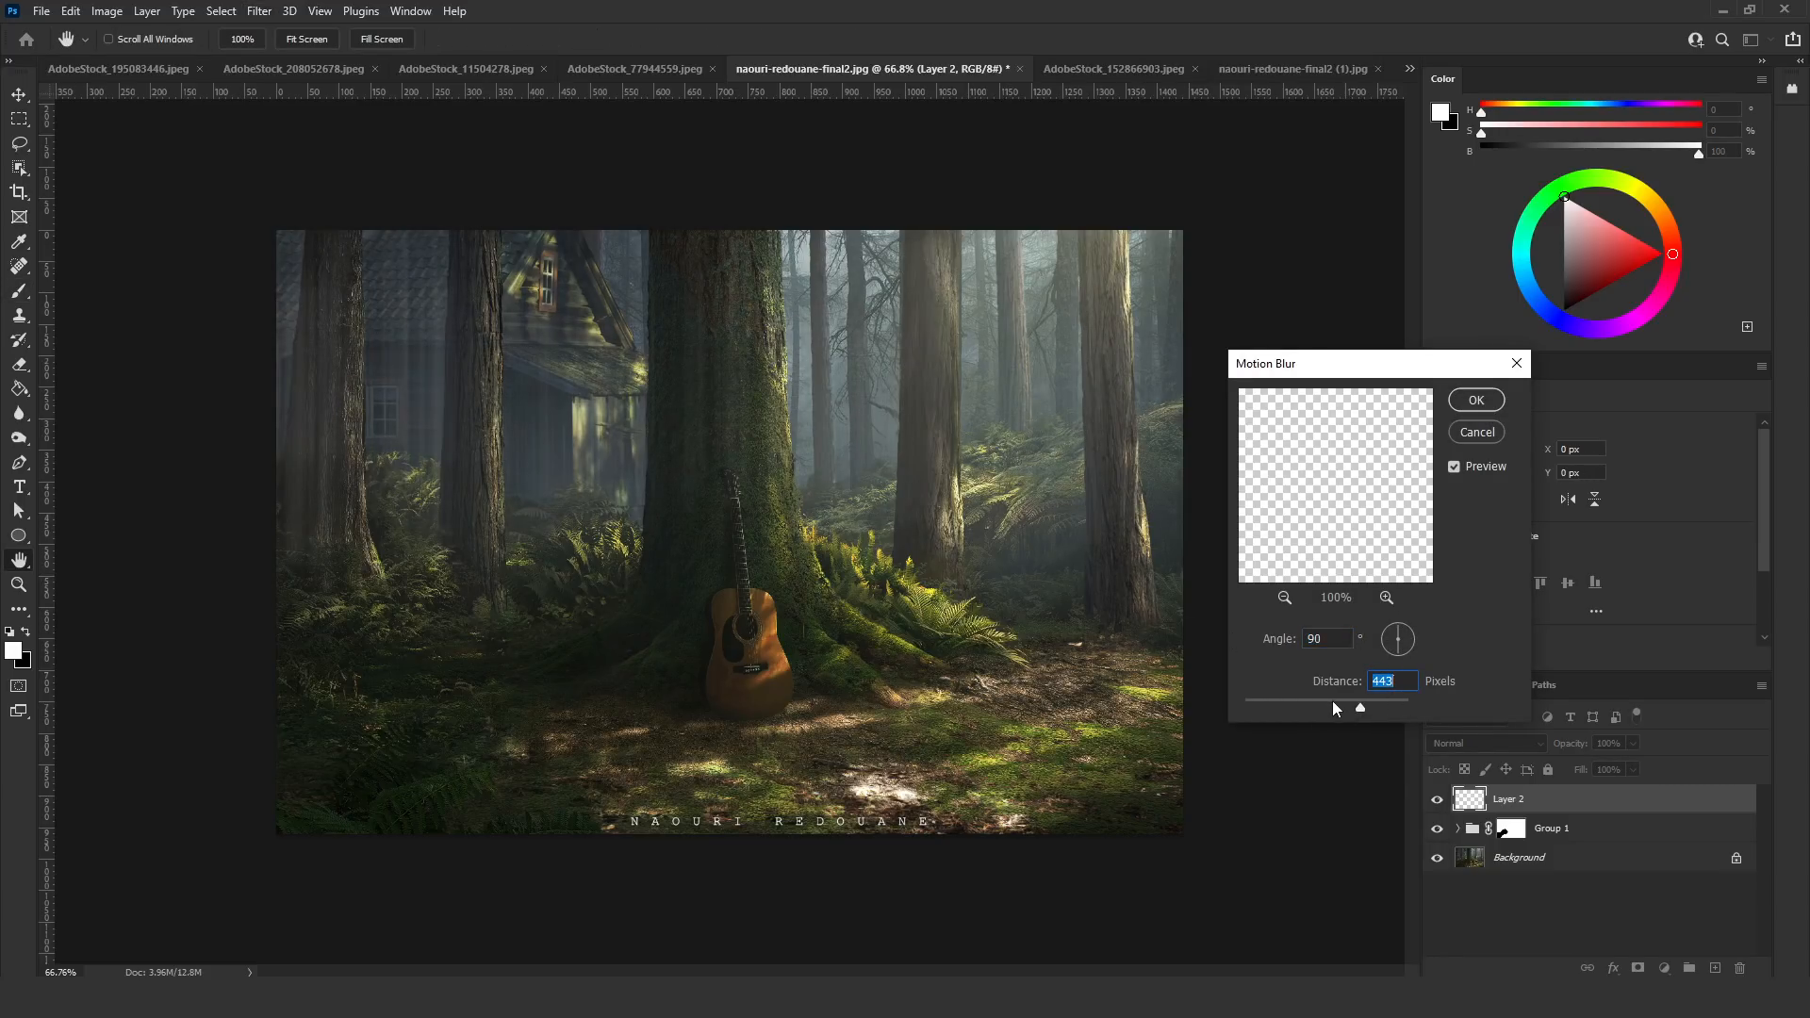
{"action": "left_click", "coordinate": [1477, 400]}
Transform the blurred streaks to about 192% height, rotate them about 53°, and enlarge and position them over the right side of the forest
{"action": "key", "text": "ctrl+t"}
{"action": "left_click_drag", "start_coordinate": [1183, 405], "coordinate": [892, 405]}
{"action": "left_click_drag", "start_coordinate": [729, 582], "coordinate": [730, 745]}
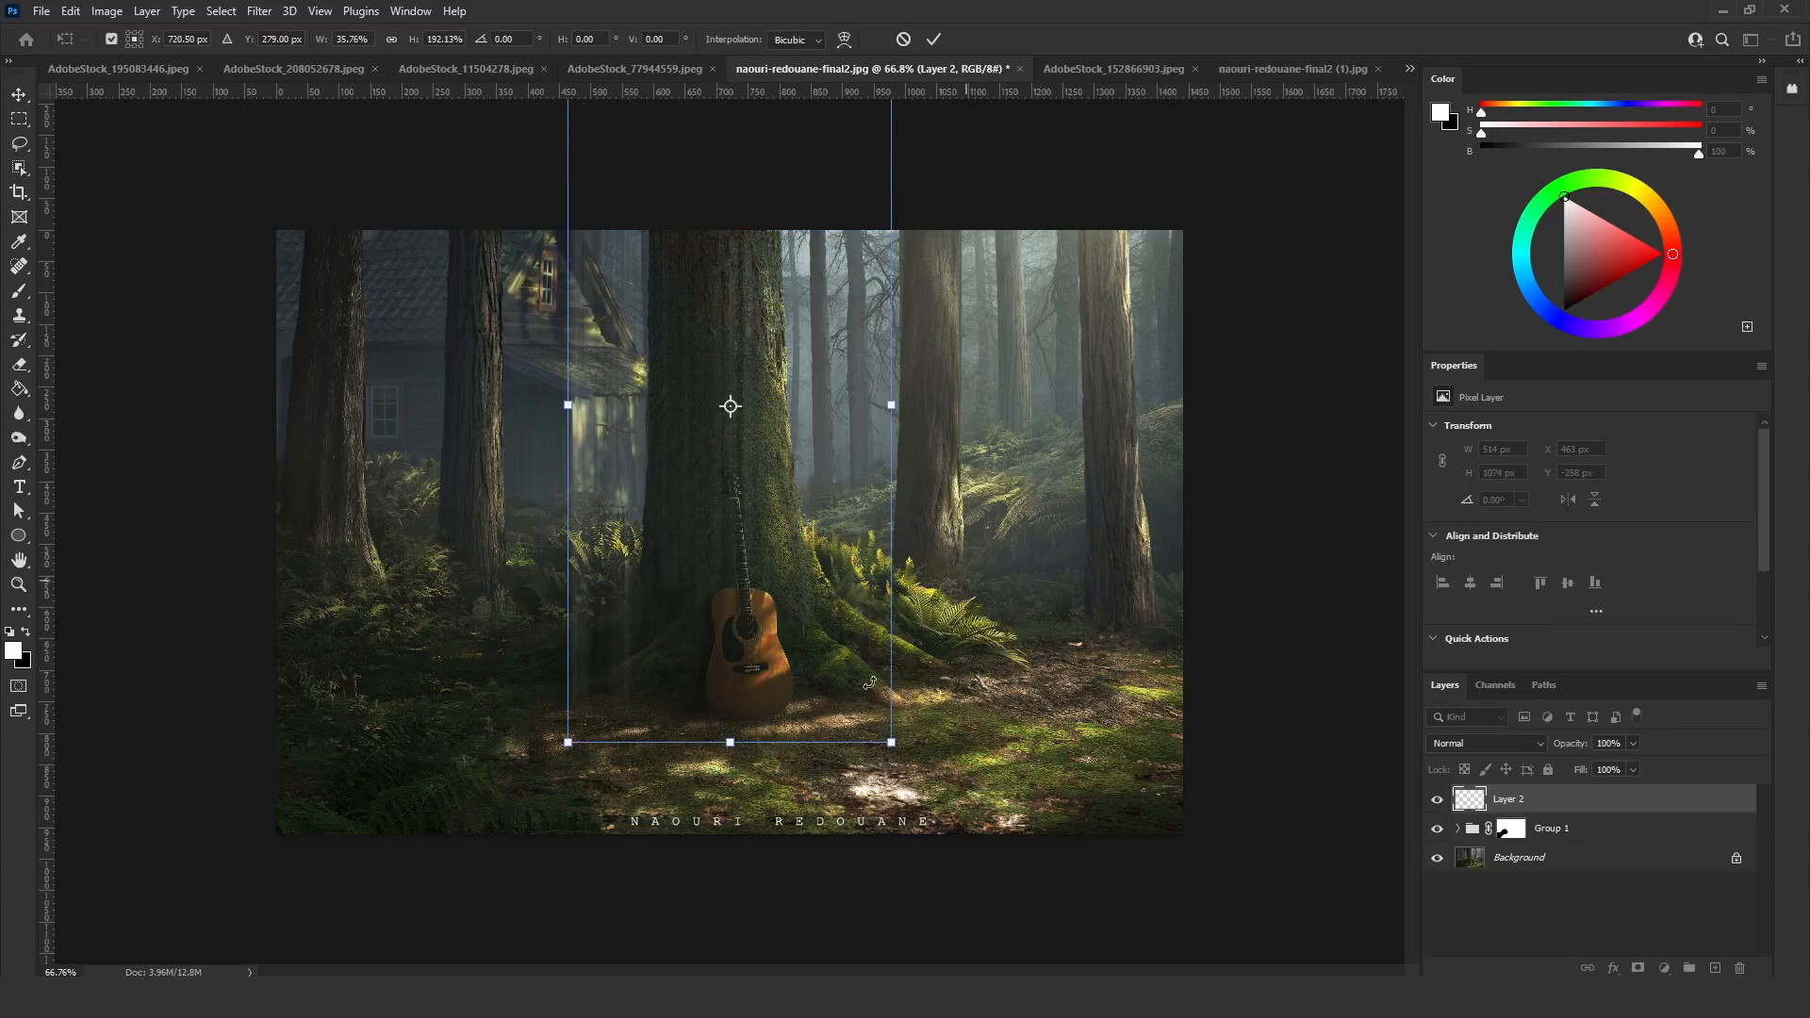
{"action": "left_click_drag", "start_coordinate": [905, 420], "coordinate": [981, 673]}
{"action": "left_click_drag", "start_coordinate": [926, 460], "coordinate": [1110, 499]}
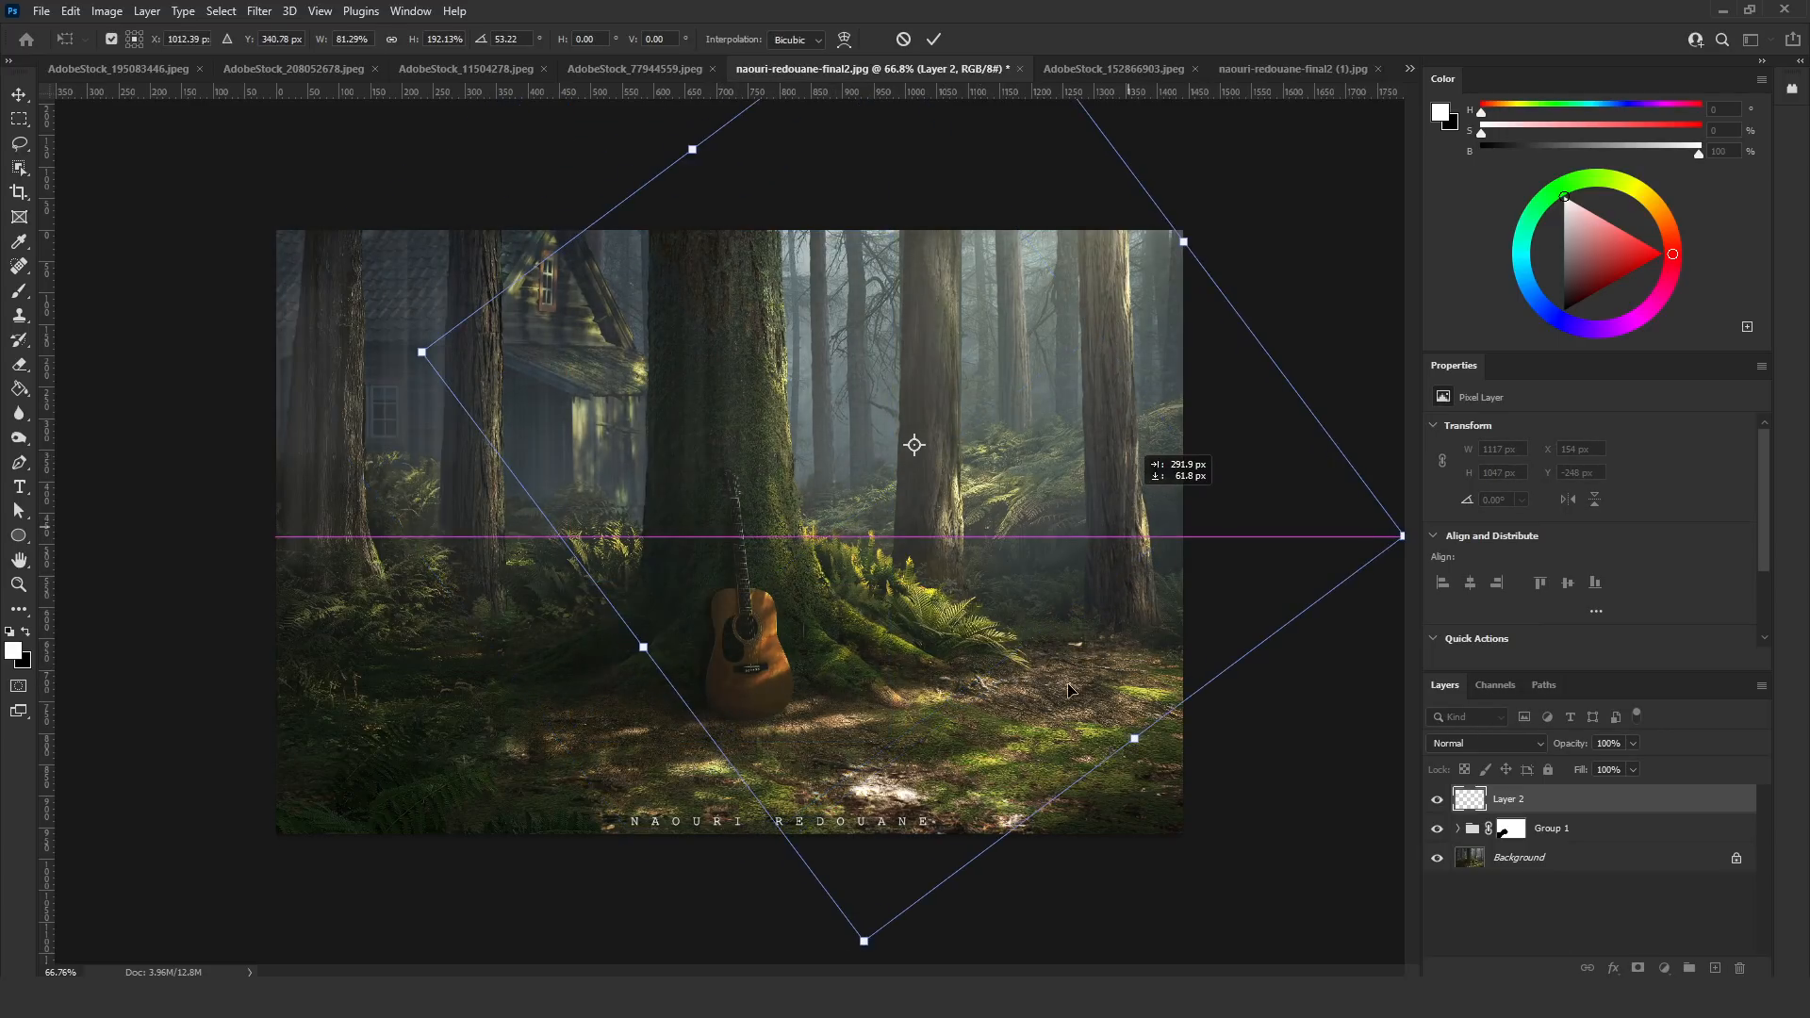
{"action": "left_click_drag", "start_coordinate": [1145, 761], "coordinate": [1189, 723]}
{"action": "key", "text": "Return"}
Duplicate the light-ray layer three times and merge all four ray layers into one
{"action": "key", "text": "ctrl+j"}
{"action": "key", "text": "ctrl+j"}
{"action": "key", "text": "ctrl+j"}
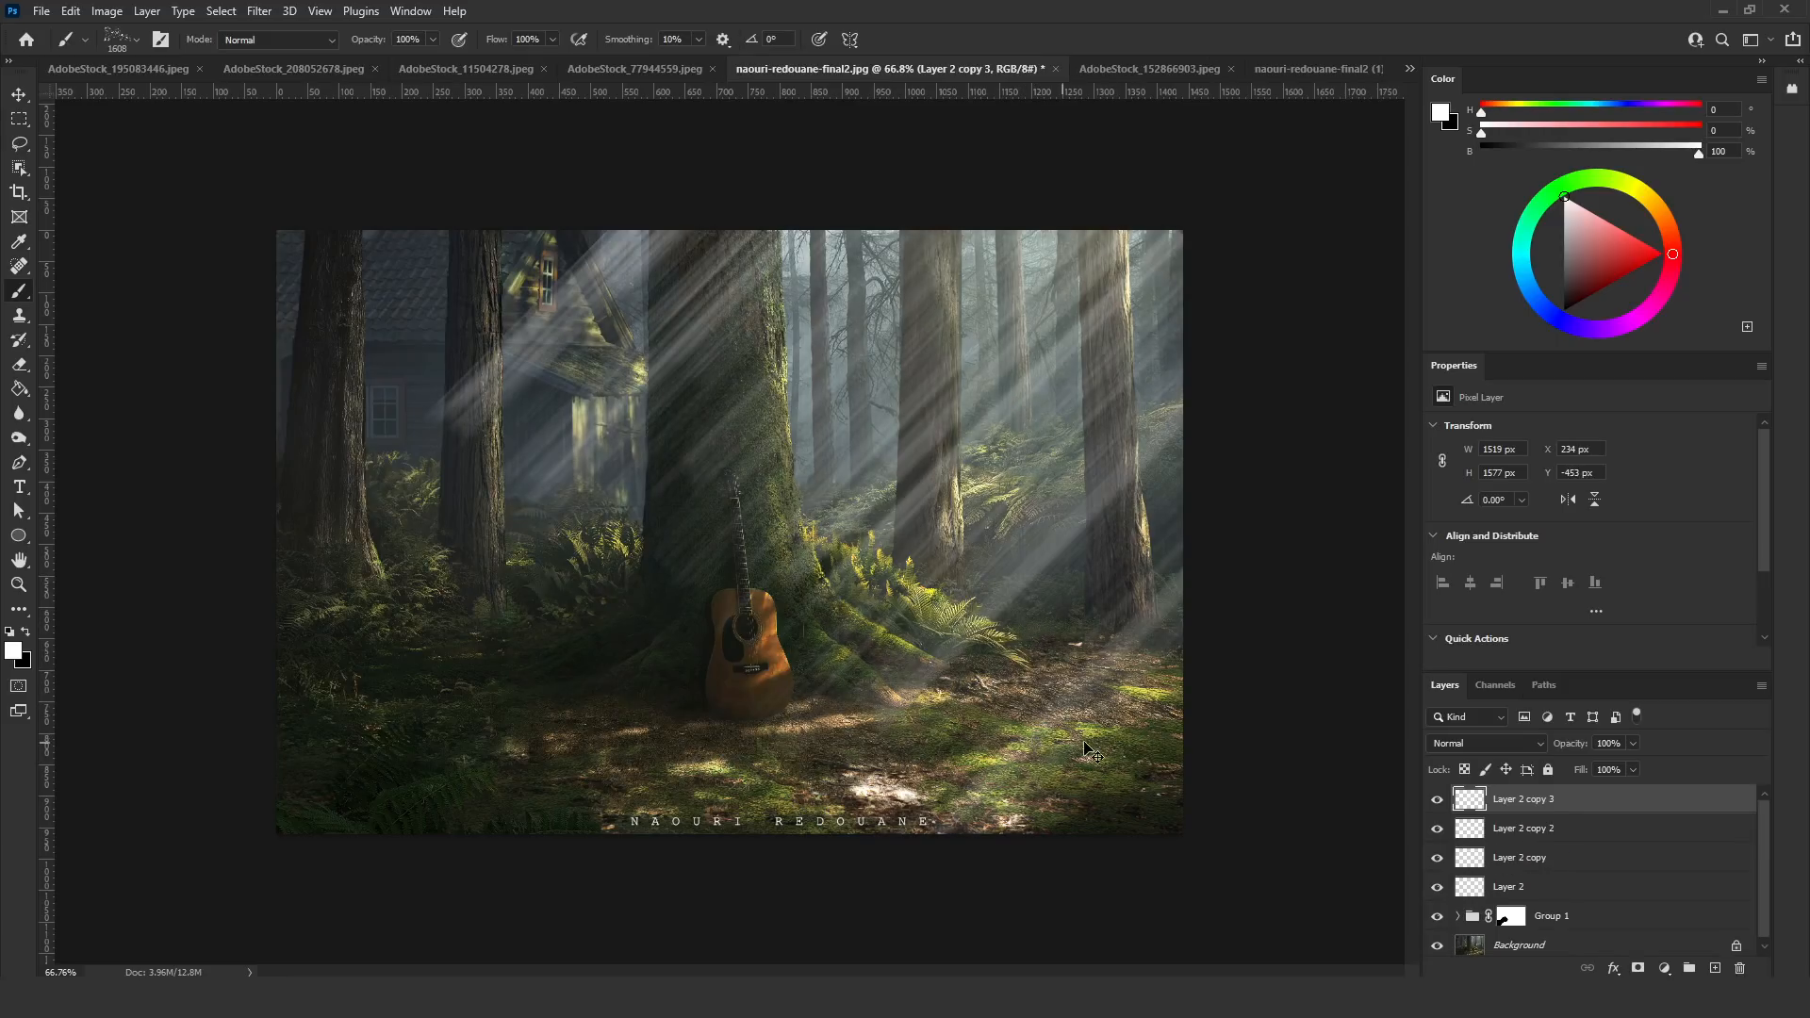
{"action": "key", "text": "b"}
{"action": "left_click", "coordinate": [1547, 893], "text": "shift"}
{"action": "key", "text": "ctrl+e"}
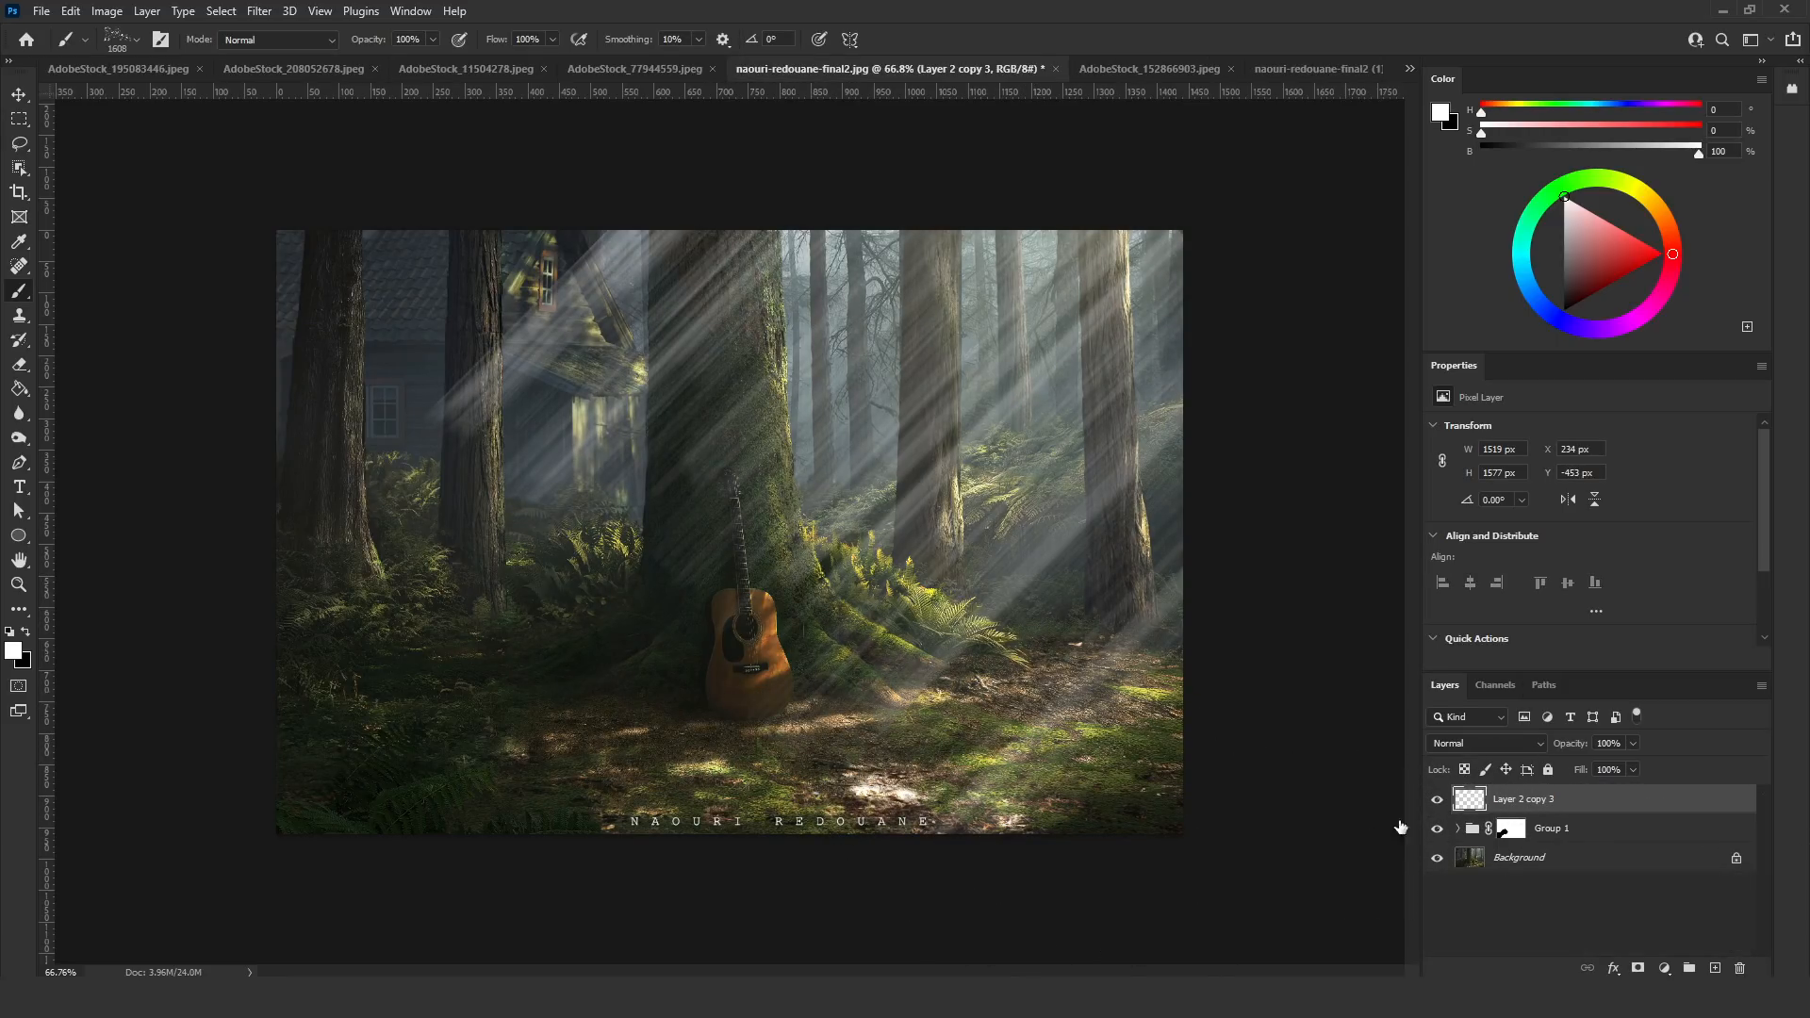
Apply a Perspective transform so the merged rays fan out toward the left, and shift them down over the guitar
{"action": "key", "text": "ctrl+t"}
{"action": "right_click", "coordinate": [832, 517]}
{"action": "left_click", "coordinate": [882, 614]}
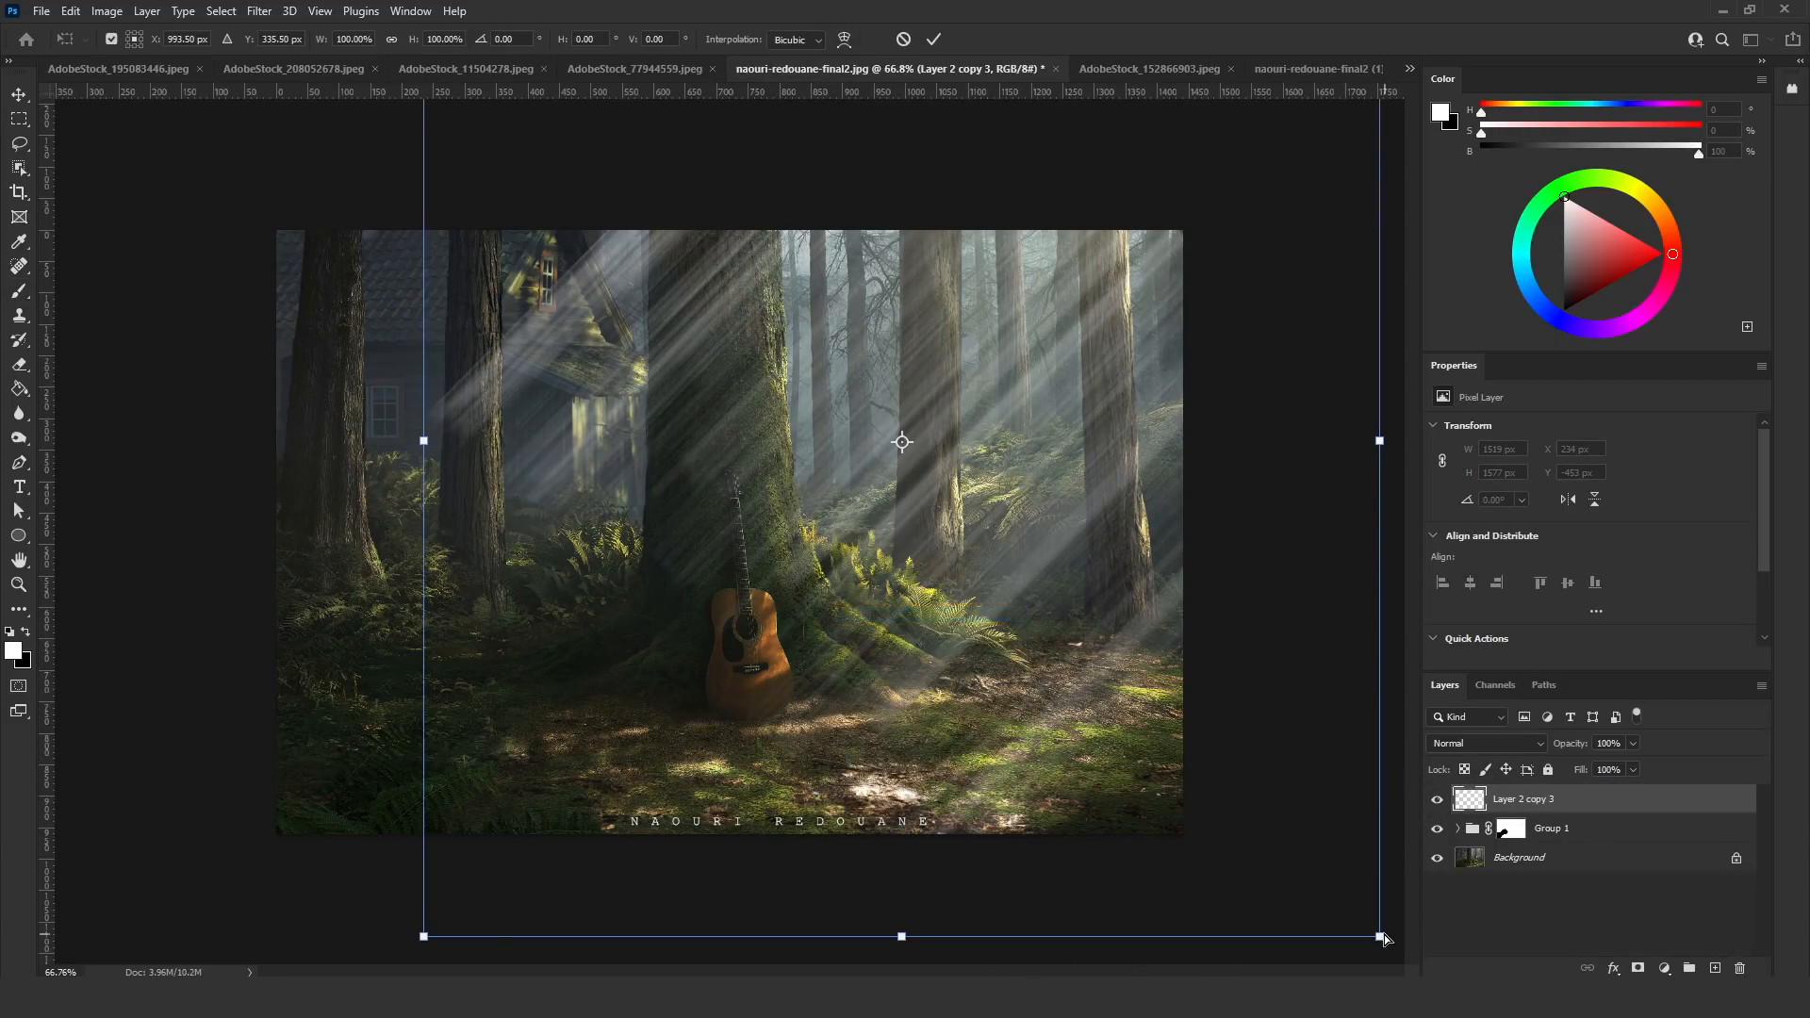
{"action": "left_click_drag", "start_coordinate": [1380, 936], "coordinate": [1379, 677]}
{"action": "key", "text": "ctrl+minus"}
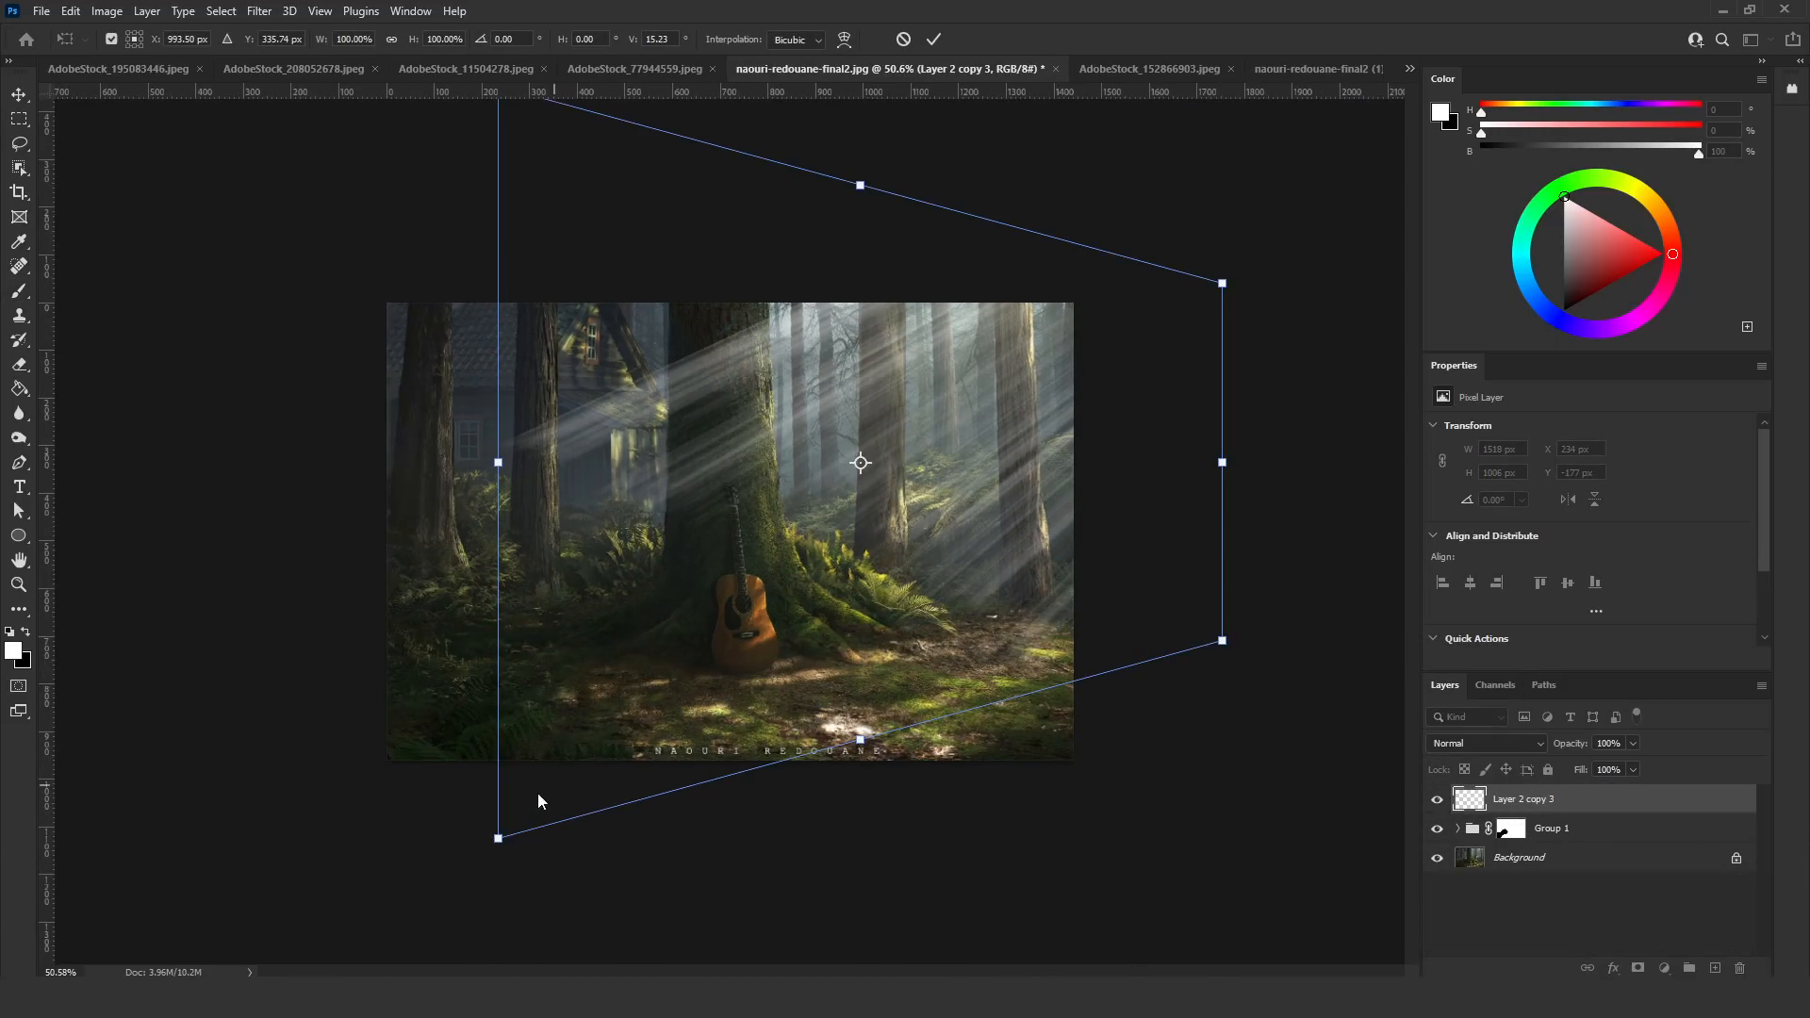
{"action": "left_click_drag", "start_coordinate": [497, 838], "coordinate": [514, 976]}
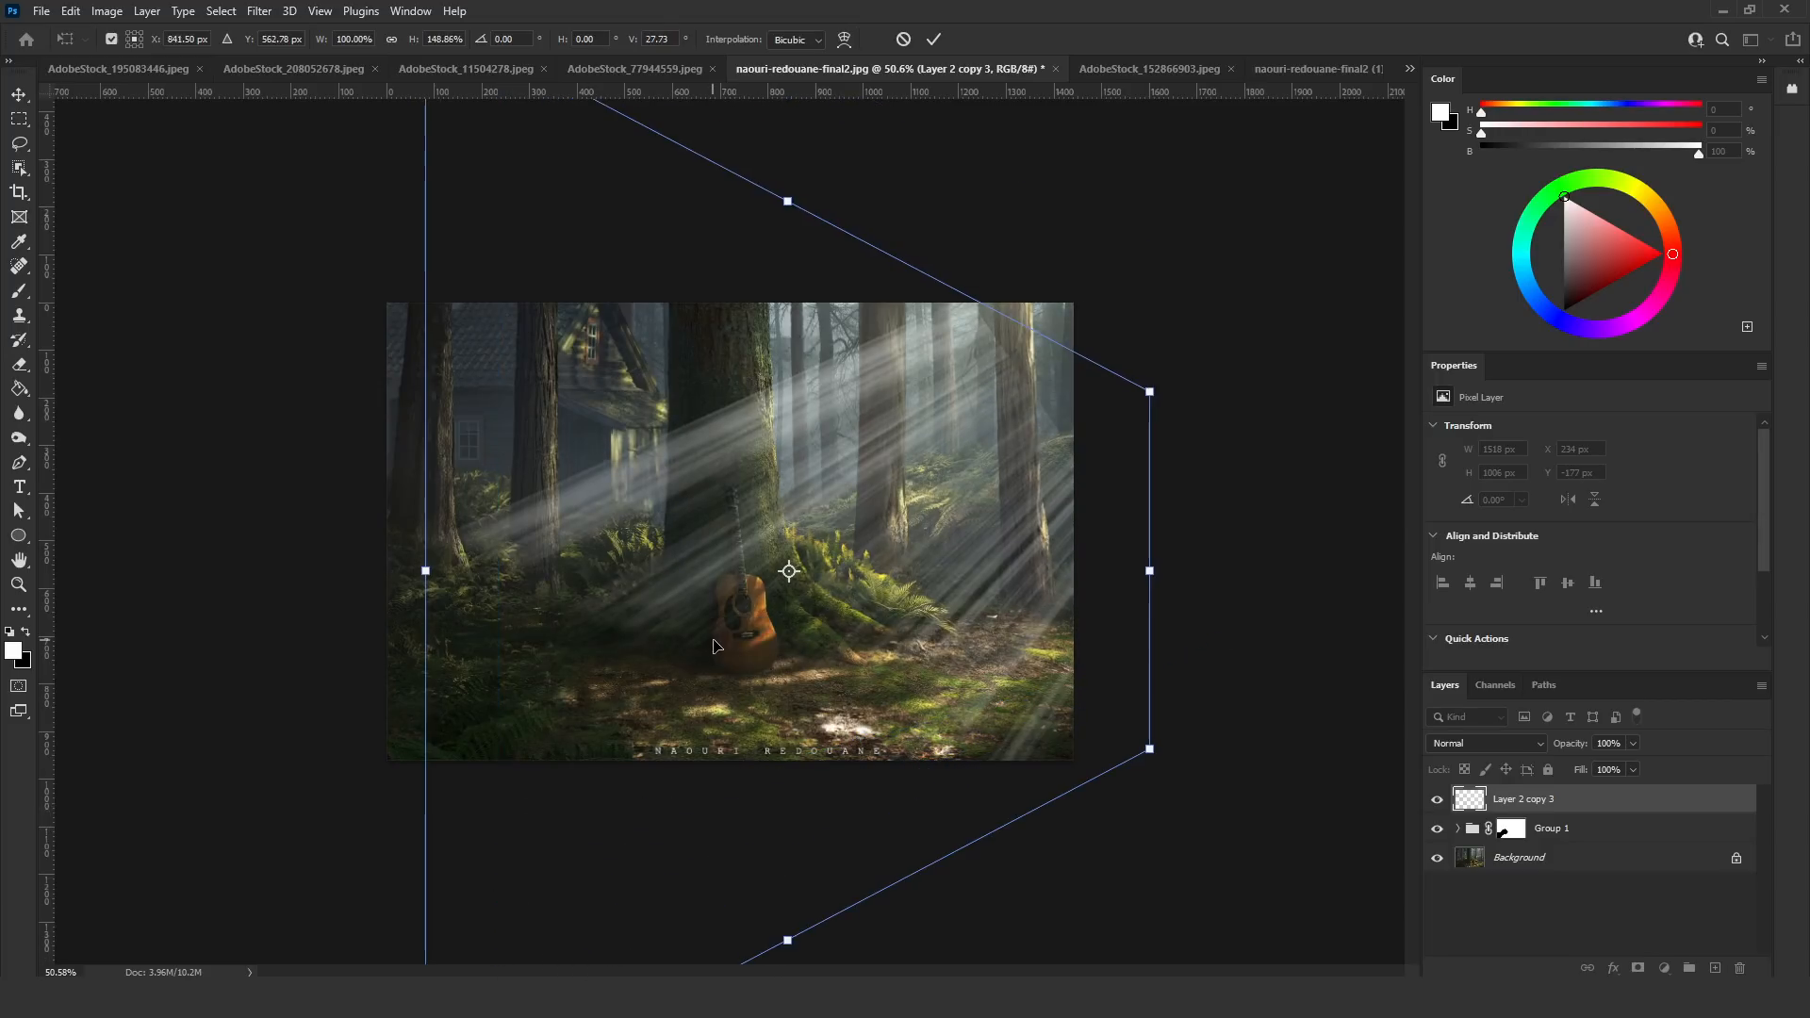
{"action": "key", "text": "Escape"}
Enlarge the rays from their upper-right corner to about 1639 × 1405 px
{"action": "key", "text": "ctrl+t"}
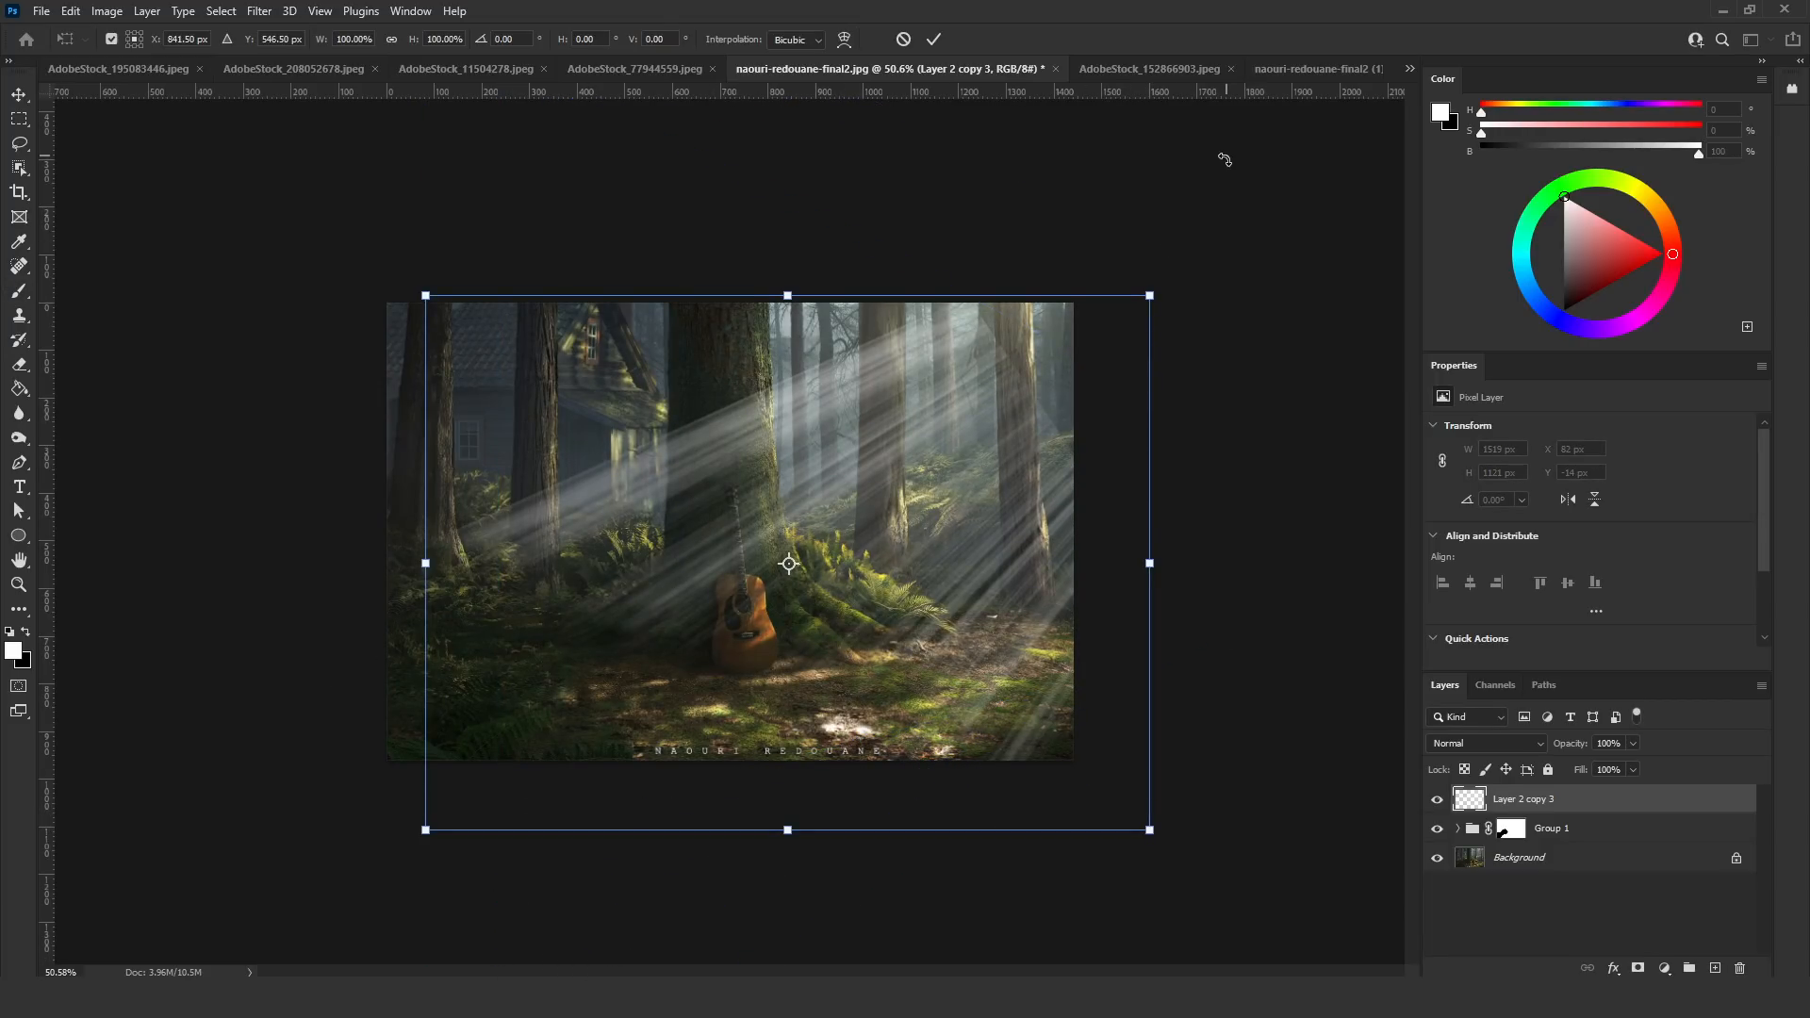
{"action": "left_click_drag", "start_coordinate": [1146, 303], "coordinate": [1285, 105]}
{"action": "key", "text": "Return"}
{"action": "key", "text": "b"}
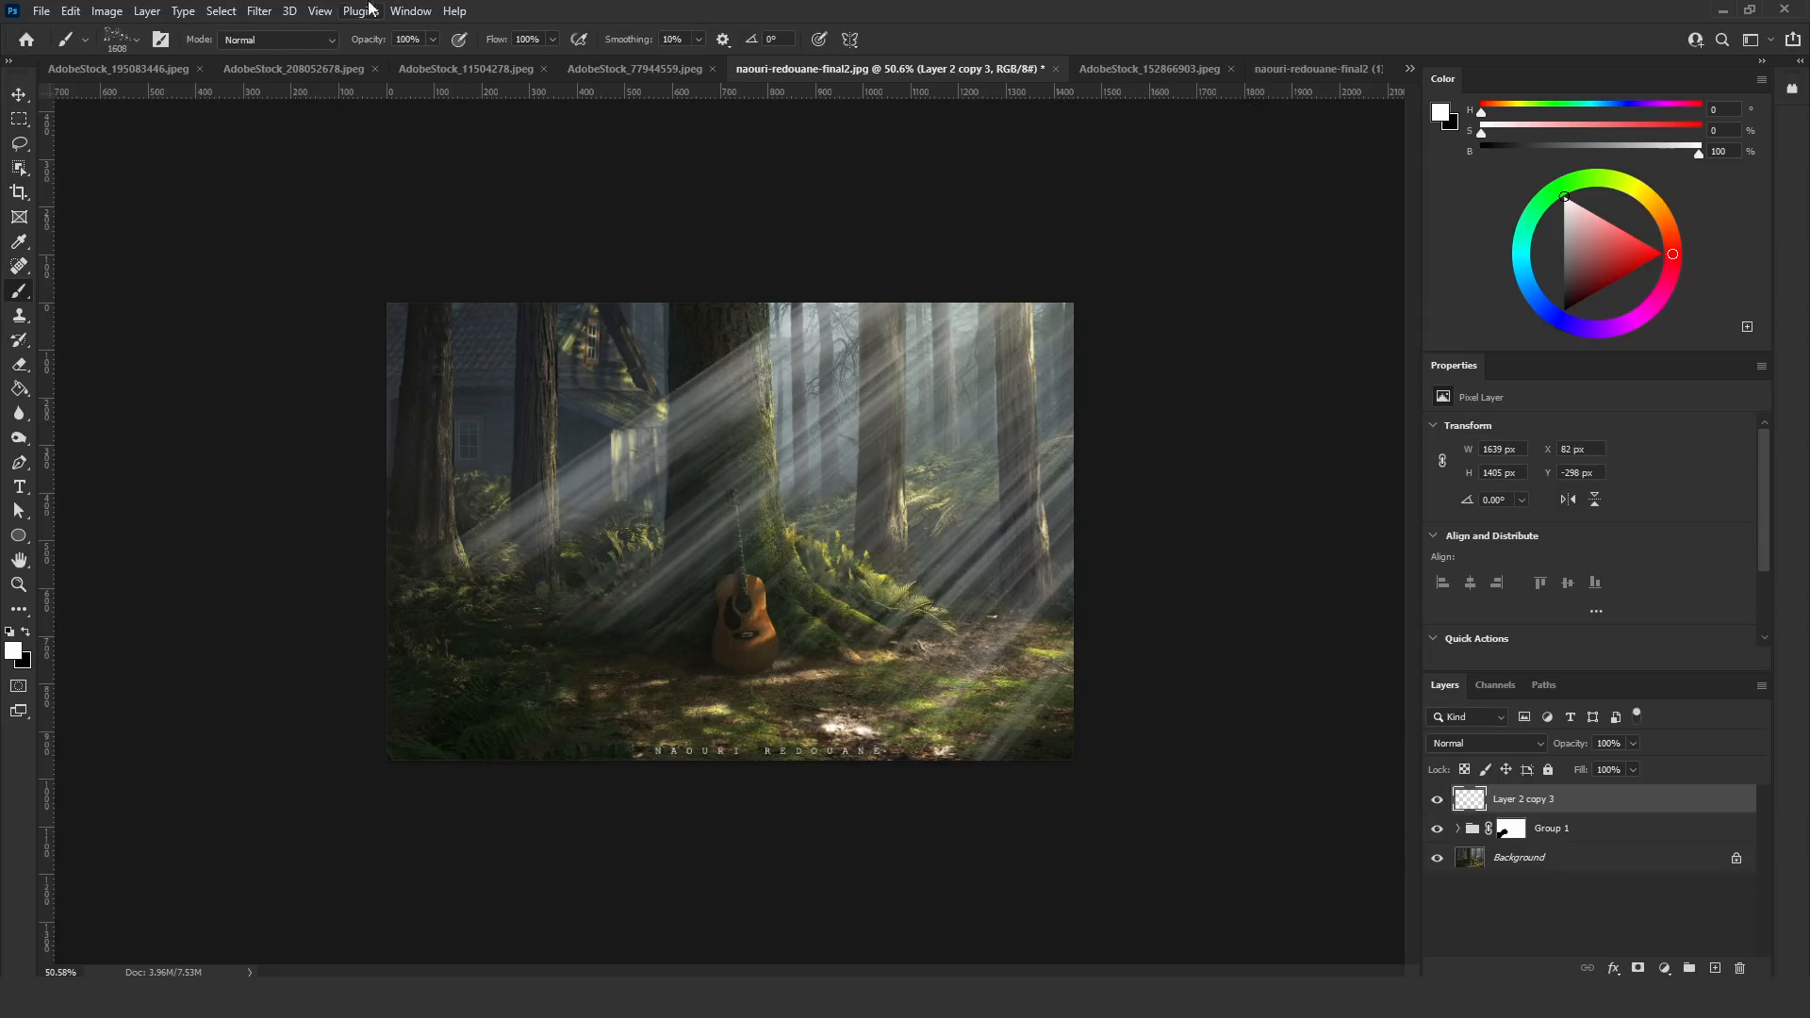
Soften the rays with a Gaussian Blur of about 3.2 pixels radius
{"action": "left_click", "coordinate": [271, 13]}
{"action": "mouse_move", "coordinate": [414, 247]}
{"action": "left_click", "coordinate": [570, 324]}
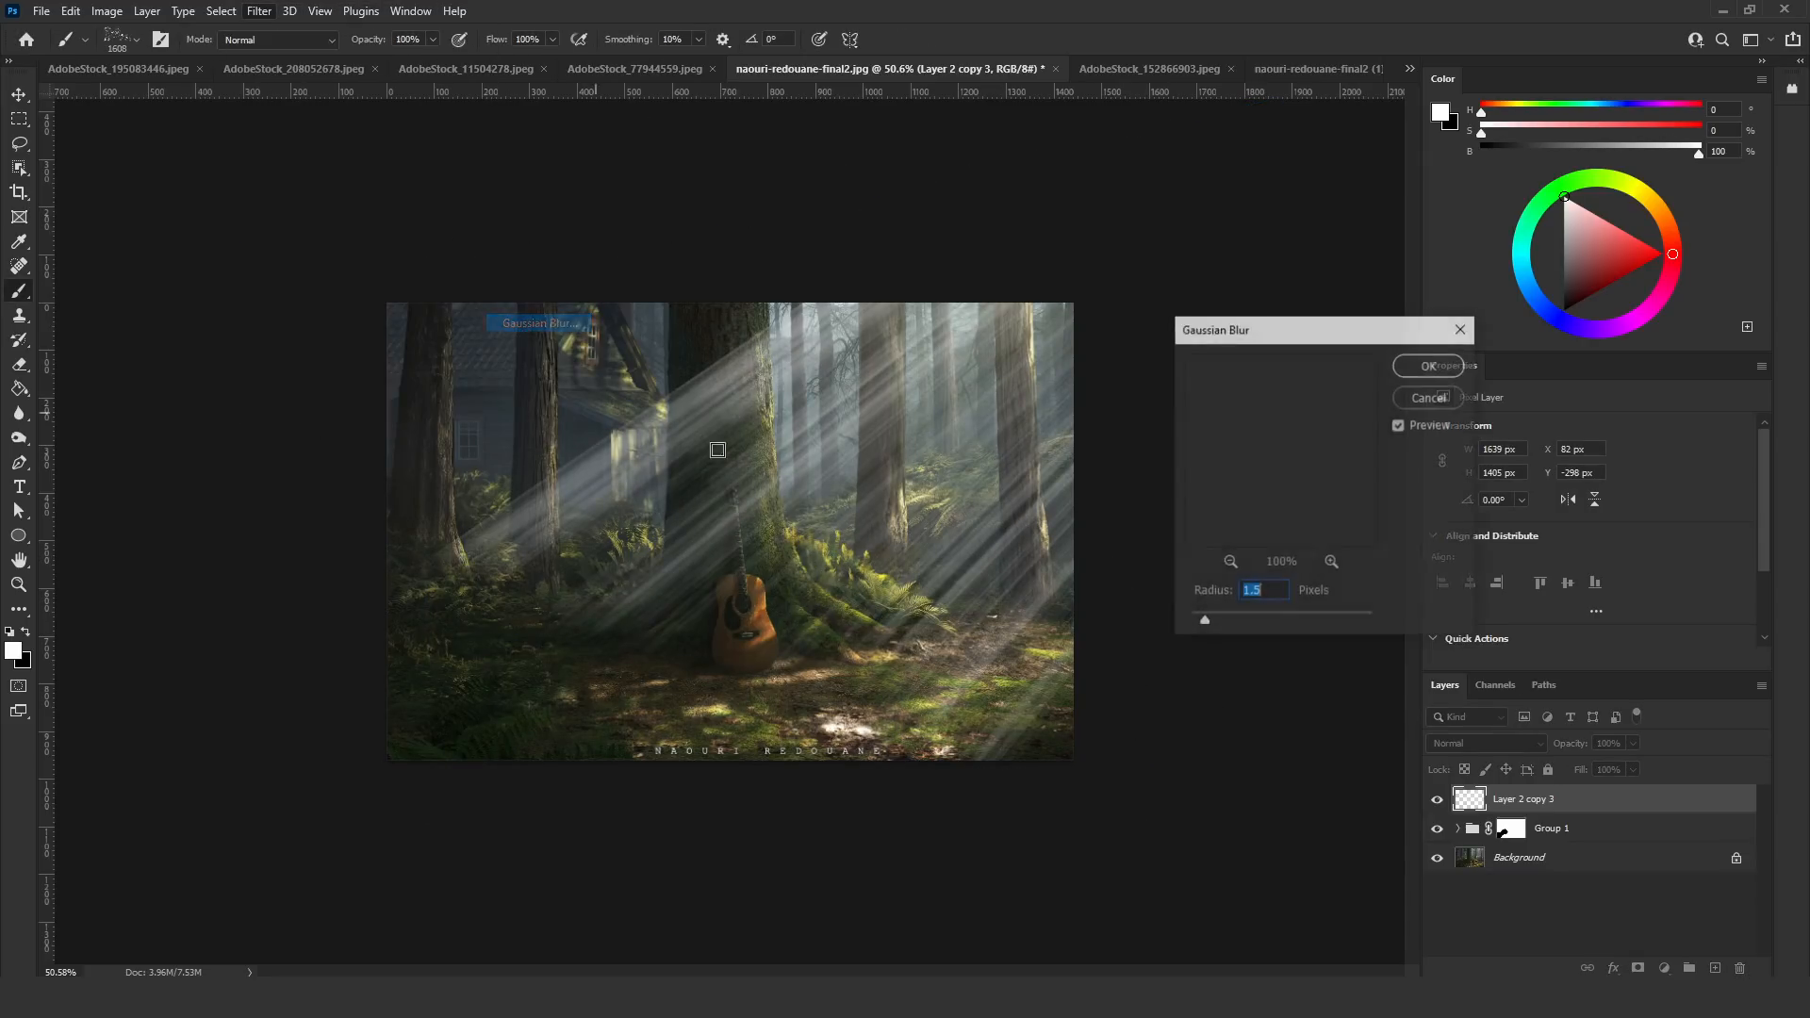
{"action": "left_click_drag", "start_coordinate": [1204, 623], "coordinate": [1216, 622]}
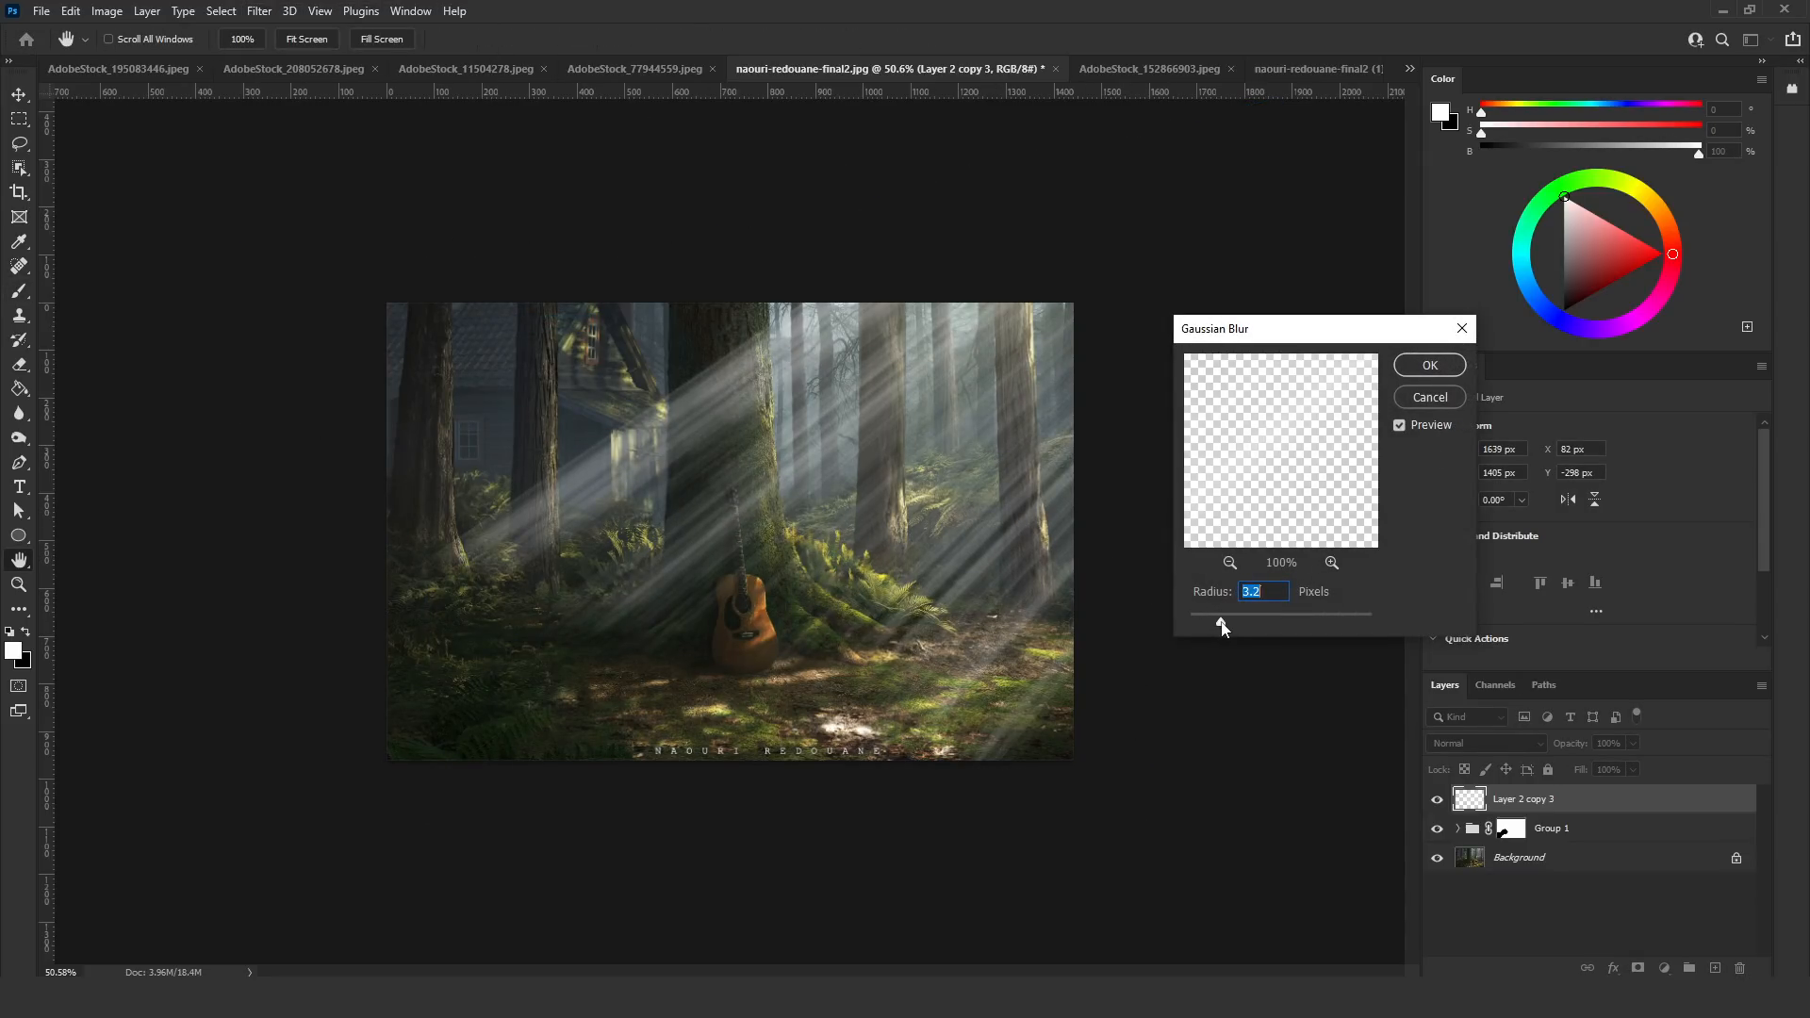
{"action": "left_click", "coordinate": [1443, 366]}
Erase the rays over the house and left-hand trees and along the lower-right ground with a large soft eraser
{"action": "mouse_move", "coordinate": [600, 436]}
{"action": "left_mouse_down"}
{"action": "mouse_move", "coordinate": [717, 437]}
{"action": "mouse_move", "coordinate": [736, 146]}
{"action": "left_mouse_up"}
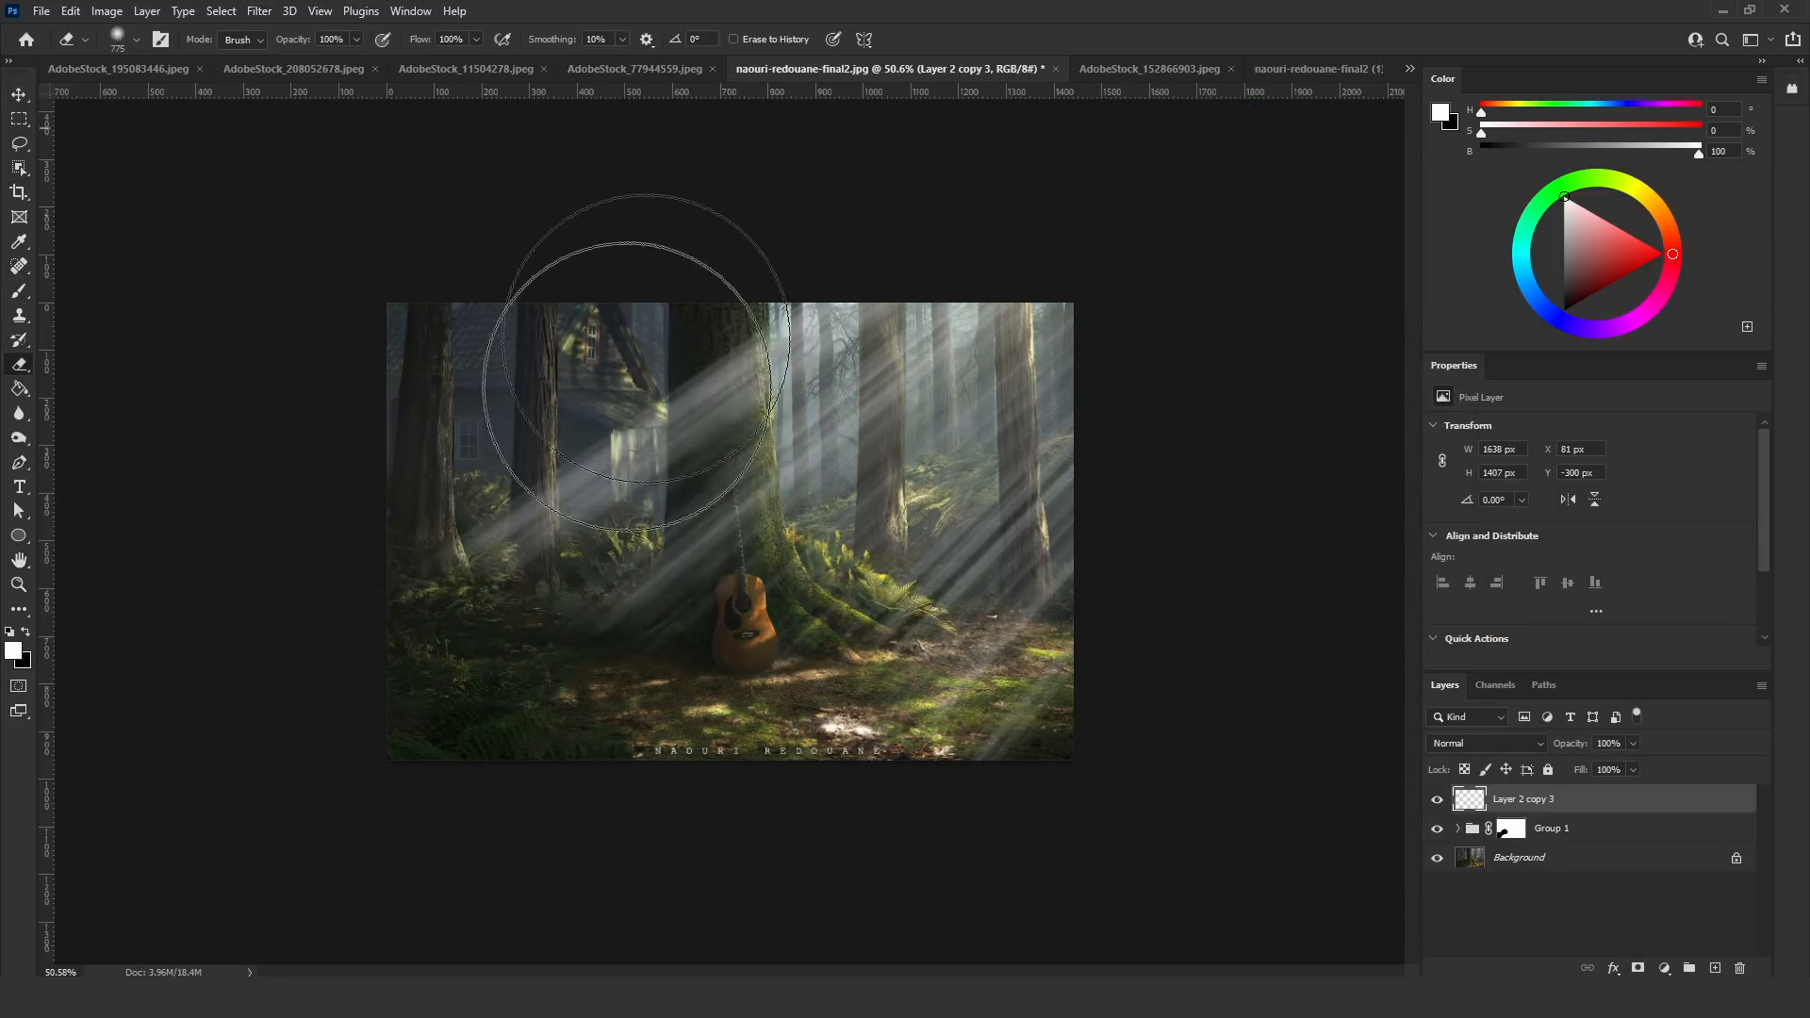
{"action": "left_click_drag", "start_coordinate": [549, 519], "coordinate": [668, 364]}
{"action": "left_click_drag", "start_coordinate": [698, 292], "coordinate": [384, 432]}
{"action": "key", "text": "ctrl+z"}
{"action": "left_click_drag", "start_coordinate": [748, 186], "coordinate": [355, 493]}
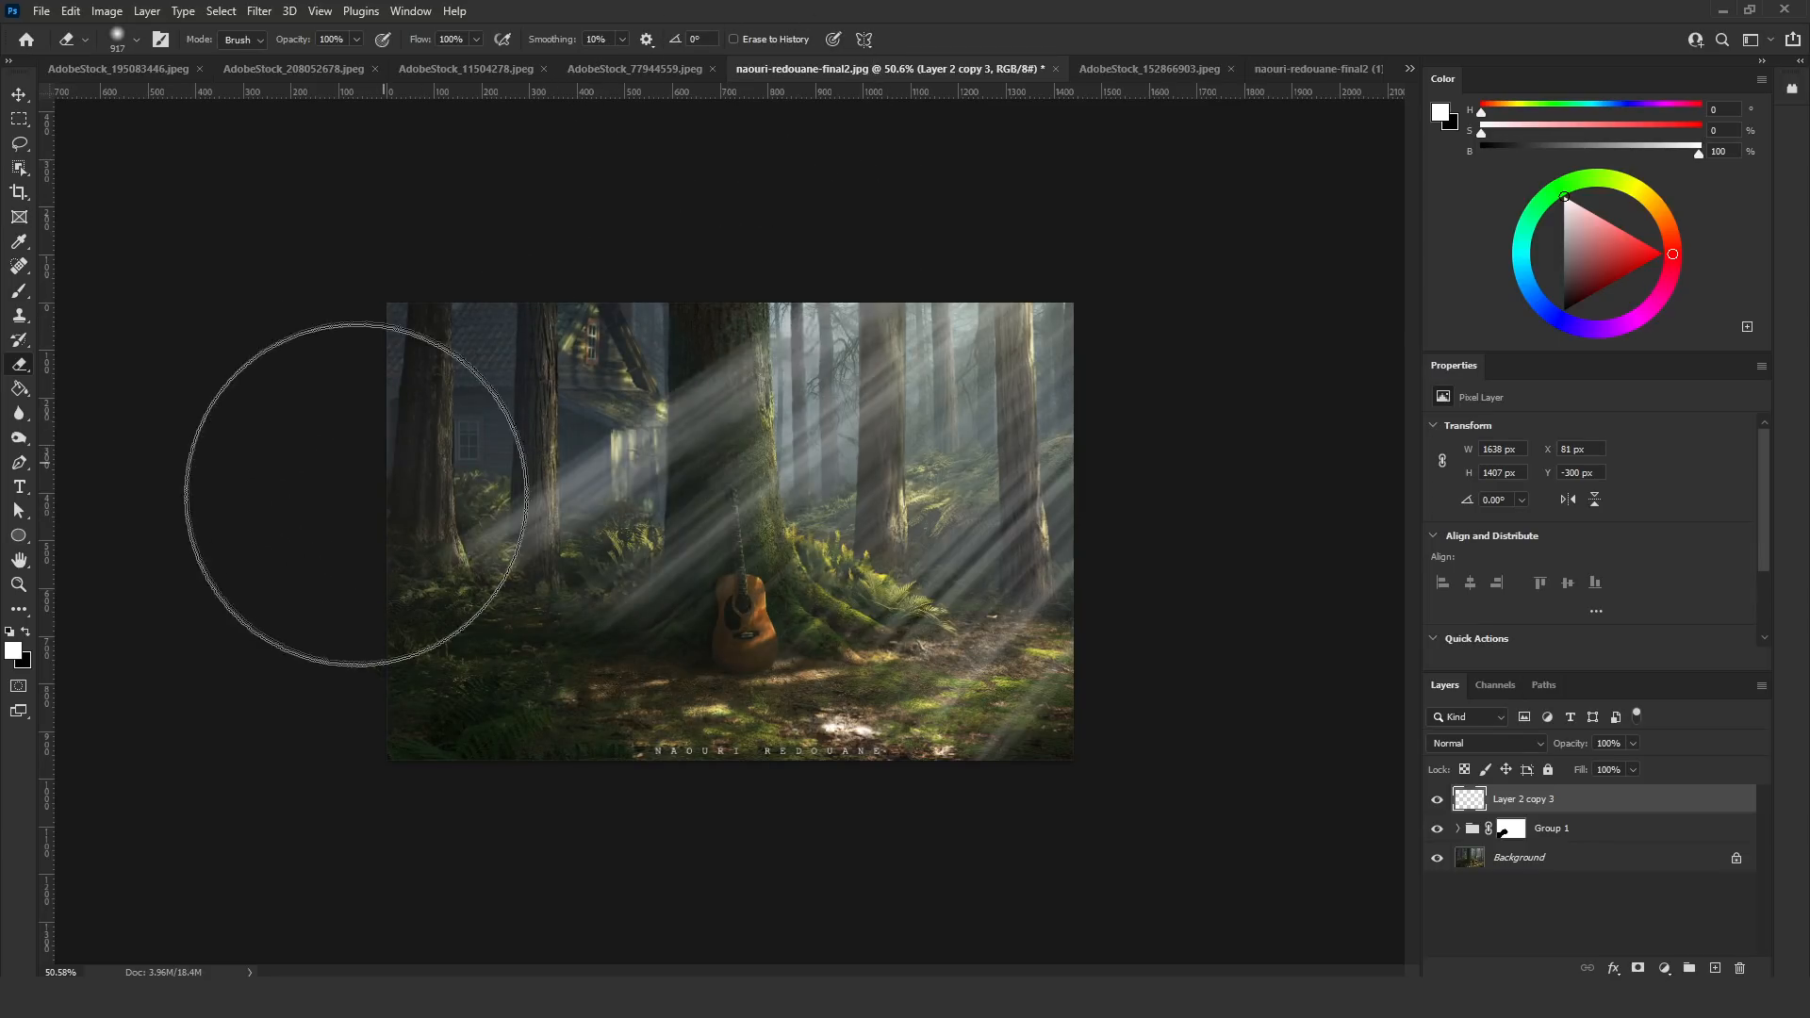
{"action": "mouse_move", "coordinate": [1077, 839]}
{"action": "left_mouse_down"}
{"action": "mouse_move", "coordinate": [659, 727]}
{"action": "mouse_move", "coordinate": [767, 930]}
{"action": "mouse_move", "coordinate": [1160, 659]}
{"action": "mouse_move", "coordinate": [962, 766]}
{"action": "left_mouse_up"}
{"action": "scroll", "coordinate": [961, 766], "scroll_direction": "up", "scroll_amount": 1}
Clip a Hue/Saturation adjustment to the rays layer and colorize it with hue 47, saturation 71 and lightness -23
{"action": "left_click", "coordinate": [1664, 969]}
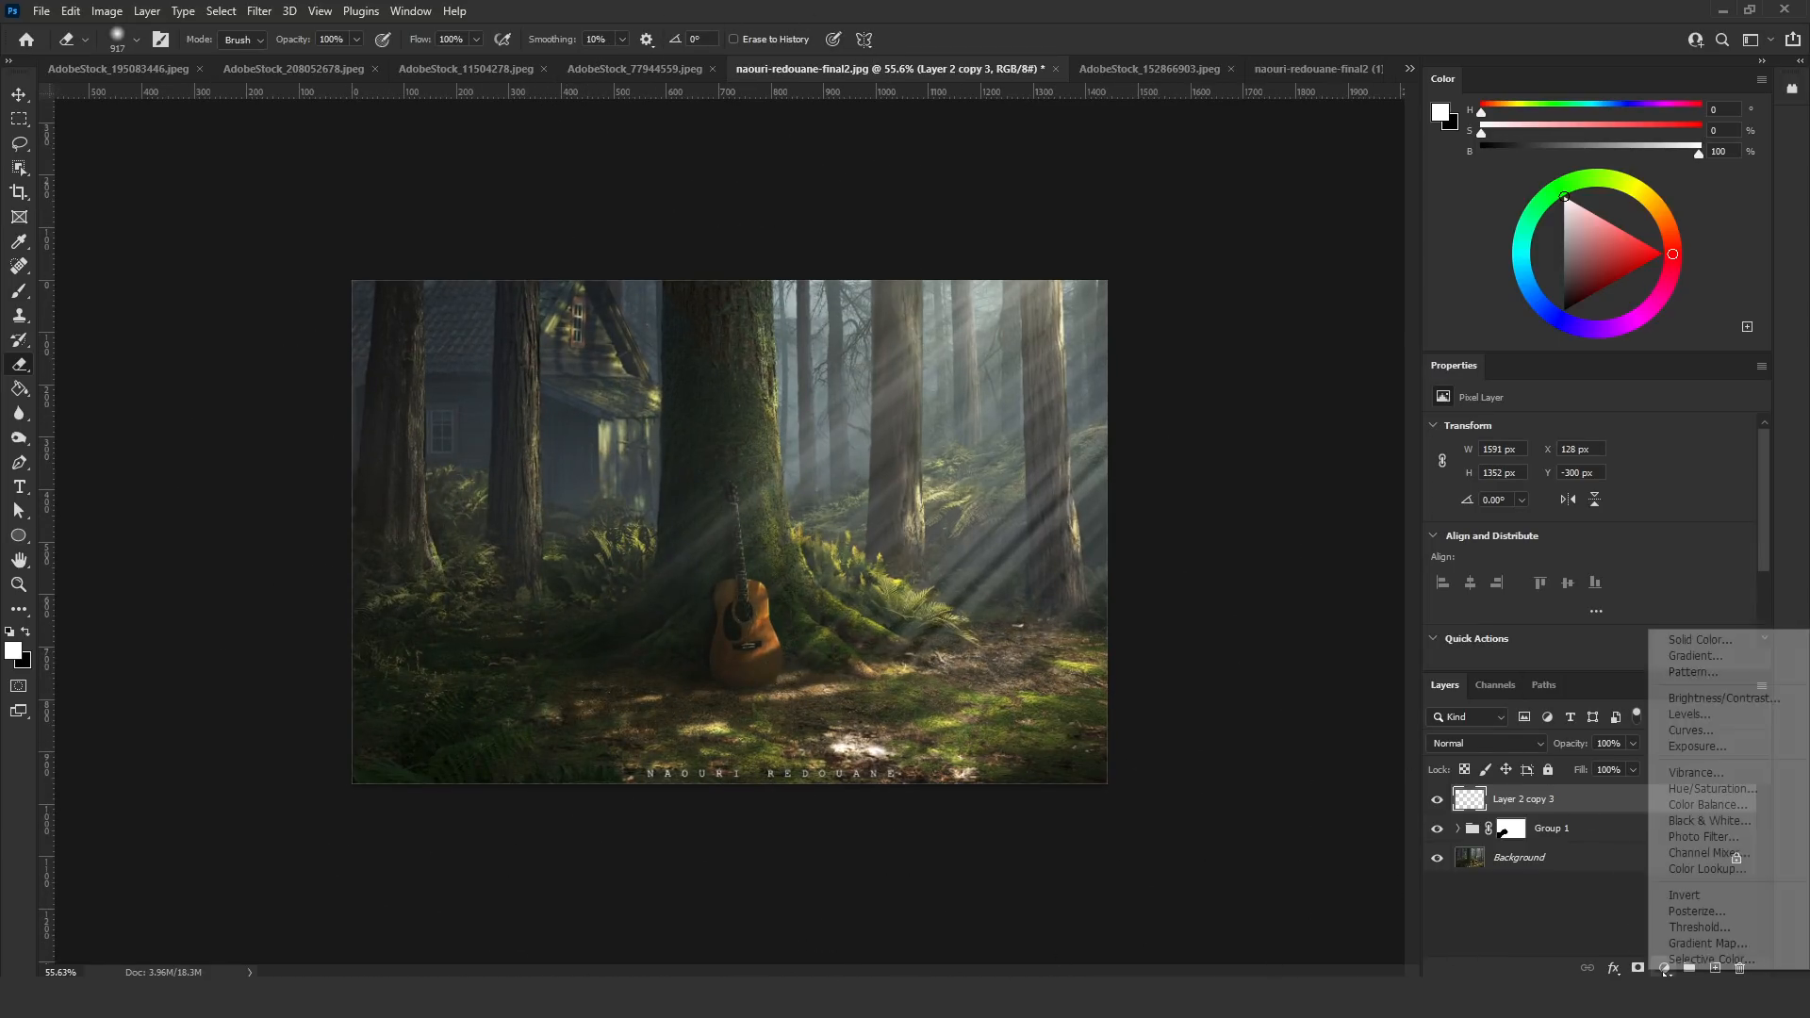
{"action": "left_click", "coordinate": [1712, 788]}
{"action": "left_click", "coordinate": [1628, 659]}
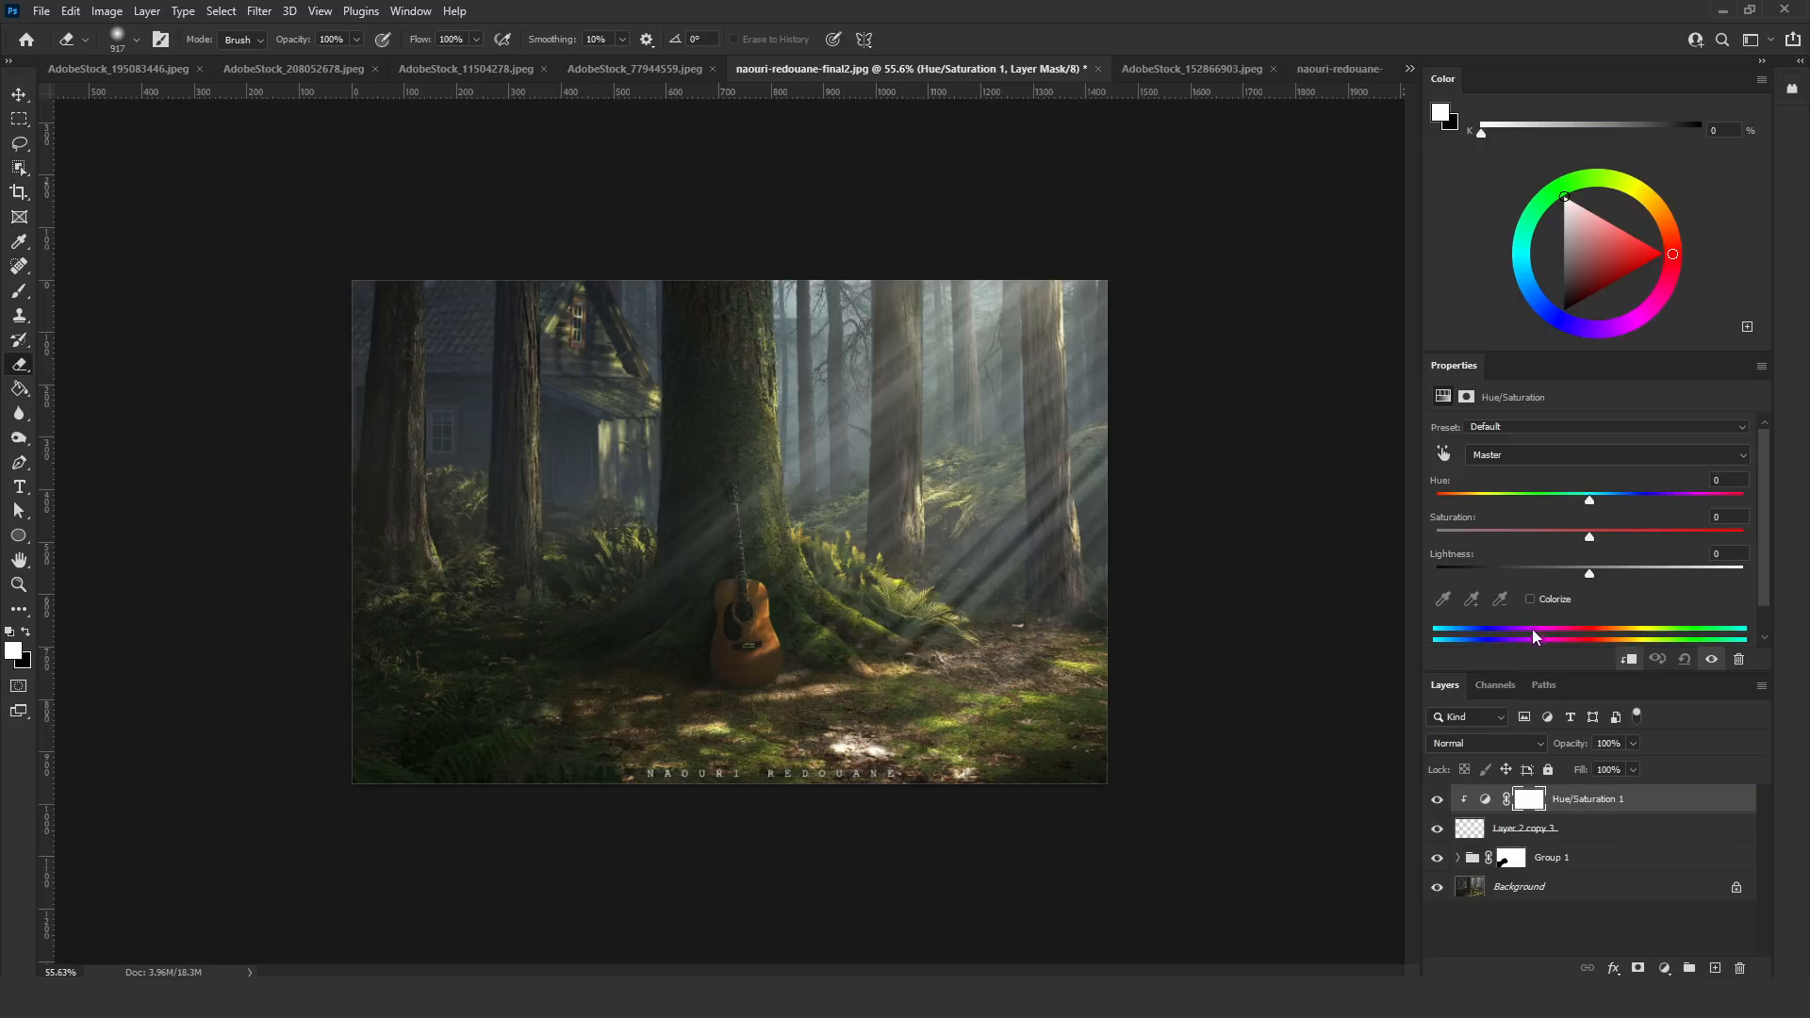
{"action": "left_click", "coordinate": [1530, 598]}
{"action": "left_click_drag", "start_coordinate": [1590, 574], "coordinate": [1614, 539]}
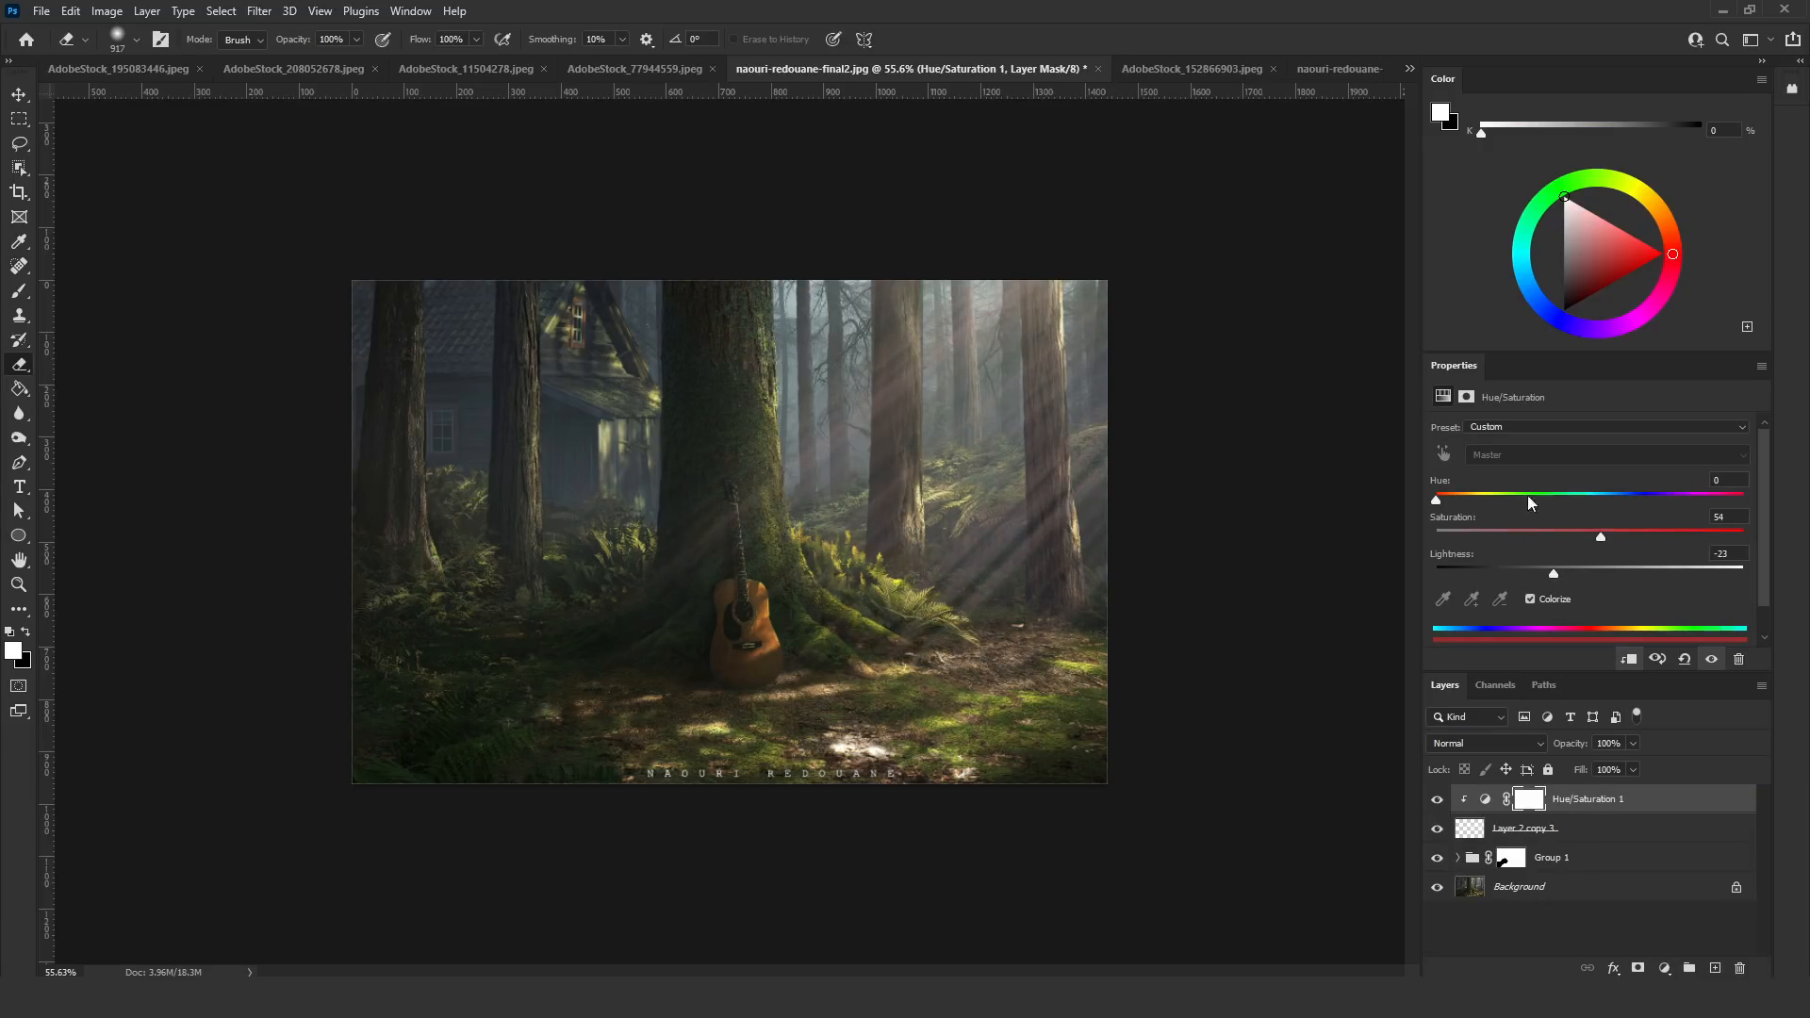
{"action": "left_click_drag", "start_coordinate": [1436, 500], "coordinate": [1477, 503]}
{"action": "left_click_drag", "start_coordinate": [1638, 535], "coordinate": [1654, 538]}
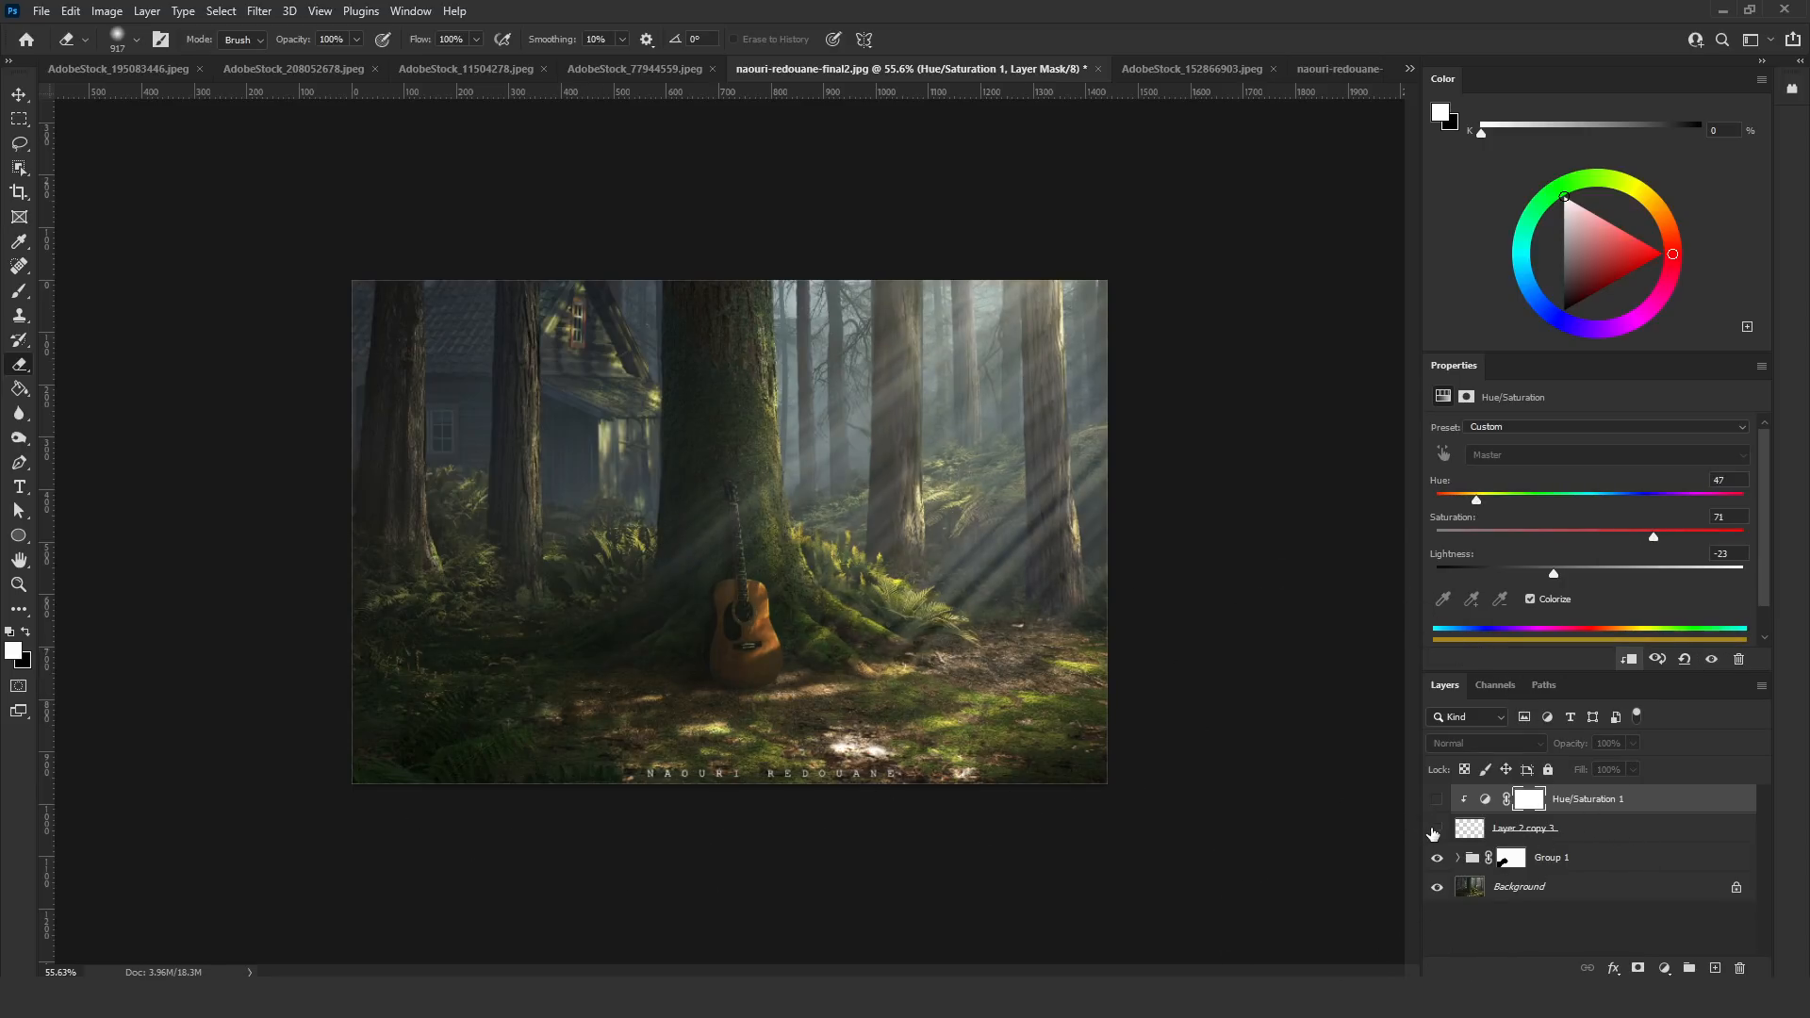
Hide the existing rays layer and its Hue/Saturation adjustment, add a new layer, and choose the 3168 px light-spots brush
{"action": "left_click_drag", "start_coordinate": [1437, 798], "coordinate": [1437, 828]}
{"action": "left_click", "coordinate": [1715, 968]}
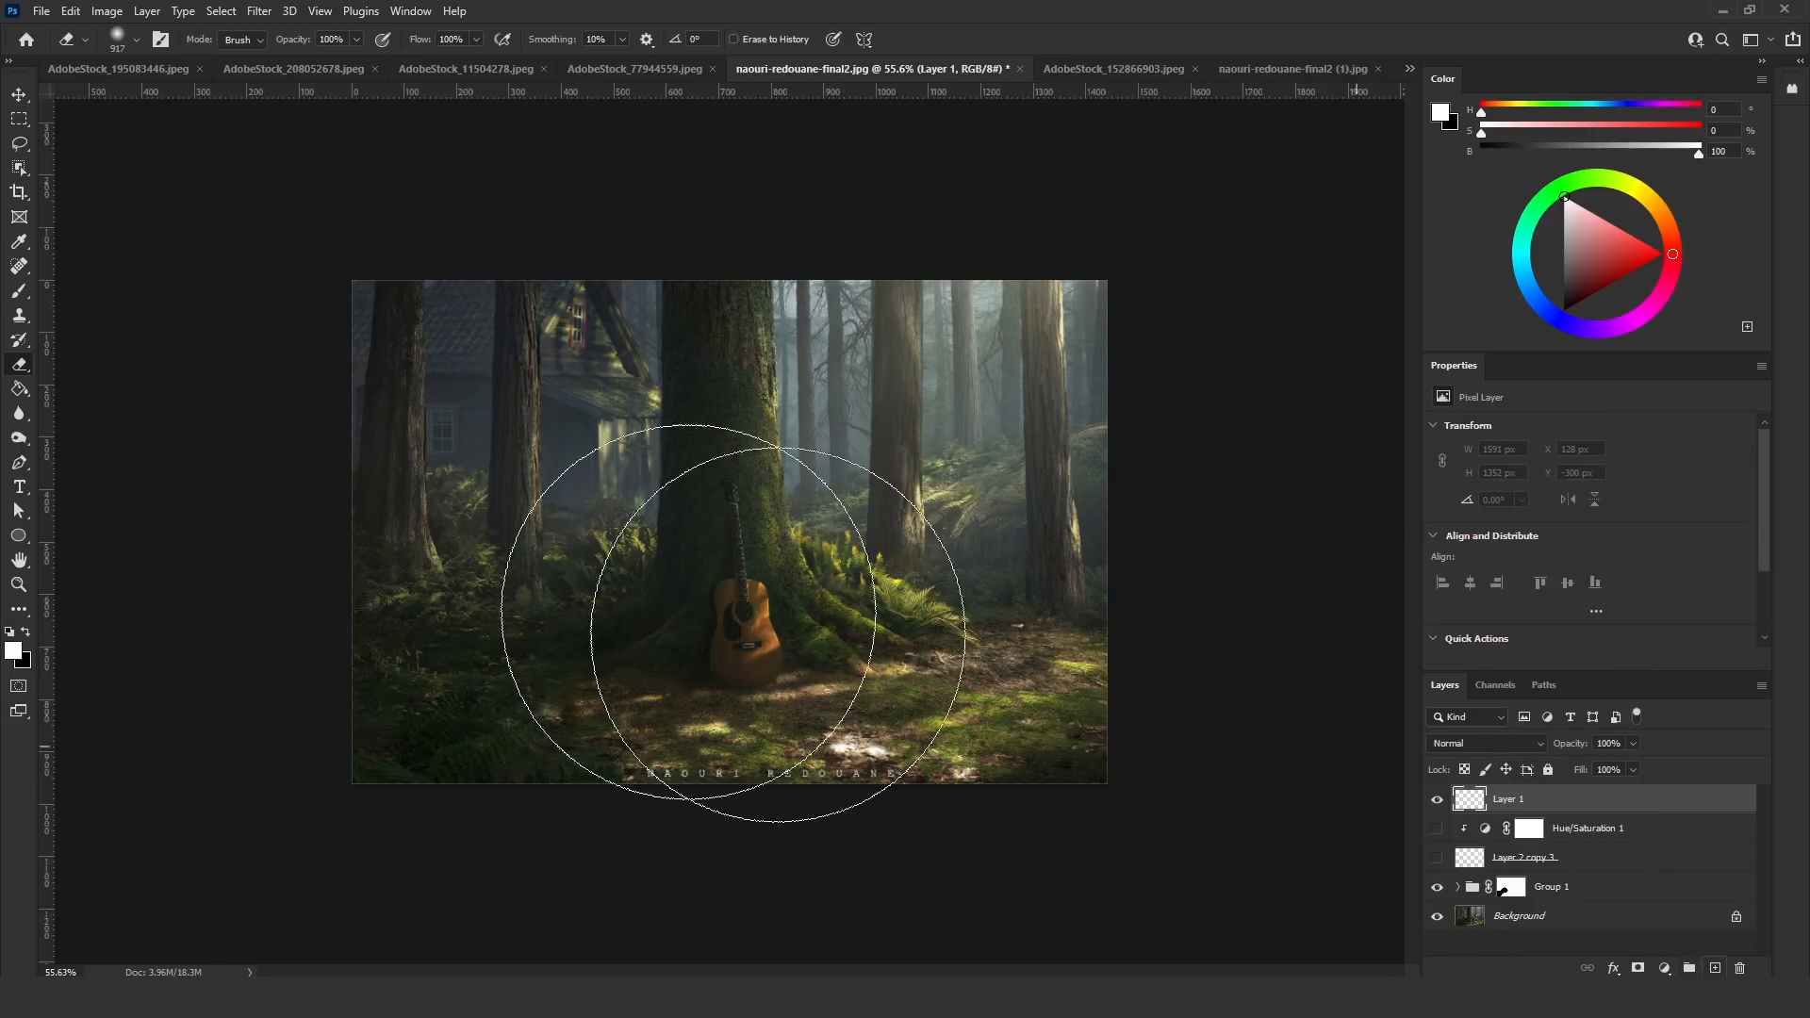
{"action": "left_click", "coordinate": [19, 290]}
{"action": "left_click", "coordinate": [133, 43]}
{"action": "left_click", "coordinate": [197, 425]}
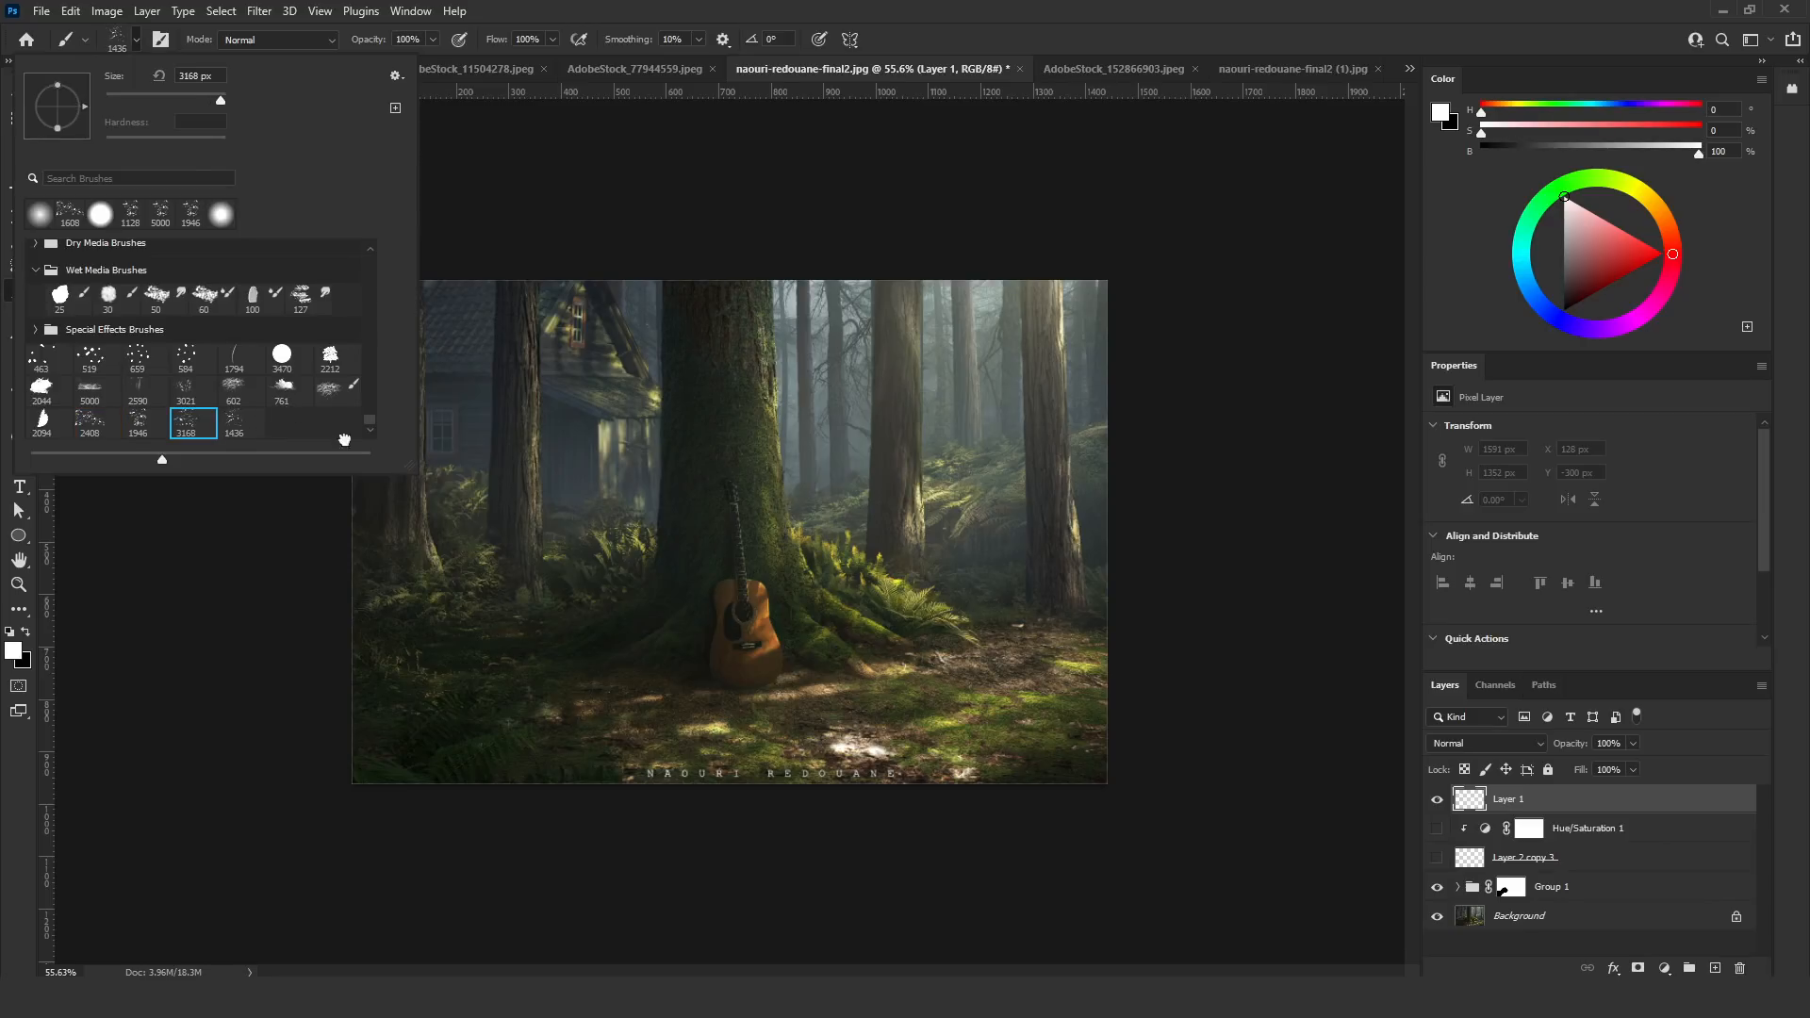
Stamp a smaller cluster of white light spots, about 578 × 595 px, over the tree trunks in the photo's upper-right area
{"action": "left_click_drag", "start_coordinate": [859, 498], "coordinate": [716, 498]}
{"action": "left_click", "coordinate": [944, 471]}
{"action": "key", "text": "ctrl+z"}
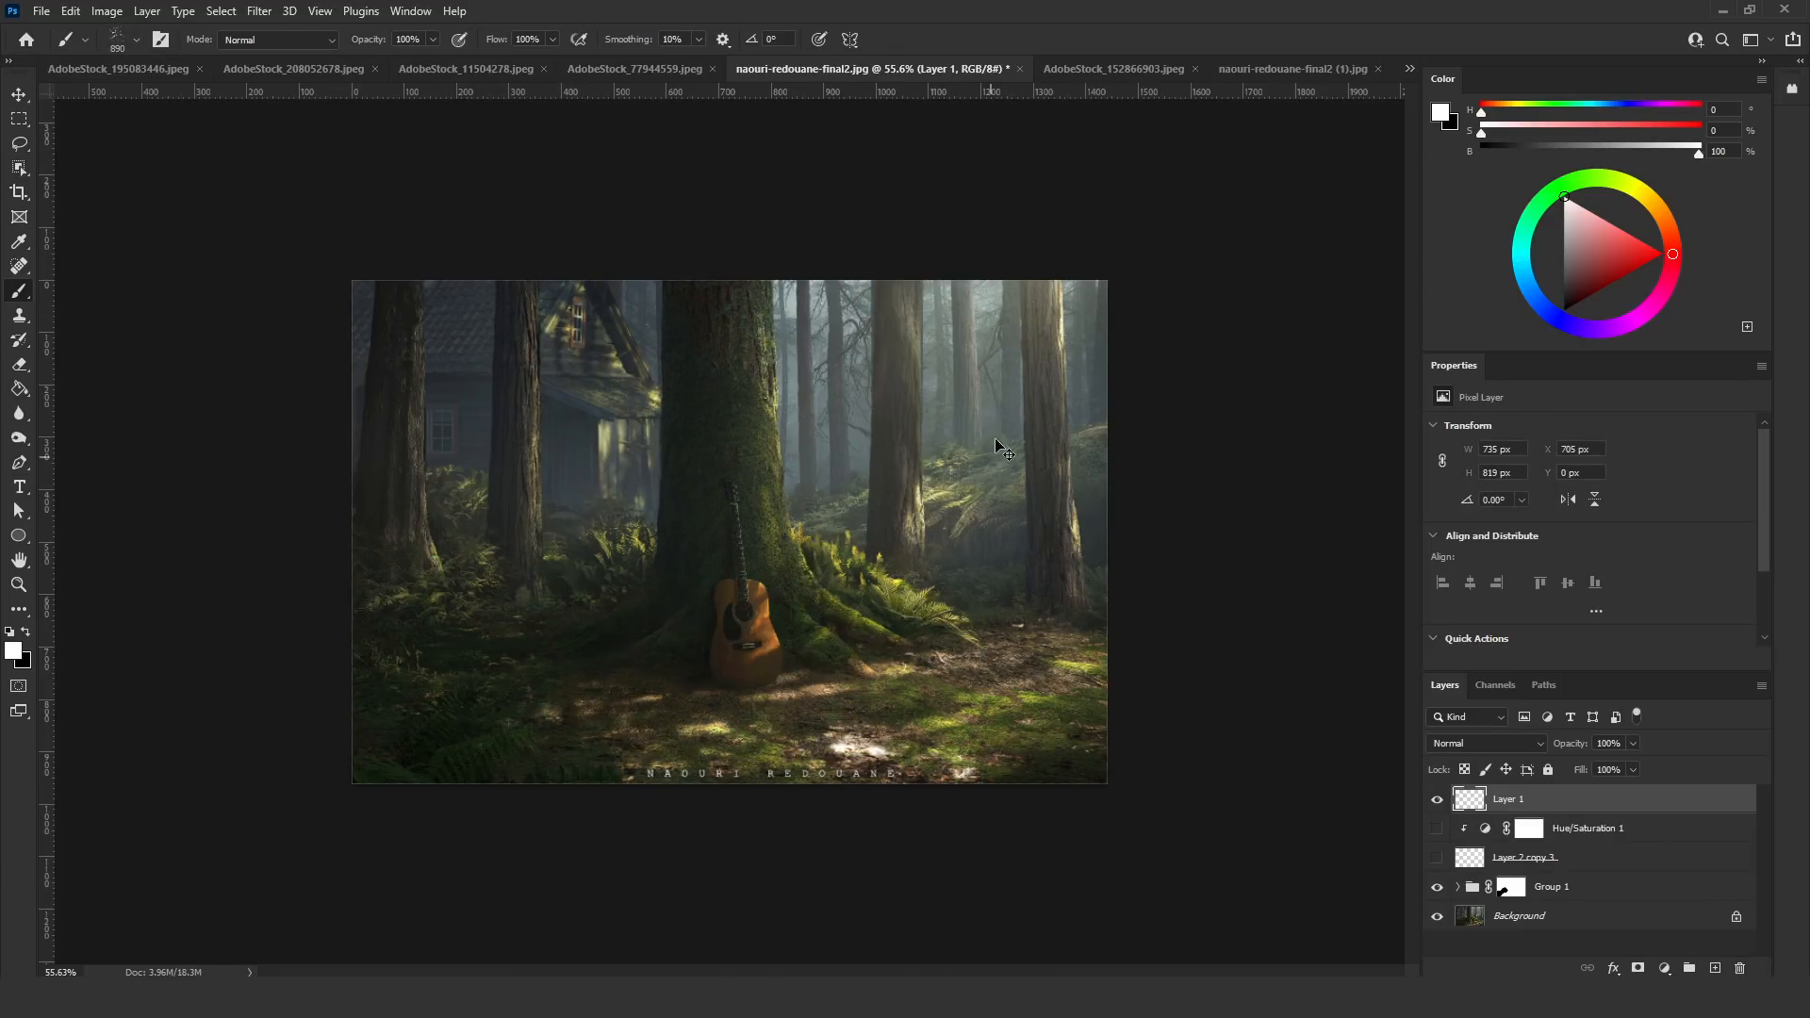
{"action": "left_click_drag", "start_coordinate": [971, 405], "coordinate": [958, 406]}
{"action": "left_click", "coordinate": [971, 415]}
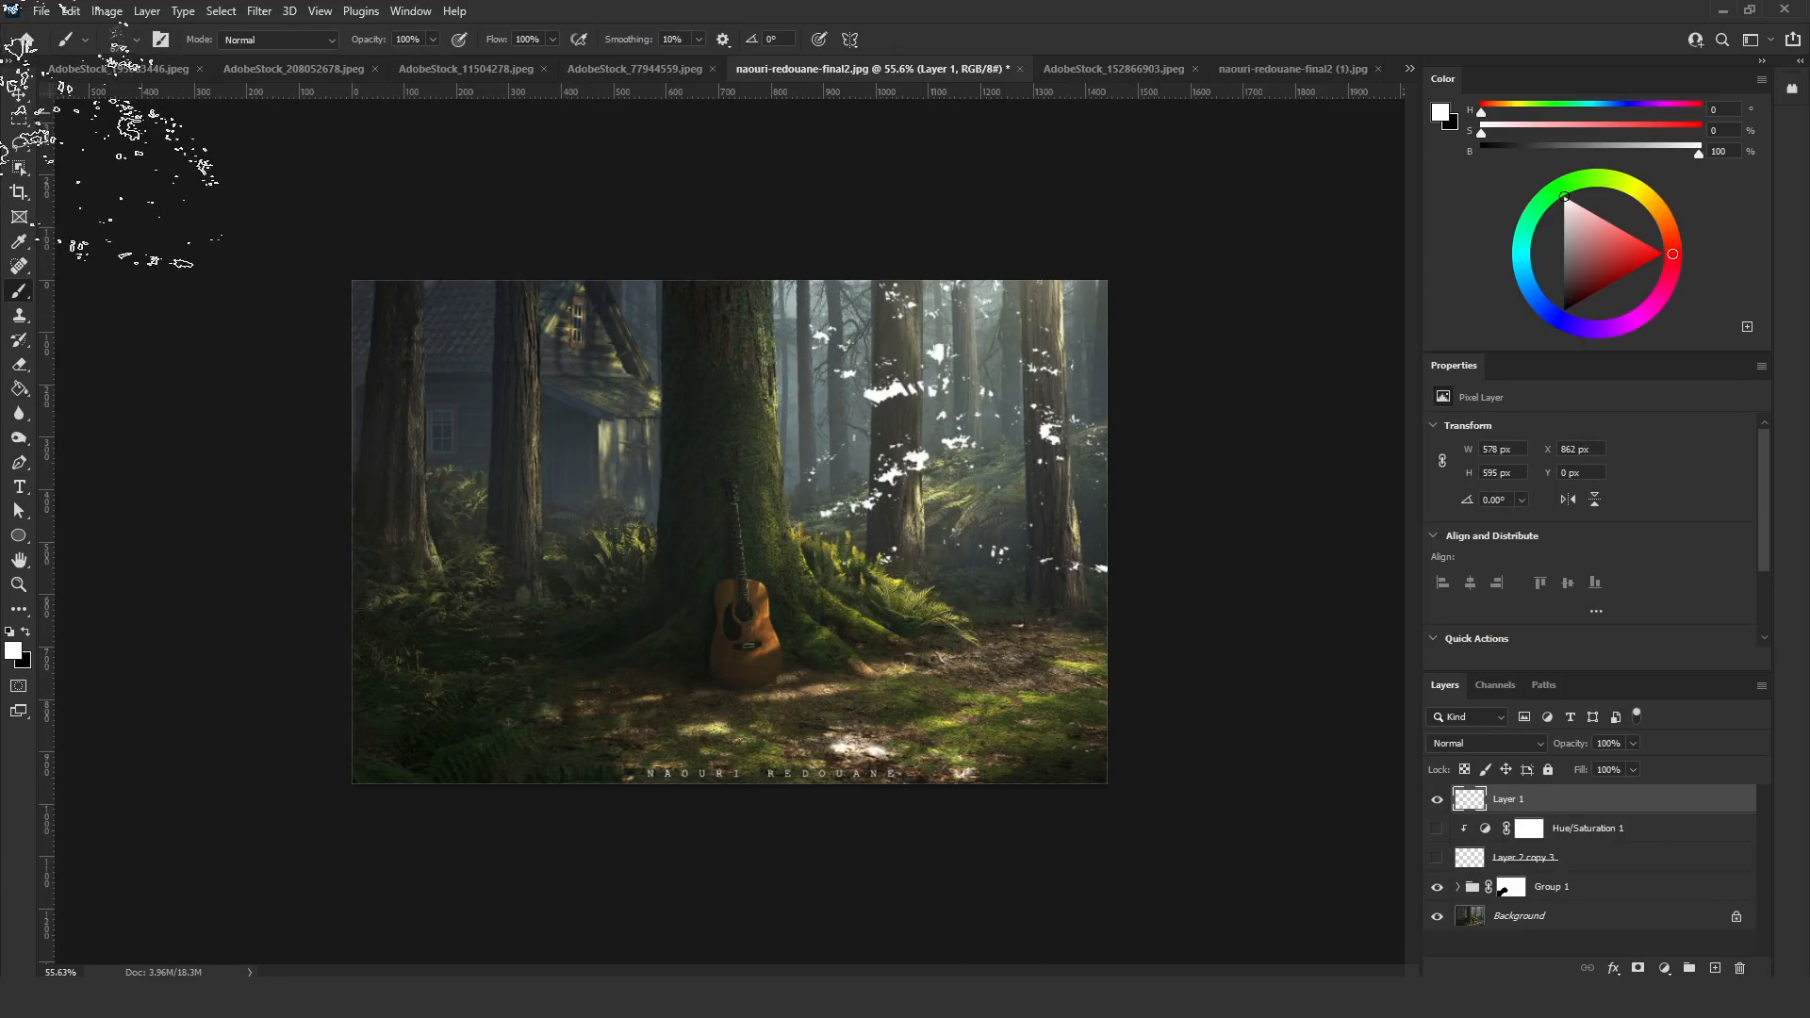
Select the whole canvas and apply a Best-quality Zoom Radial Blur at maximum amount, centred in the upper-right corner
{"action": "left_click", "coordinate": [19, 119]}
{"action": "left_click_drag", "start_coordinate": [352, 280], "coordinate": [1419, 941]}
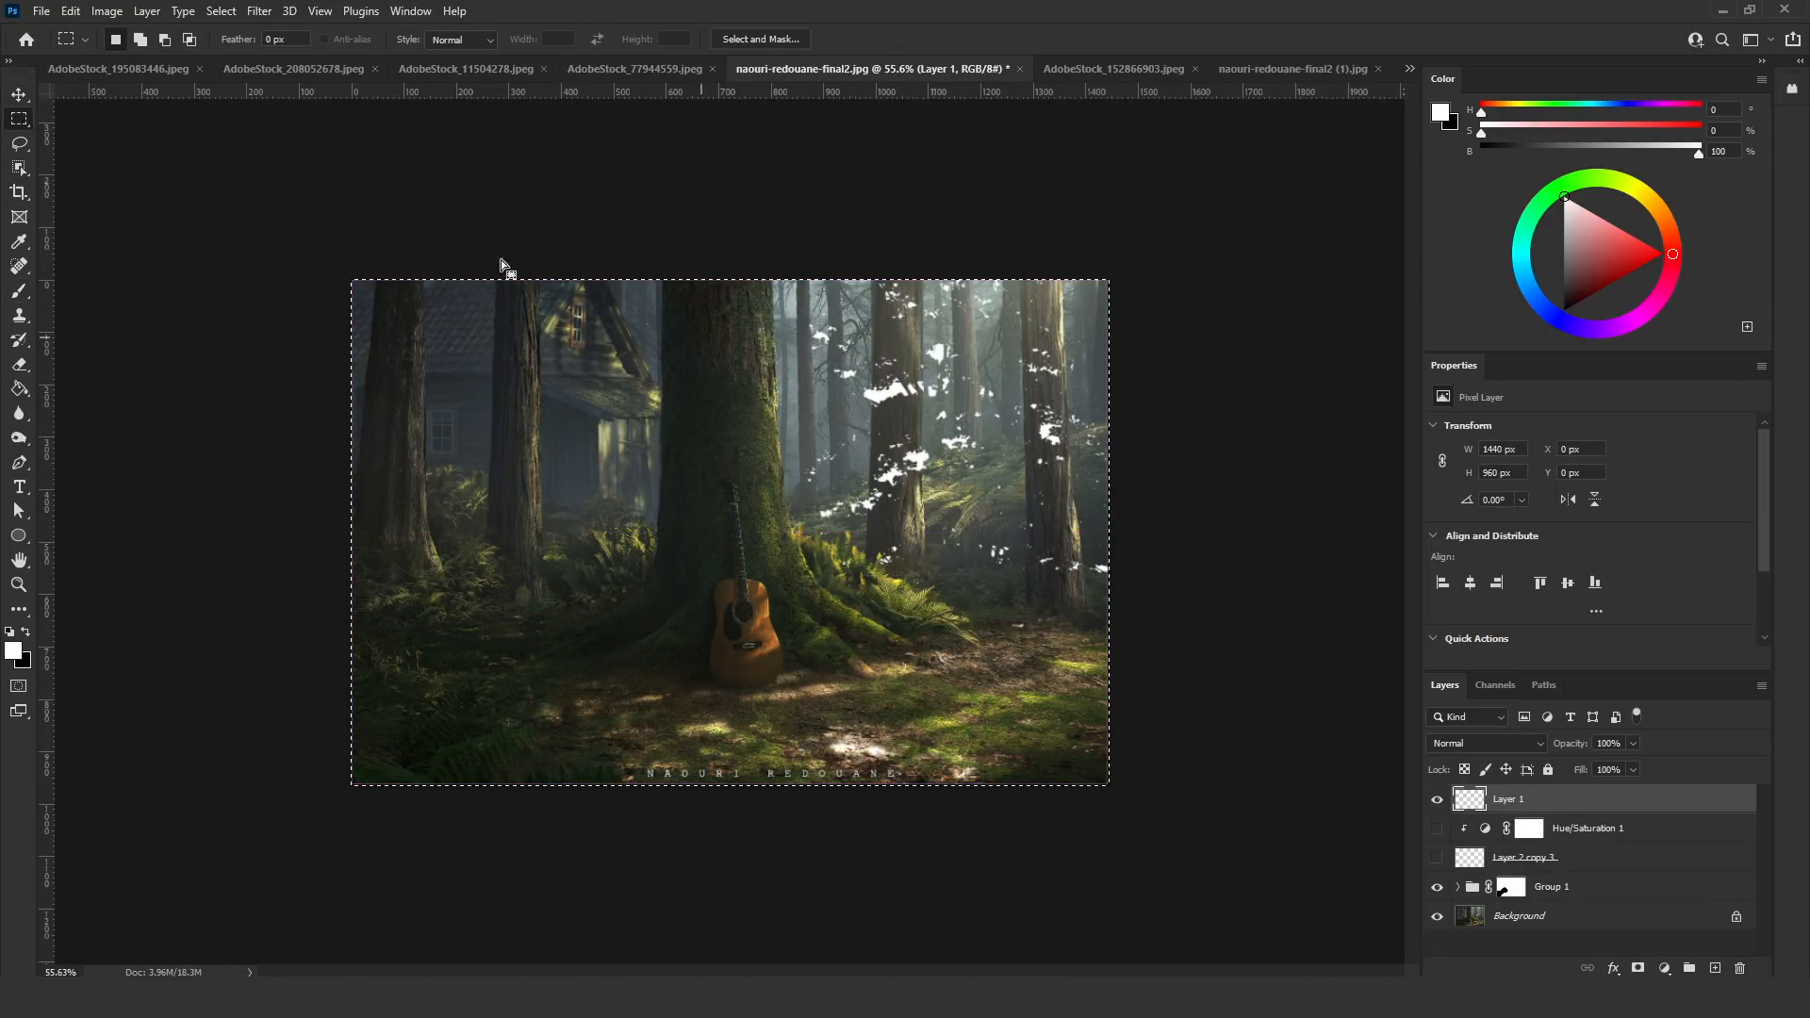
{"action": "scroll", "coordinate": [469, 259], "scroll_direction": "up", "scroll_amount": 3}
{"action": "left_click", "coordinate": [259, 12]}
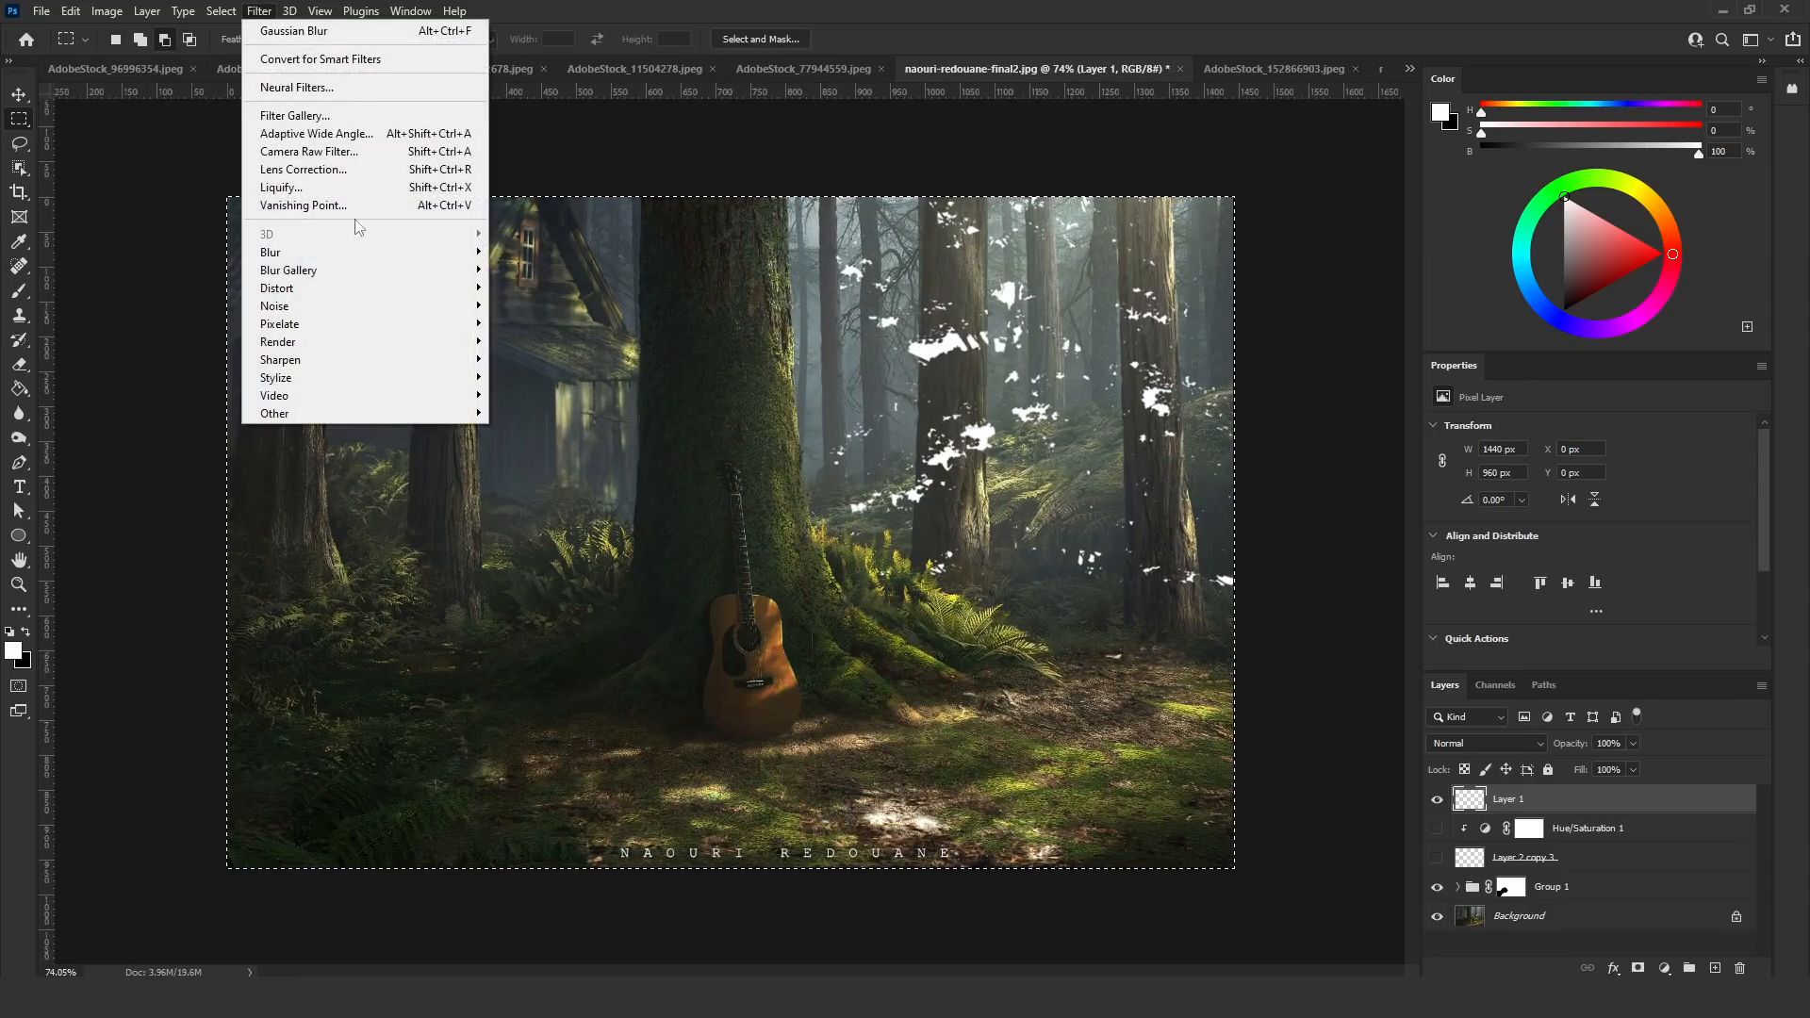
{"action": "mouse_move", "coordinate": [382, 257]}
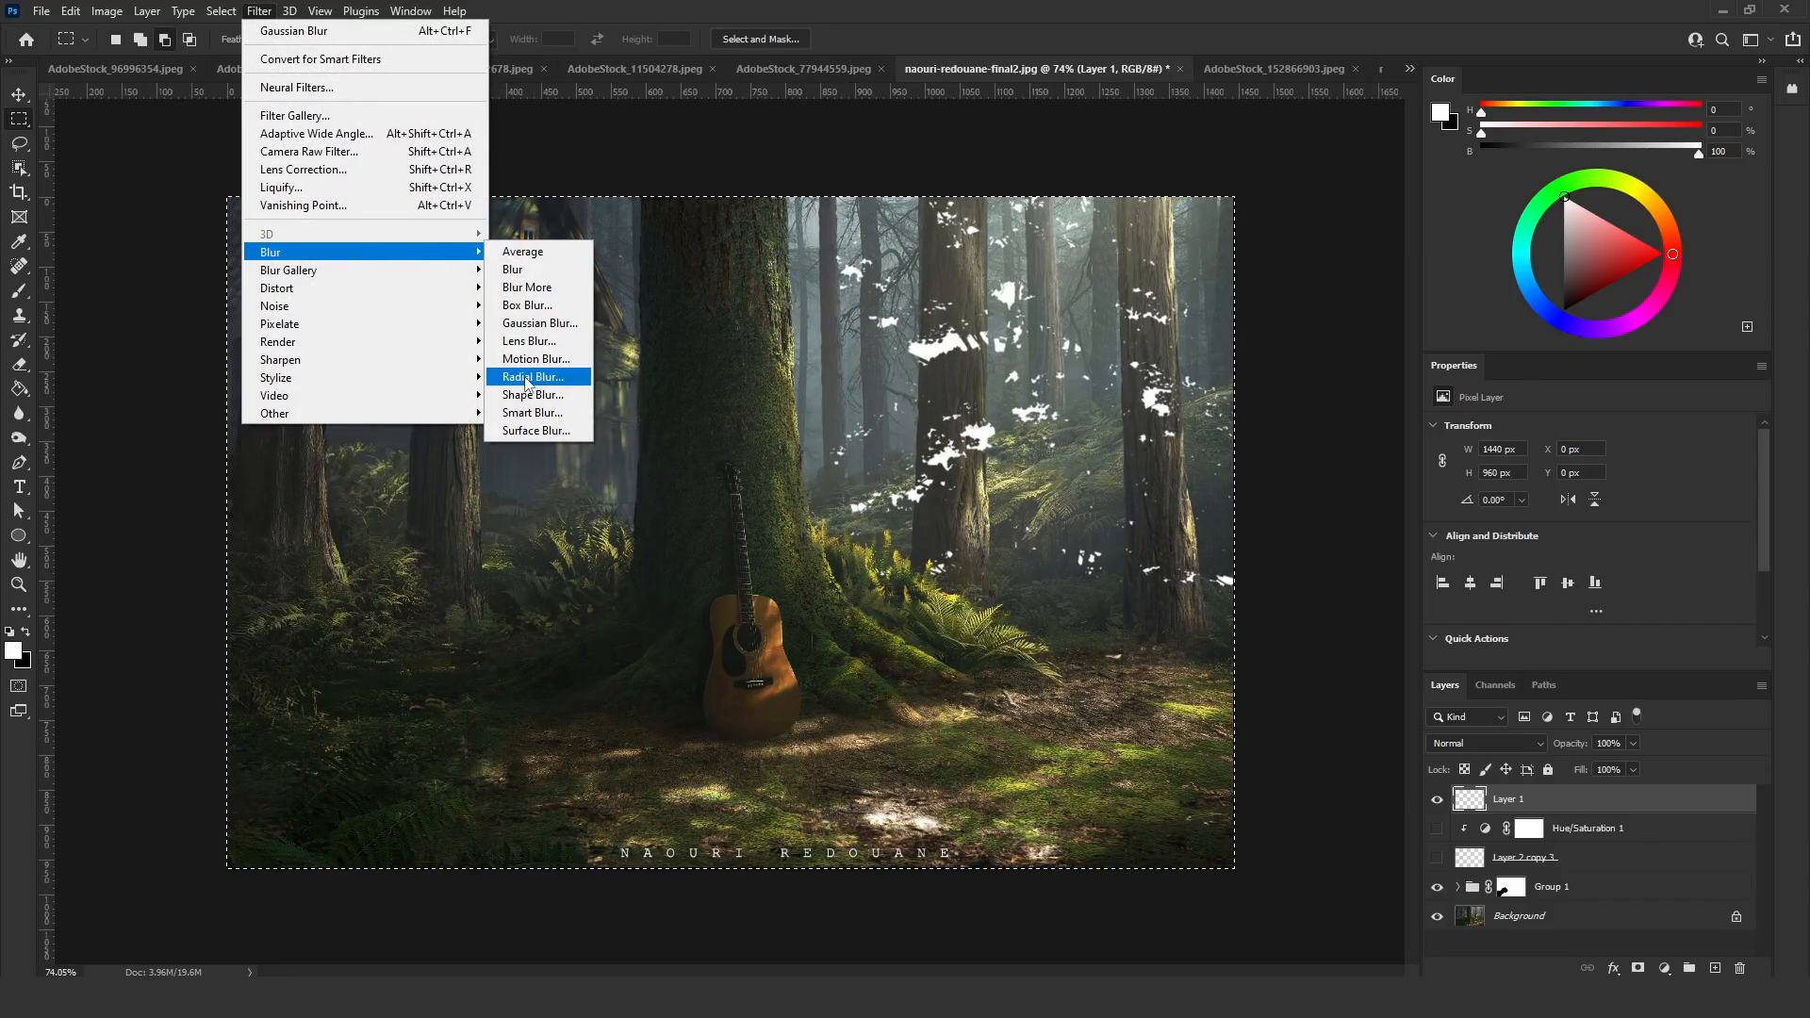
{"action": "left_click", "coordinate": [526, 378]}
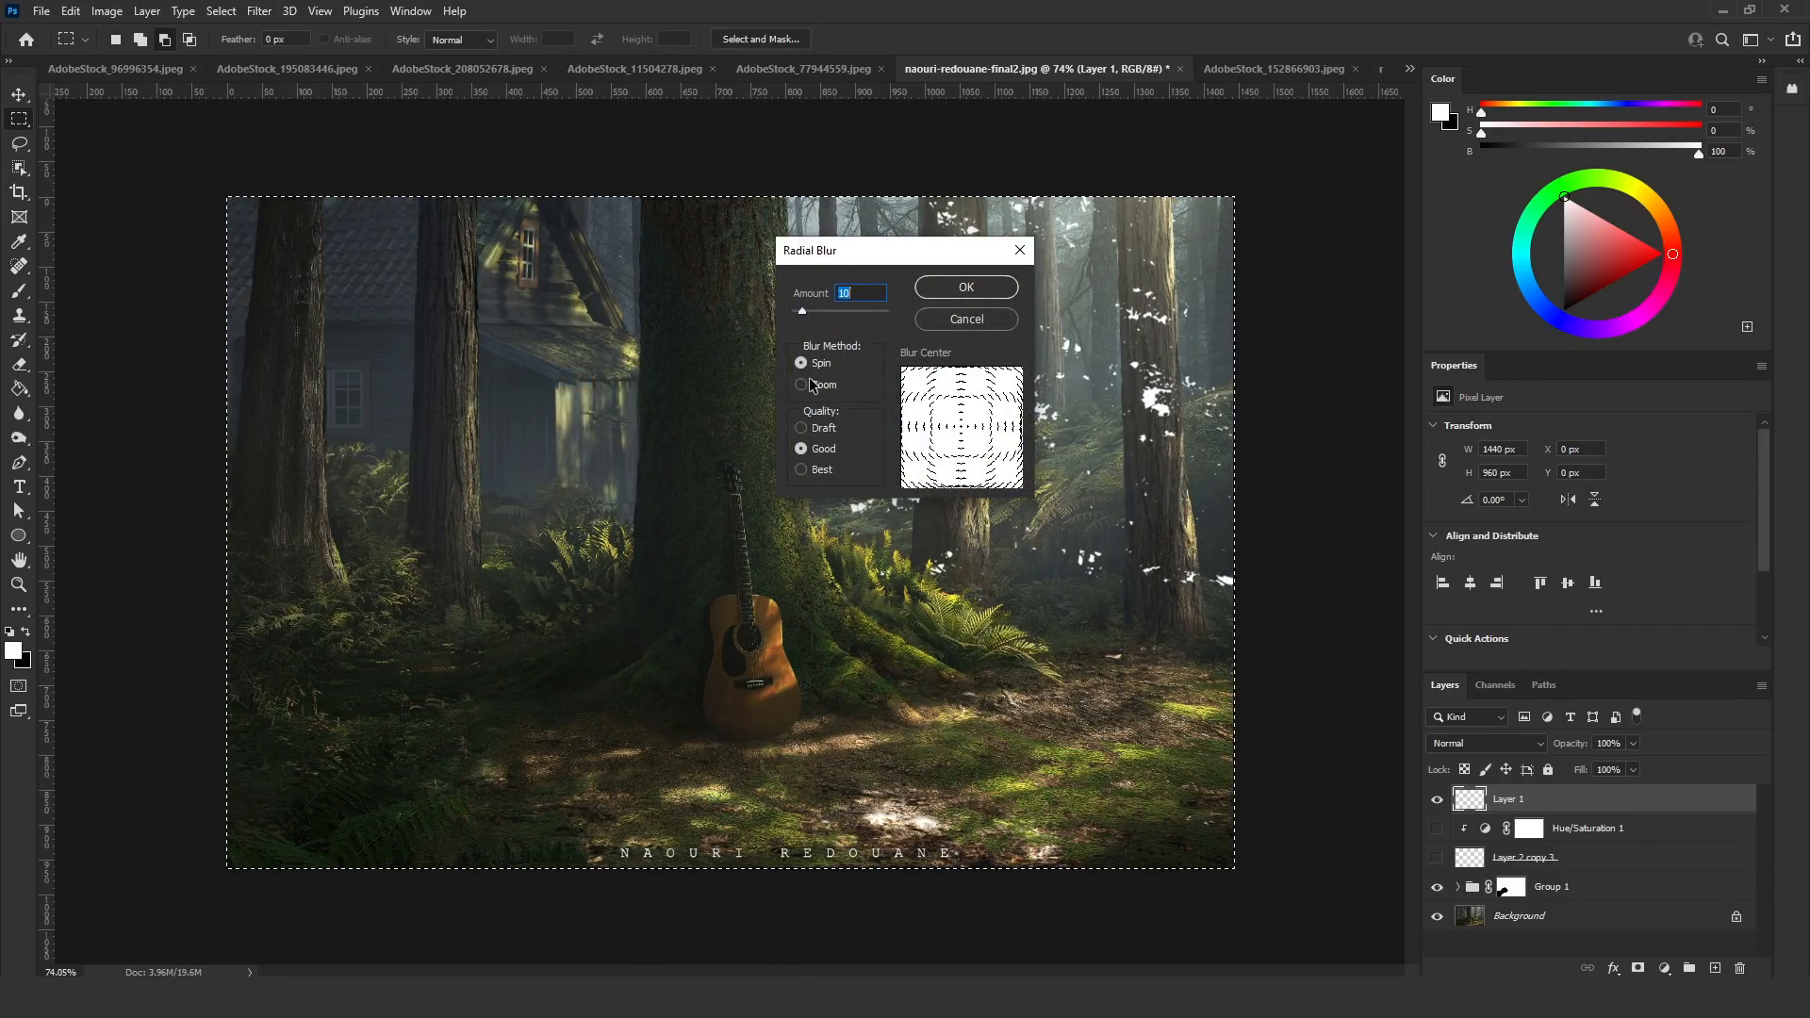
{"action": "left_click", "coordinate": [803, 470]}
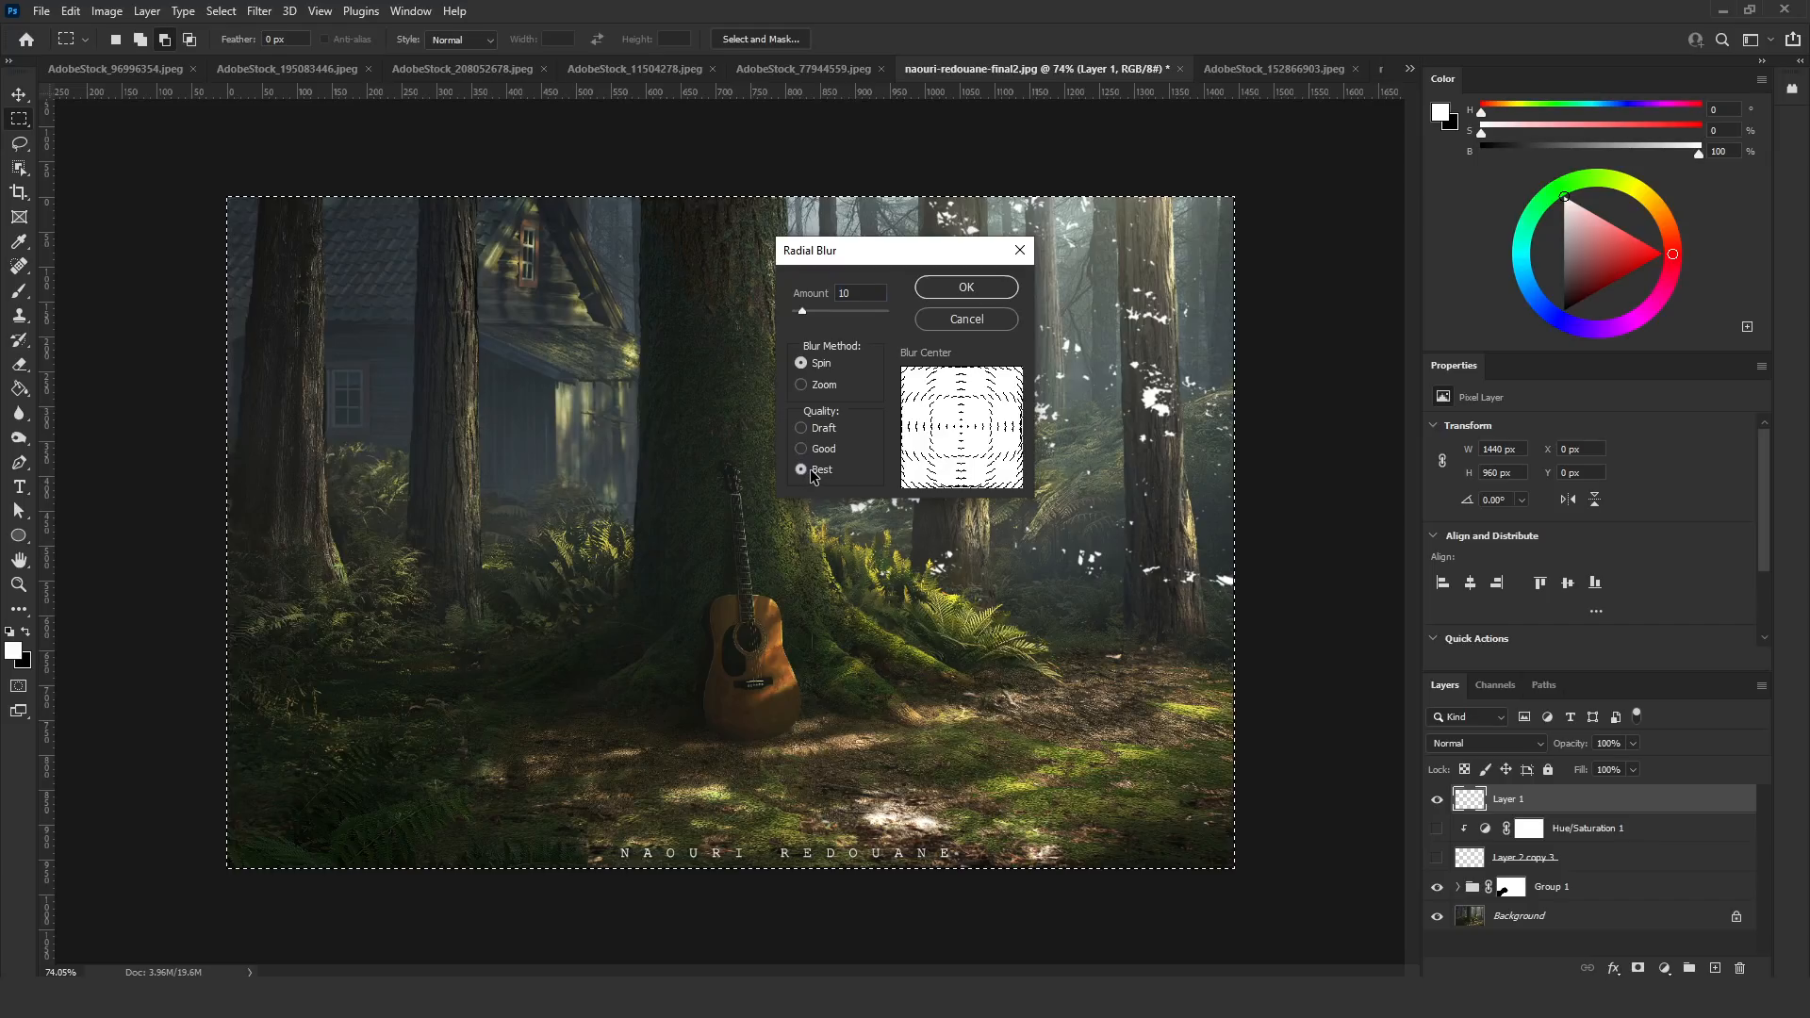
{"action": "left_click", "coordinate": [824, 386]}
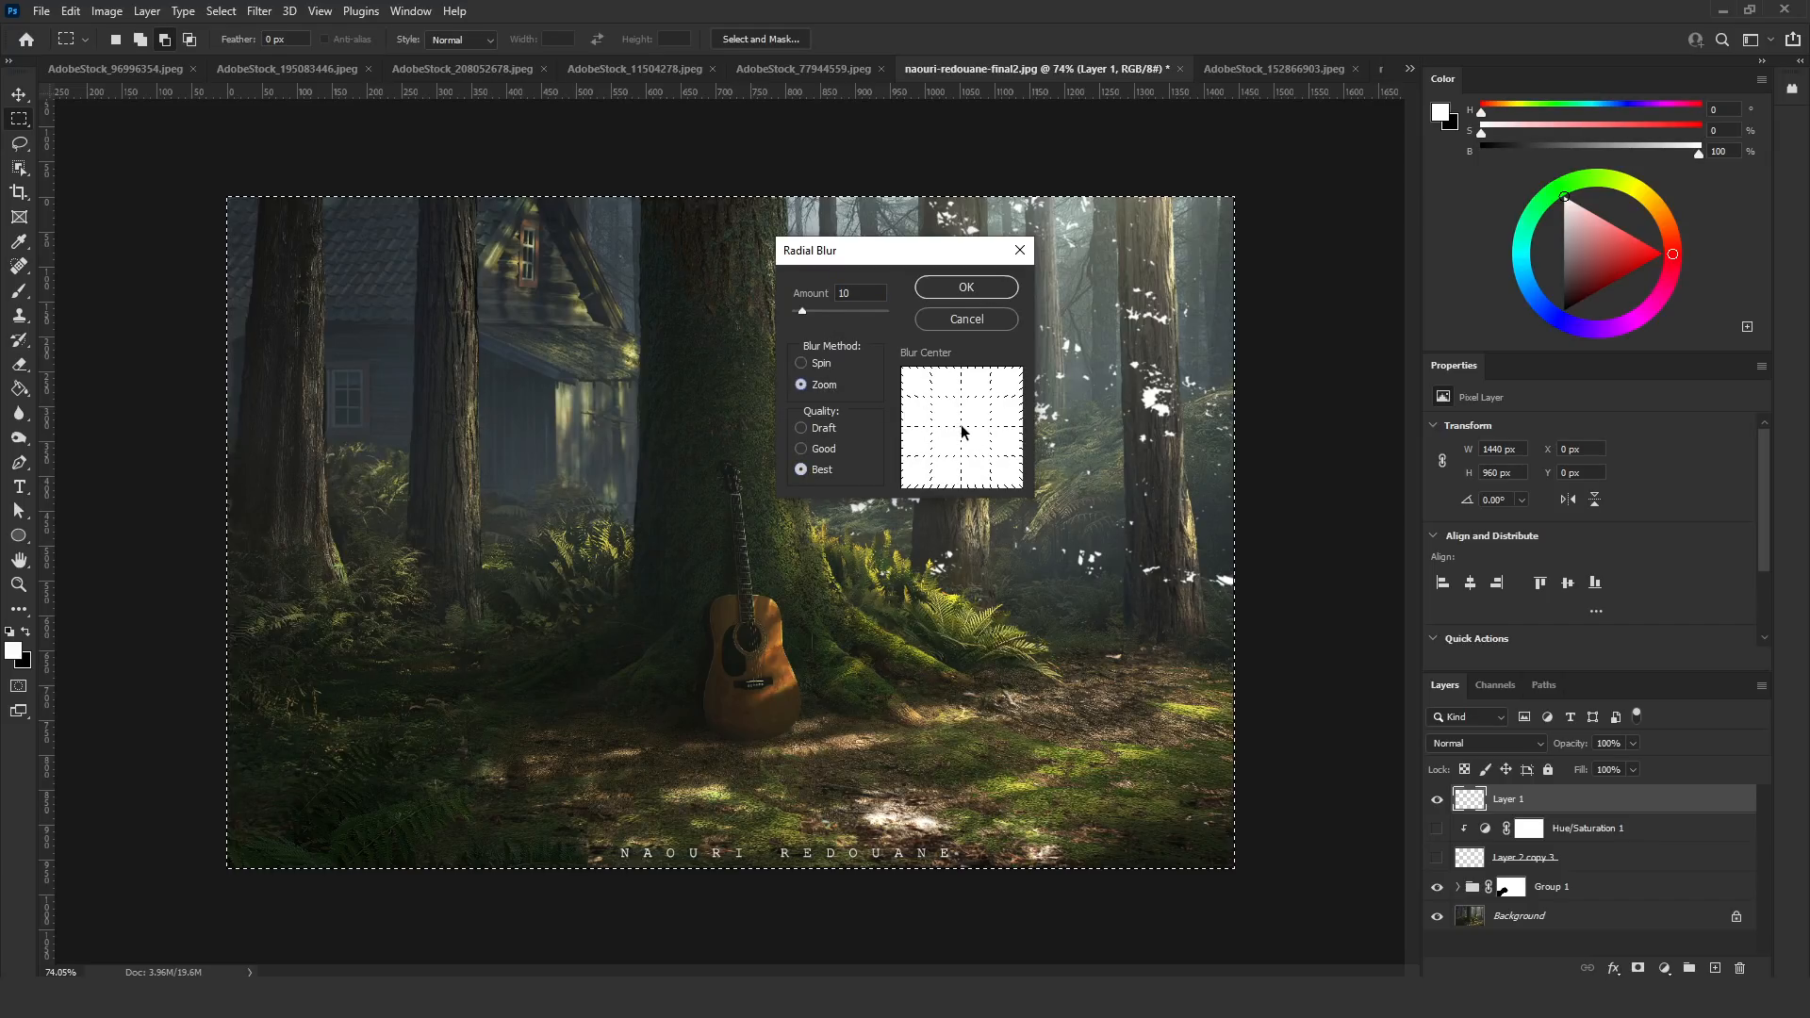
{"action": "left_click_drag", "start_coordinate": [962, 432], "coordinate": [1041, 358]}
{"action": "left_click_drag", "start_coordinate": [839, 314], "coordinate": [894, 314]}
{"action": "left_click", "coordinate": [975, 290]}
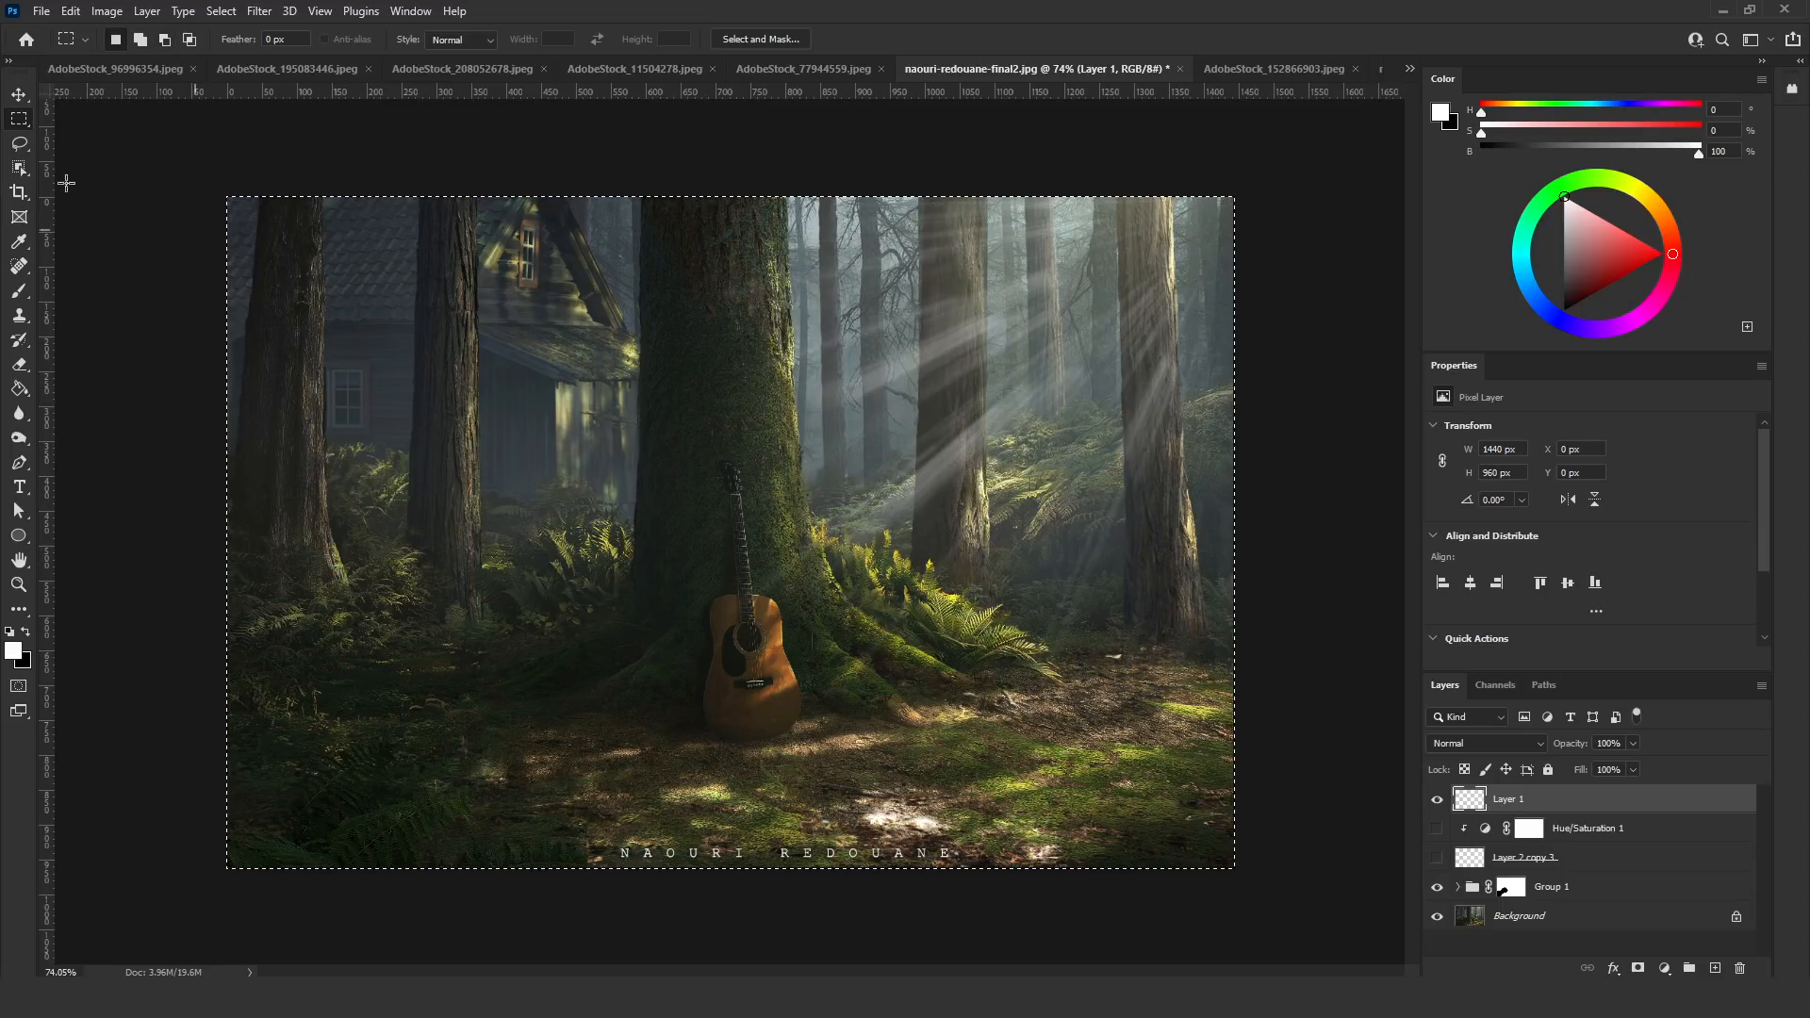
Deselect, then enlarge and distort the rays diagonally across the scene to about 1296 × 1404 px
{"action": "key", "text": "ctrl+d"}
{"action": "key", "text": "ctrl+t"}
{"action": "left_click_drag", "start_coordinate": [1026, 433], "coordinate": [1119, 362]}
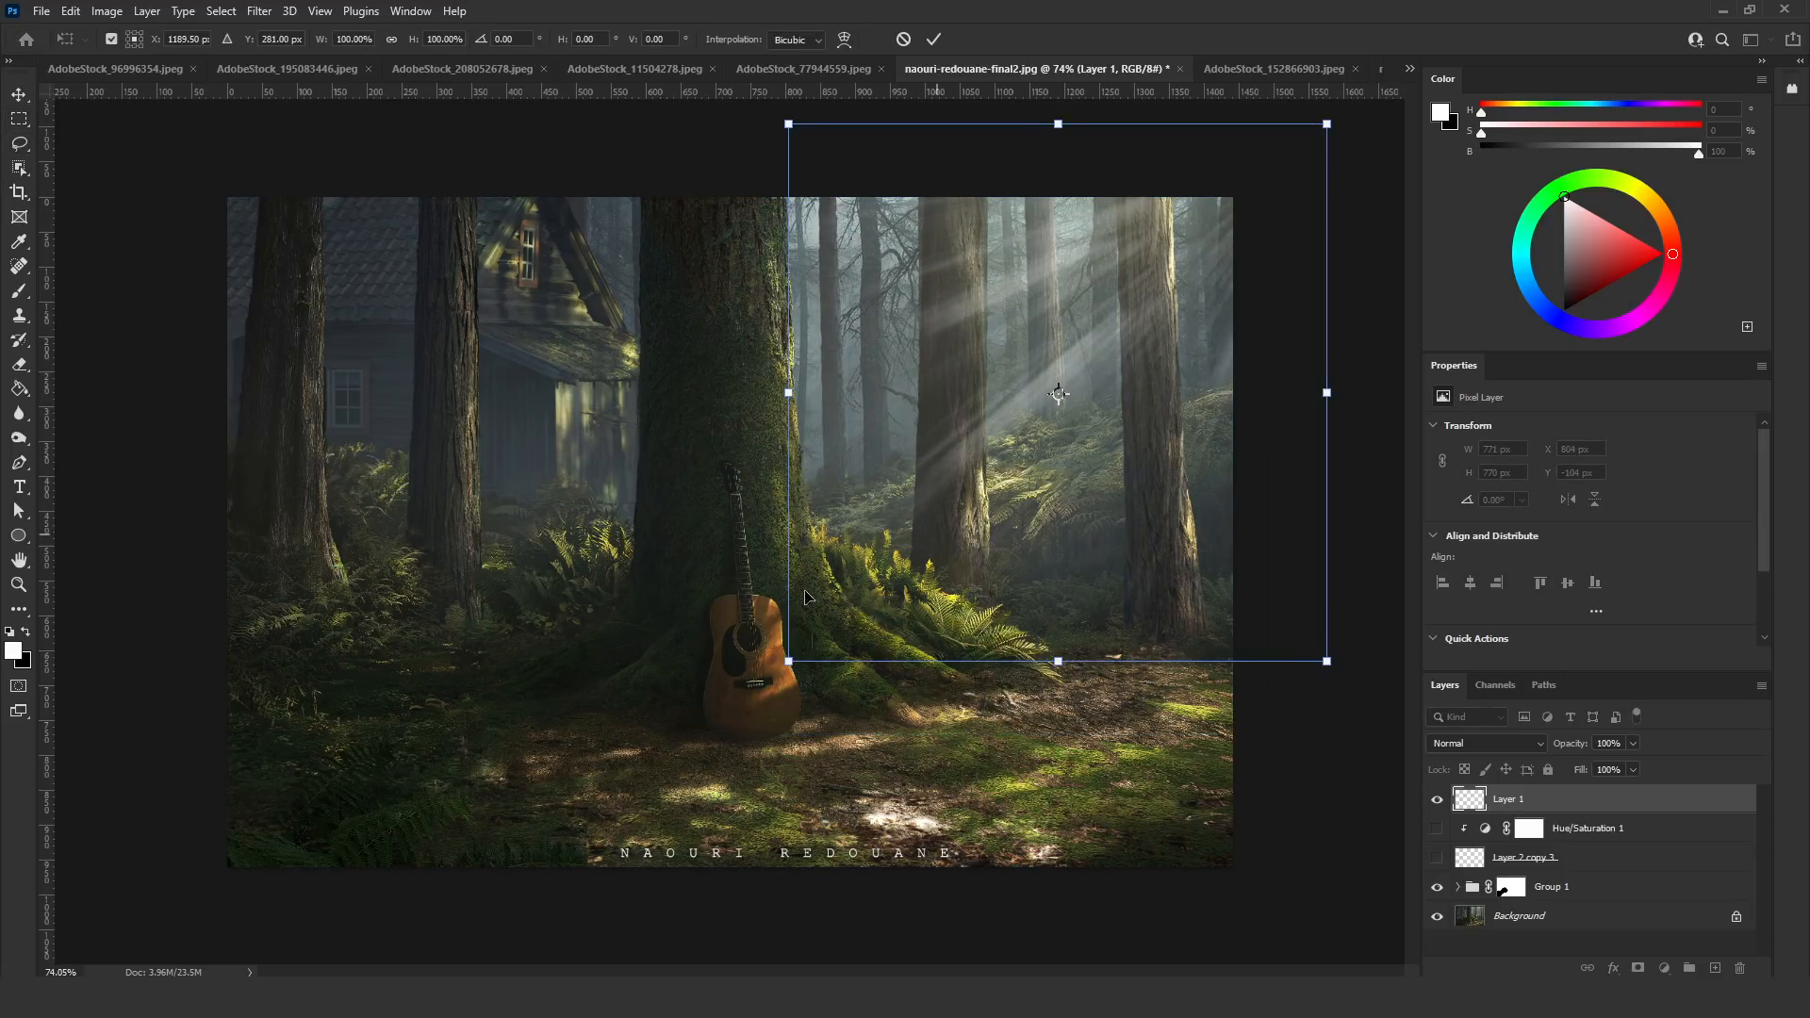
{"action": "left_click_drag", "start_coordinate": [790, 663], "coordinate": [478, 962]}
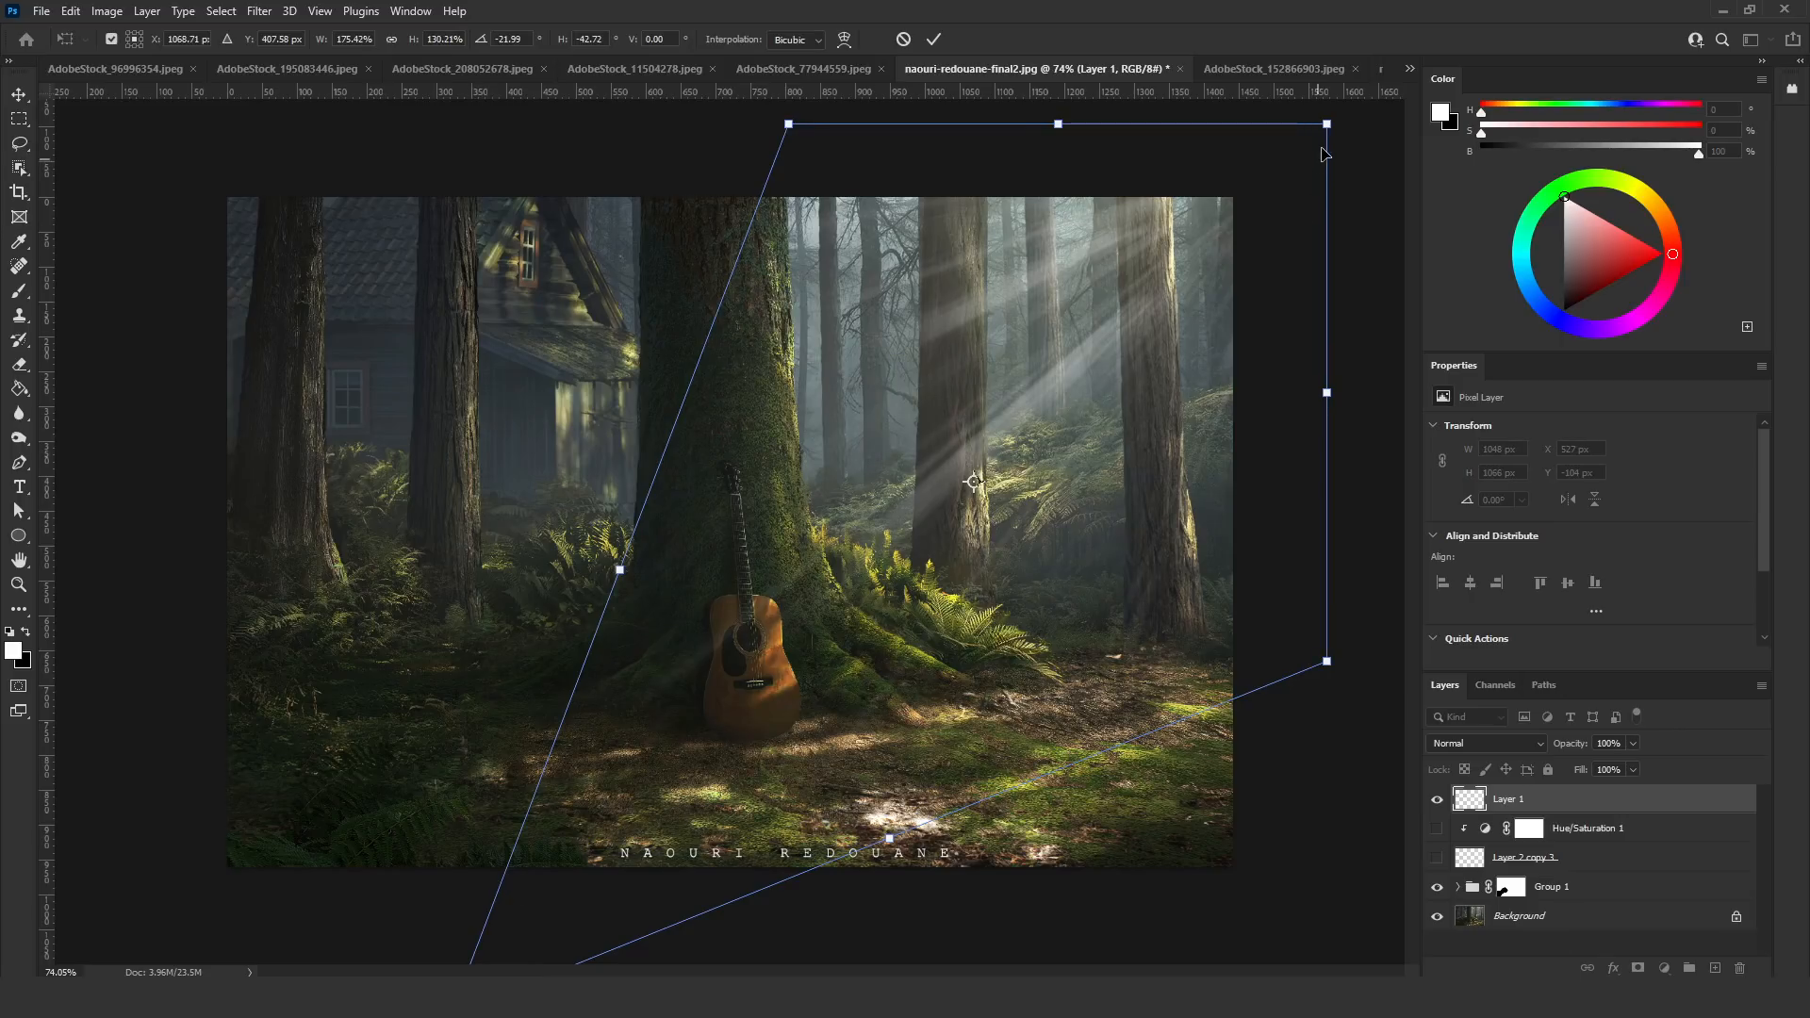
{"action": "left_click_drag", "start_coordinate": [1327, 124], "coordinate": [1527, 1]}
{"action": "left_click_drag", "start_coordinate": [791, 128], "coordinate": [612, 106]}
{"action": "left_click_drag", "start_coordinate": [1201, 509], "coordinate": [1222, 495]}
{"action": "left_click_drag", "start_coordinate": [1265, 857], "coordinate": [1307, 841]}
{"action": "key", "text": "Return"}
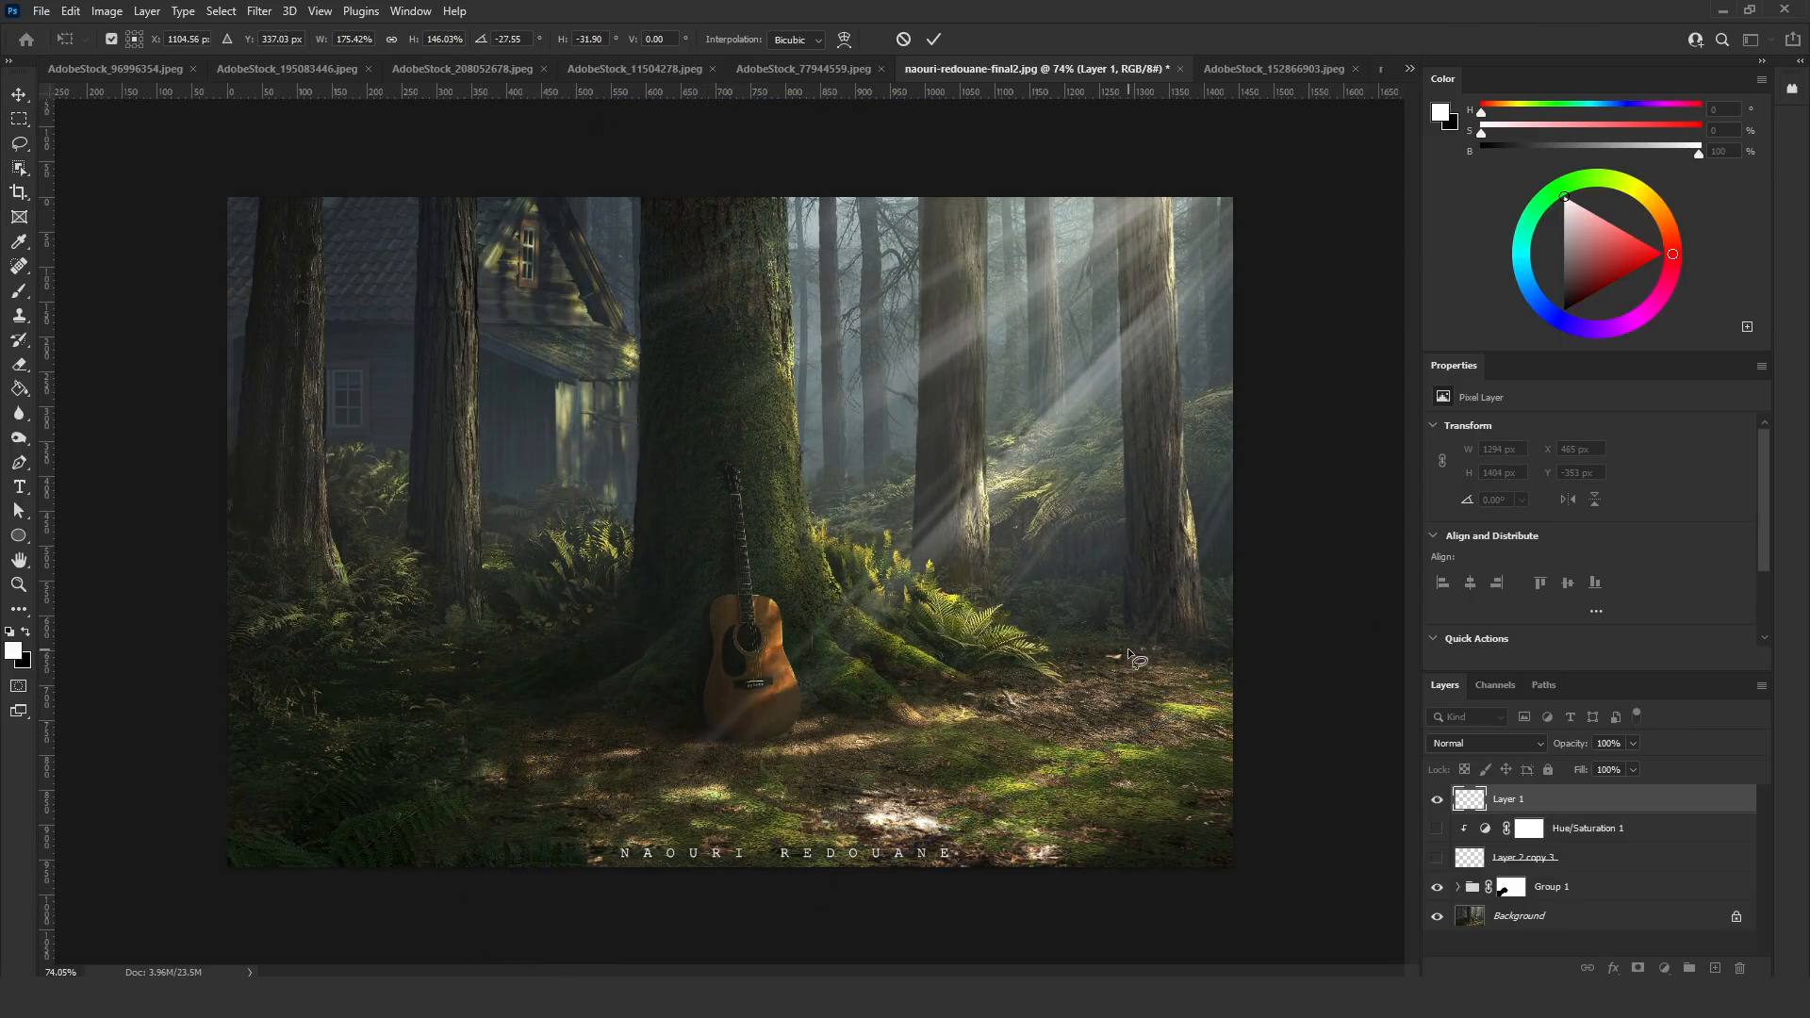
Soften the distorted rays with a Gaussian Blur of 3.2 pixels radius
{"action": "left_click", "coordinate": [260, 11]}
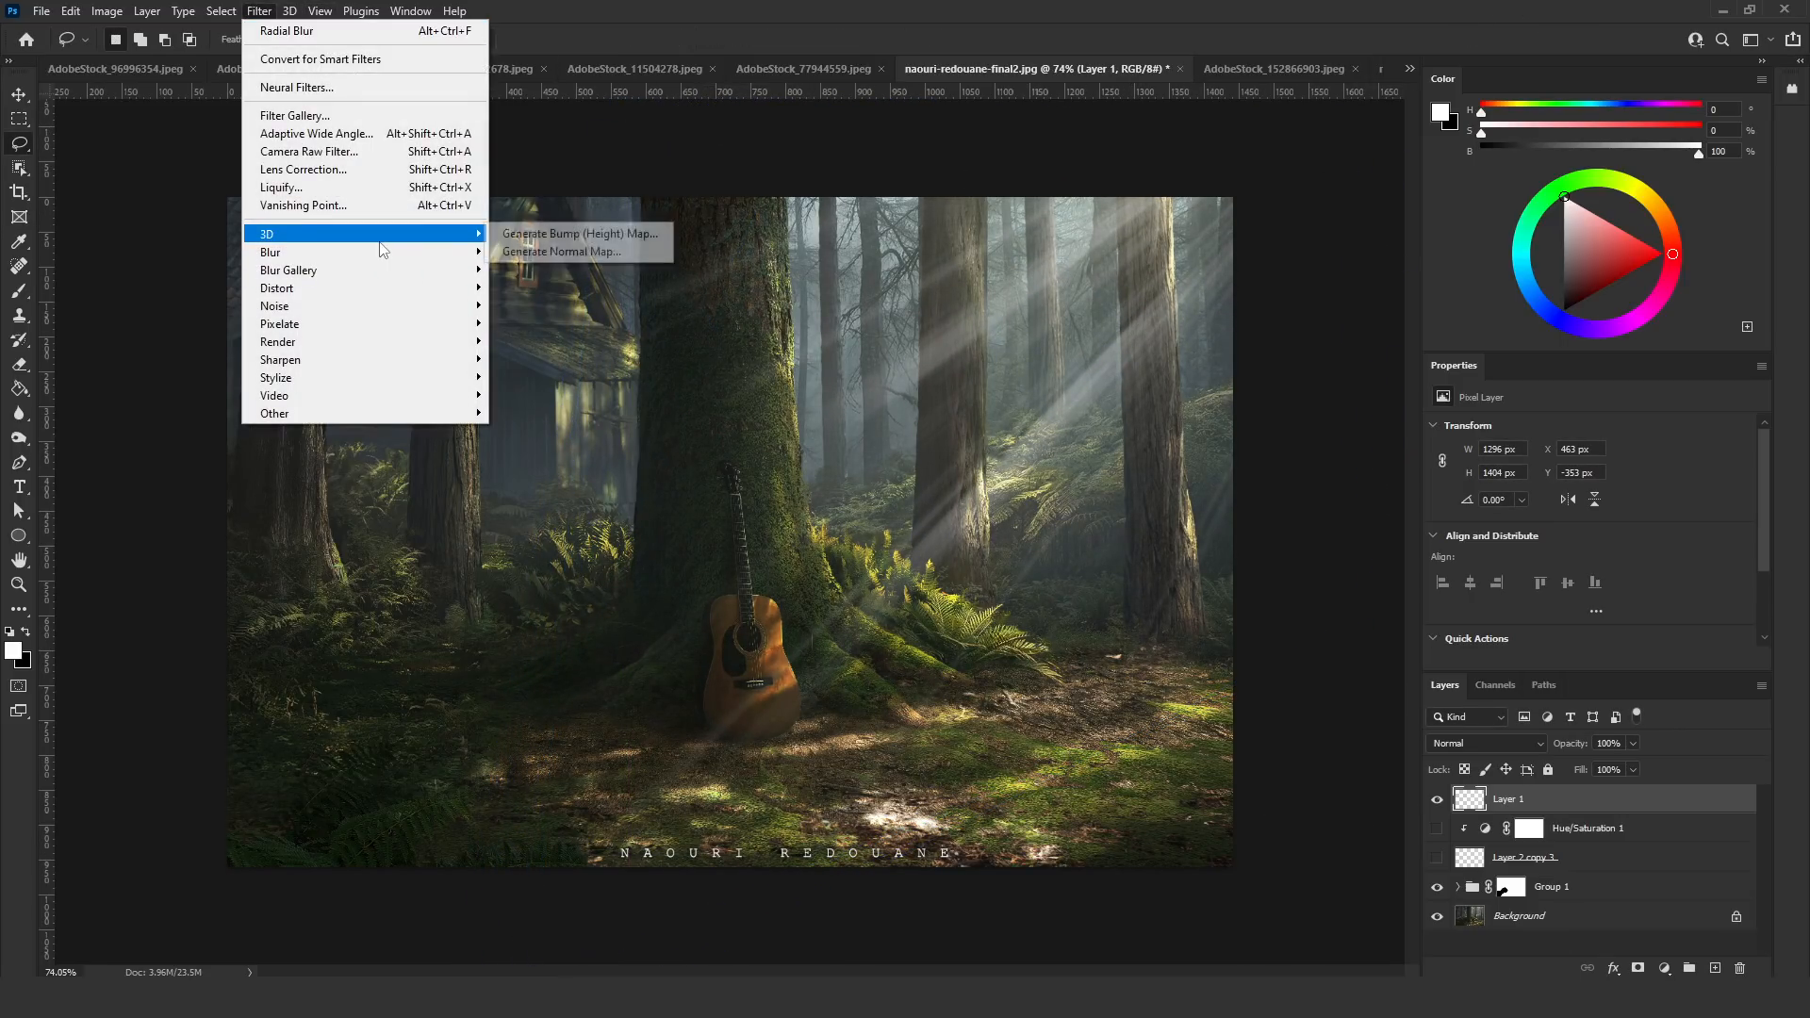
{"action": "mouse_move", "coordinate": [283, 251]}
{"action": "left_click", "coordinate": [539, 323]}
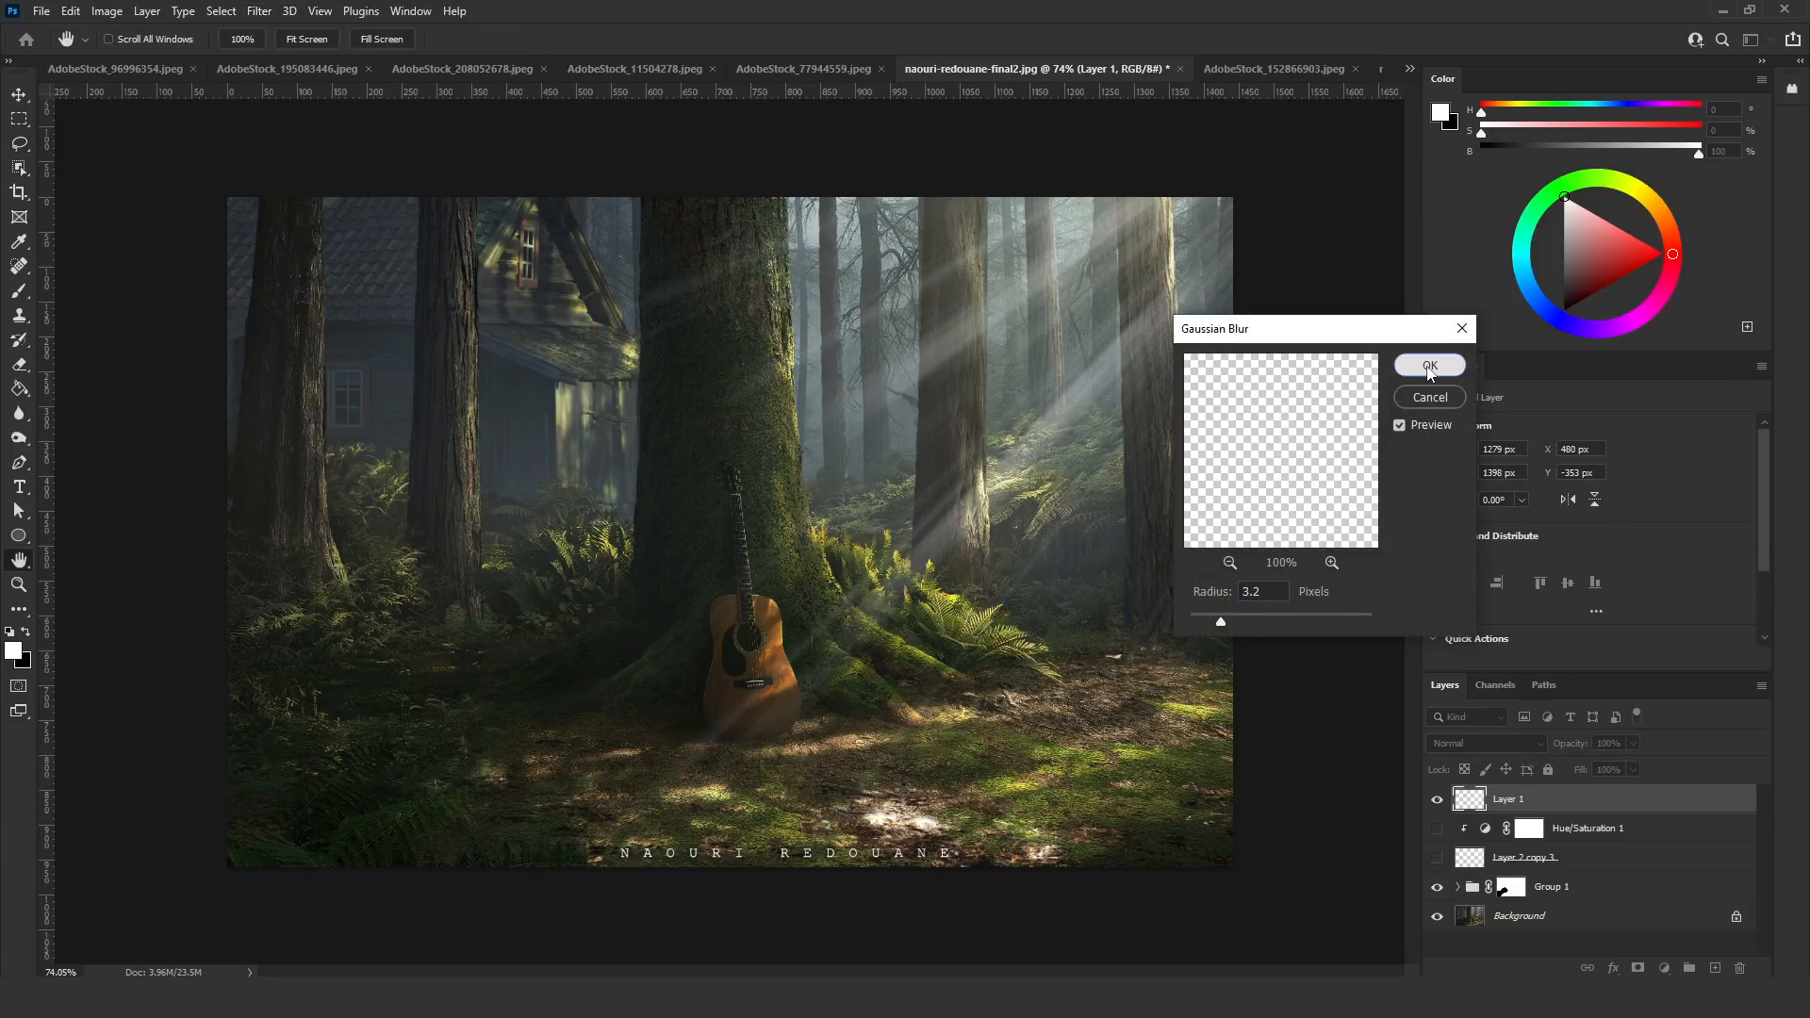
{"action": "left_click", "coordinate": [1430, 366]}
Clip a new Hue/Saturation adjustment to the rays layer and colorize it with hue 45, saturation 72 and lightness -17
{"action": "left_click", "coordinate": [1664, 969]}
{"action": "left_click", "coordinate": [1688, 790]}
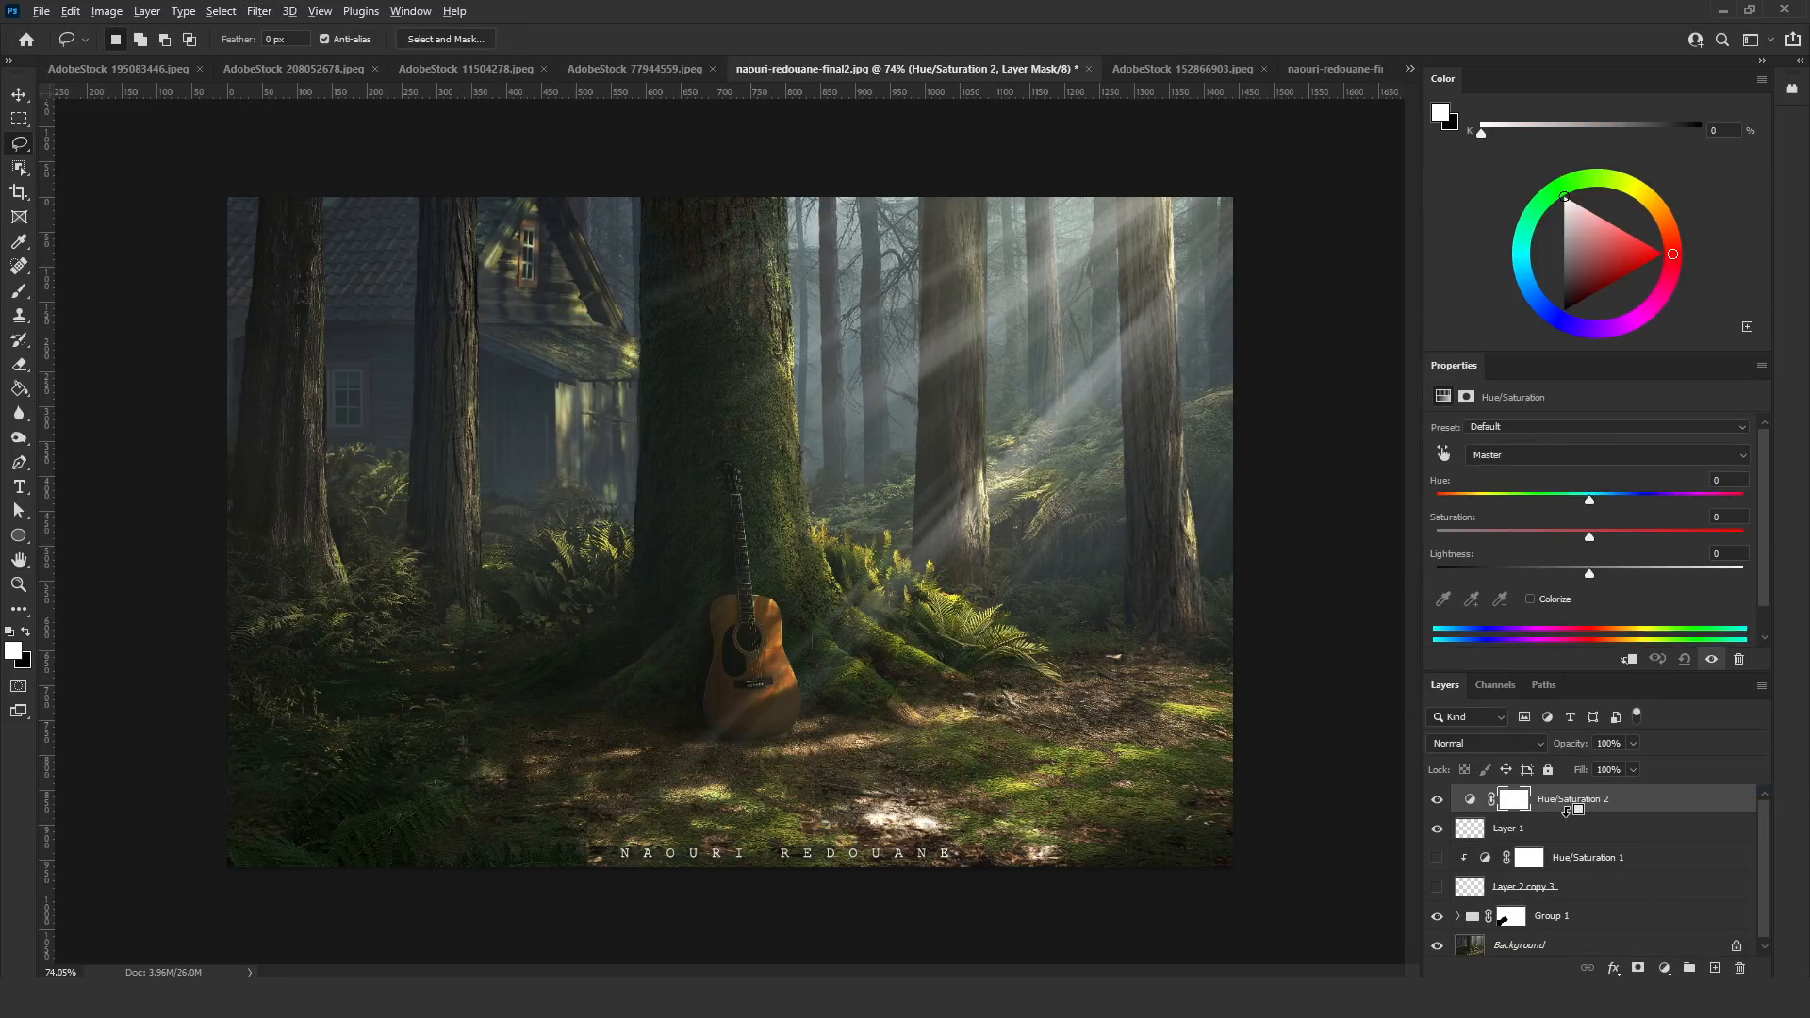
{"action": "left_click", "coordinate": [1568, 811], "text": "alt"}
{"action": "left_click", "coordinate": [1530, 598]}
{"action": "left_click_drag", "start_coordinate": [1590, 573], "coordinate": [1612, 537]}
{"action": "left_click_drag", "start_coordinate": [1436, 500], "coordinate": [1476, 502]}
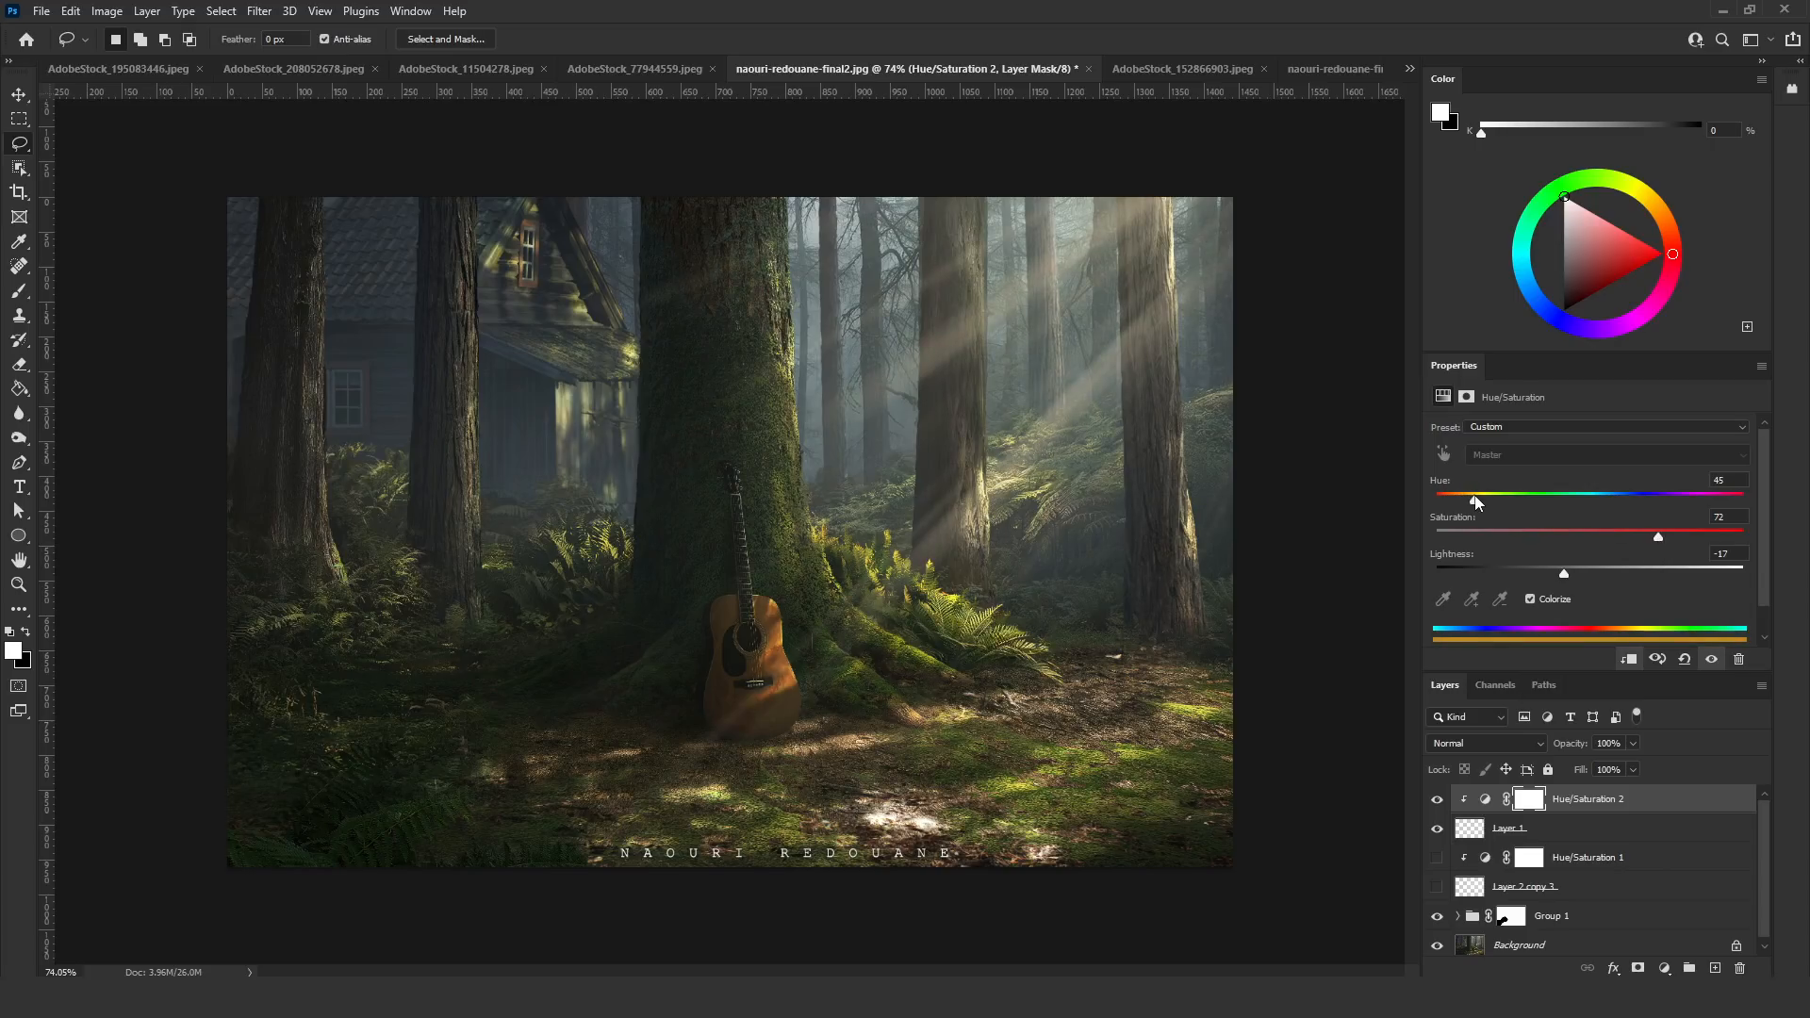
Stretch the colorized rays on Layer 1 from their upper-left corner and shift them toward the photo's upper right
{"action": "key", "text": "ctrl+t"}
{"action": "key", "text": "Return"}
{"action": "left_click", "coordinate": [1499, 828]}
{"action": "key", "text": "ctrl+t"}
{"action": "key", "text": "ctrl+0"}
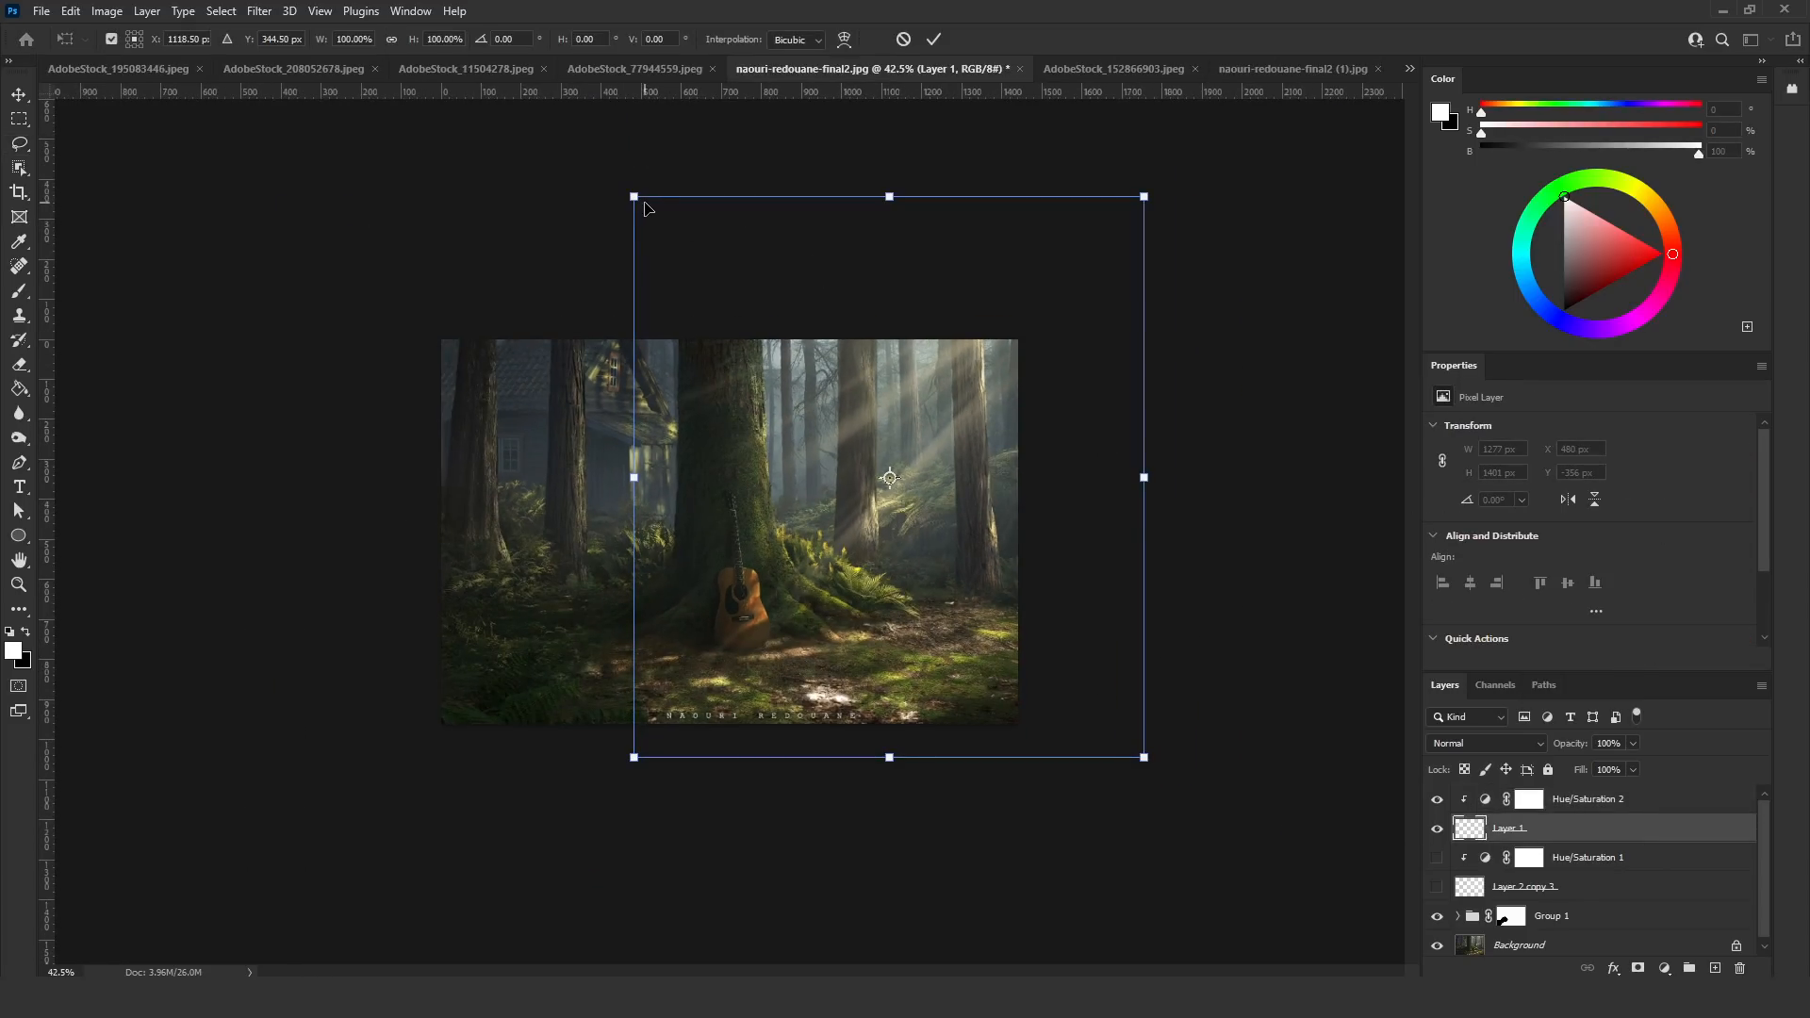
{"action": "left_click_drag", "start_coordinate": [646, 202], "coordinate": [523, 176]}
{"action": "left_click_drag", "start_coordinate": [1028, 453], "coordinate": [1217, 414]}
{"action": "left_click_drag", "start_coordinate": [1002, 829], "coordinate": [1080, 797]}
{"action": "left_click_drag", "start_coordinate": [1082, 618], "coordinate": [1174, 569]}
{"action": "key", "text": "Return"}
Load the ground light spots from the Curves masks in Group 1 as a selection and add a new layer above the group
{"action": "key", "text": "l"}
{"action": "scroll", "coordinate": [730, 538], "scroll_direction": "up", "scroll_amount": 5}
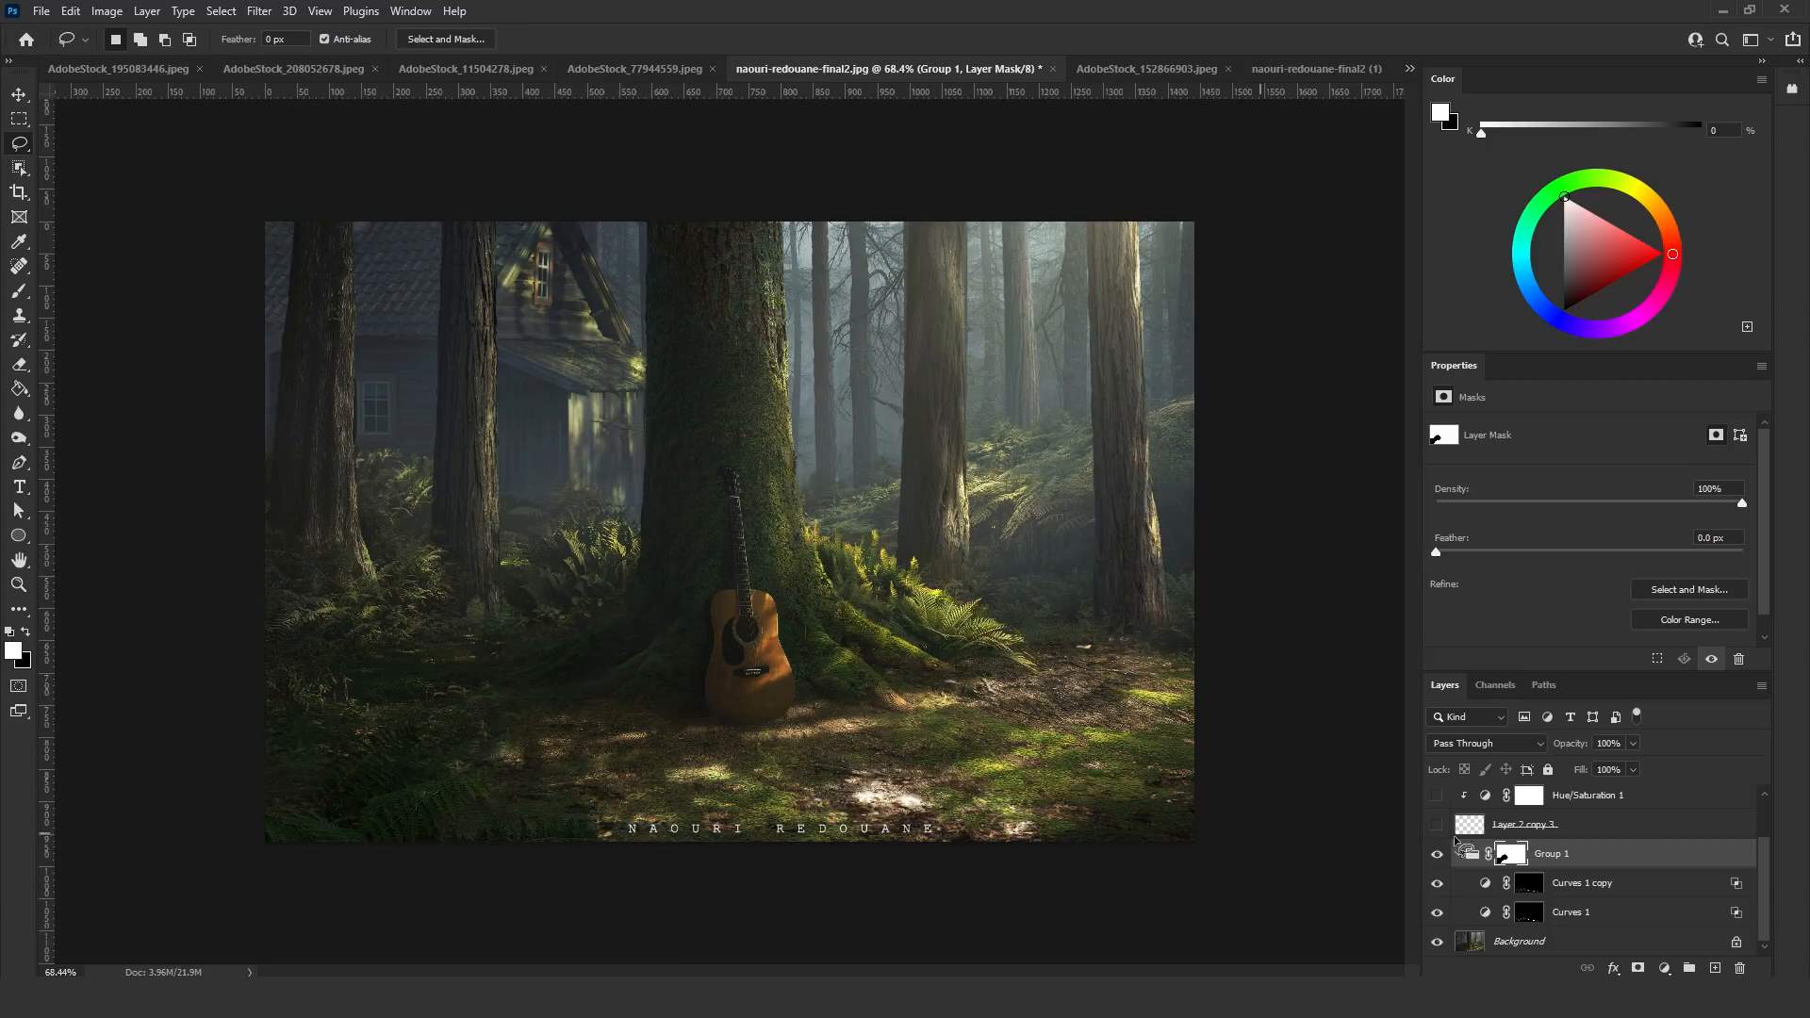
{"action": "left_click", "coordinate": [1531, 886]}
{"action": "left_click", "coordinate": [1532, 915], "text": "ctrl"}
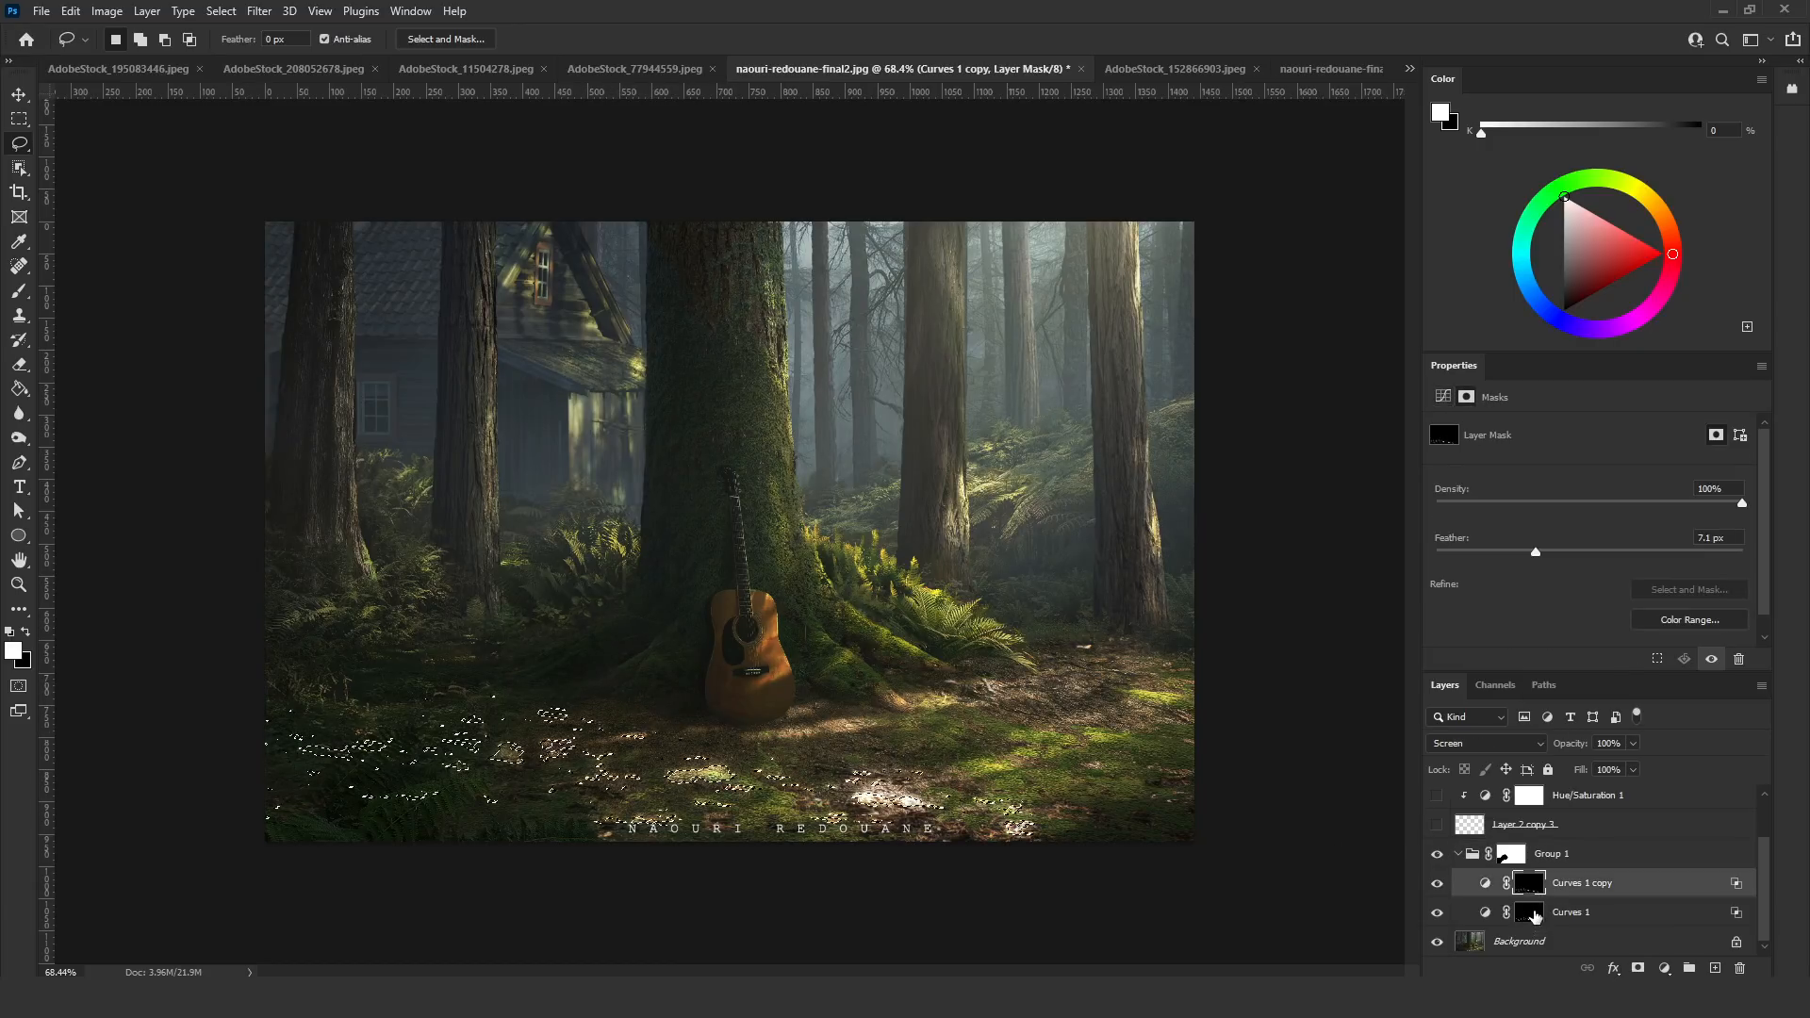
{"action": "left_click", "coordinate": [1581, 858]}
{"action": "key", "text": "ctrl+shift+alt+n"}
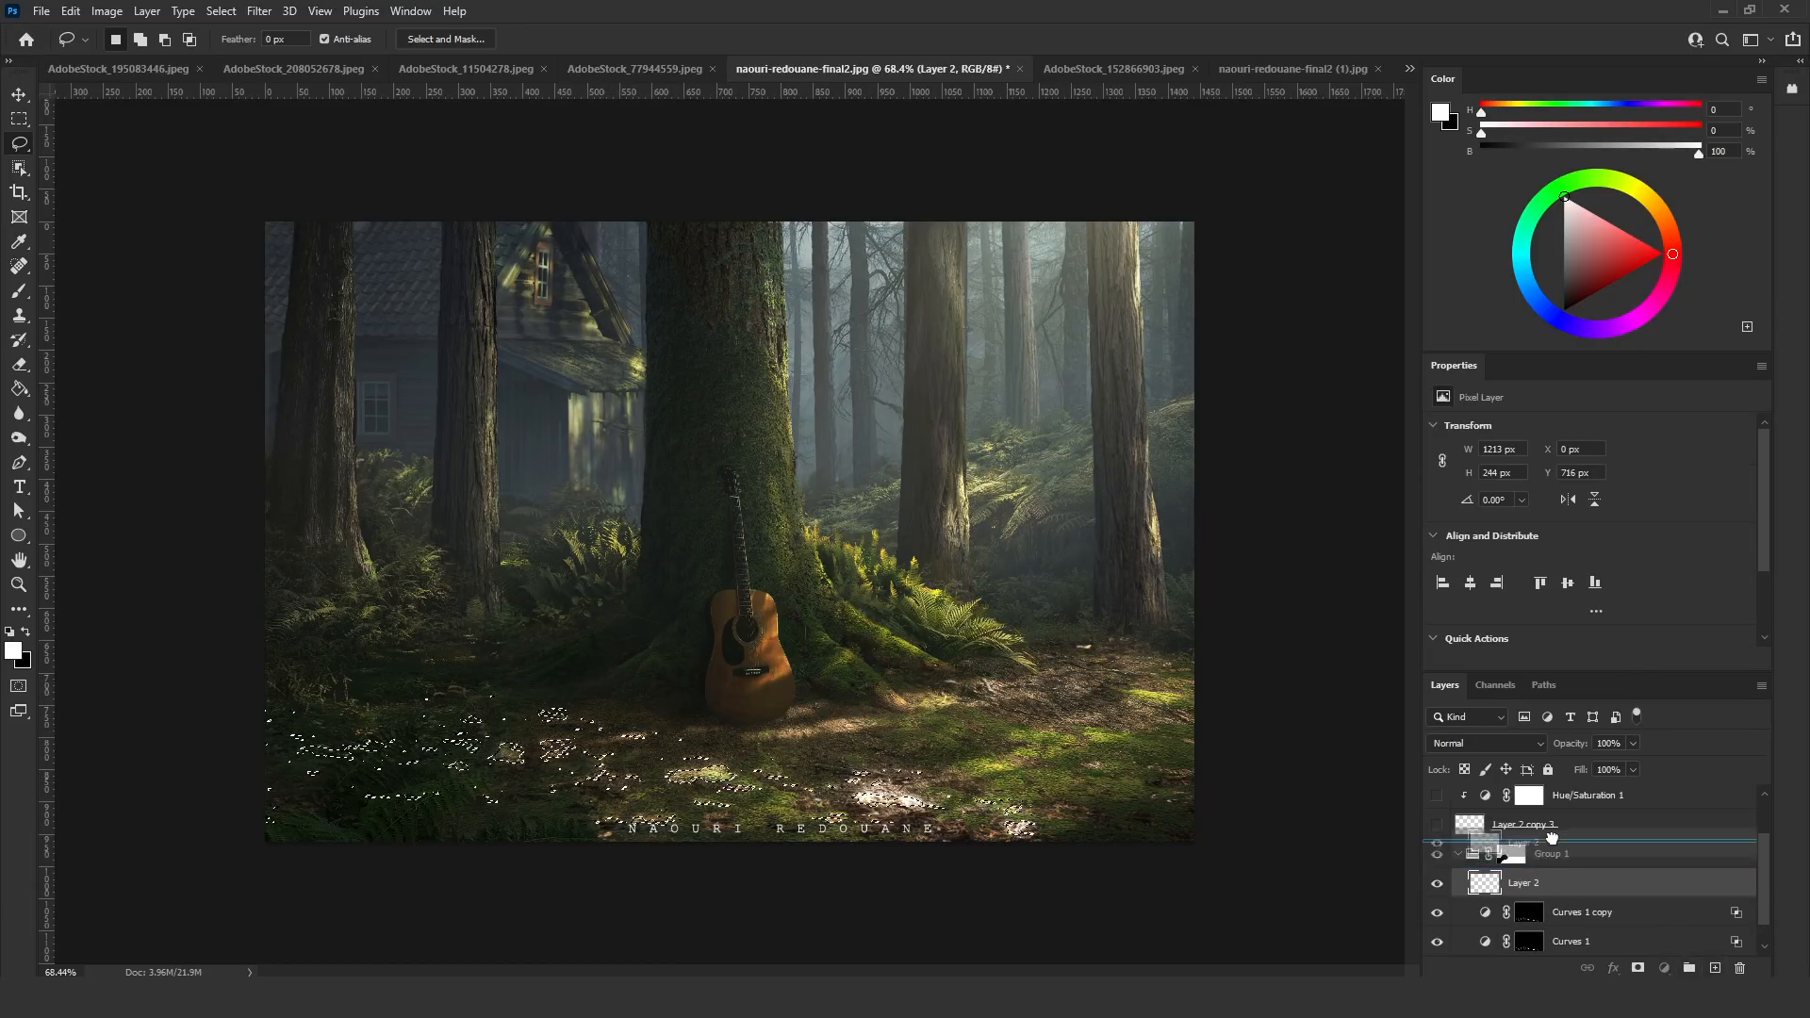
Fill the light-spots selection with white at 100% opacity and deselect it
{"action": "key", "text": "shift+F5"}
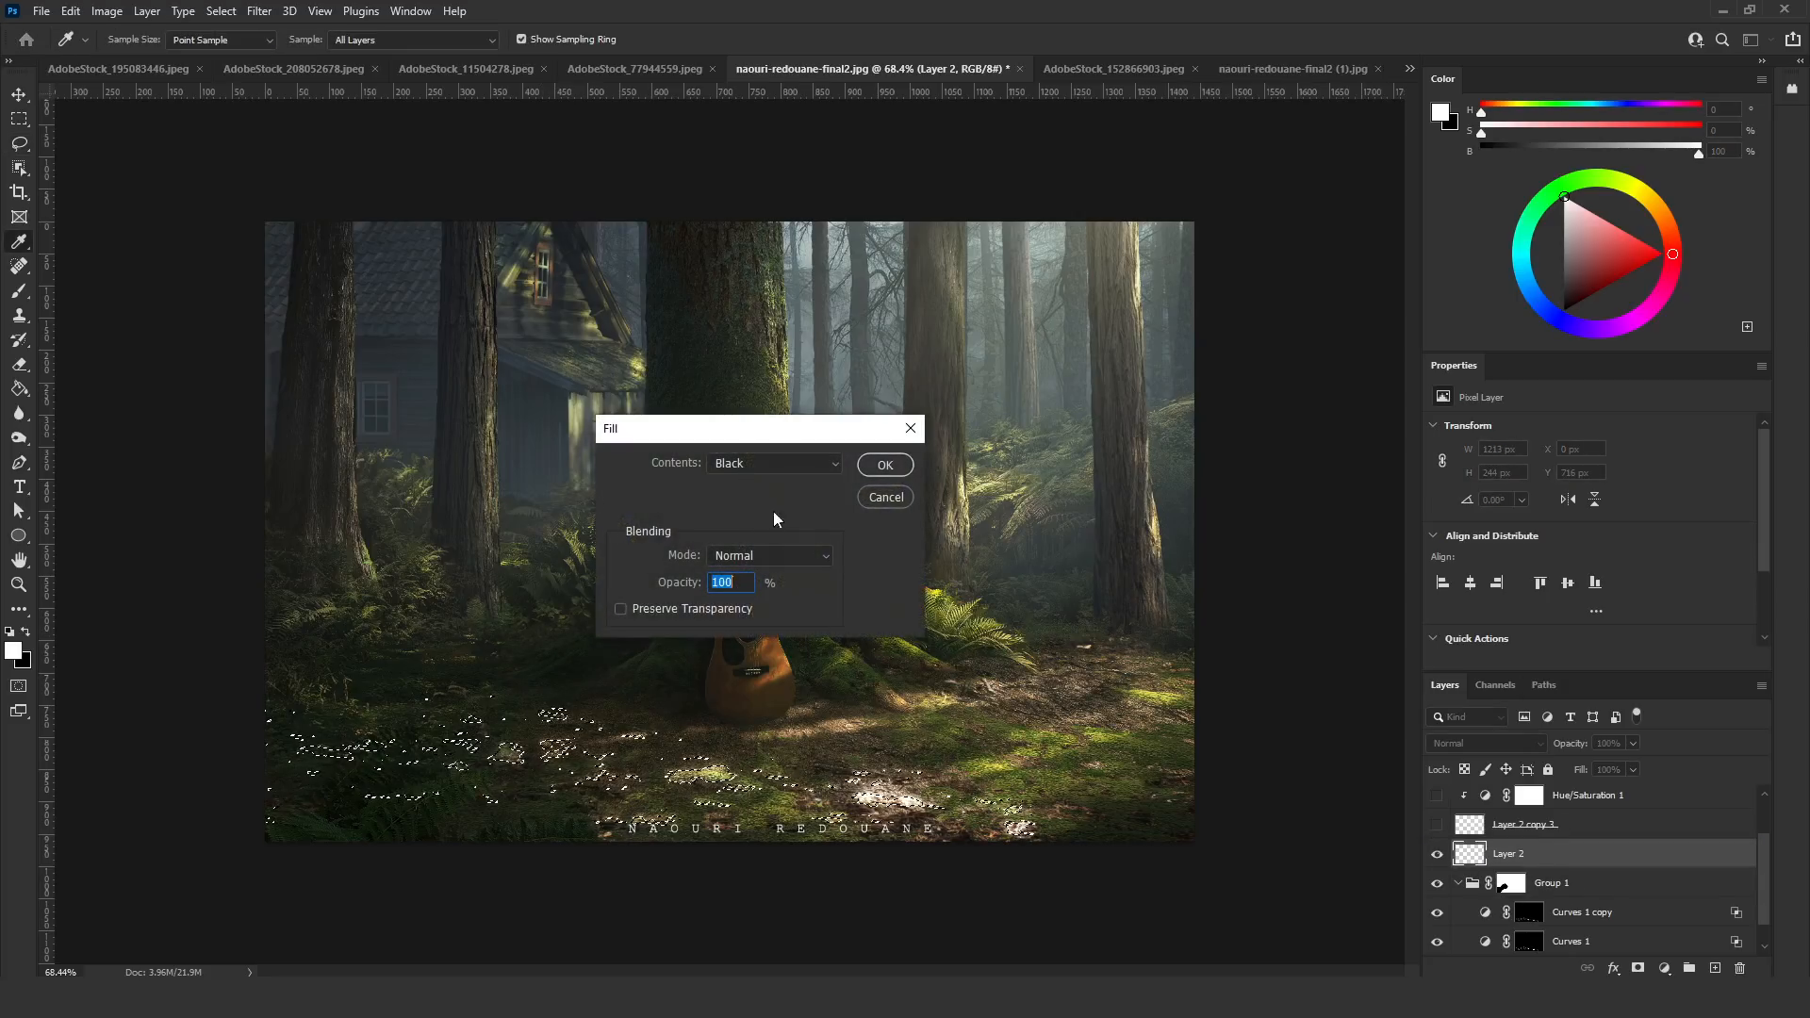
{"action": "left_click", "coordinate": [825, 467]}
{"action": "left_click", "coordinate": [780, 614]}
{"action": "key", "text": "Return"}
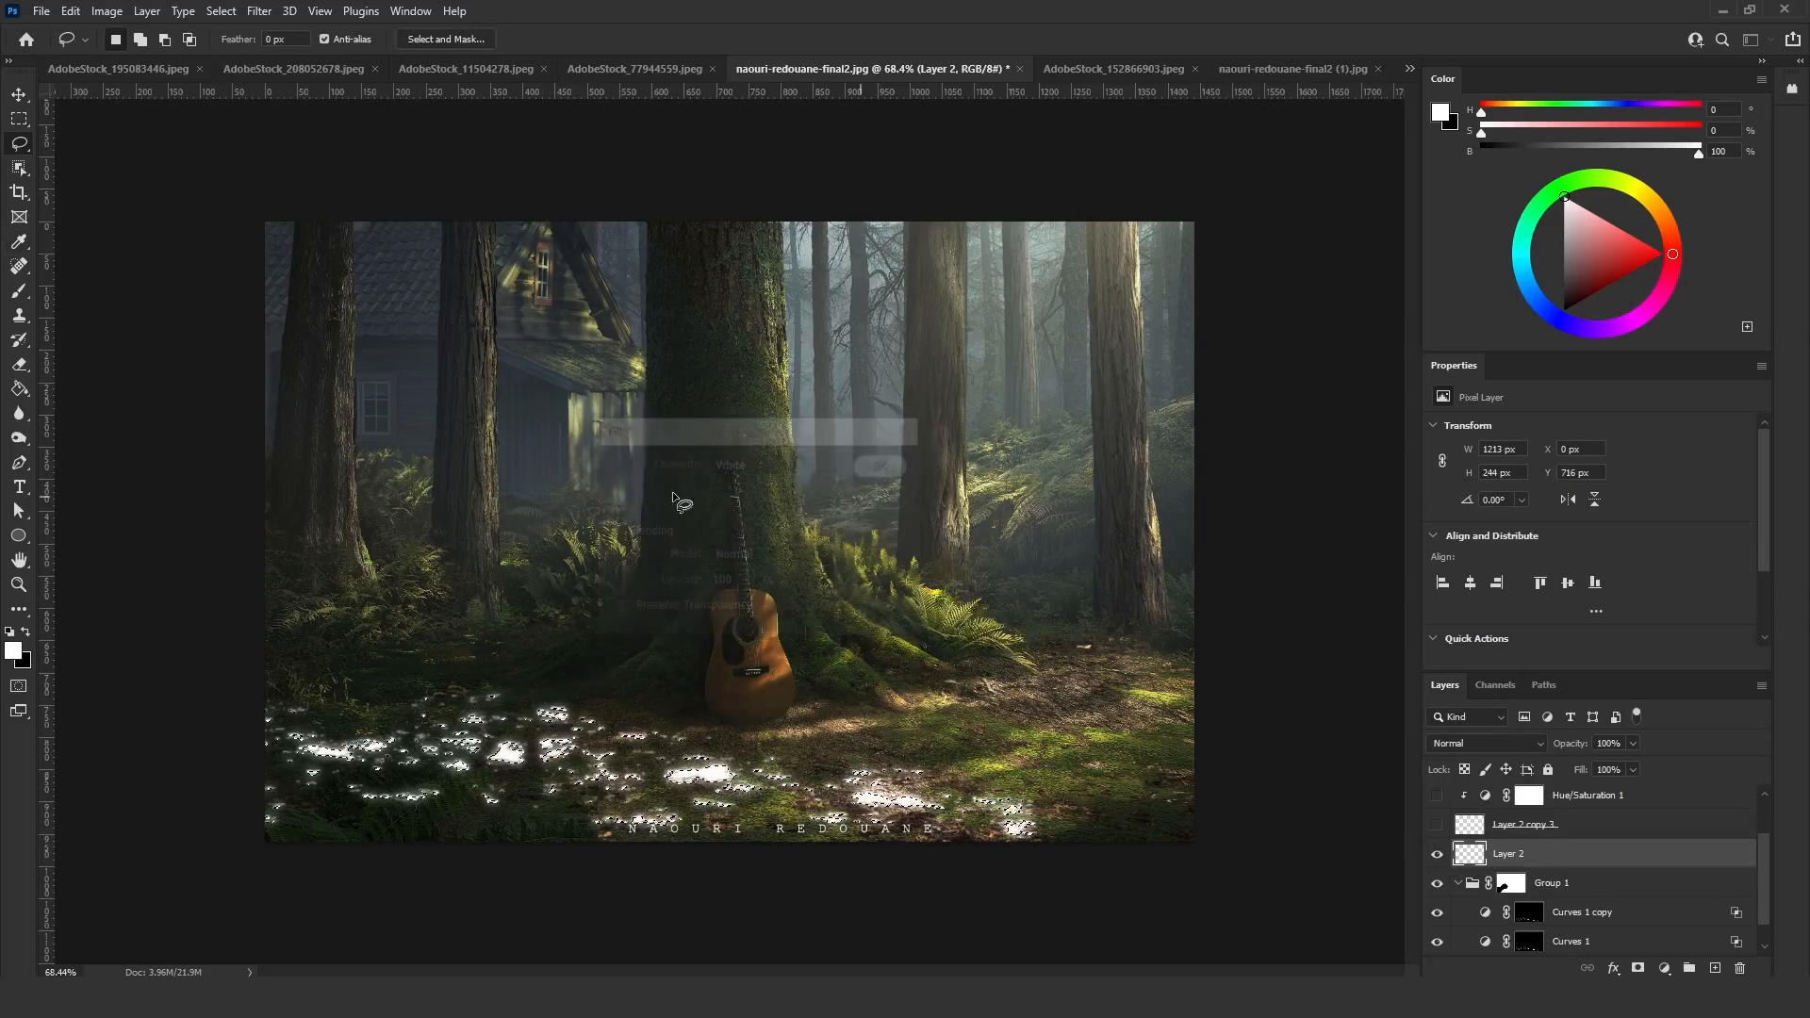
{"action": "left_click", "coordinate": [16, 148]}
{"action": "key", "text": "ctrl+d"}
Apply a Motion Blur with a 52° angle and 278 pixels distance to the white light spots
{"action": "left_click", "coordinate": [259, 10]}
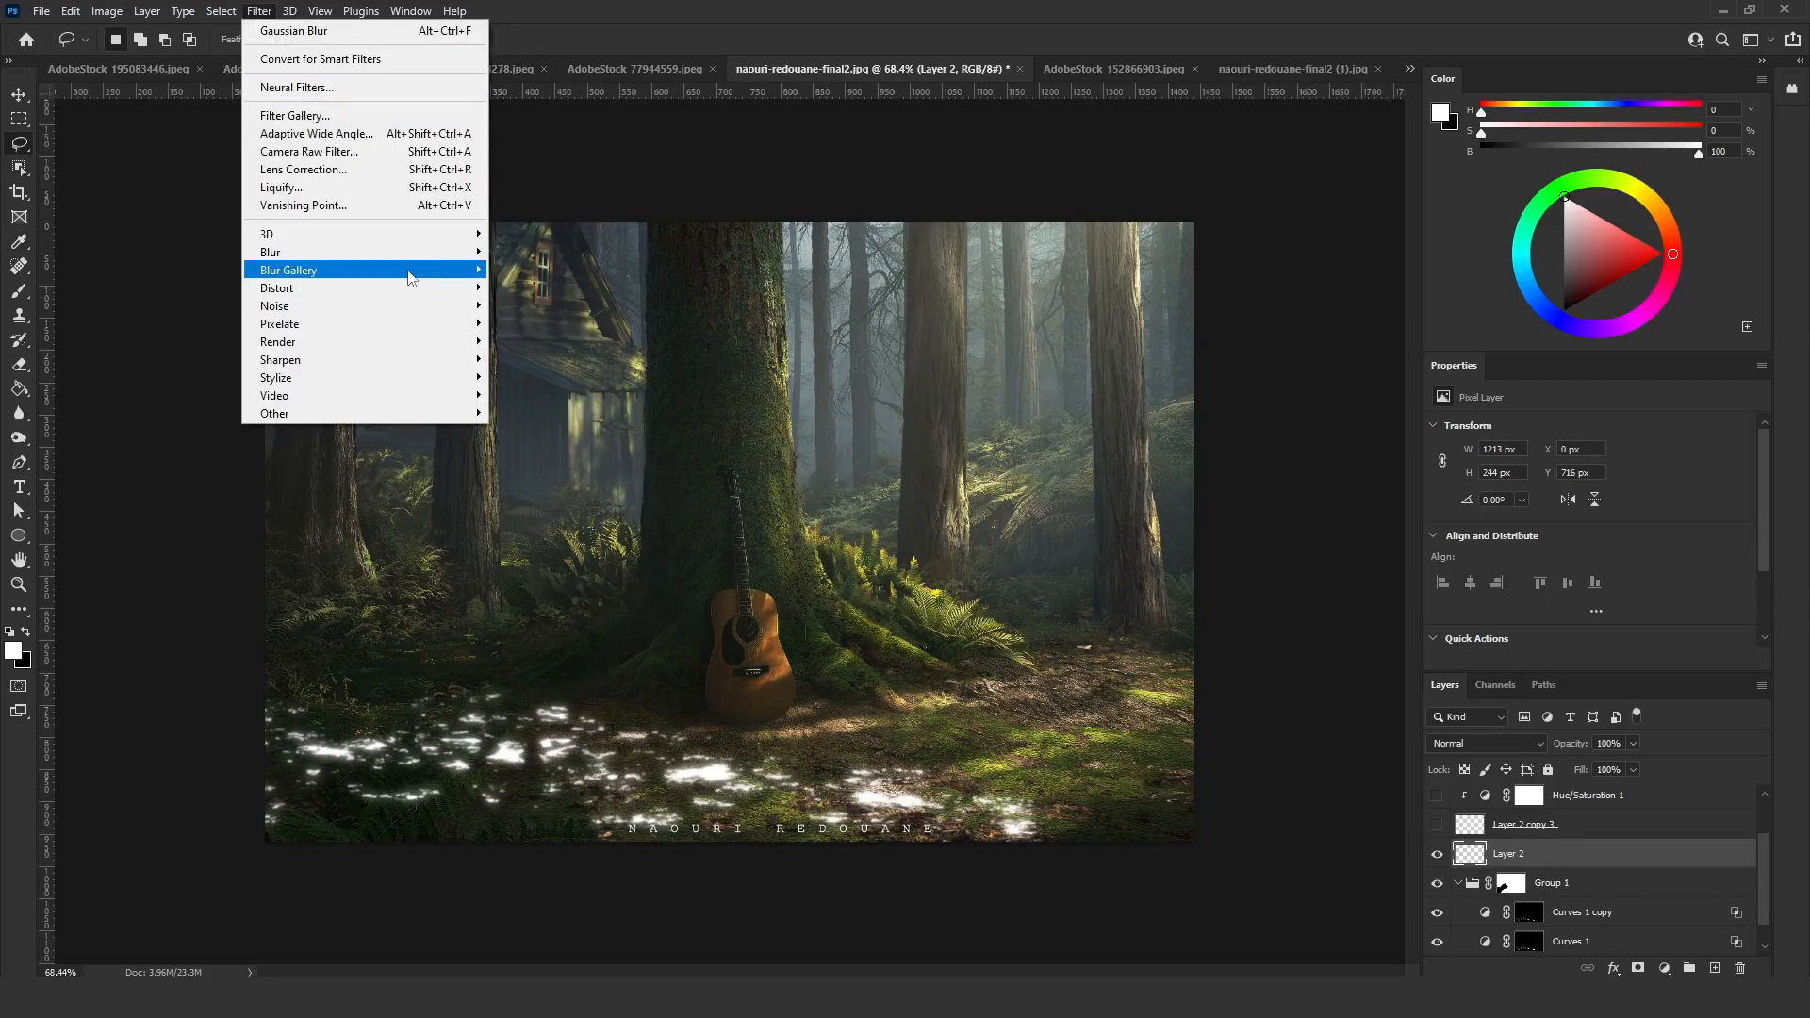
{"action": "mouse_move", "coordinate": [423, 262]}
{"action": "left_click", "coordinate": [524, 360]}
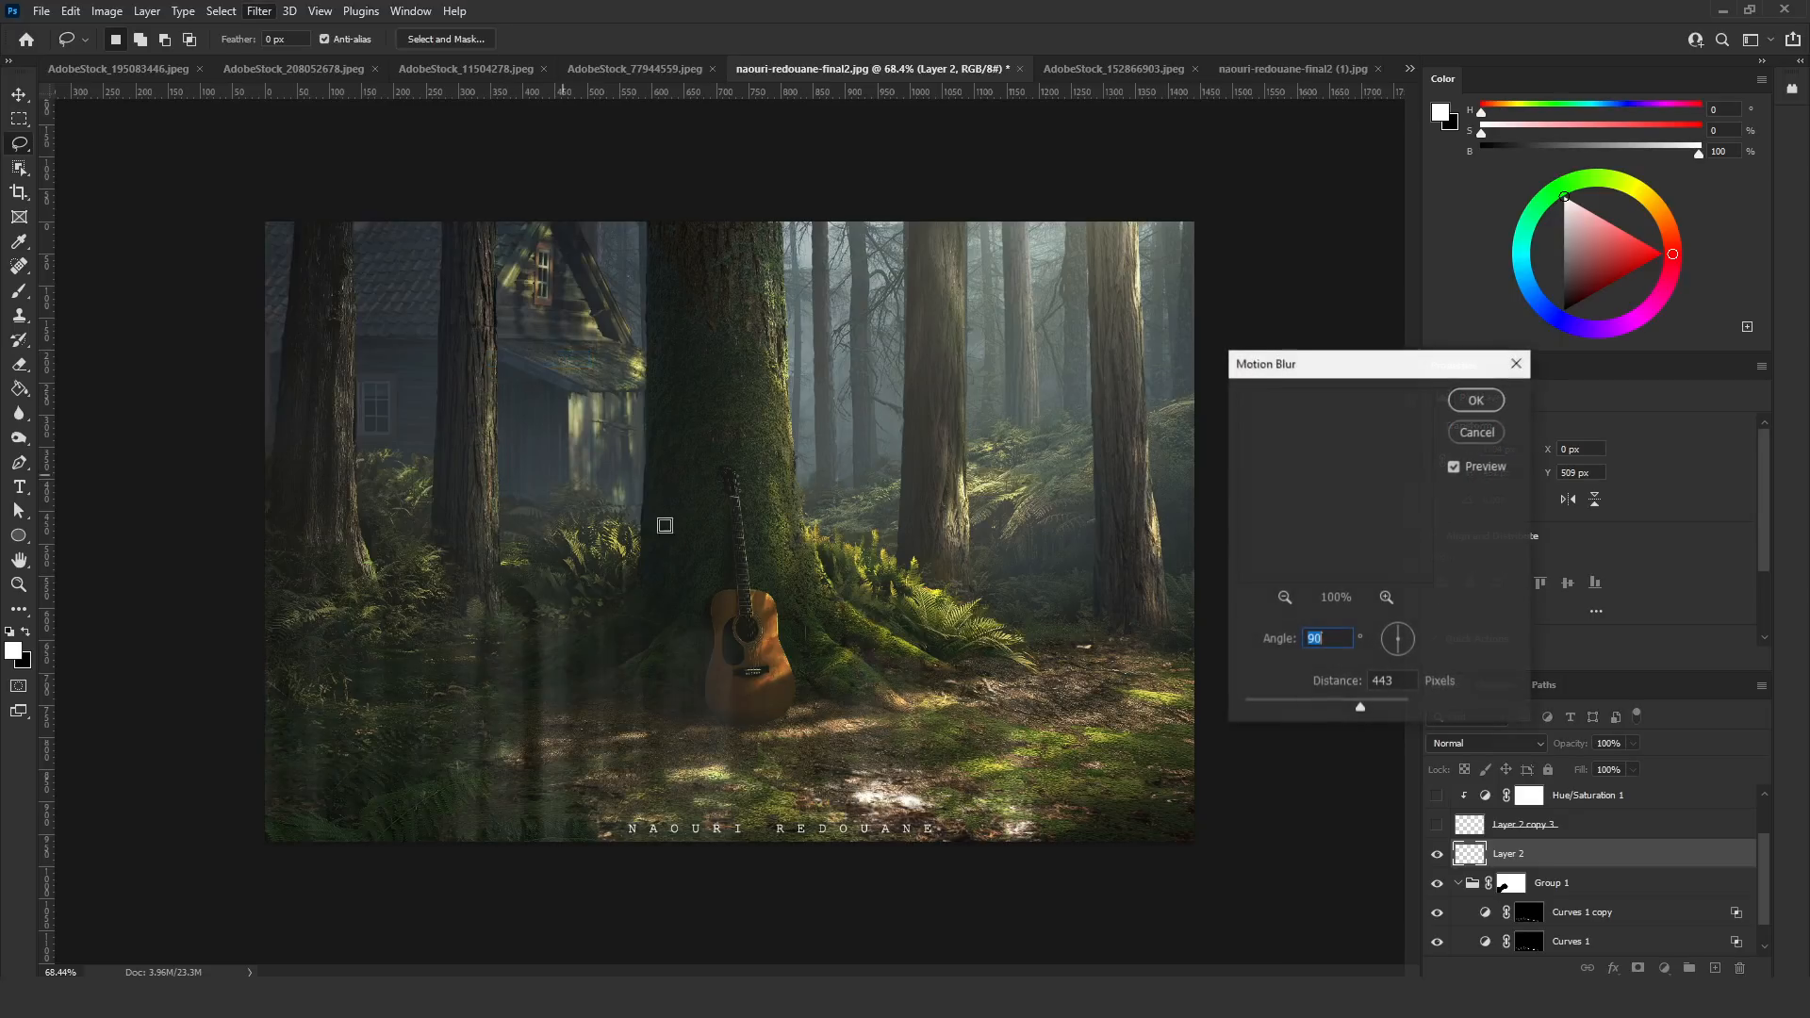
{"action": "left_click", "coordinate": [1406, 627]}
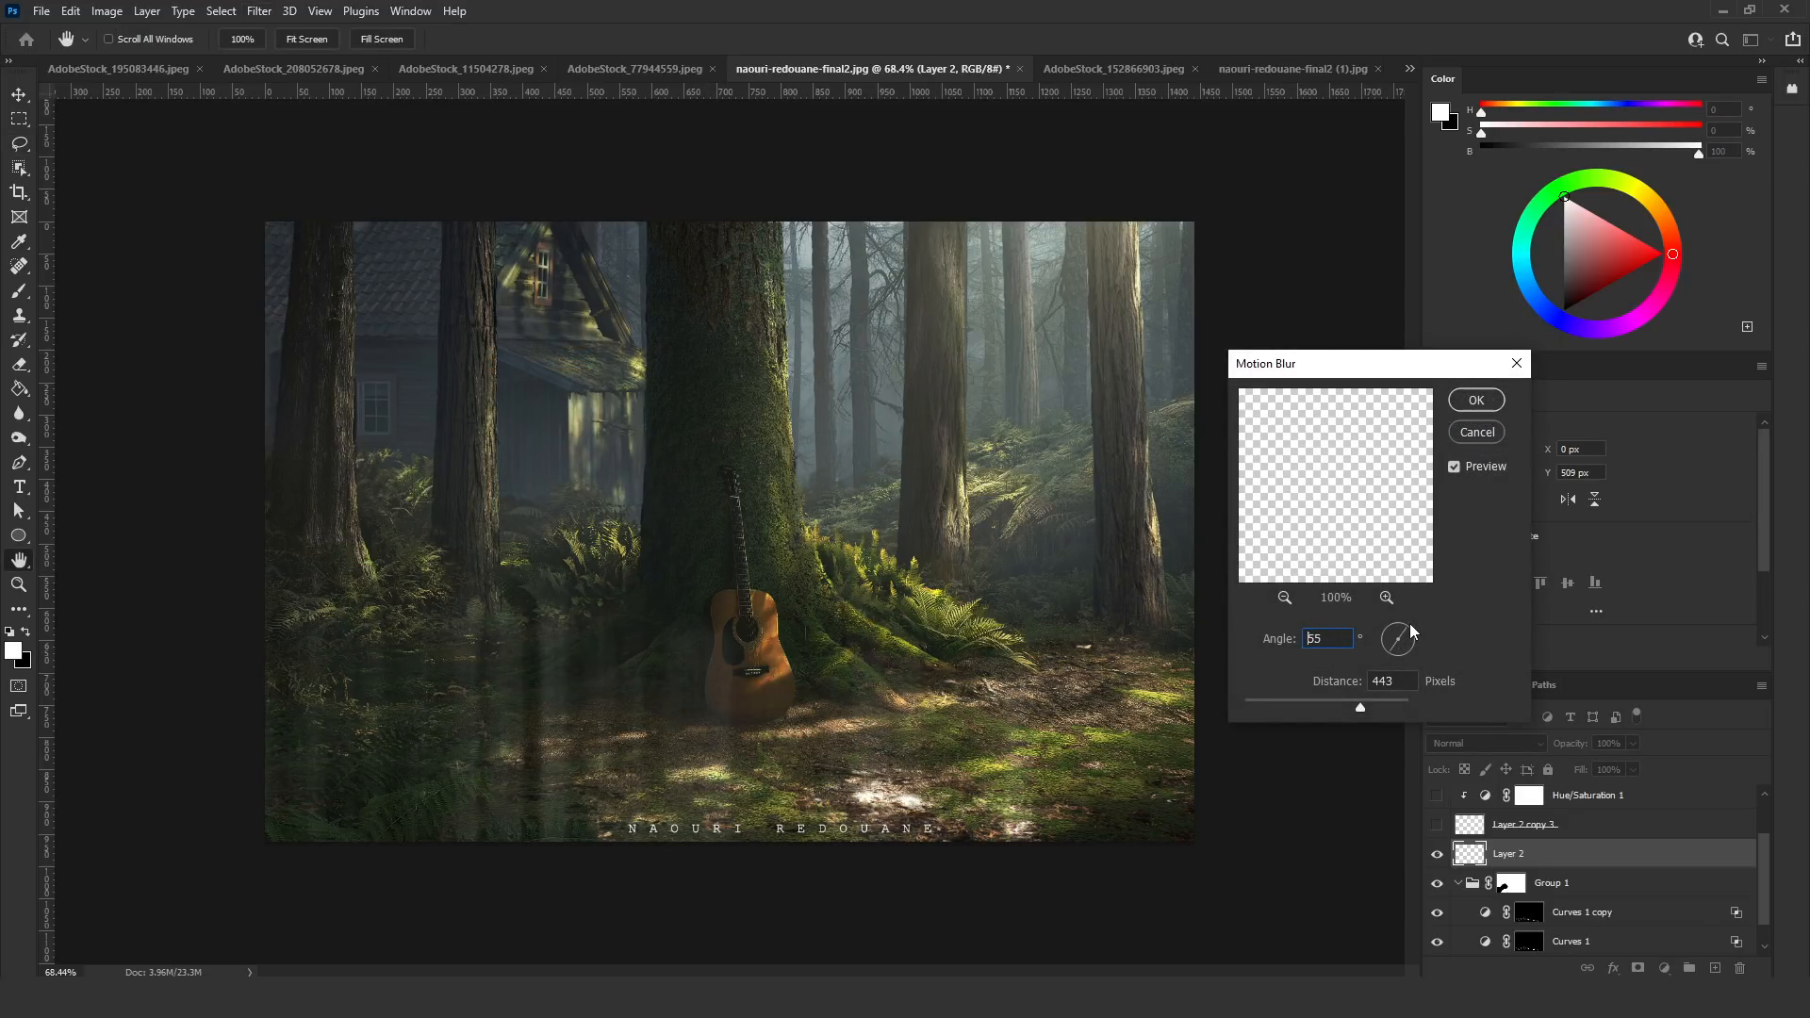
{"action": "double_click", "coordinate": [1329, 638]}
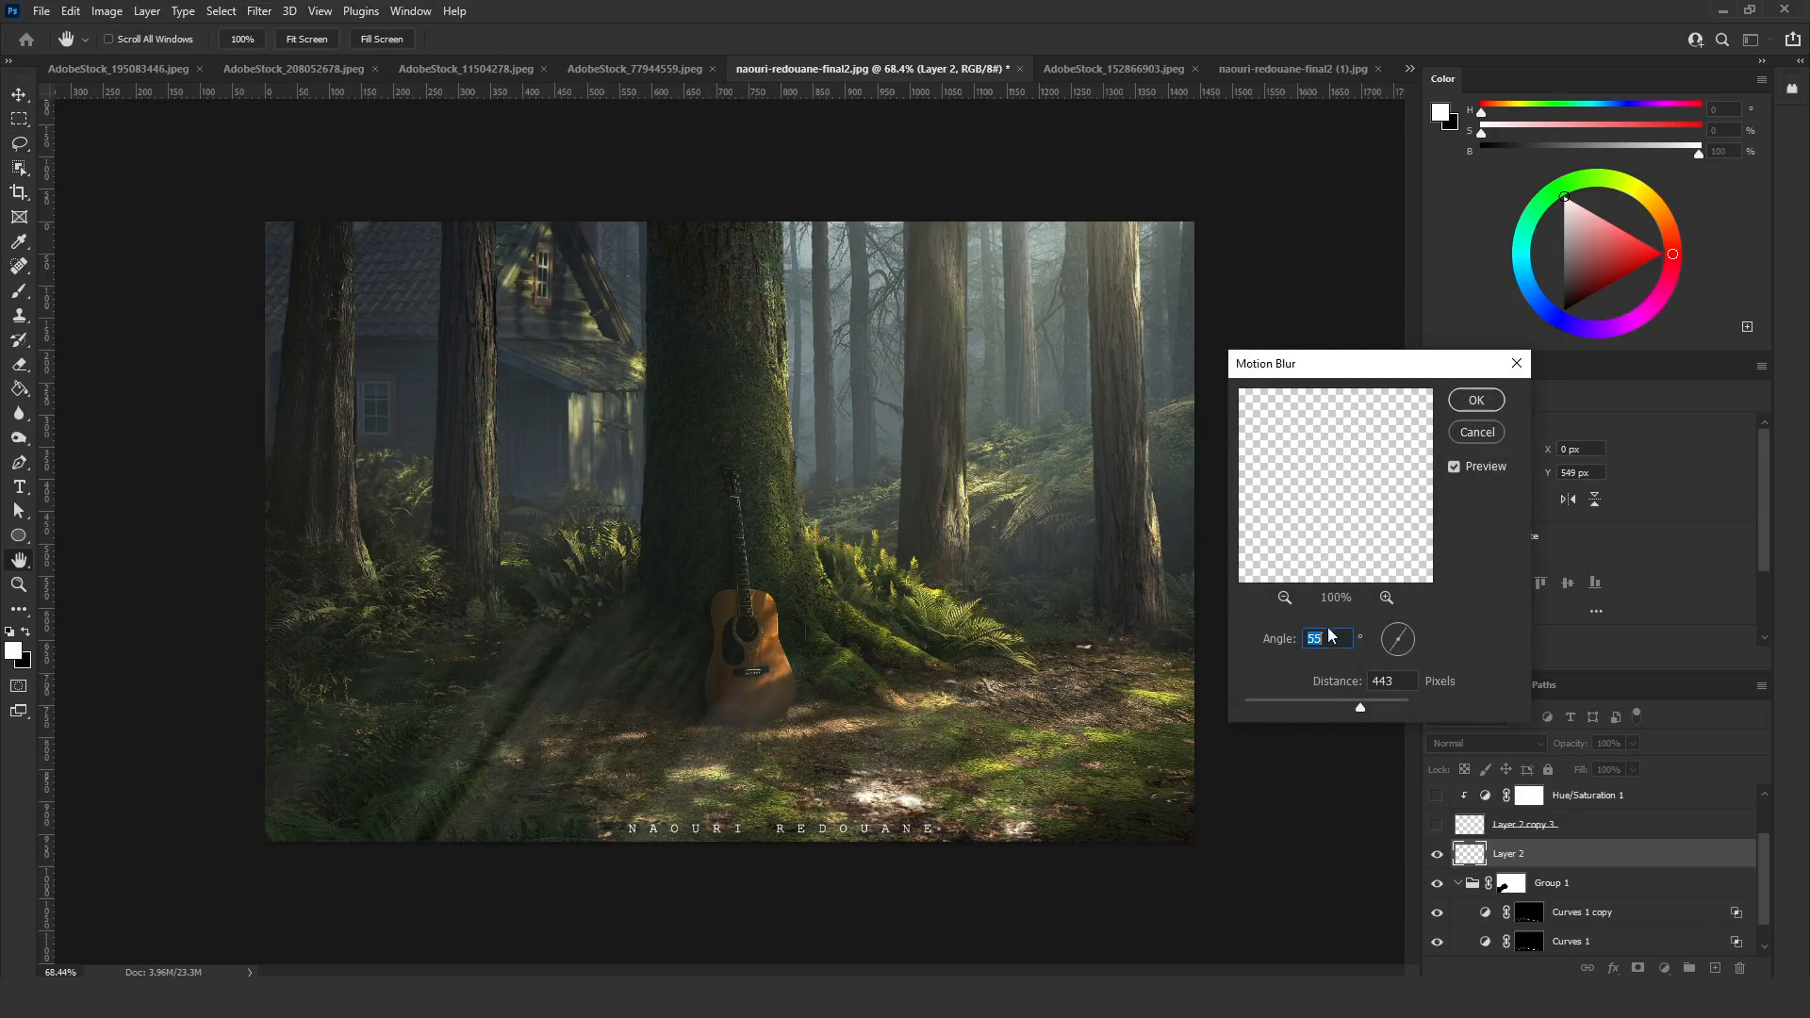
{"action": "left_click", "coordinate": [1409, 630]}
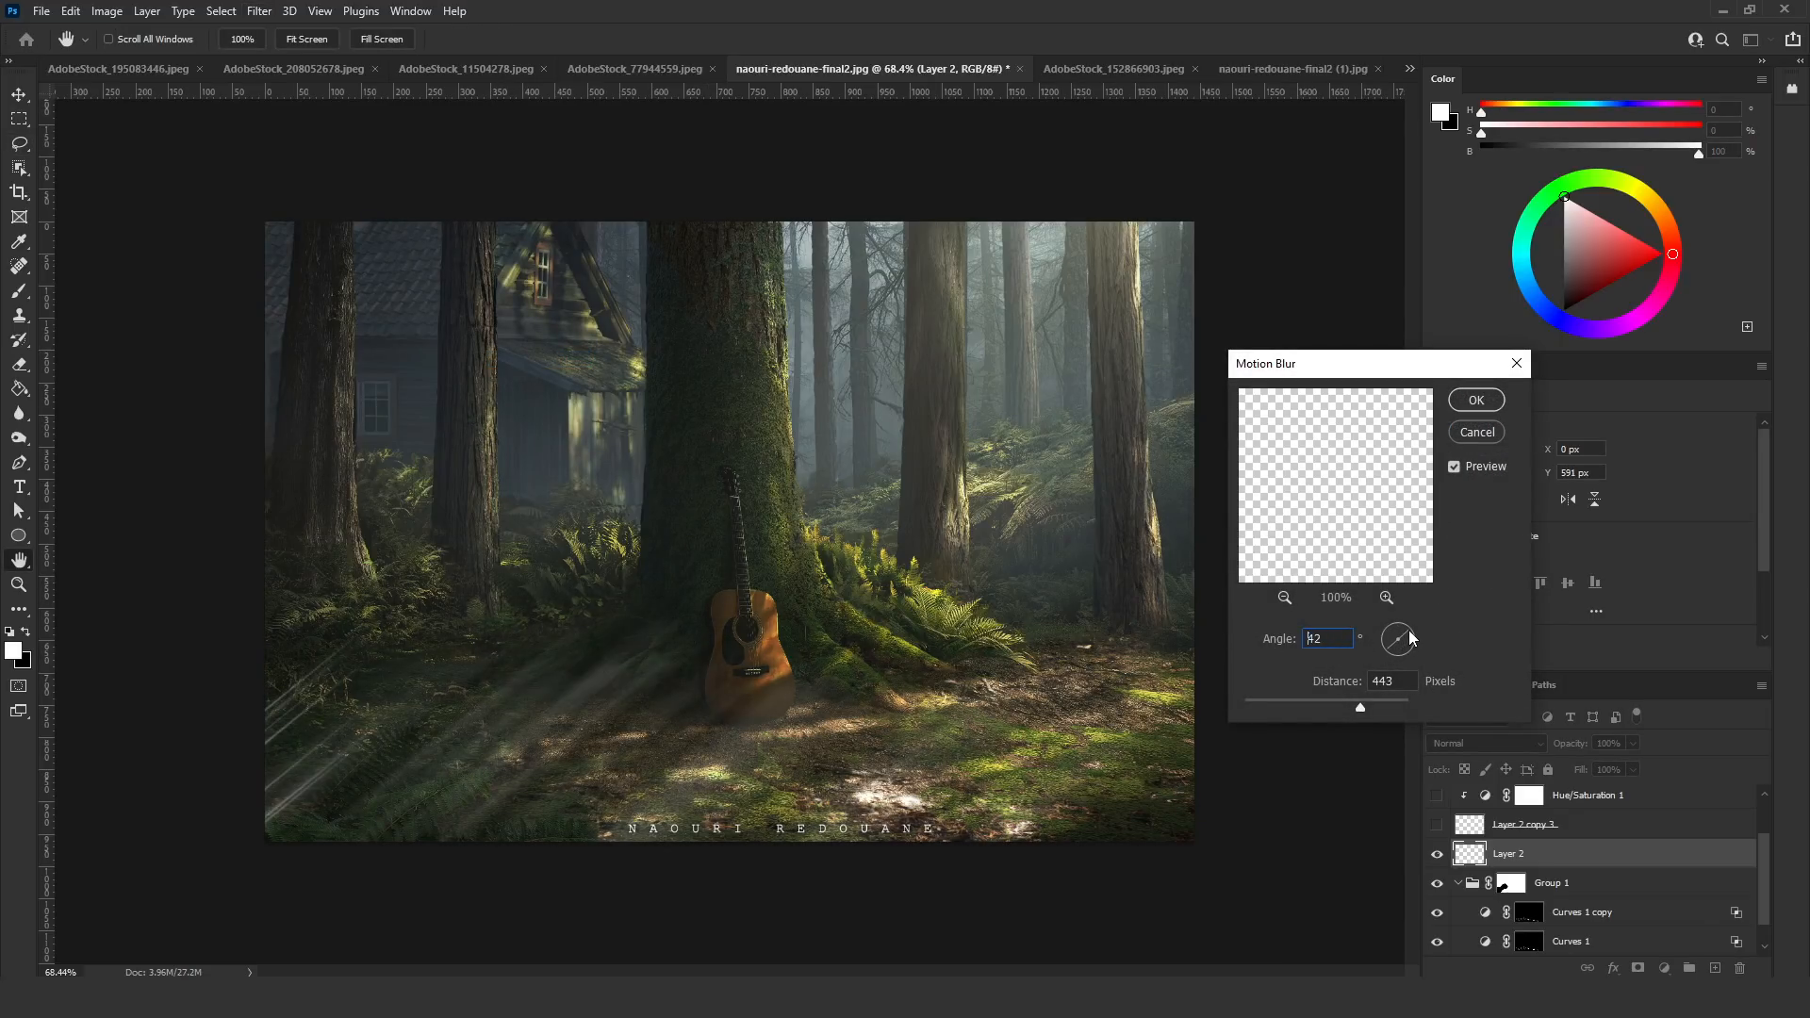
{"action": "left_click", "coordinate": [1408, 628]}
{"action": "left_click_drag", "start_coordinate": [1361, 707], "coordinate": [1351, 709]}
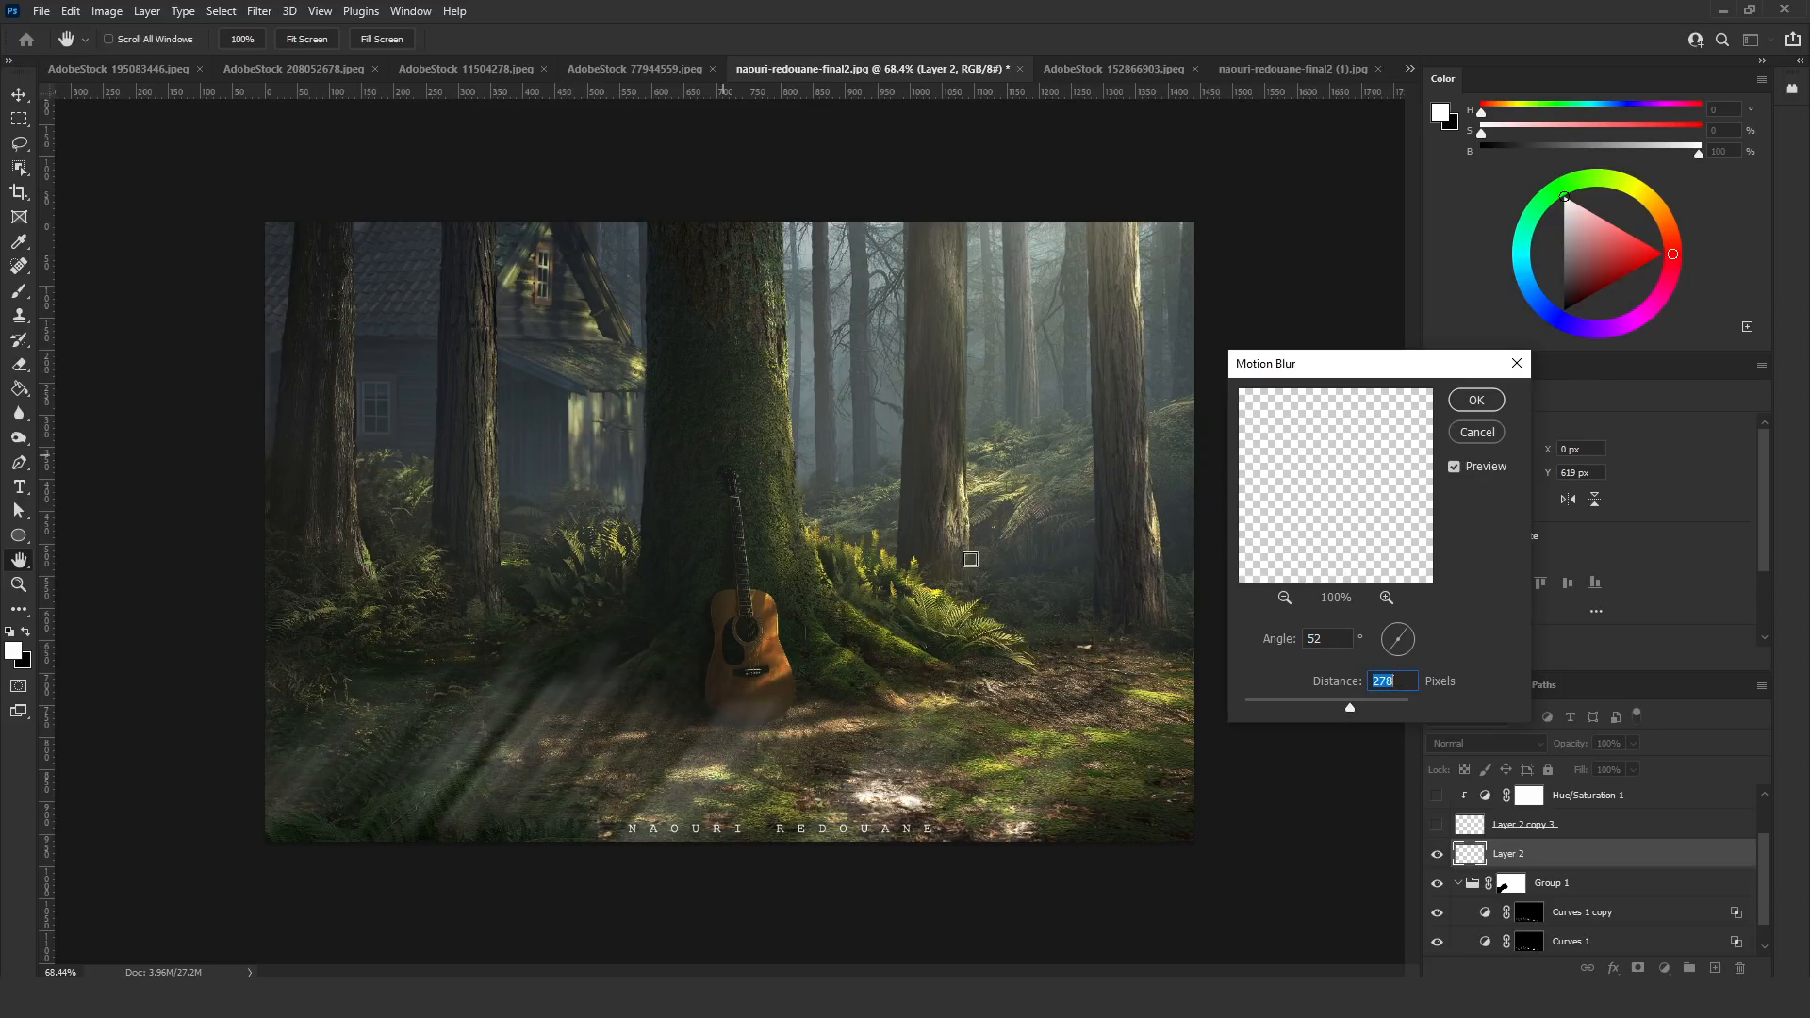
{"action": "left_click", "coordinate": [1463, 397]}
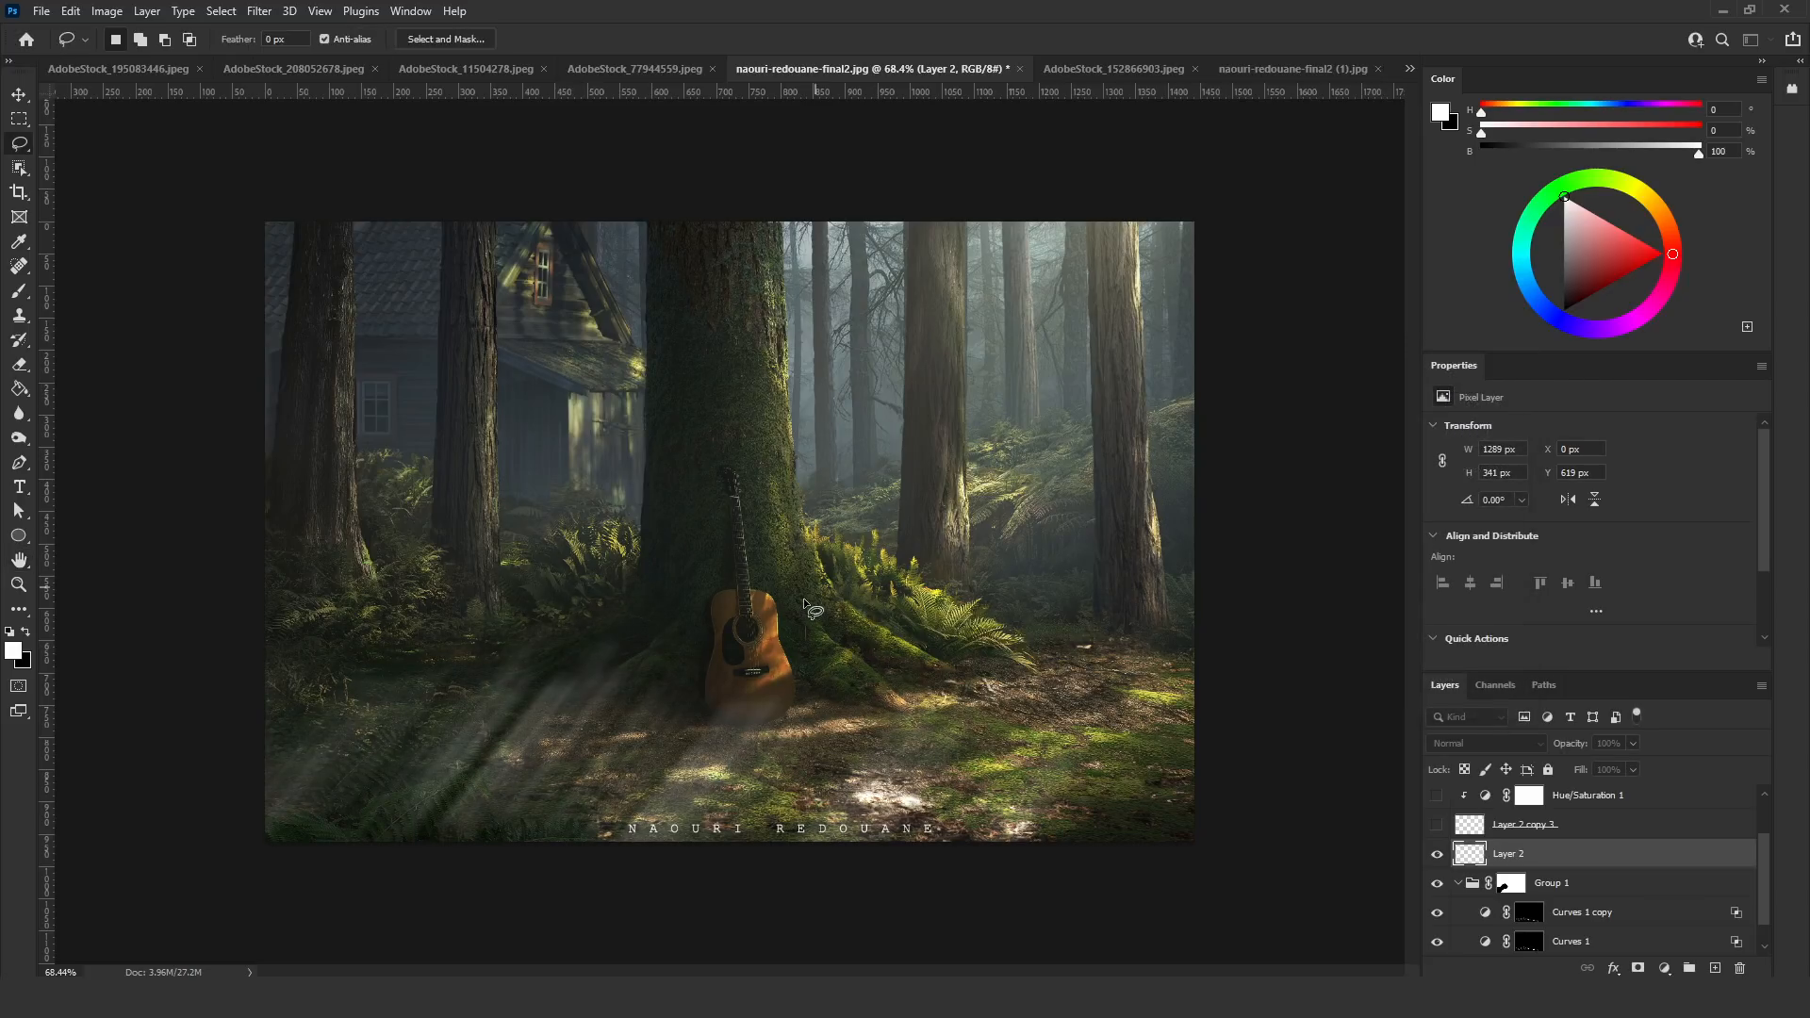
Stretch and skew the blurred spots up toward the upper right into long rays, about 1652 × 1305 px
{"action": "key", "text": "ctrl+t"}
{"action": "left_click_drag", "start_coordinate": [687, 629], "coordinate": [1063, 130]}
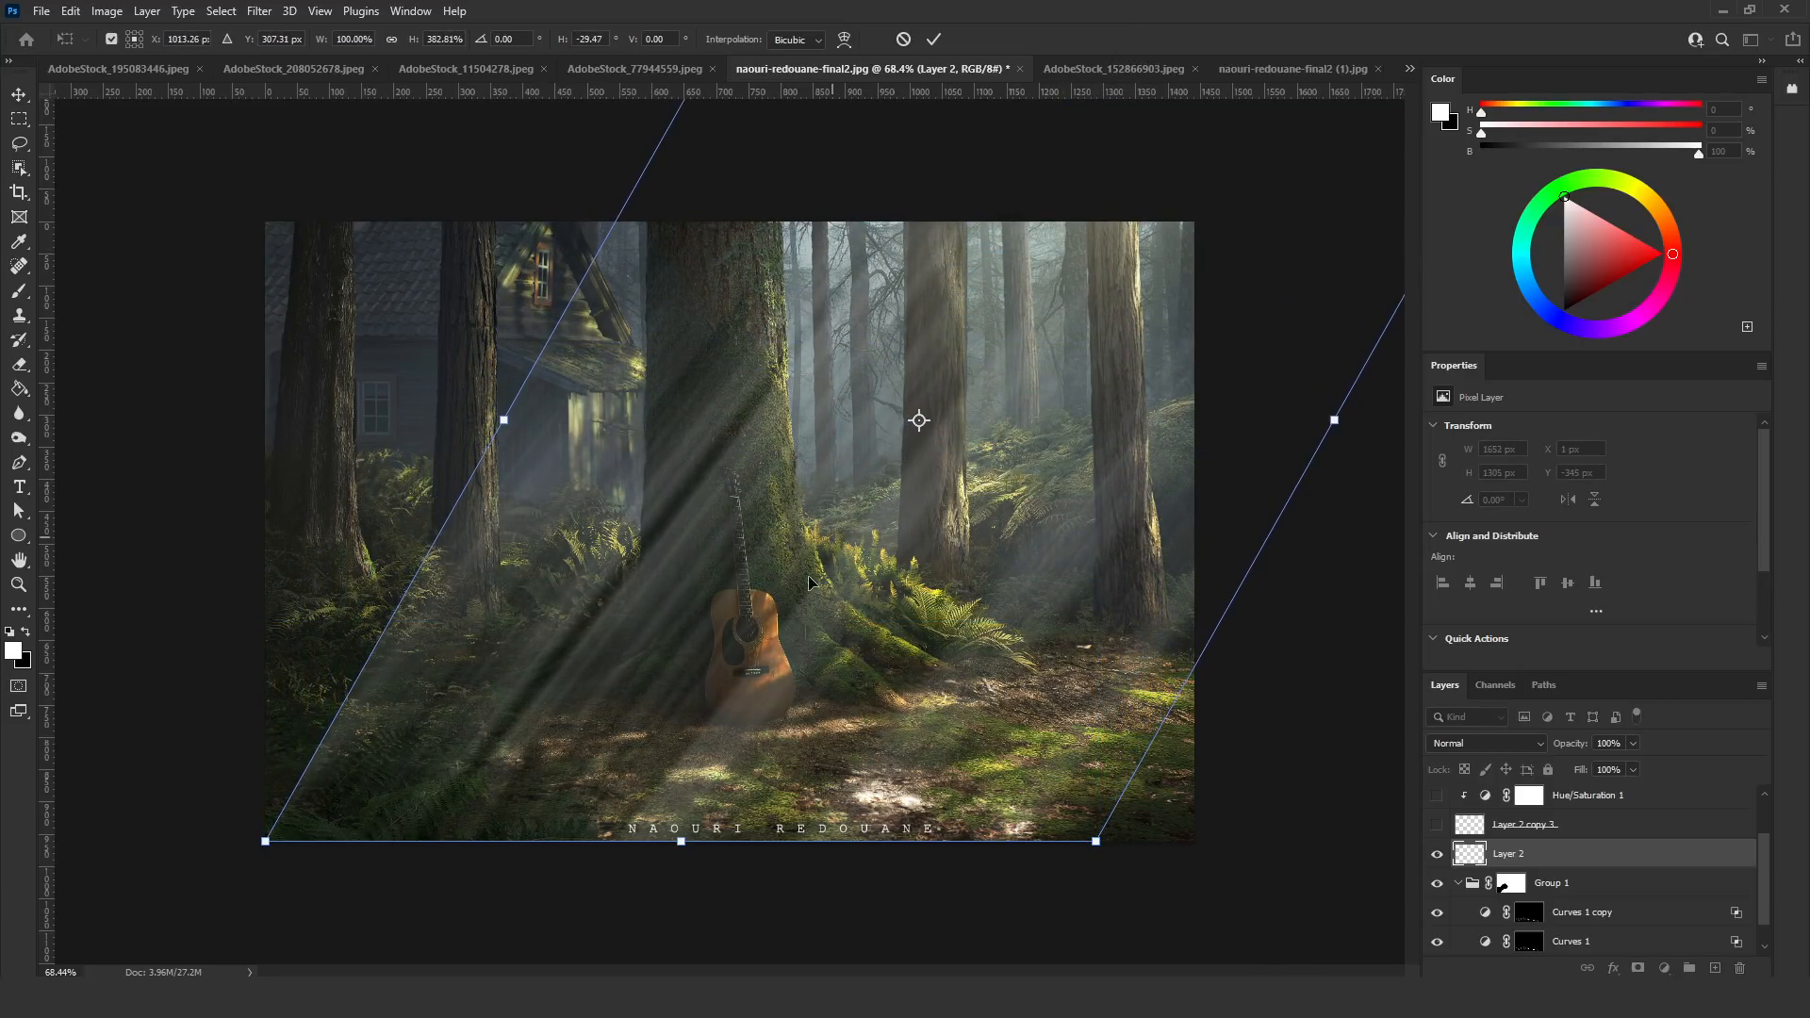
{"action": "key", "text": "Return"}
{"action": "key", "text": "l"}
Erase the new rays over the house and left-hand trees with a large soft eraser
{"action": "key", "text": "e"}
{"action": "left_click_drag", "start_coordinate": [433, 646], "coordinate": [352, 647]}
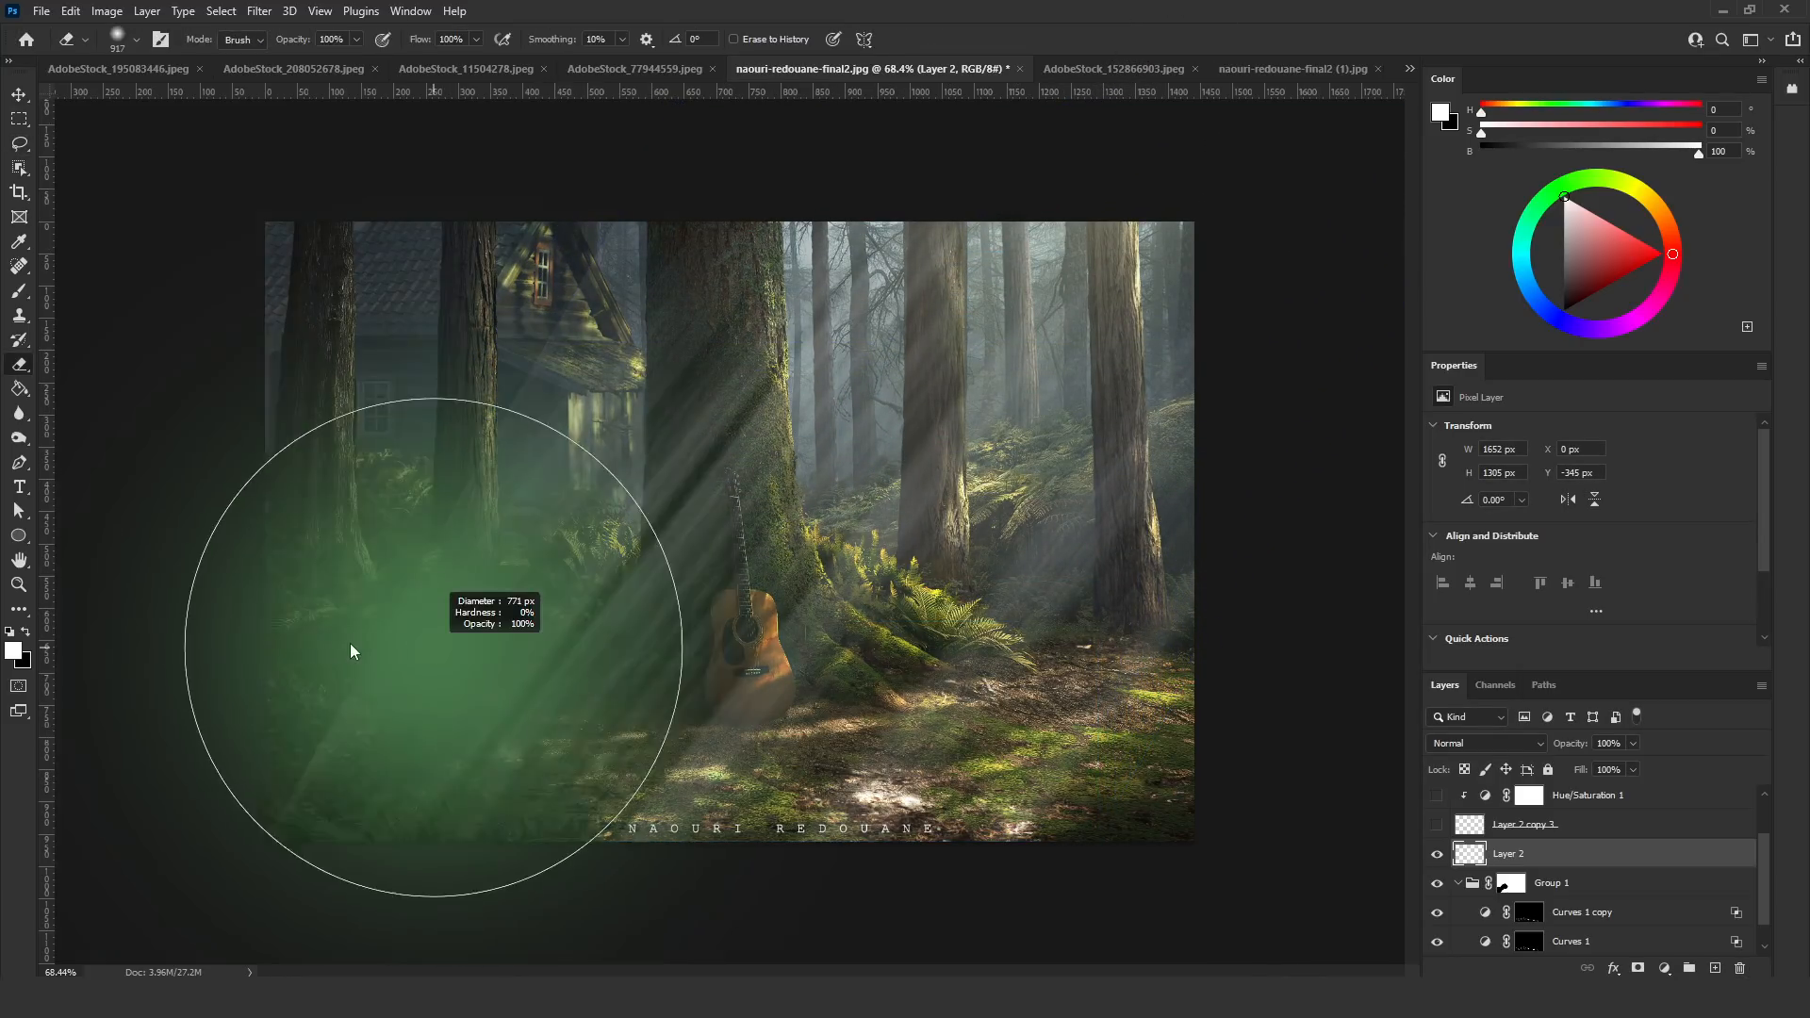
{"action": "mouse_move", "coordinate": [200, 740]}
{"action": "left_mouse_down"}
{"action": "mouse_move", "coordinate": [258, 511]}
{"action": "mouse_move", "coordinate": [452, 236]}
{"action": "left_mouse_up"}
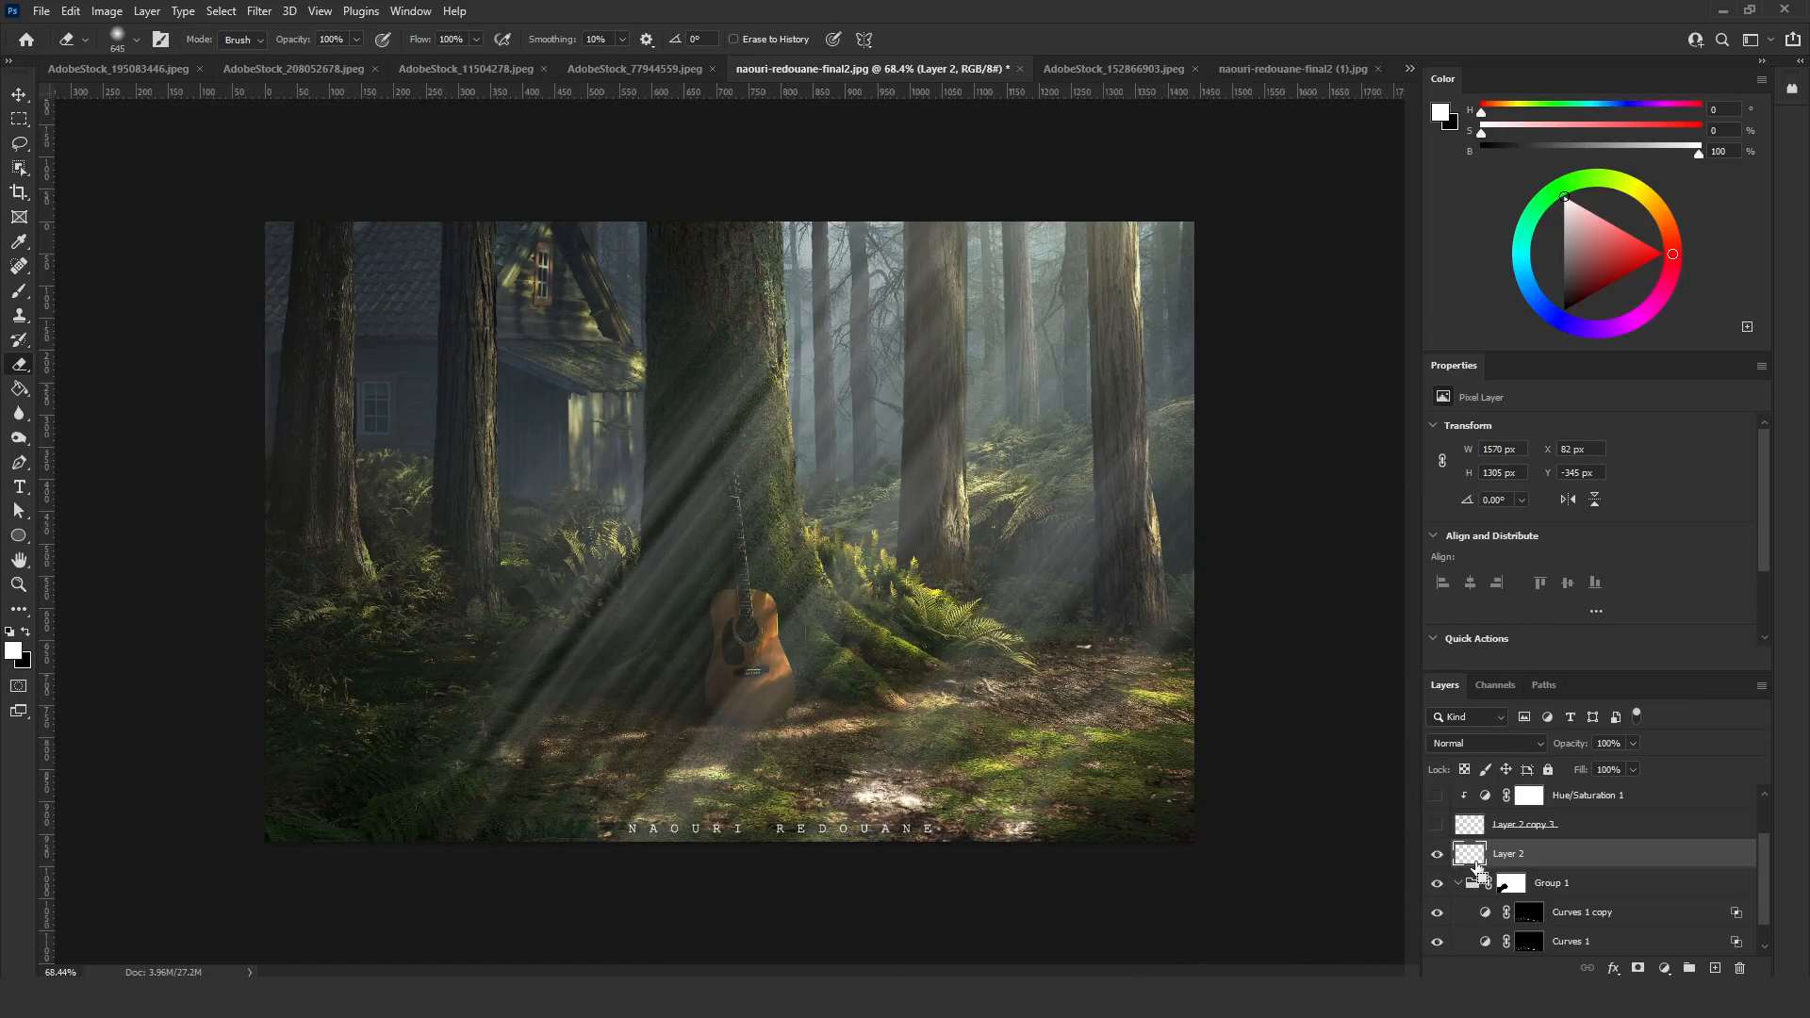
Duplicate the light-ray layer and fade the copy's lower part over the ground with a very large soft eraser
{"action": "key", "text": "ctrl+j"}
{"action": "left_click", "coordinate": [1508, 883], "text": "shift"}
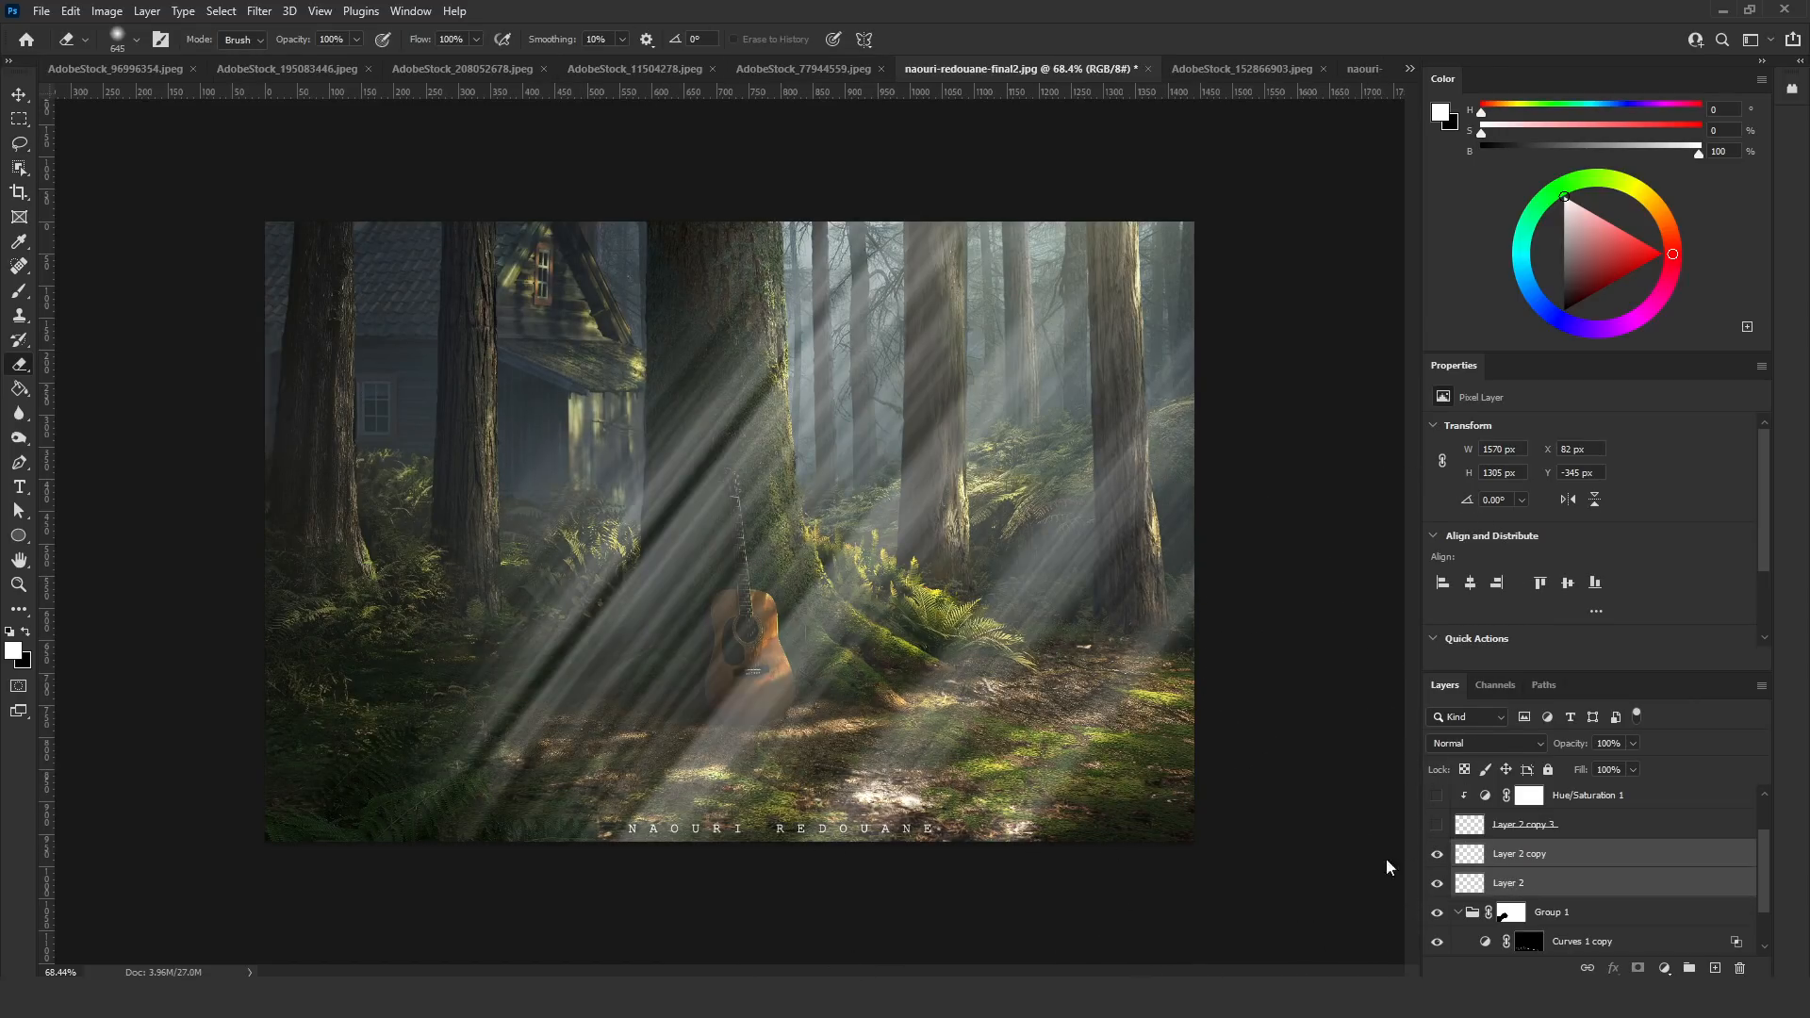
{"action": "left_click", "coordinate": [1512, 884]}
{"action": "left_click", "coordinate": [1520, 860]}
{"action": "left_click_drag", "start_coordinate": [739, 750], "coordinate": [837, 748]}
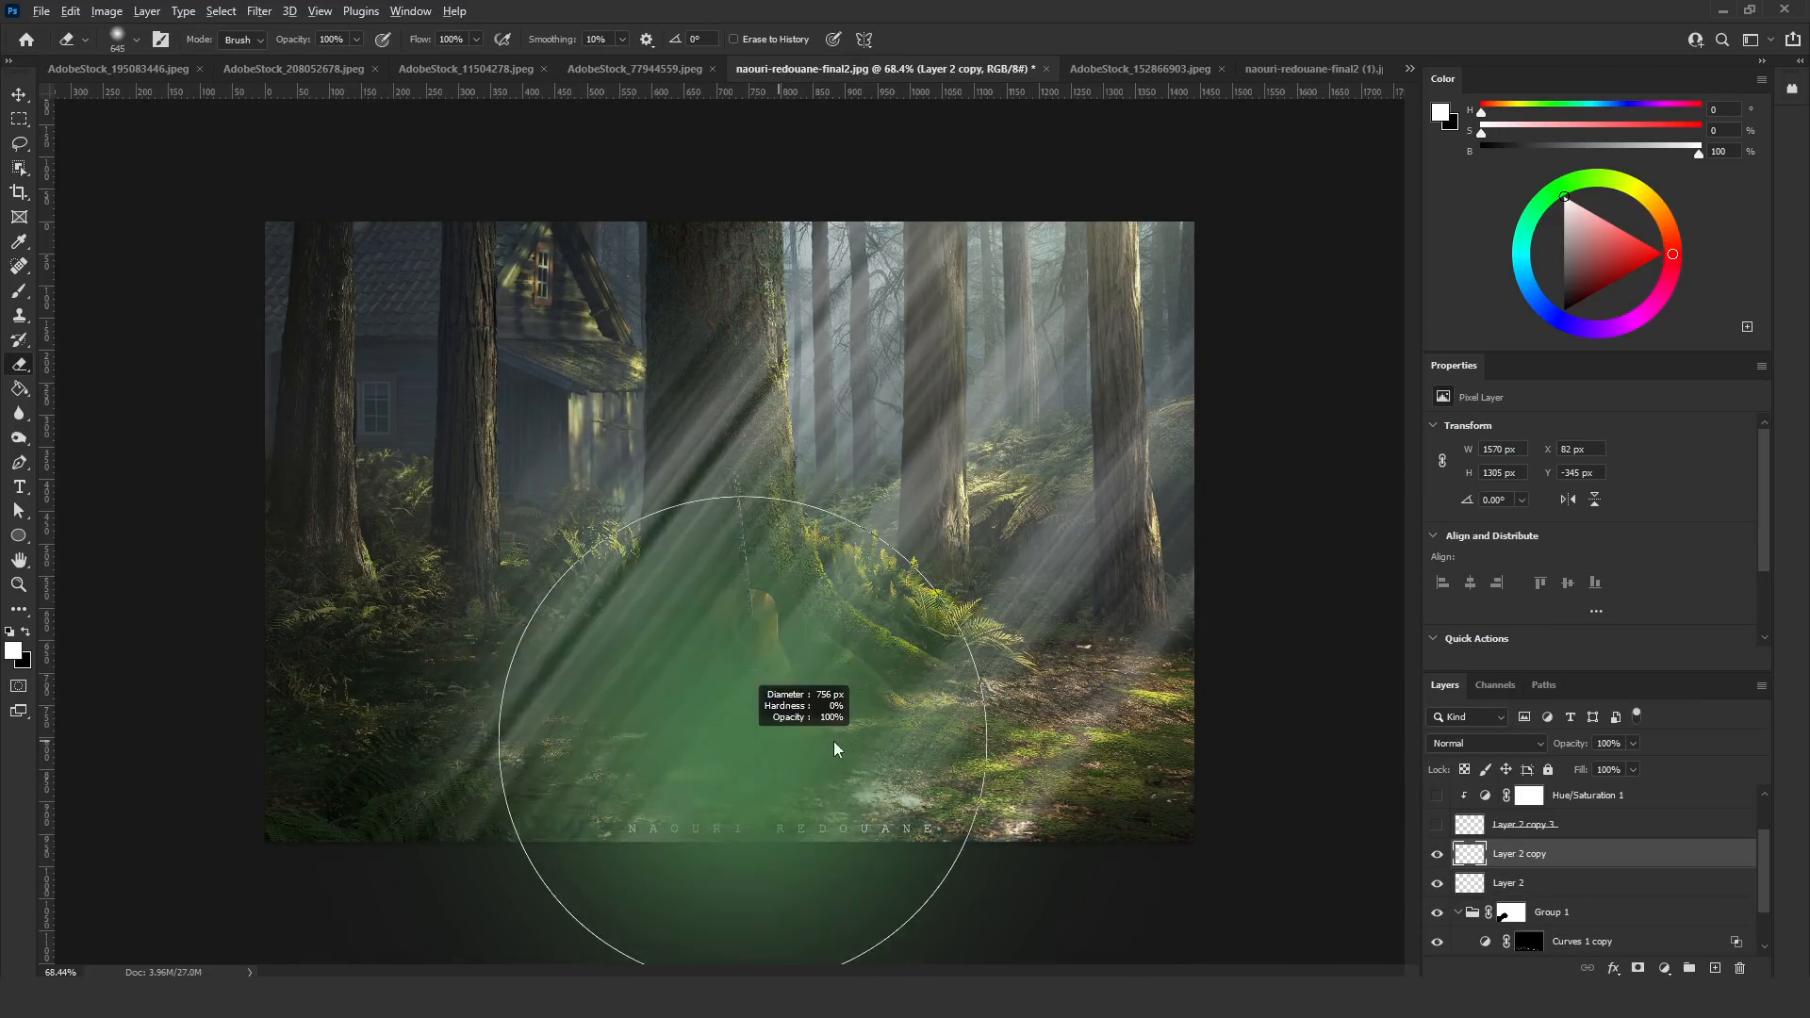
{"action": "left_click_drag", "start_coordinate": [709, 778], "coordinate": [936, 777]}
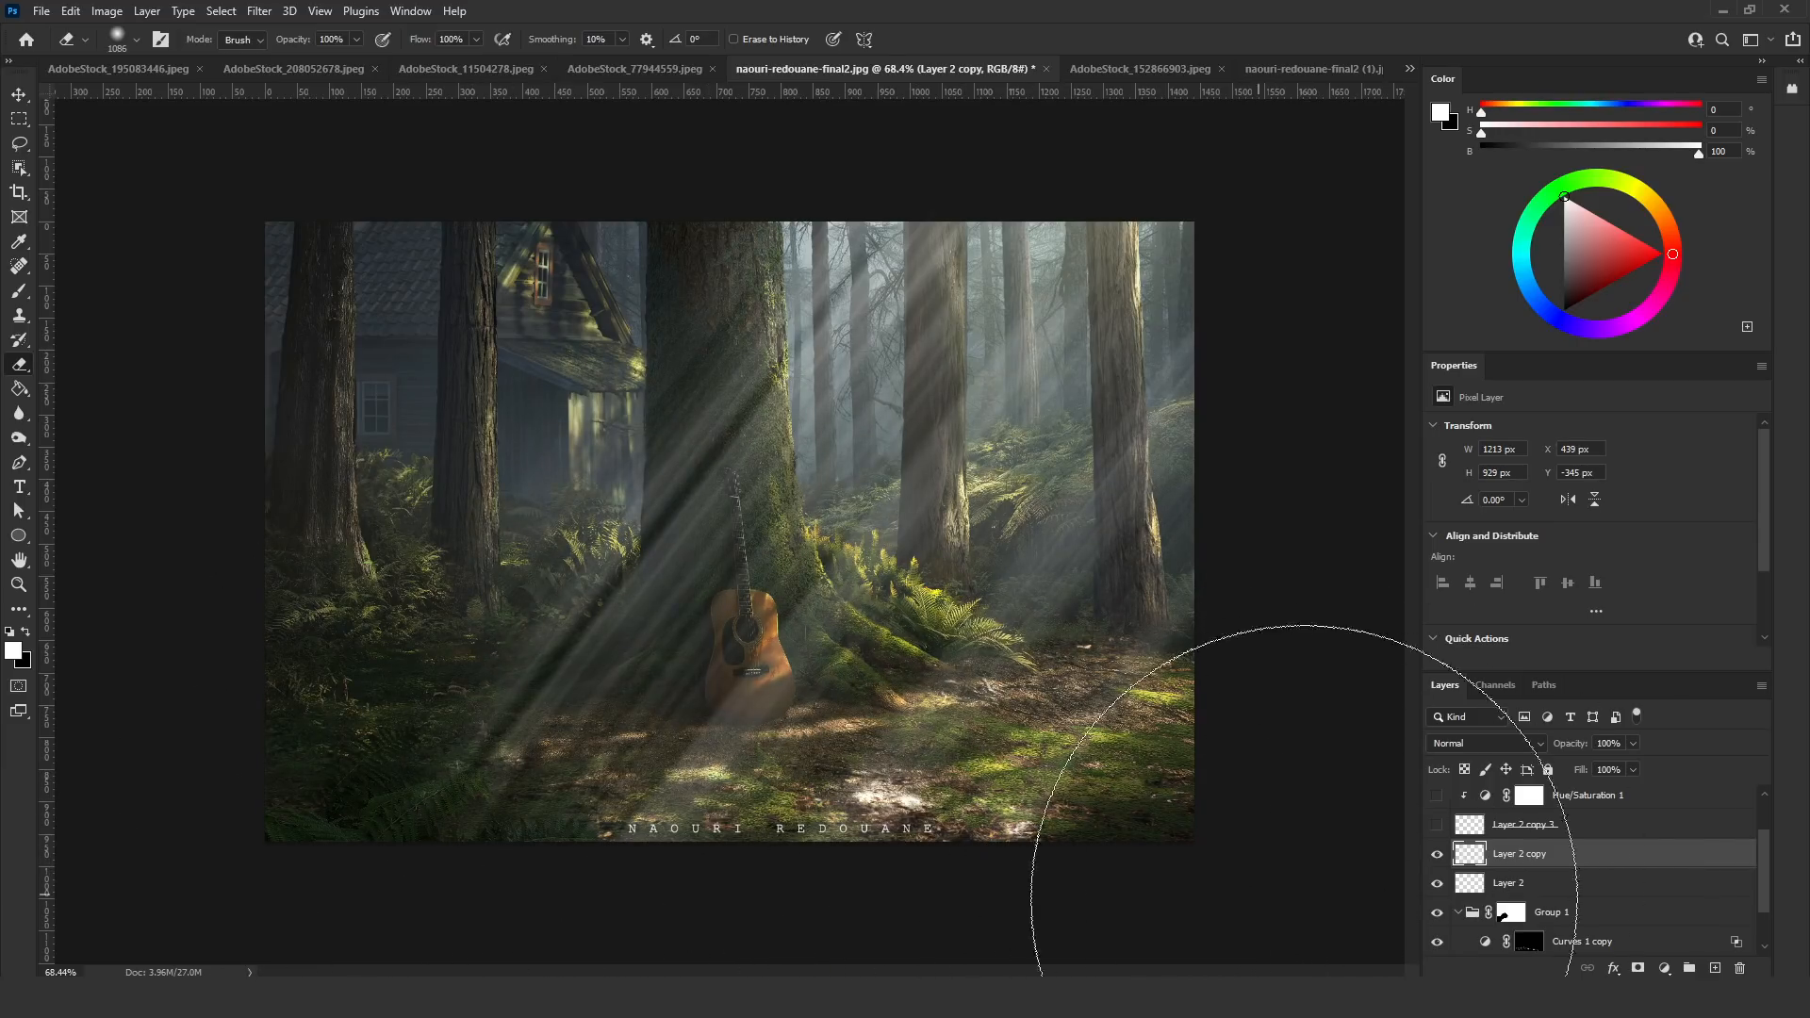
Soften the original rays near the ground with a soft eraser of about 496 px, and merge both ray layers
{"action": "left_click", "coordinate": [1504, 884]}
{"action": "left_click_drag", "start_coordinate": [836, 755], "coordinate": [603, 750]}
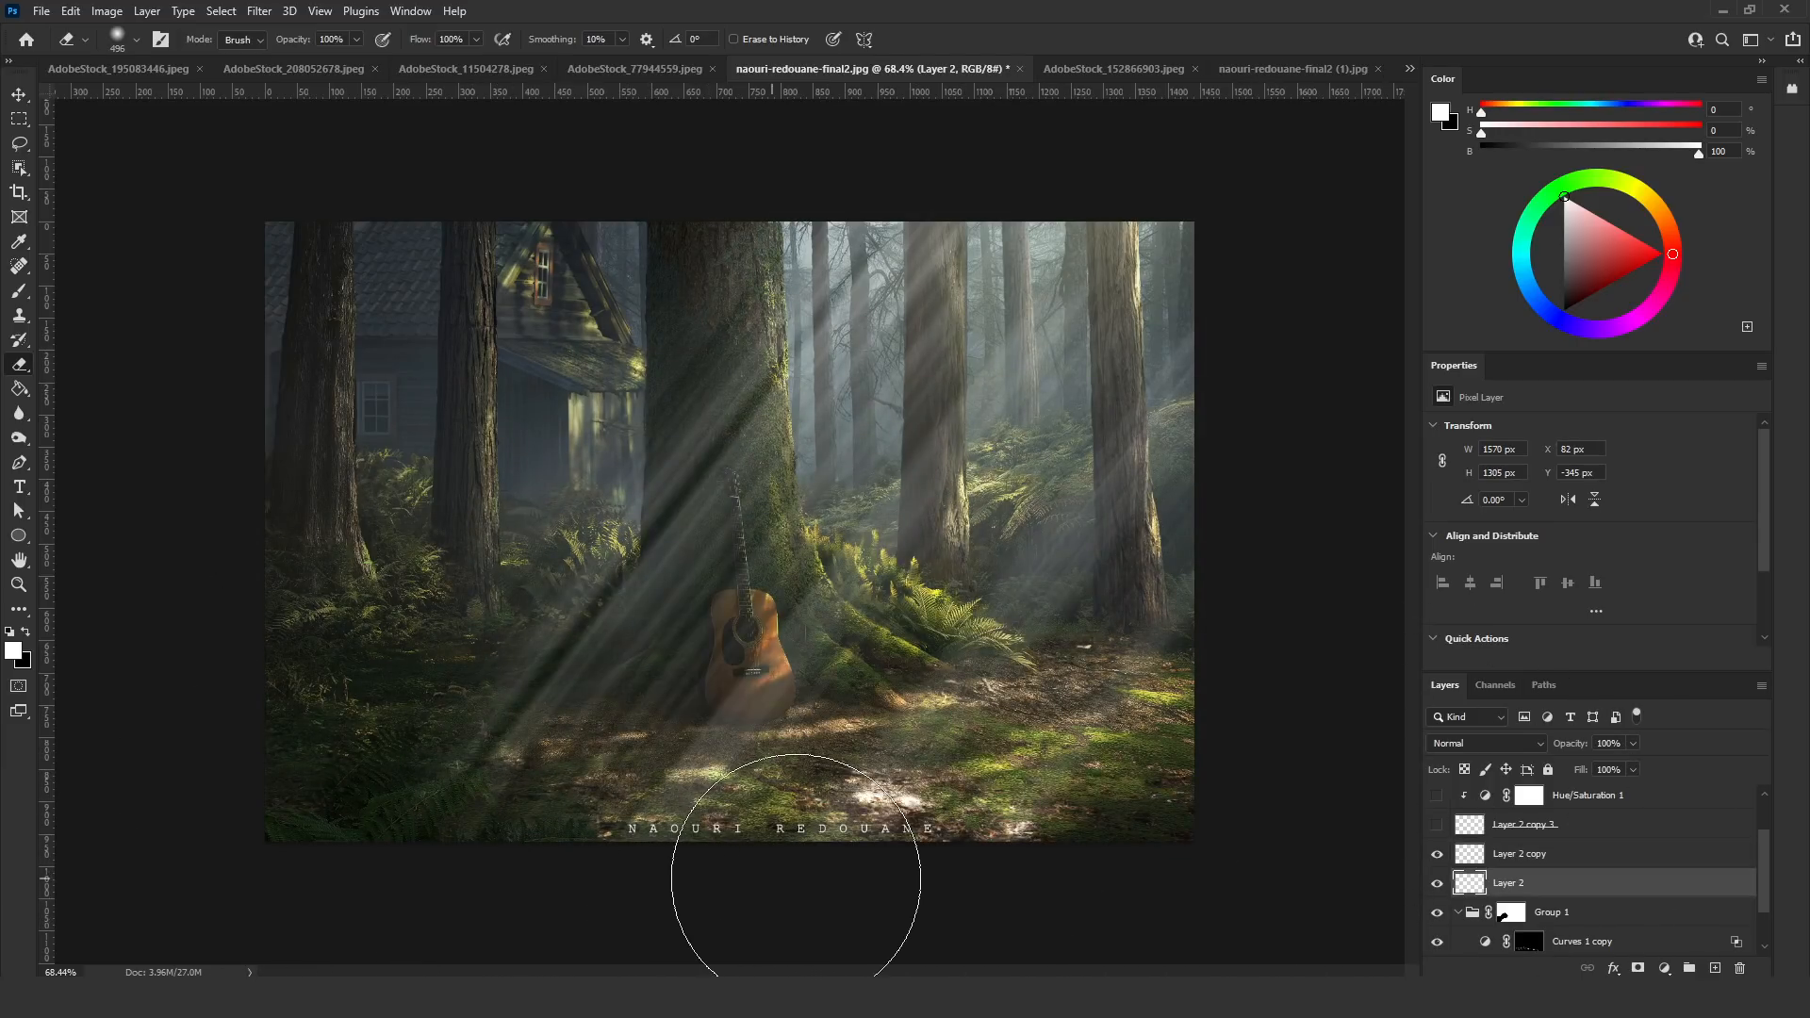
{"action": "key", "text": "Delete"}
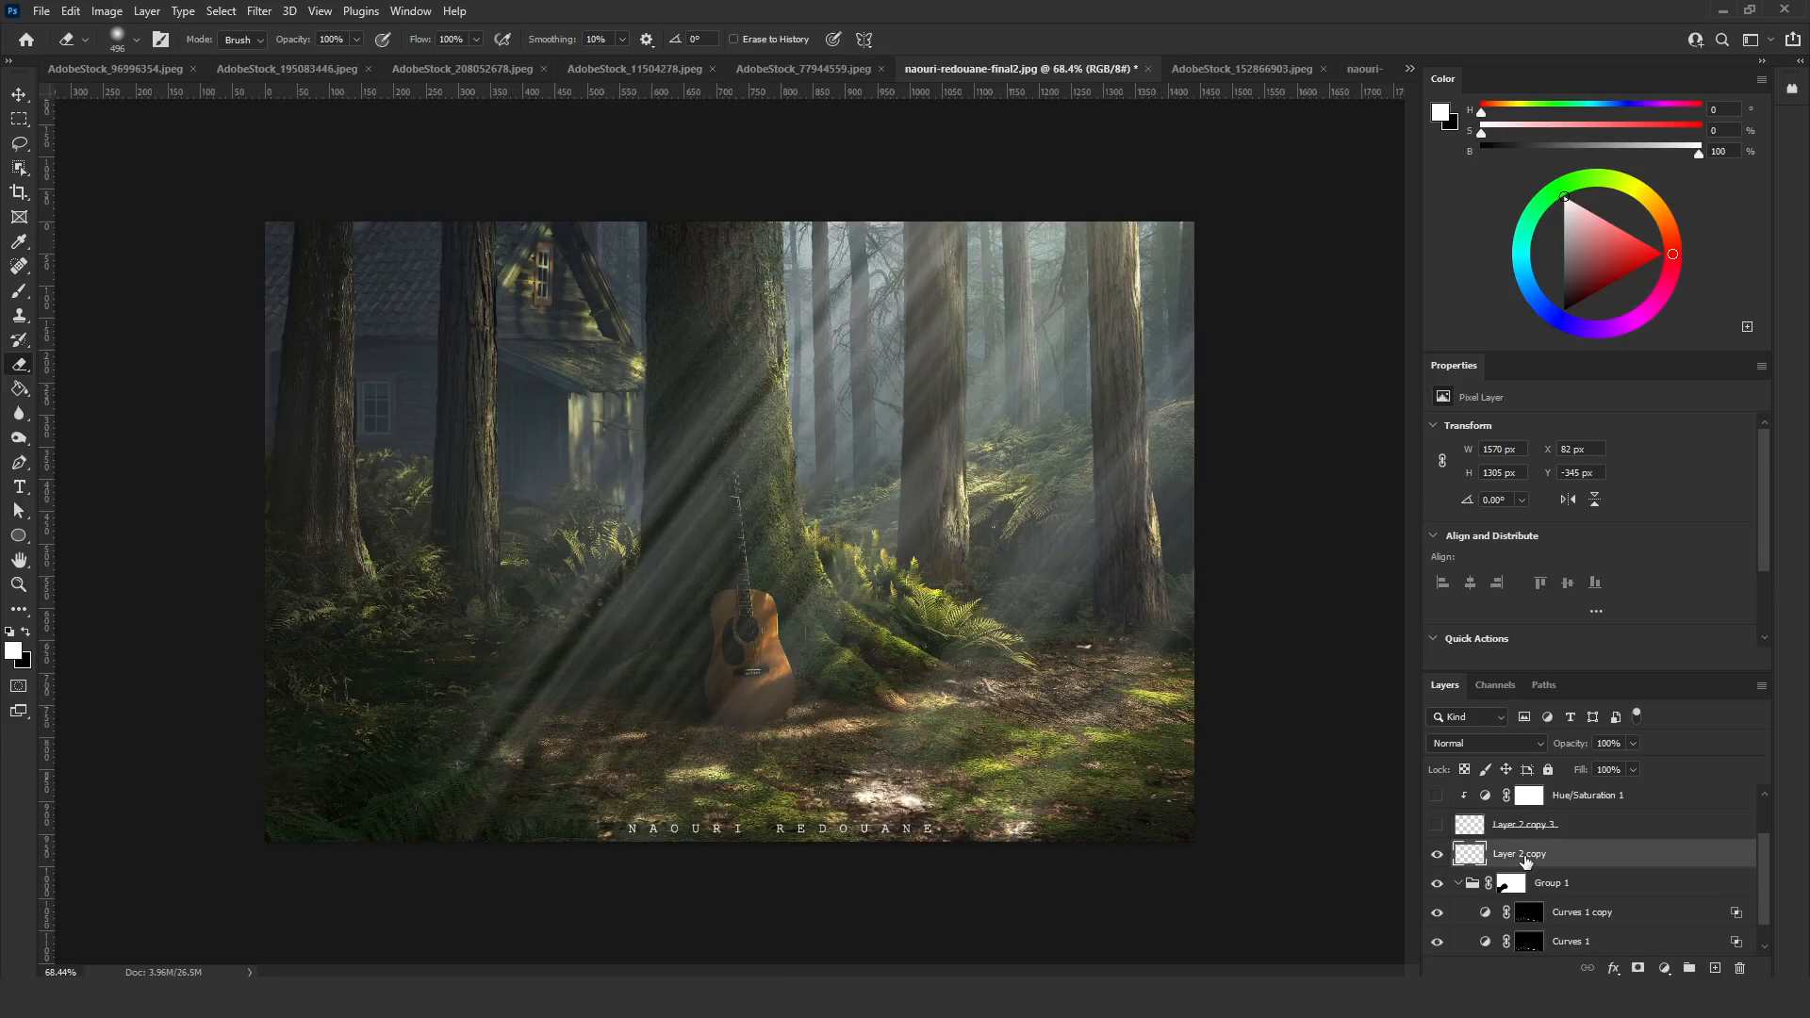
Add a clipped Hue/Saturation adjustment to the merged rays with Colorize, saturation 63, lightness -24 and a warm yellow hue
{"action": "left_click", "coordinate": [1661, 969]}
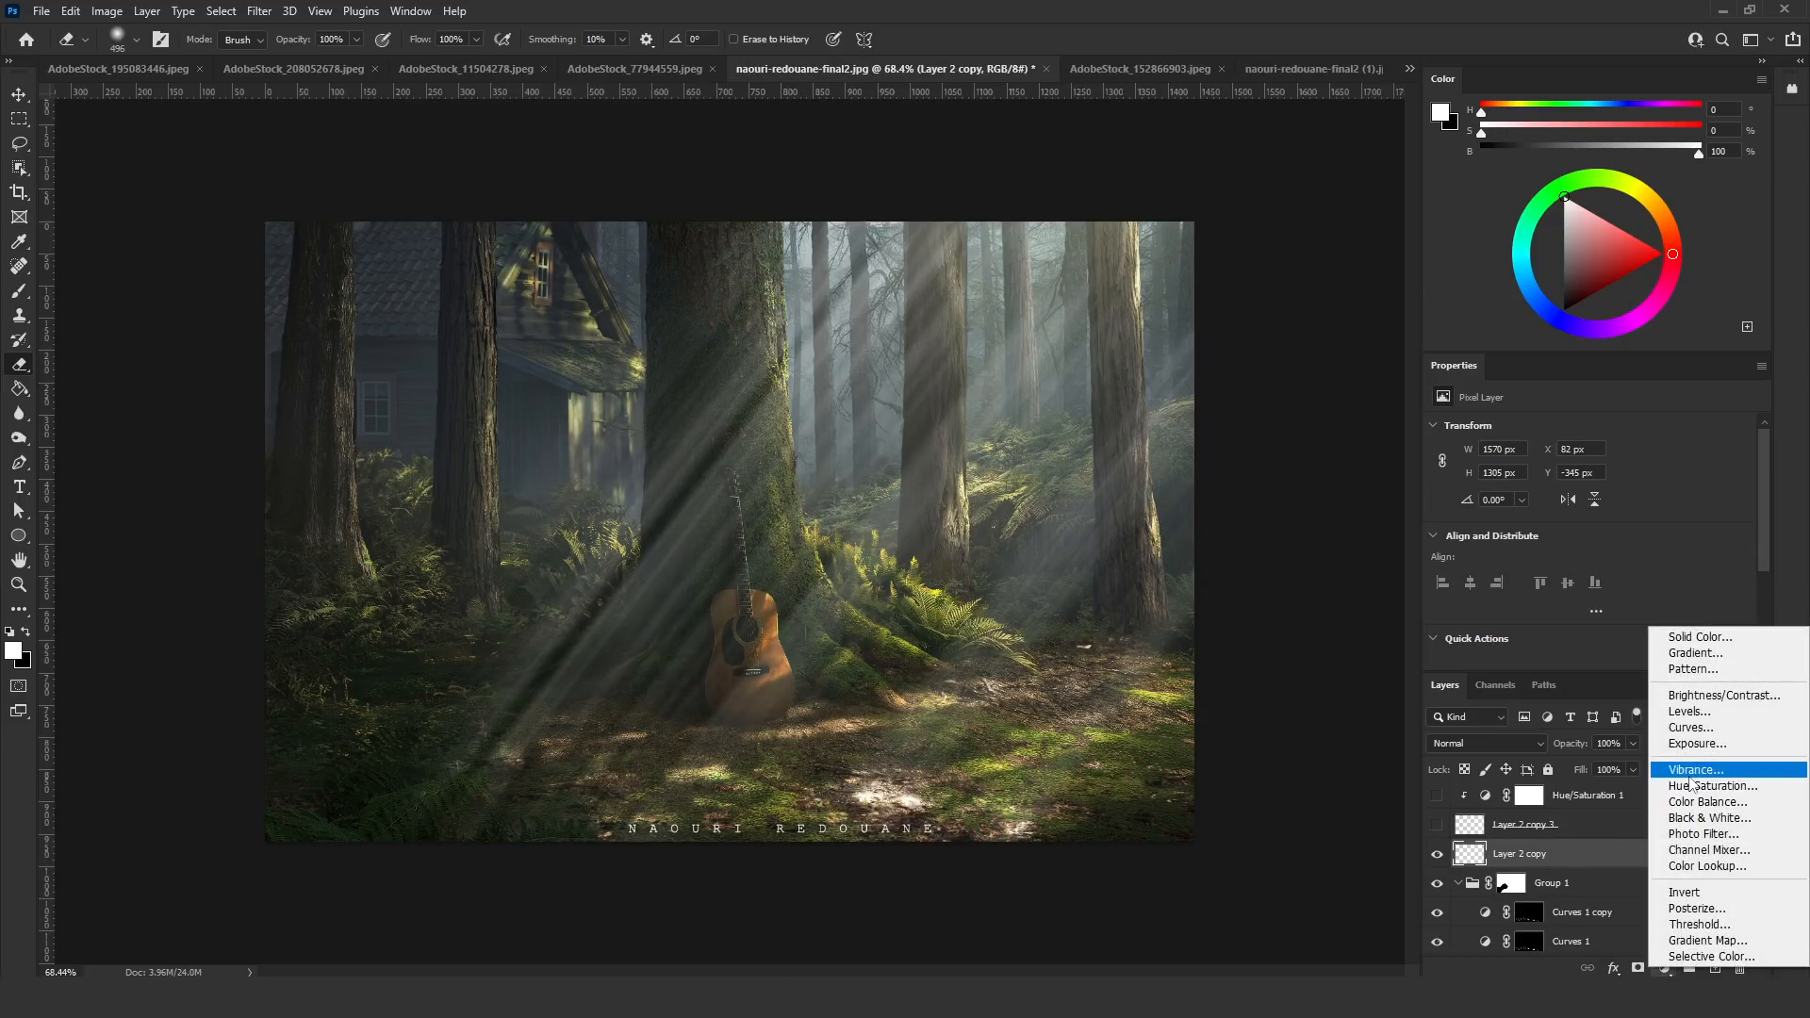
{"action": "left_click", "coordinate": [1687, 787]}
{"action": "left_click", "coordinate": [1629, 659]}
{"action": "left_click", "coordinate": [1551, 599]}
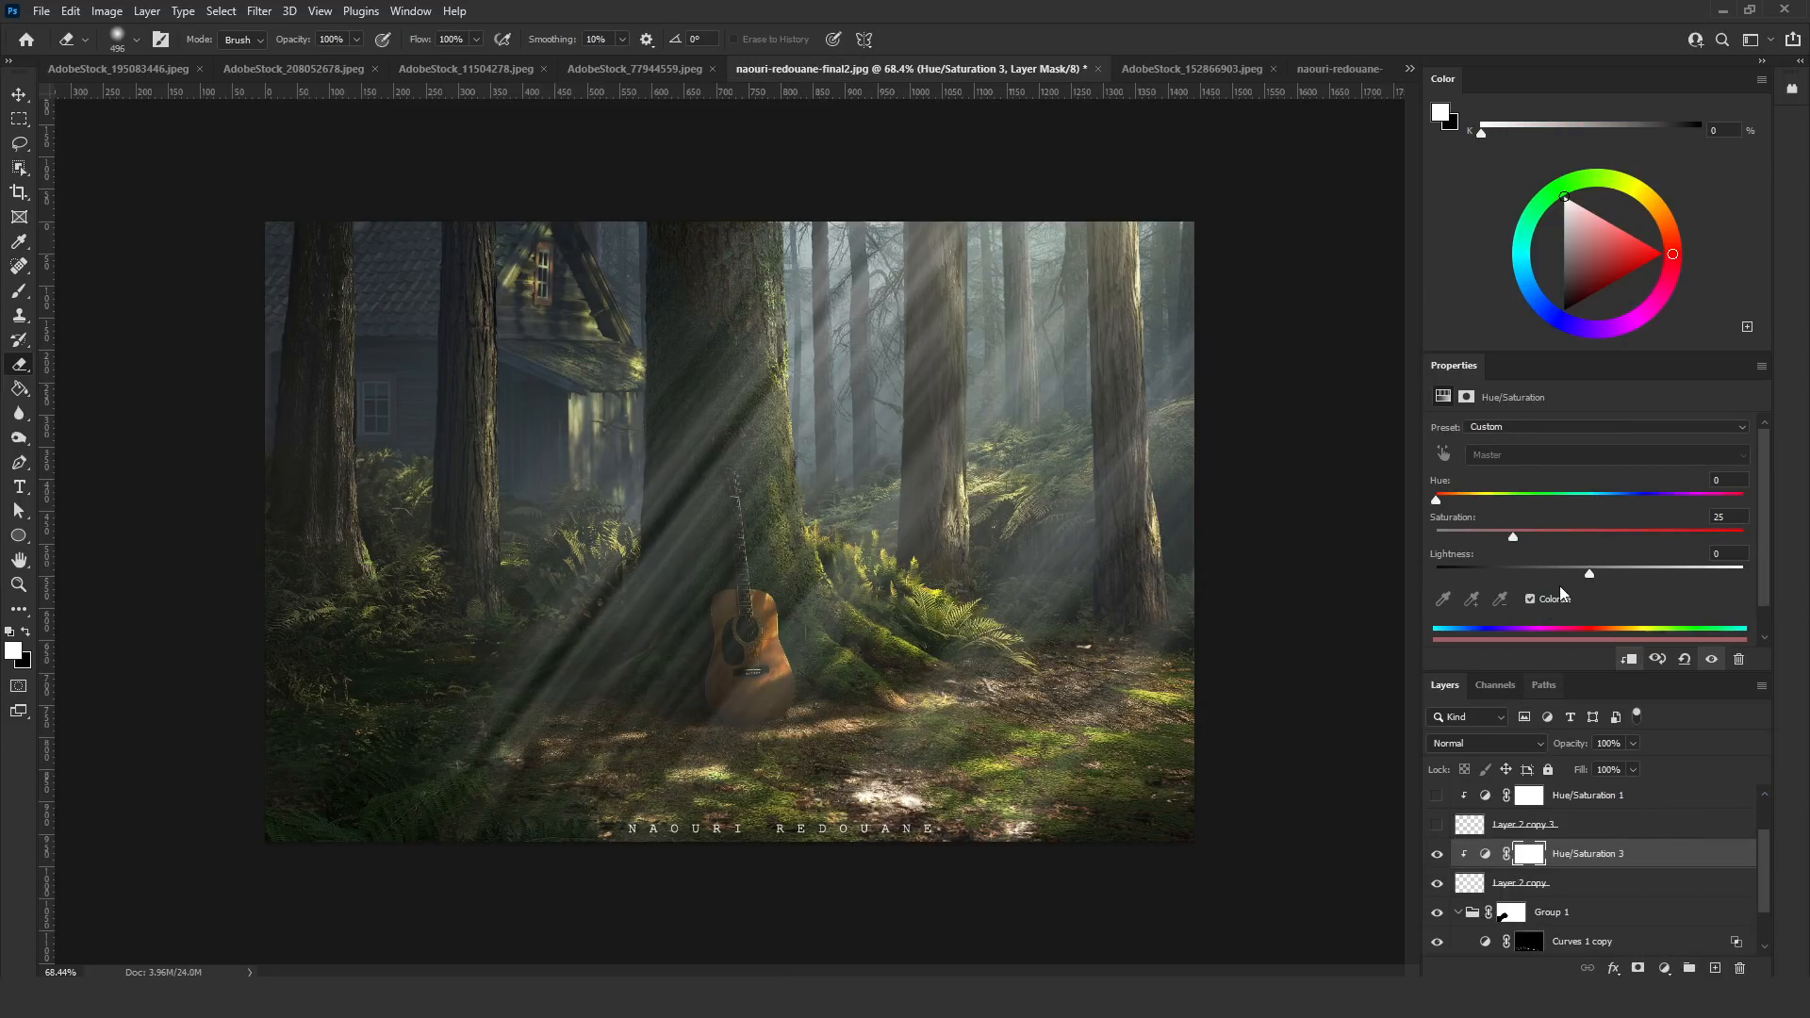
{"action": "left_click", "coordinate": [1558, 570]}
{"action": "left_click", "coordinate": [1629, 536]}
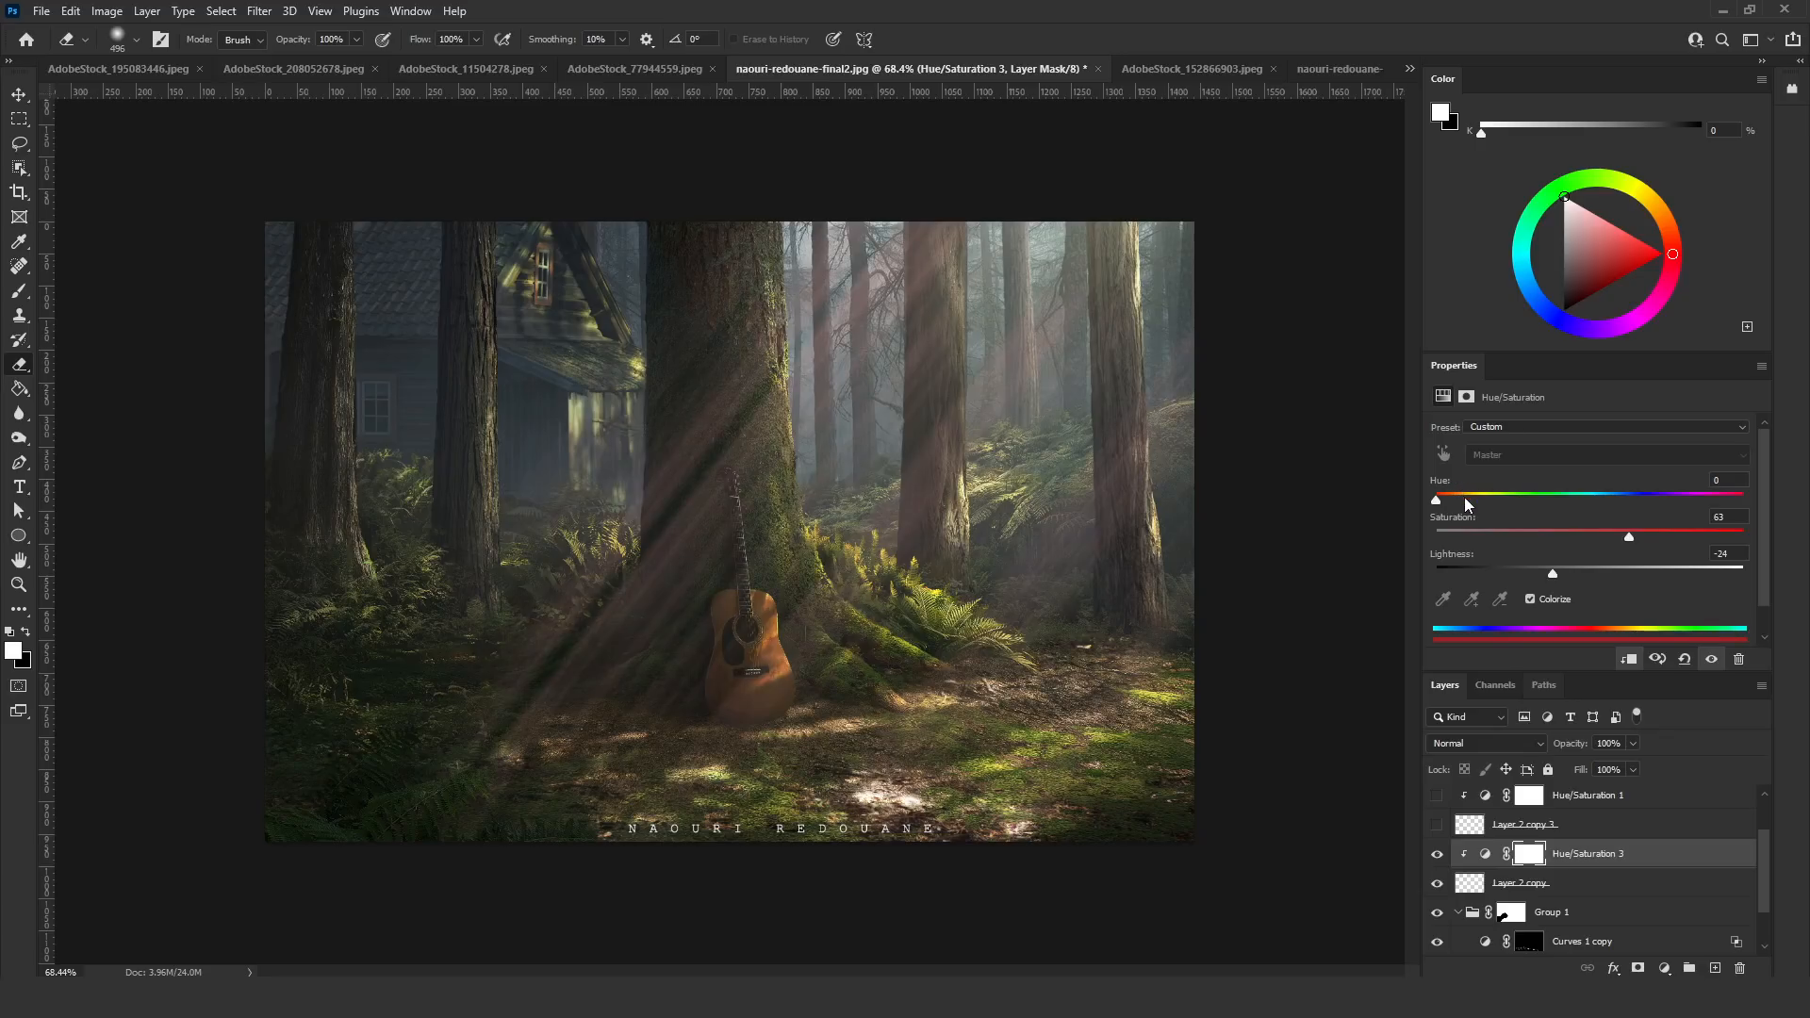
{"action": "left_click_drag", "start_coordinate": [1465, 498], "coordinate": [1477, 500]}
Merge the Hue/Saturation adjustment with the ray layer and set the merged layer's blend mode to Screen
{"action": "left_click", "coordinate": [1556, 886]}
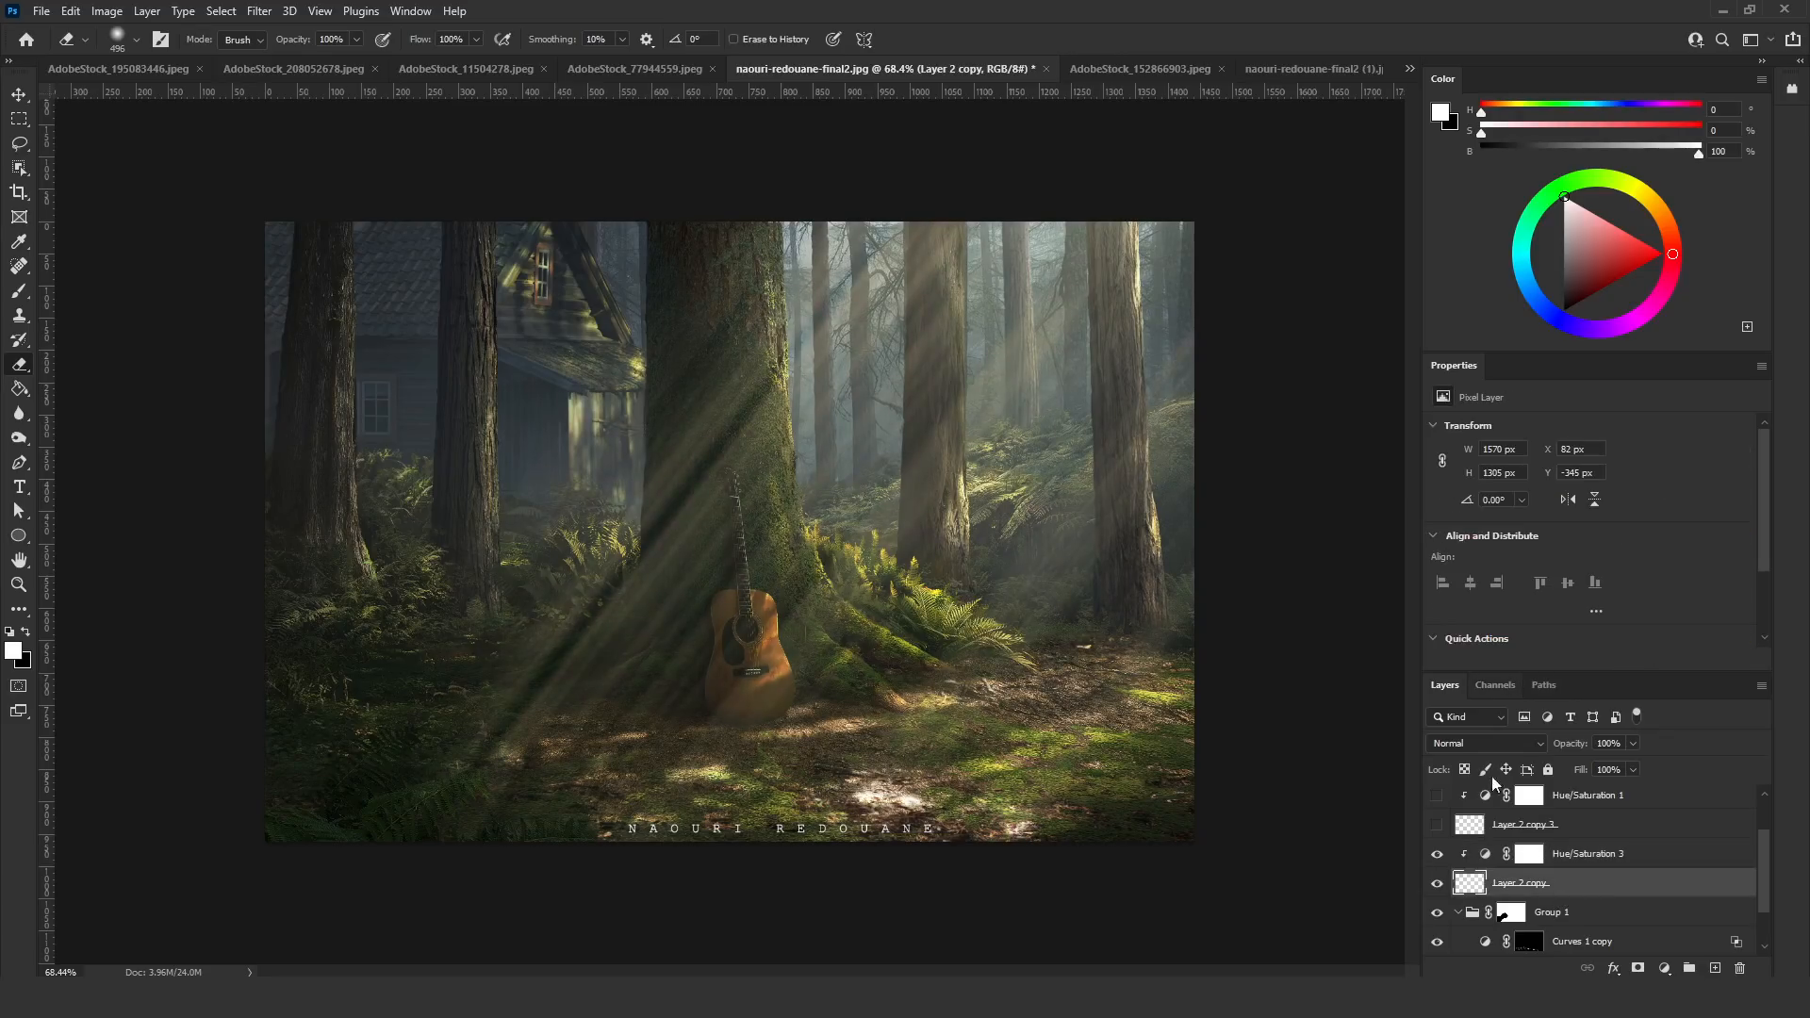
{"action": "left_click", "coordinate": [1584, 855]}
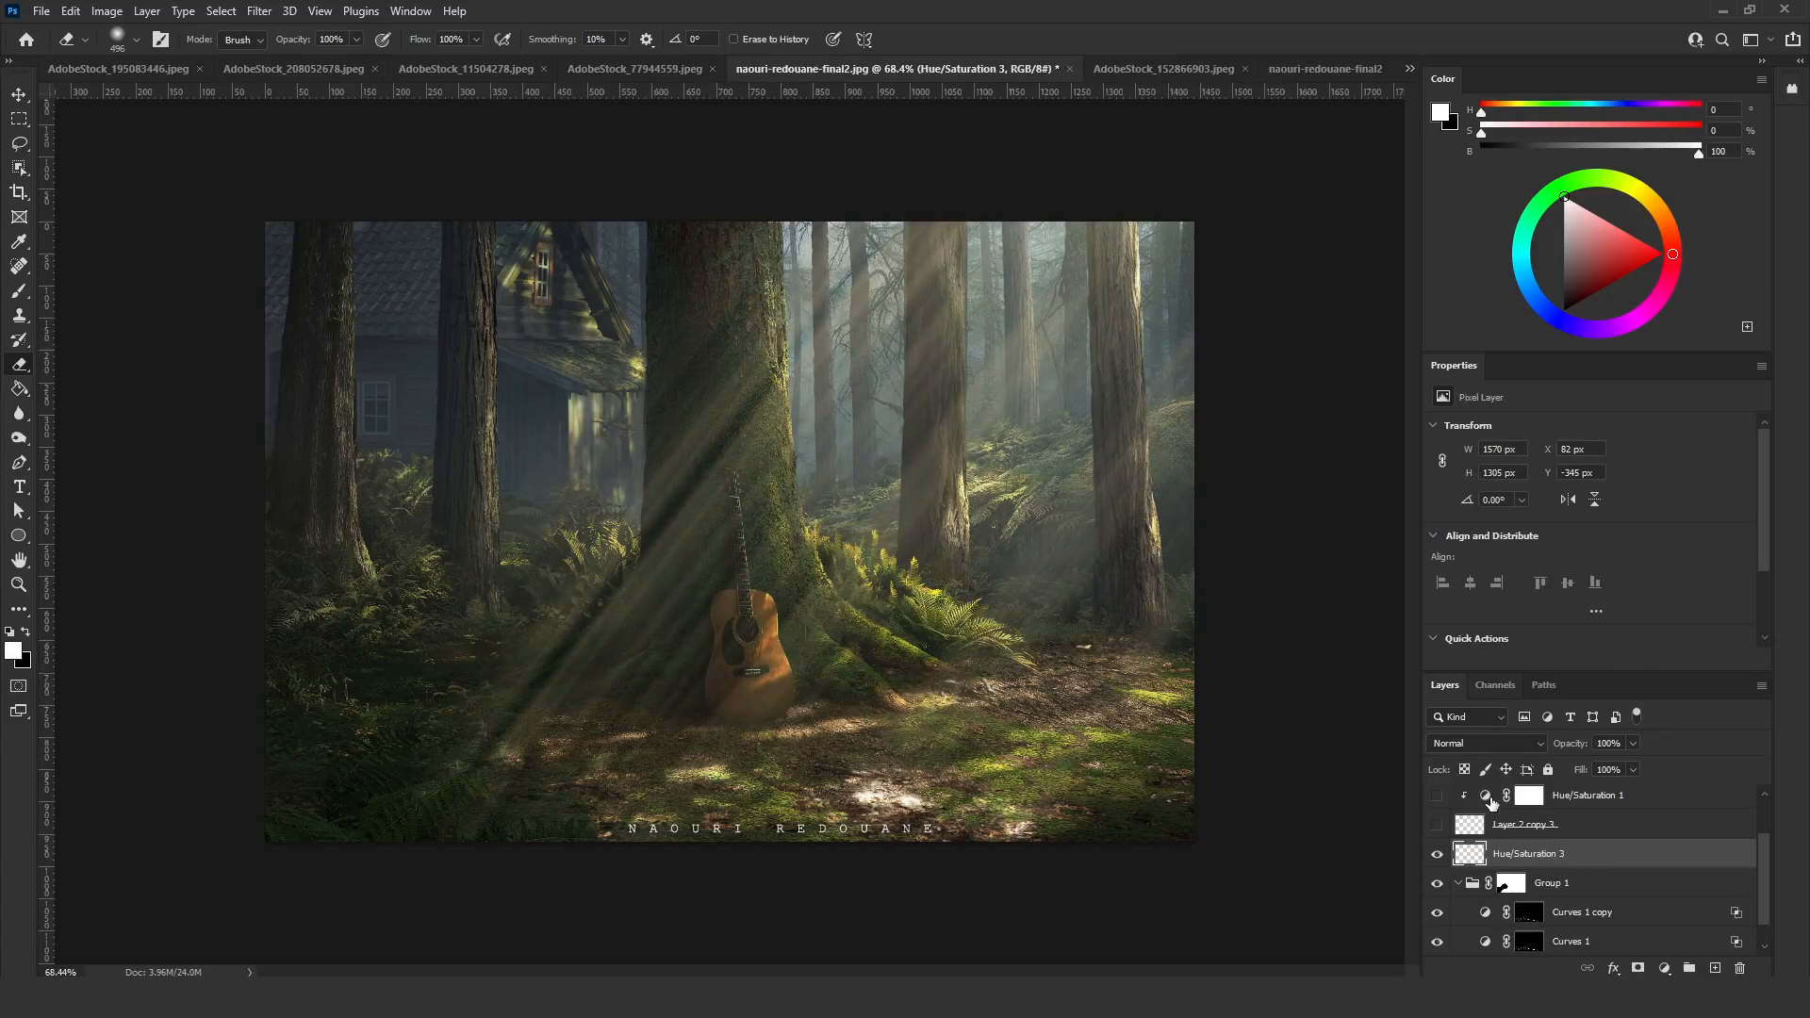
{"action": "left_click", "coordinate": [1467, 744]}
{"action": "left_click", "coordinate": [1476, 668]}
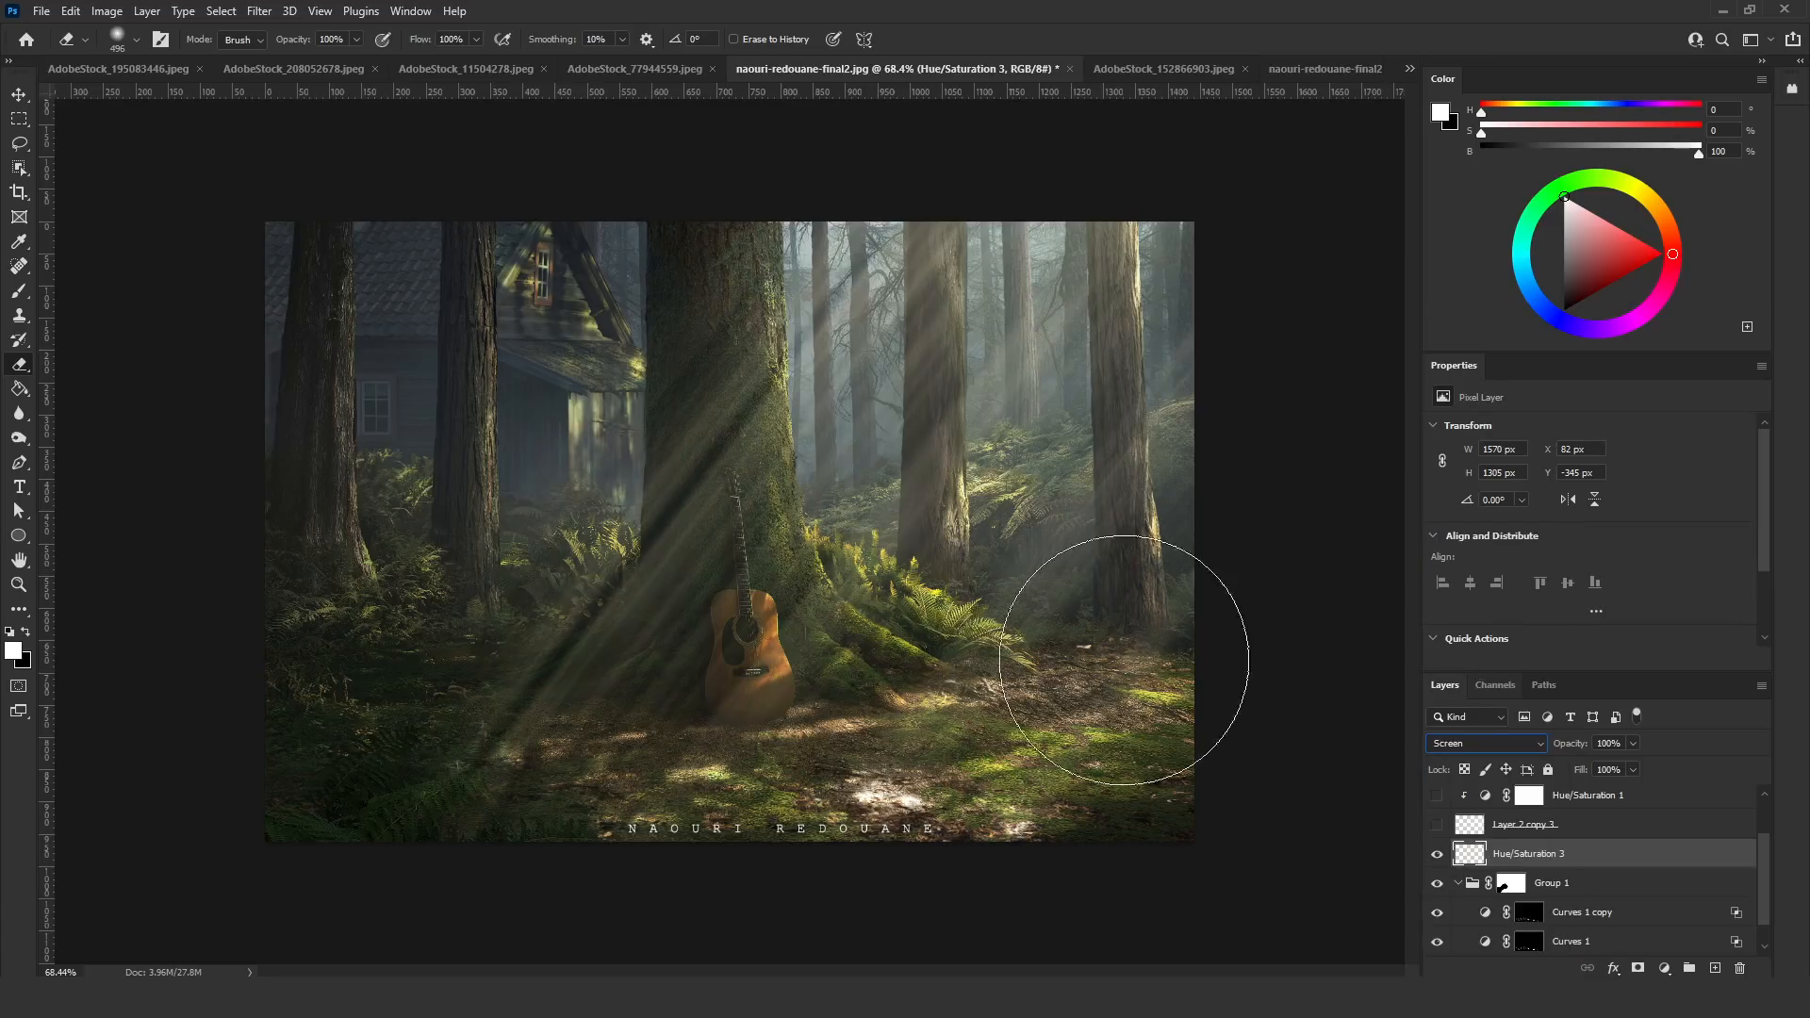
Add a new layer clipped to the rays and fill it with black at 100% opacity
{"action": "left_click", "coordinate": [18, 584]}
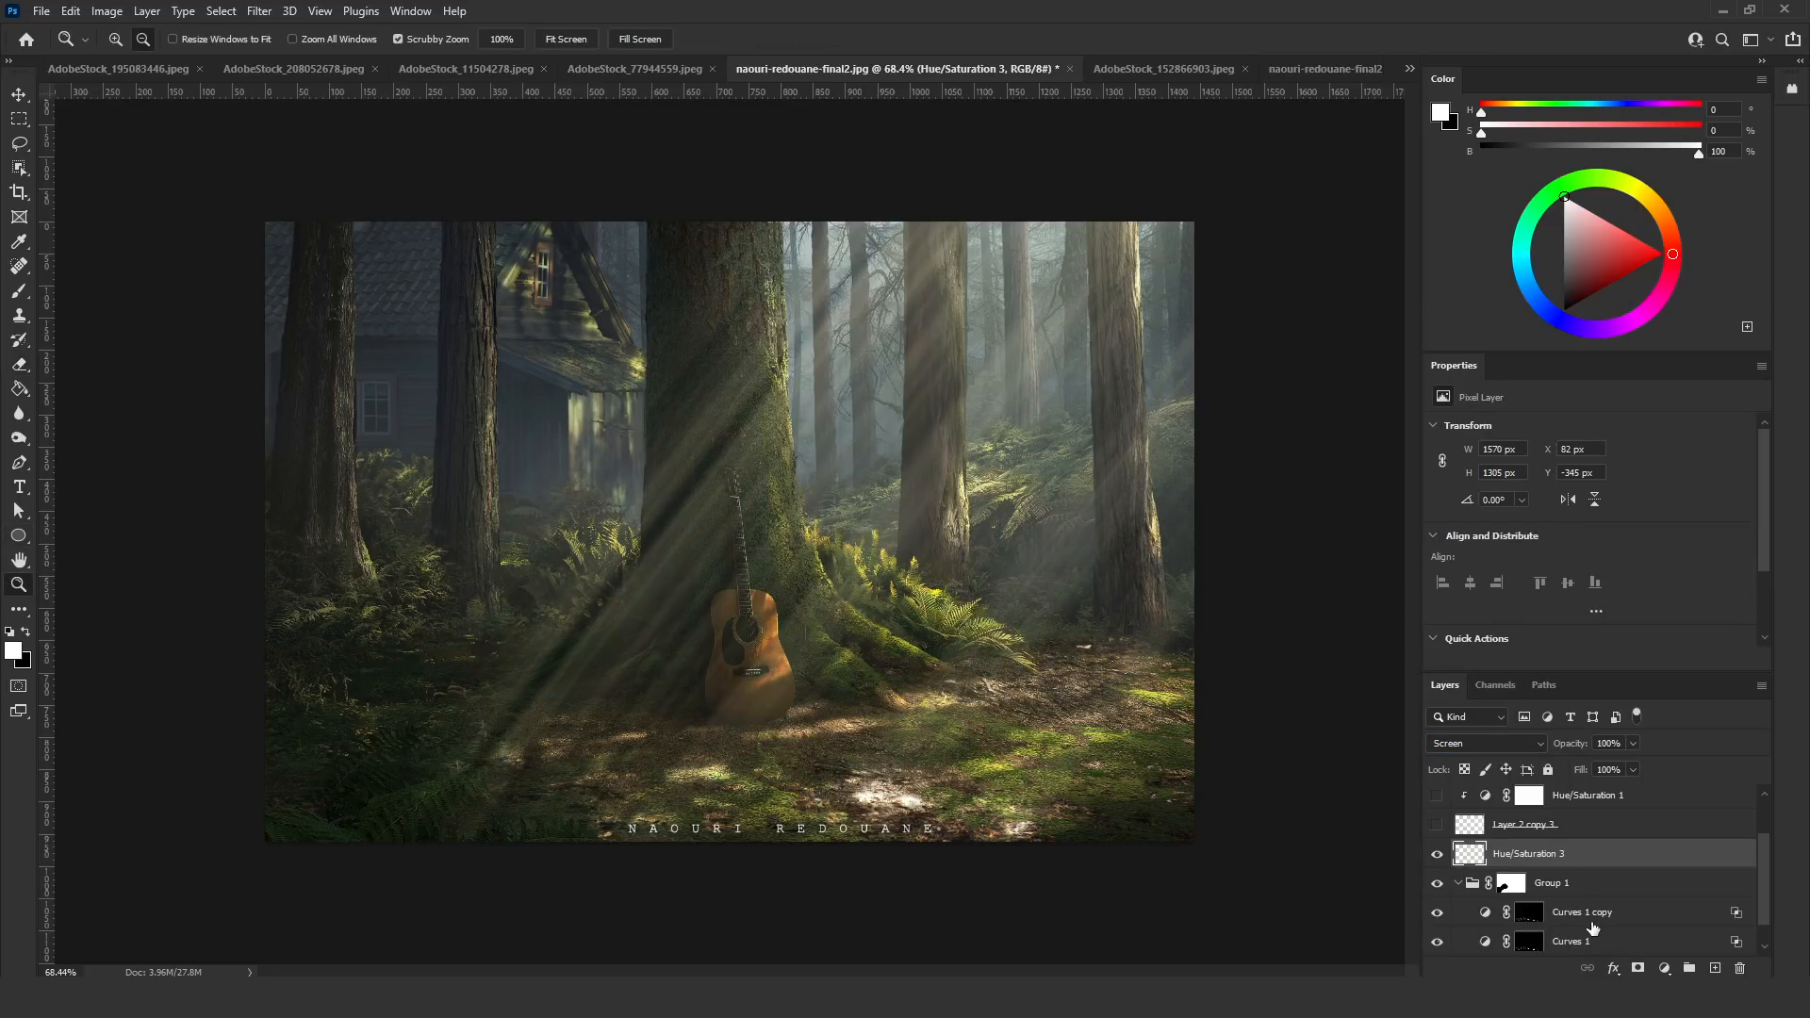
{"action": "left_click", "coordinate": [1713, 970]}
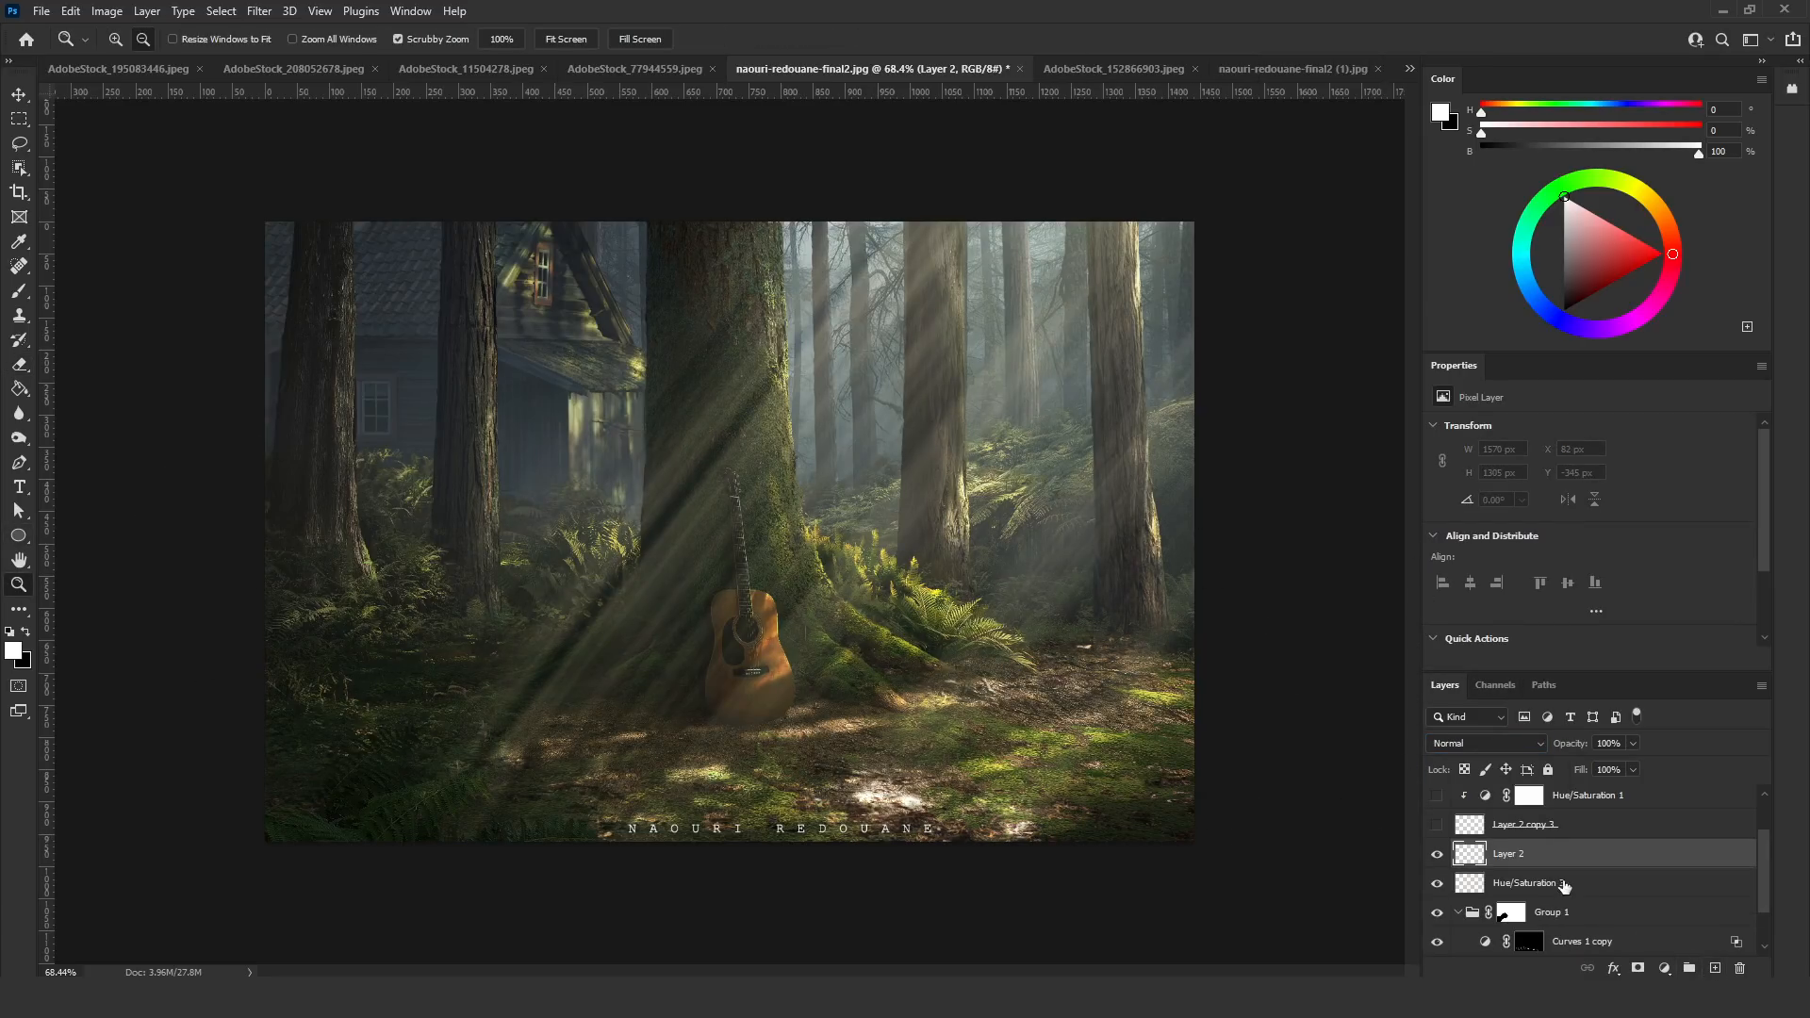
{"action": "left_click", "coordinate": [1532, 868], "text": "alt"}
{"action": "key", "text": "shift+BackSpace"}
{"action": "left_click", "coordinate": [833, 464]}
{"action": "left_click", "coordinate": [755, 617]}
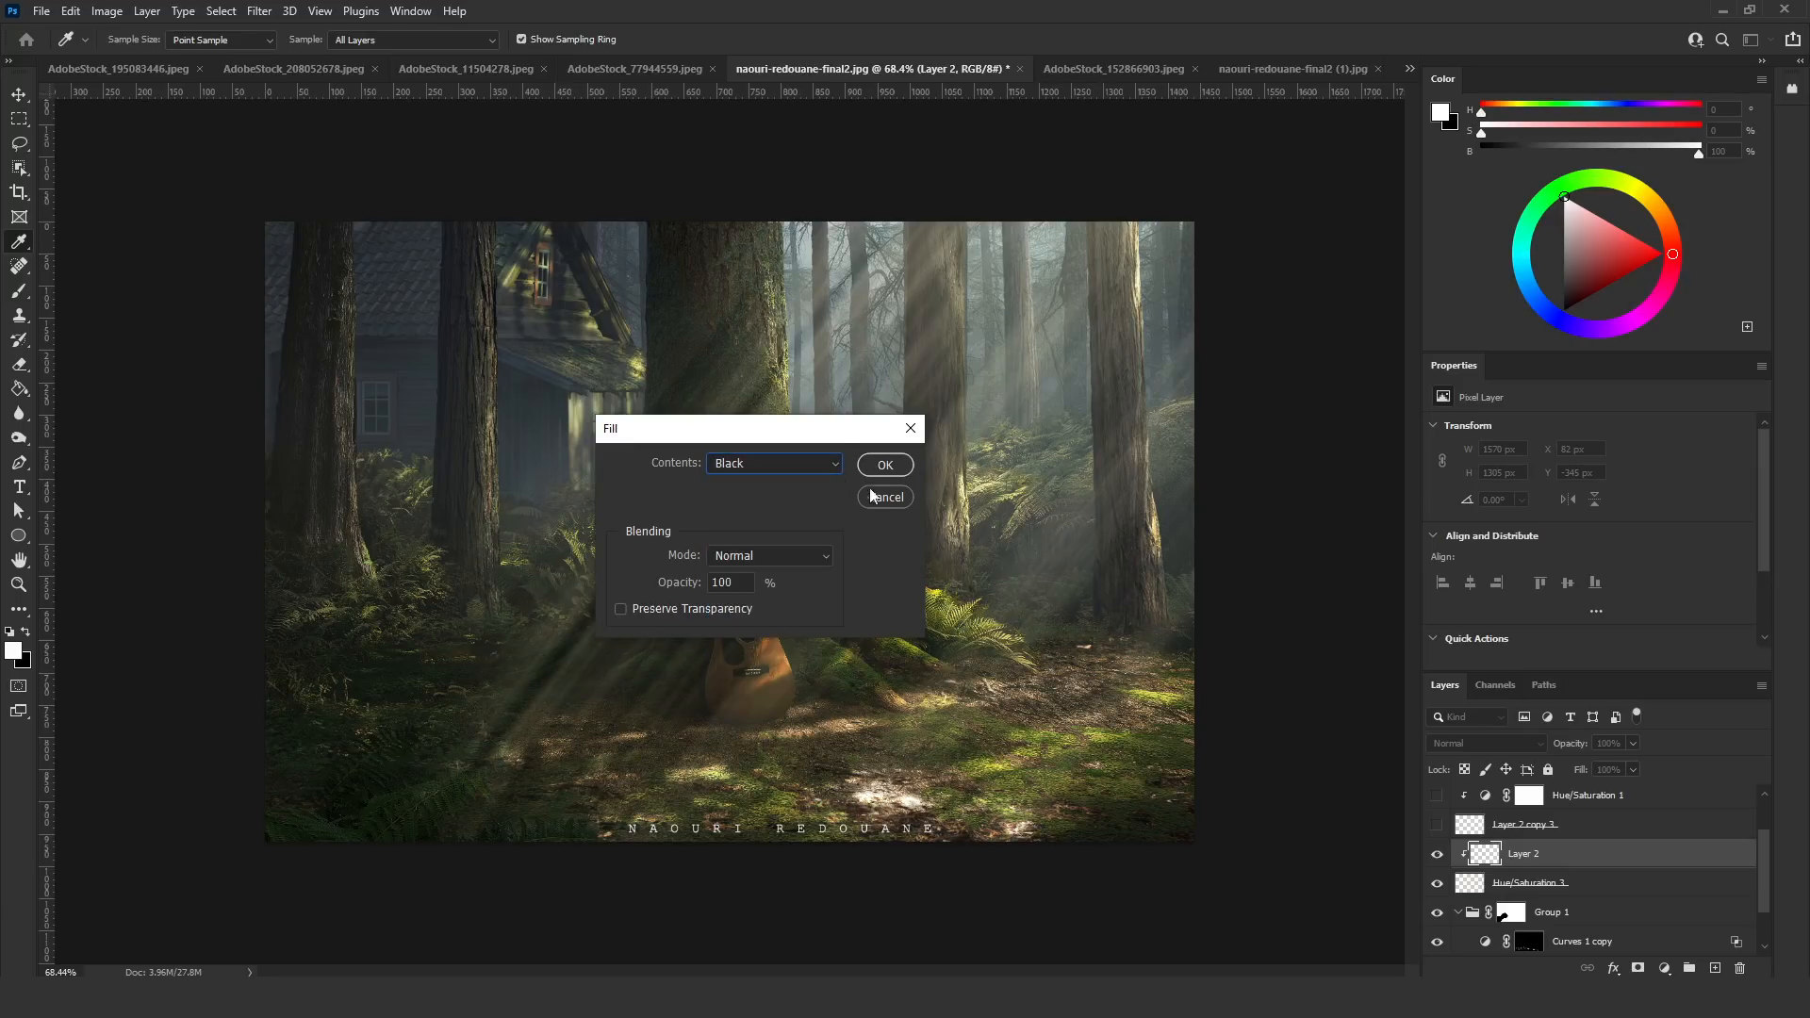
{"action": "left_click", "coordinate": [884, 464]}
Reset the colours to black and white, render Clouds on the clipped black layer, and set its blend mode to Linear Light
{"action": "left_click", "coordinate": [10, 631]}
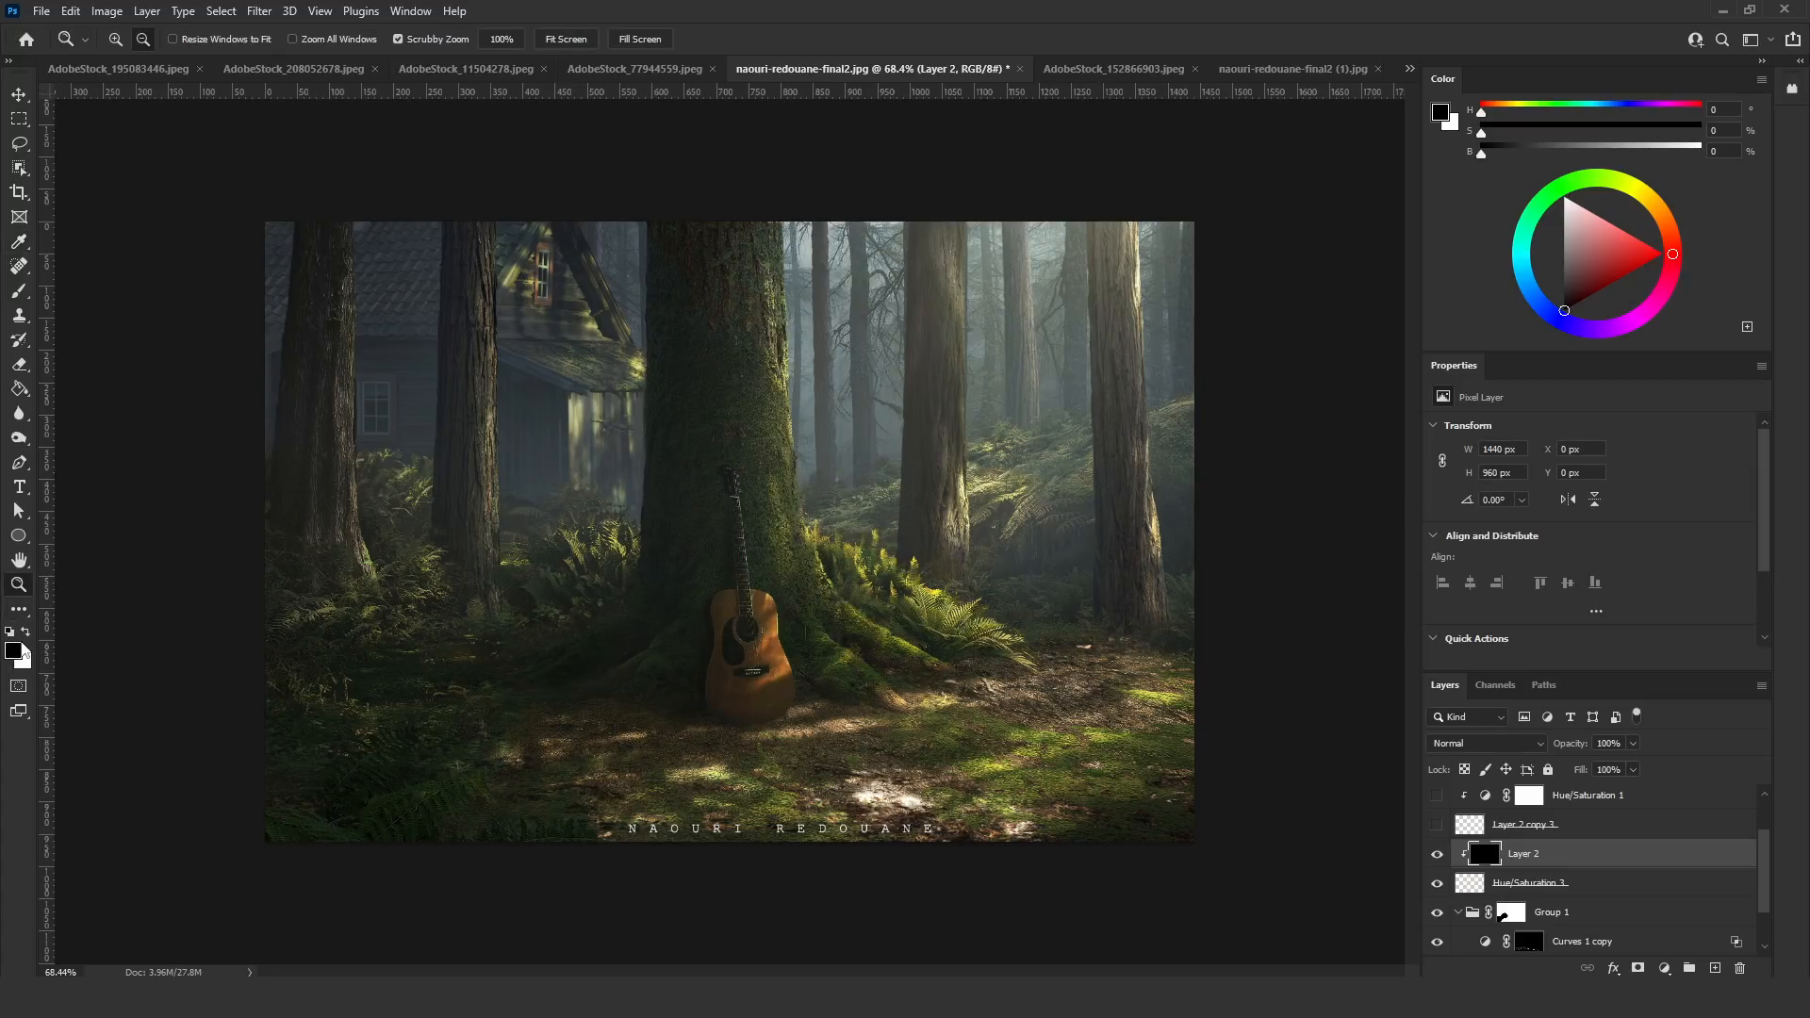
{"action": "right_click", "coordinate": [18, 389]}
{"action": "left_click", "coordinate": [18, 389]}
{"action": "right_click", "coordinate": [28, 392]}
{"action": "left_click", "coordinate": [28, 393]}
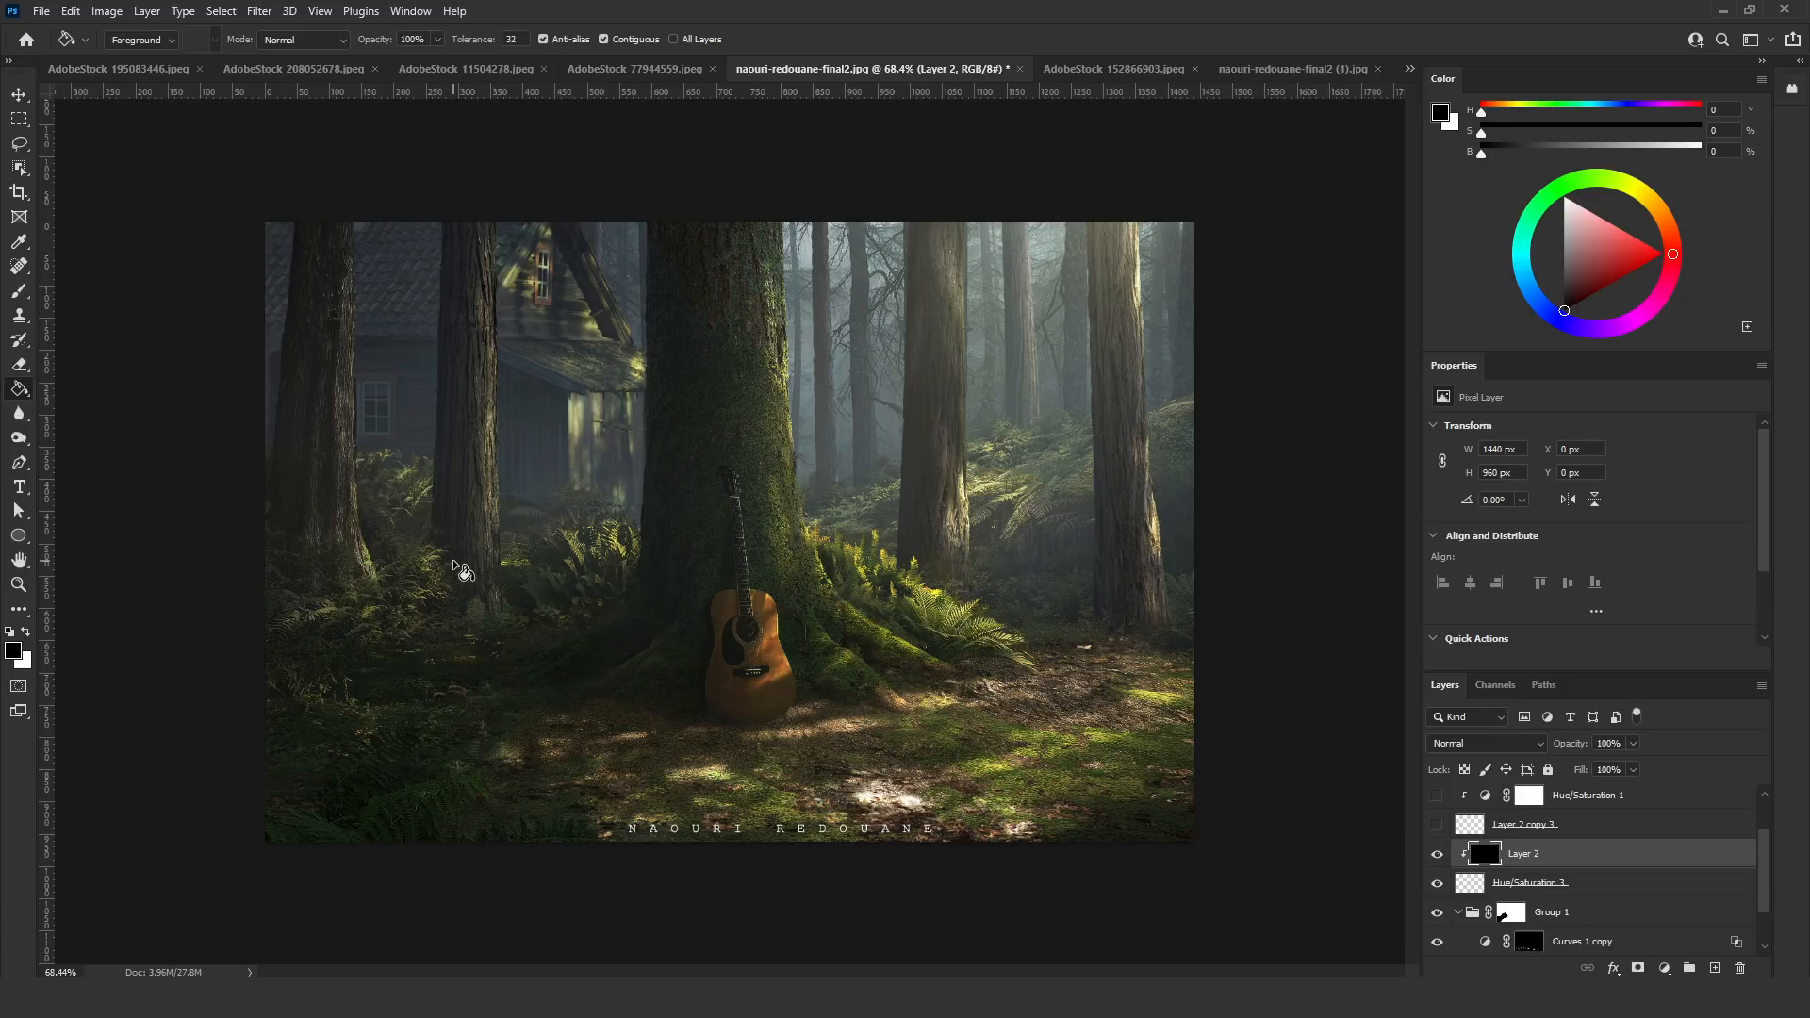
{"action": "left_click", "coordinate": [260, 11]}
{"action": "mouse_move", "coordinate": [443, 341]}
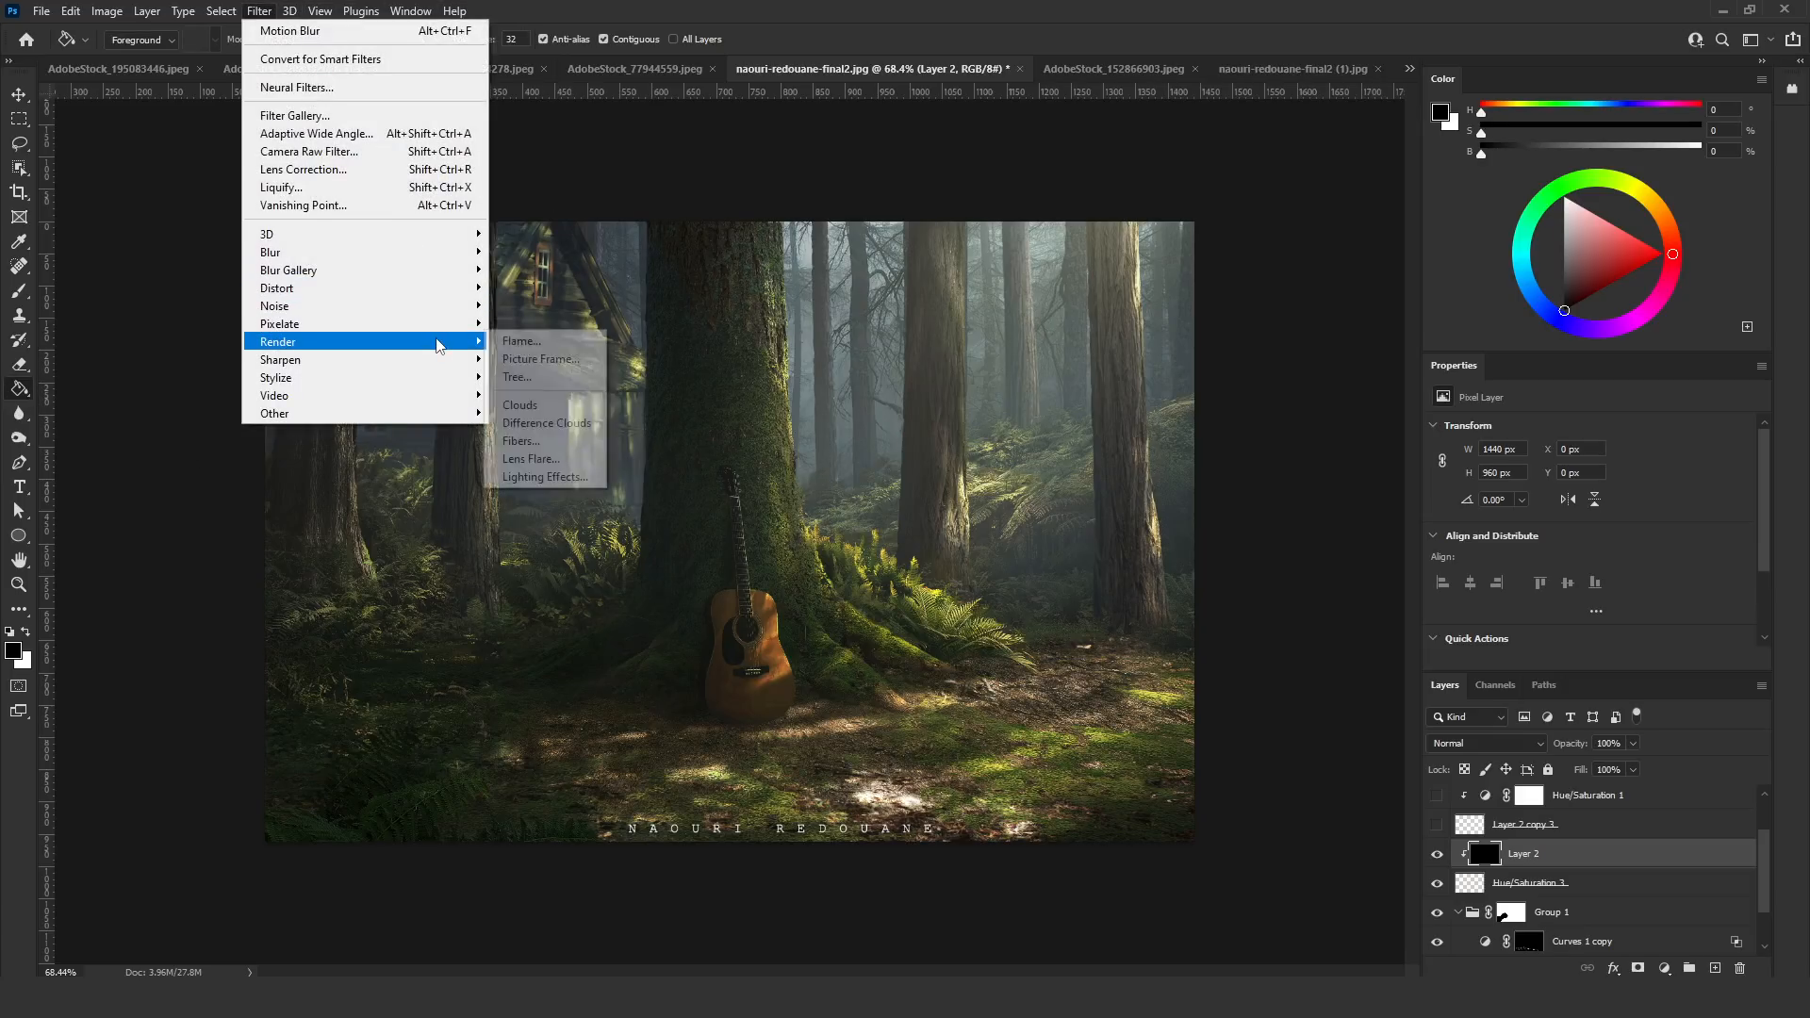
{"action": "left_click", "coordinate": [566, 412]}
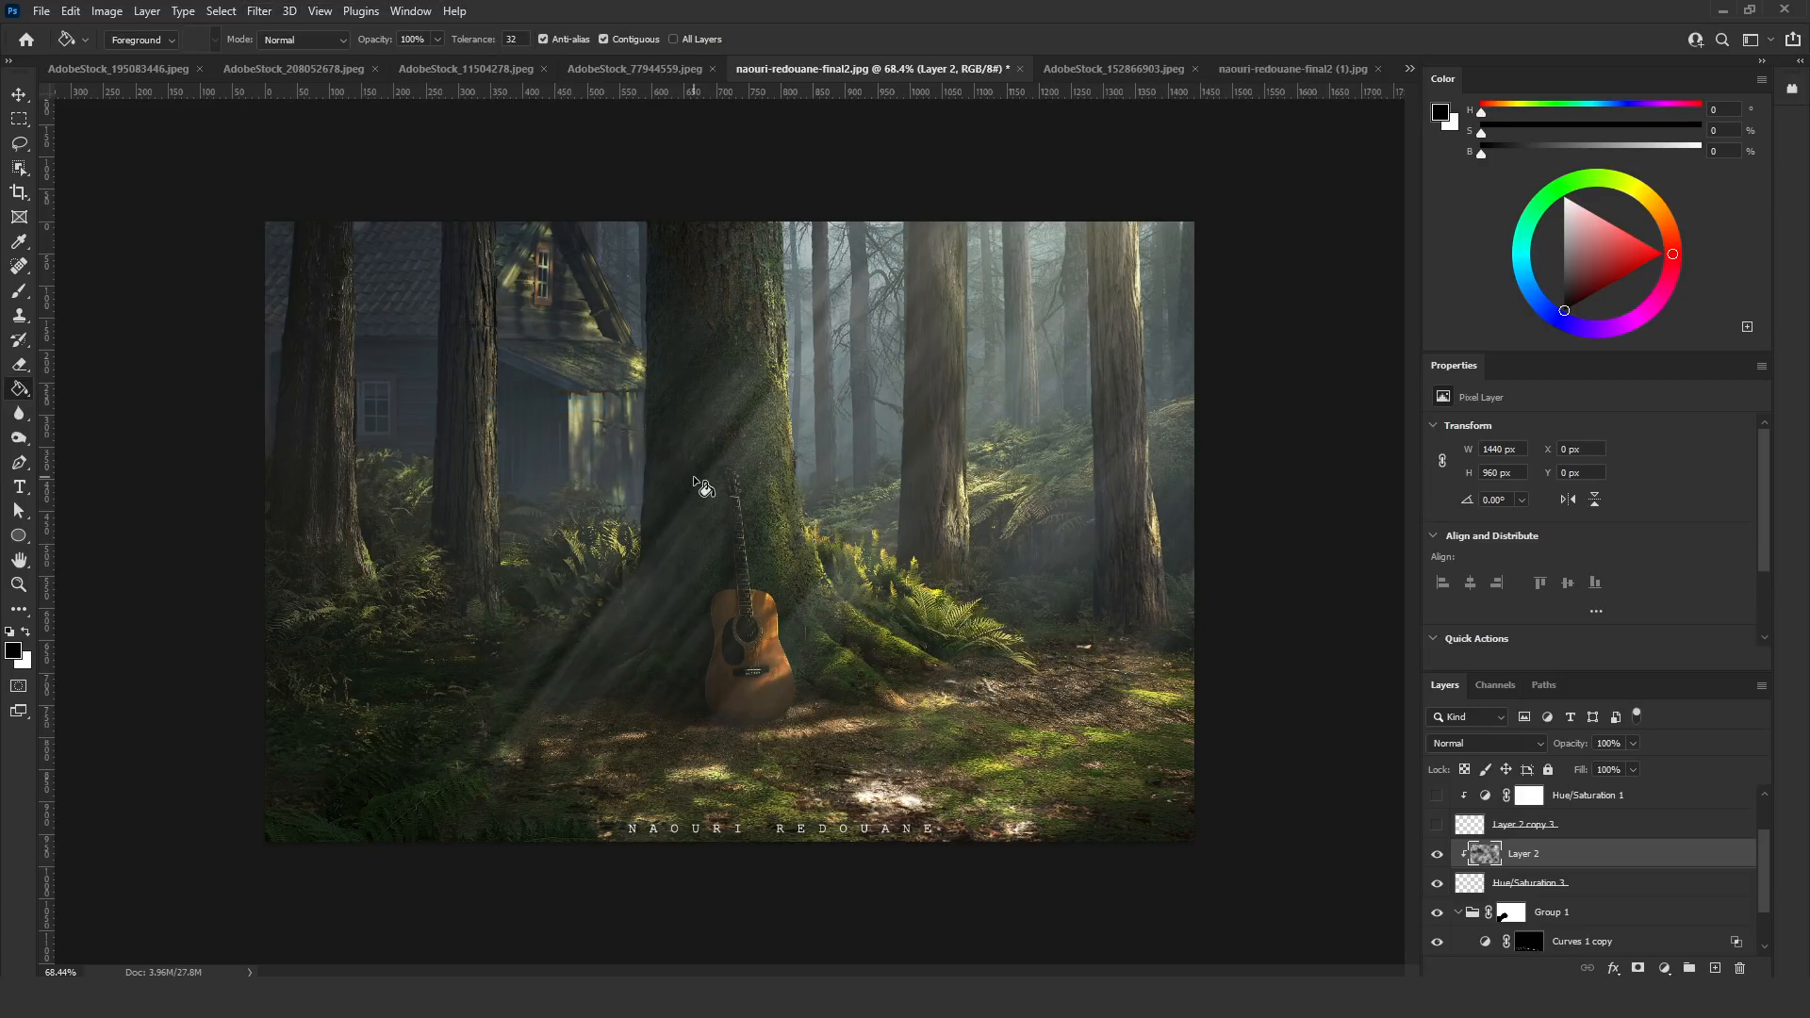
{"action": "left_click", "coordinate": [1482, 745]}
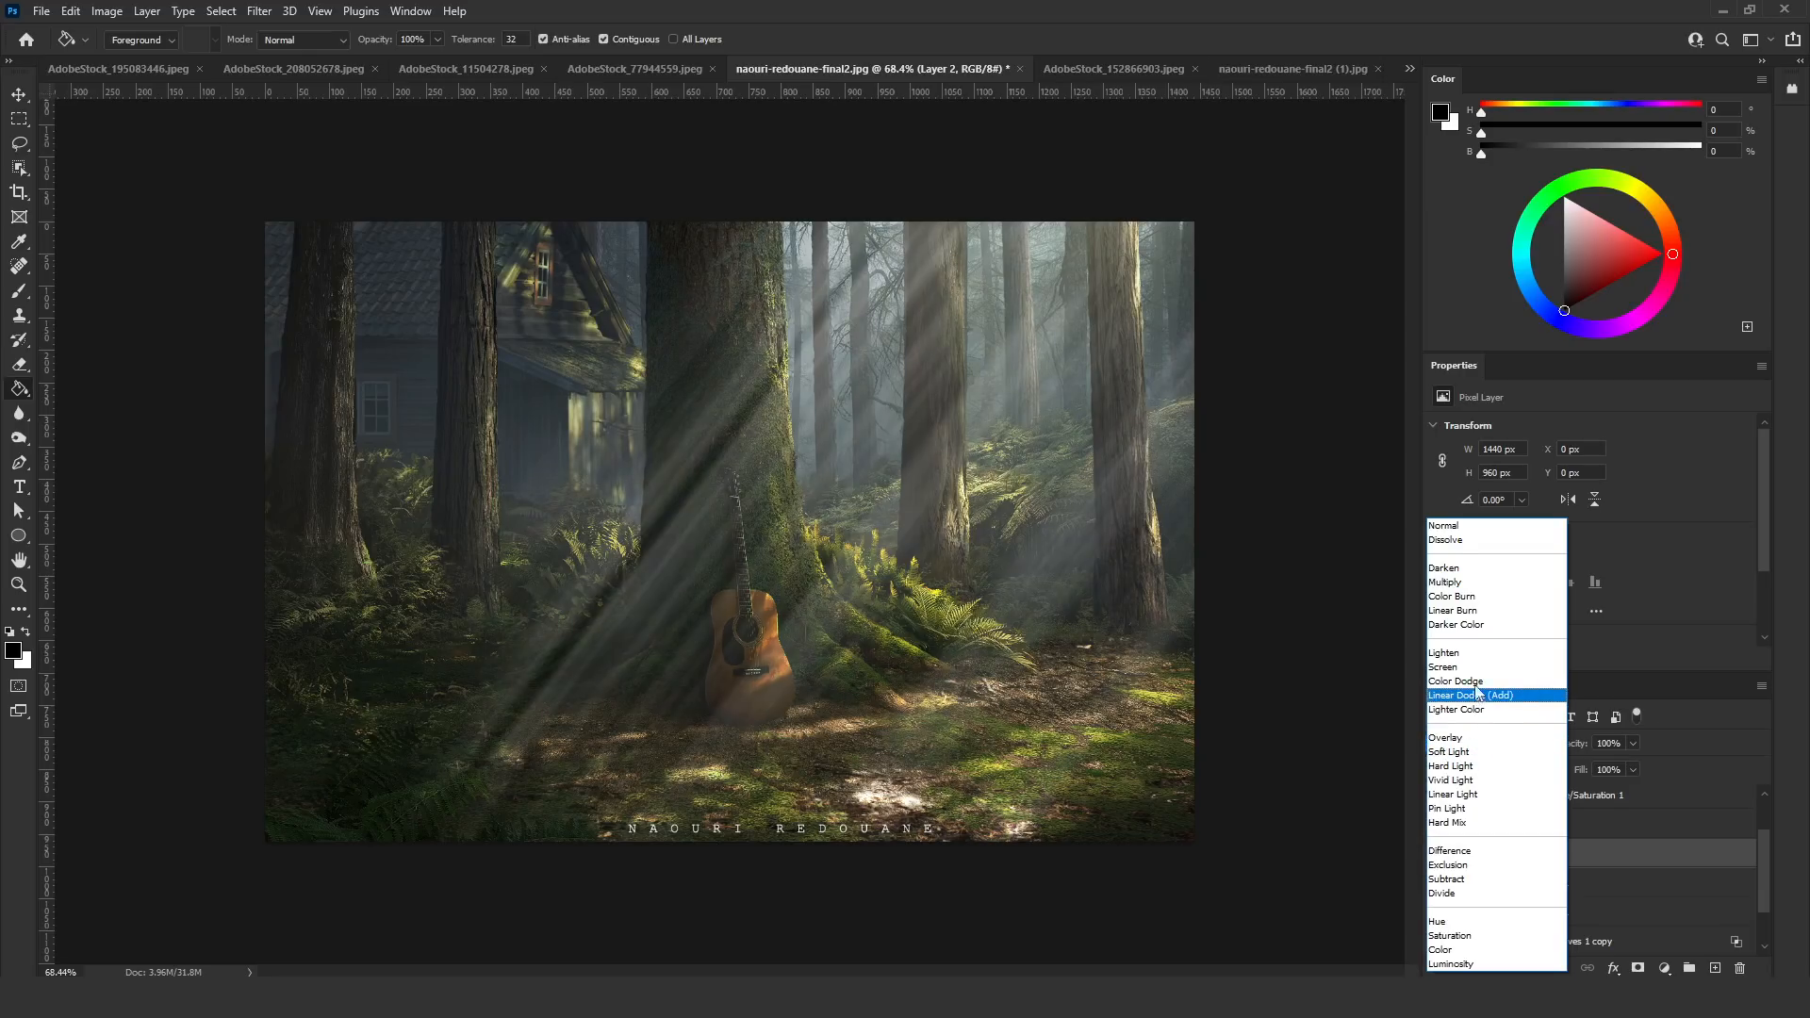
{"action": "left_click", "coordinate": [1466, 793]}
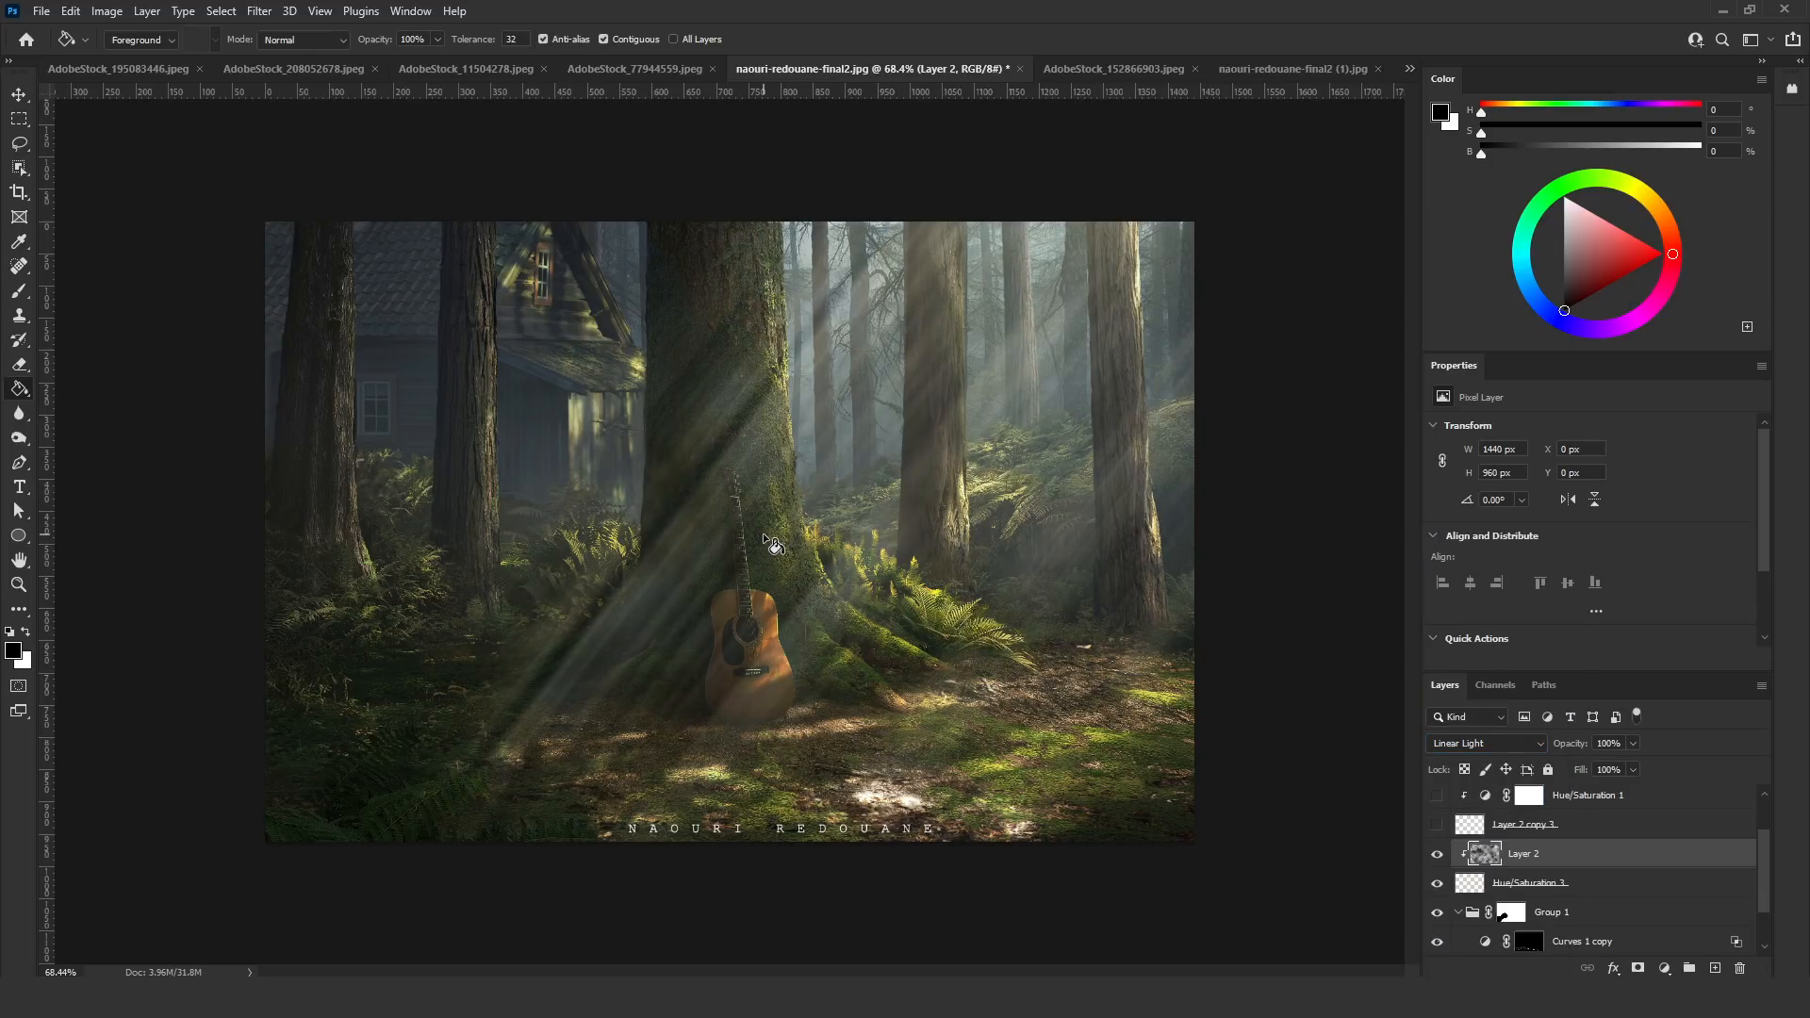
Colorize the clouds layer with hue 35, saturation 25 and lightness -31, and set its blend mode to Soft Light
{"action": "key", "text": "ctrl+u"}
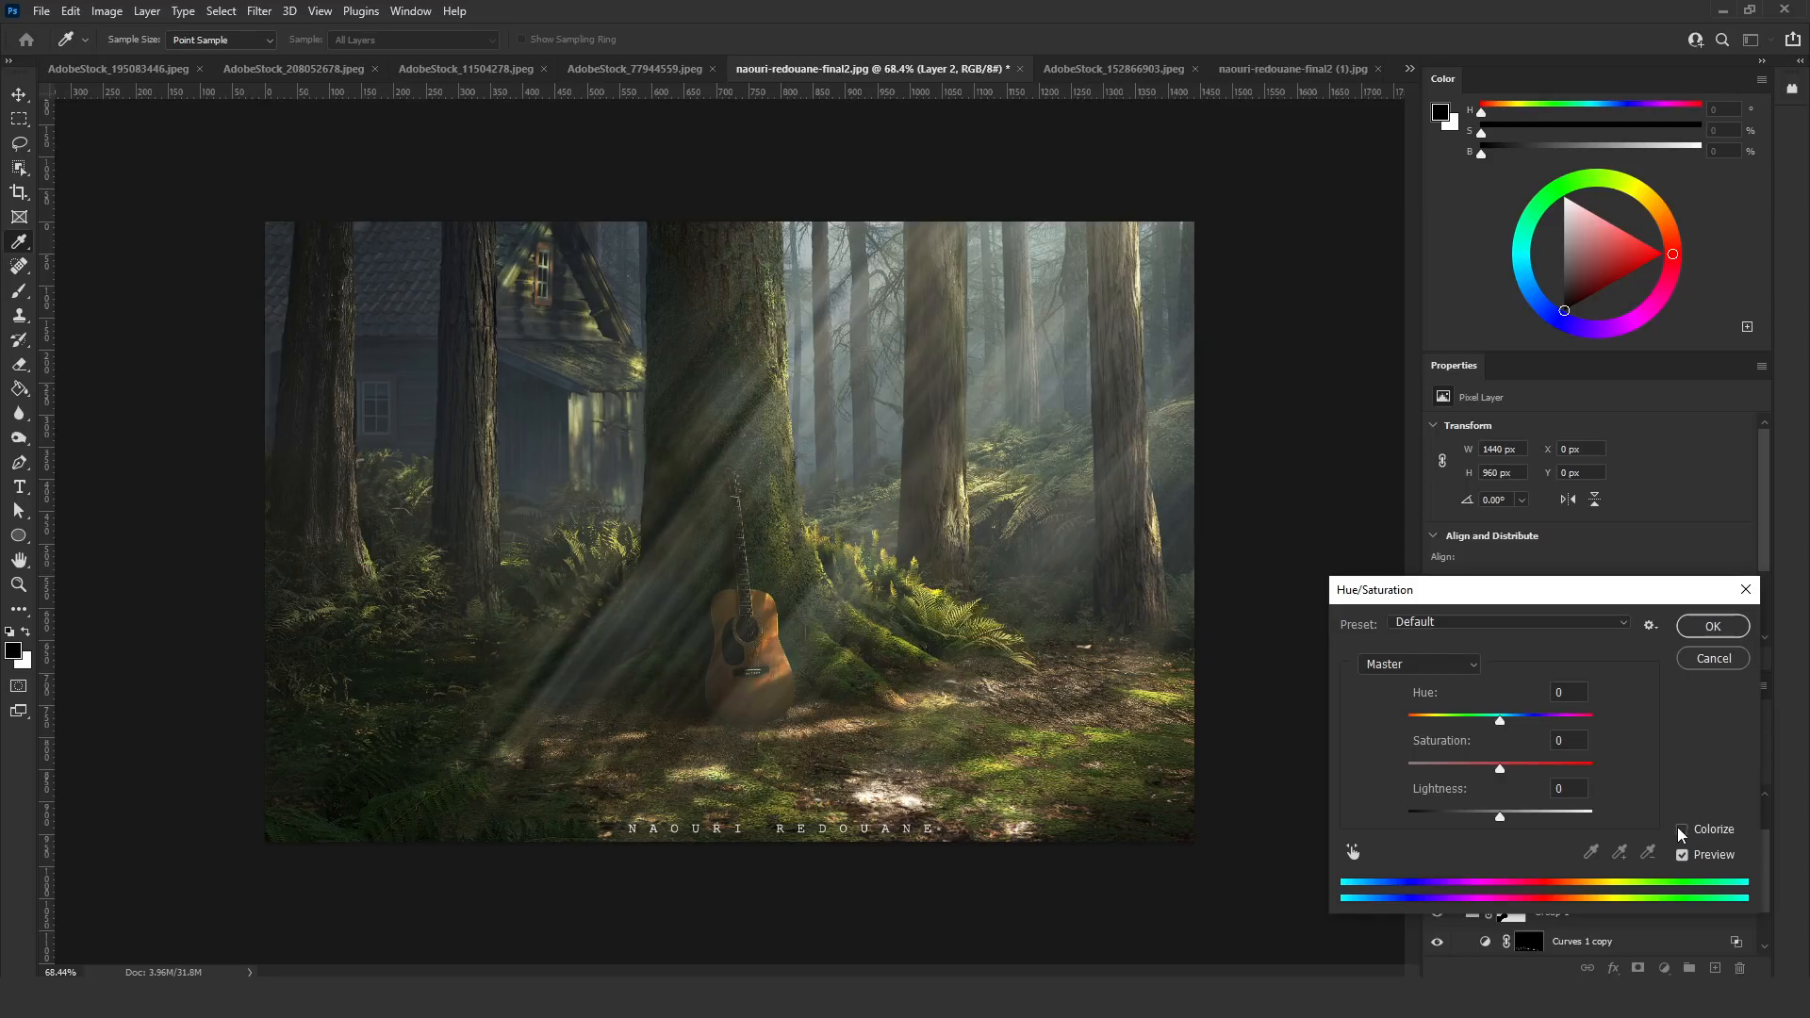
{"action": "left_click", "coordinate": [1681, 830]}
{"action": "left_click_drag", "start_coordinate": [1500, 817], "coordinate": [1473, 818]}
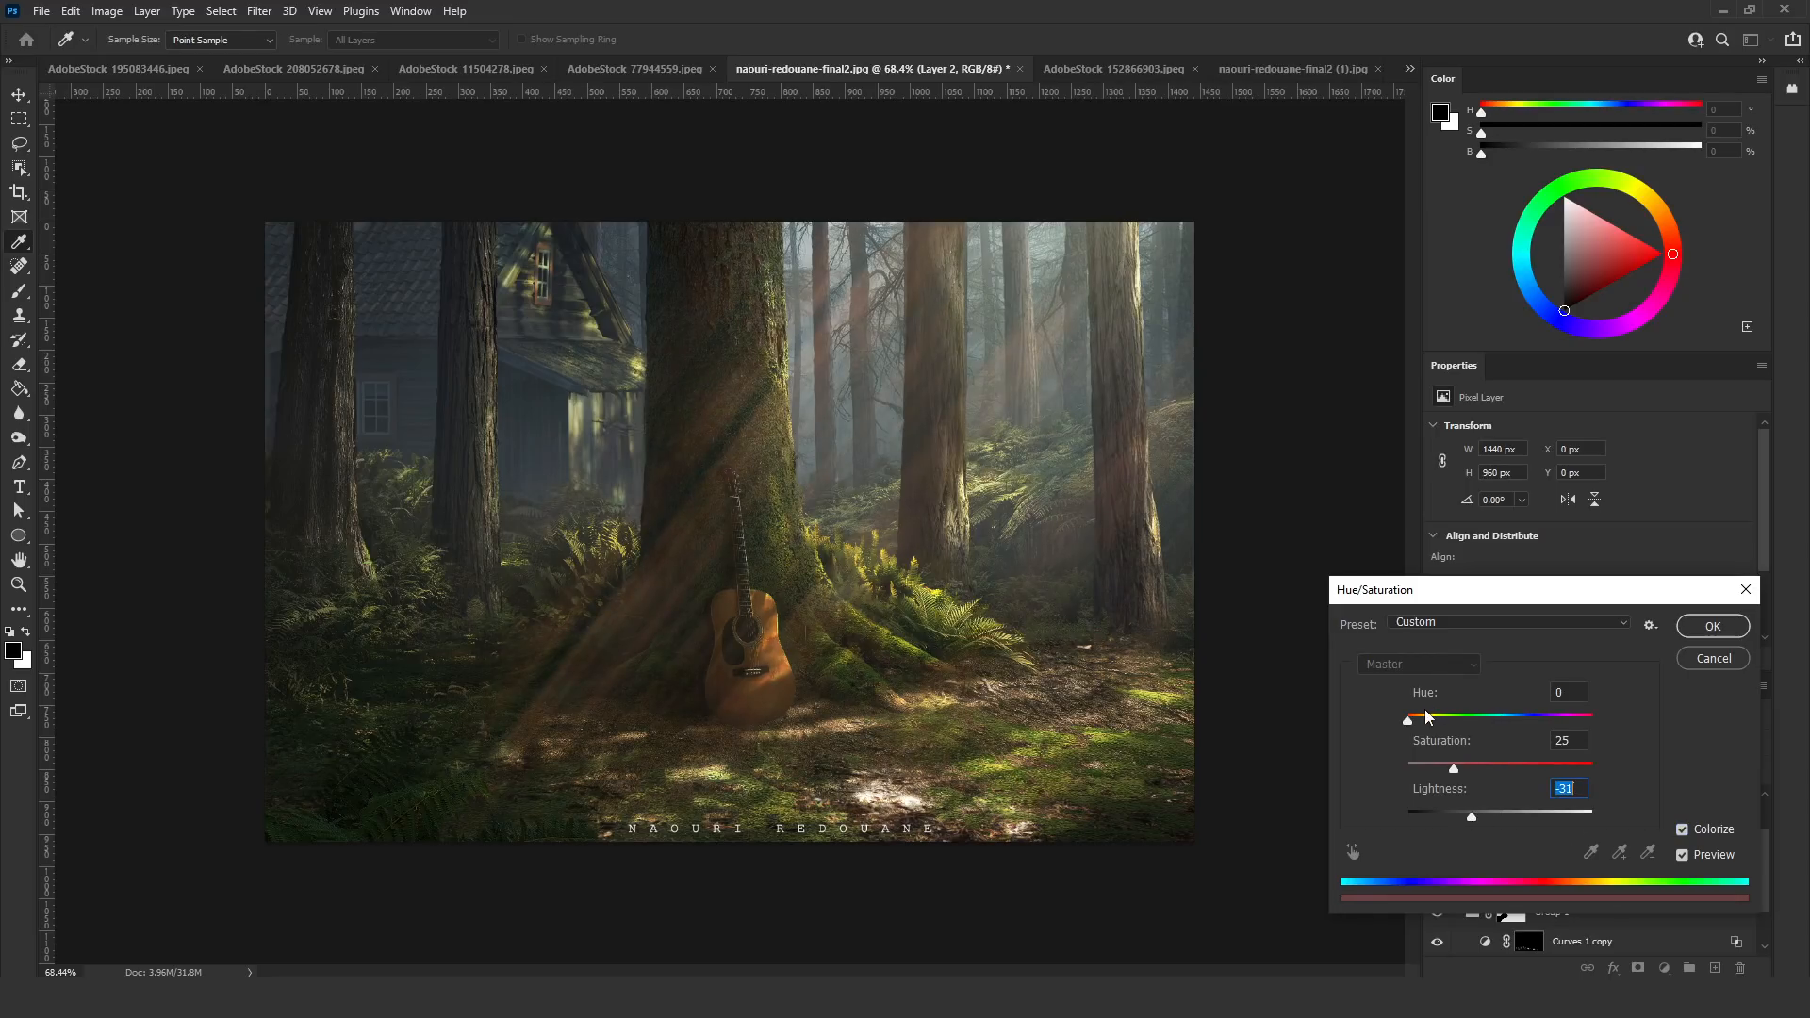
{"action": "left_click", "coordinate": [1425, 726]}
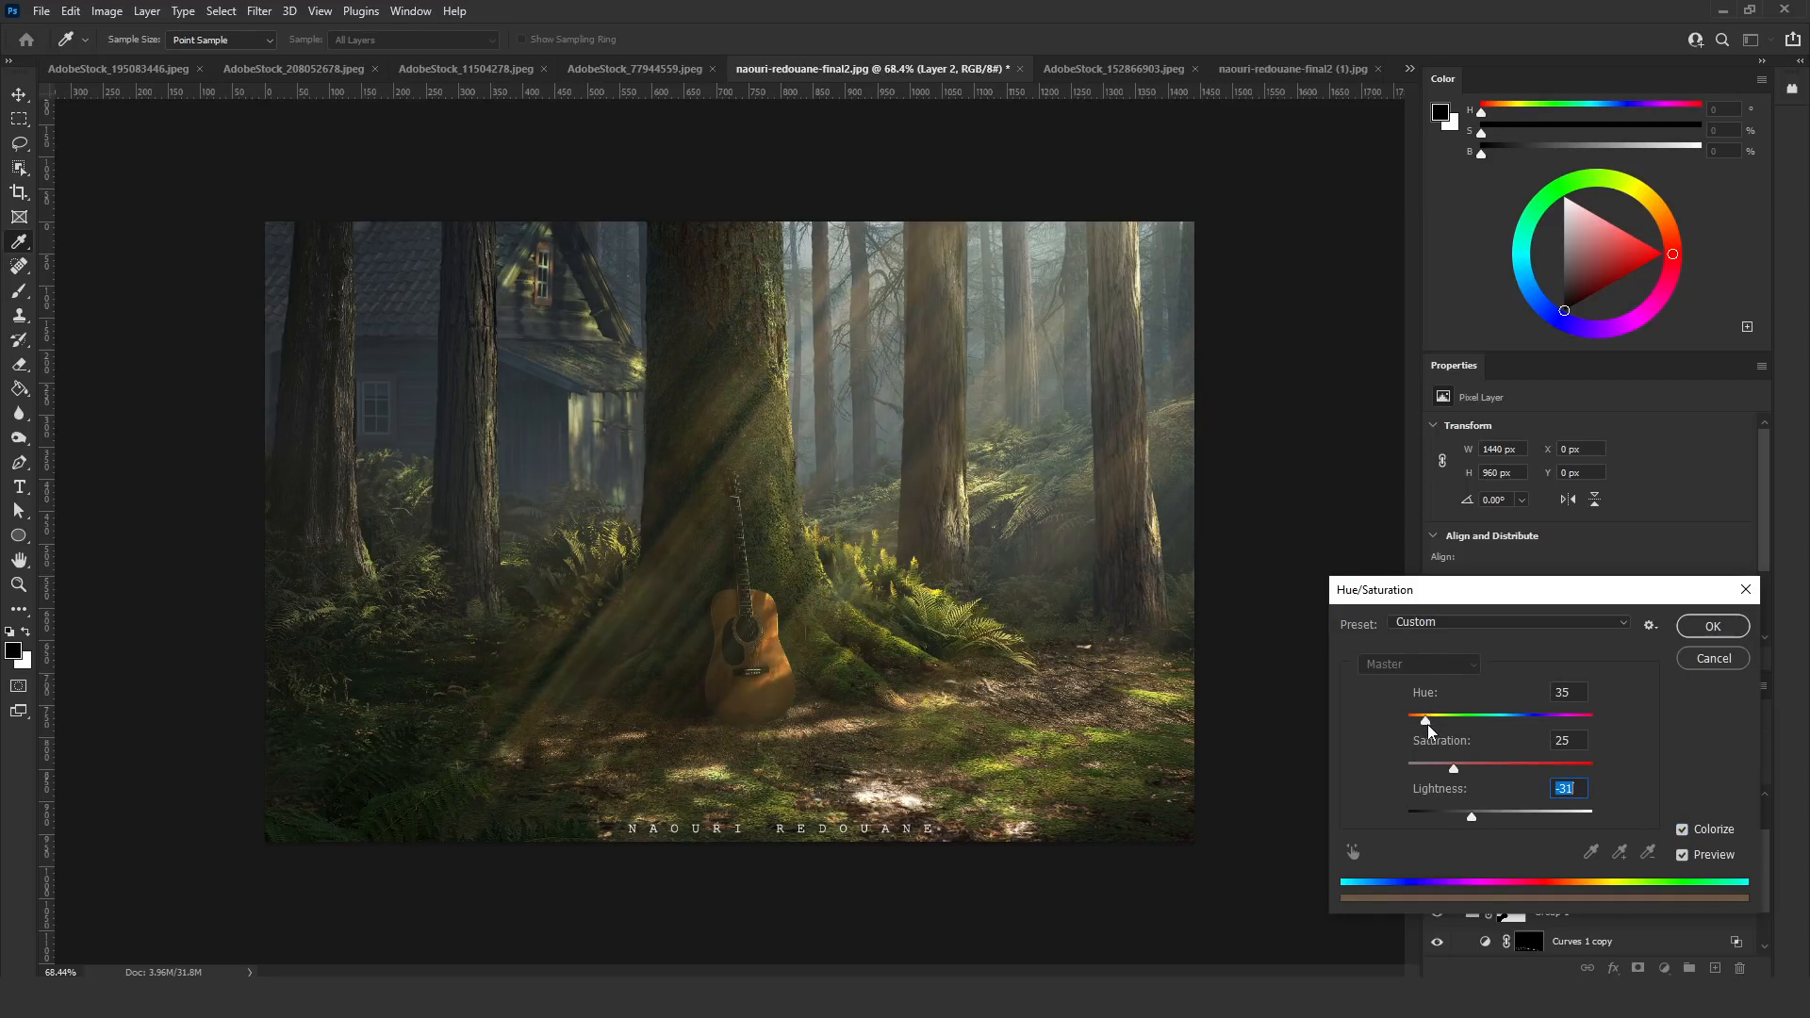
{"action": "left_click", "coordinate": [1713, 626]}
{"action": "left_click", "coordinate": [1467, 744]}
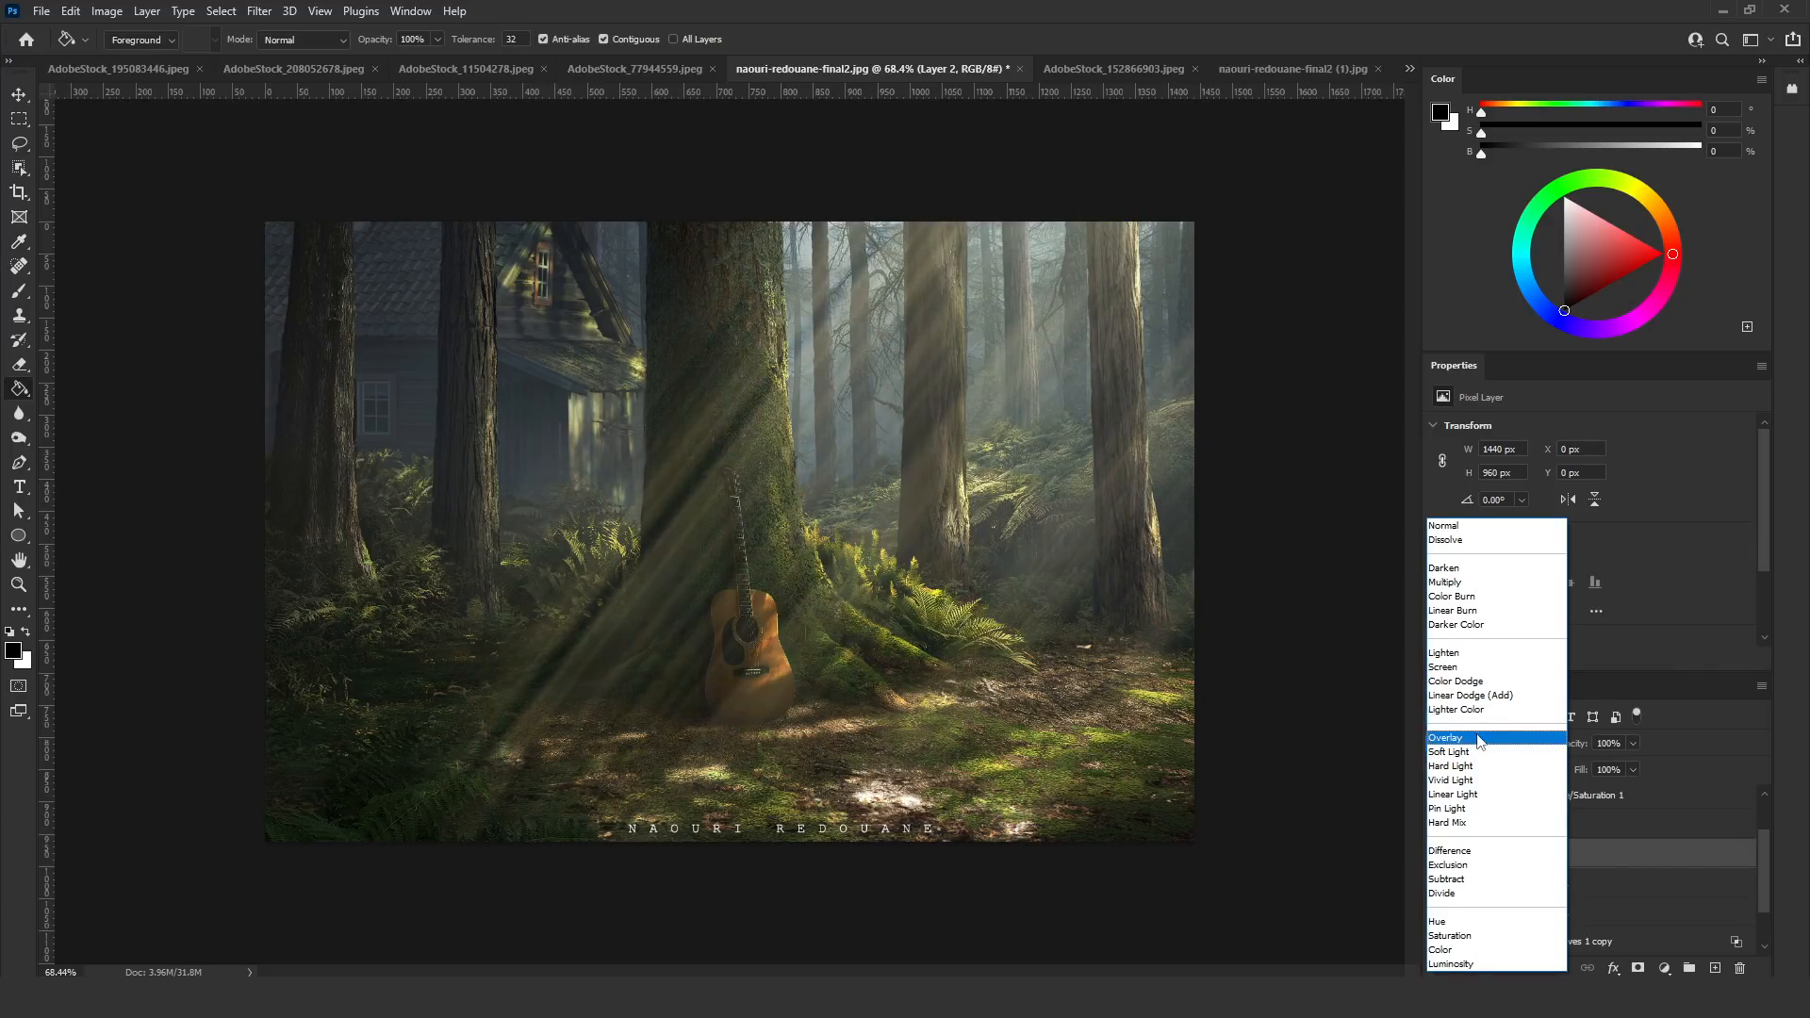
{"action": "left_click", "coordinate": [1452, 752]}
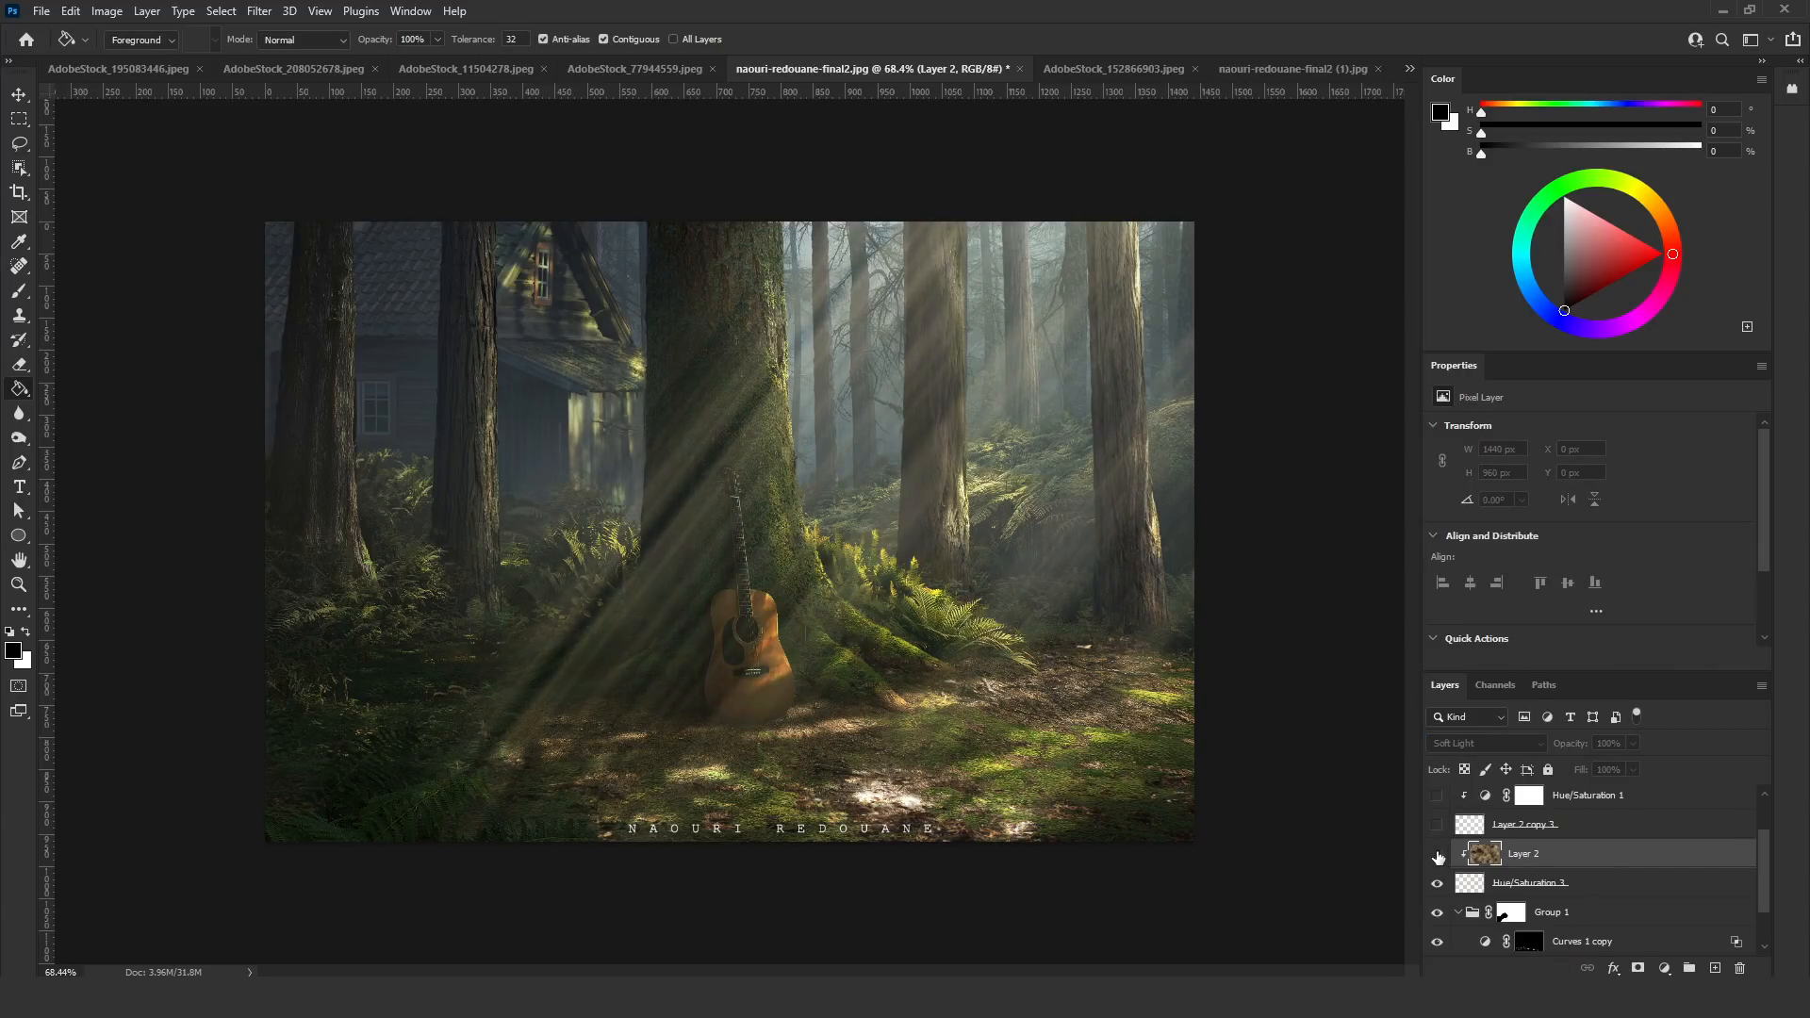